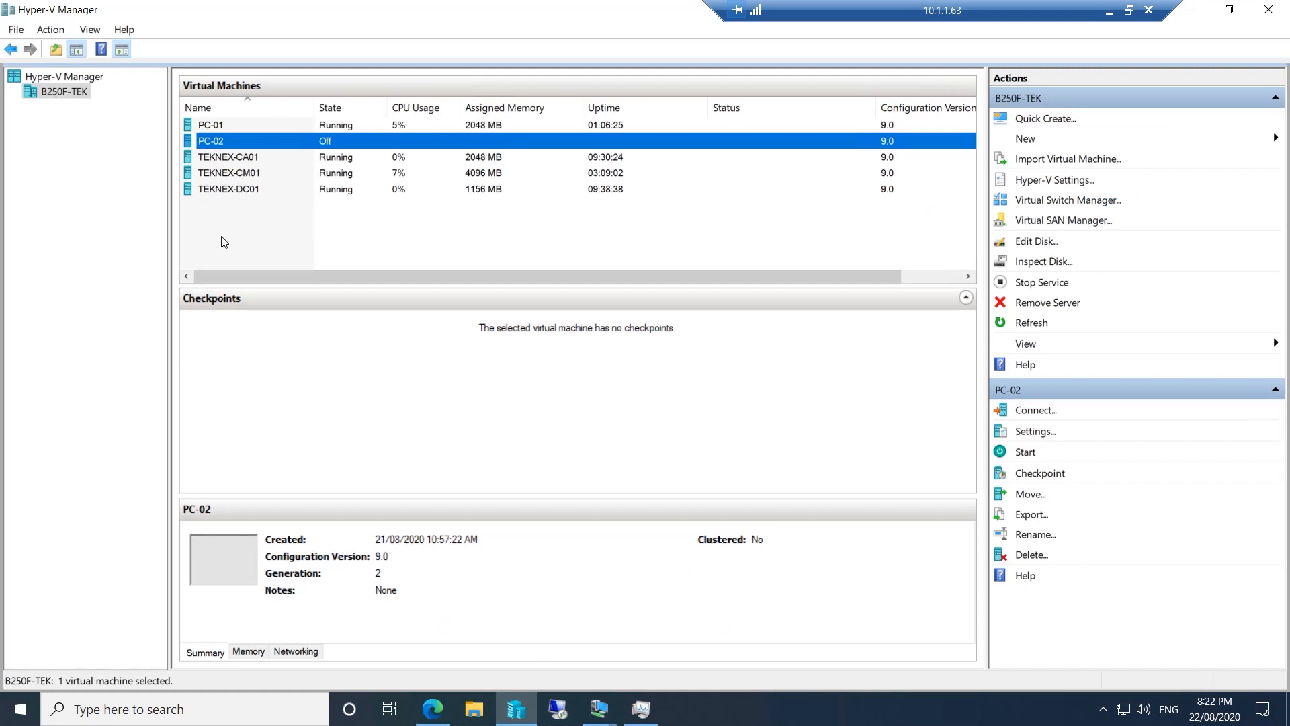
click(252, 157)
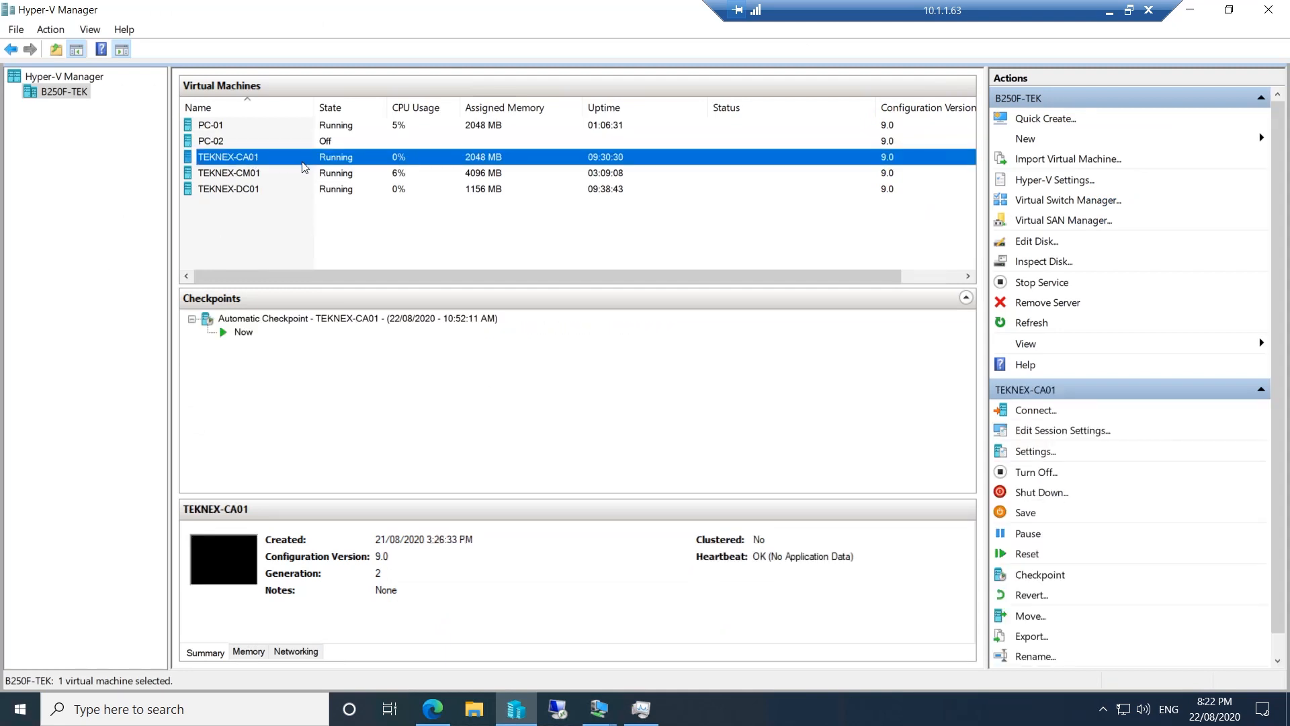
right_click(304, 165)
click(354, 215)
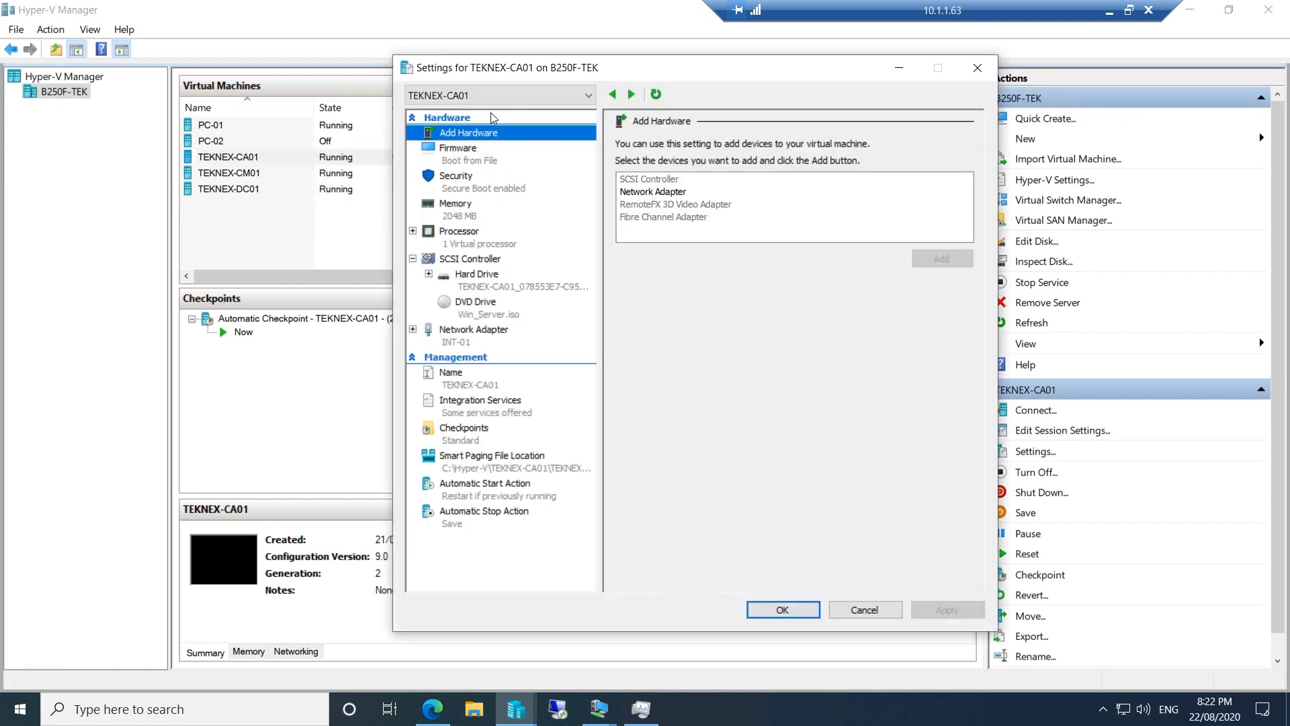
click(497, 210)
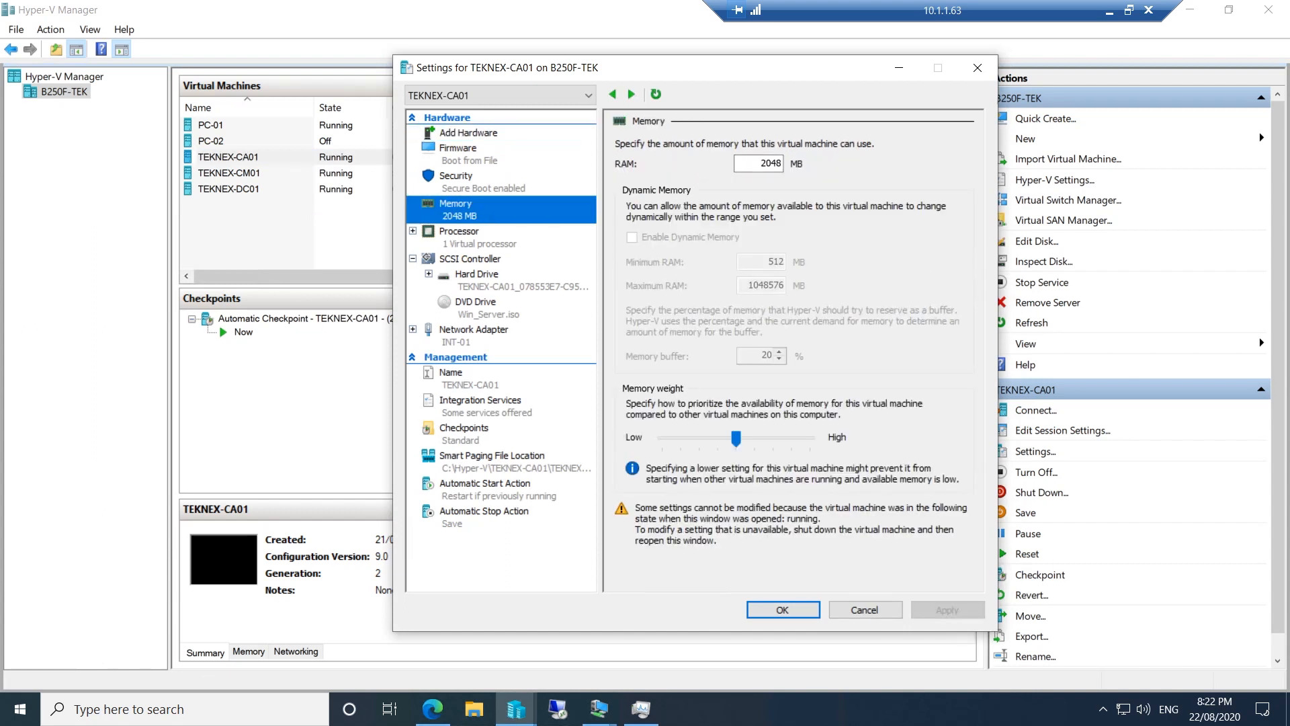
double_click(746, 163)
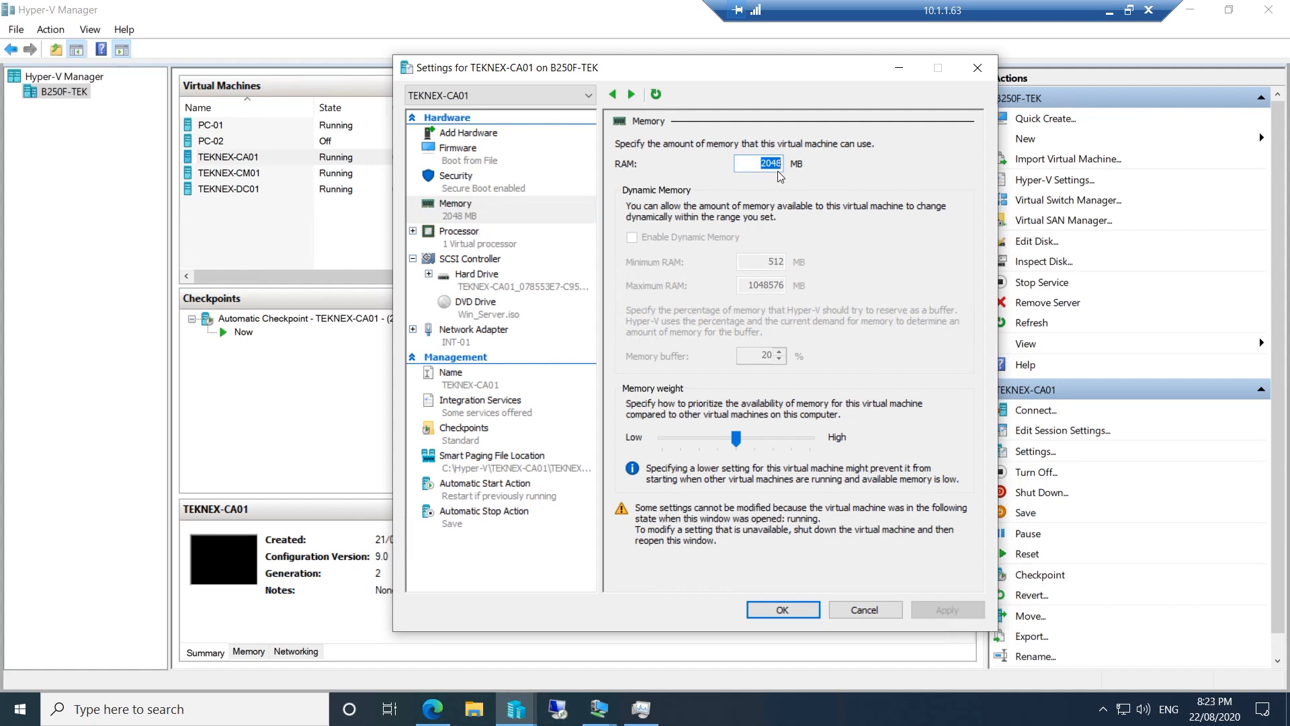
click(542, 286)
click(545, 314)
click(537, 291)
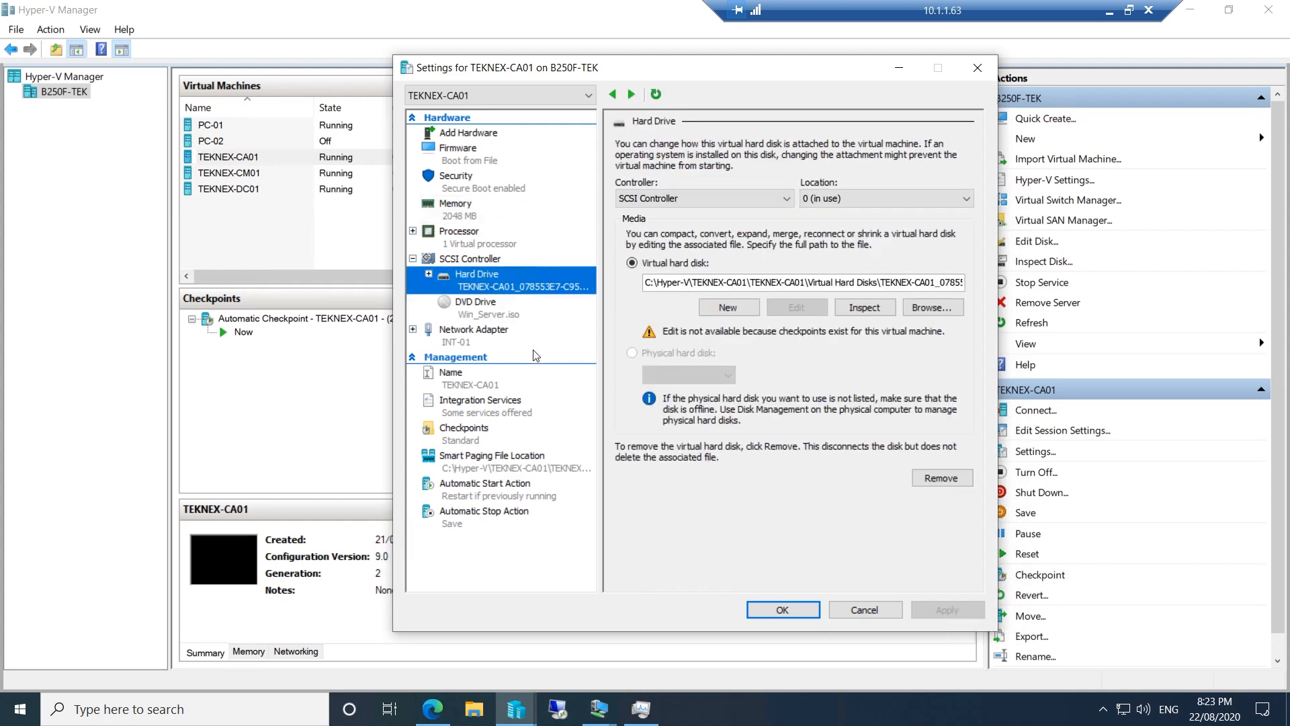
click(511, 342)
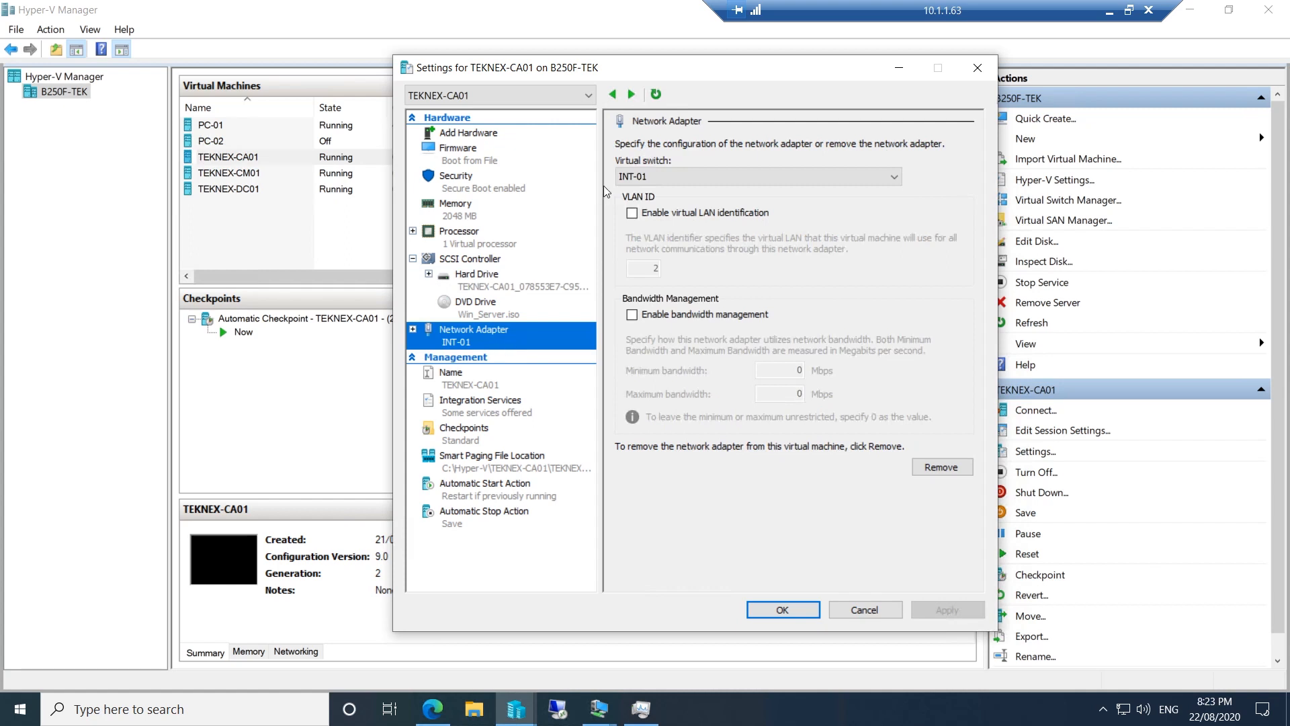
click(899, 69)
click(320, 176)
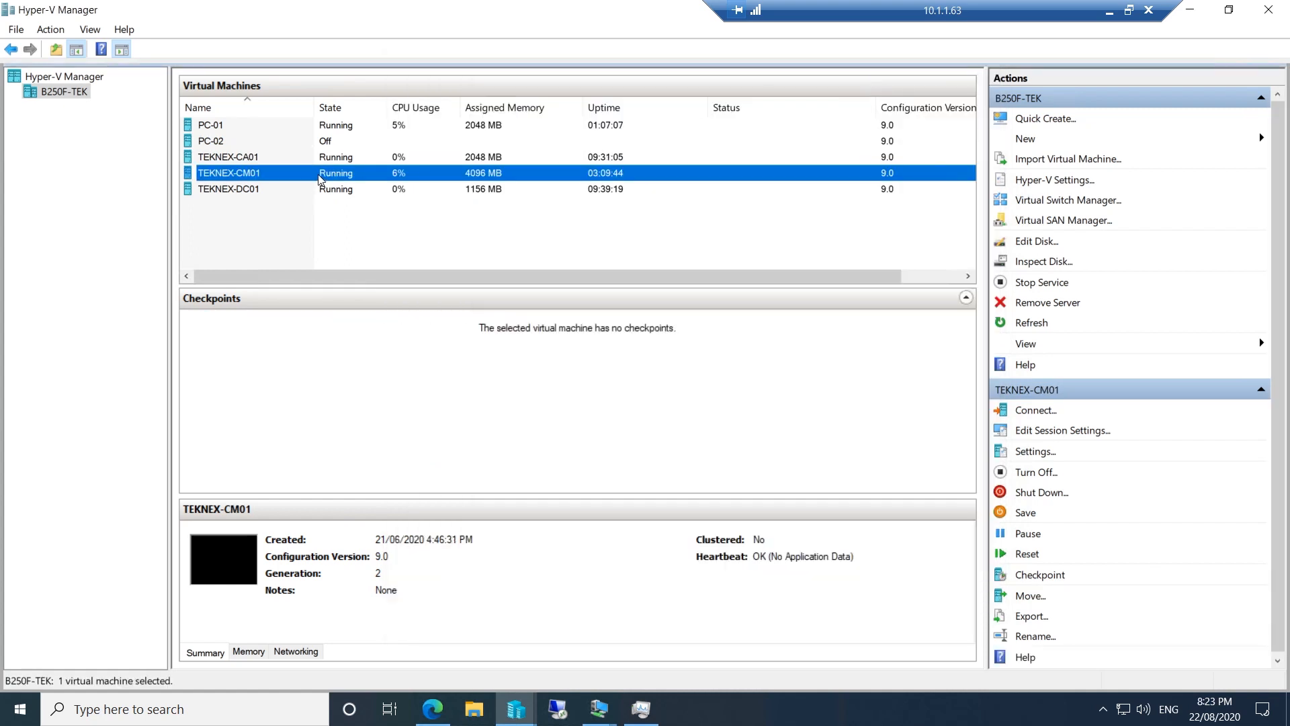
Check TEKNEX-CM01's settings: 4096 MB memory, adapters on INT-01 and Default Switch
right_click(320, 176)
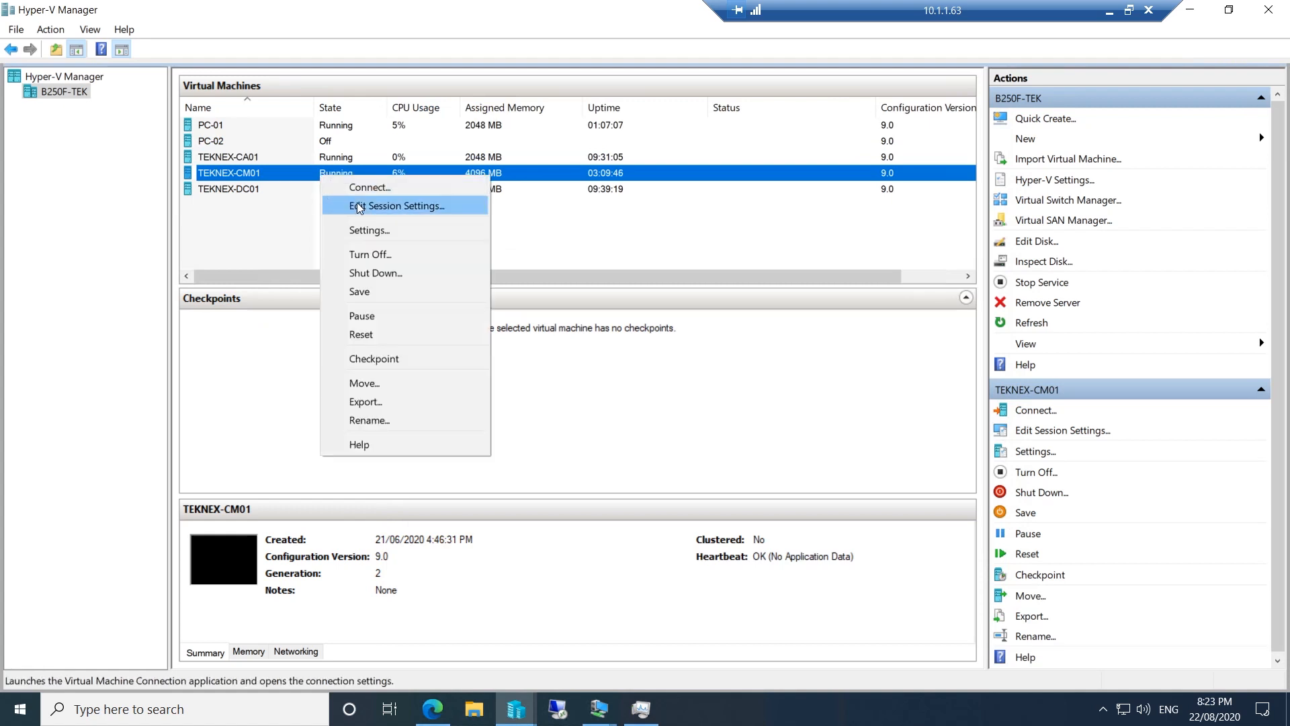
click(372, 229)
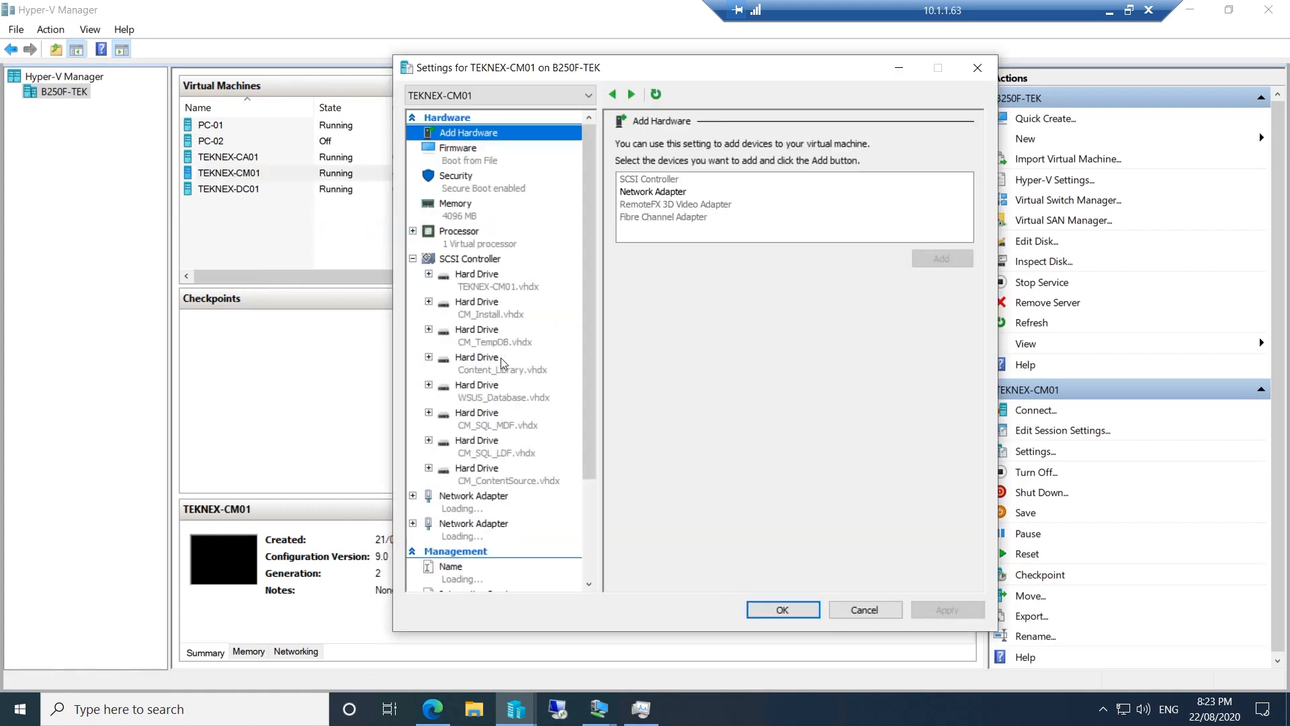
scroll(491, 336, down, 2)
click(481, 381)
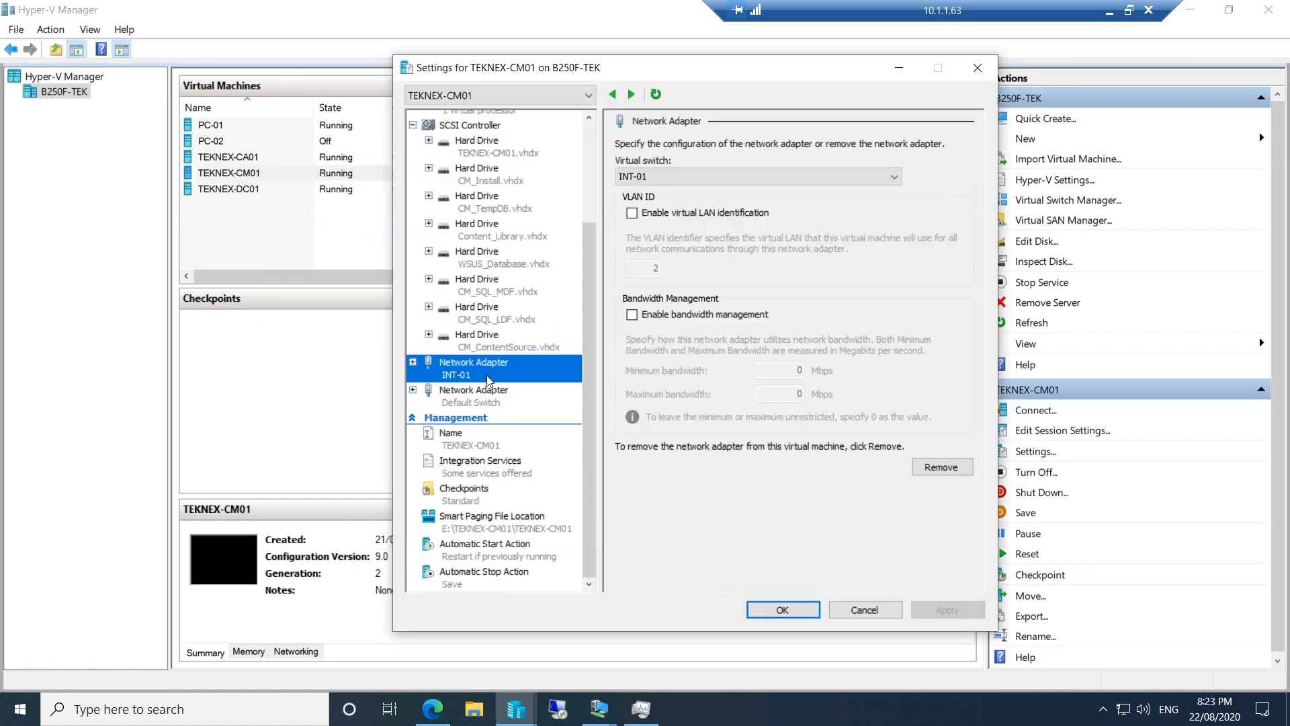
Open TEKNEX-DC01's settings and check which switch its network adapter uses
right_click(273, 193)
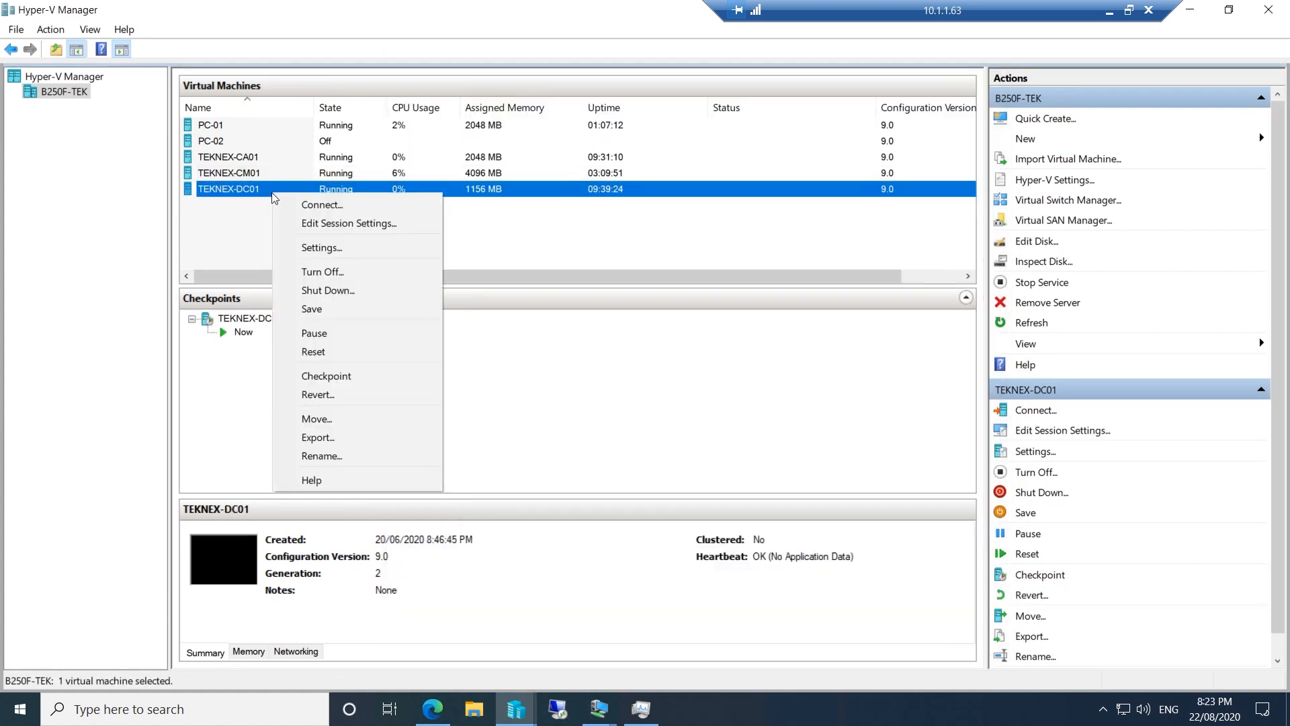
click(325, 247)
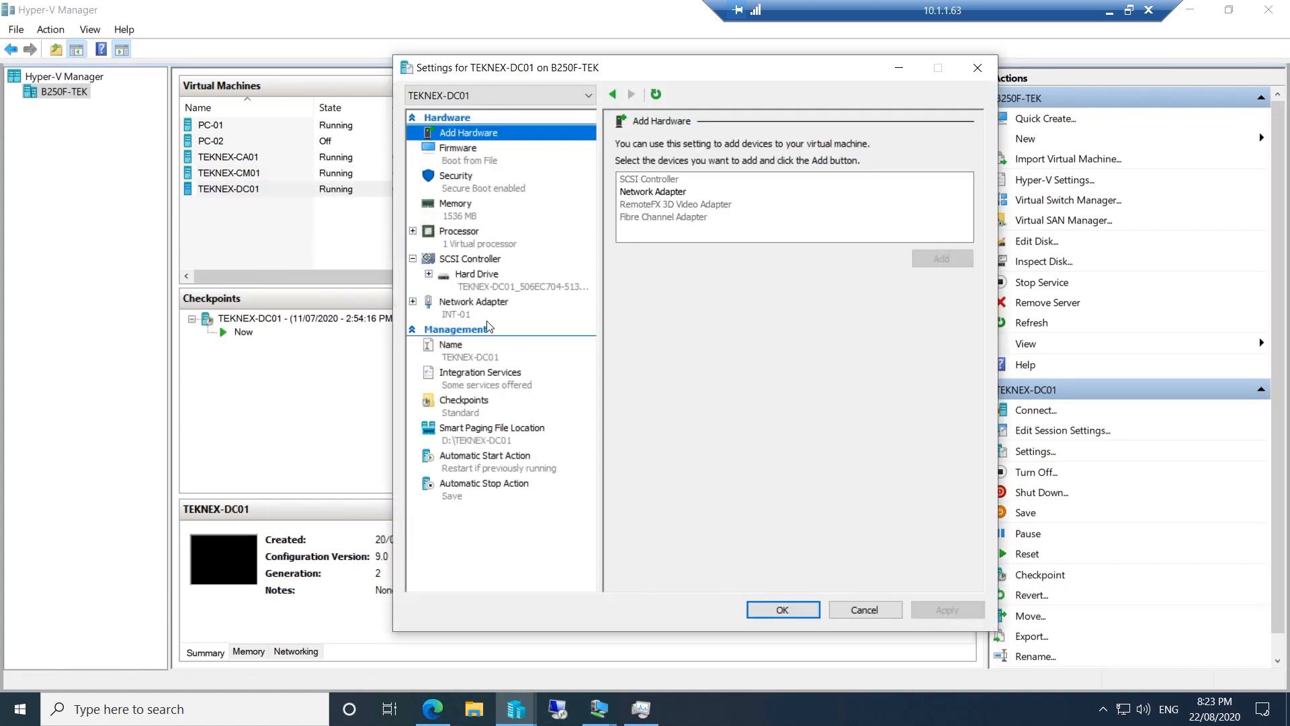
click(473, 302)
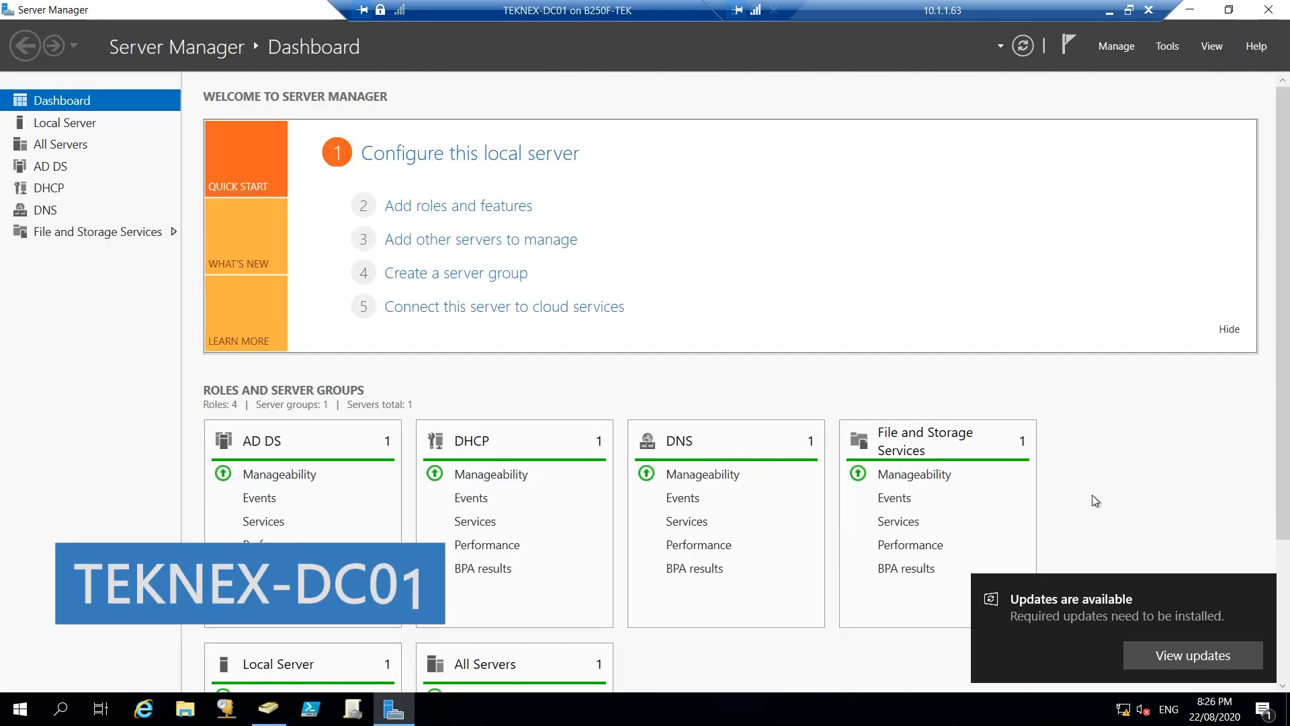
In ADUC, expand Teknex Computers and open the Member Servers OU's context menu
click(1271, 598)
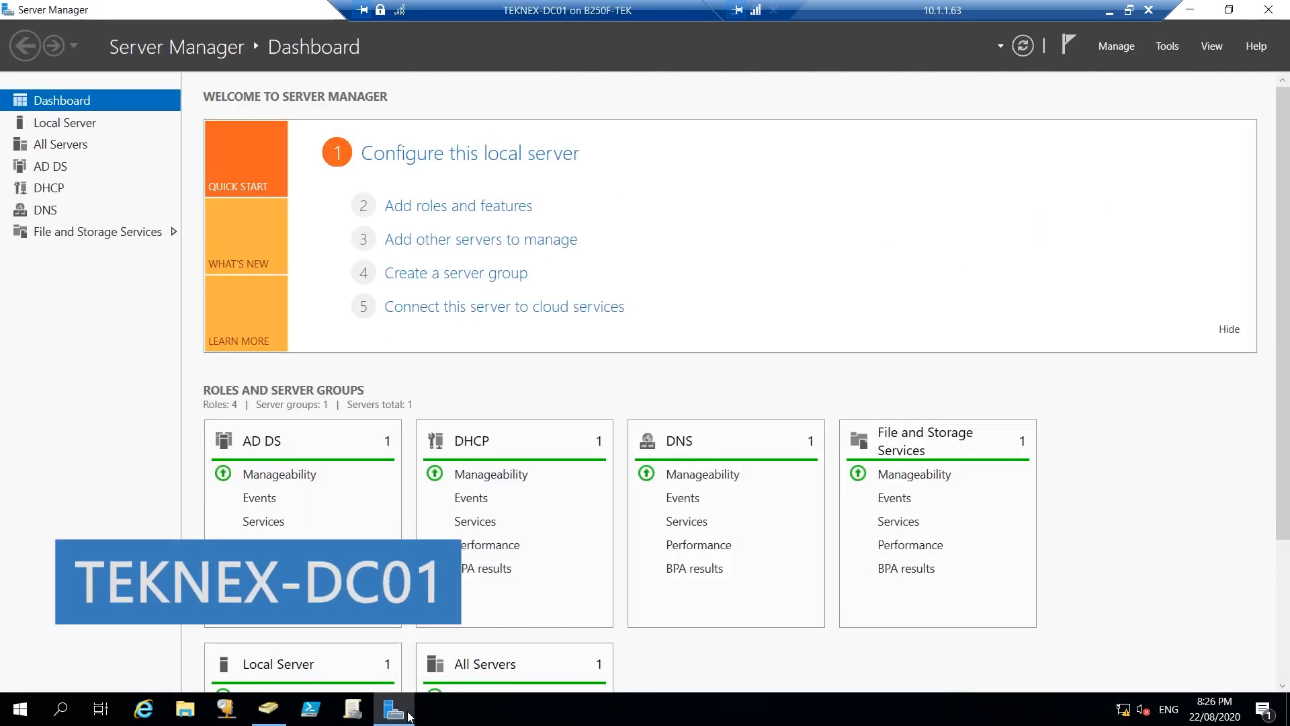
click(268, 709)
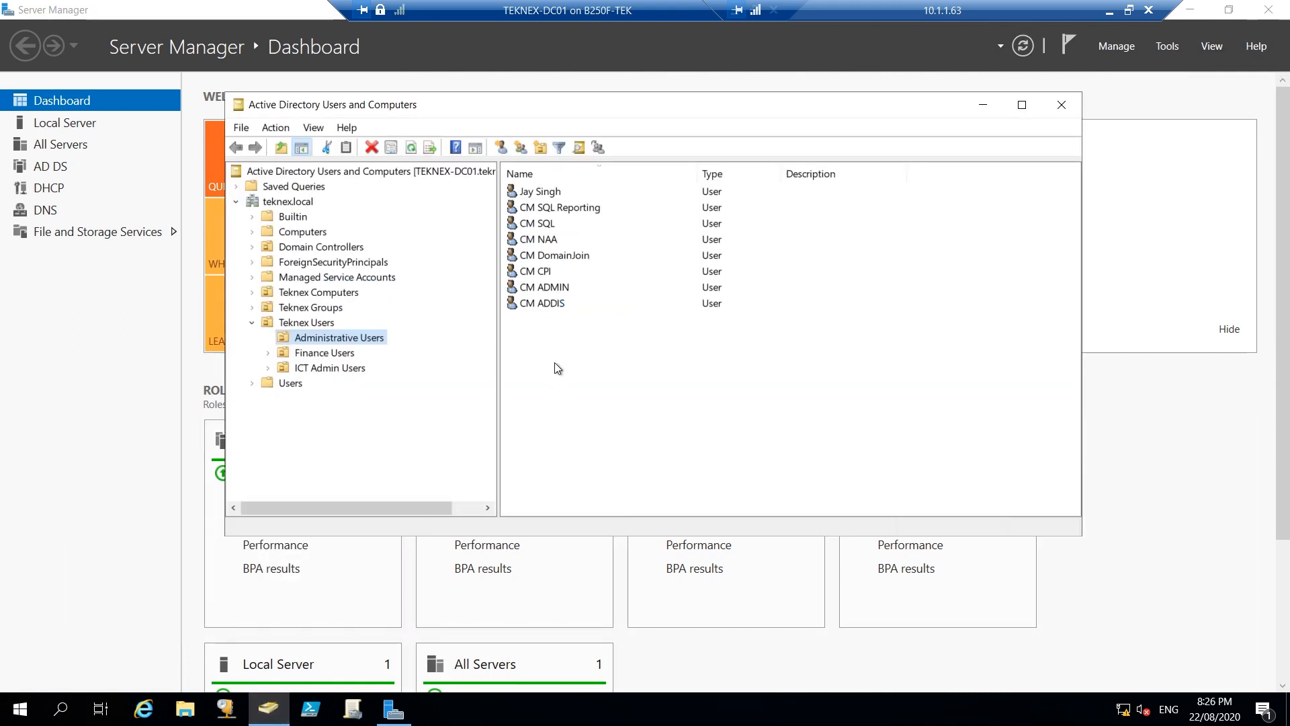
click(252, 323)
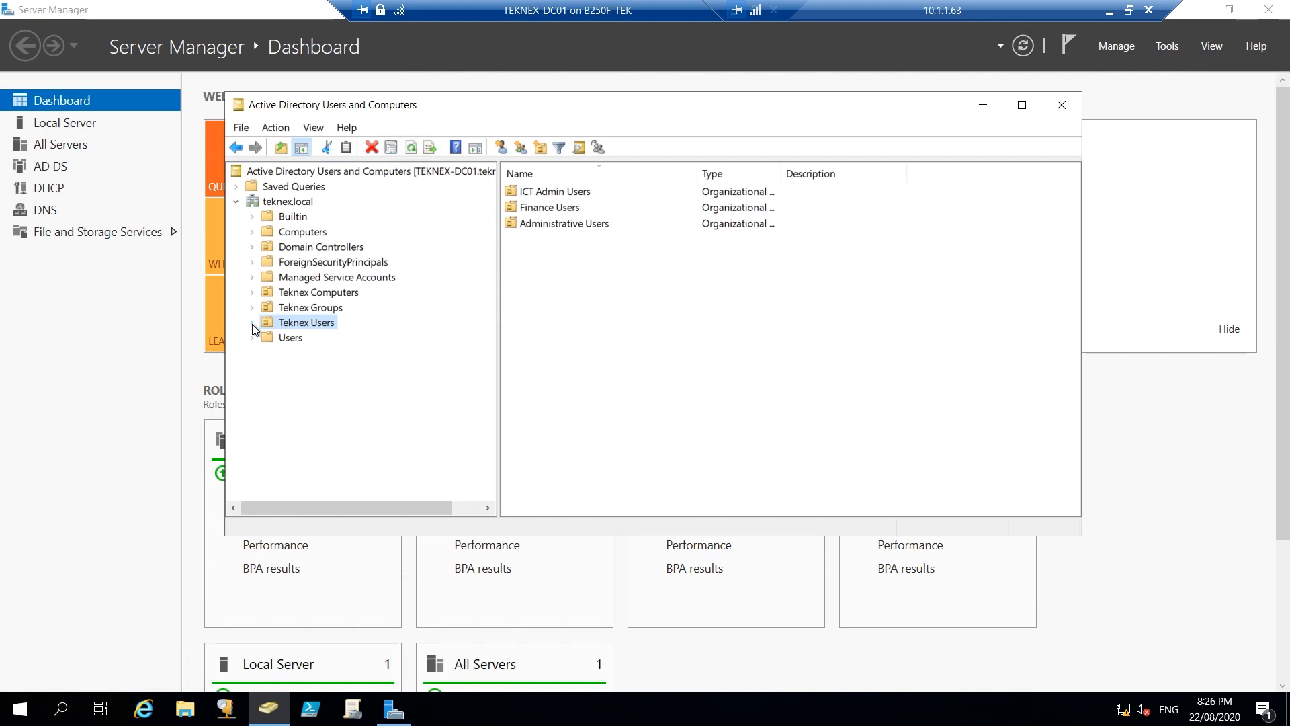
click(311, 293)
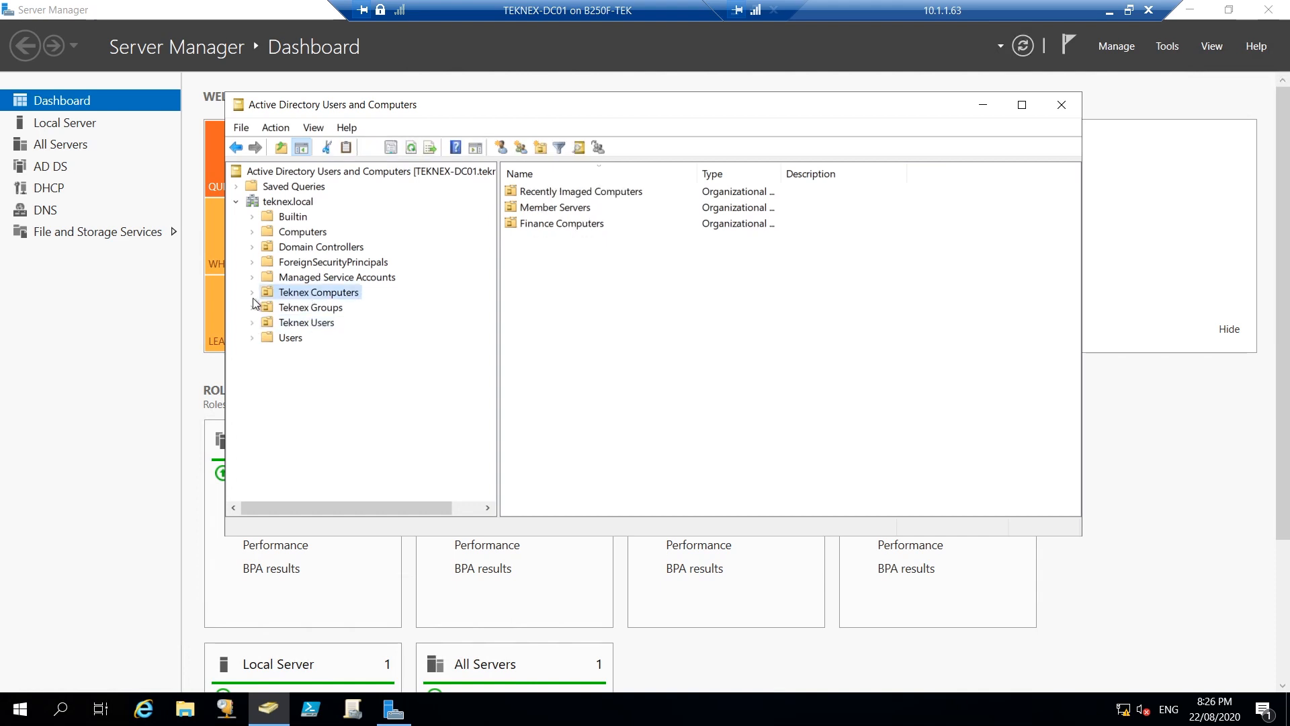
click(252, 293)
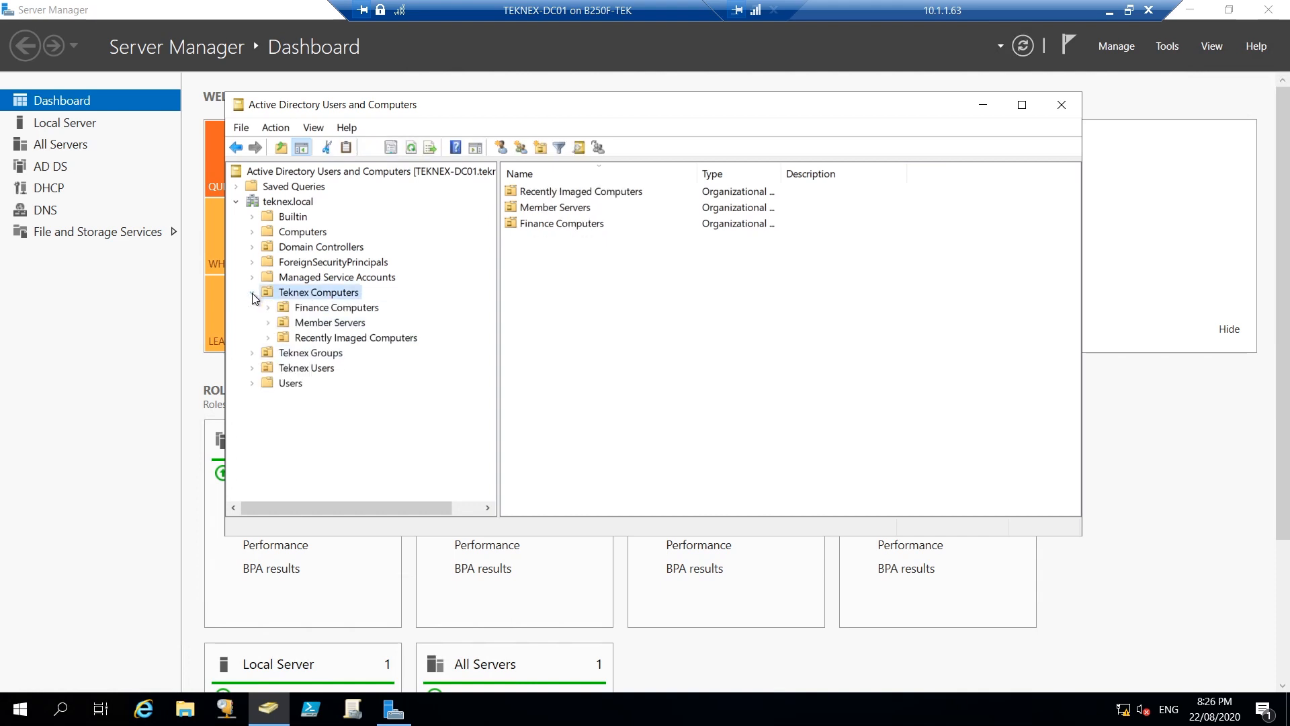
click(323, 324)
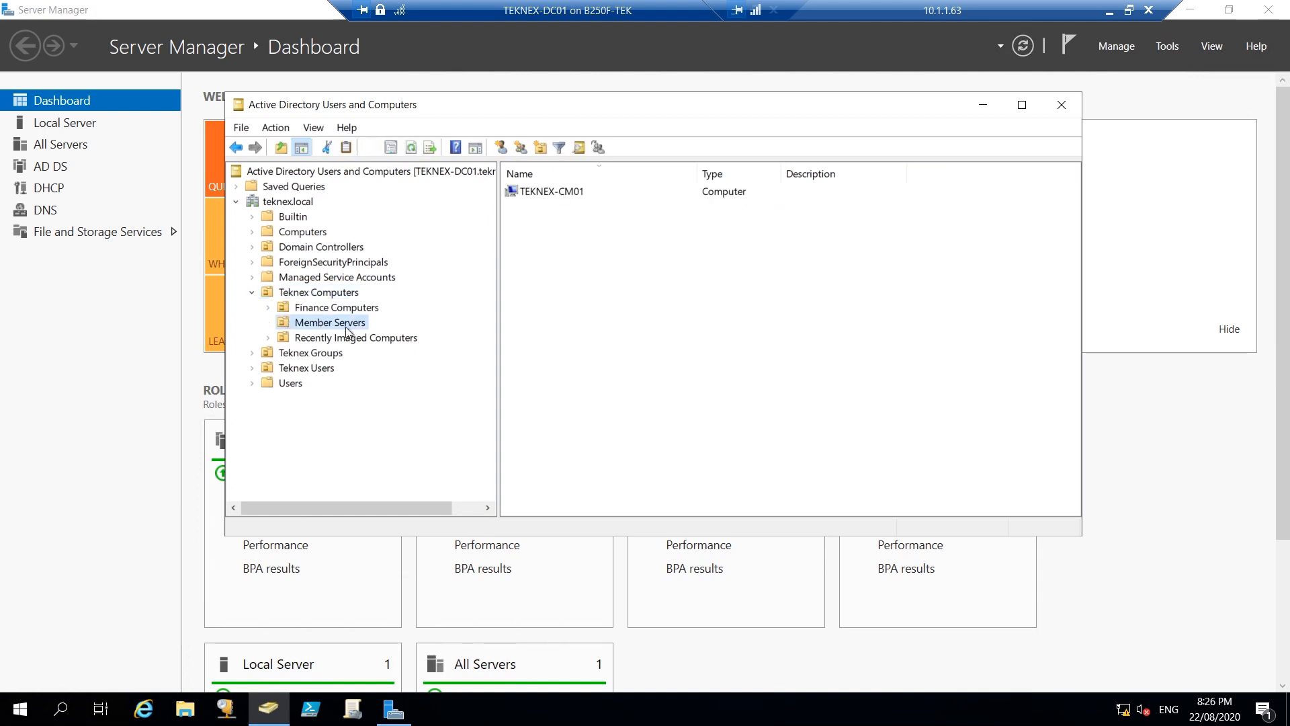
right_click(648, 254)
Create a new computer object named TEKNEX-CA01 in Member Servers
mouse_move(760, 328)
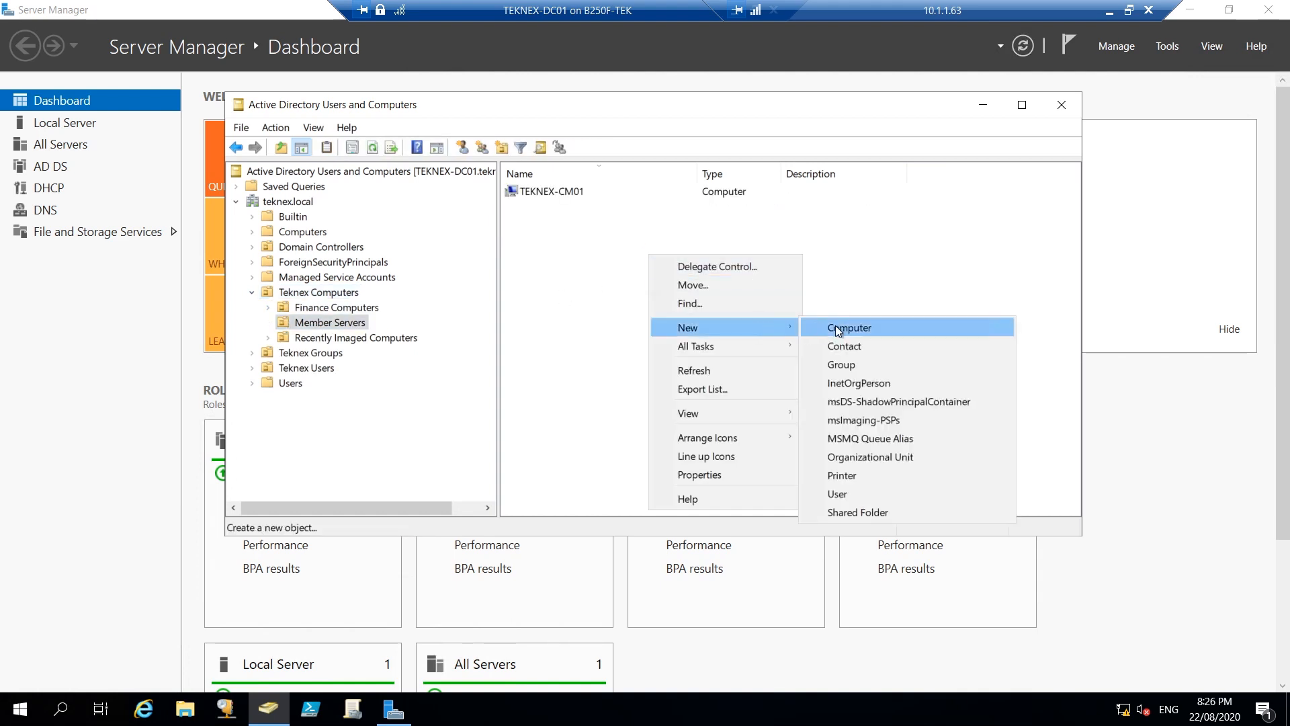
click(836, 327)
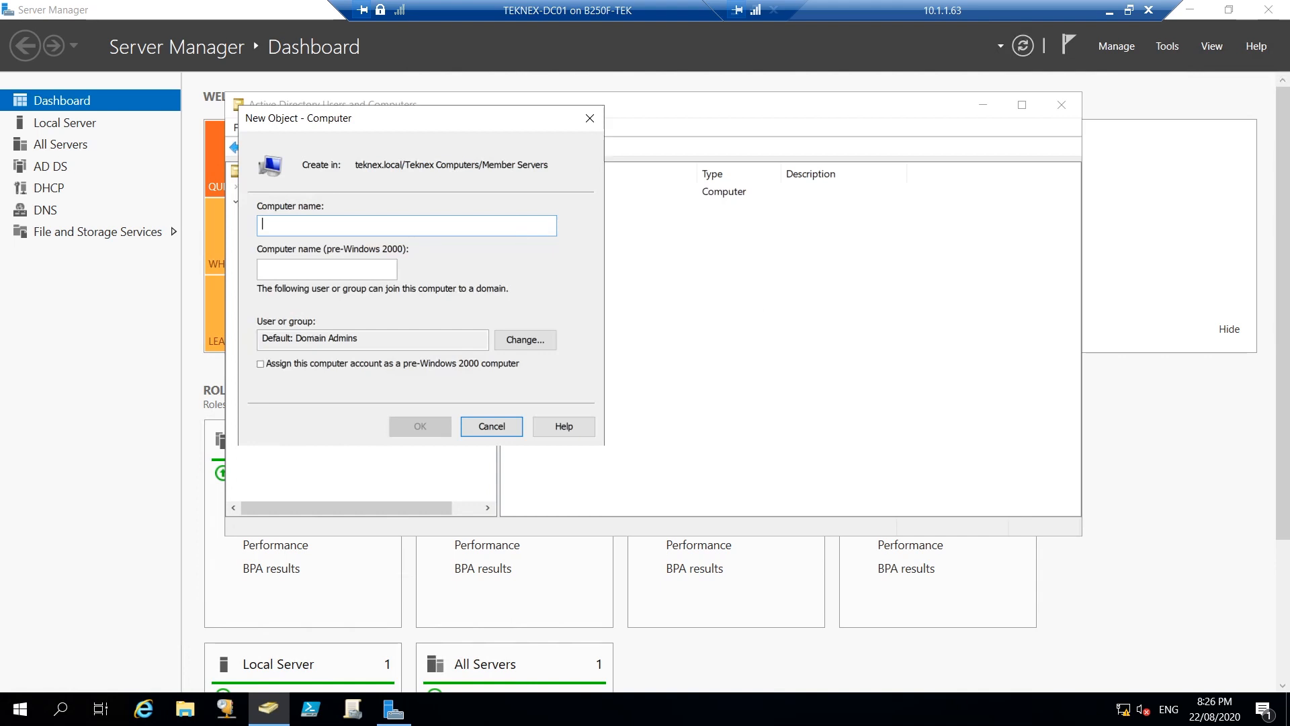
text(TEKN)
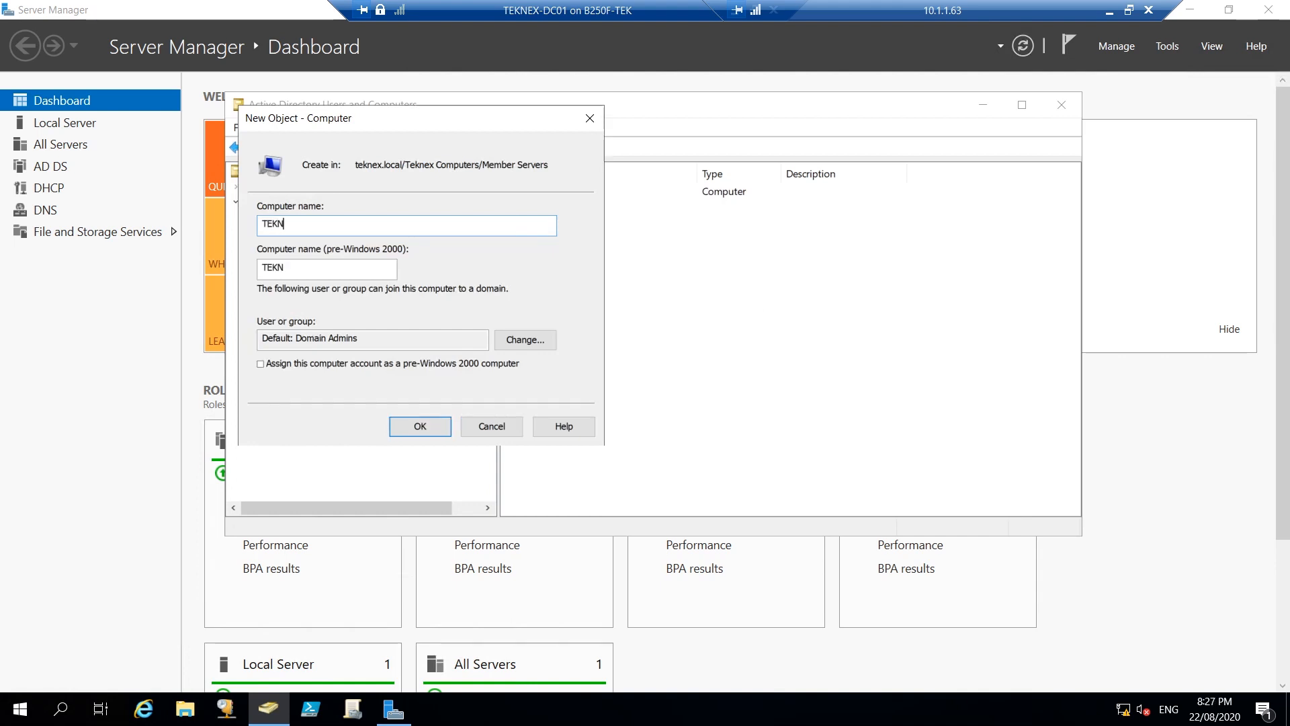
text(EX-CA01)
click(428, 429)
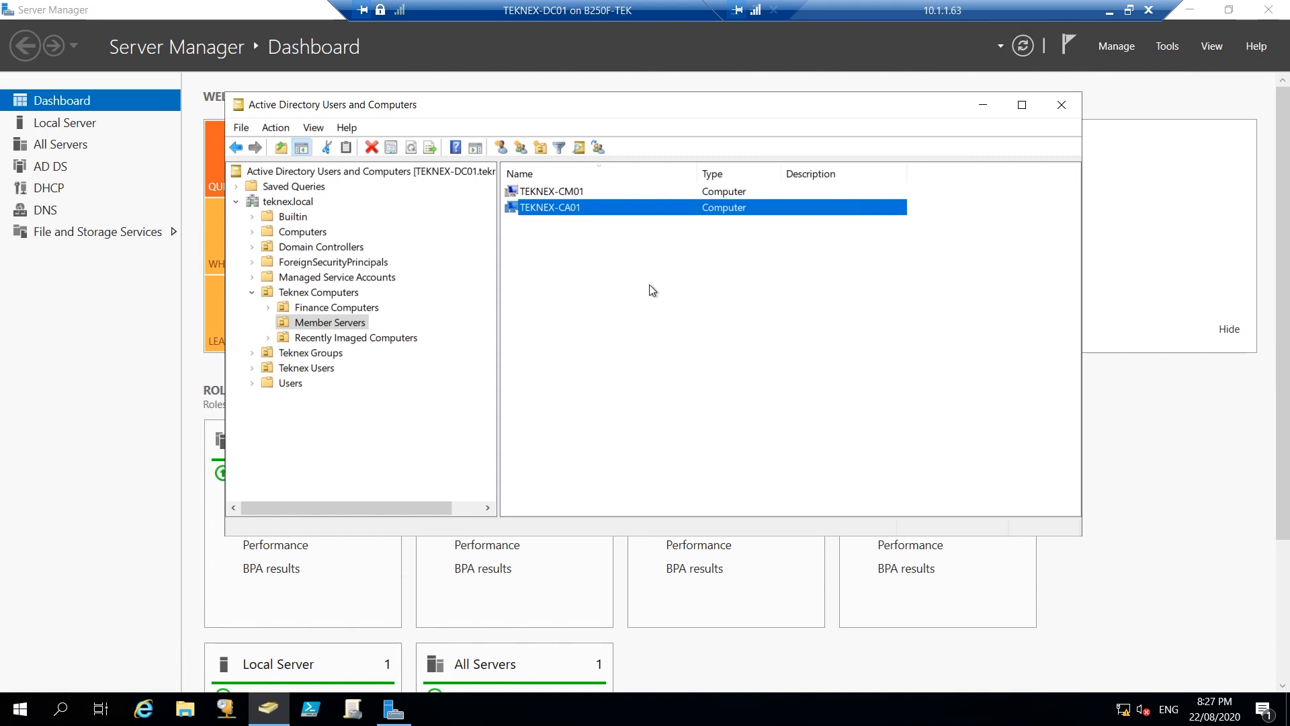
Start a new user account in Teknex Users > Administrative Users
click(252, 368)
click(336, 389)
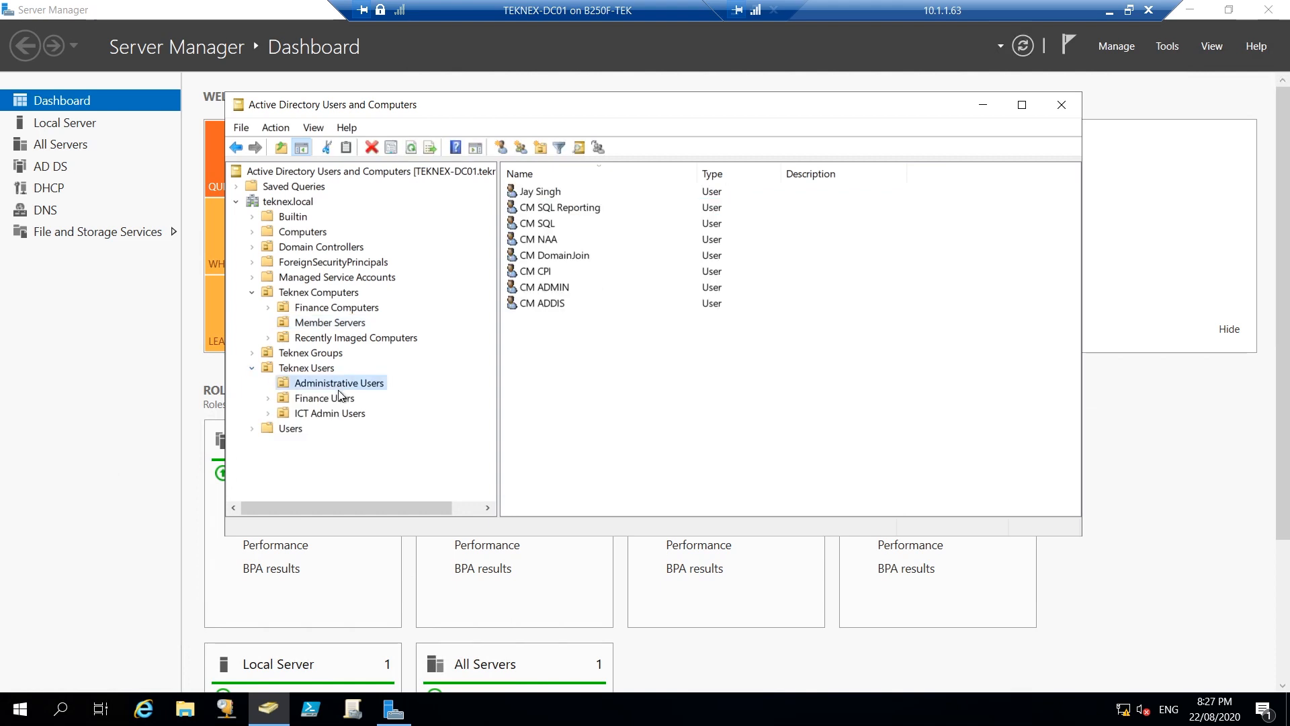
right_click(591, 336)
mouse_move(680, 404)
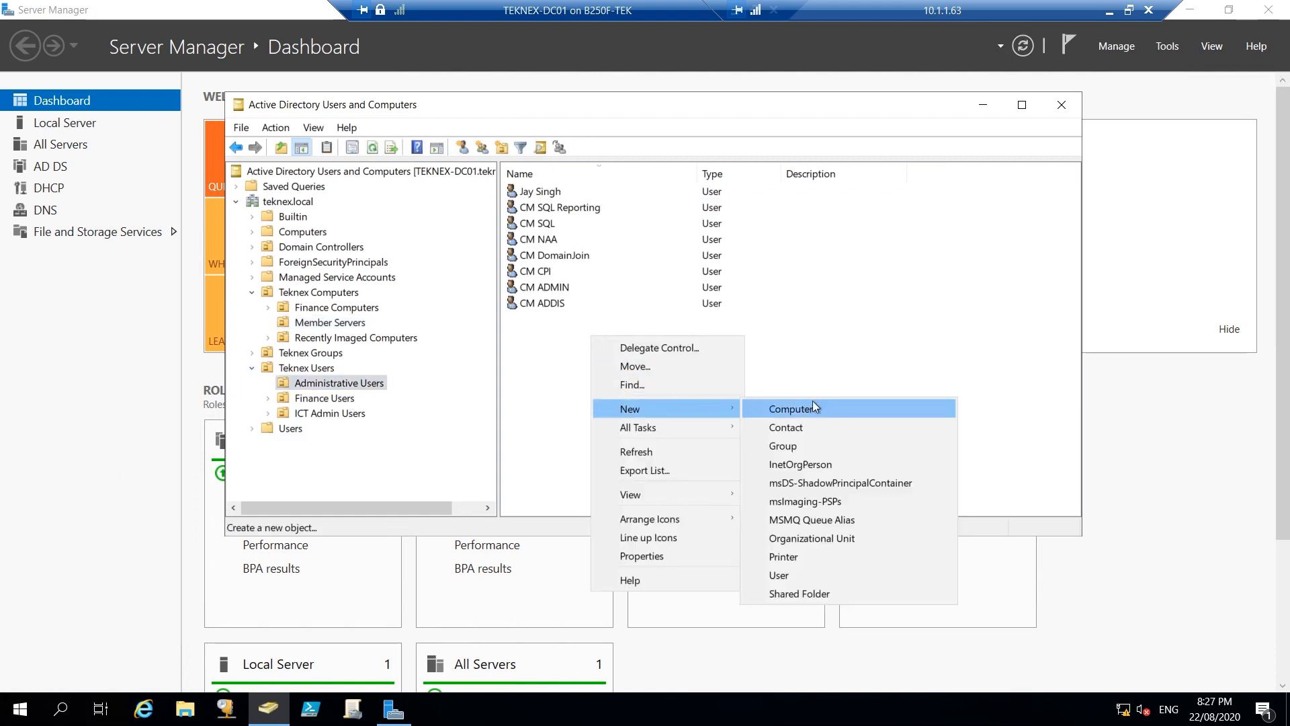
click(810, 575)
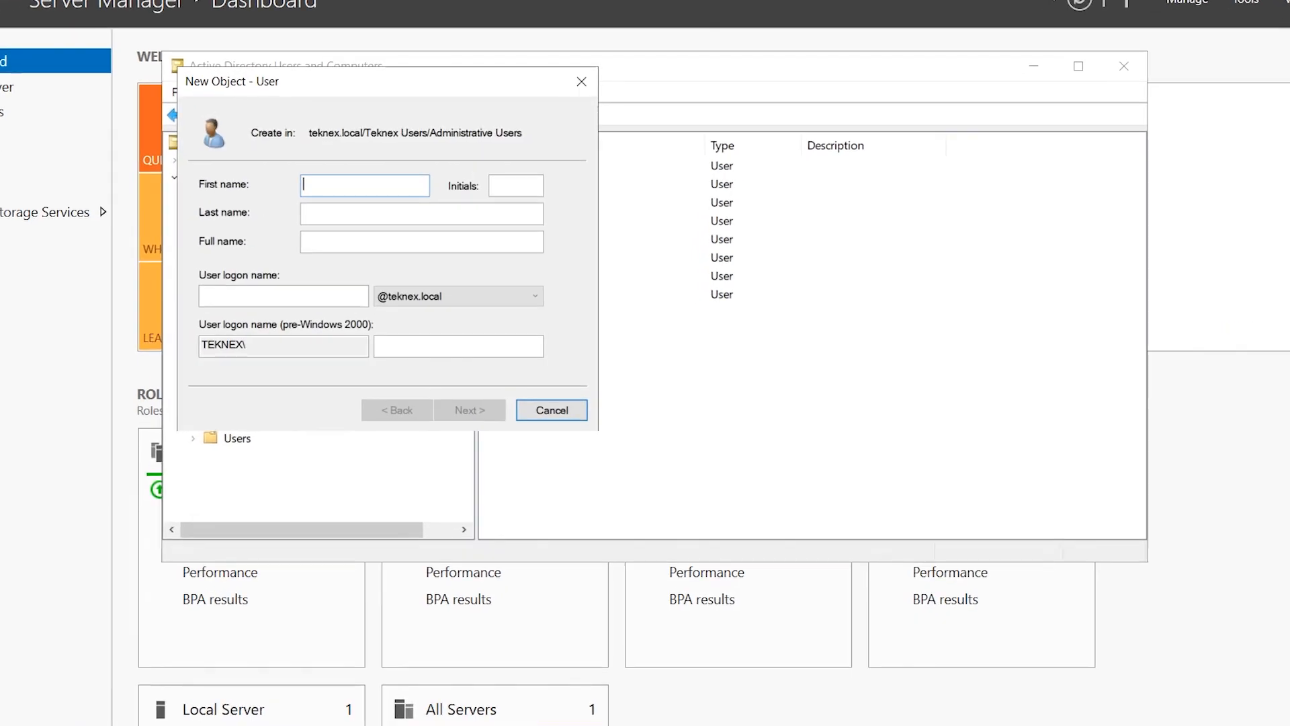
Enter first name CA, last name Admin and logon name CAADMIN
text(CA)
key(Tab)
key(Tab)
text(Admin)
key(Tab)
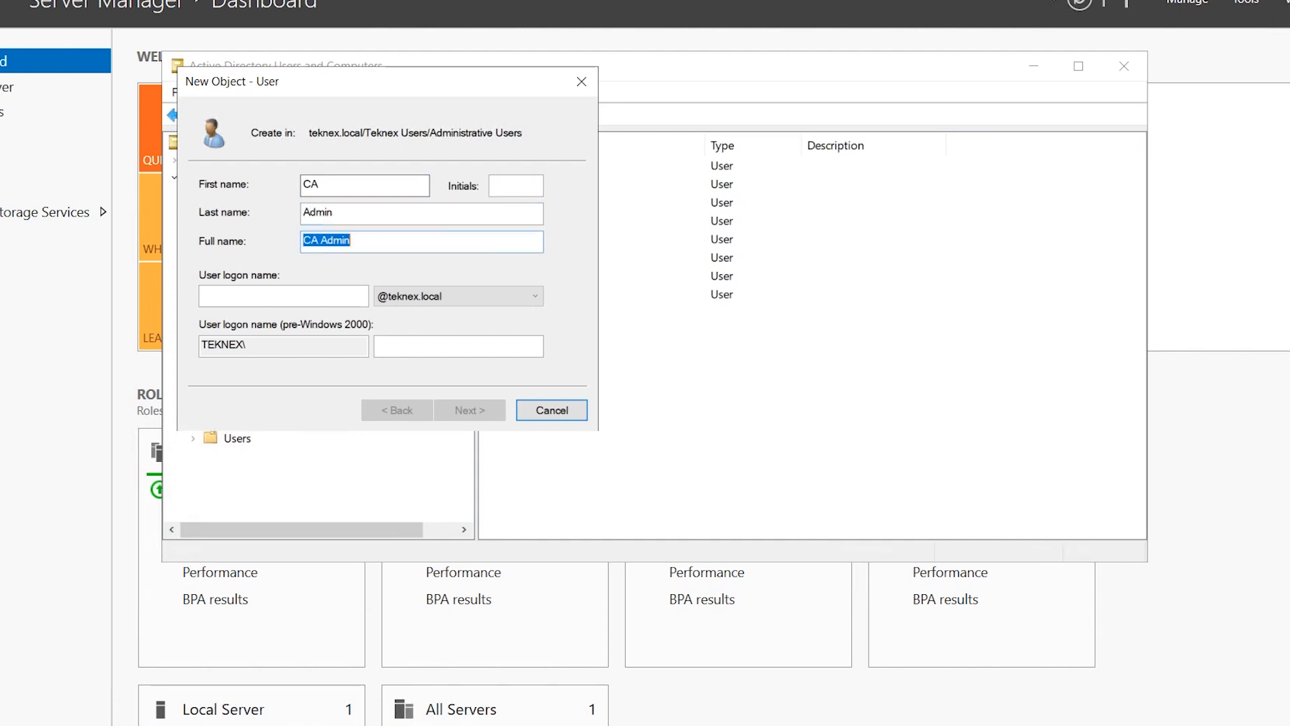
key(Tab)
text(A)
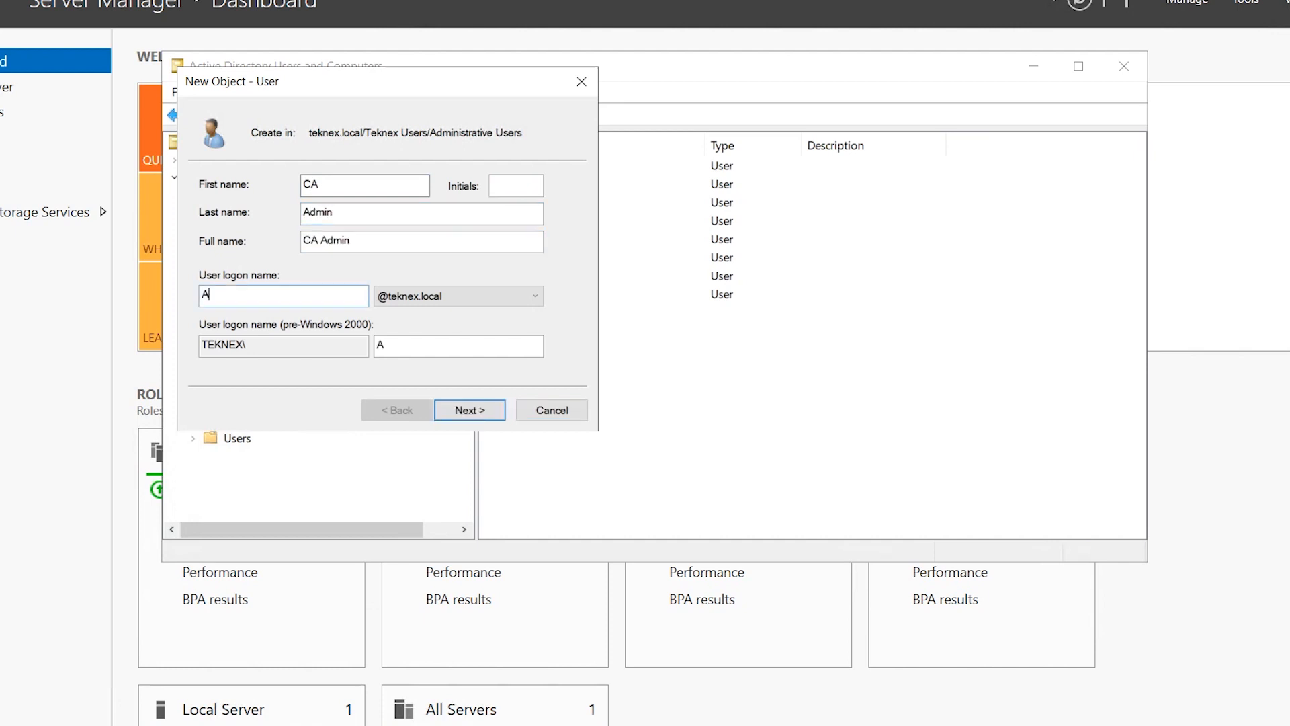
key(BackSpace)
text(CAADMIN)
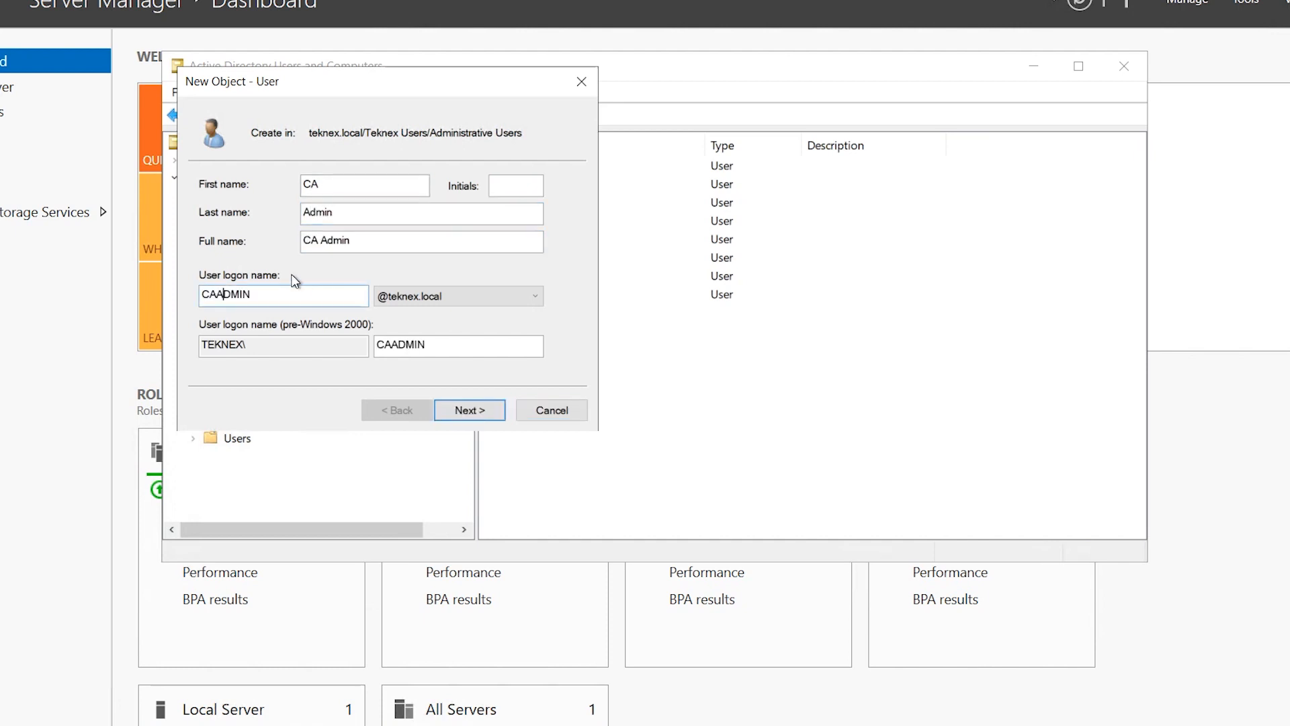
Set user cannot change password and password never expires, then finish the wizard
click(474, 407)
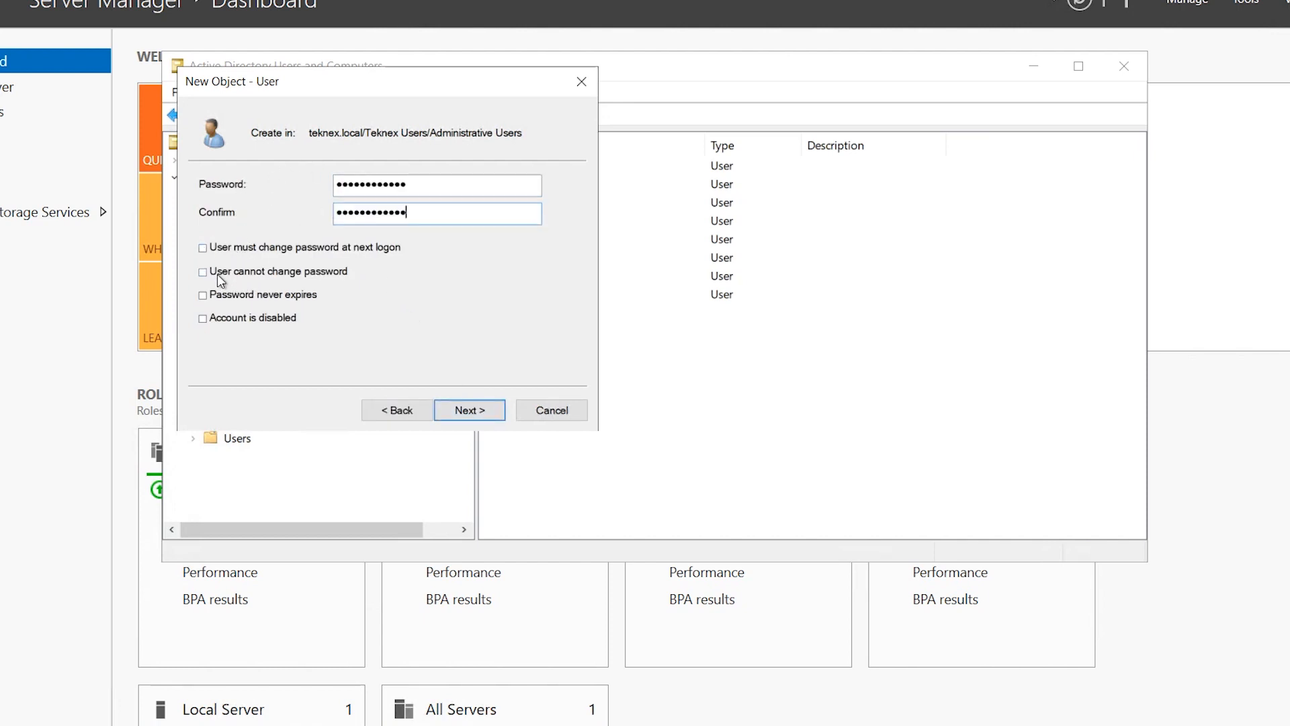
click(216, 273)
click(220, 299)
click(463, 412)
click(488, 415)
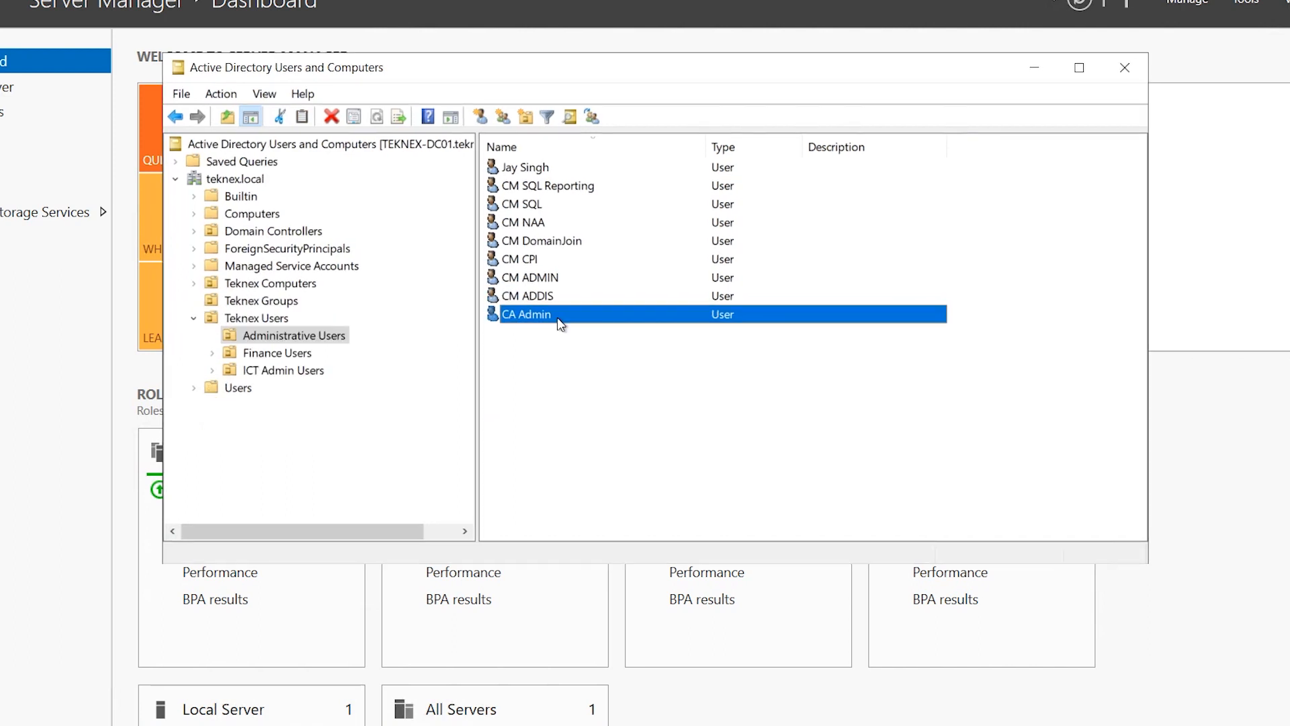
On CA Admin's Member Of tab, add the Domain Admins group and apply
double_click(558, 317)
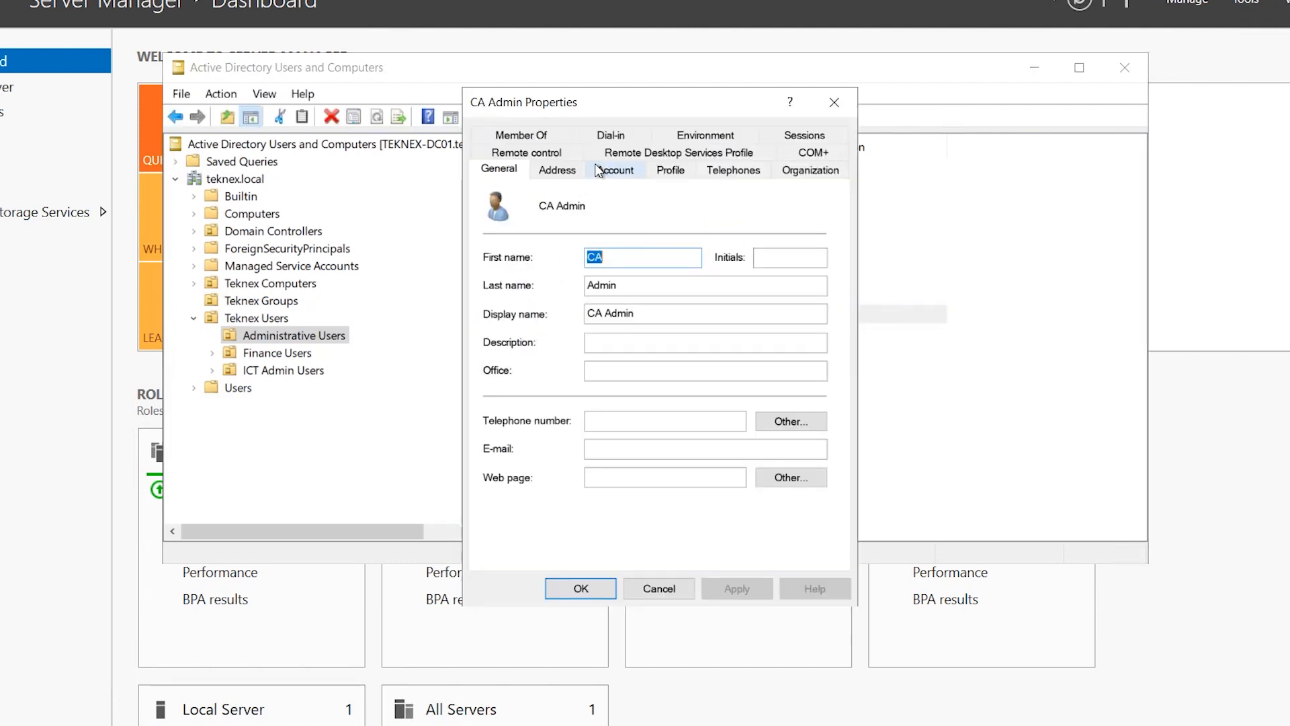
click(537, 137)
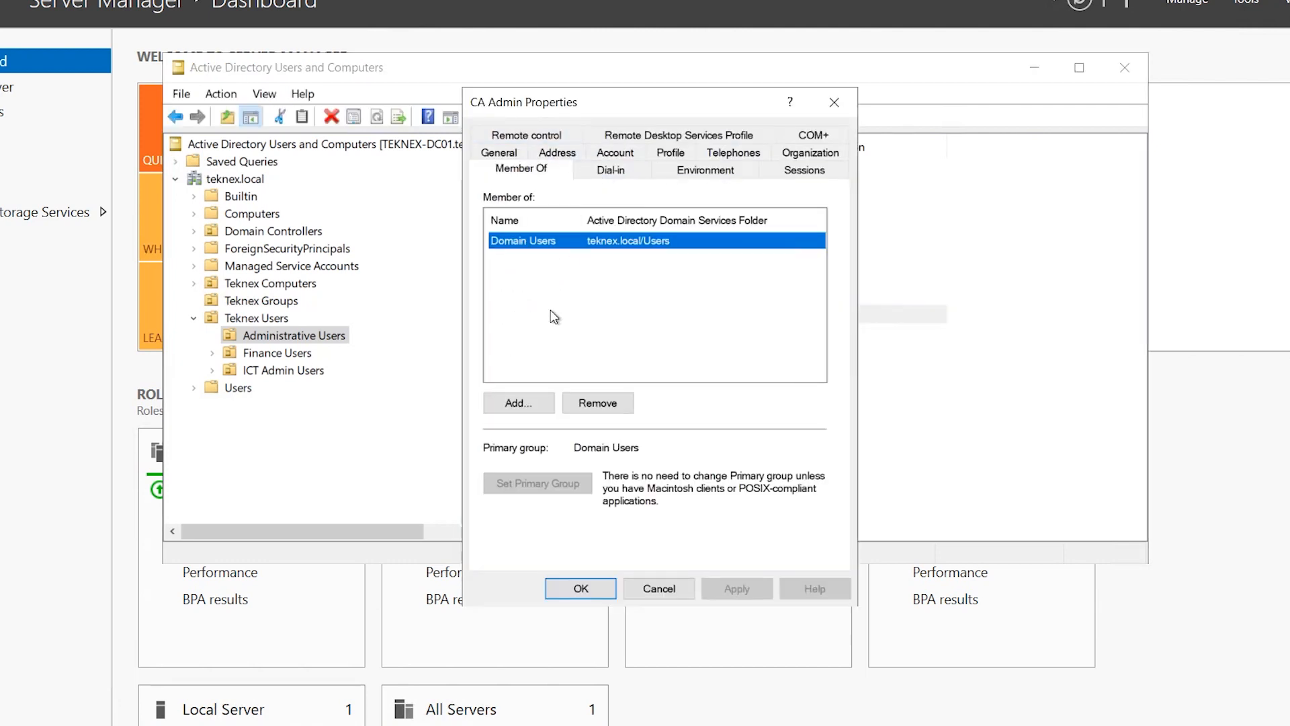
click(536, 400)
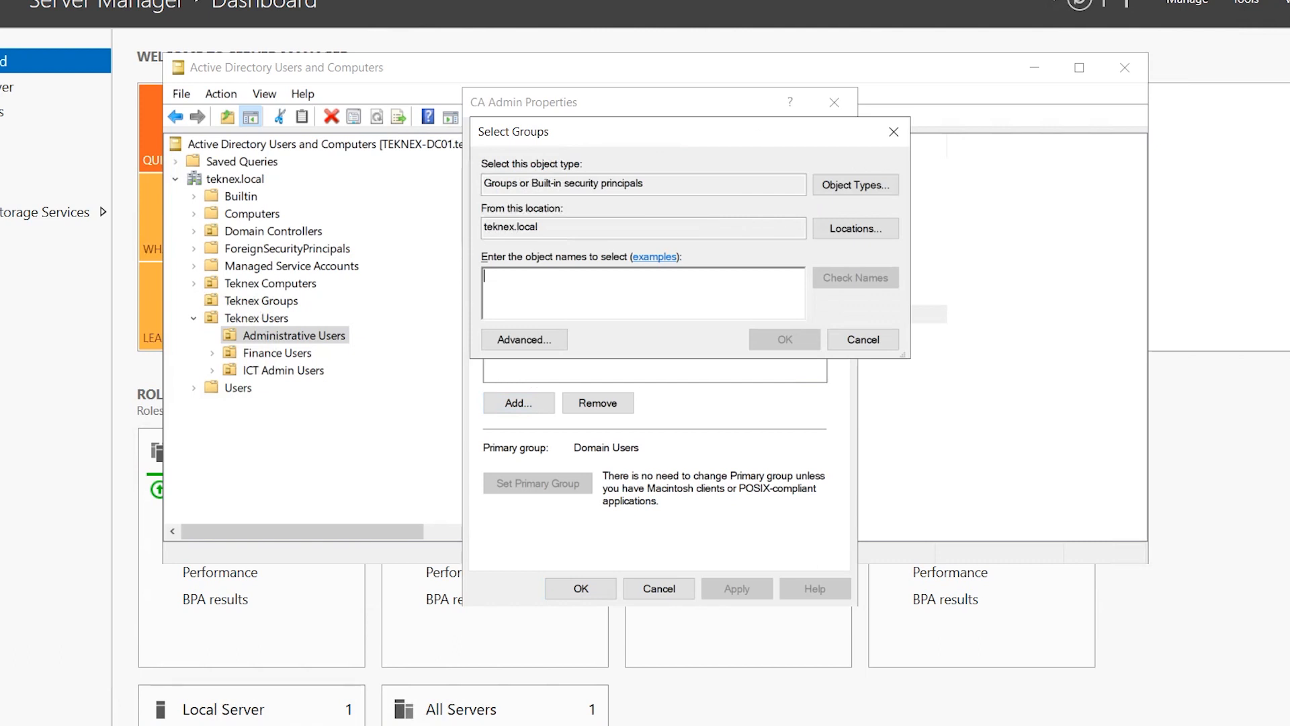
text(Domain)
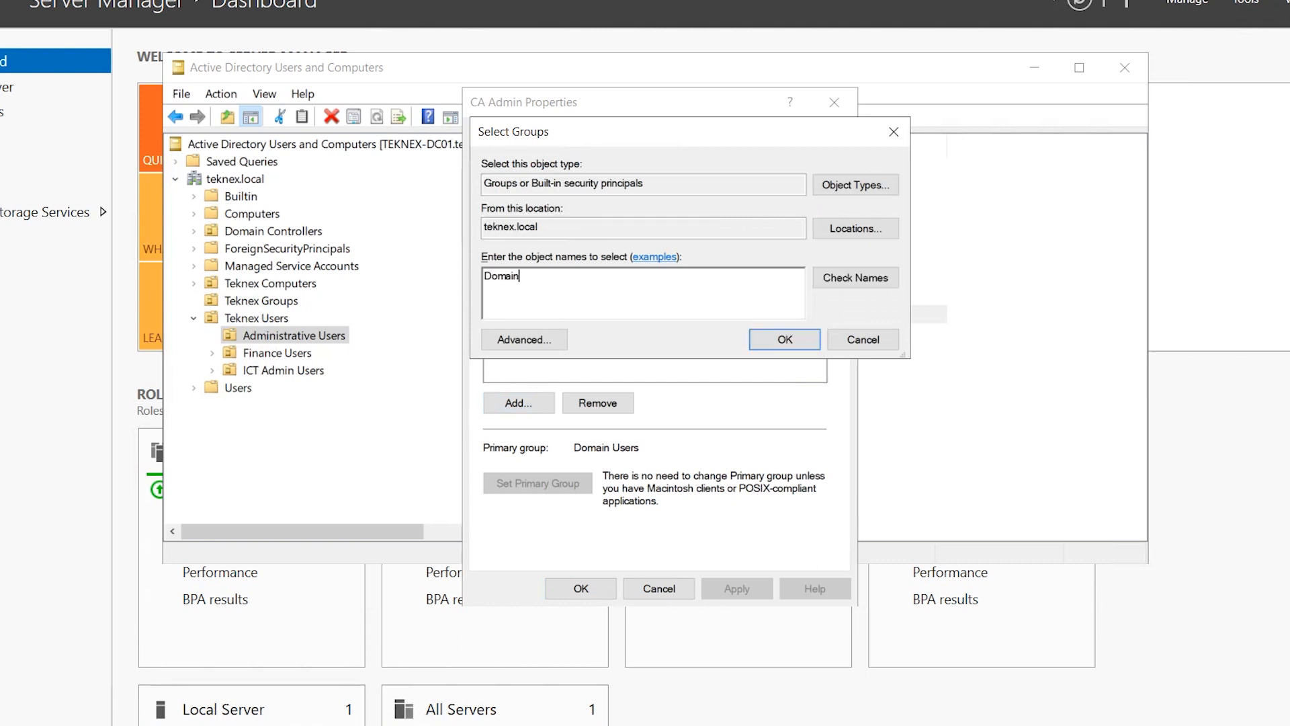
text( admin)
click(850, 279)
click(785, 340)
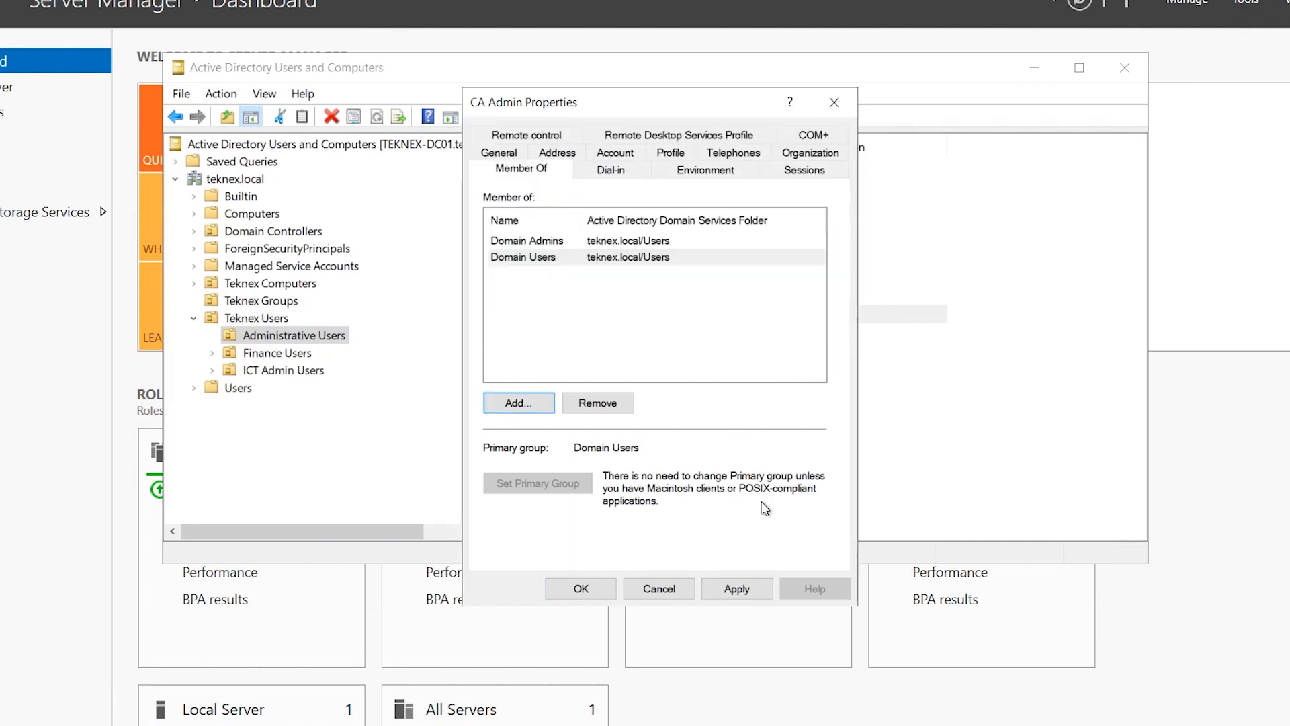
click(737, 589)
click(580, 589)
click(193, 283)
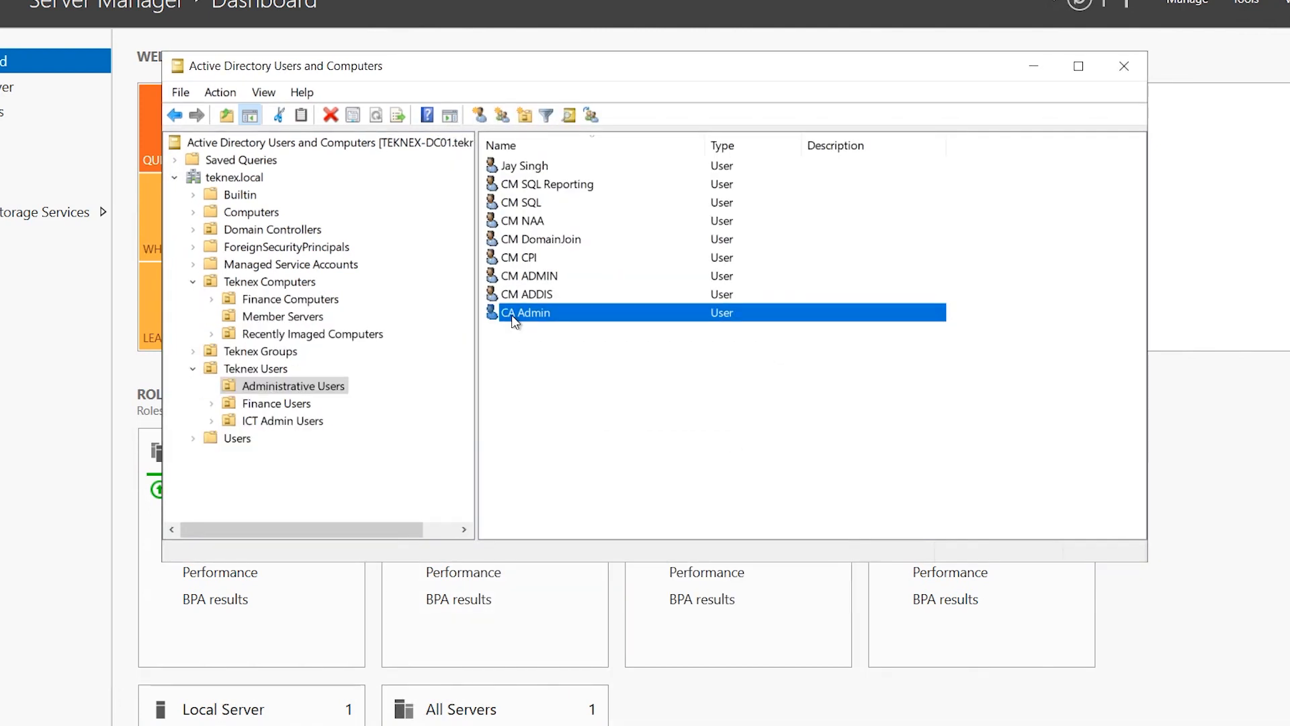
Create a group 'CM IIS Servers' with Global scope and Security type in Teknex Groups
click(195, 370)
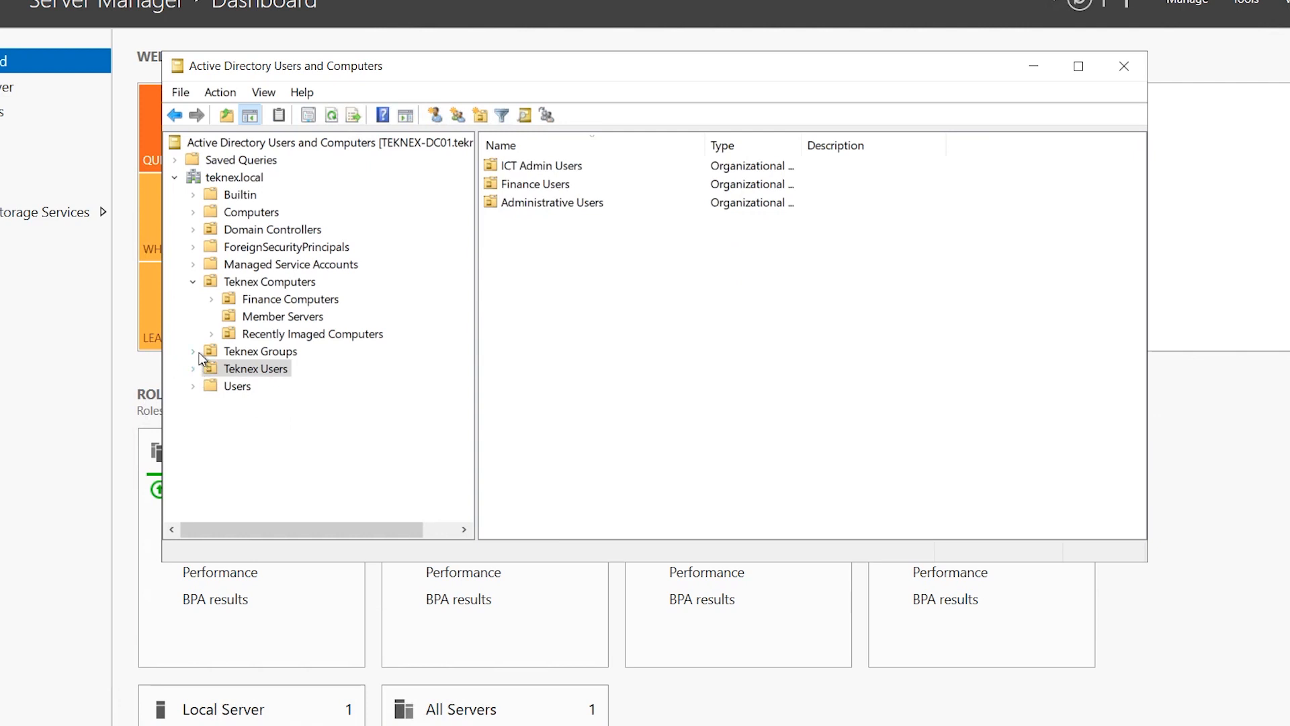
click(242, 352)
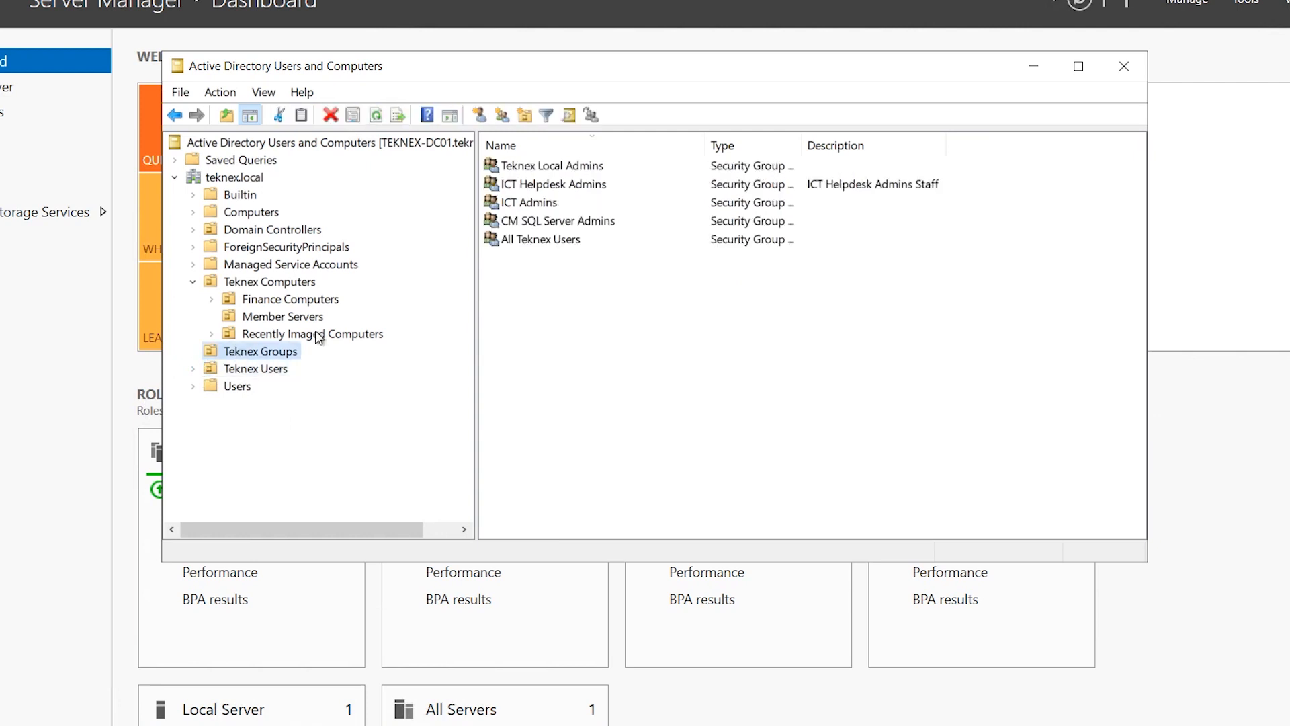
right_click(604, 302)
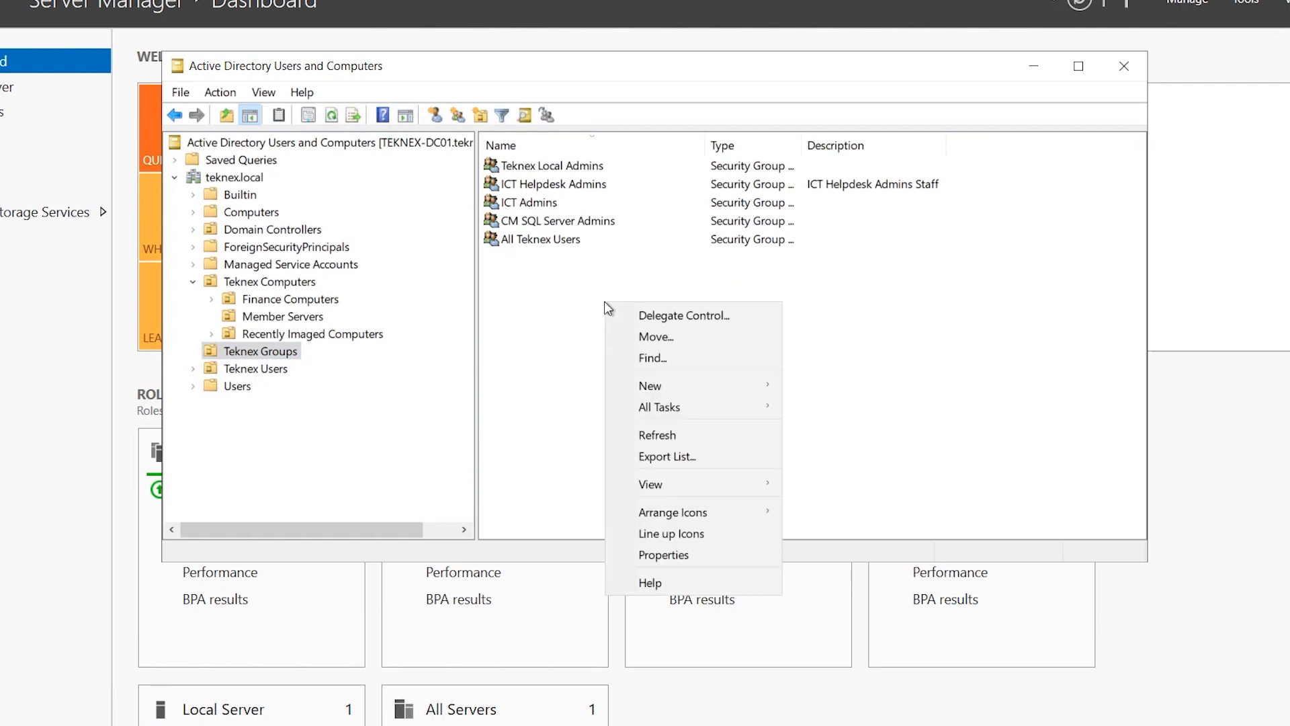
mouse_move(736, 383)
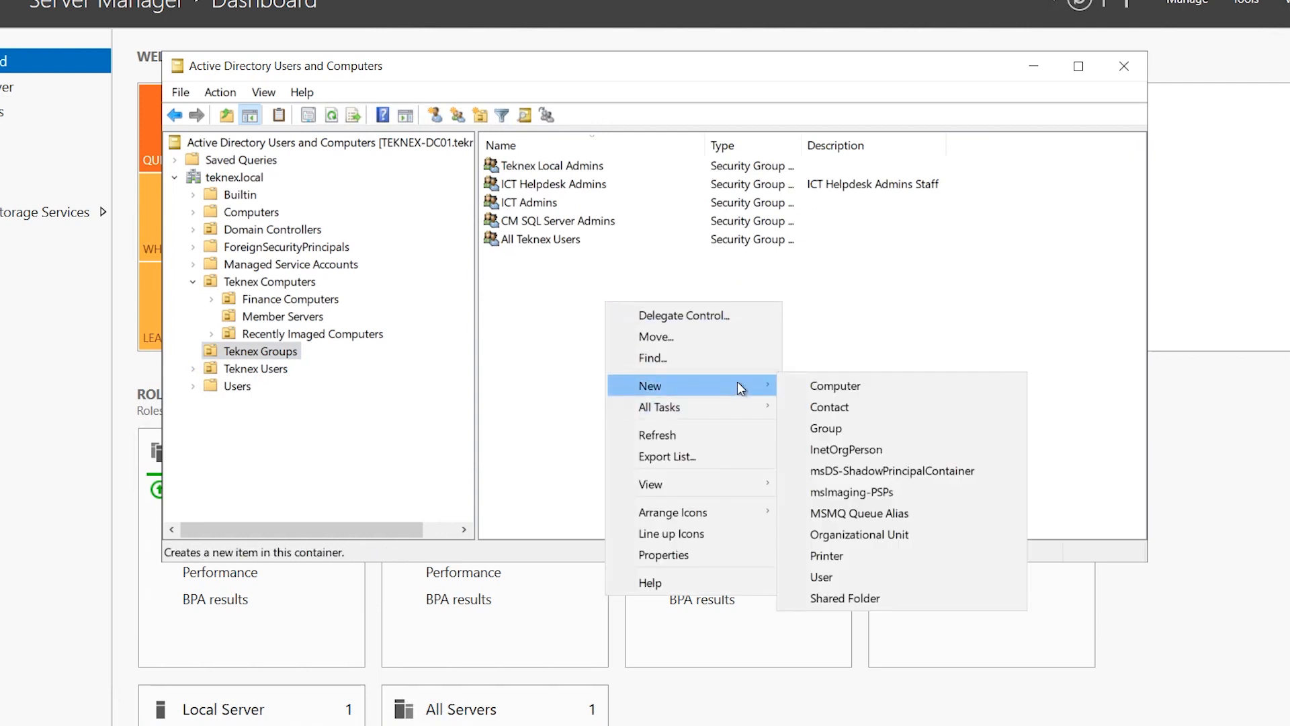
click(867, 432)
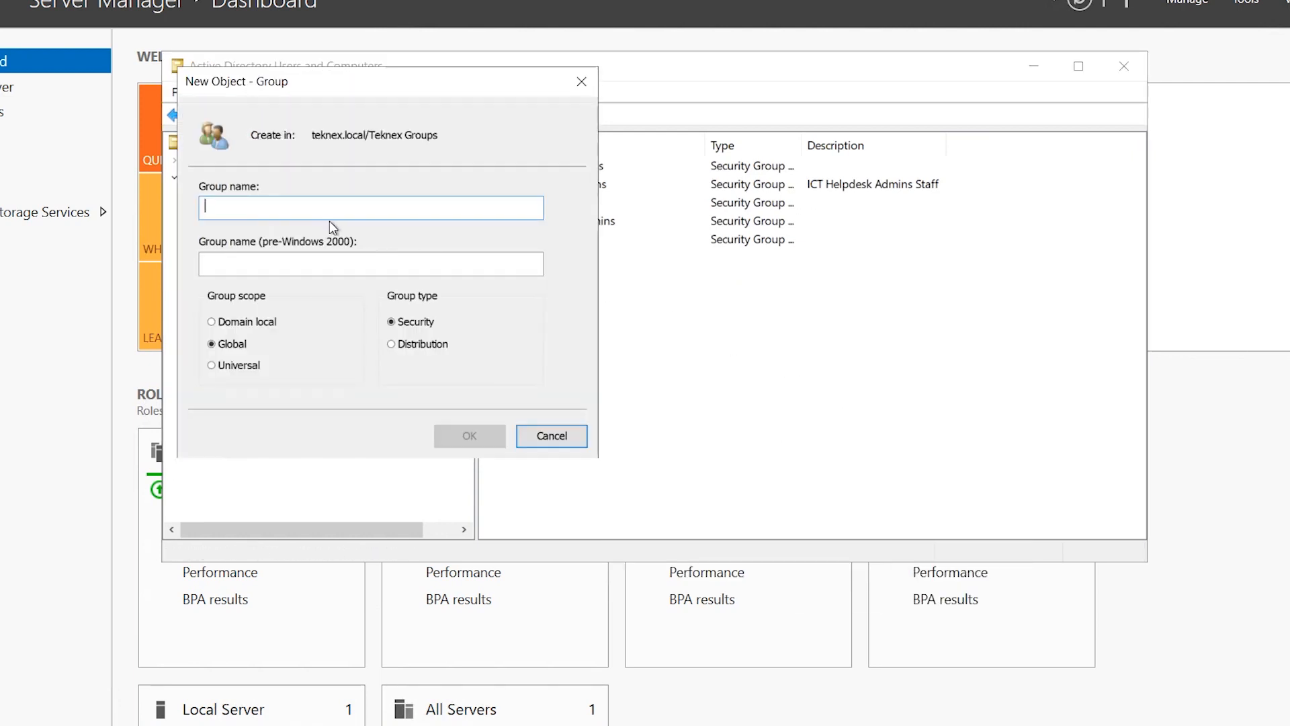
text(CM)
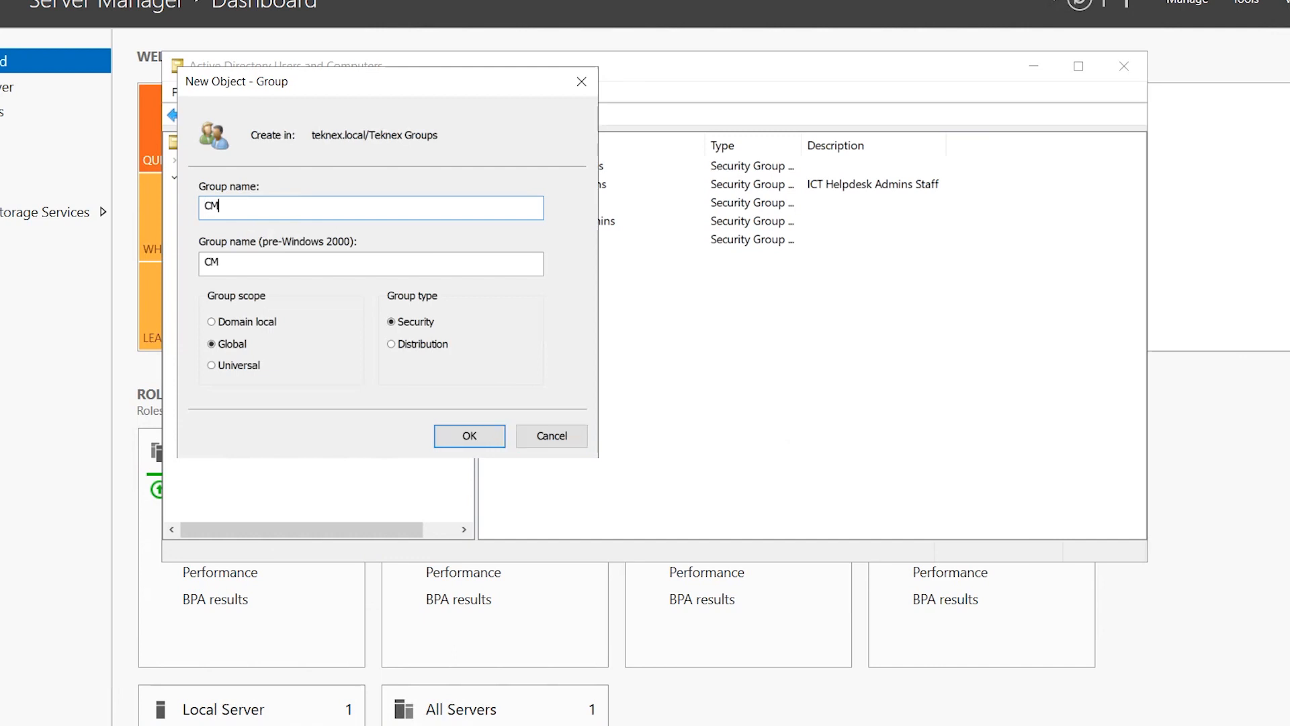
text( IIS Servers)
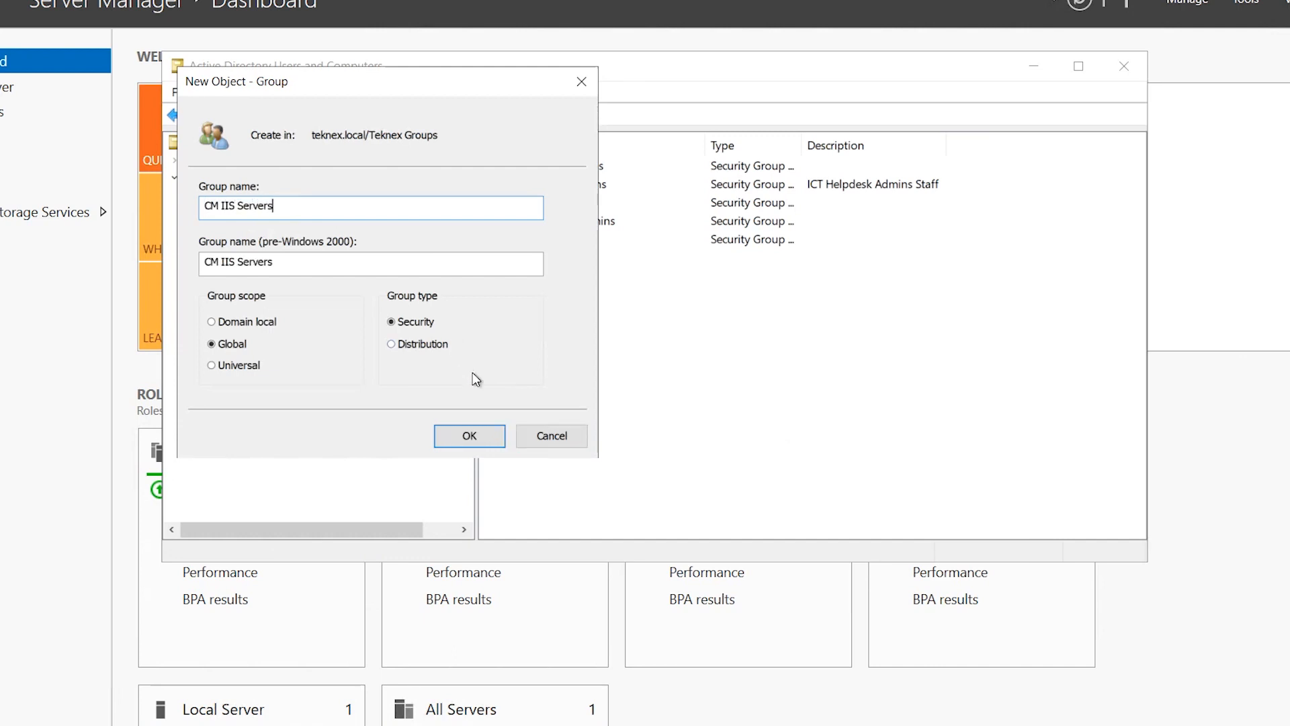
click(485, 436)
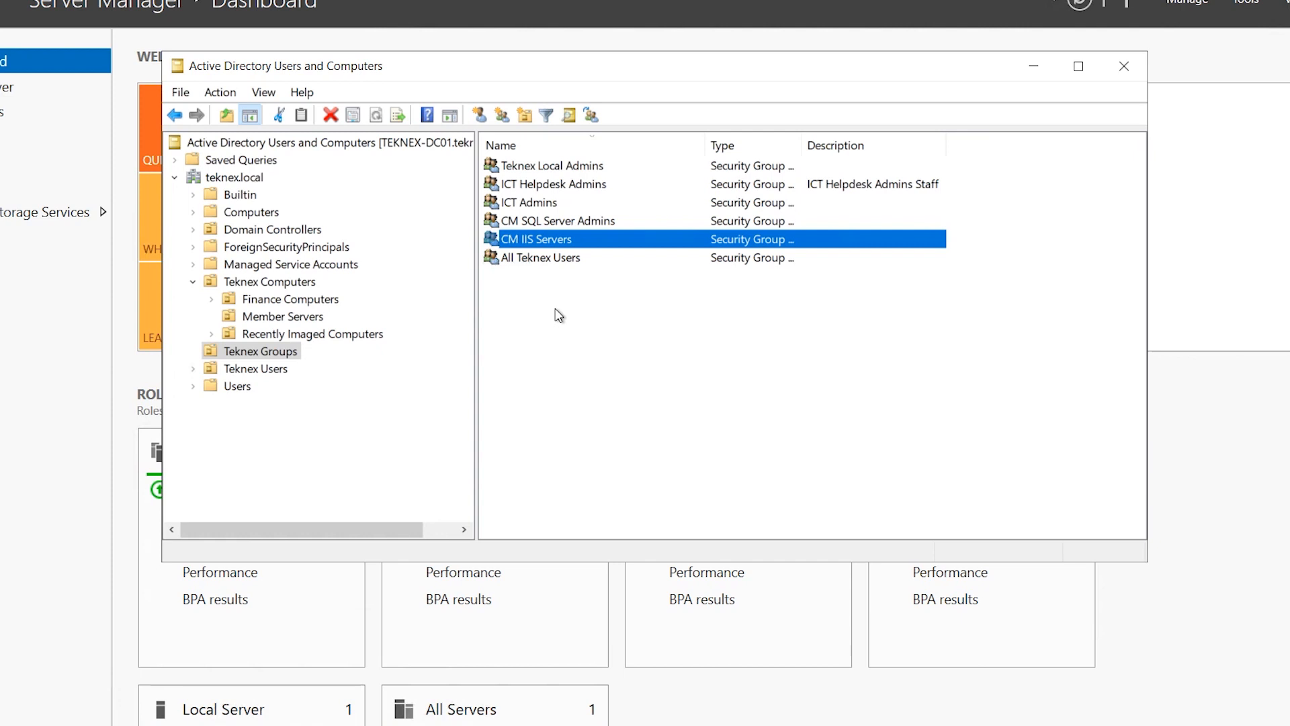
From CM IIS Servers' Members tab, start adding a member with Computers included as an object type
right_click(558, 239)
click(647, 420)
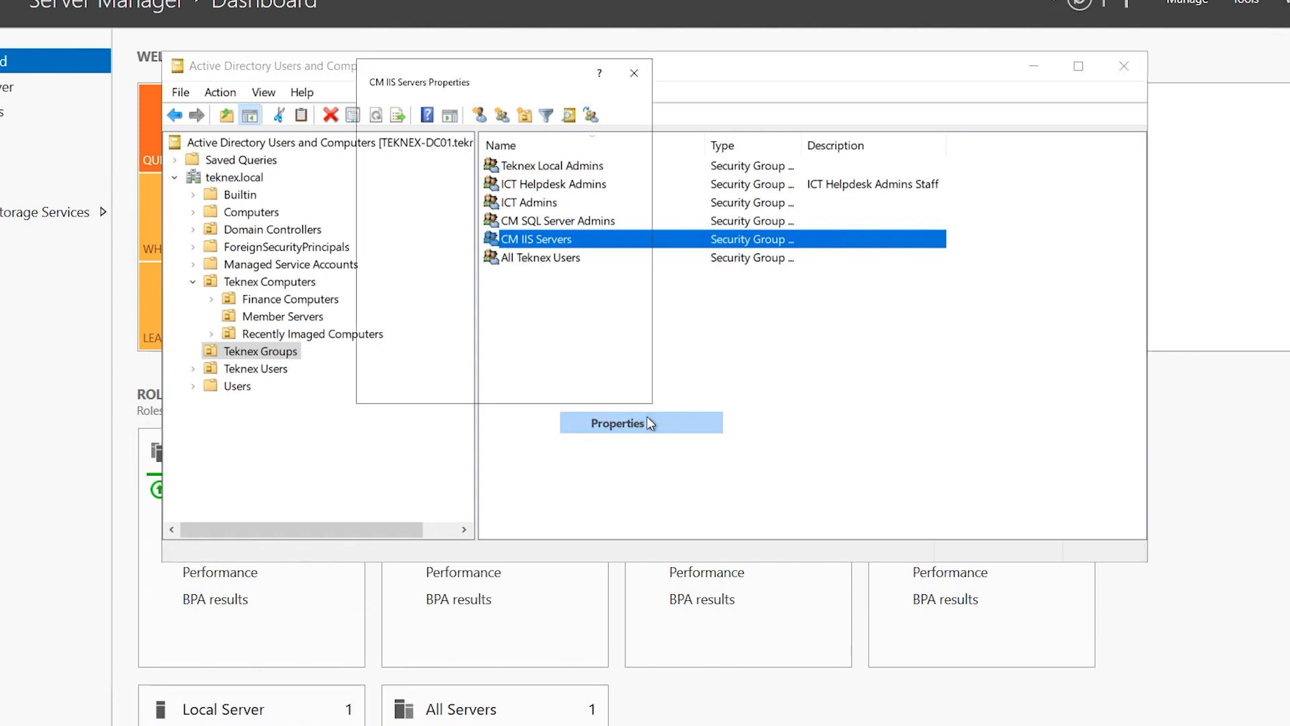
click(545, 134)
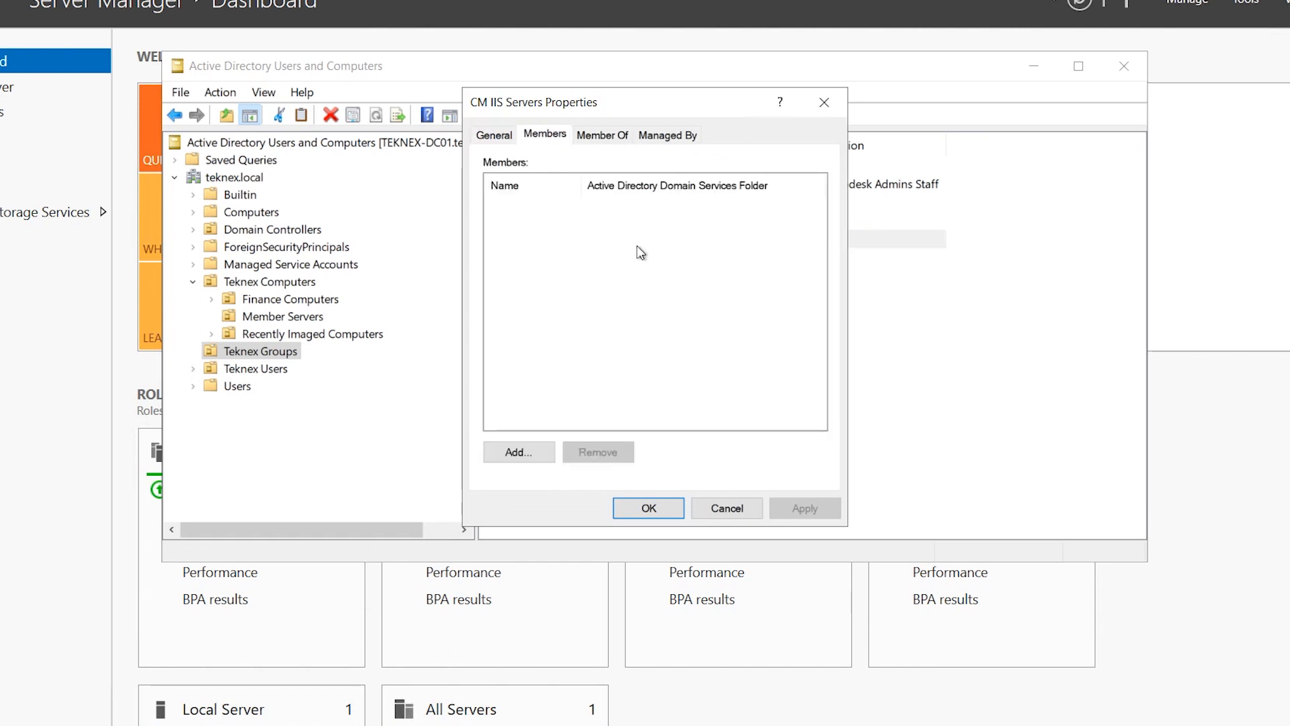
click(520, 449)
click(842, 184)
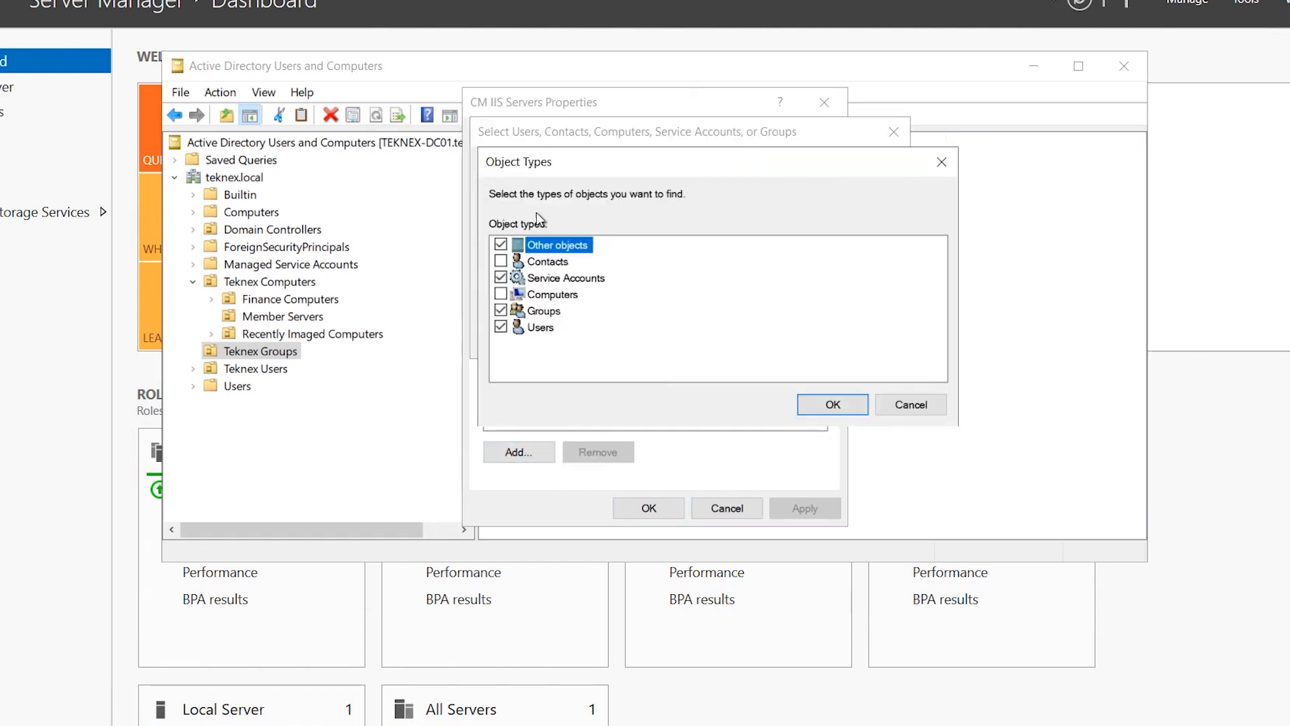
click(500, 293)
click(831, 404)
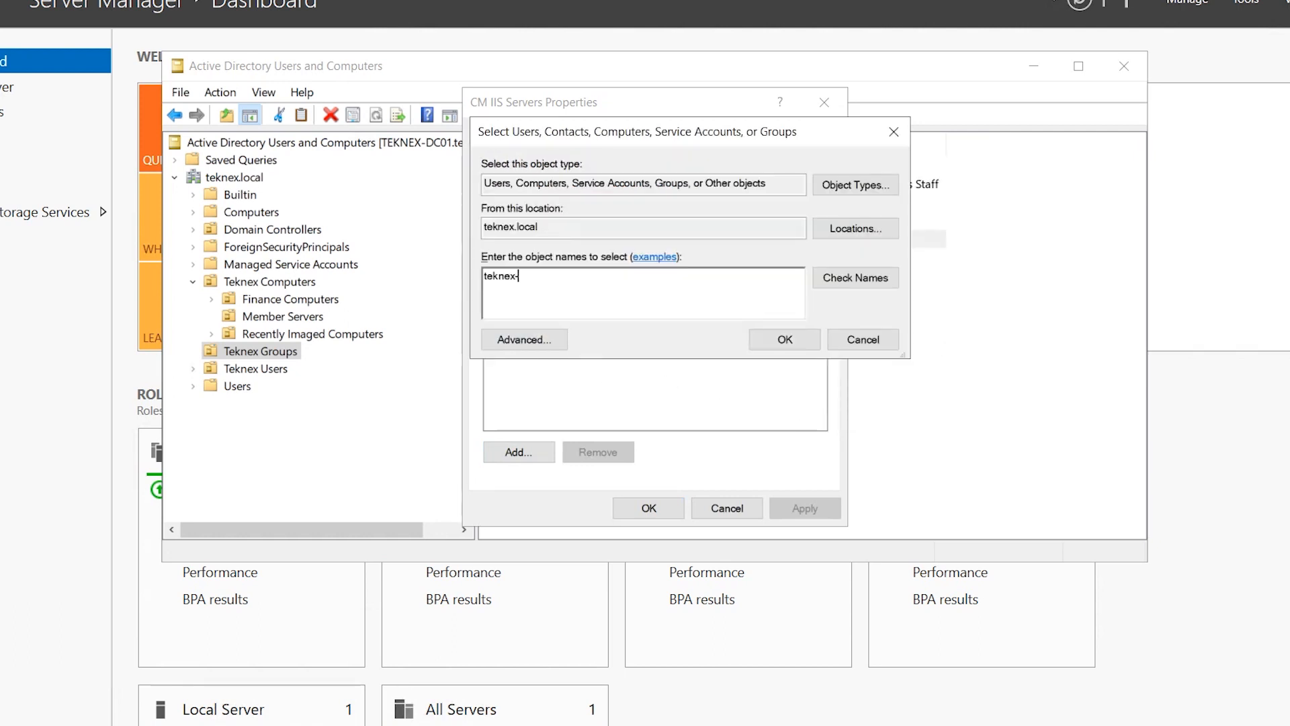
Add TEKNEX-CM01 as a group member and apply the change
text(teknex-cm01)
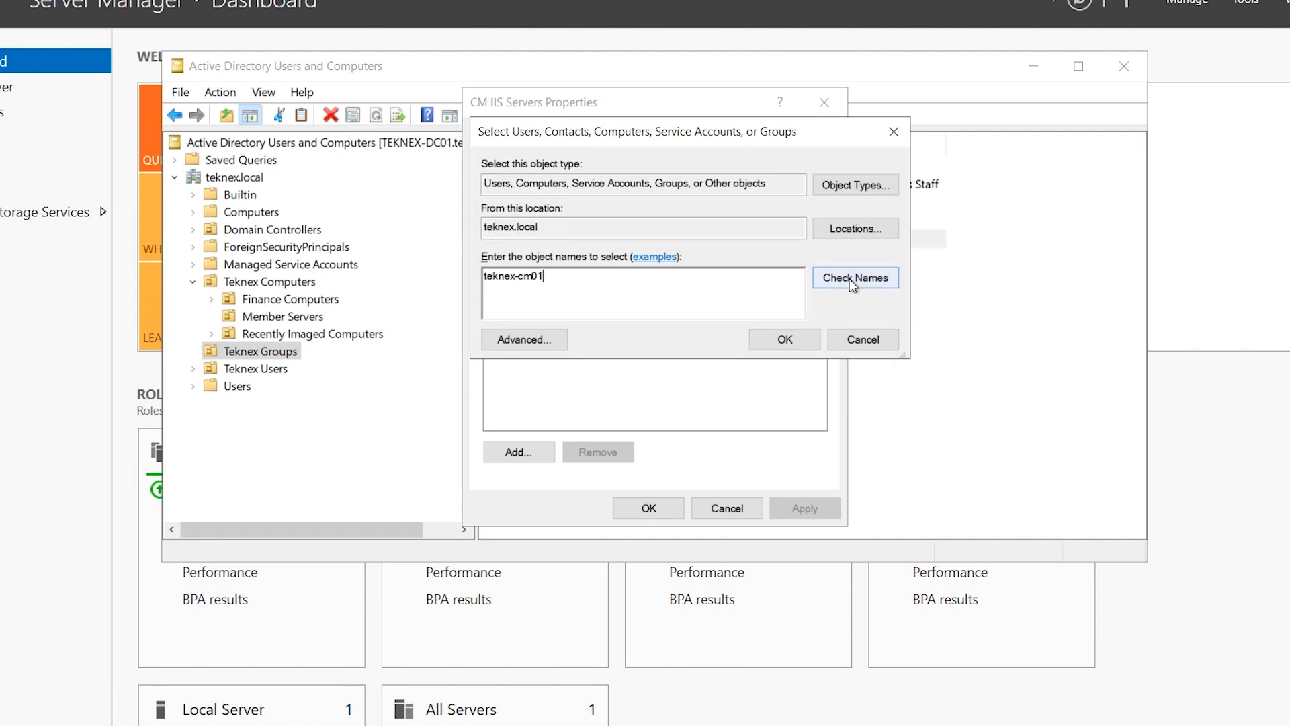
click(856, 279)
click(804, 337)
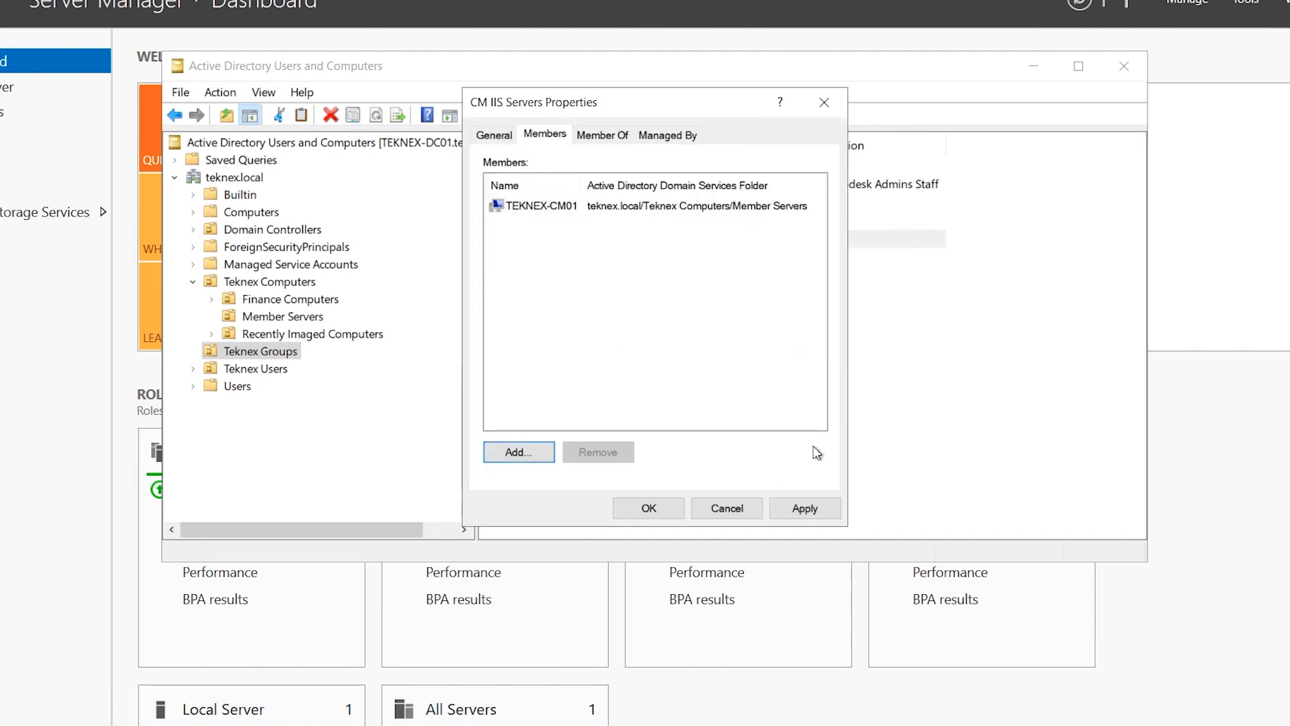
click(830, 510)
click(659, 511)
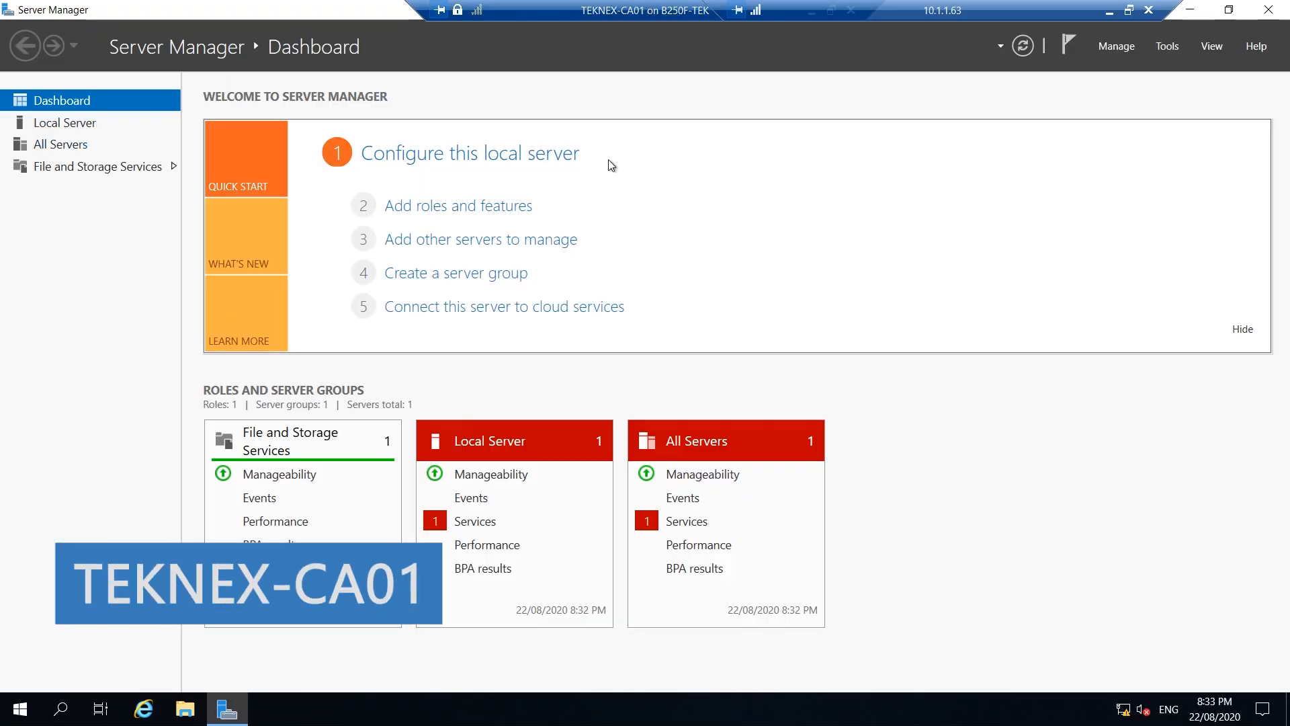
From Local Server's Ethernet link, assign IPv4 10.0.0.4/255.255.255.0 with gateway and DNS 10.0.0.2
click(79, 128)
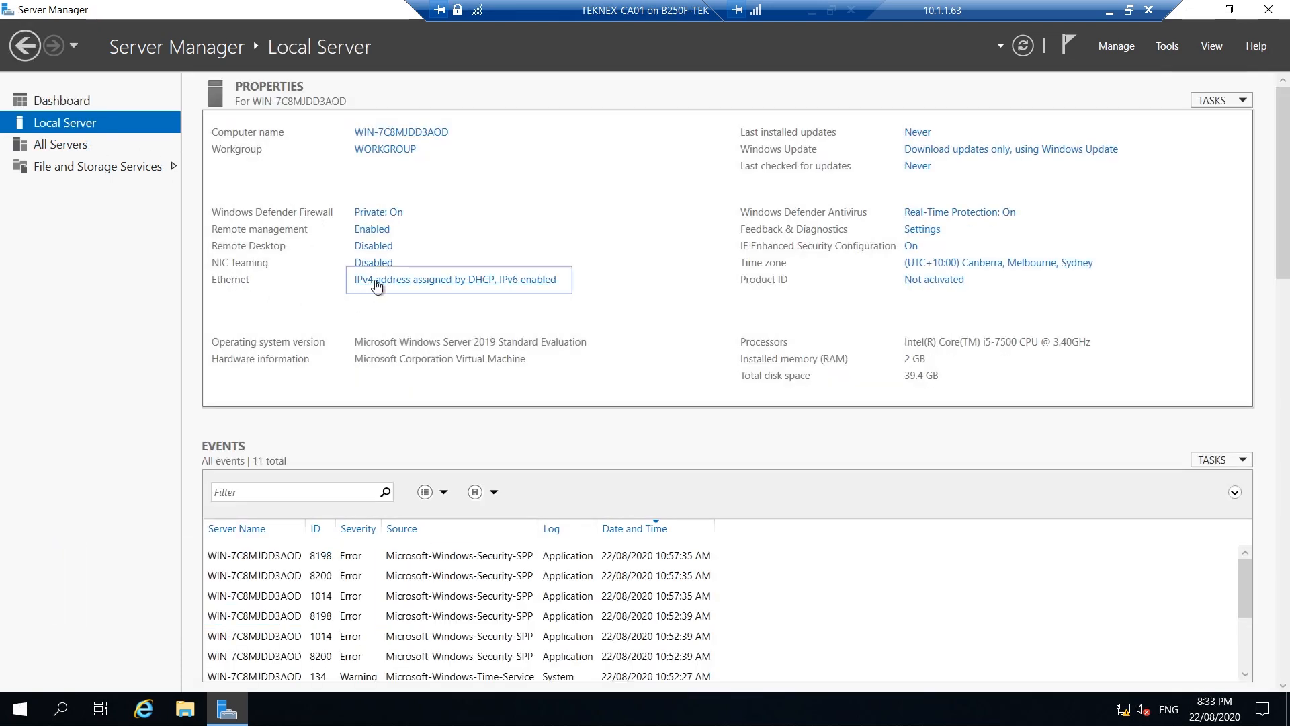
click(403, 285)
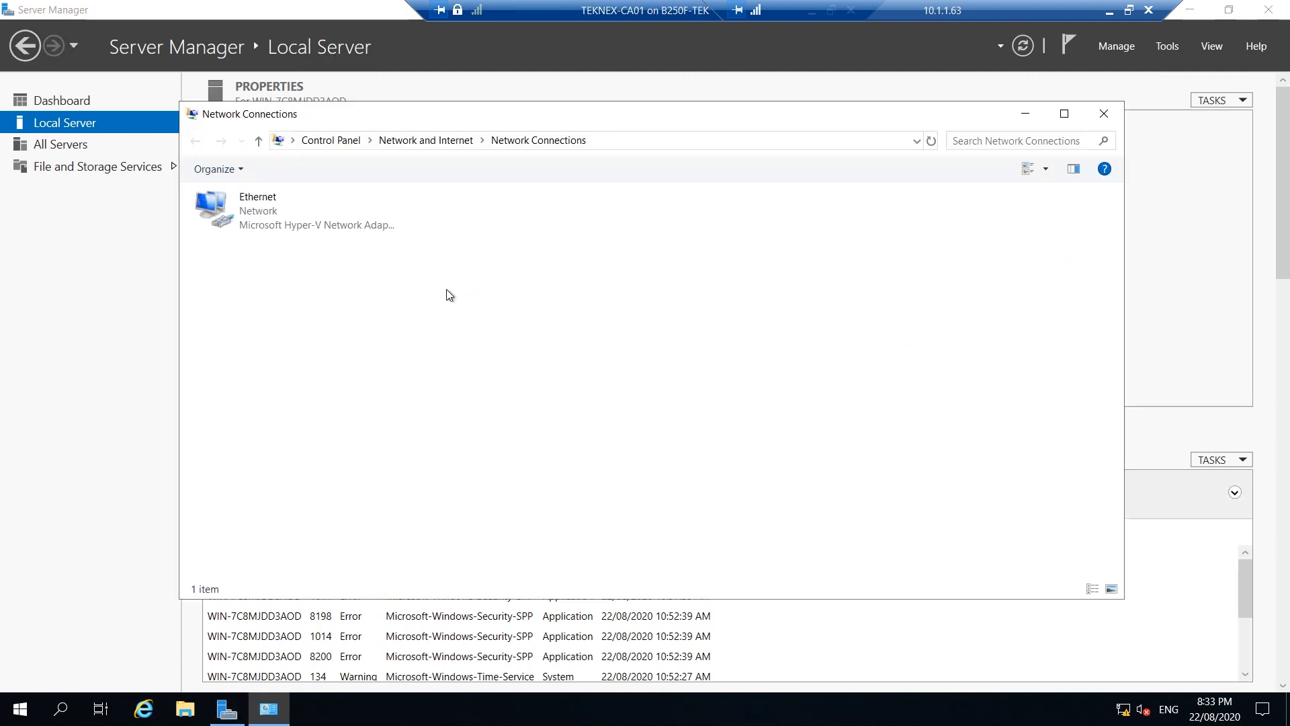
right_click(287, 227)
click(360, 390)
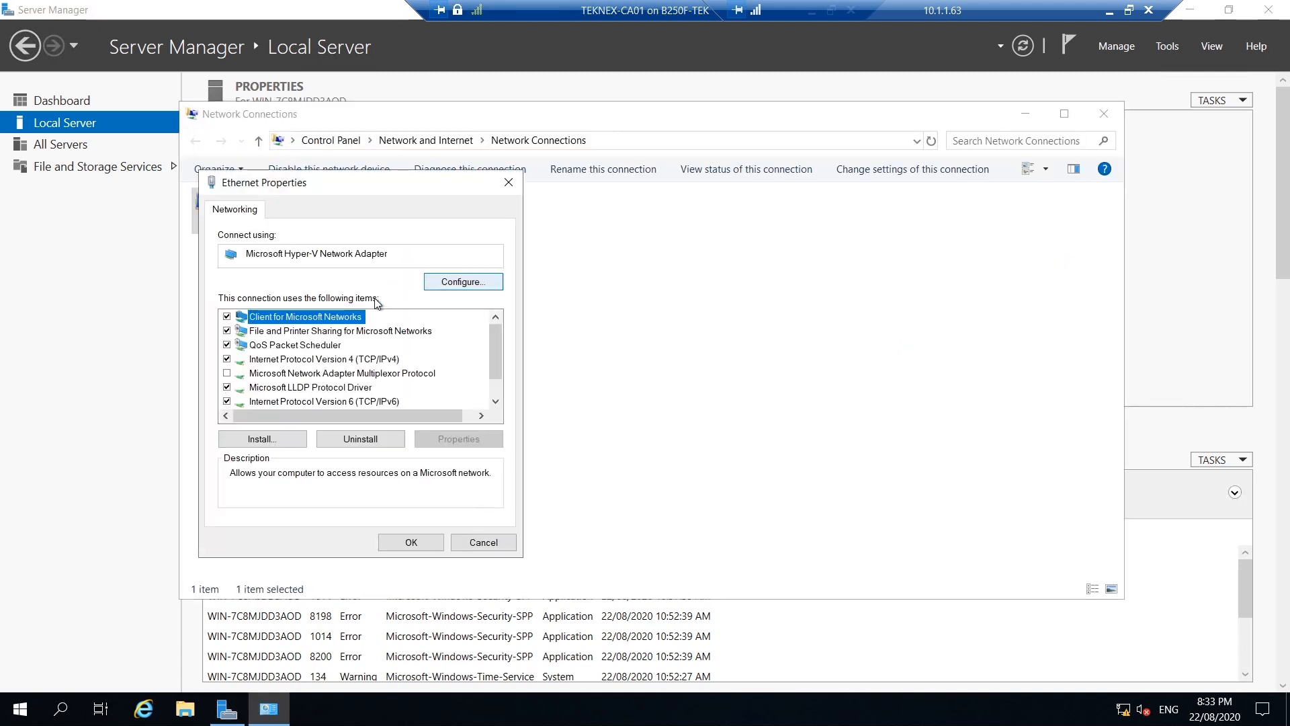
click(355, 358)
click(455, 441)
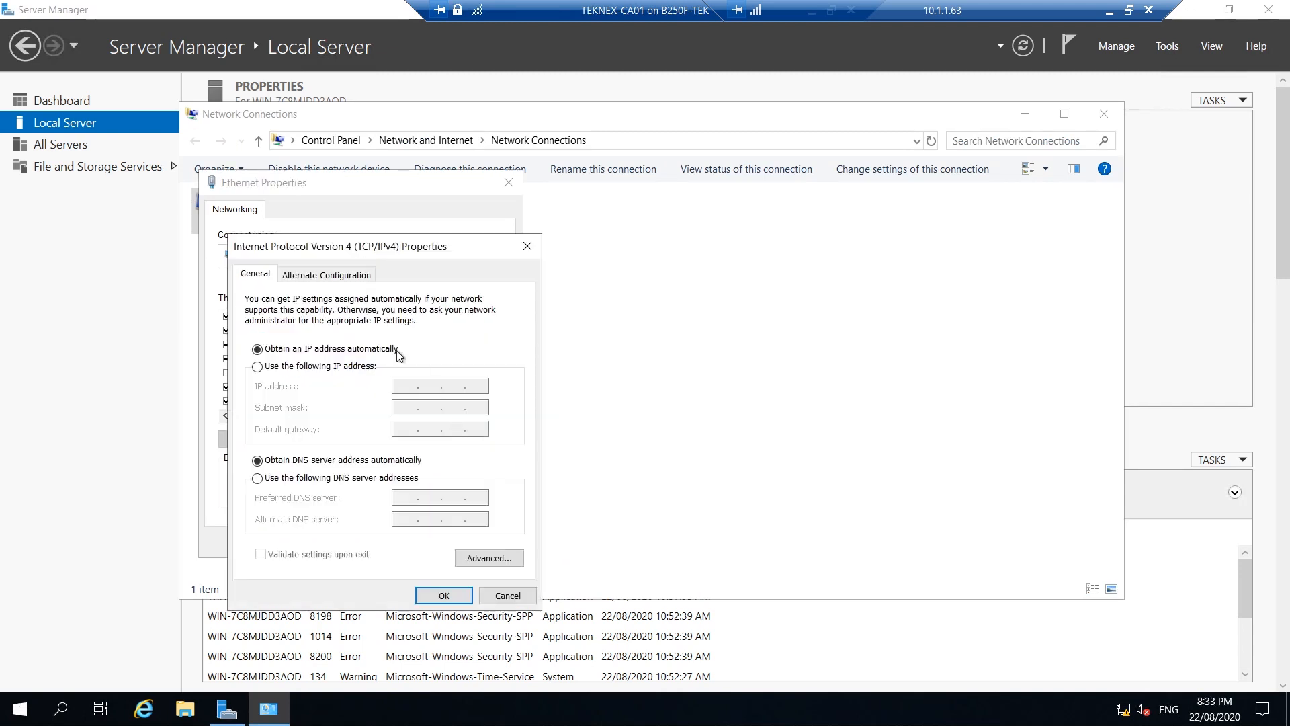
click(304, 367)
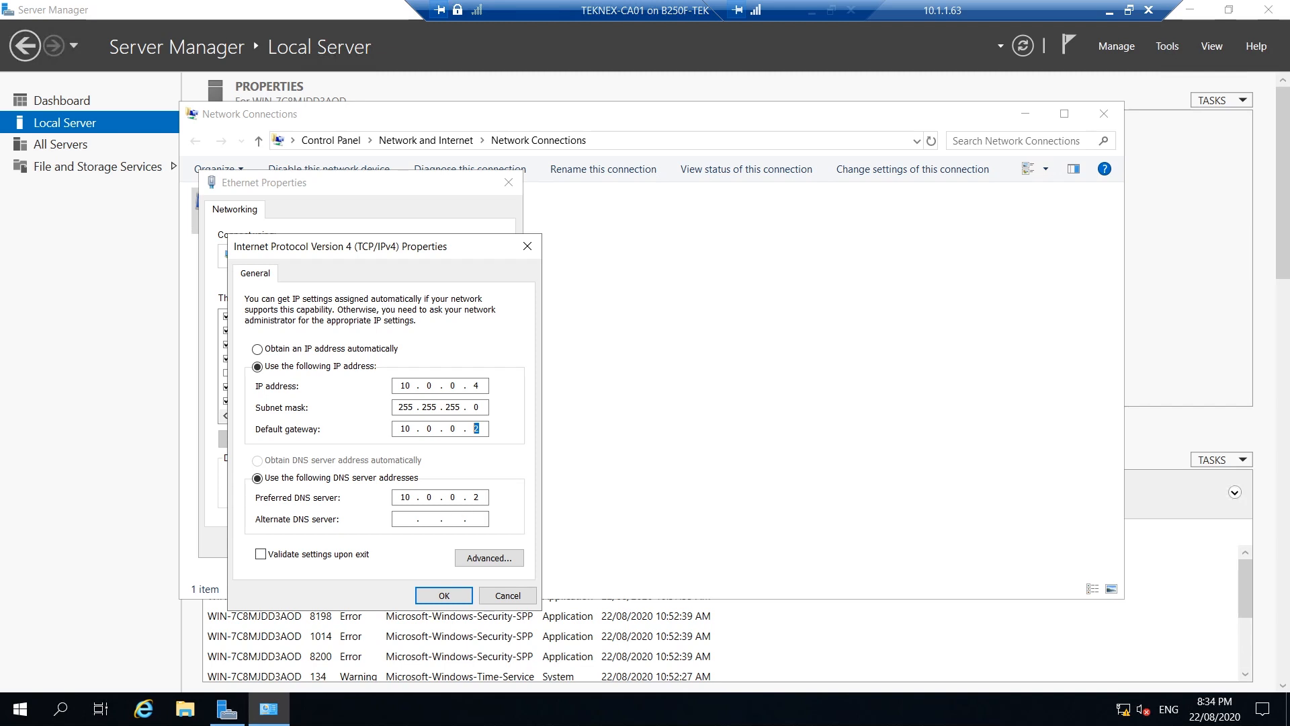
click(437, 596)
click(430, 545)
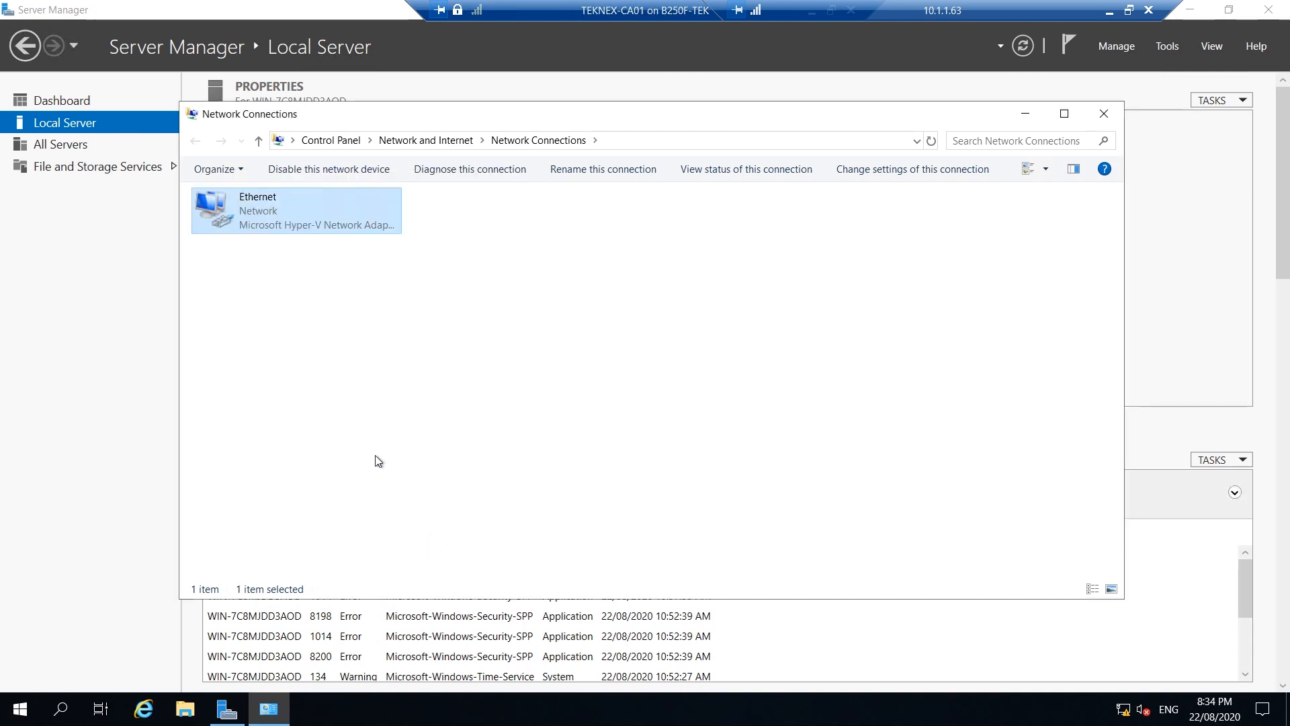
click(383, 352)
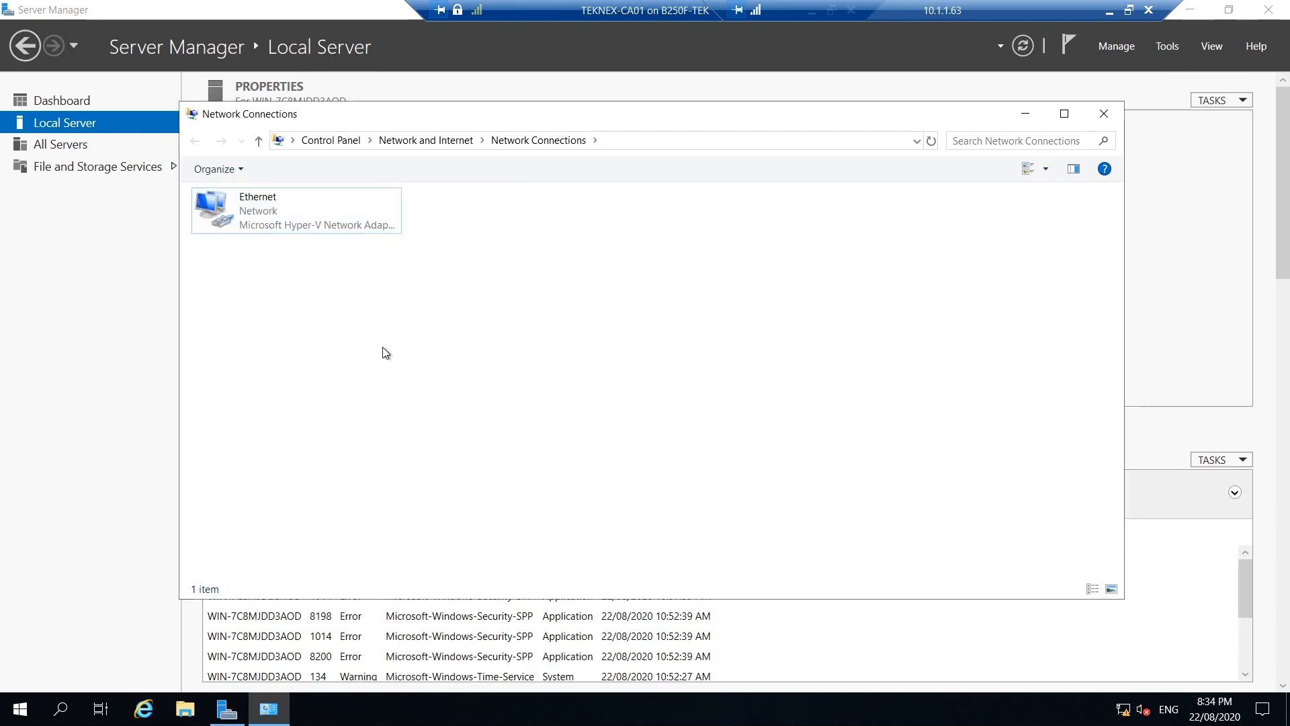
Ping teknex.local from an admin PowerShell (4/4 replies from 10.0.0.2), then minimize it
right_click(19, 706)
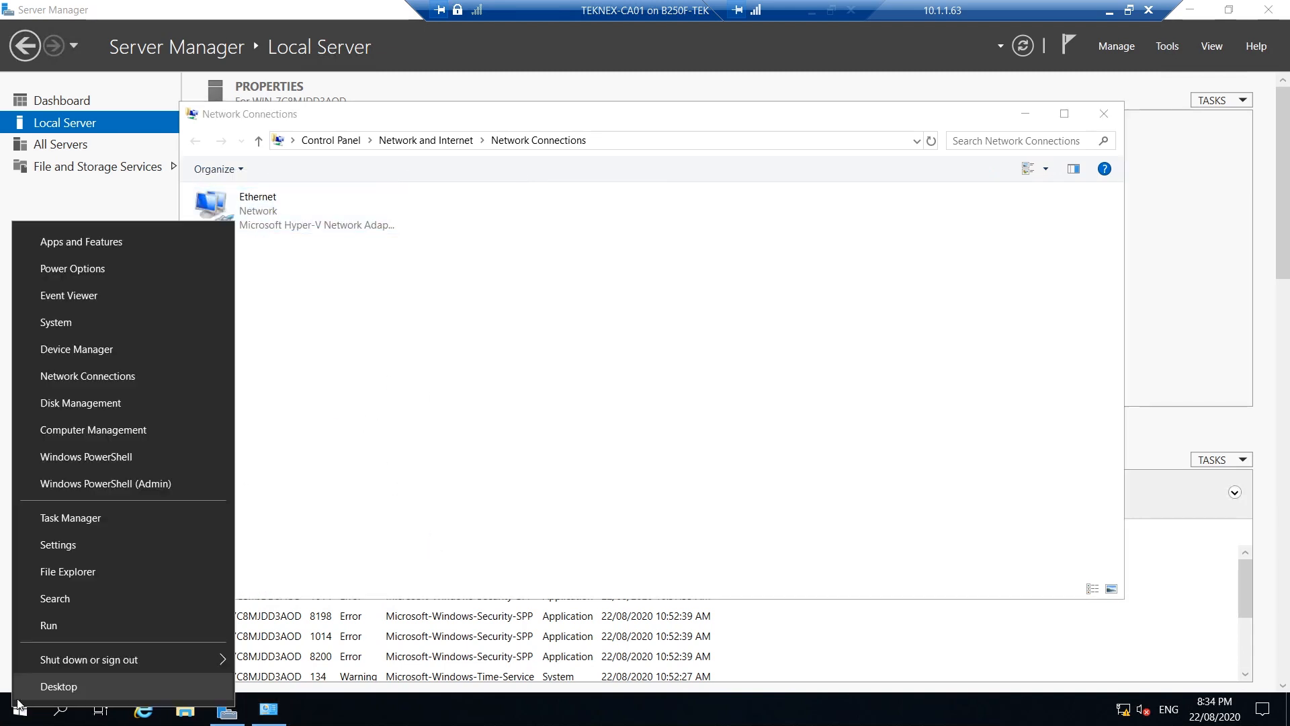
click(128, 463)
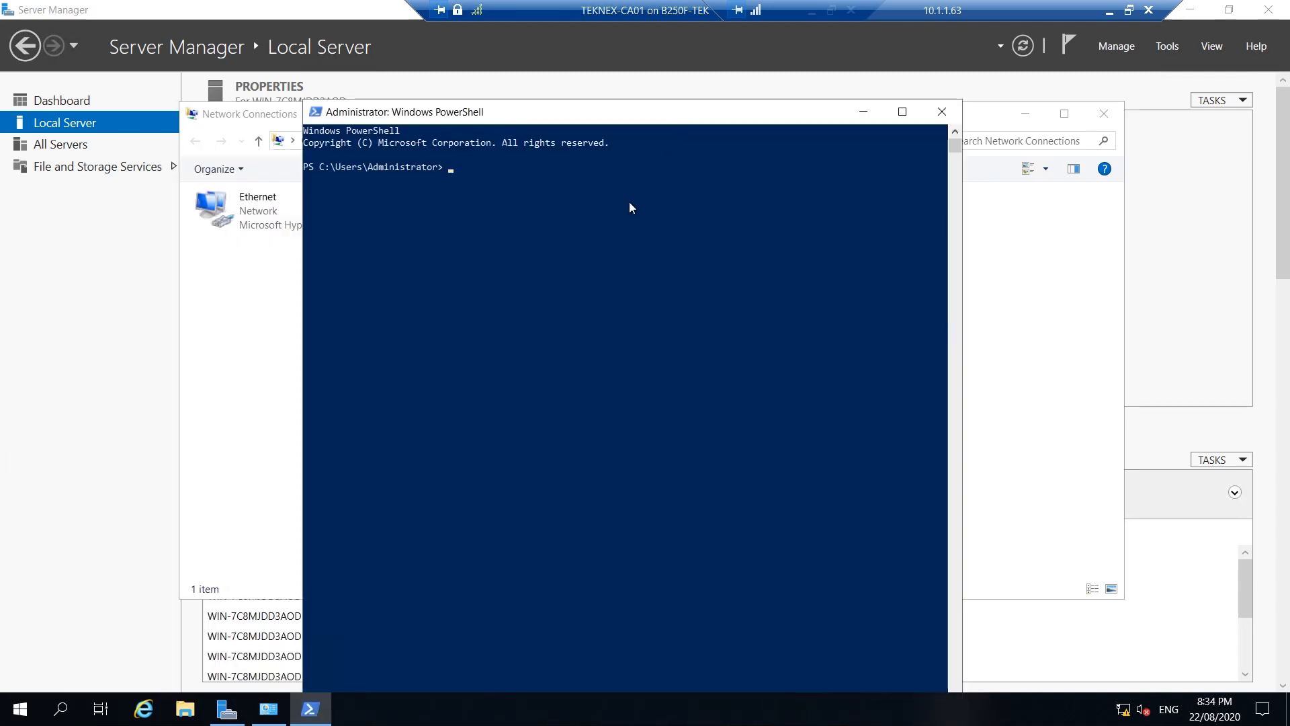
click(622, 208)
text(ping)
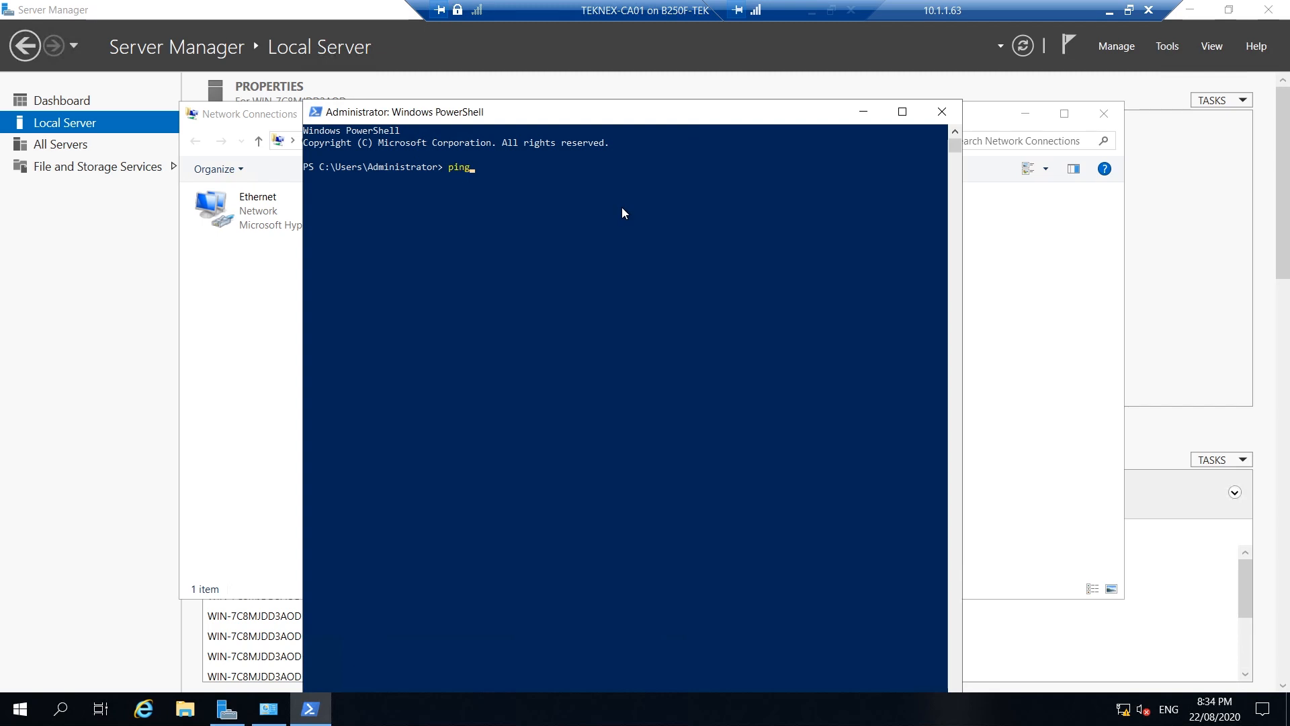
text( teknex.local)
key(Return)
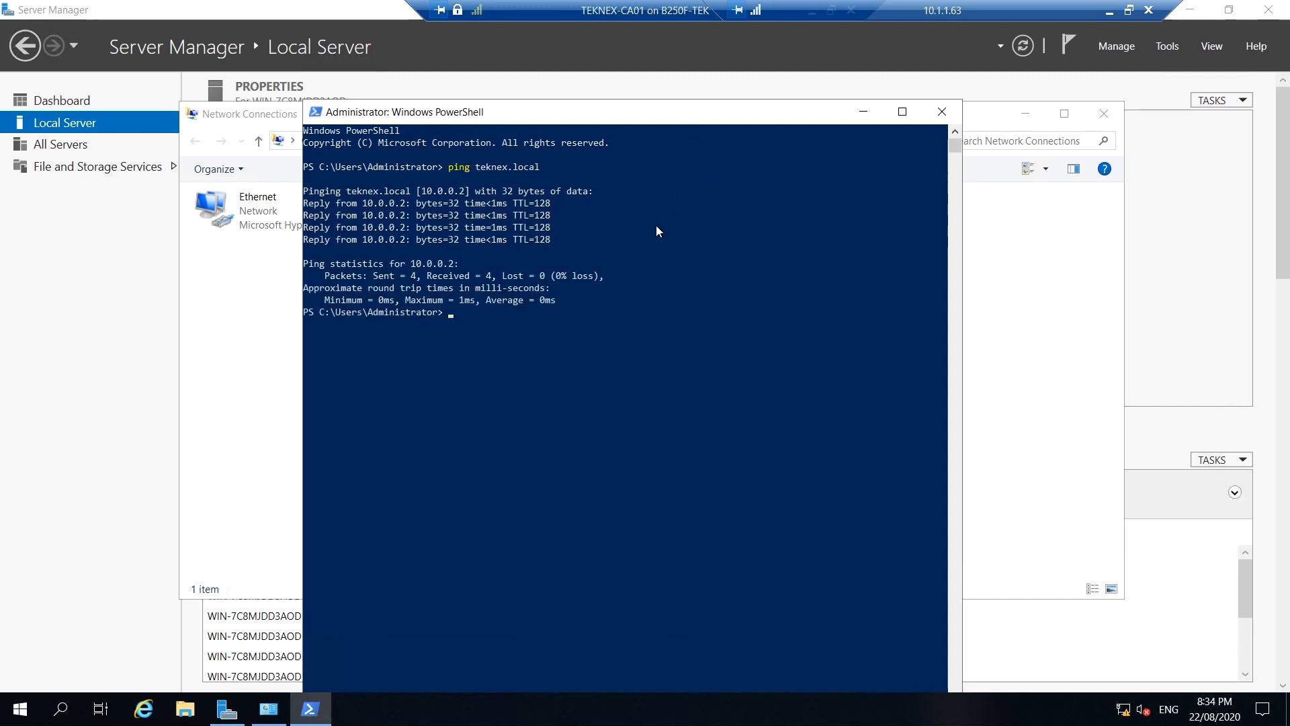
click(872, 112)
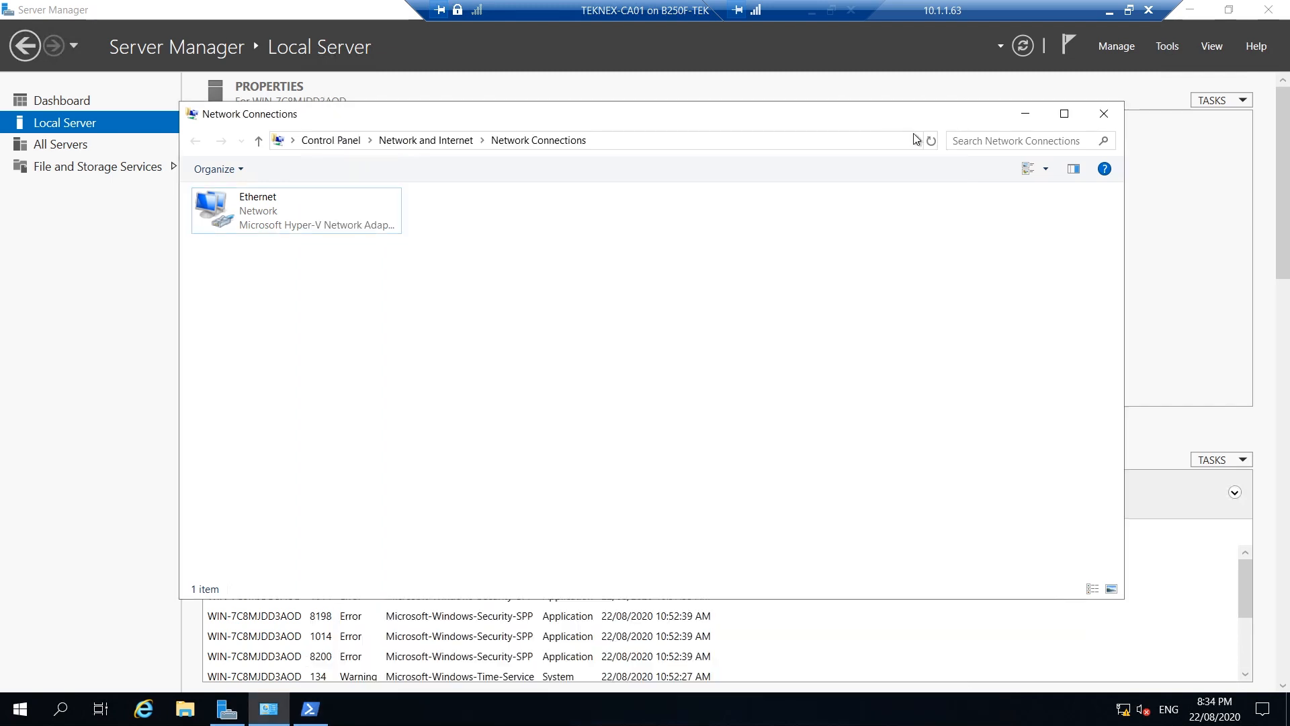
Set the computer name to TEKNEX-CA01 and domain membership to teknex.local
click(1104, 114)
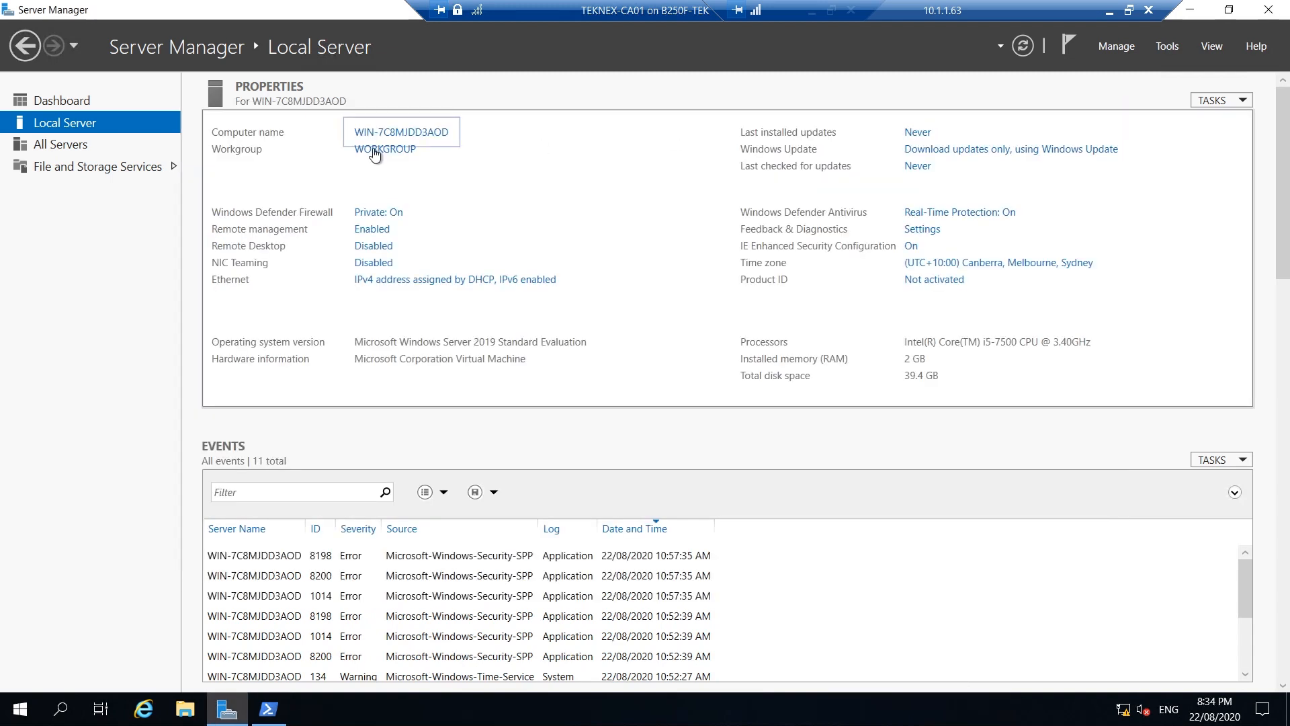
click(397, 135)
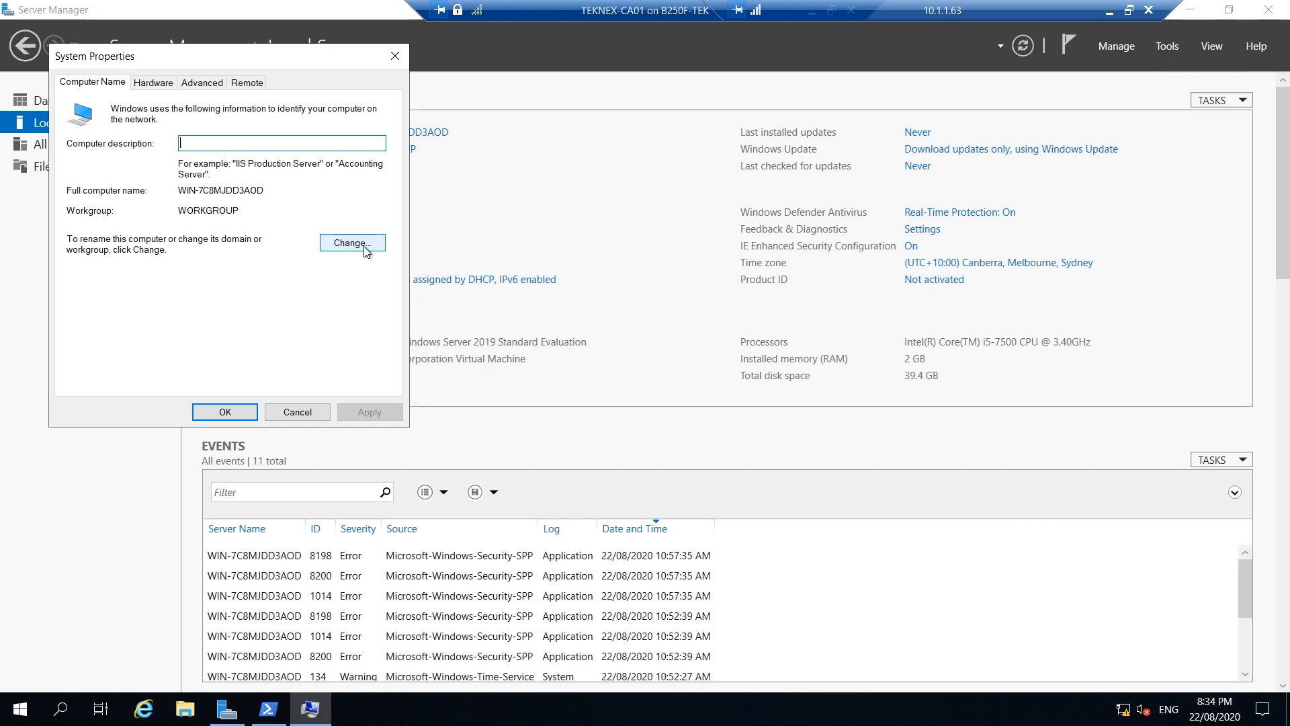
click(366, 250)
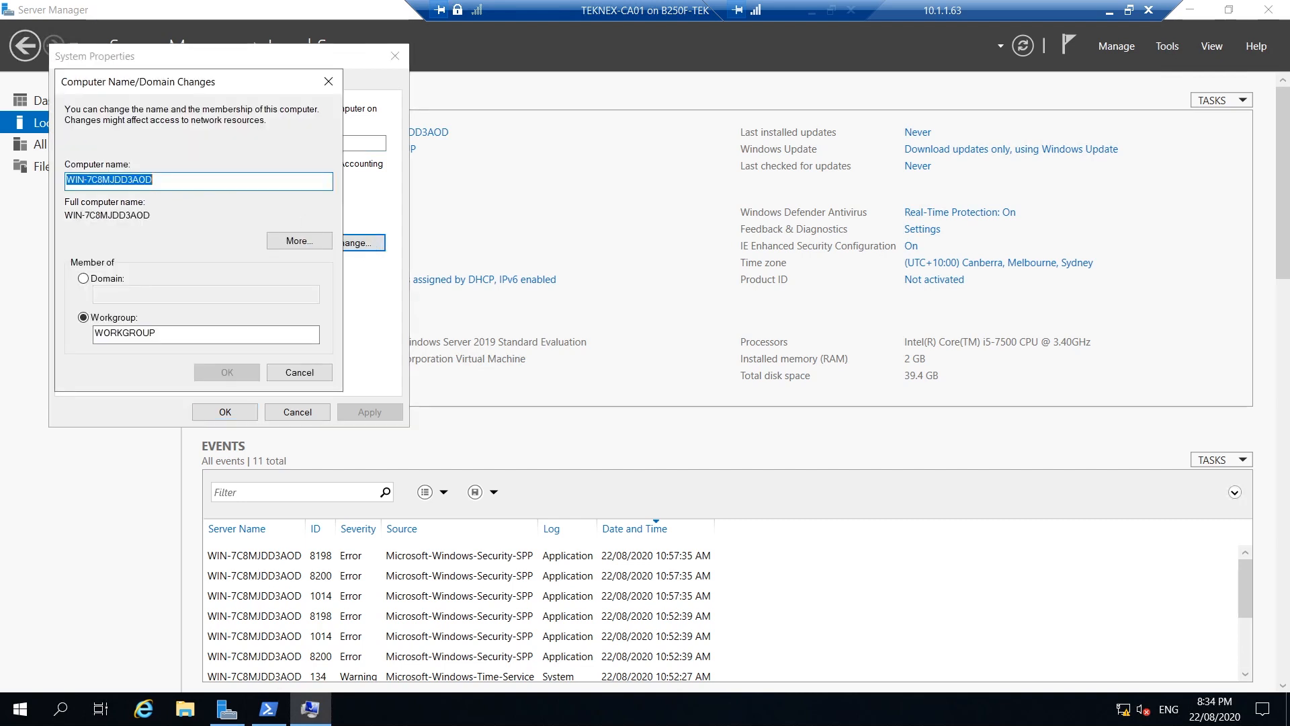
text(TEKNEX-CA01)
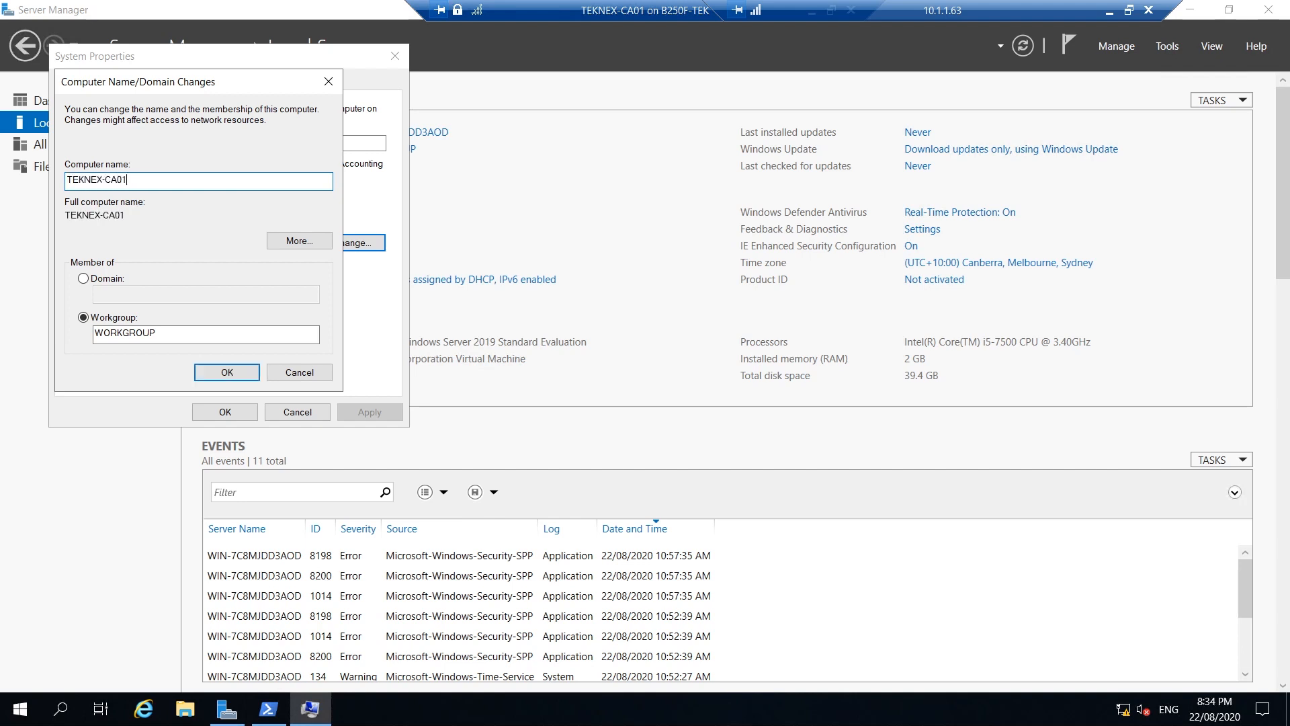
click(99, 281)
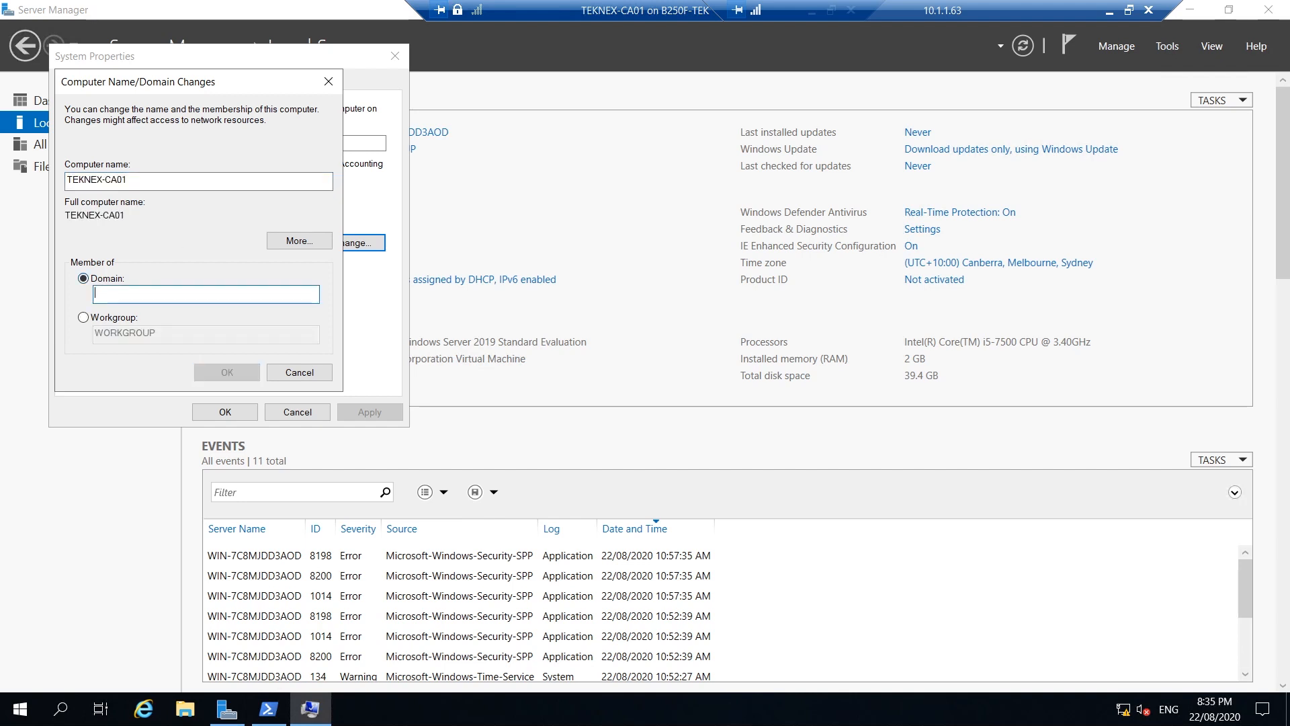
text(teknex.local)
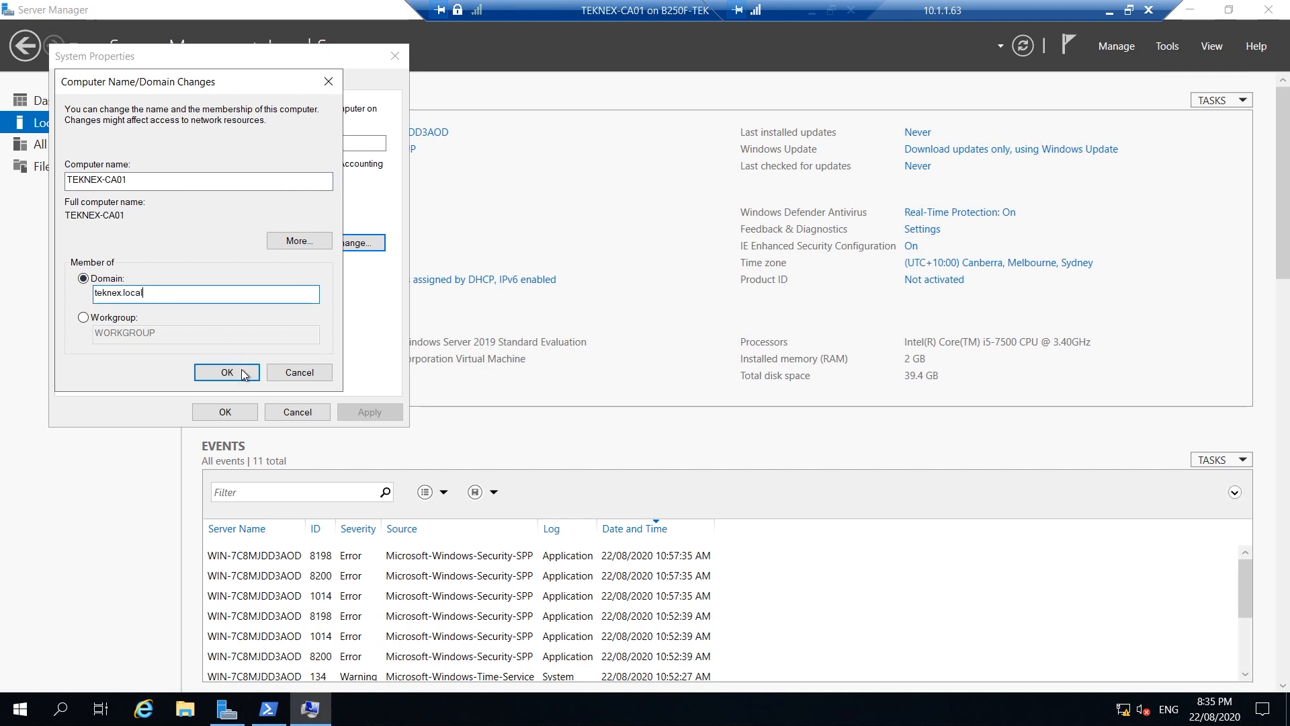
click(242, 374)
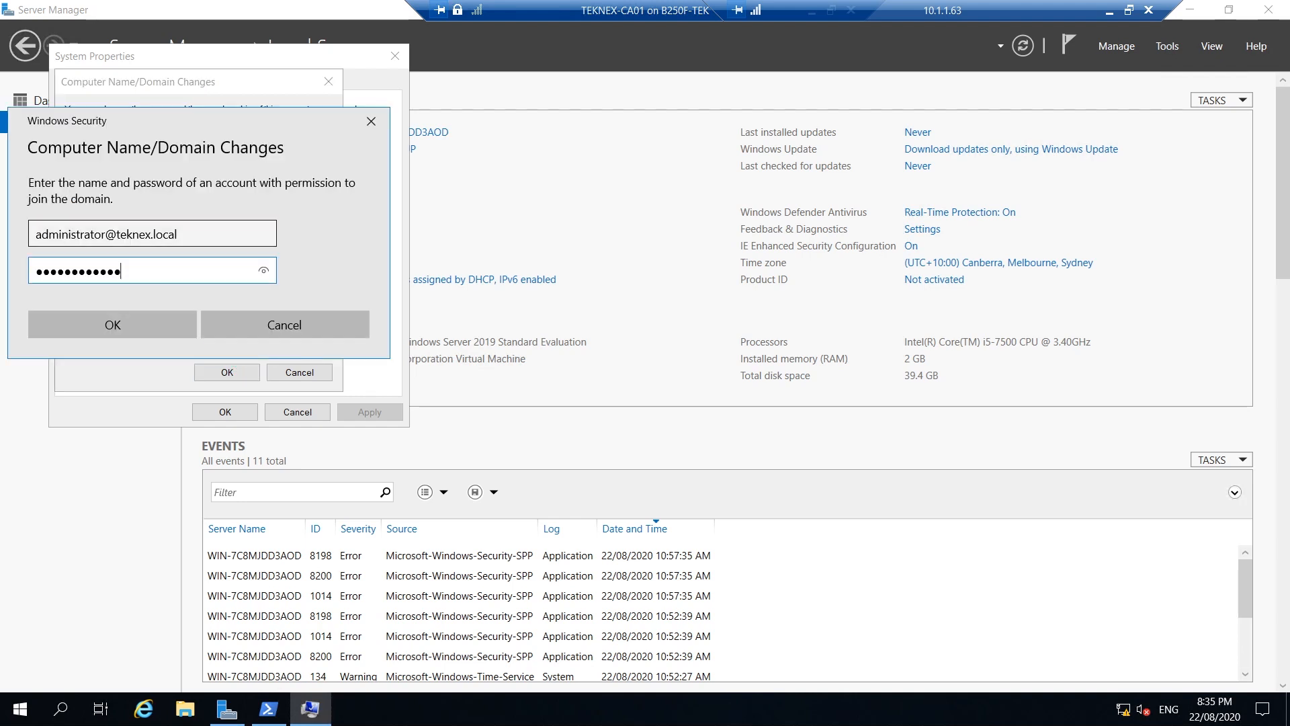
Supply domain administrator credentials to complete the join to teknex.local
key(shift+Tab)
key(shift+Left)
key(shift+Left)
key(shift+Left)
key(shift+Left)
key(shift+Left)
key(shift+Left)
key(shift+Left)
key(shift+Left)
key(shift+Left)
key(shift+Left)
key(shift+Left)
key(shift+Left)
key(shift+Left)
key(shift+Left)
key(shift+Left)
key(shift+Left)
key(shift+Left)
key(shift+Left)
key(shift+Left)
key(shift+Left)
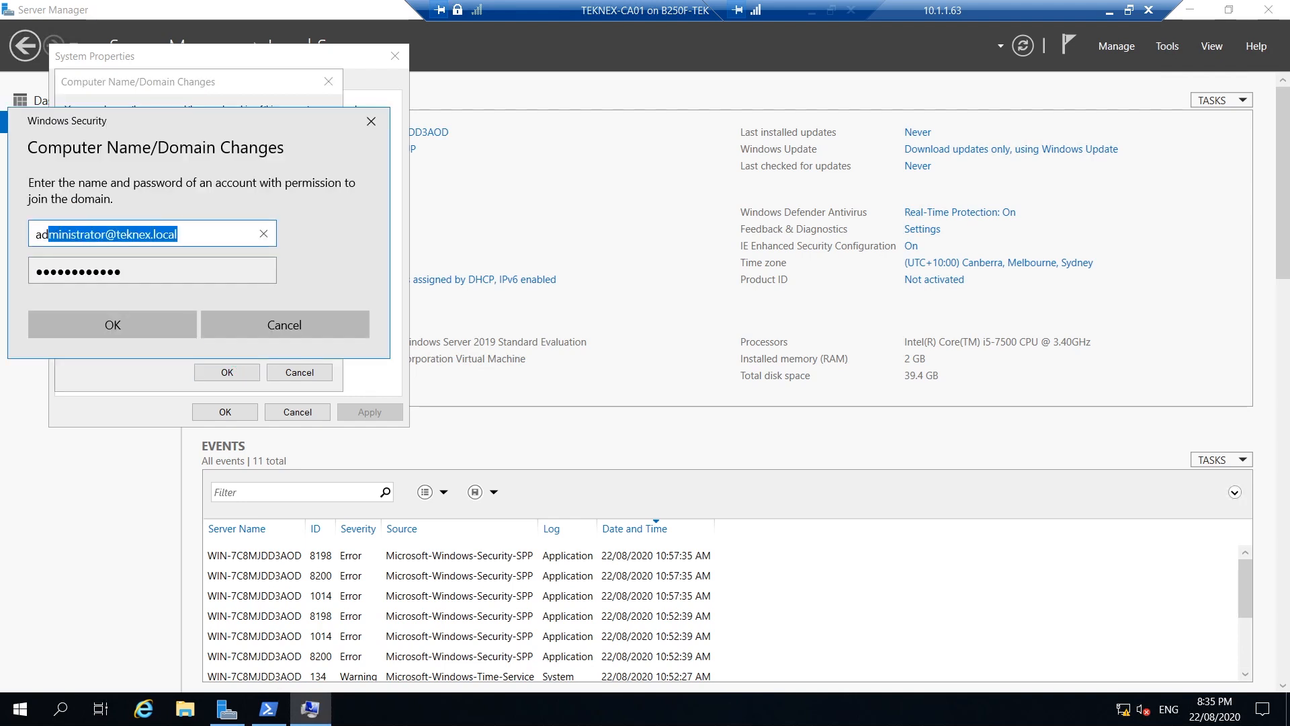
drag(49, 235, 20, 263)
drag(100, 272, 32, 272)
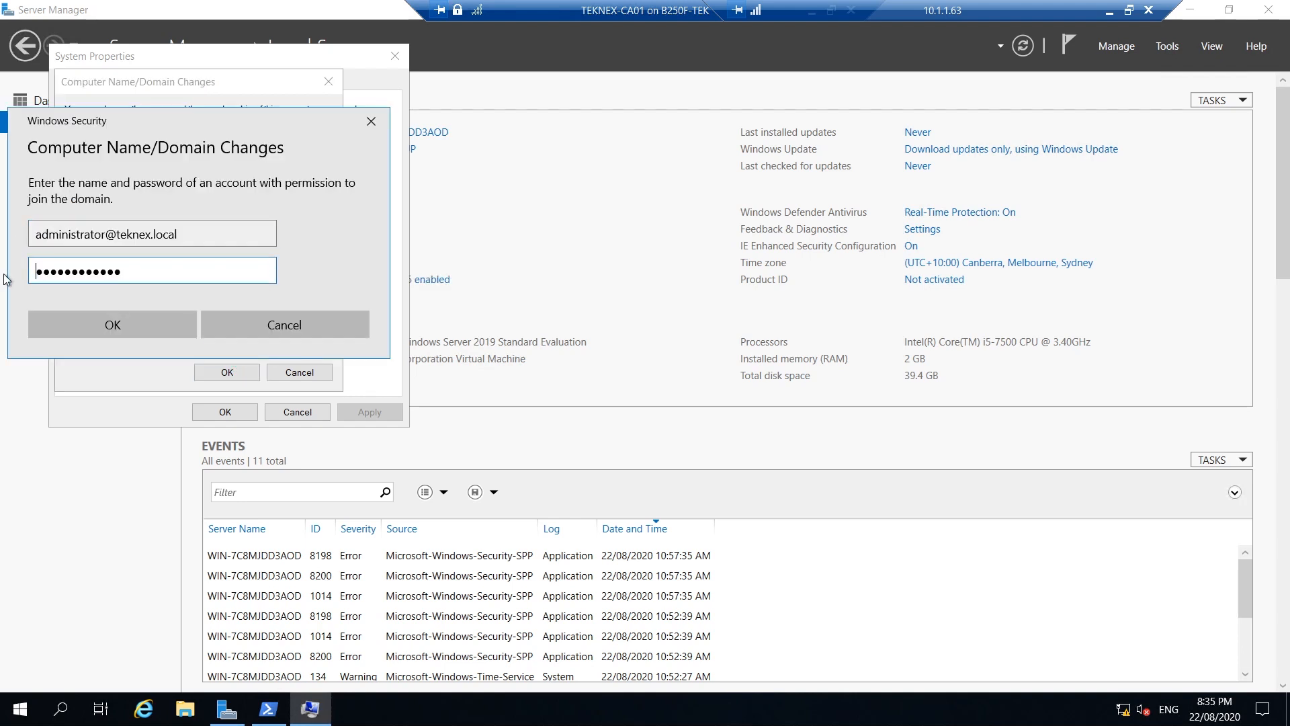
click(109, 323)
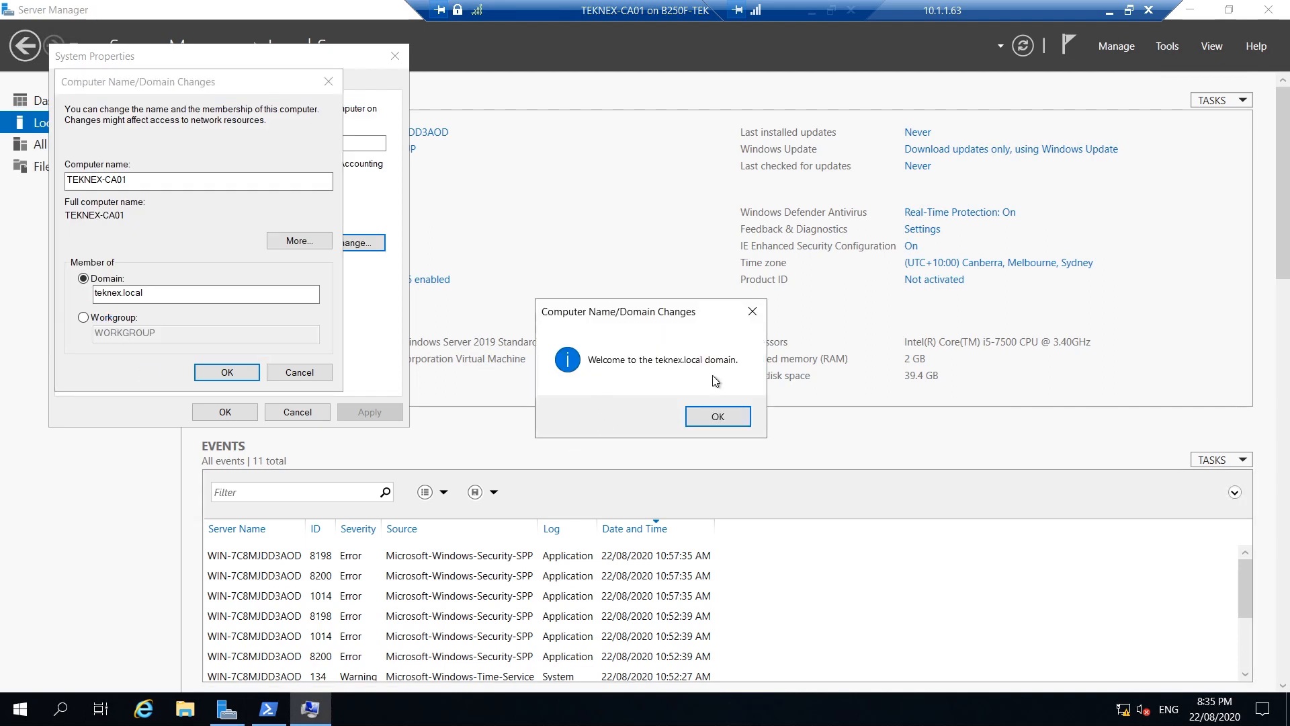
click(734, 417)
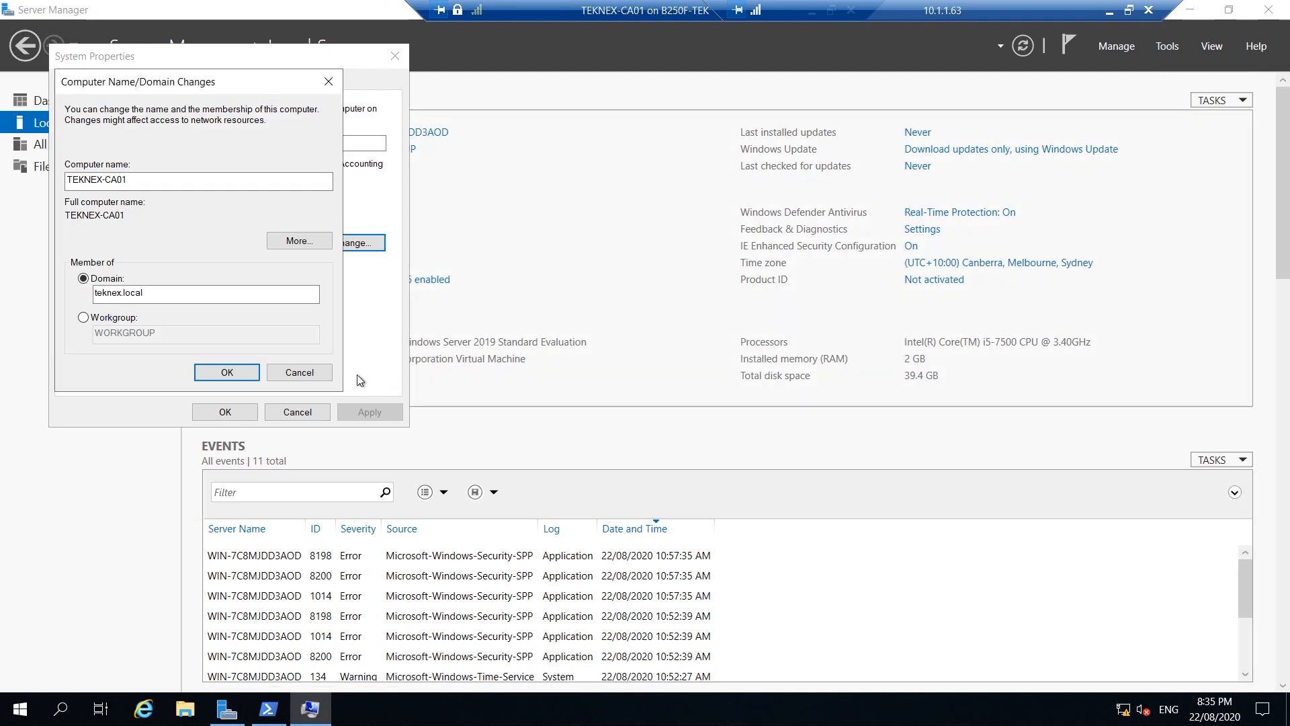
Apply the name and domain changes and restart the server now
click(242, 373)
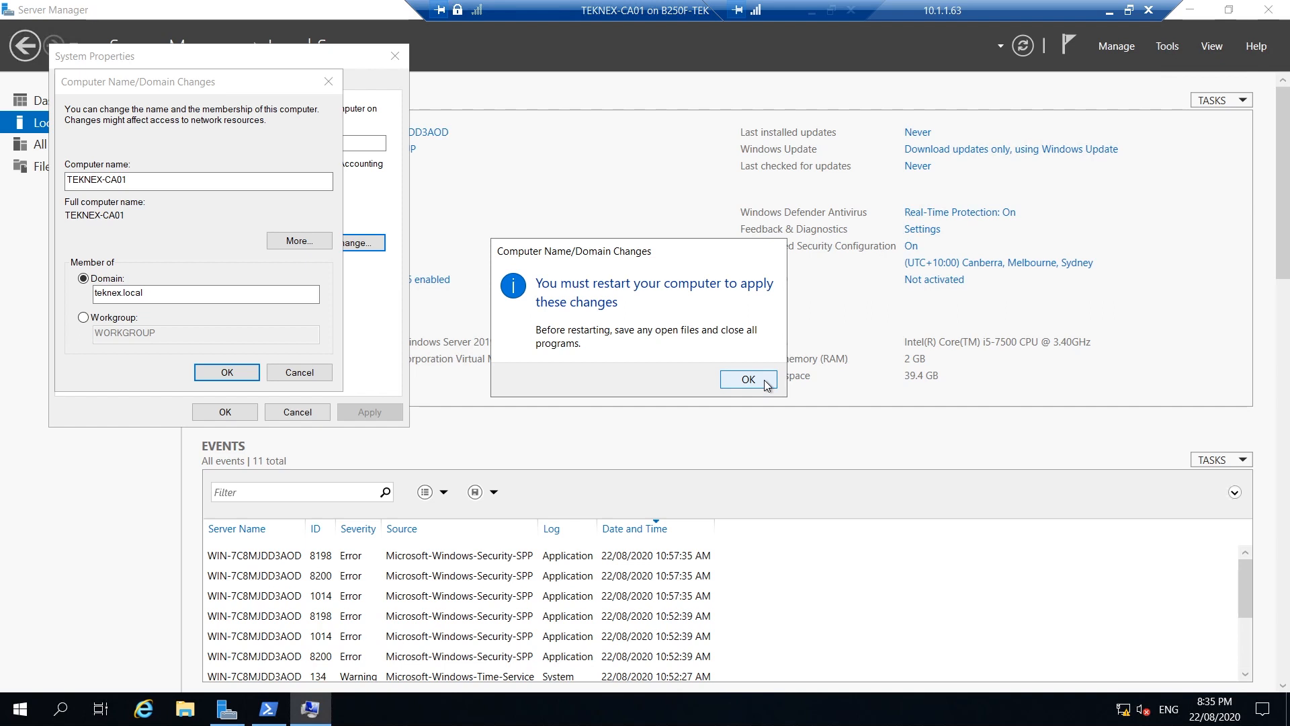
click(748, 379)
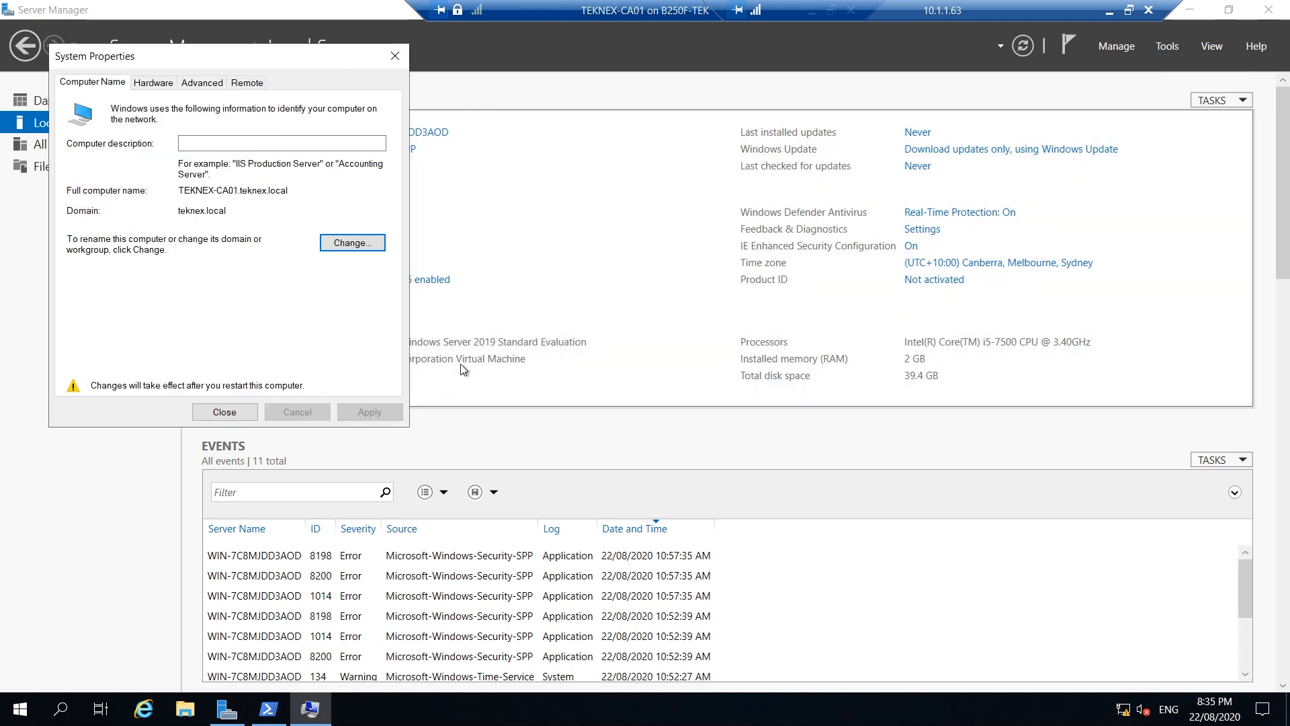
click(232, 413)
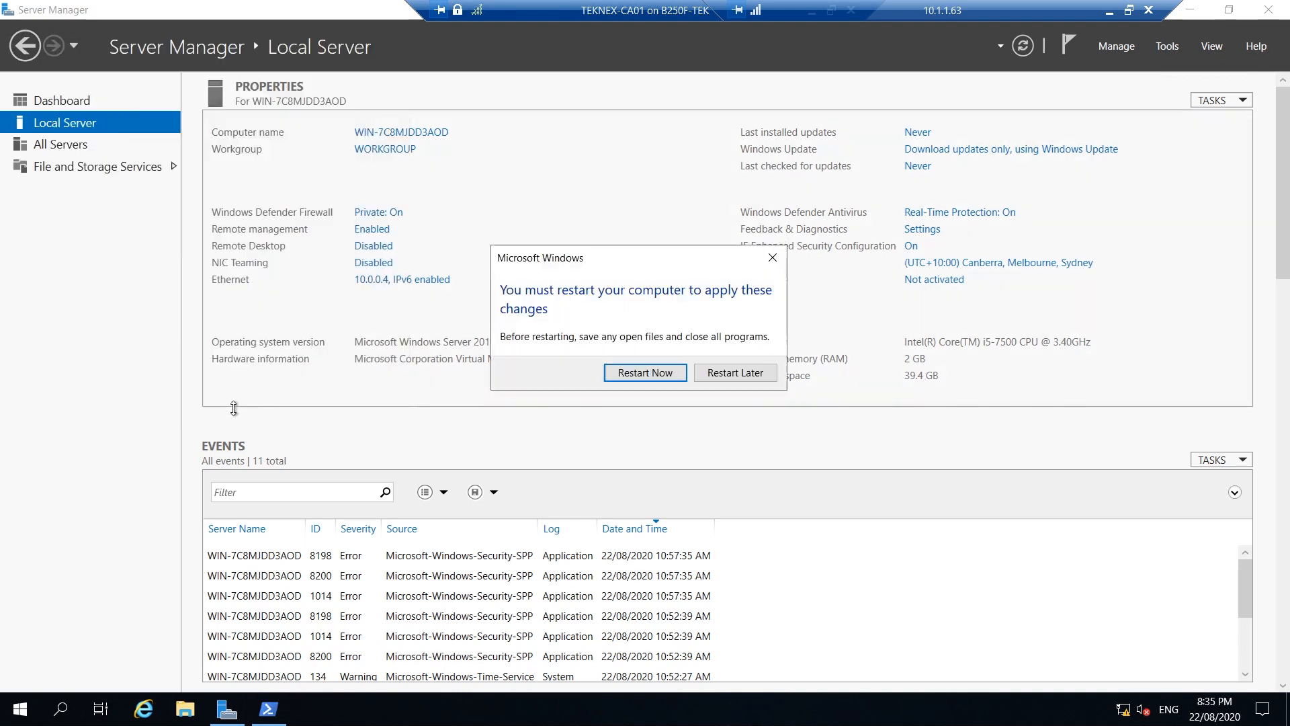
click(639, 375)
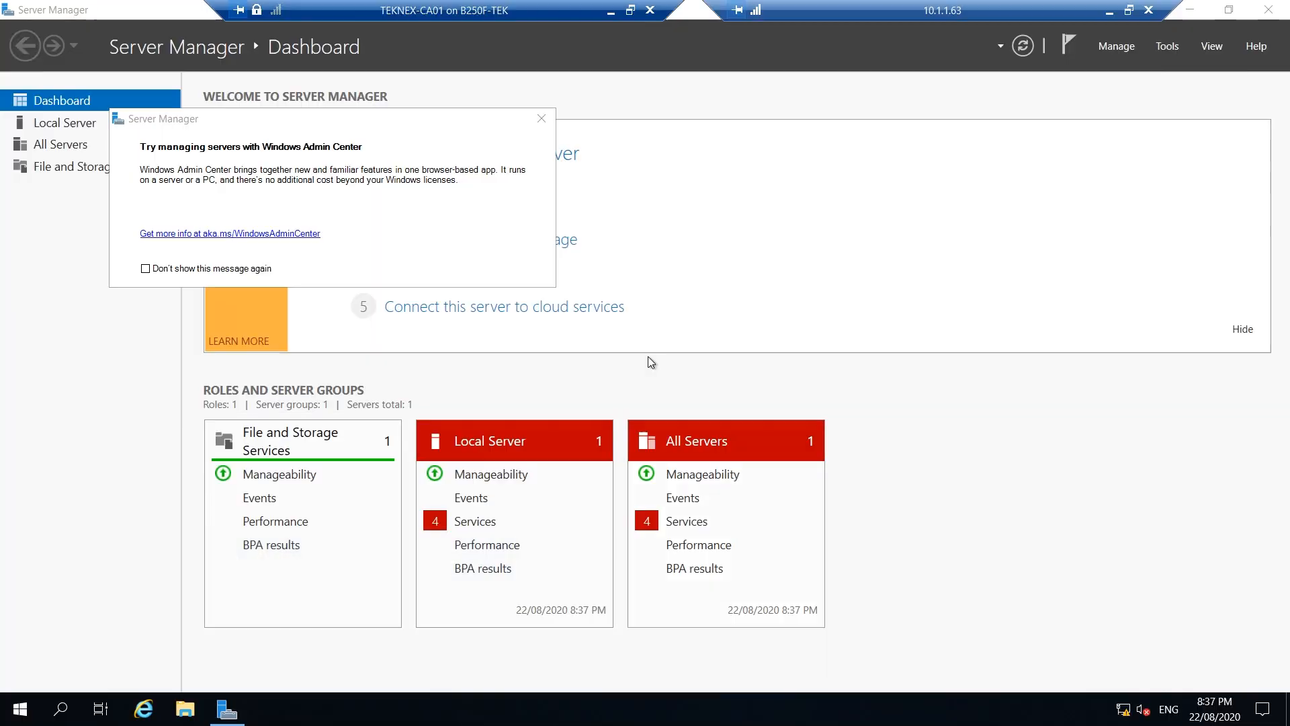
Dismiss the Windows Admin Center prompt and start a role-based install targeting TEKNEX-CA01
click(542, 119)
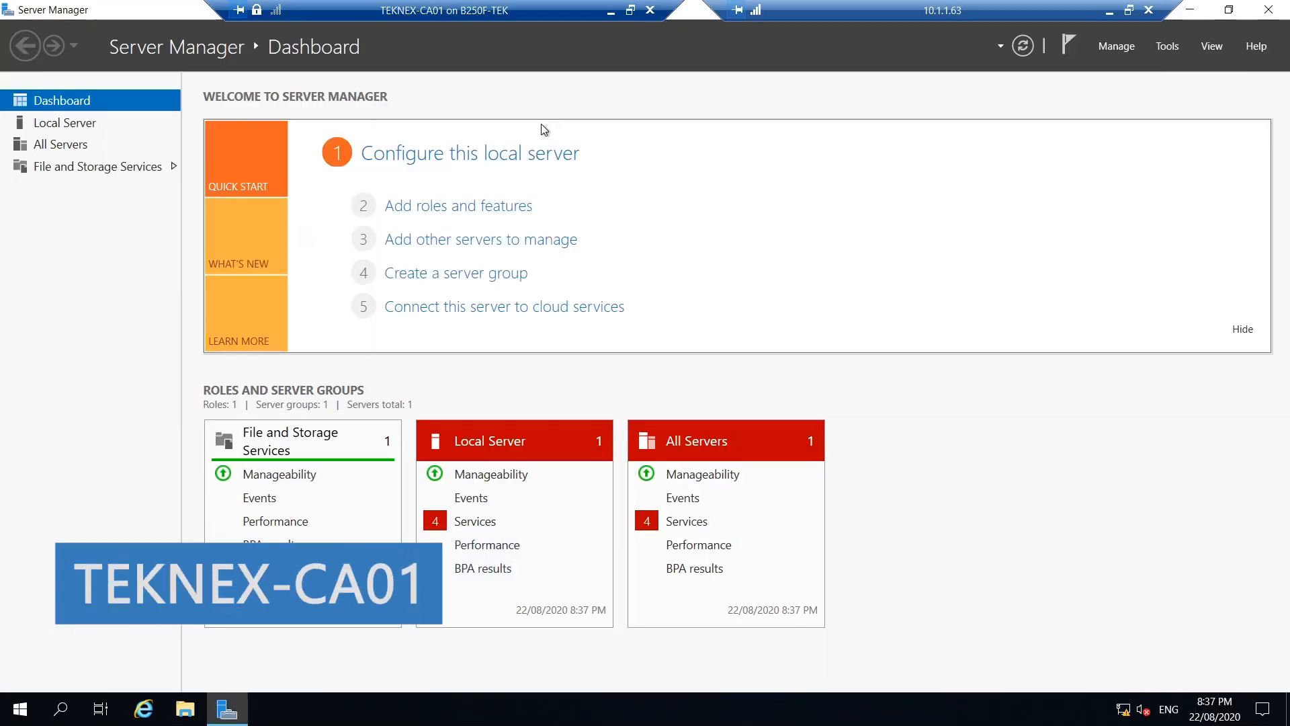
click(20, 709)
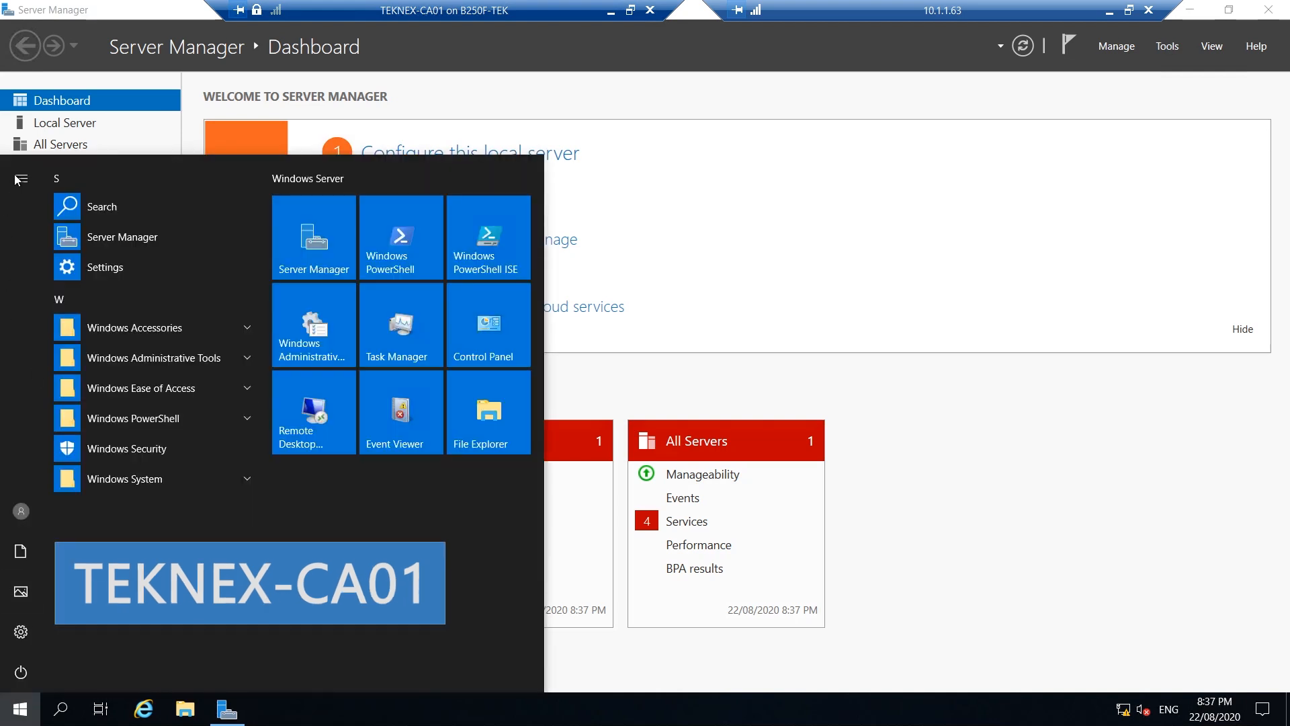
click(976, 139)
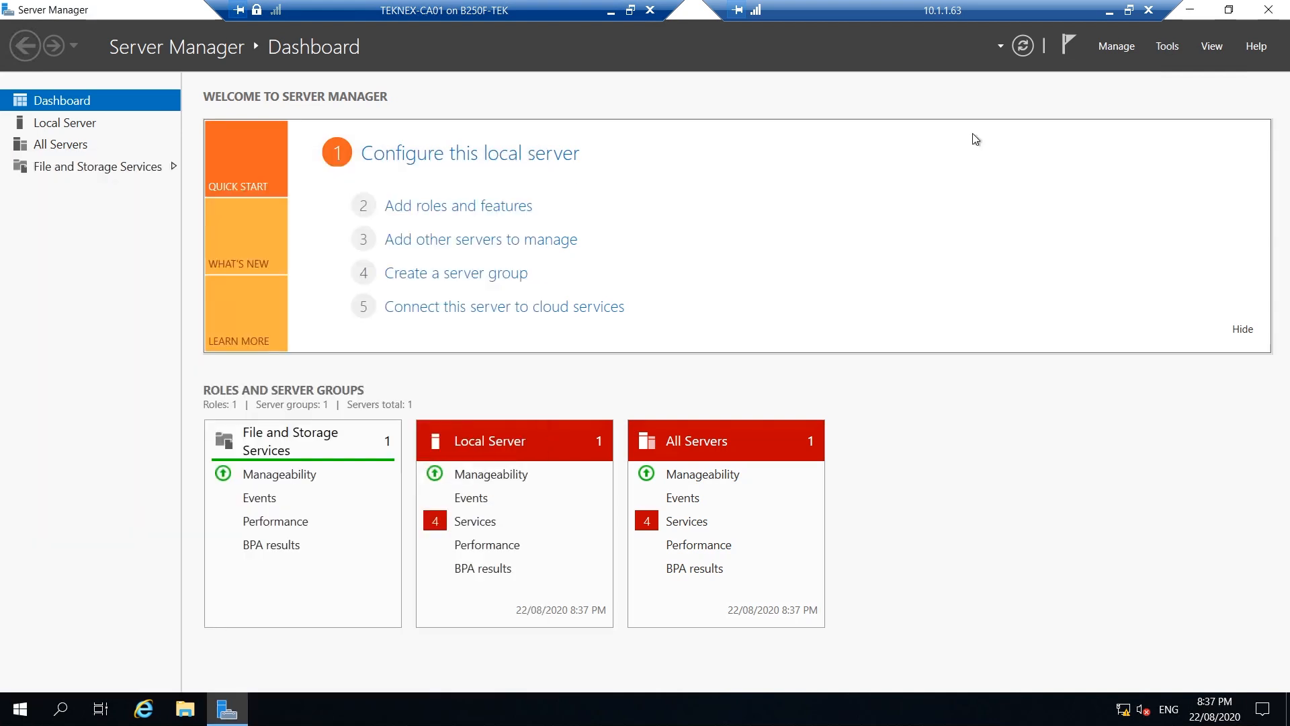
click(513, 208)
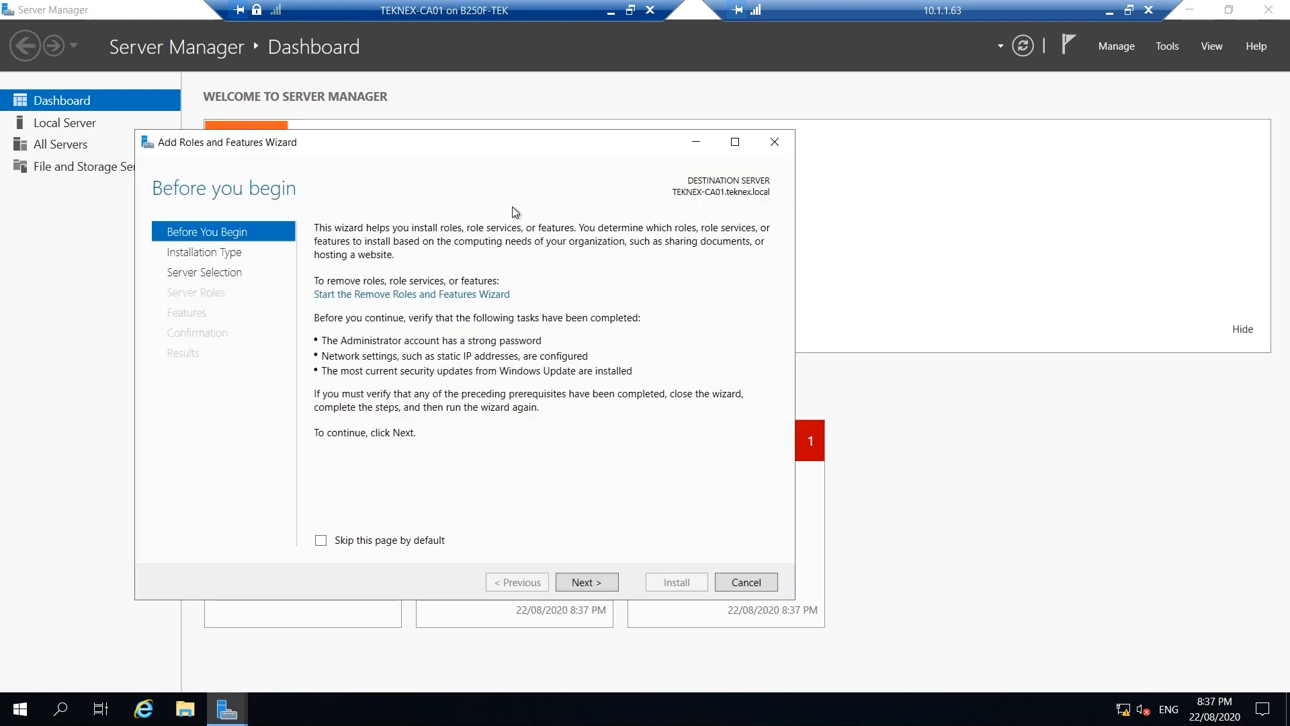
click(578, 583)
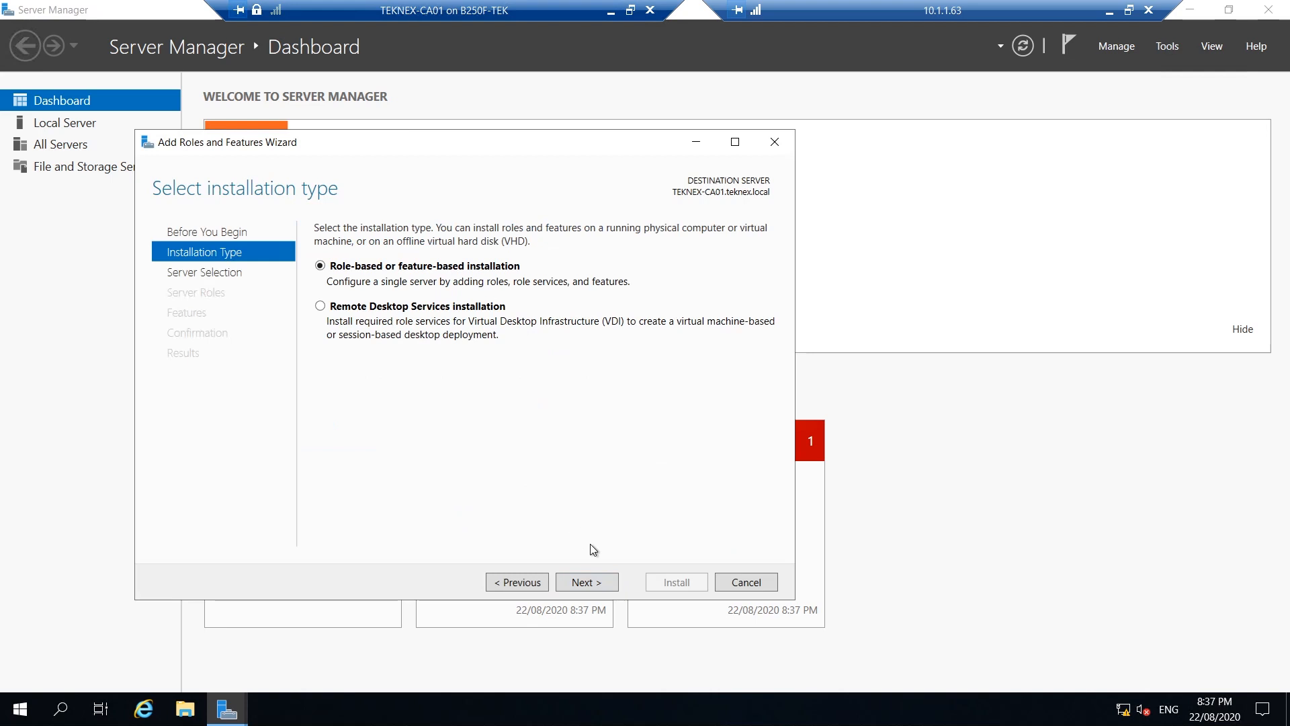
click(594, 583)
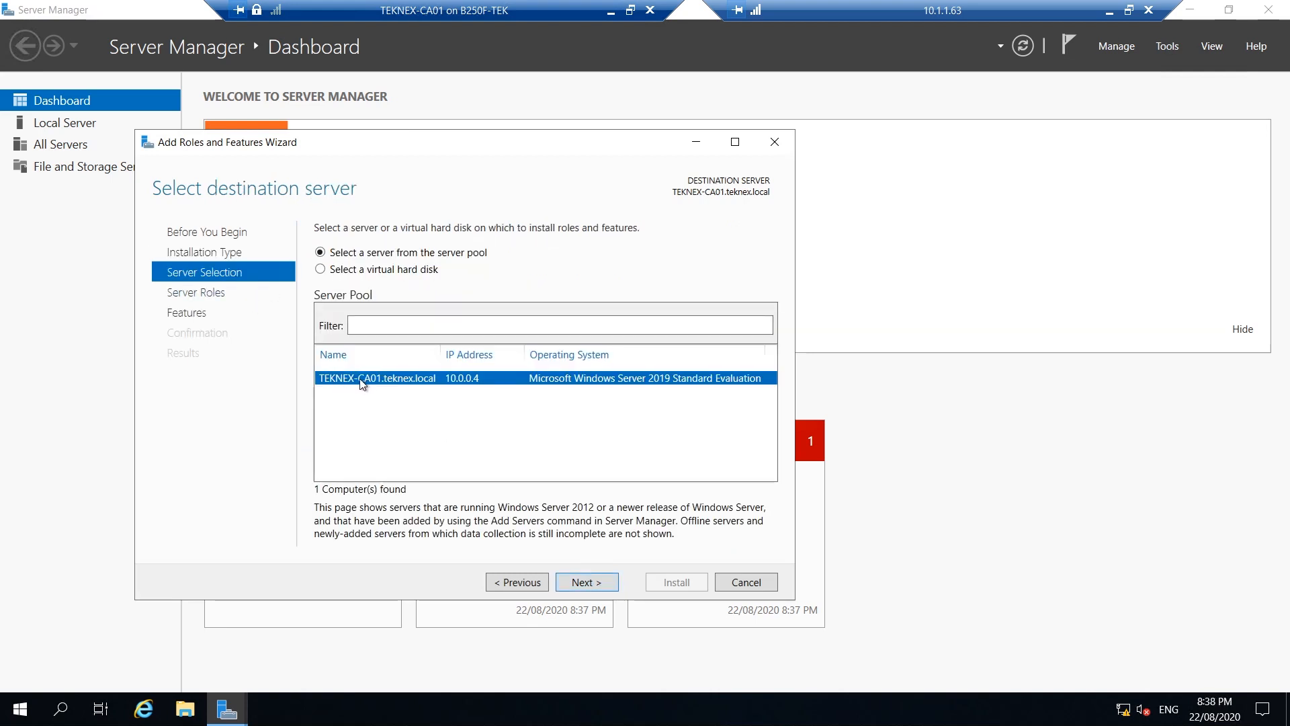
click(587, 582)
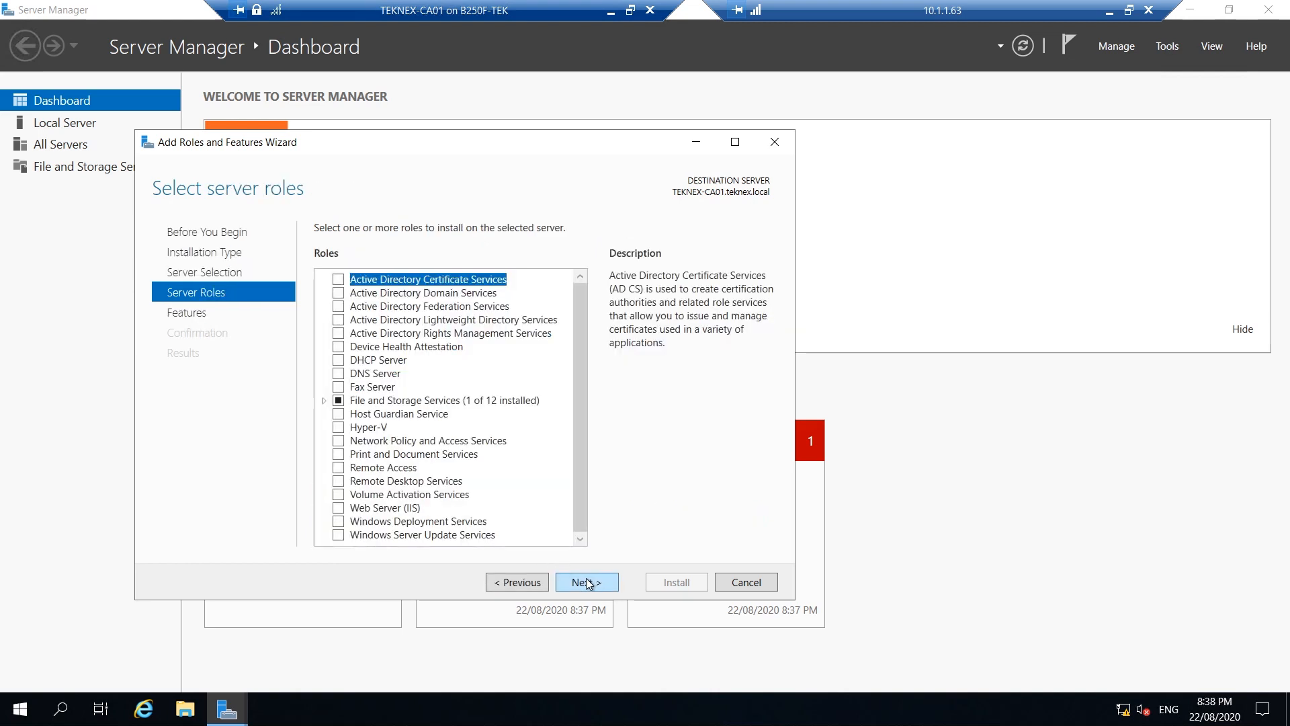
Select Active Directory Certificate Services with its management tools, keeping the Certification Authority role service
click(338, 279)
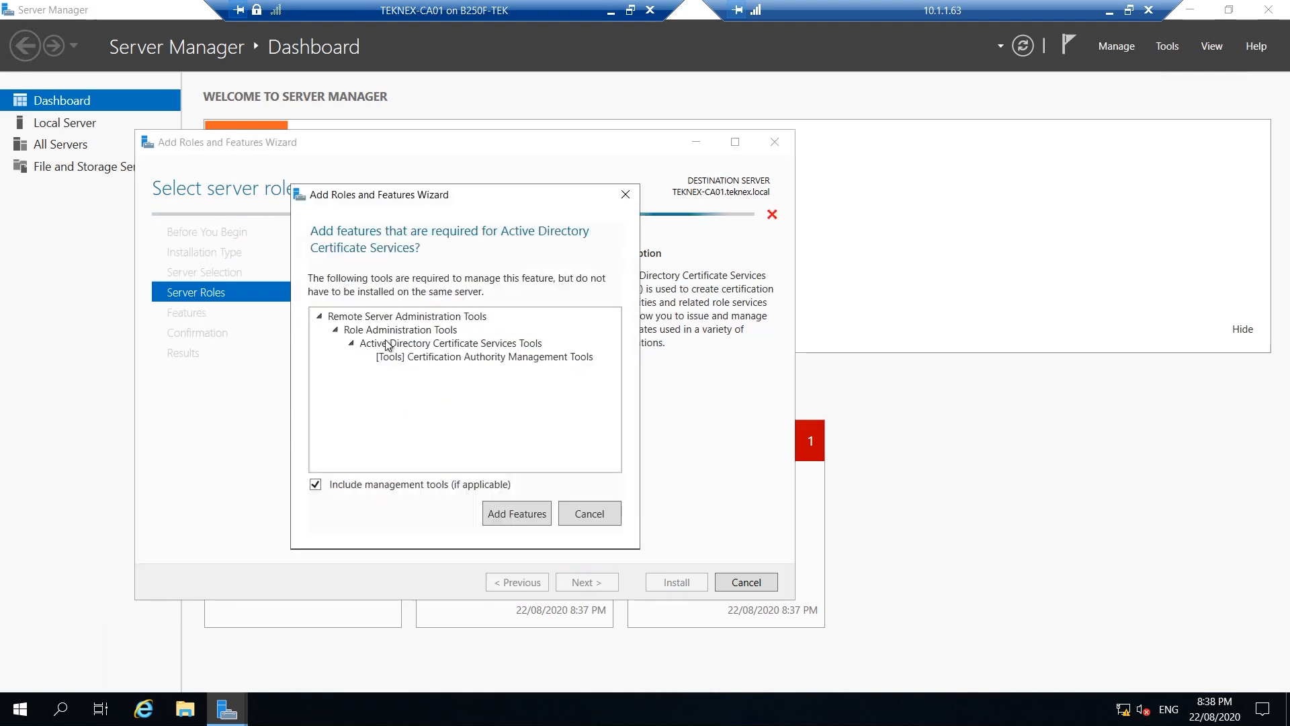
click(526, 515)
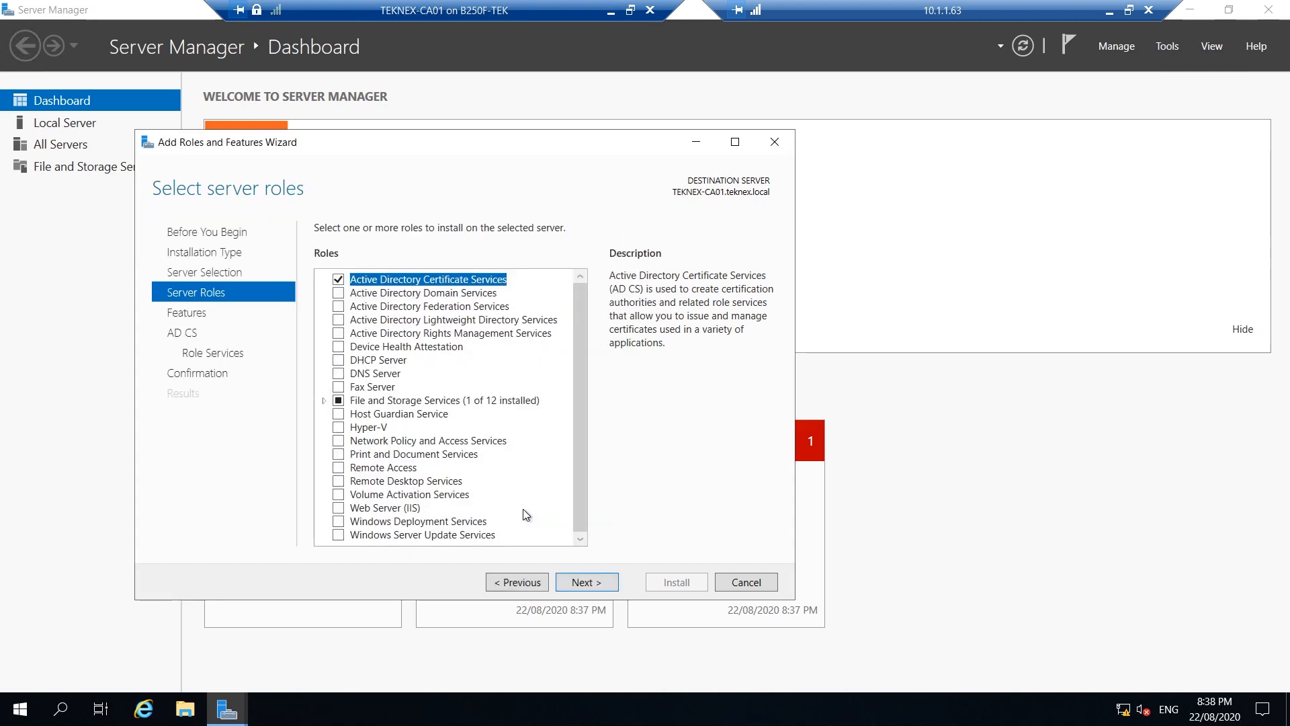
click(605, 582)
click(603, 584)
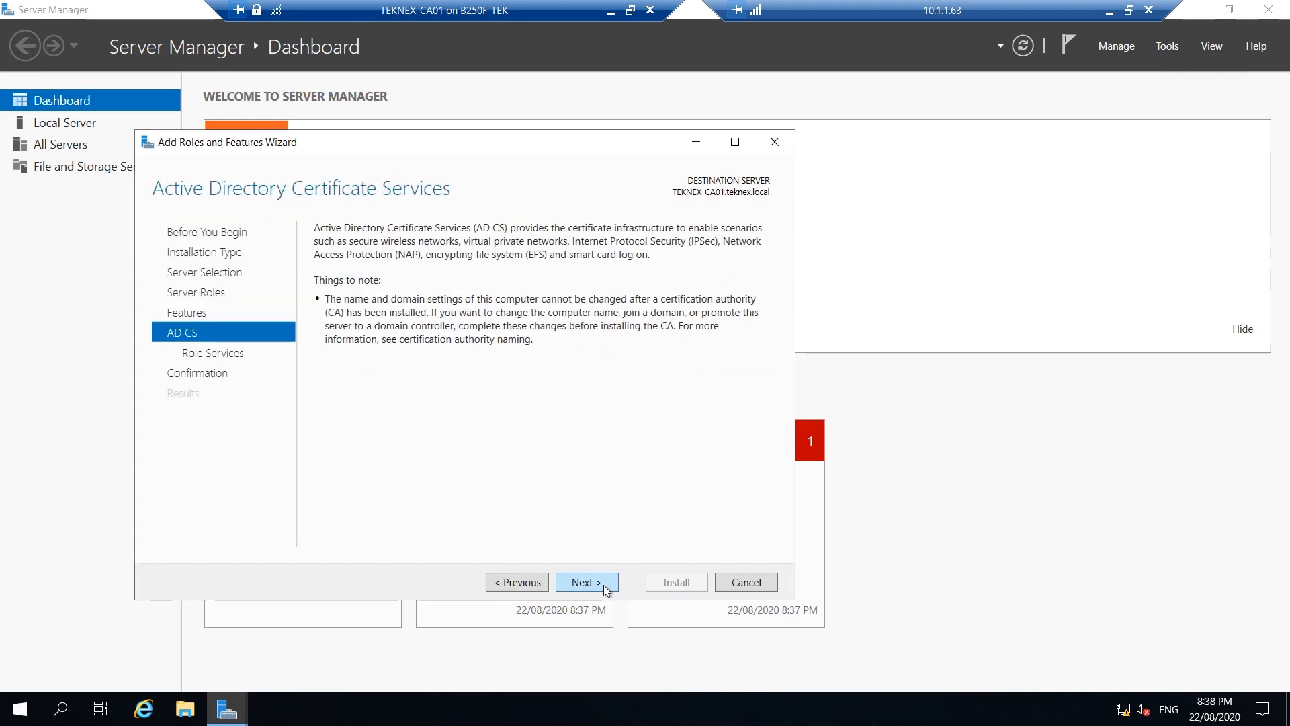
click(603, 585)
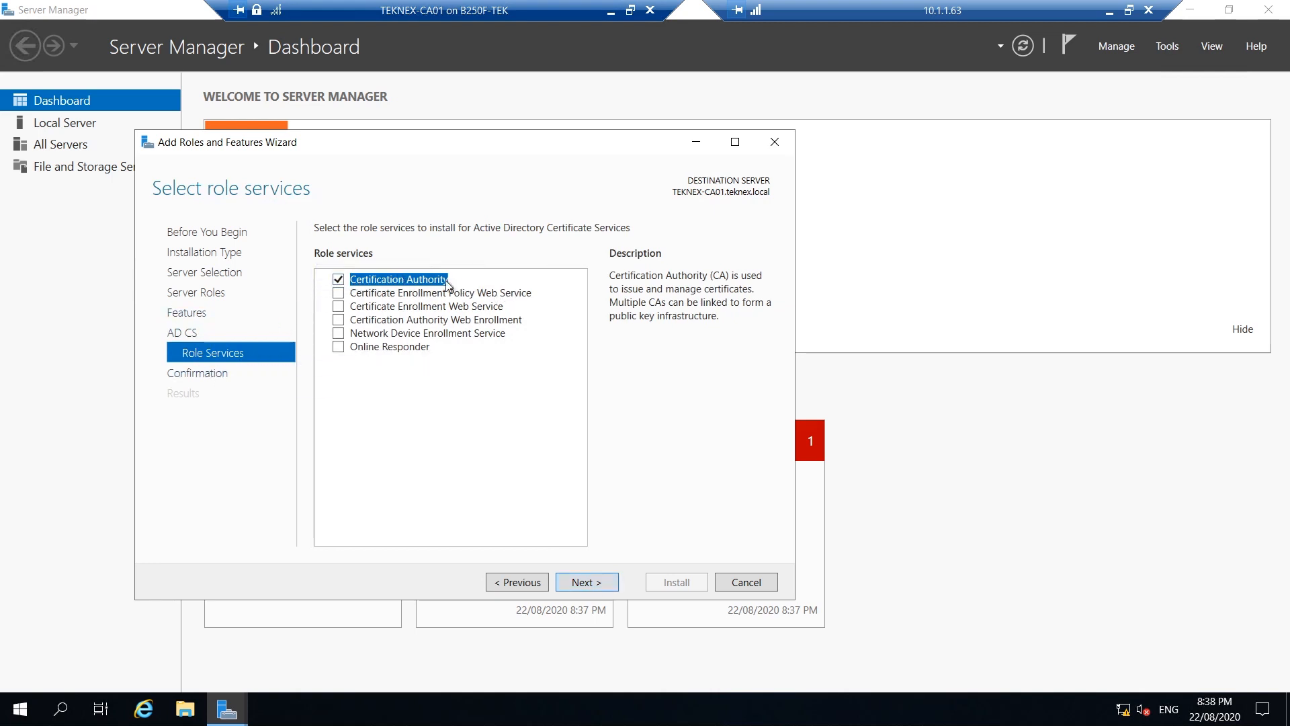
click(599, 583)
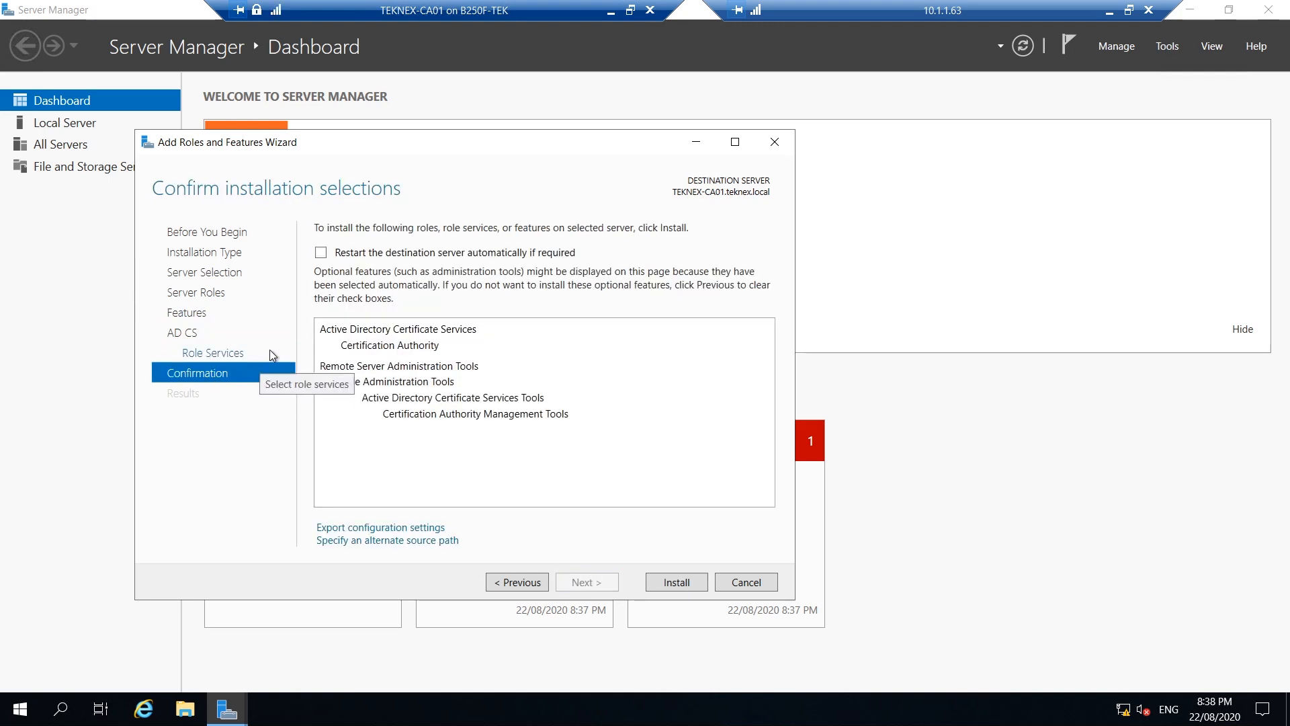
Allow automatic restart if required and install the AD CS role
click(320, 253)
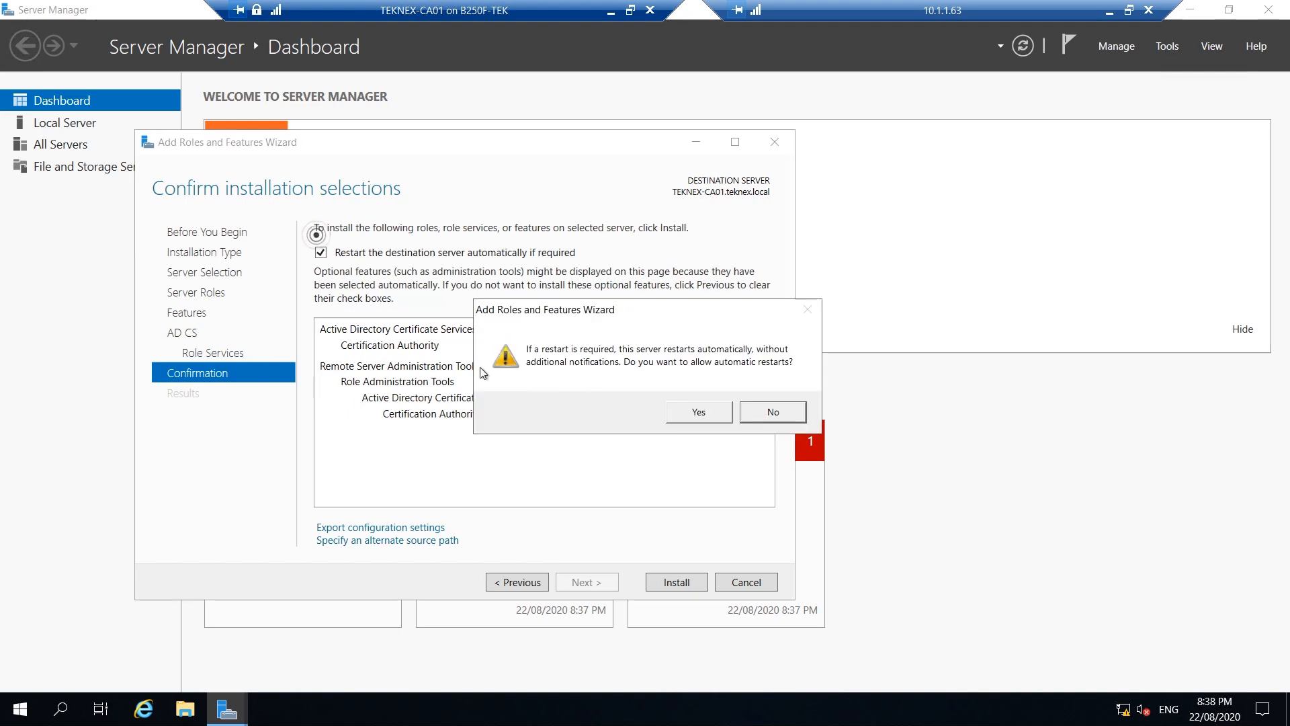
click(697, 411)
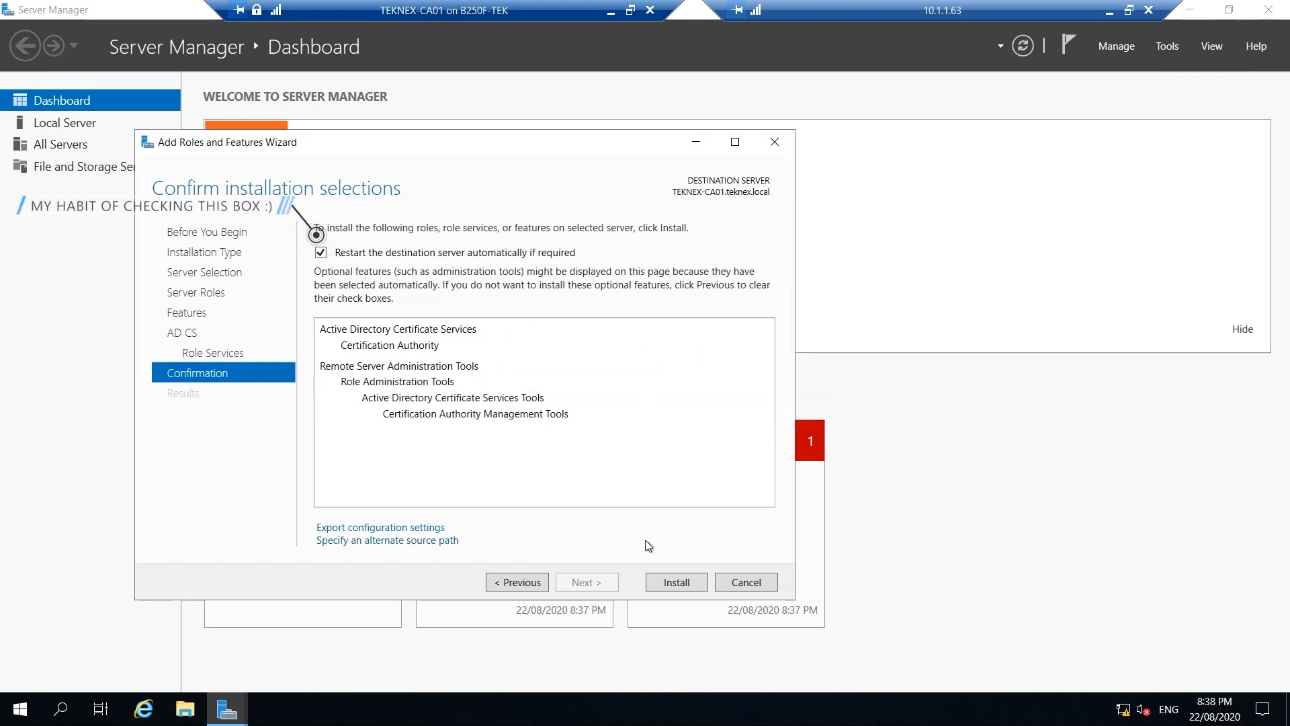
click(666, 582)
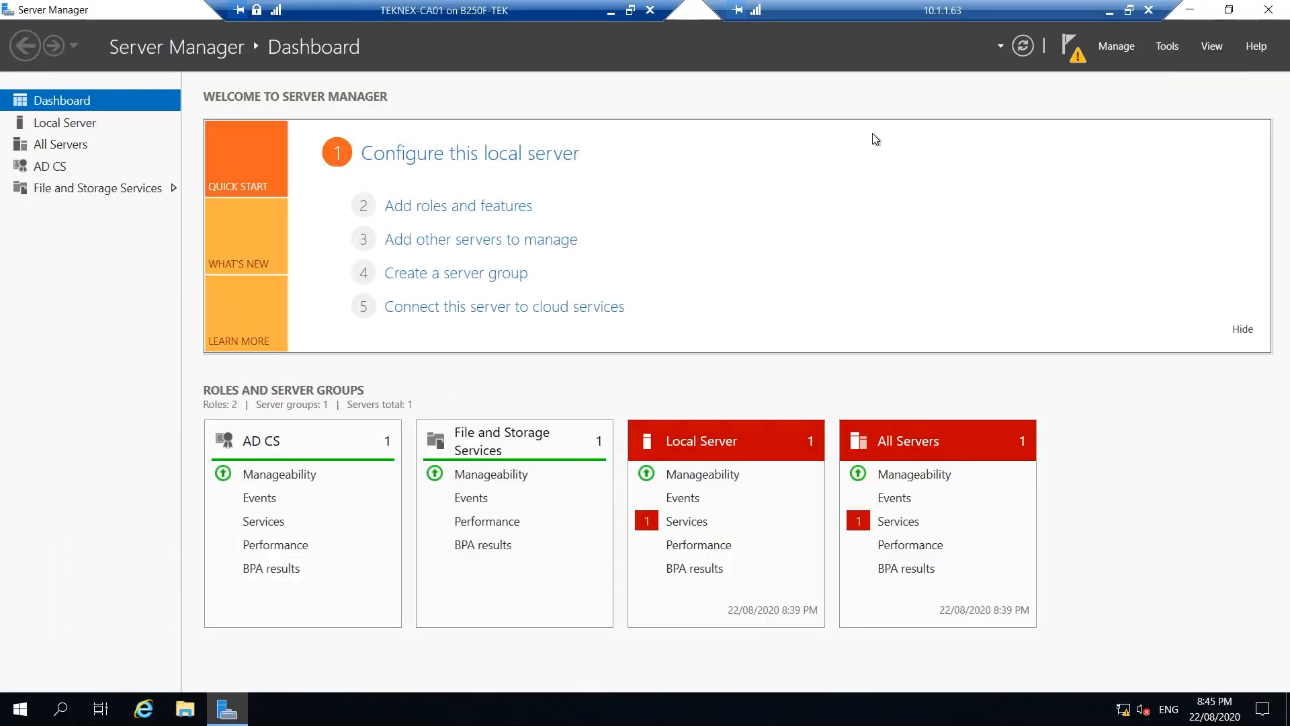
Launch Configure Active Directory Certificate Services from notifications and select the Credentials account's user name
click(1085, 61)
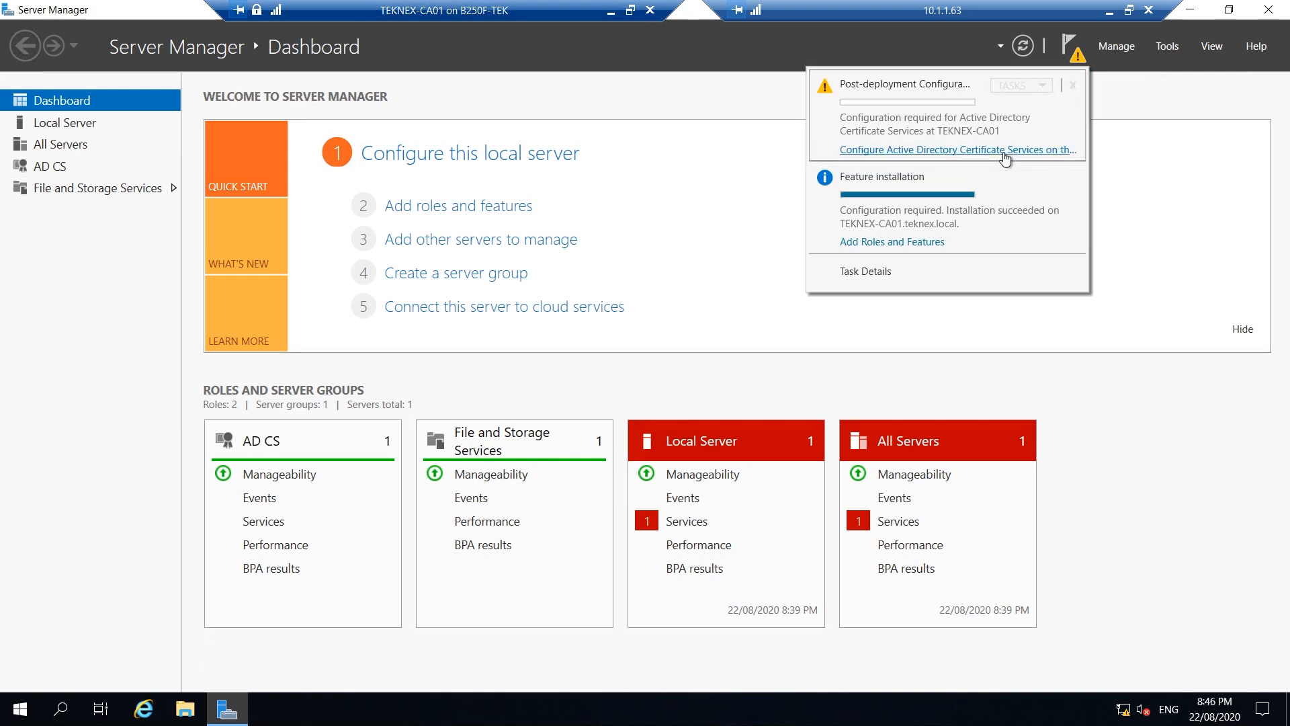
click(965, 159)
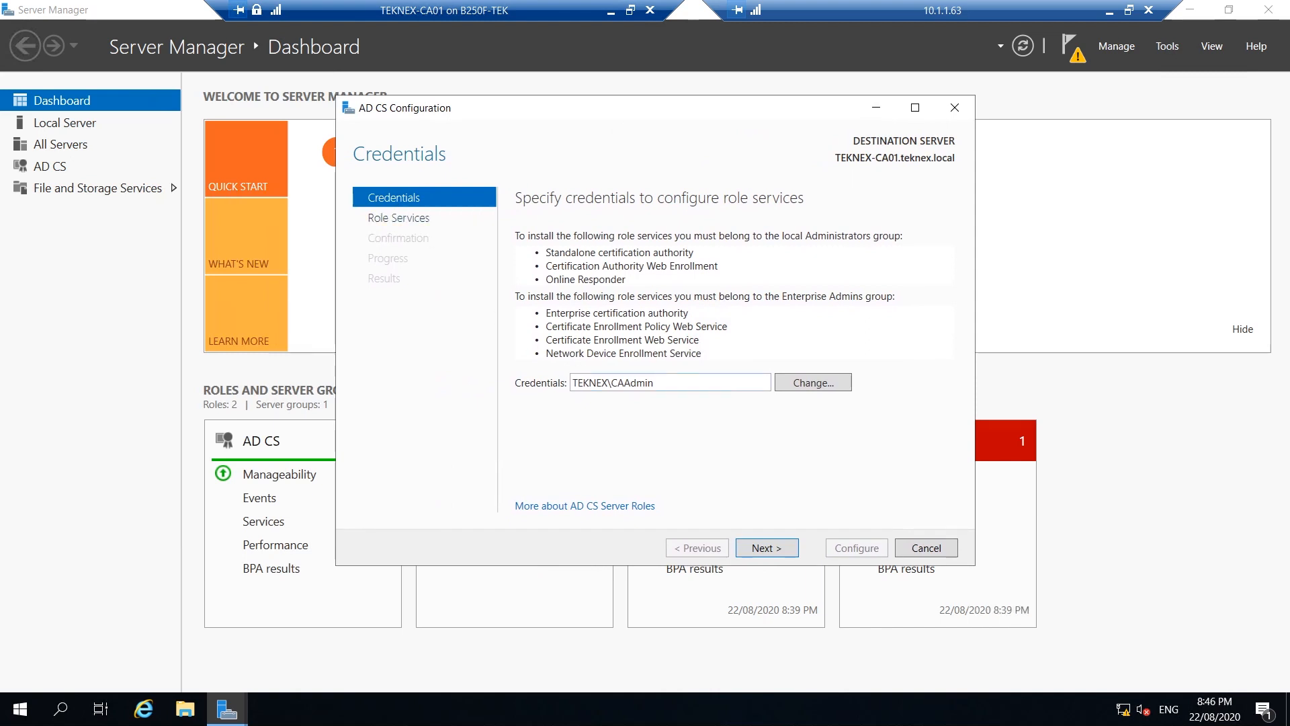
double_click(591, 381)
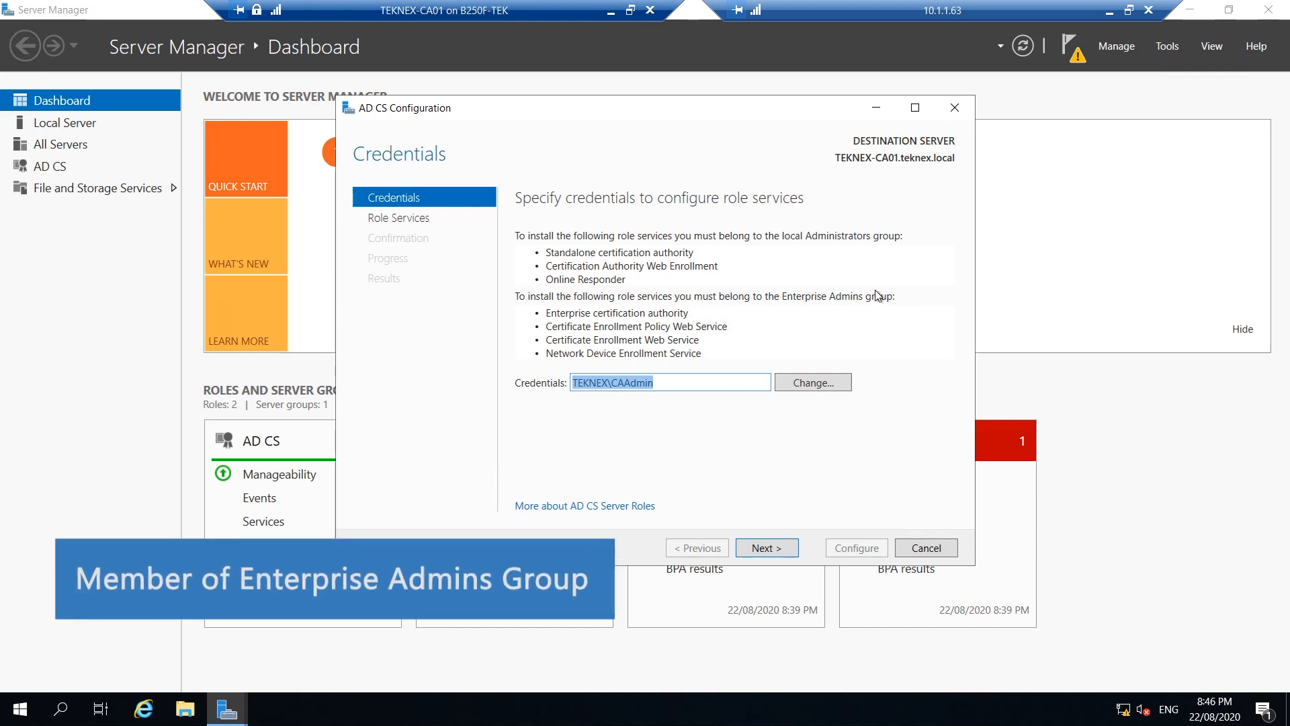
key(End)
key(shift+Left)
key(shift+Left)
key(shift+Left)
key(shift+Left)
key(shift+Left)
key(shift+Left)
key(shift+Left)
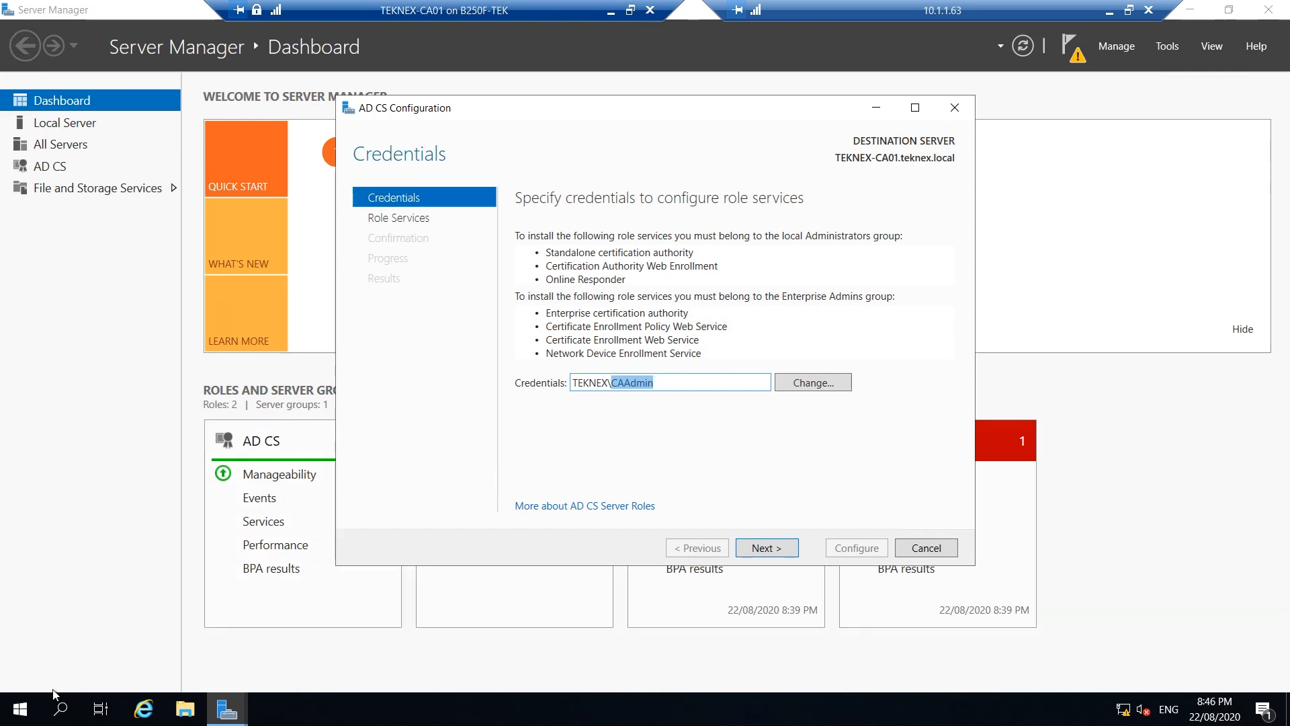
Open Windows PowerShell from the Win+X menu and run Enter-PSSession teknex-dc01
right_click(19, 718)
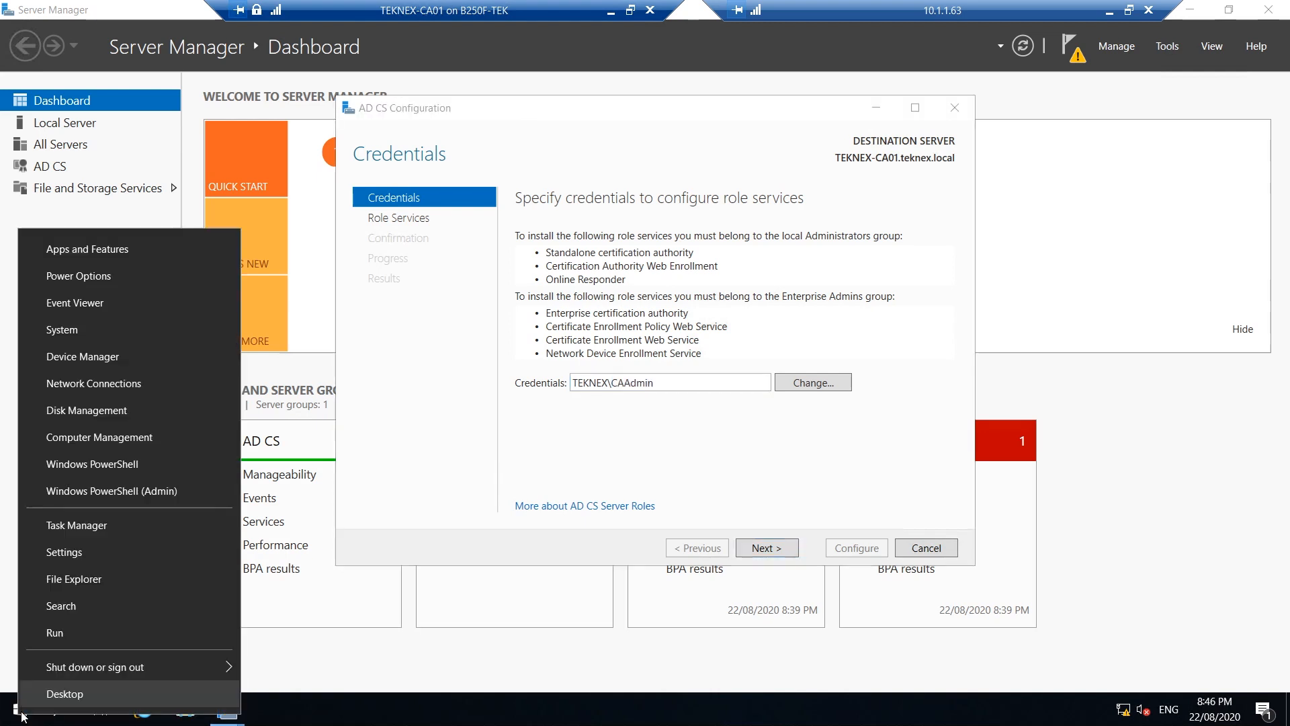
click(111, 466)
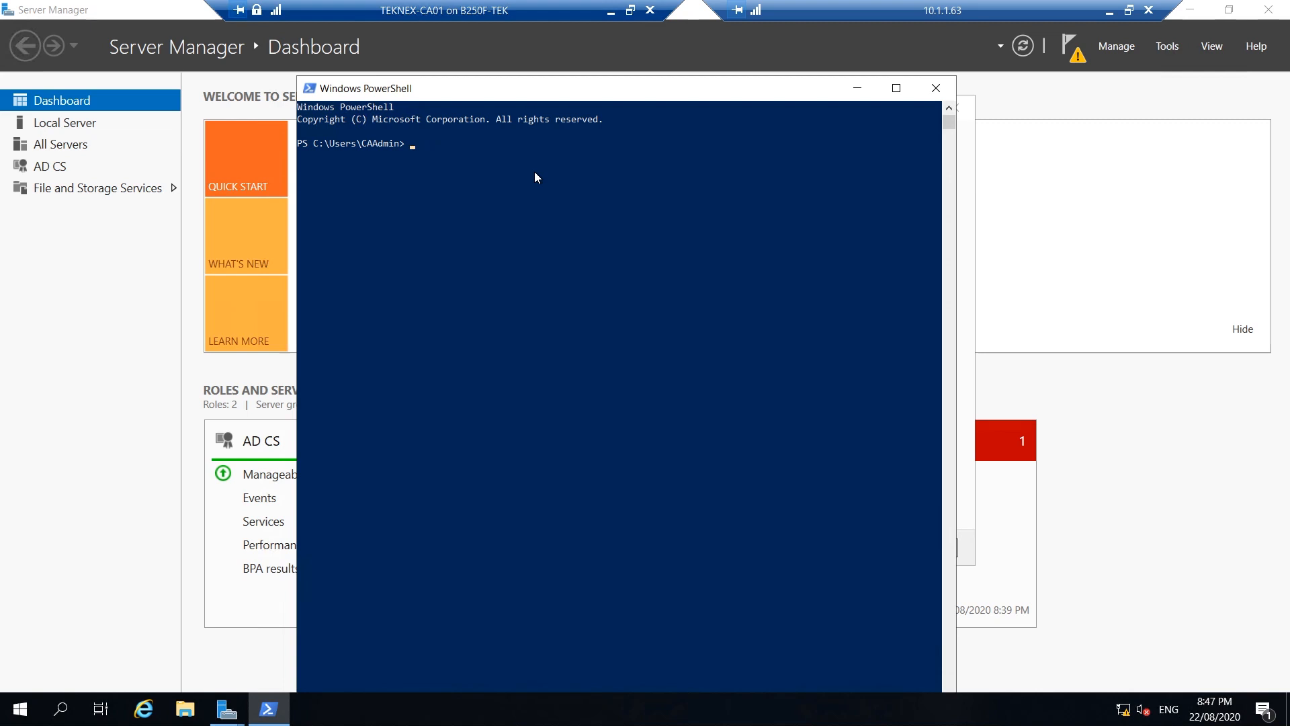
text(enter-psses)
key(Tab)
text(te)
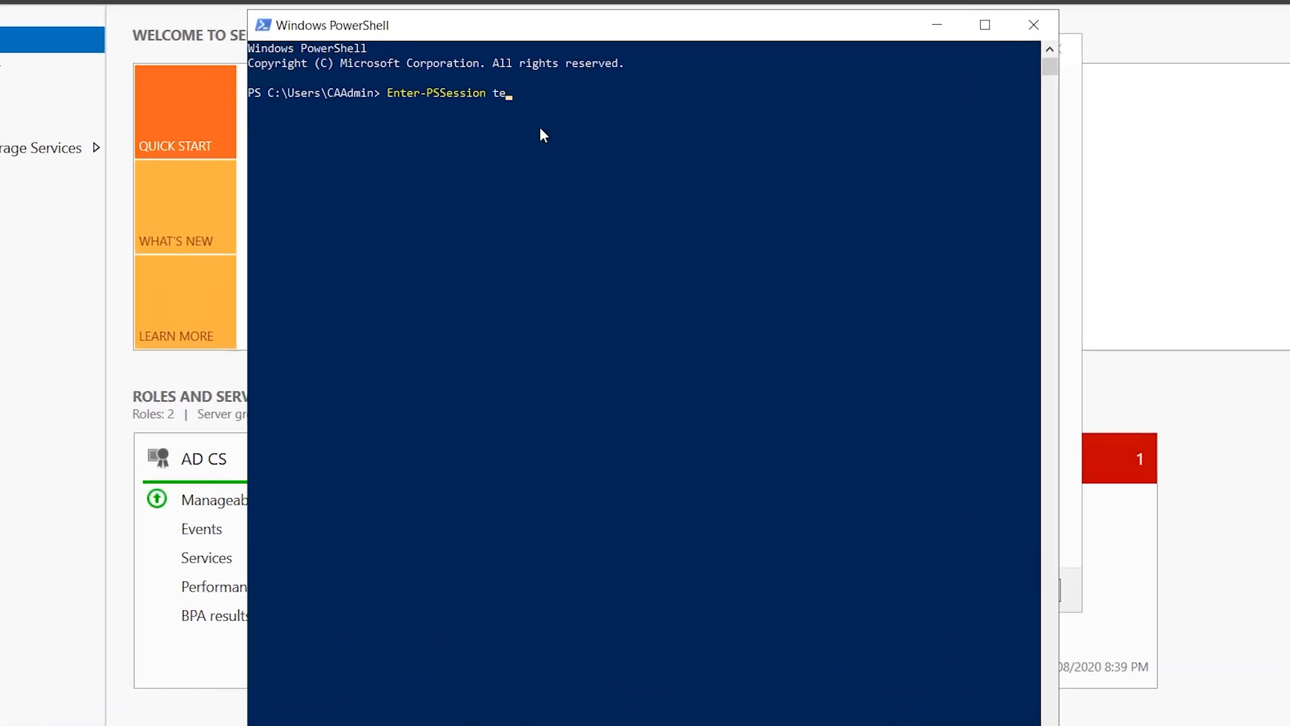
text(knex-dc01)
key(Return)
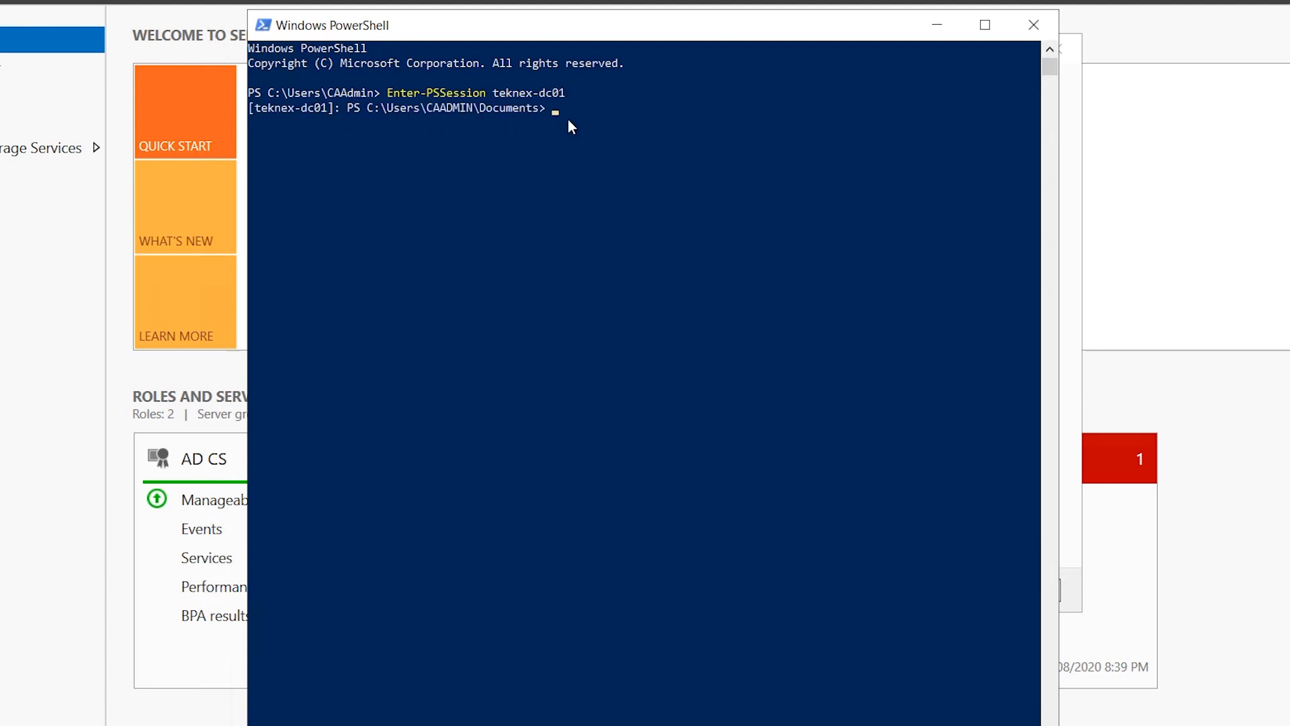
Clear the console and run Get-ADGroupMember -Identity 'Enterprise Admins', highlighting its two members
key(Return)
key(Return)
key(Return)
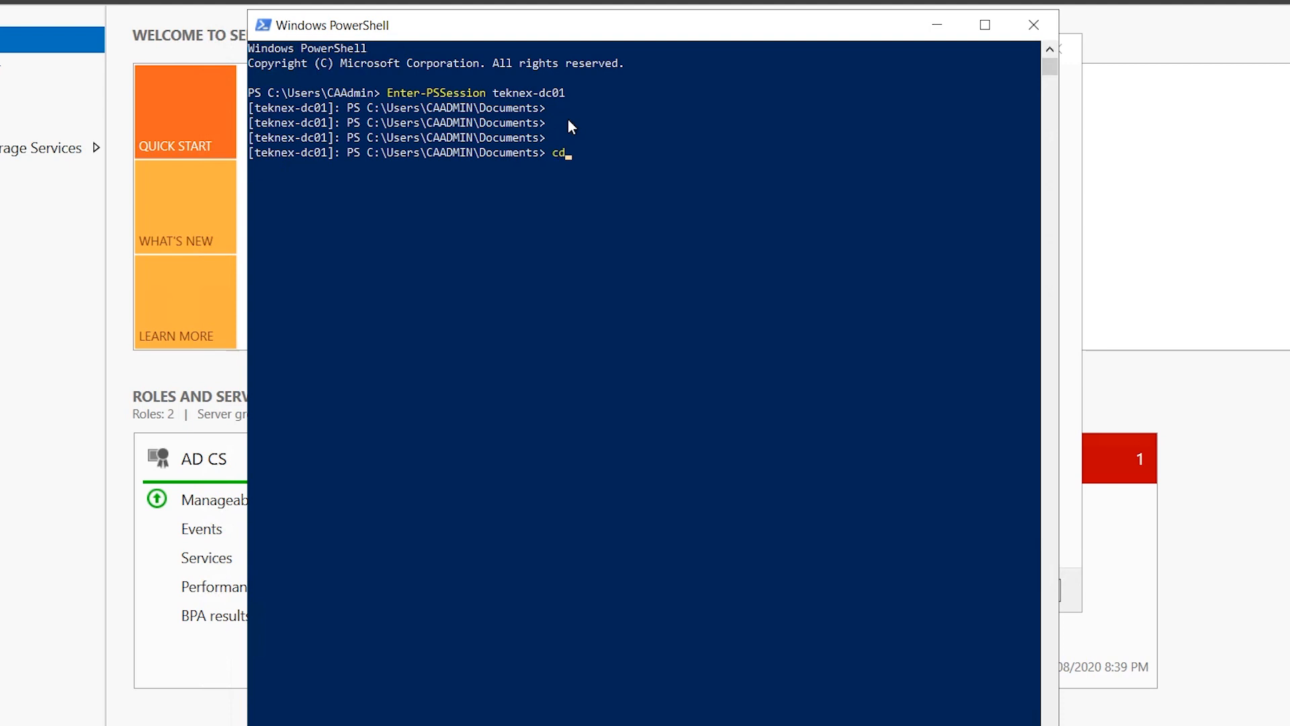
key(Return)
key(Return)
key(Return)
key(Return)
key(Return)
text(clear)
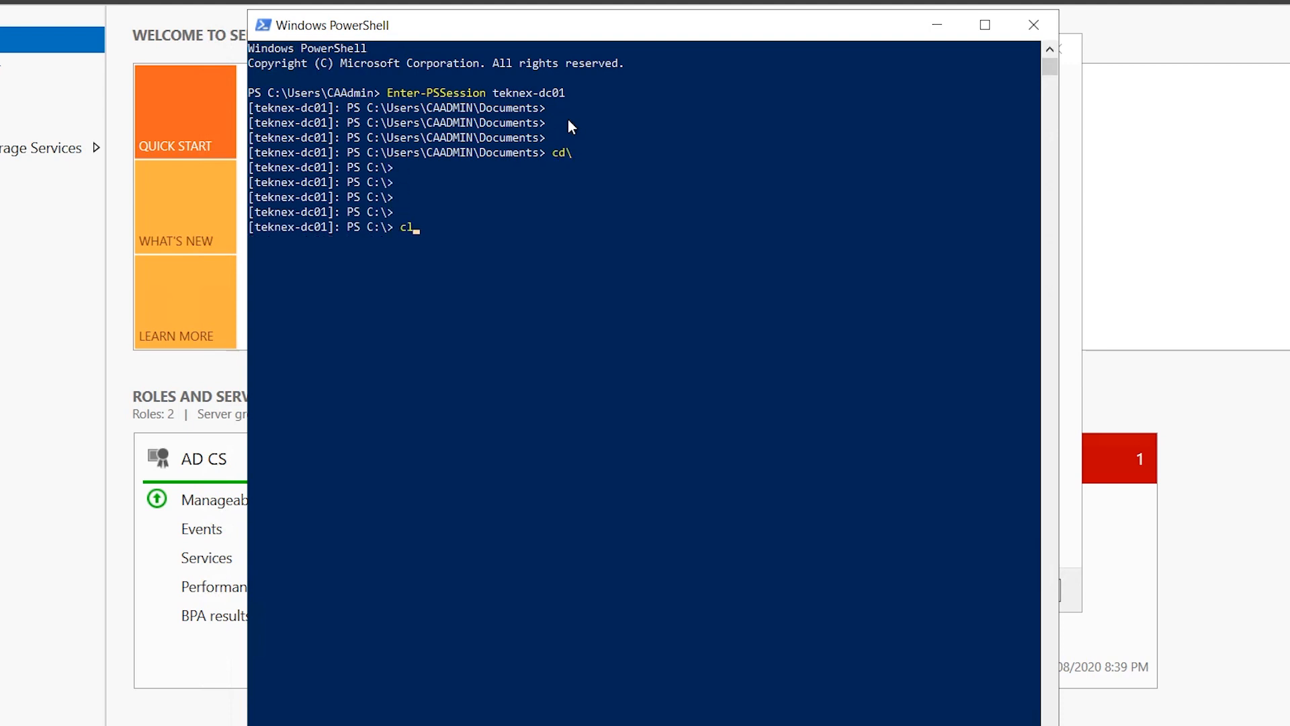
key(Return)
key(Return)
key(Return)
key(Return)
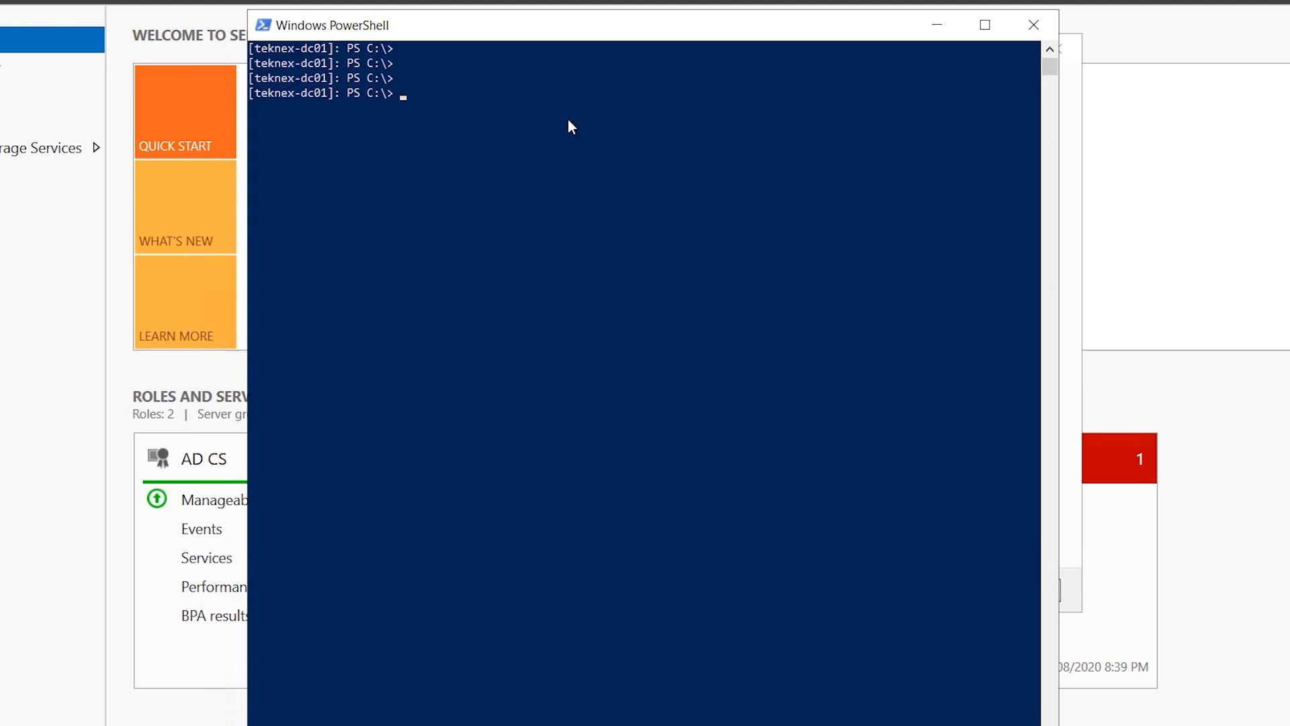
text(get-adgr)
key(Tab)
text(-id)
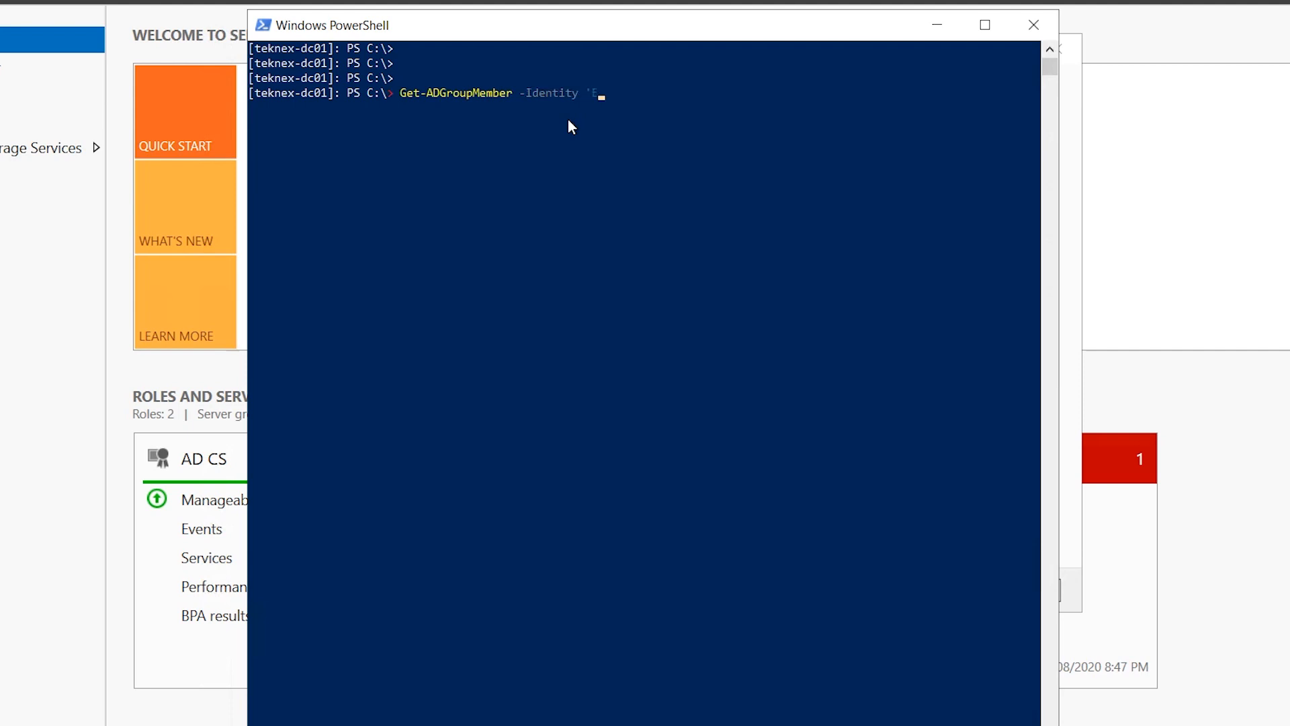
text(nterprise Admins')
key(Return)
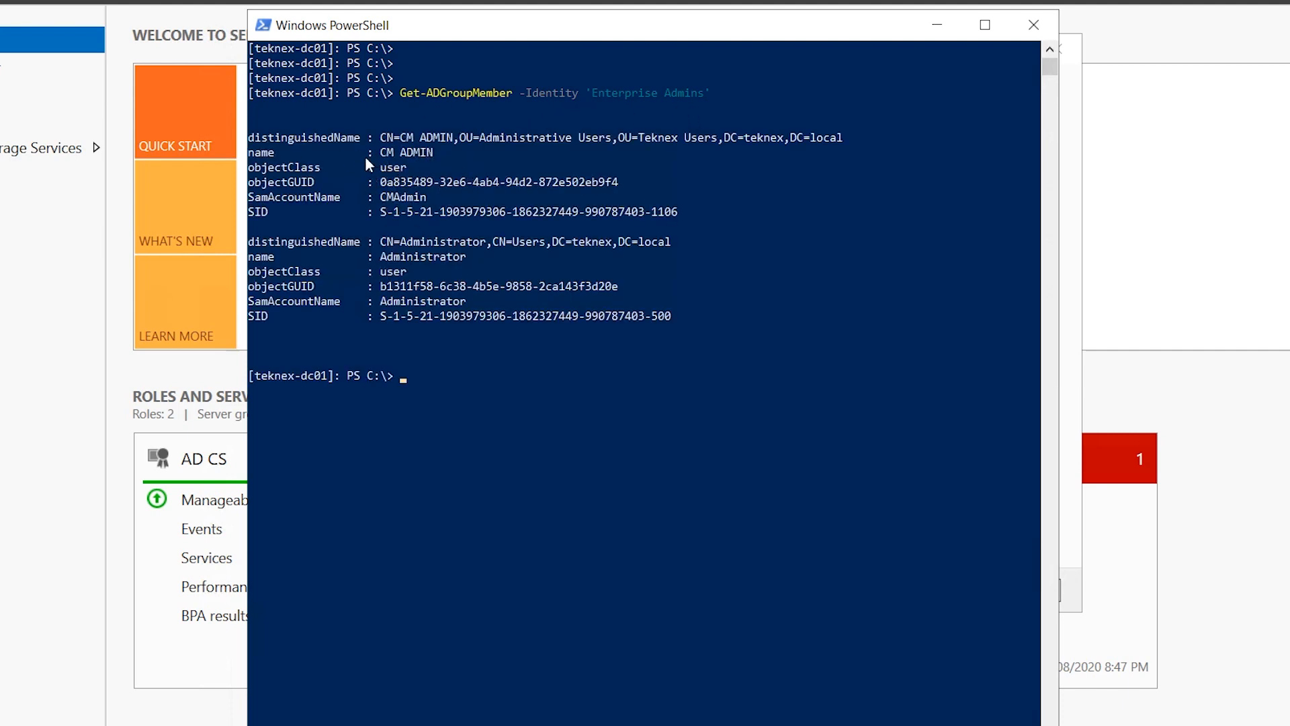
drag(381, 153, 433, 158)
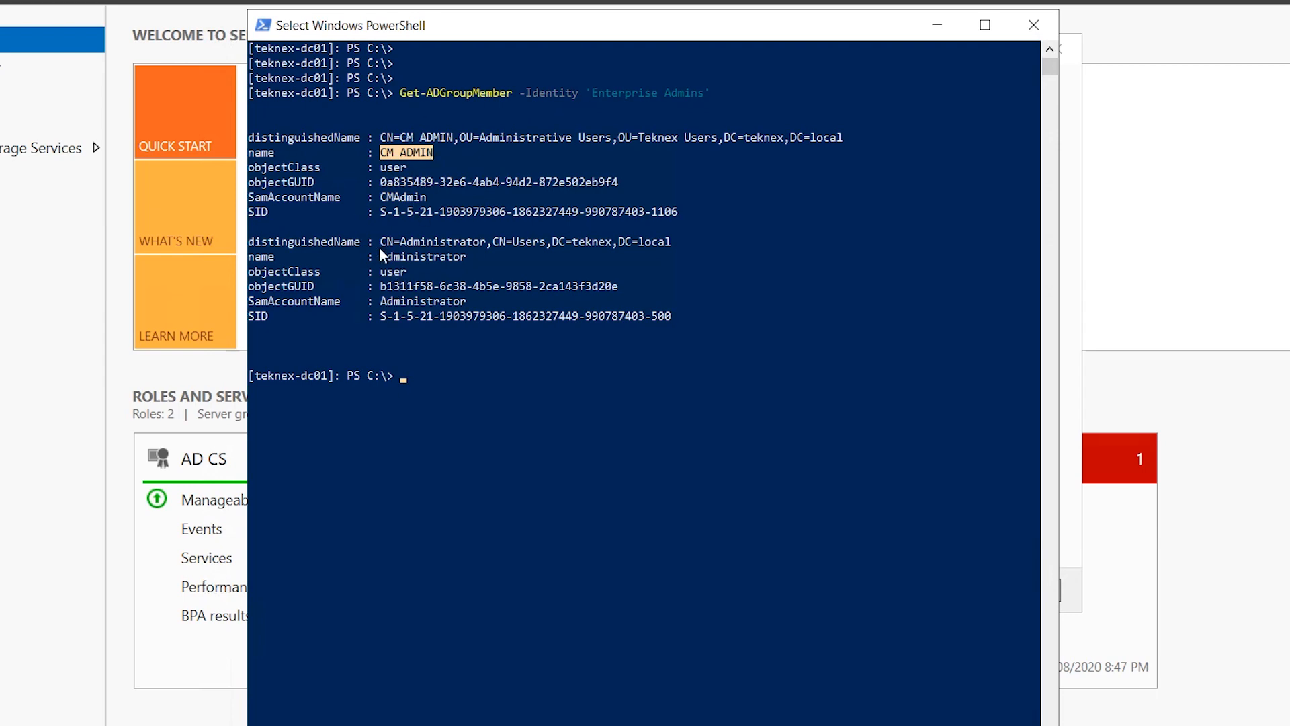
drag(384, 255, 463, 254)
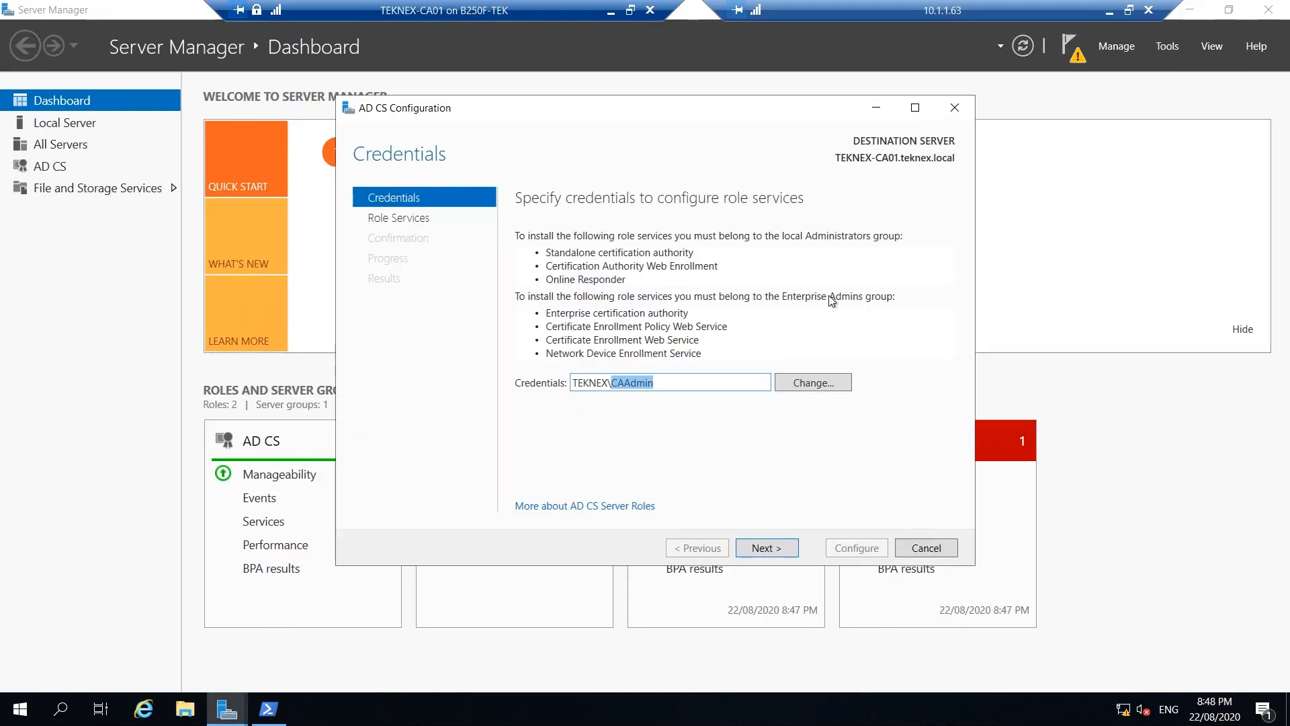
Change the wizard's credentials to the domain administrator account and its password
click(828, 386)
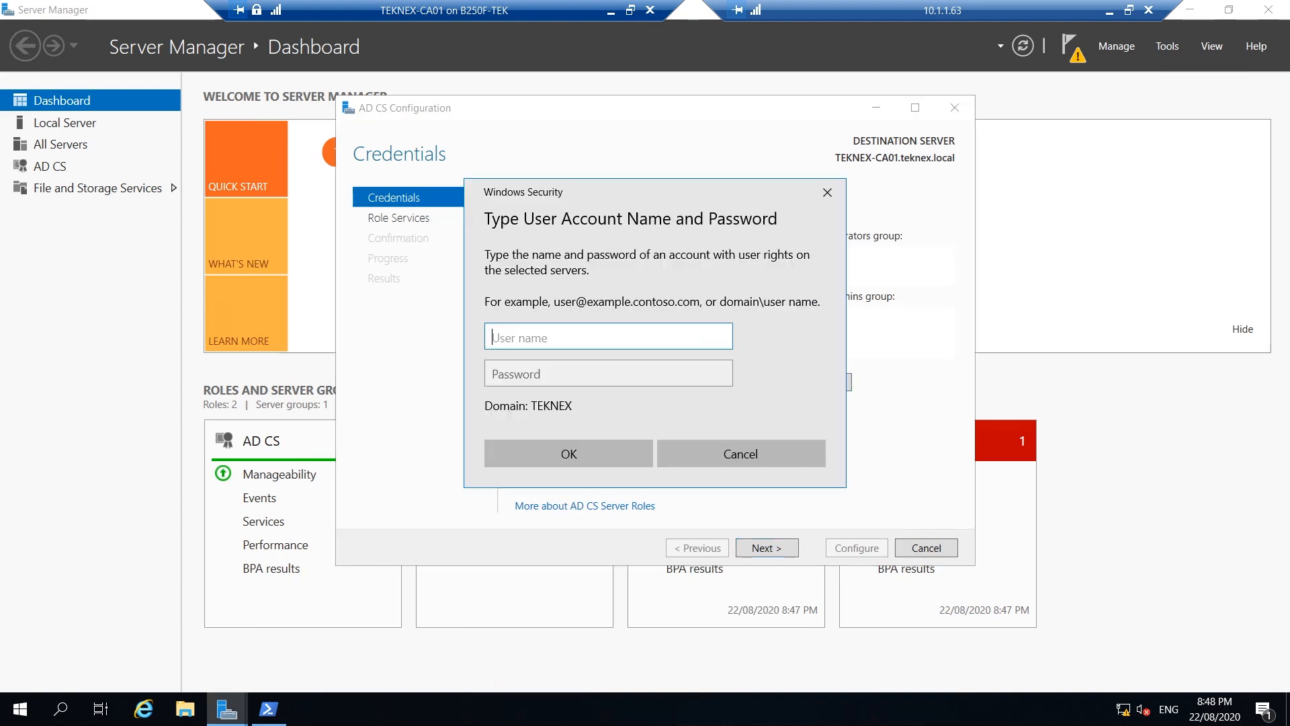
text(administrator)
key(Tab)
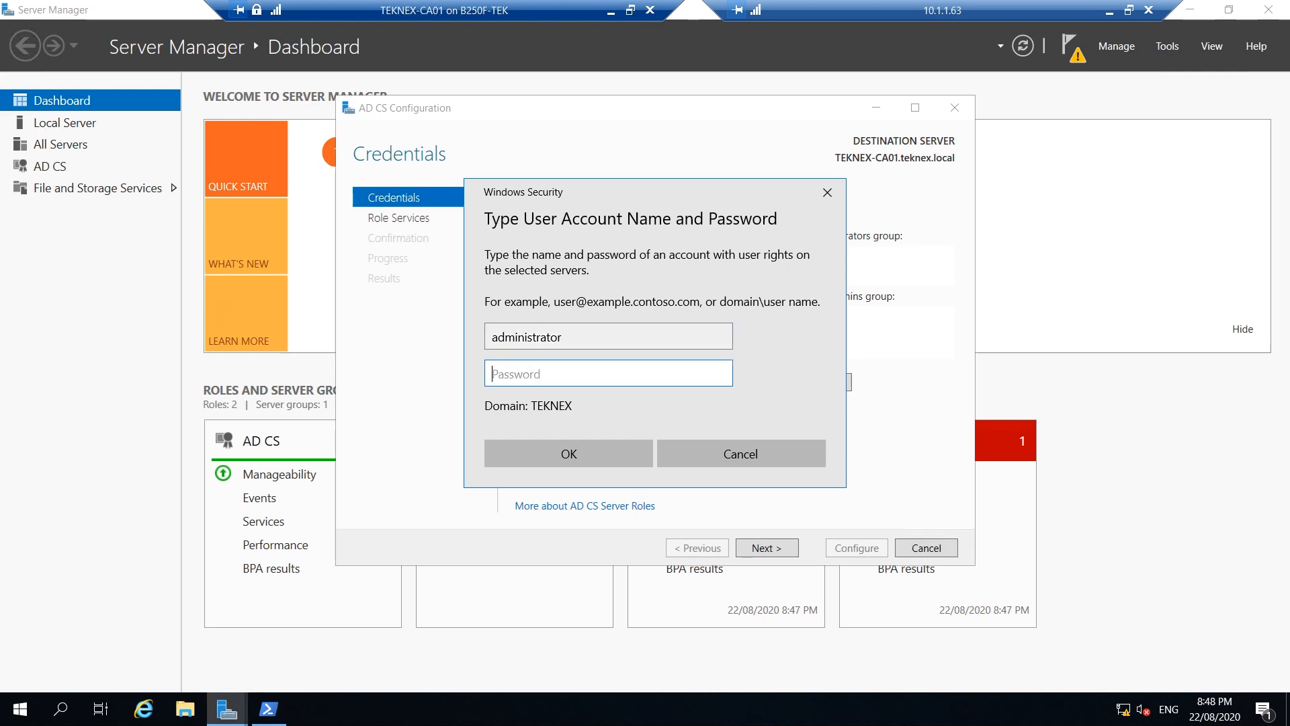
text(•••••••••••)
click(596, 454)
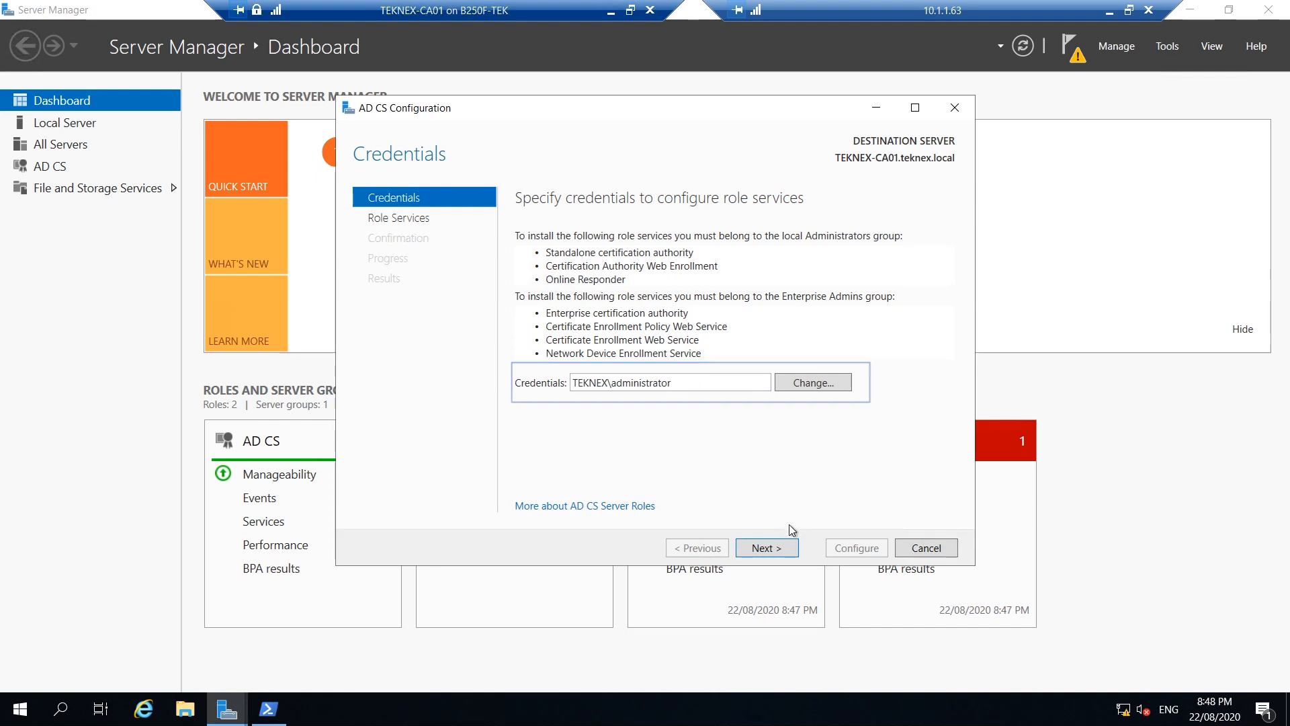
Choose the Certification Authority role service, Enterprise CA setup type and Root CA type
click(773, 550)
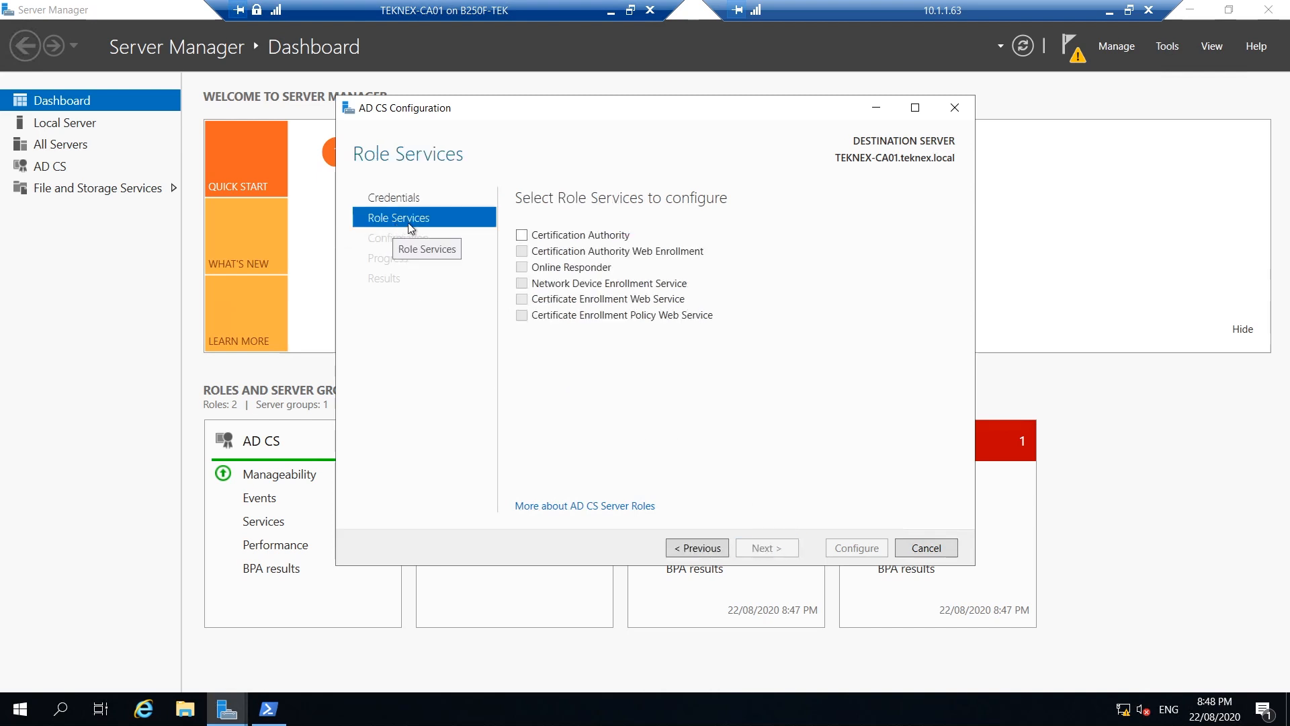
click(523, 236)
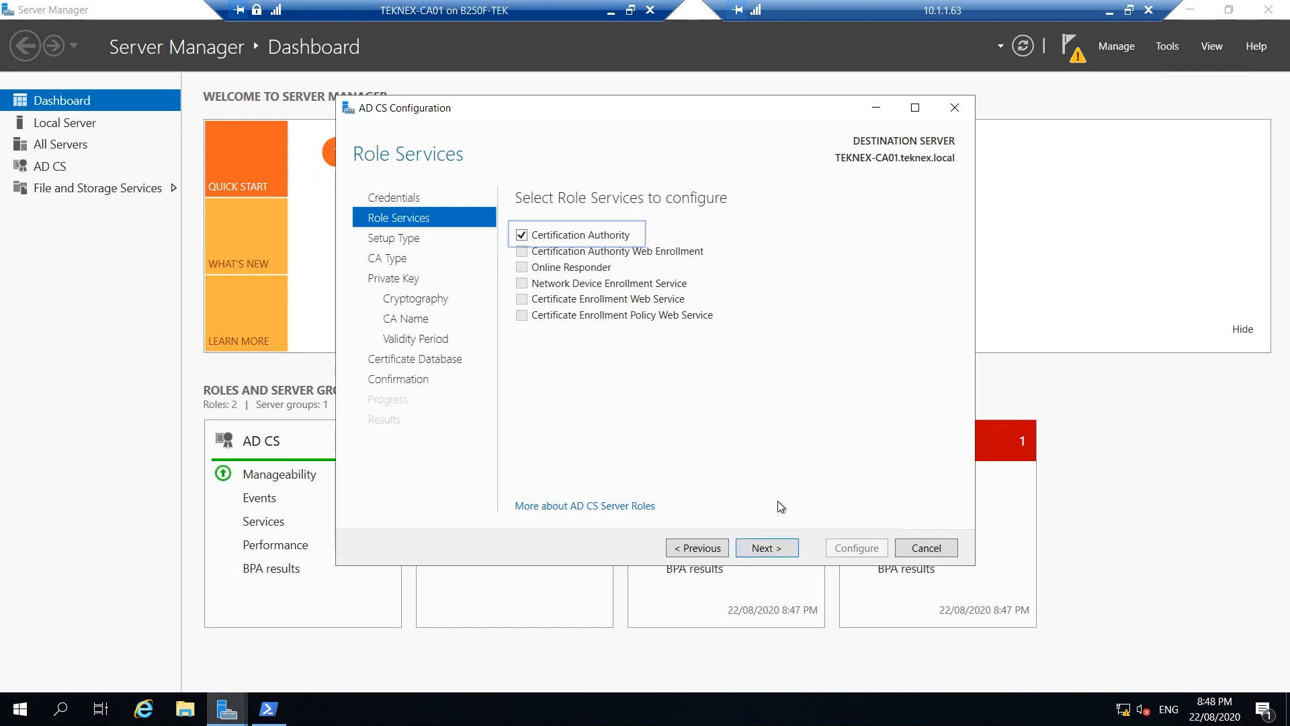
click(778, 548)
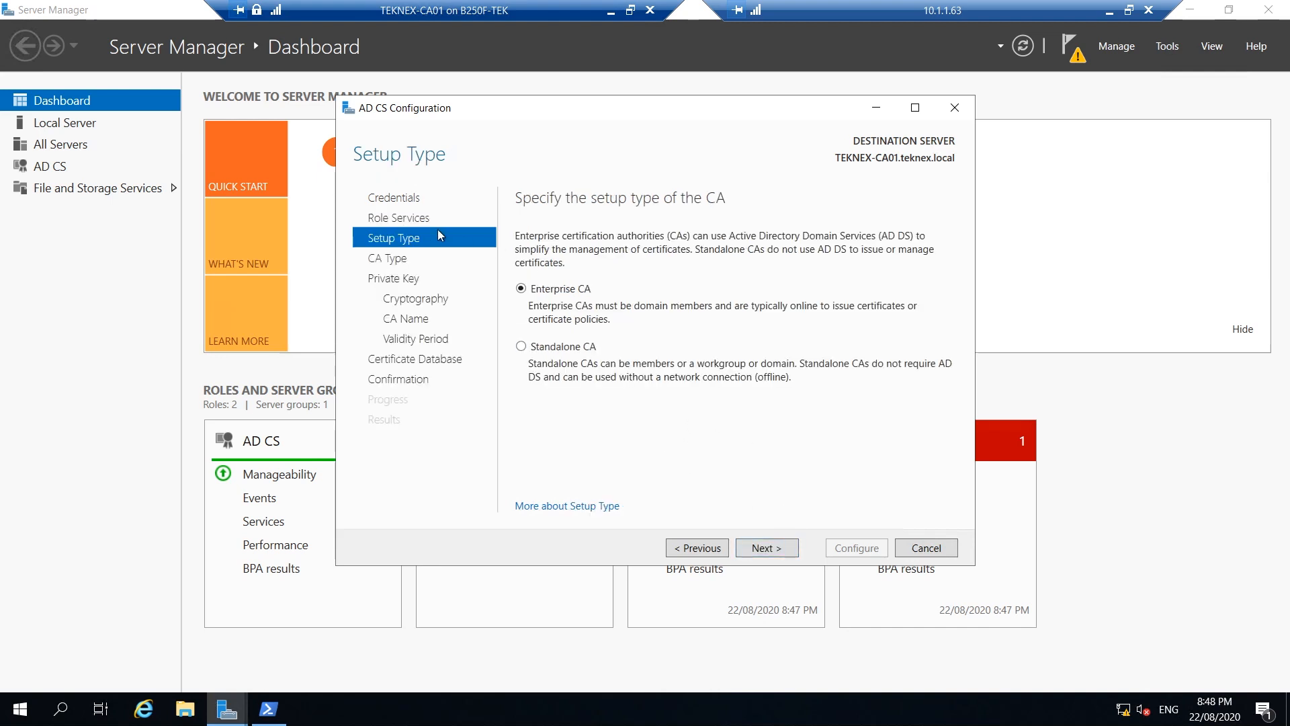
click(561, 303)
click(778, 548)
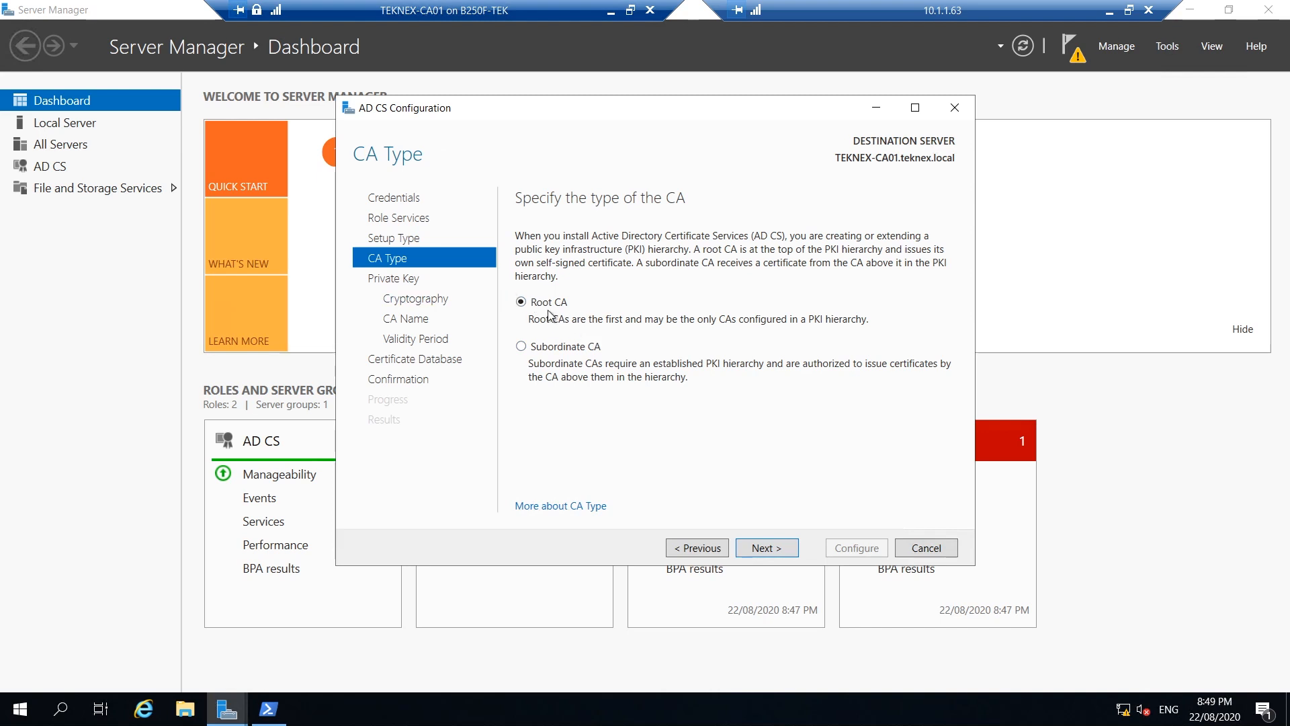
click(766, 548)
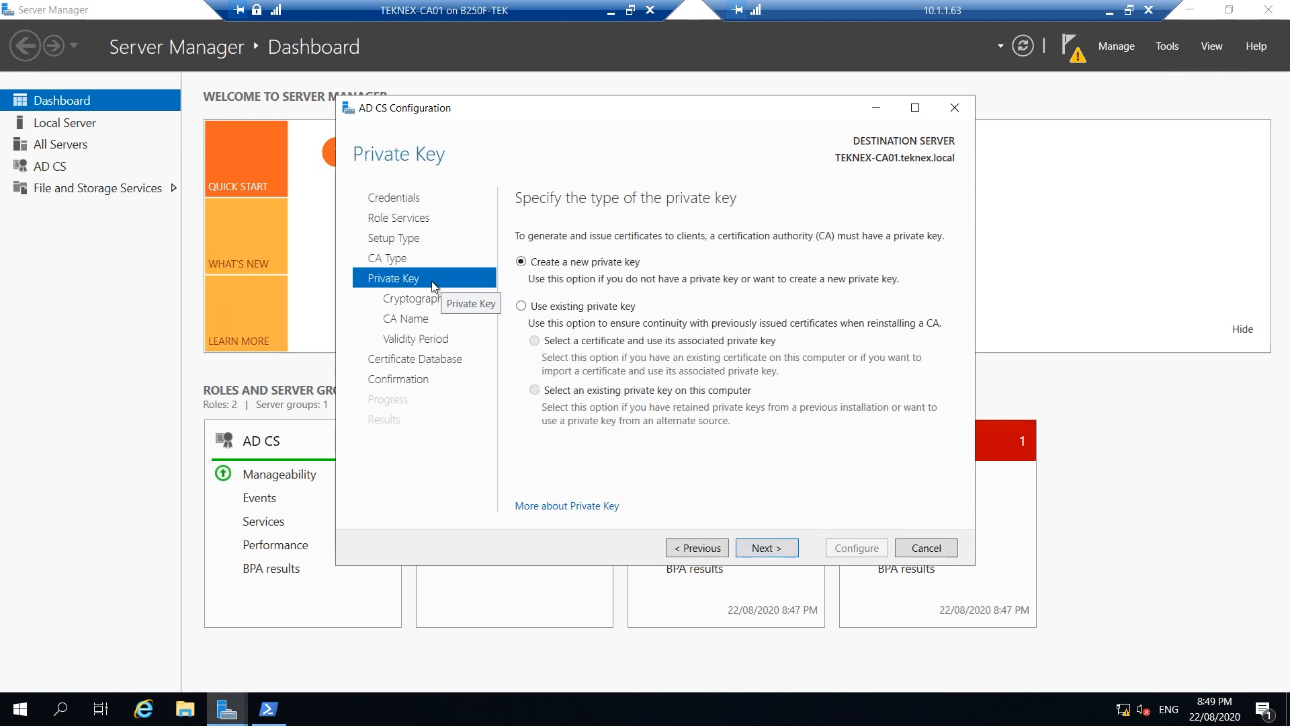
Create a new private key with default cryptography and name the CA TEKNEX-CA01-CA
click(595, 274)
click(779, 549)
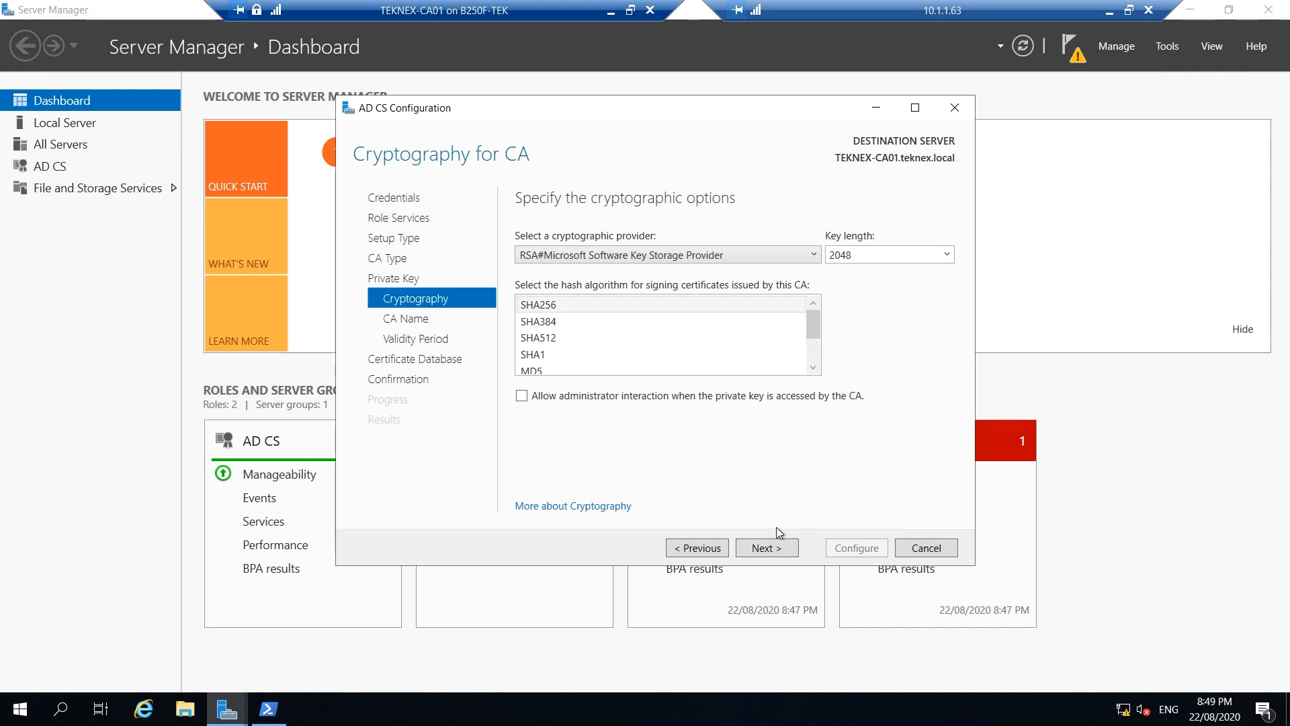
click(785, 548)
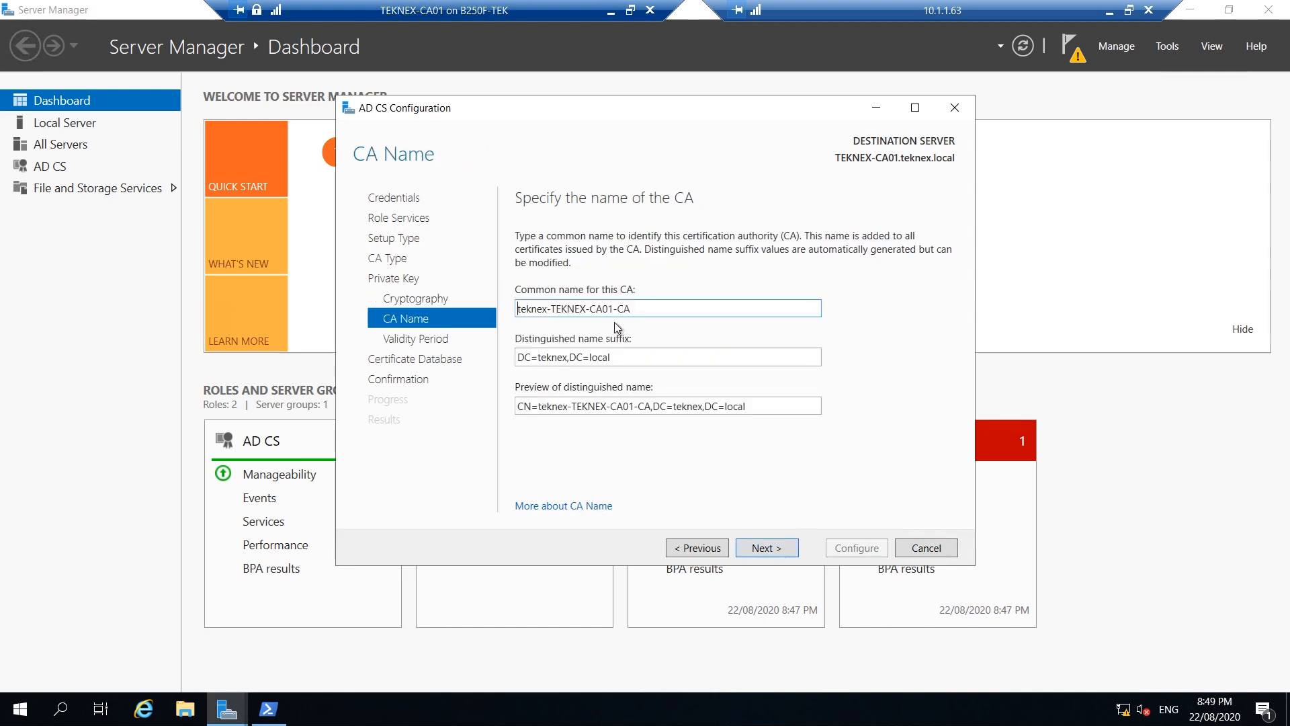
key(ctrl+shift+Right)
key(Delete)
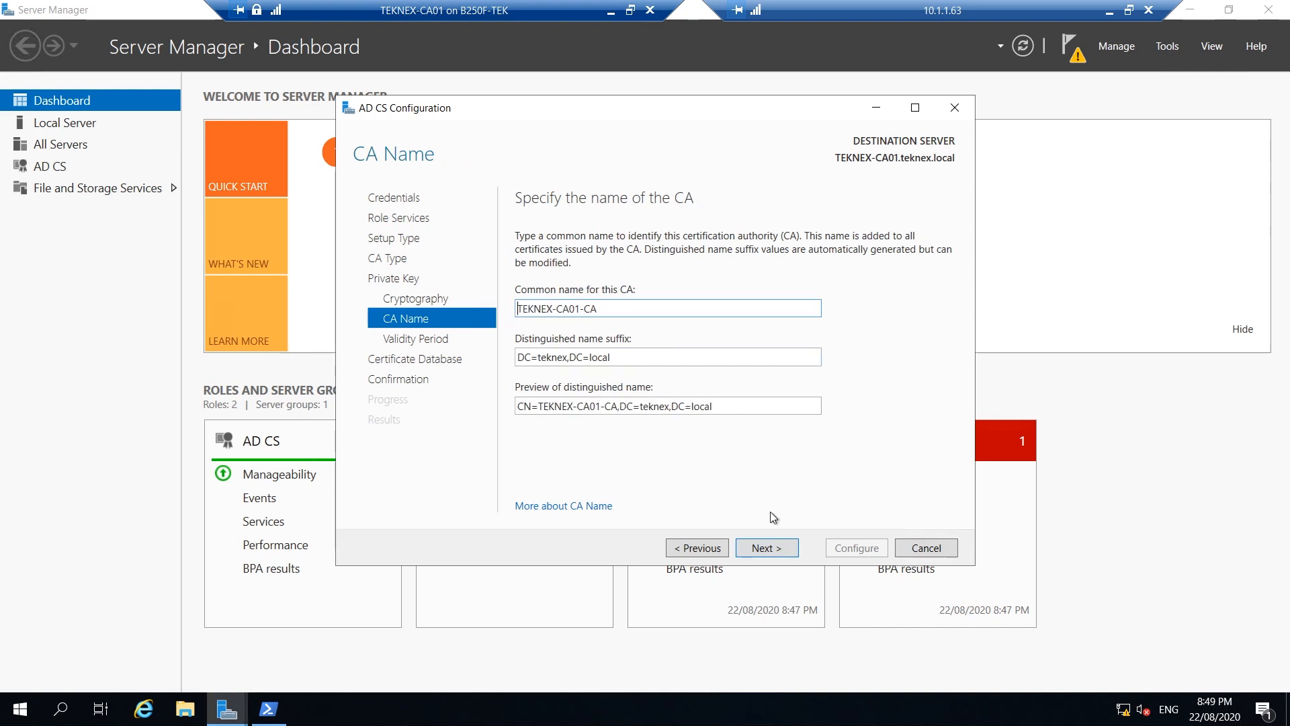
click(777, 543)
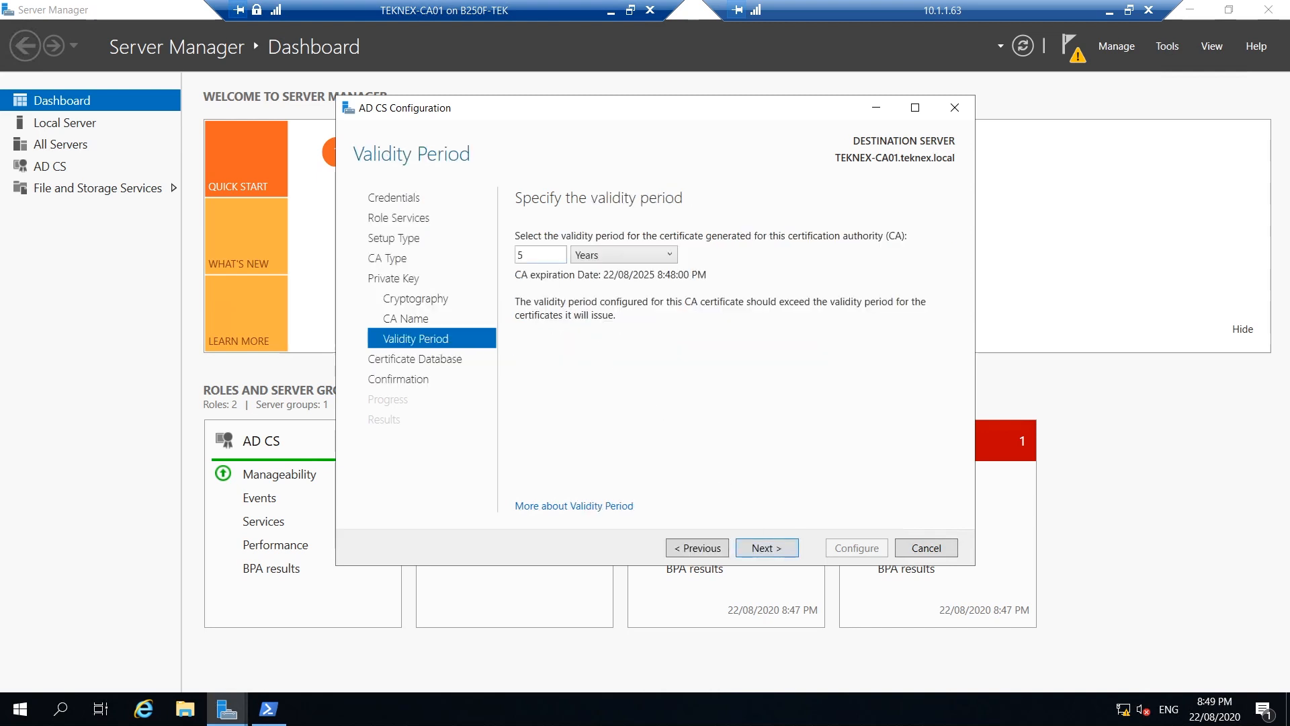
Keep the 5-year validity and default database locations, configure, then close the wizard
click(766, 549)
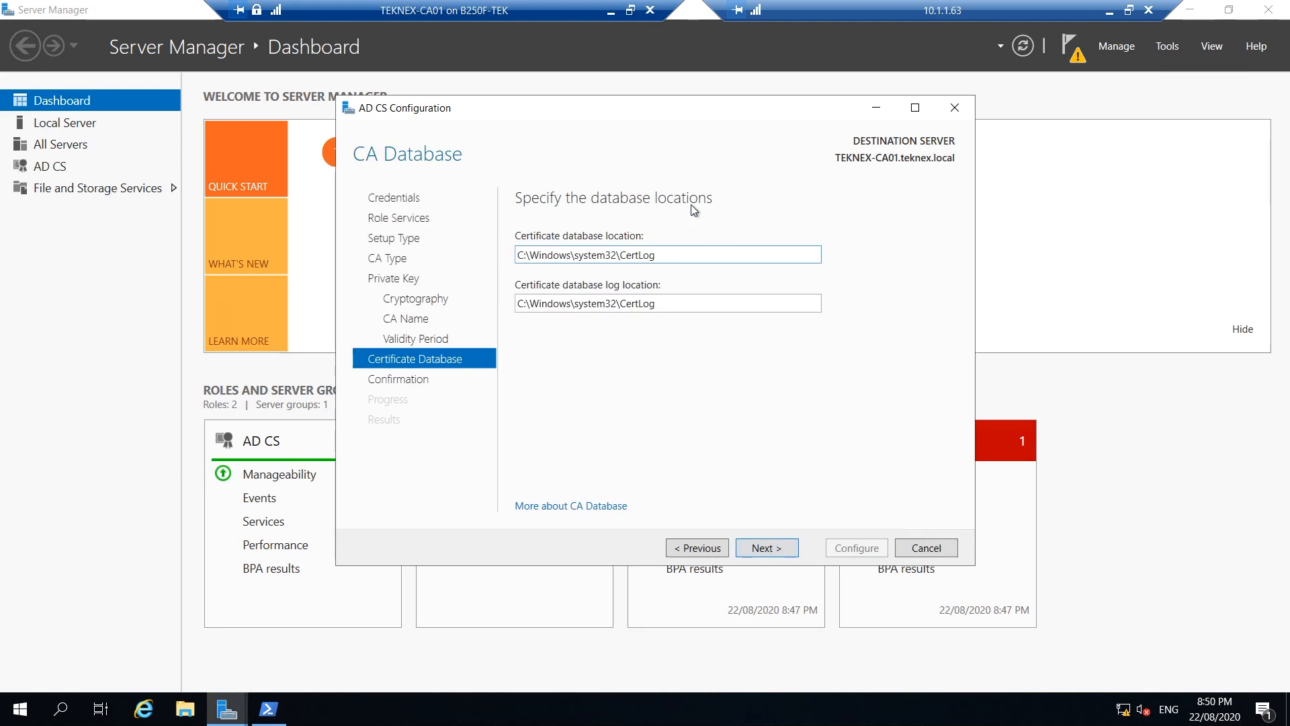
click(770, 546)
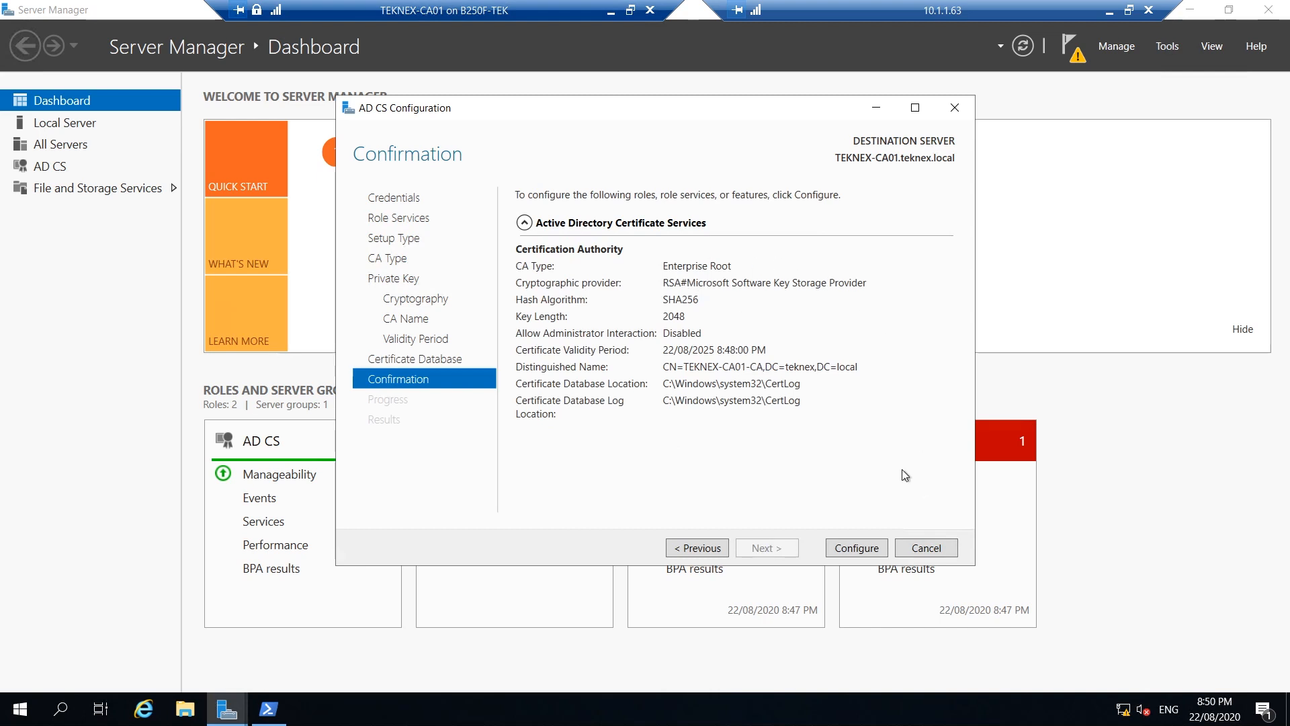
click(868, 546)
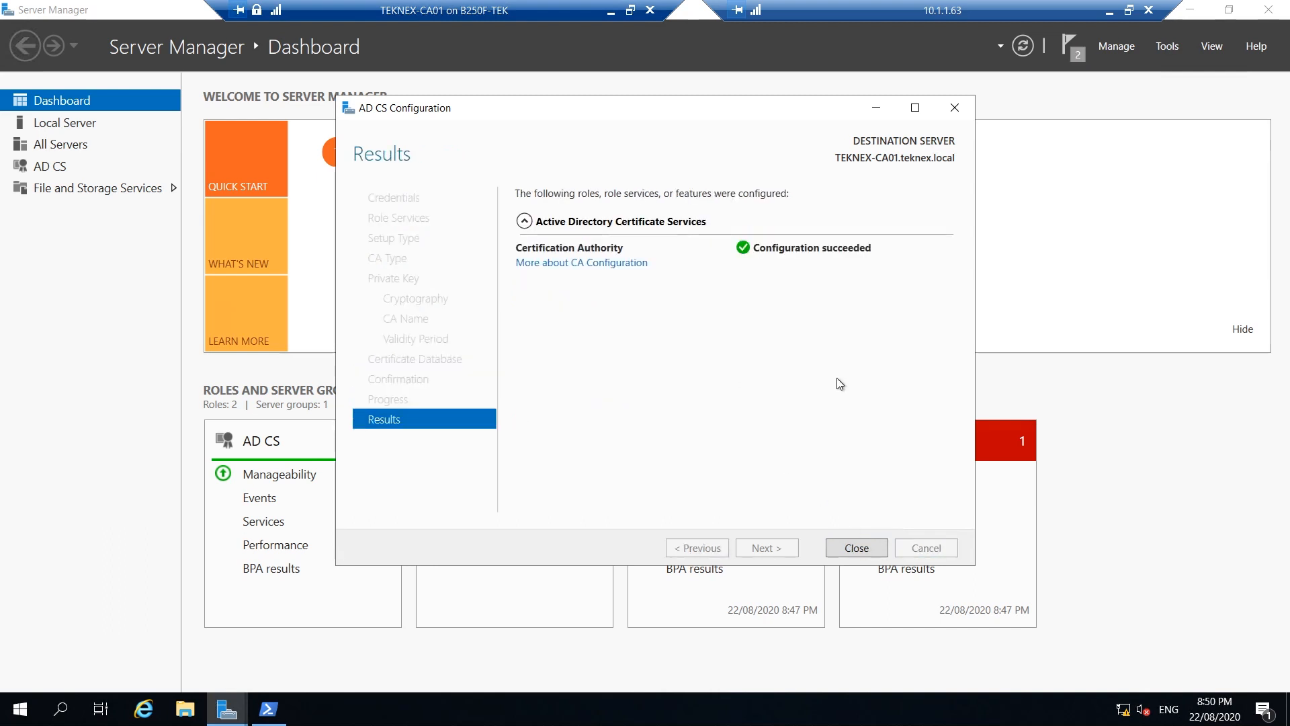
click(873, 546)
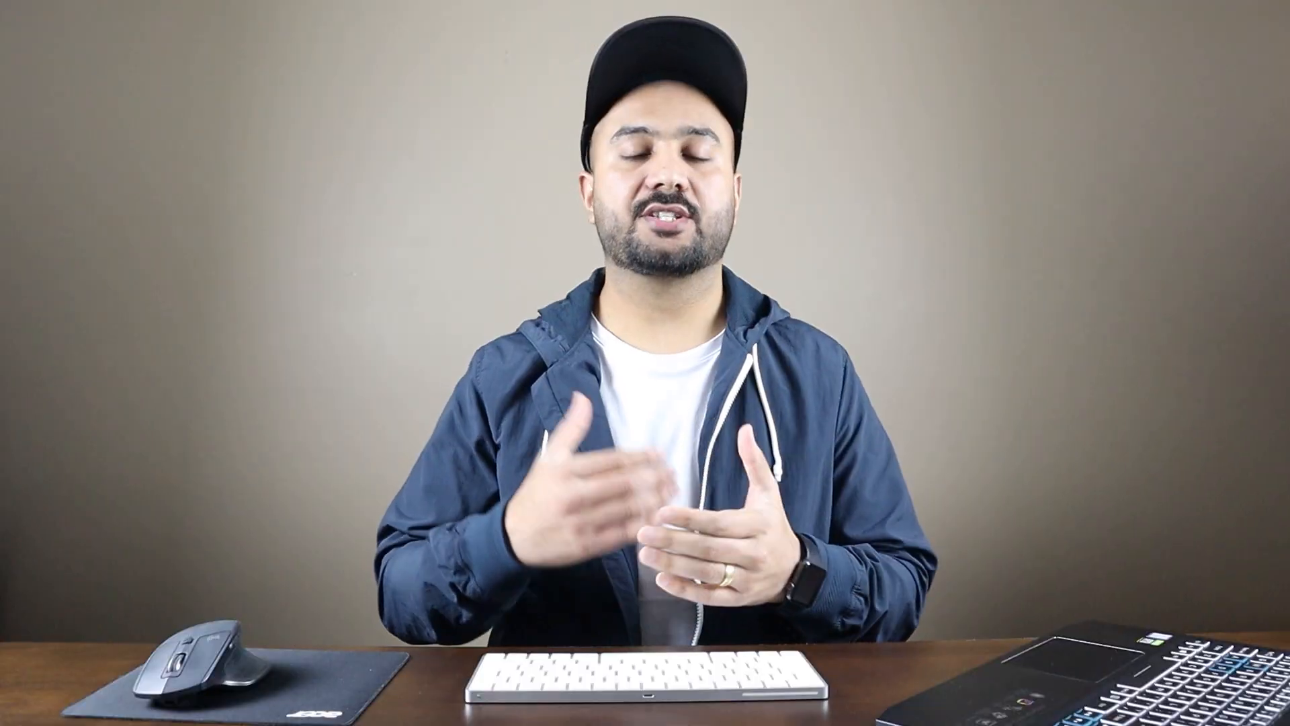
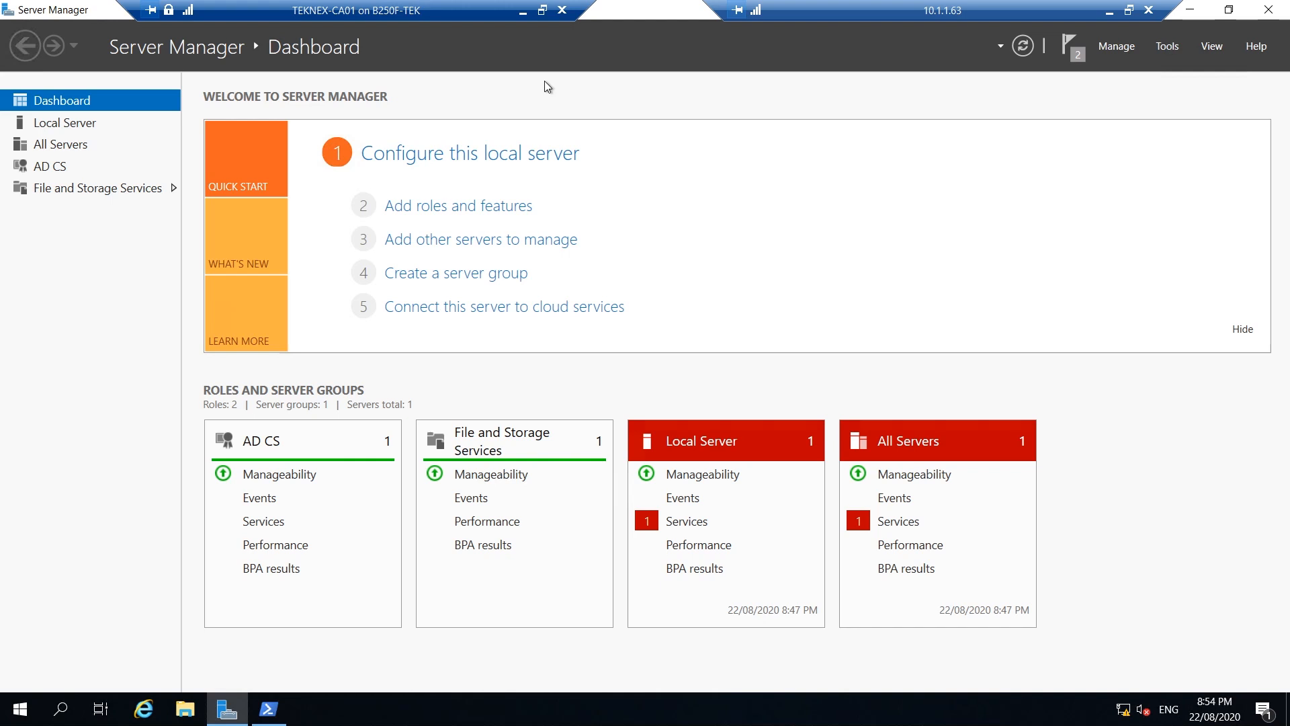
Launch the Certification Authority console and expand TEKNEX-CA01-CA to its Certificate Templates folder
click(1169, 47)
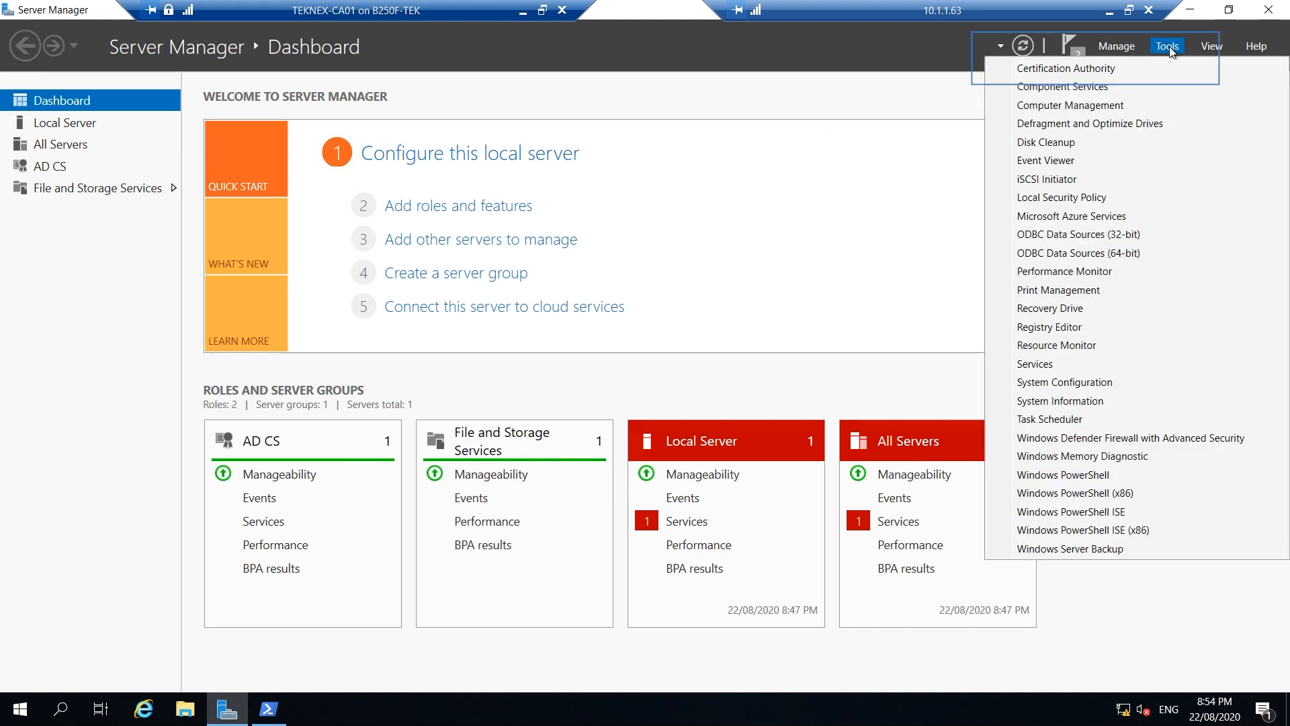
click(1098, 70)
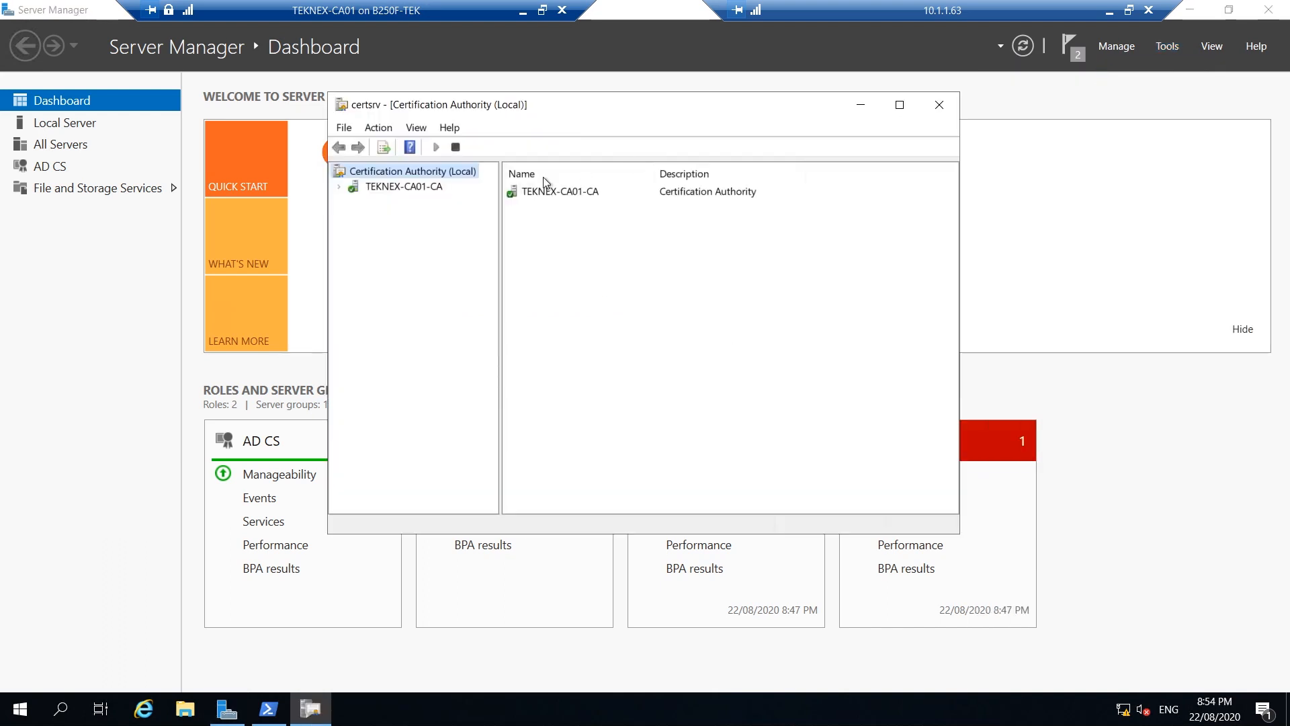
click(418, 189)
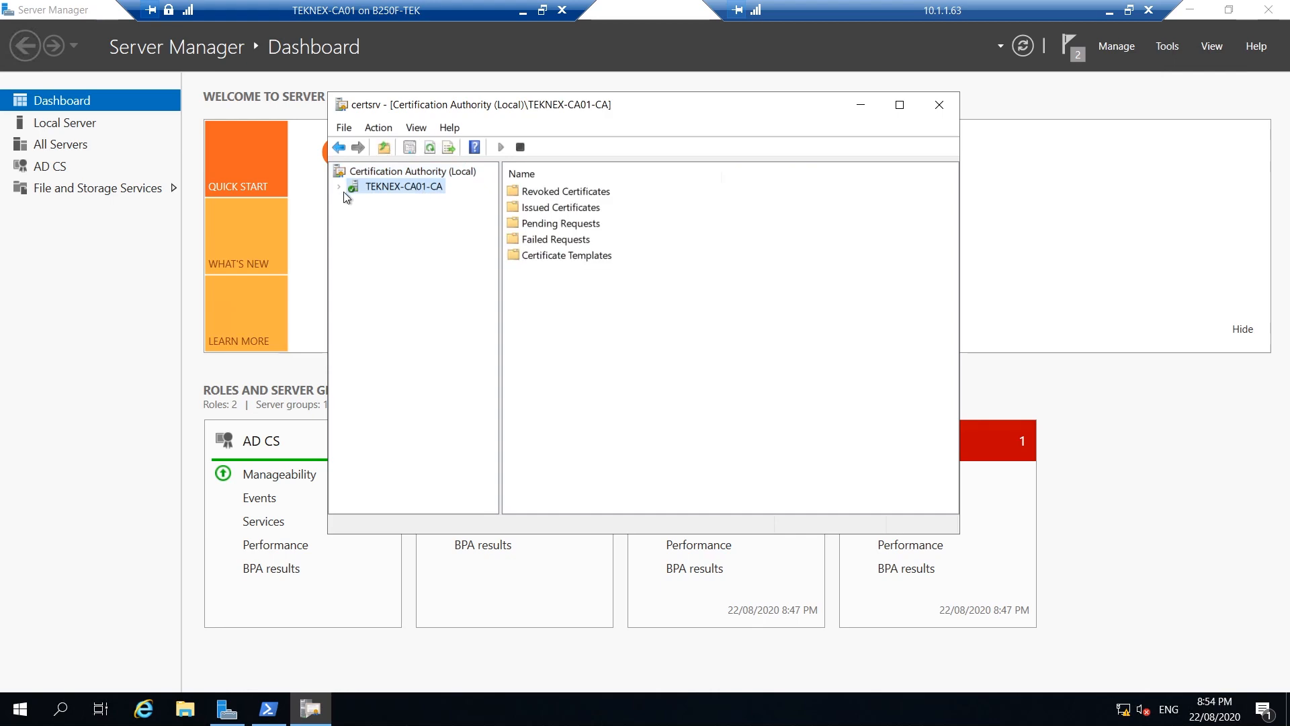
click(339, 187)
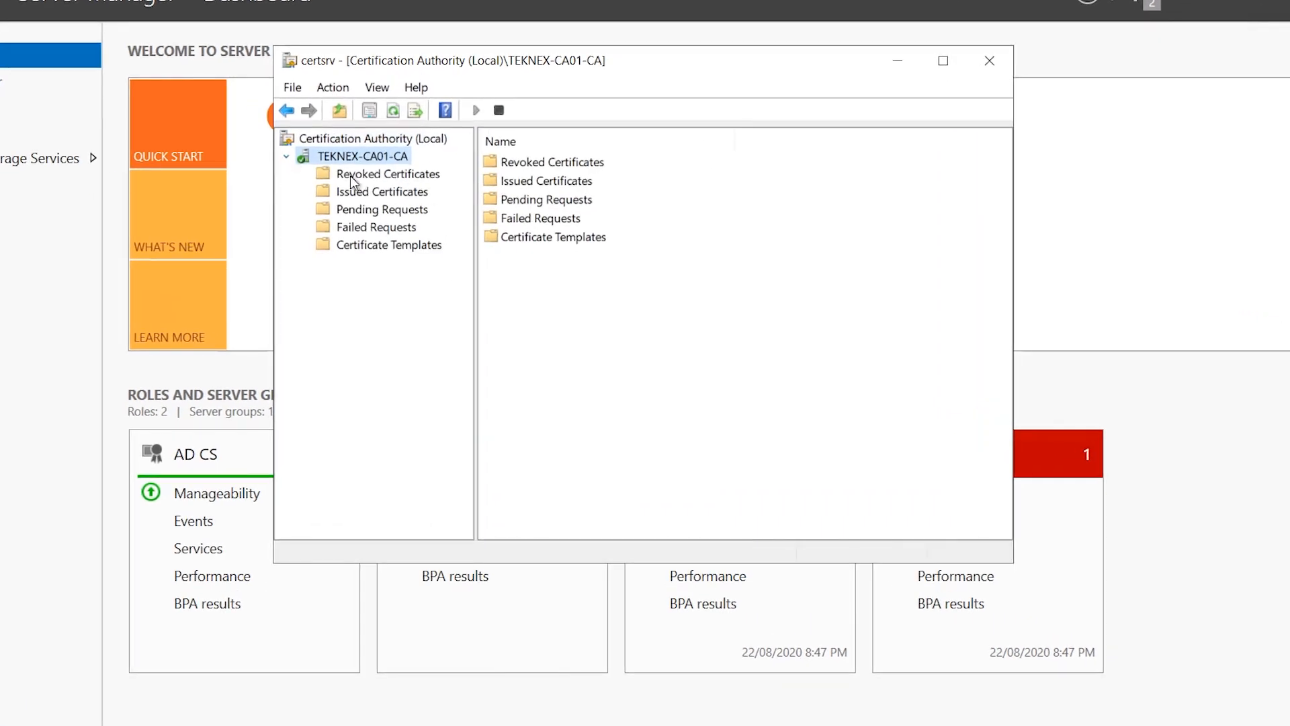
click(391, 246)
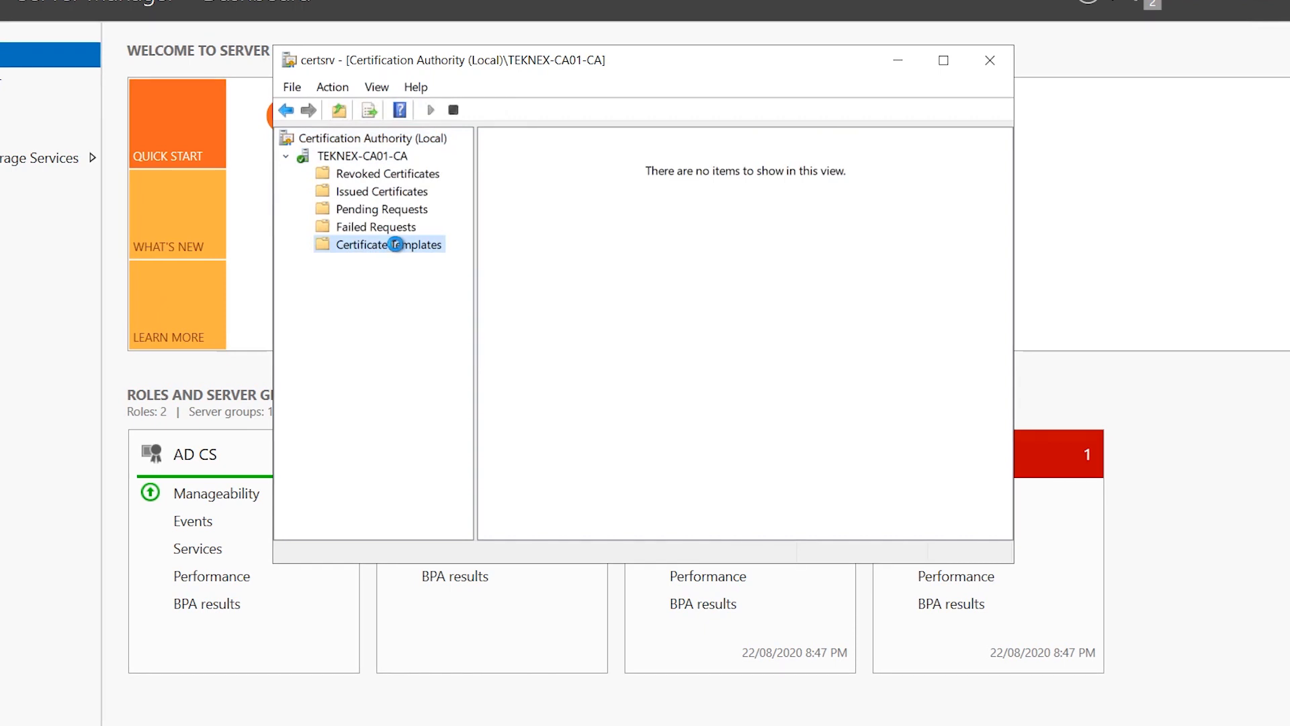
right_click(390, 246)
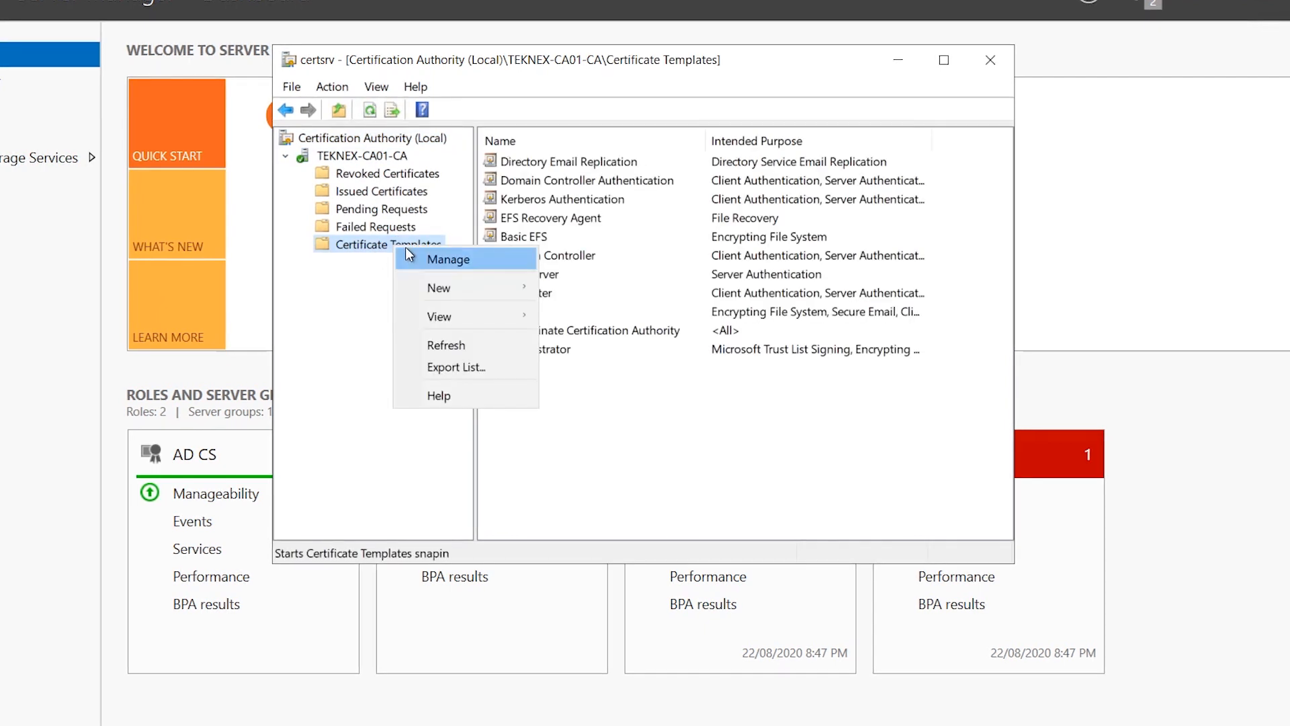
Open the Certificate Templates Console via Manage and locate the Workstation Authentication template
click(447, 258)
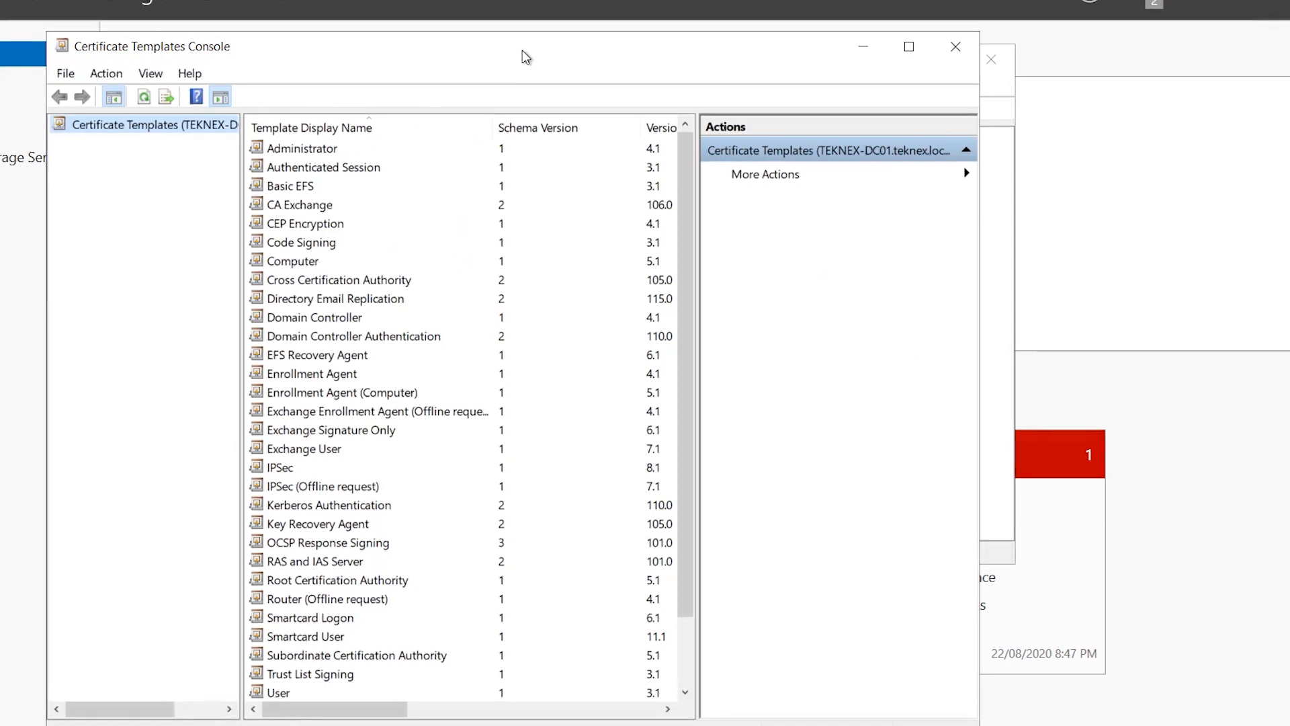
drag(568, 40, 616, 23)
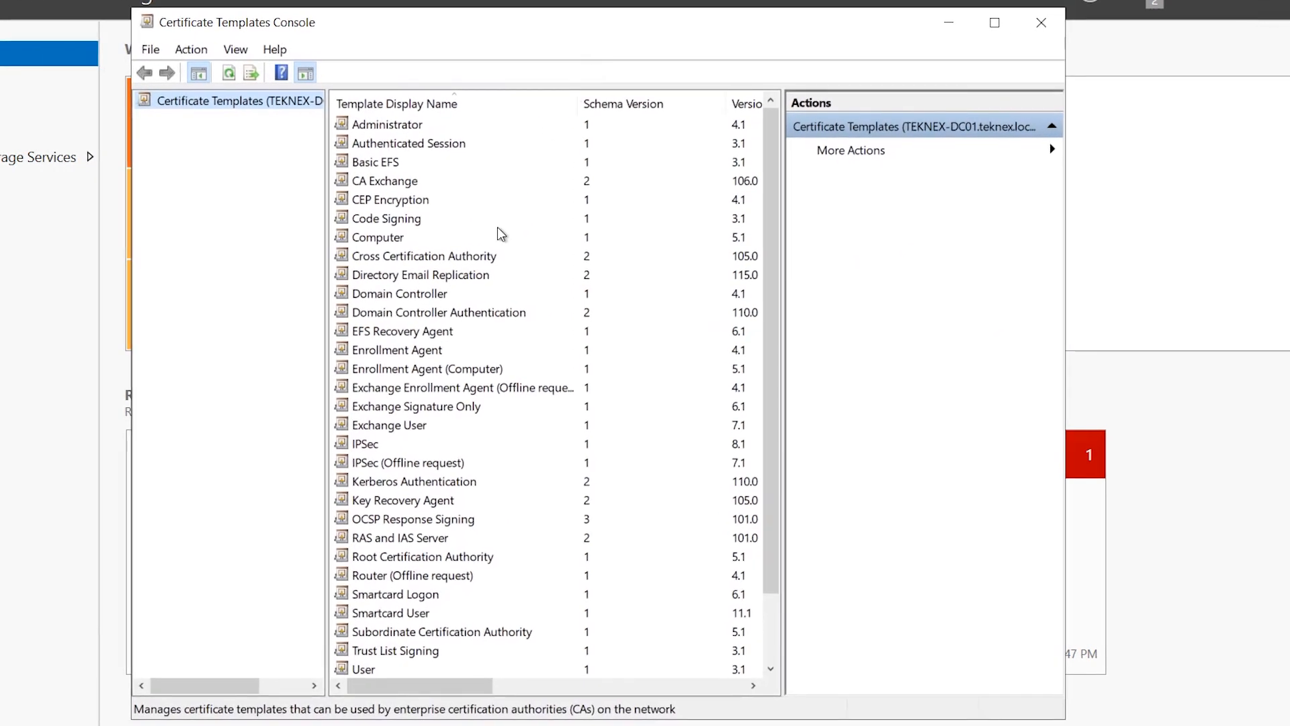
scroll(501, 235, down, 2)
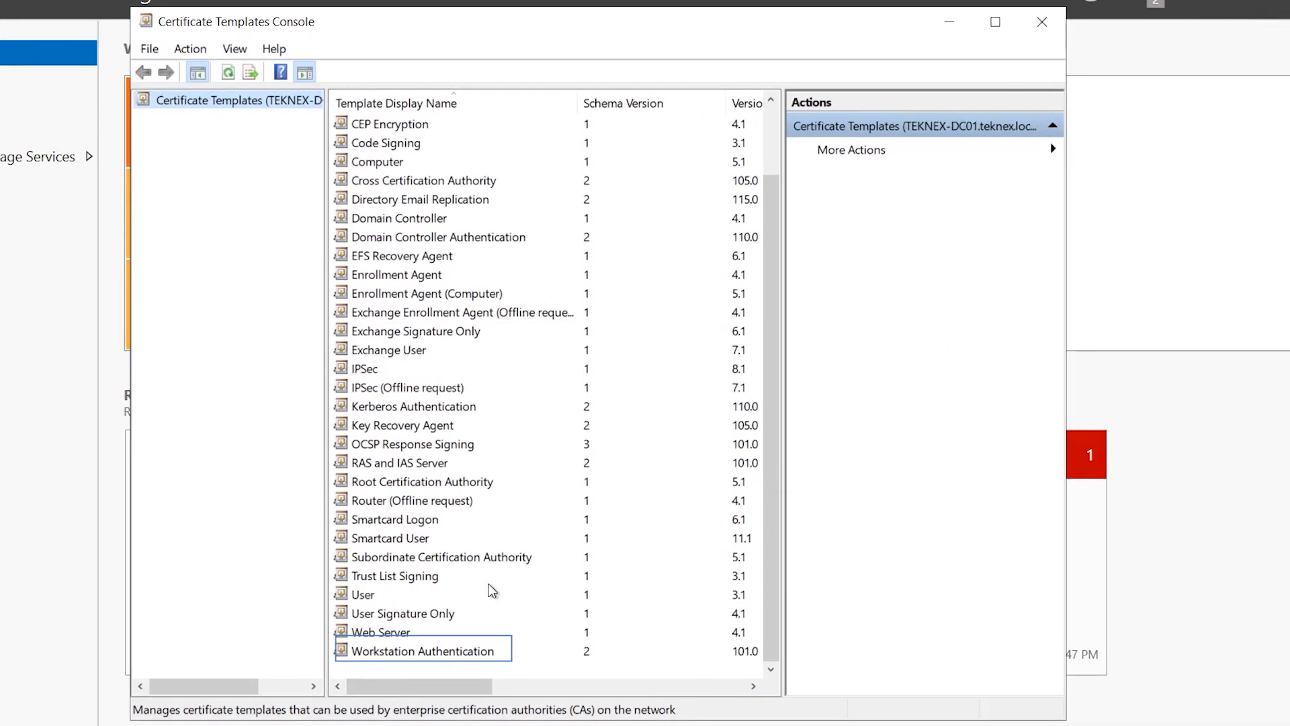
click(455, 657)
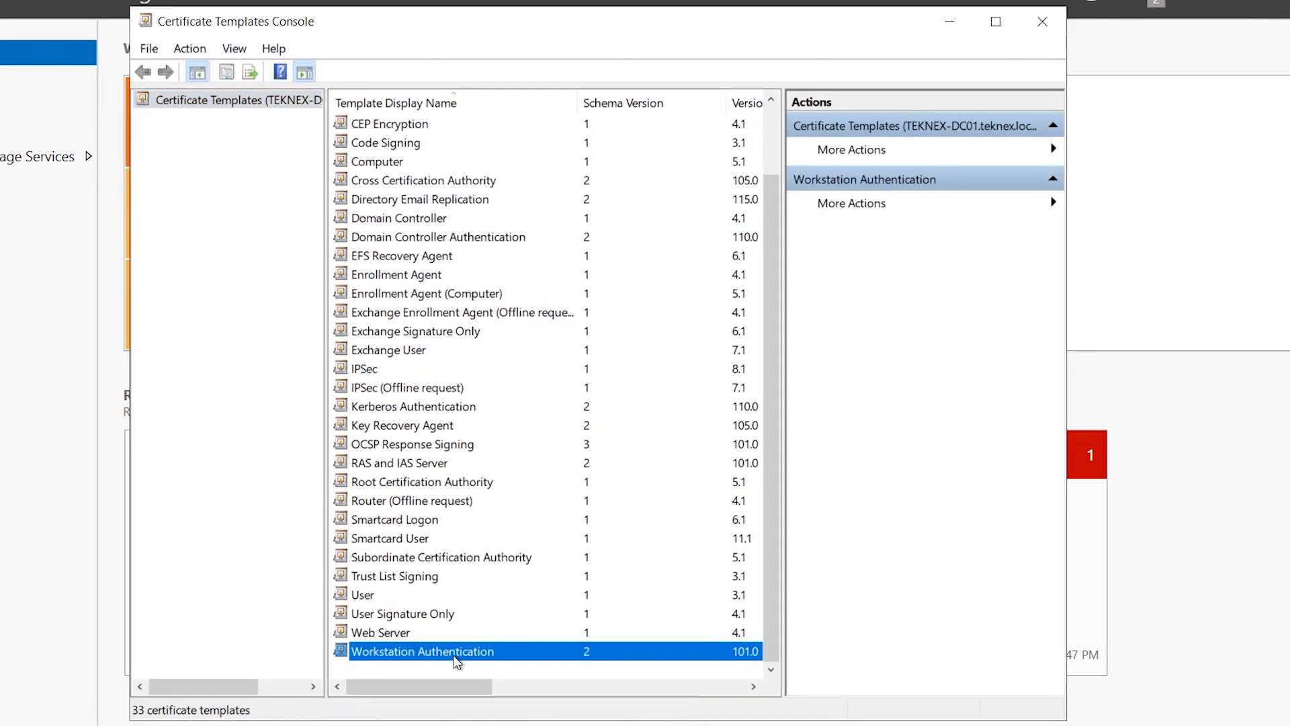
right_click(473, 650)
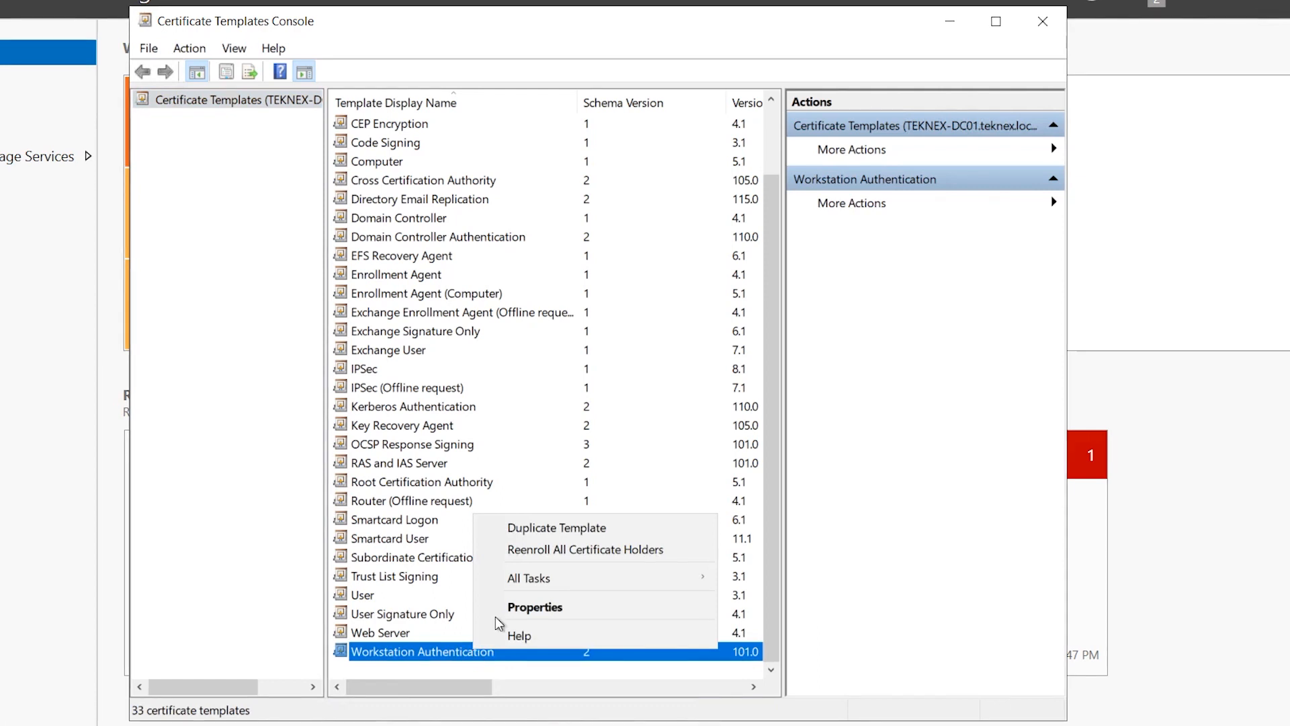
Duplicate Workstation Authentication and name the new template CM Client Certificate
click(564, 527)
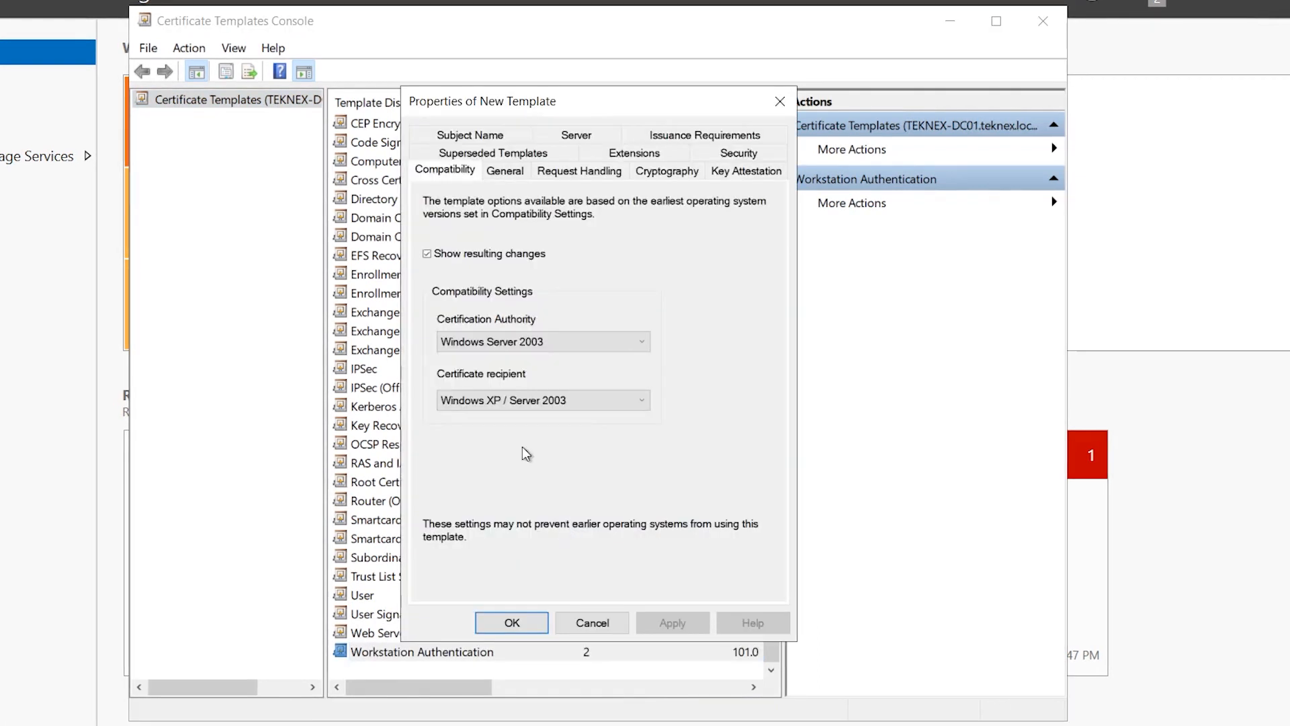
drag(617, 105, 623, 82)
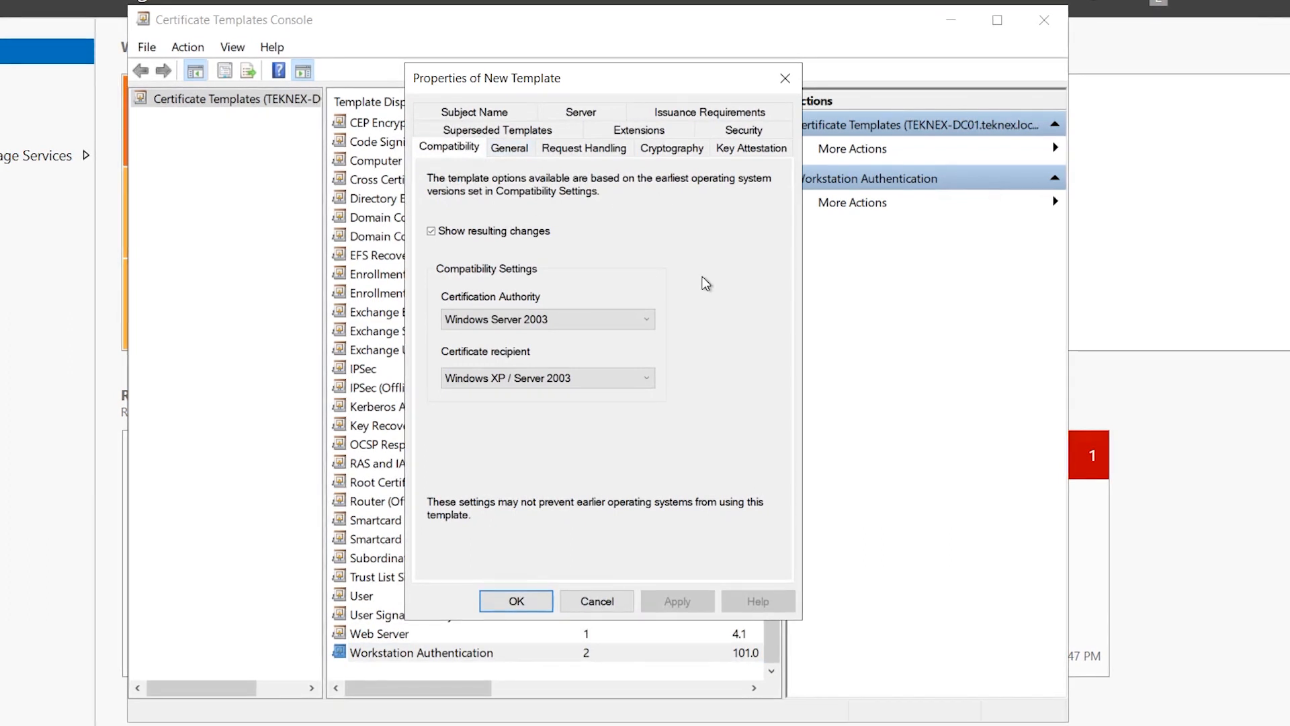
click(509, 148)
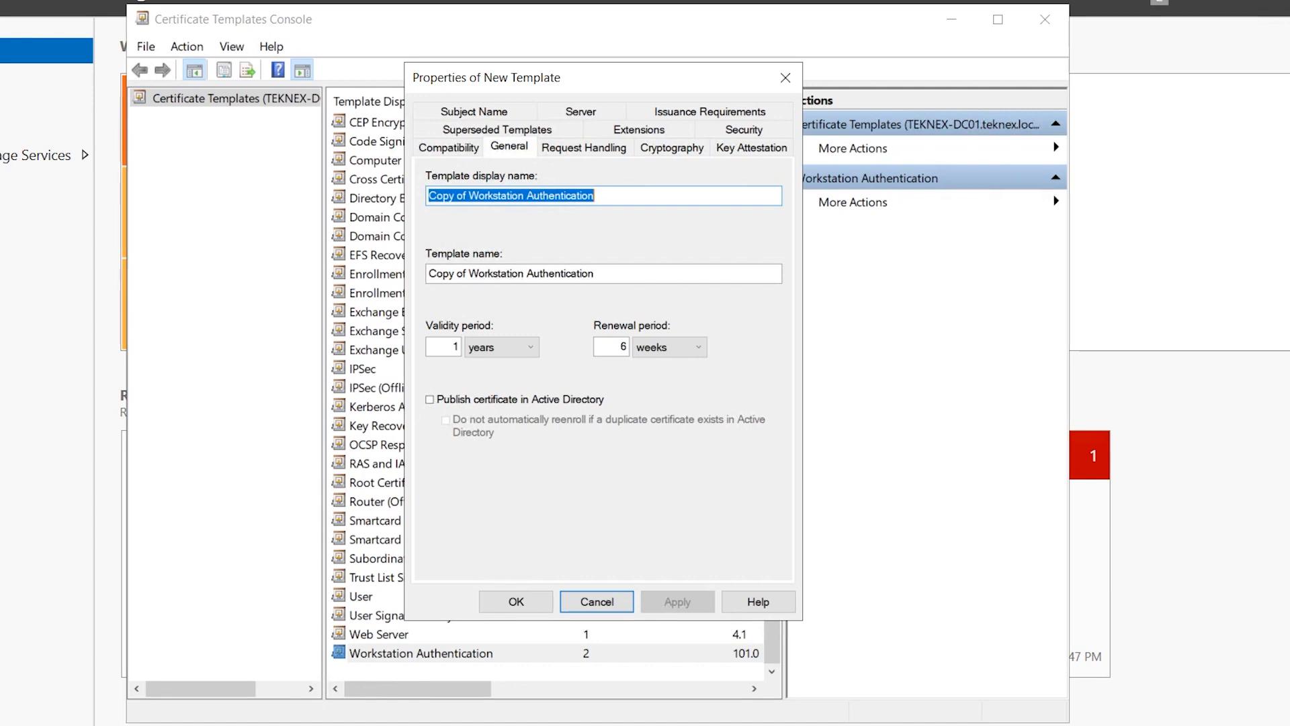
text(CM Client Certificate)
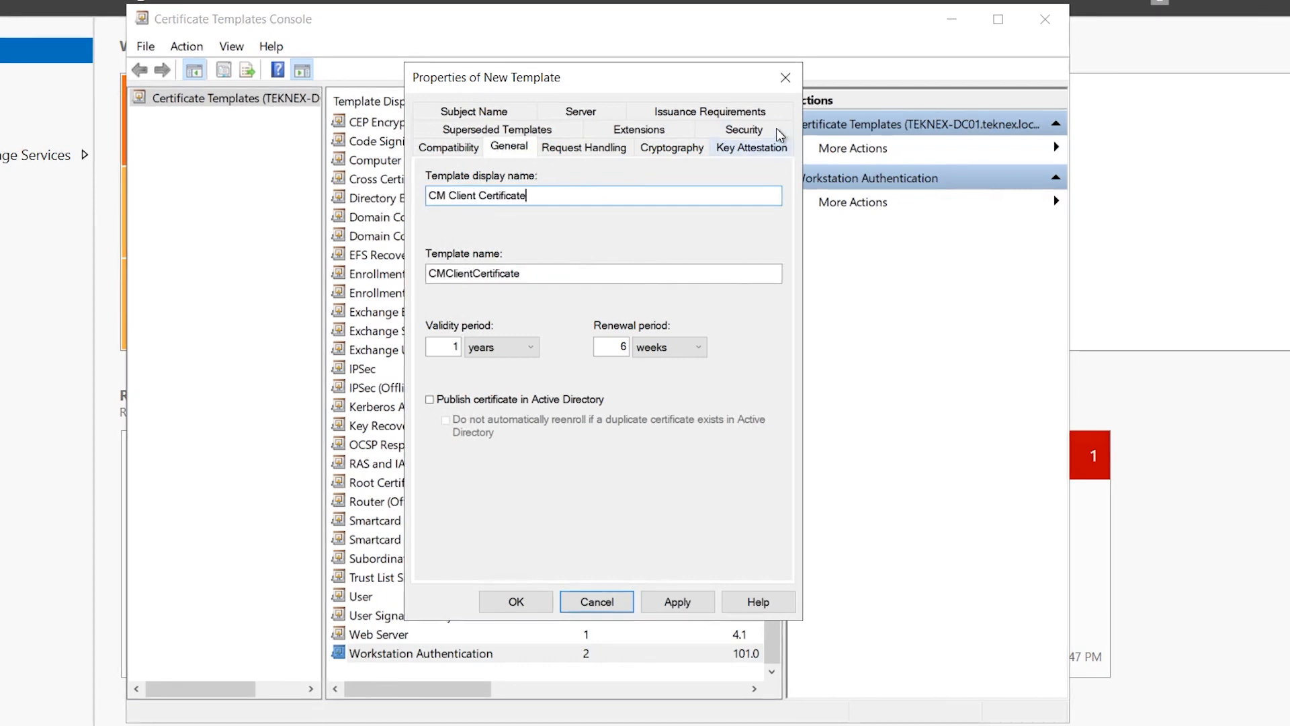
Grant Domain Computers Read, Enroll and Autoenroll on the template, then apply and save it
click(746, 131)
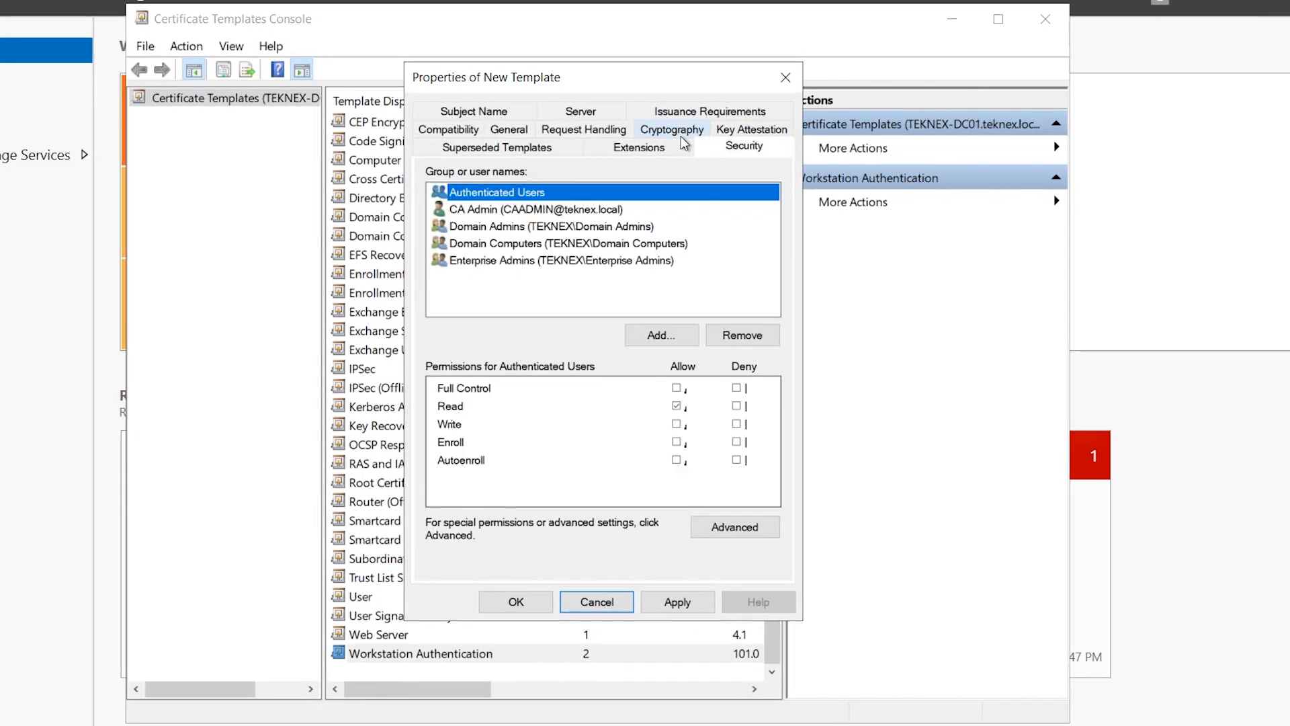
click(635, 243)
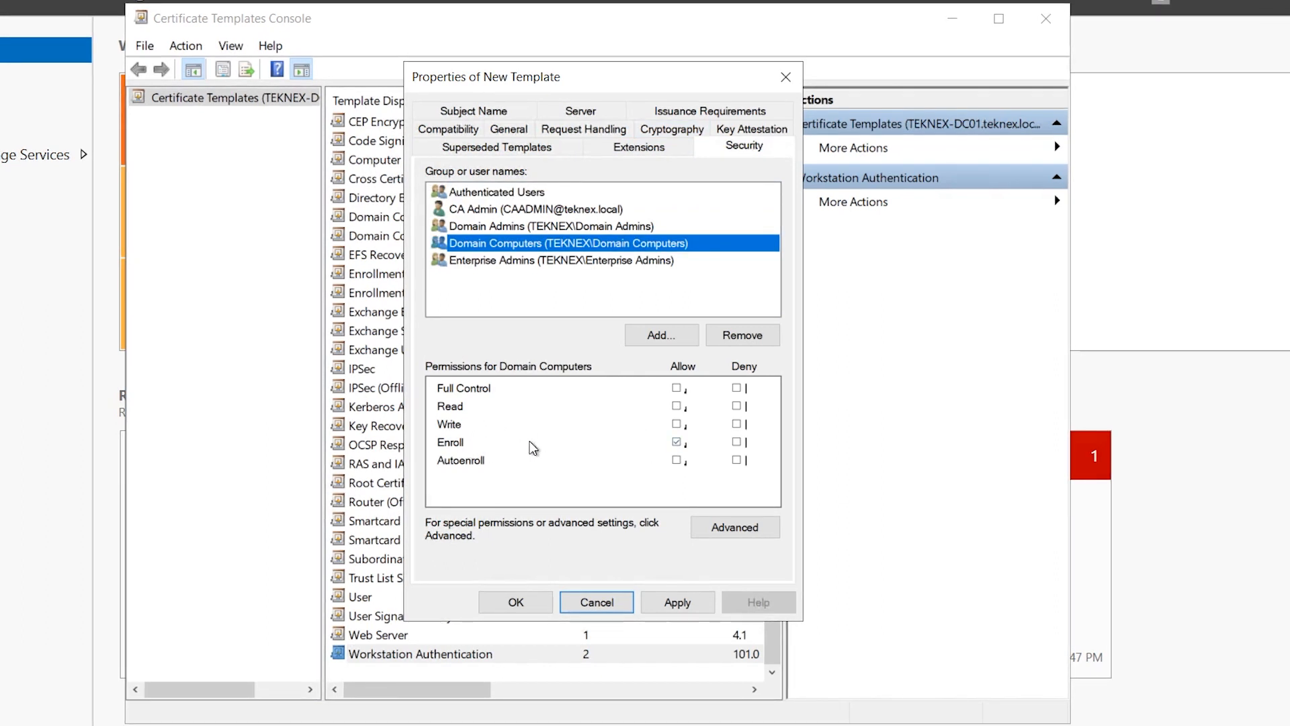
click(676, 443)
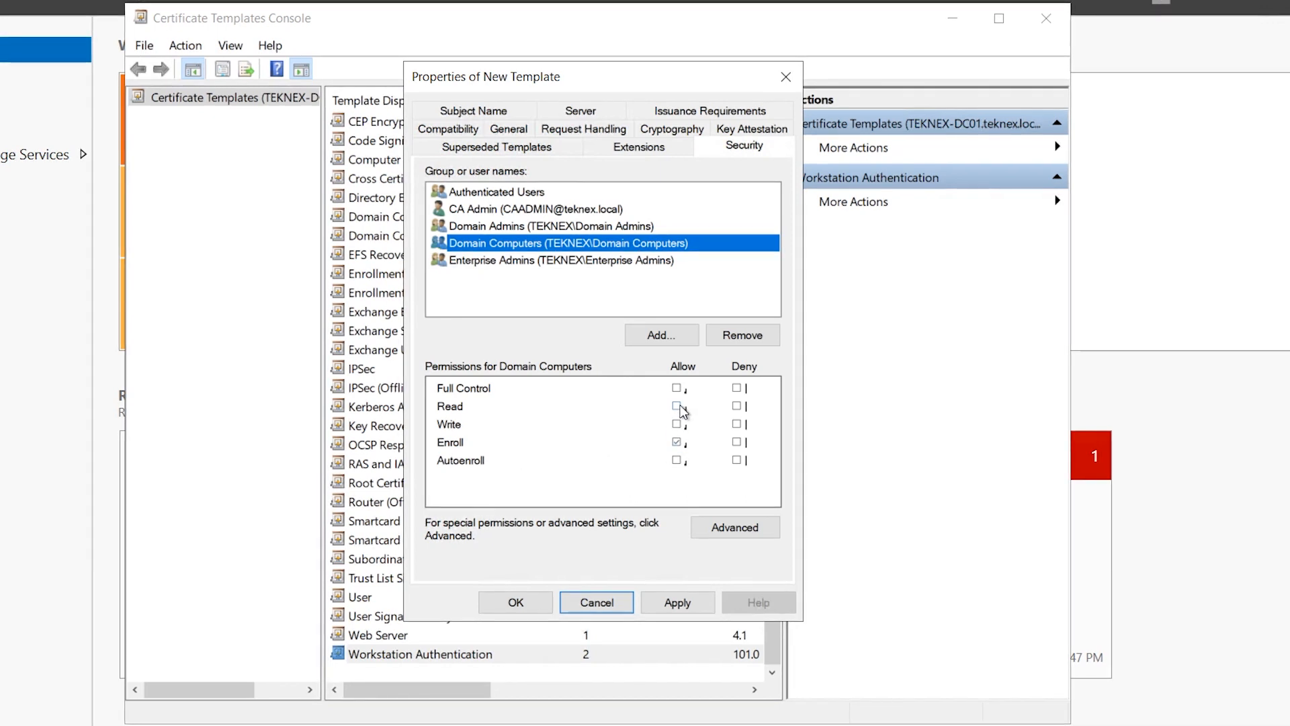
click(677, 407)
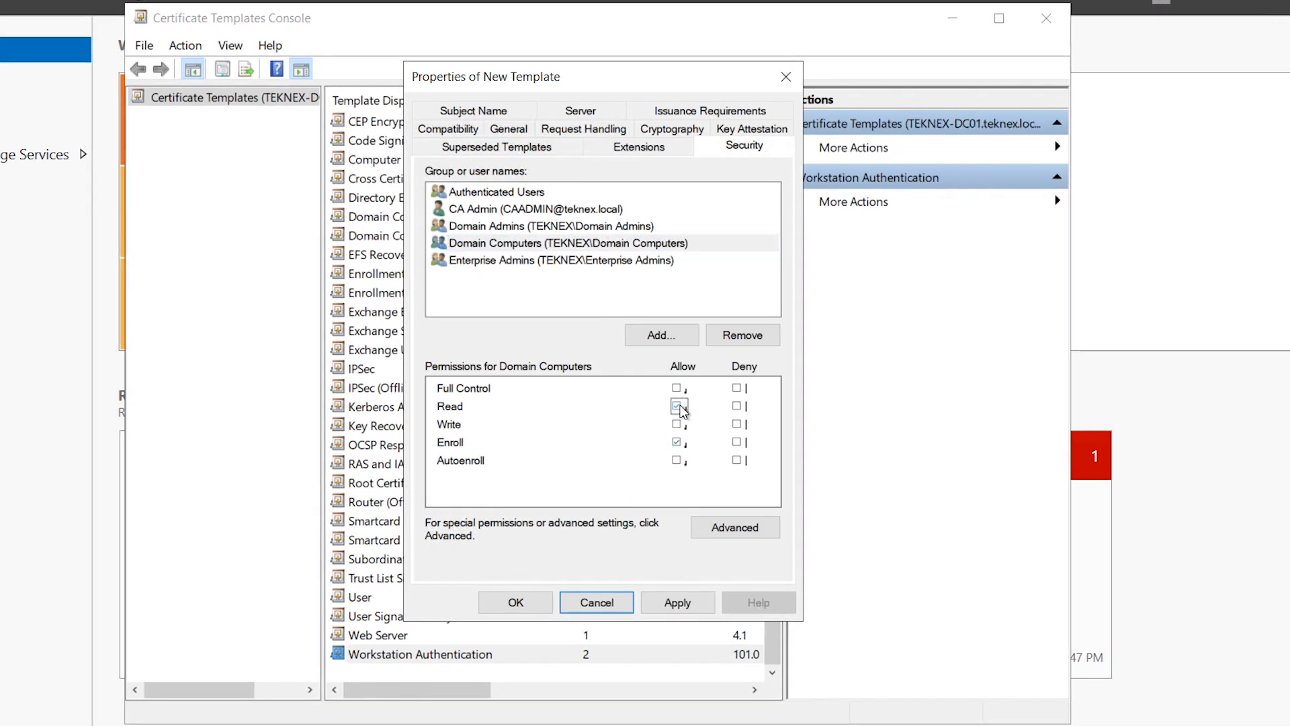
click(678, 461)
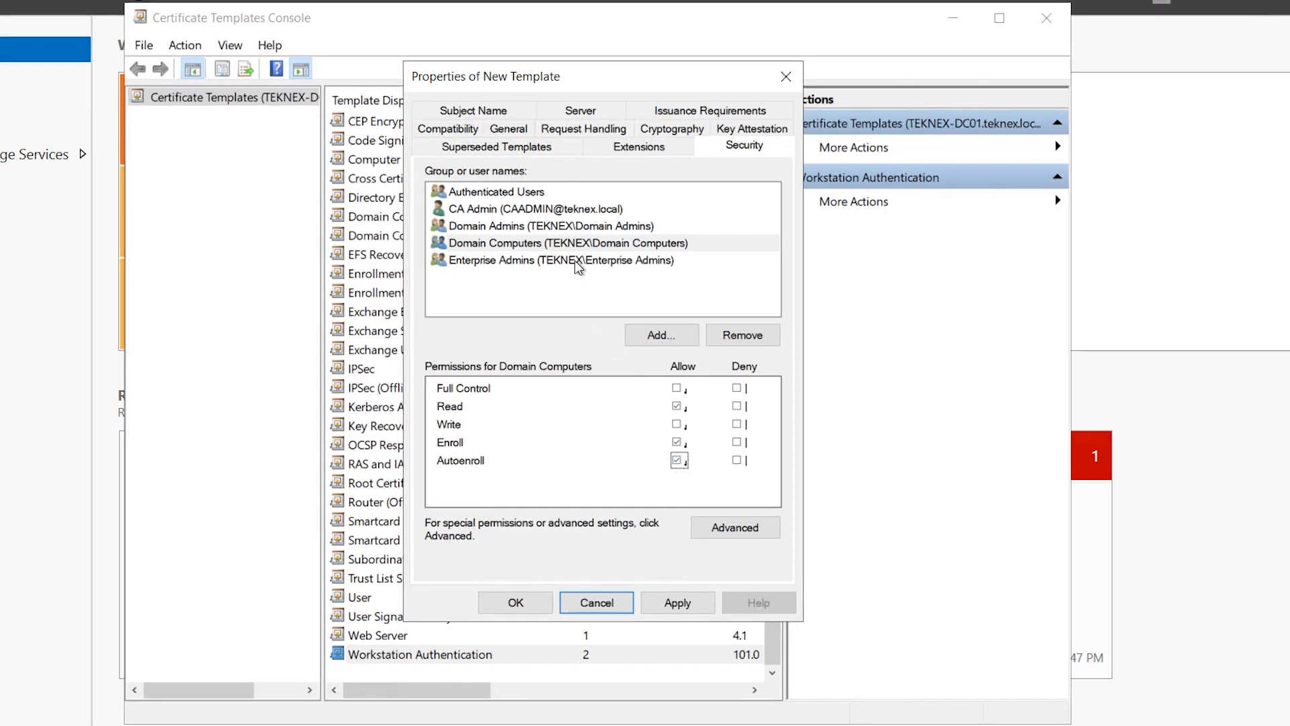
click(680, 605)
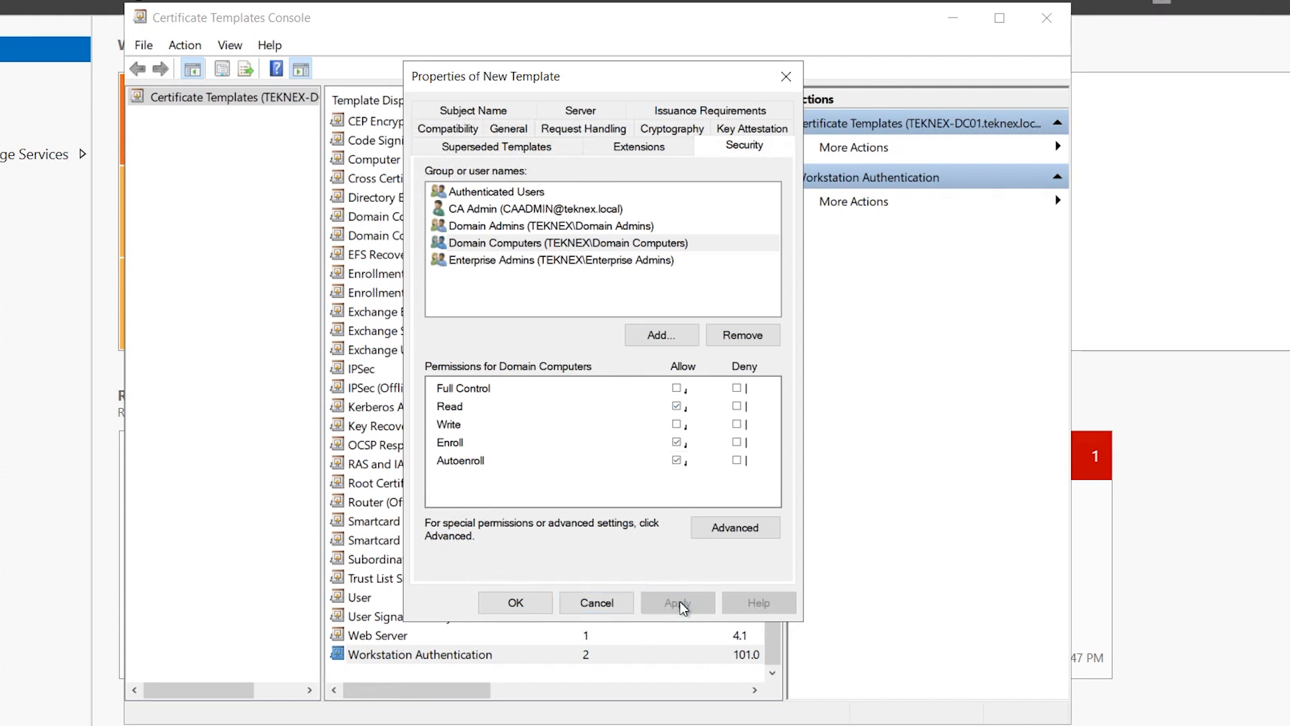
click(528, 601)
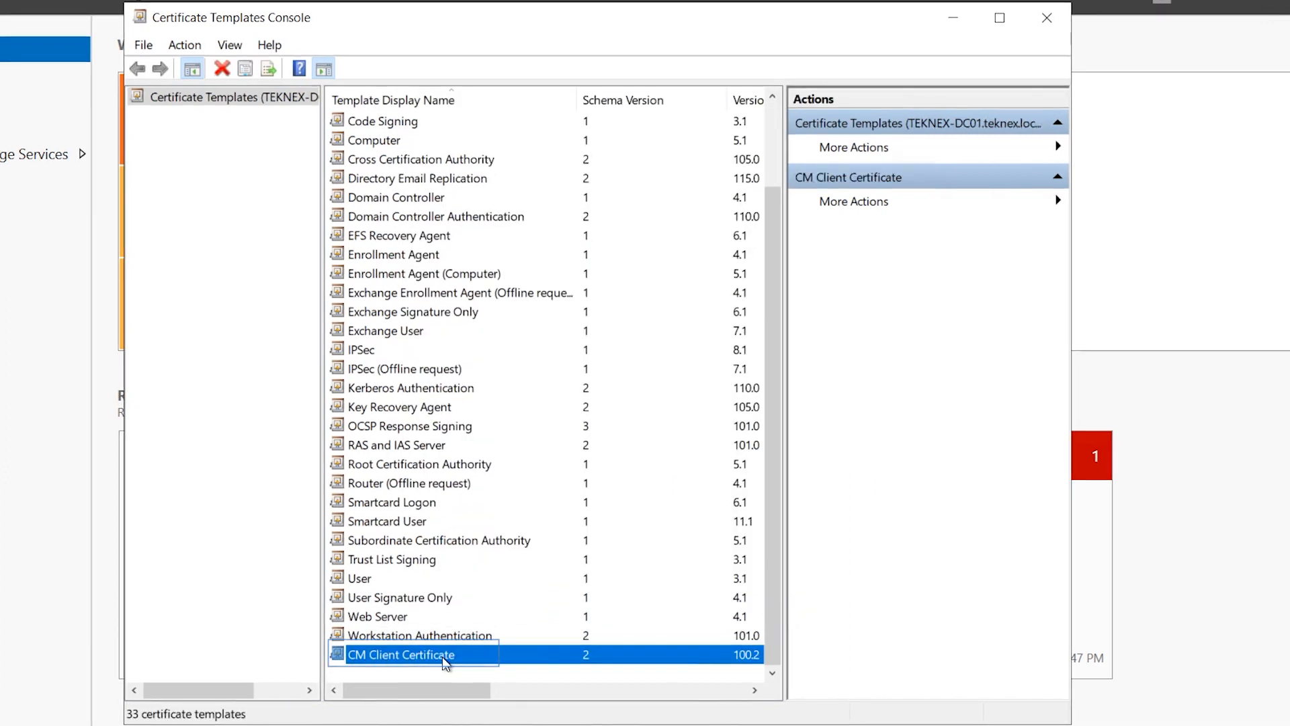
Duplicate Workstation Authentication again and name the copy CM DP Certificate
click(462, 637)
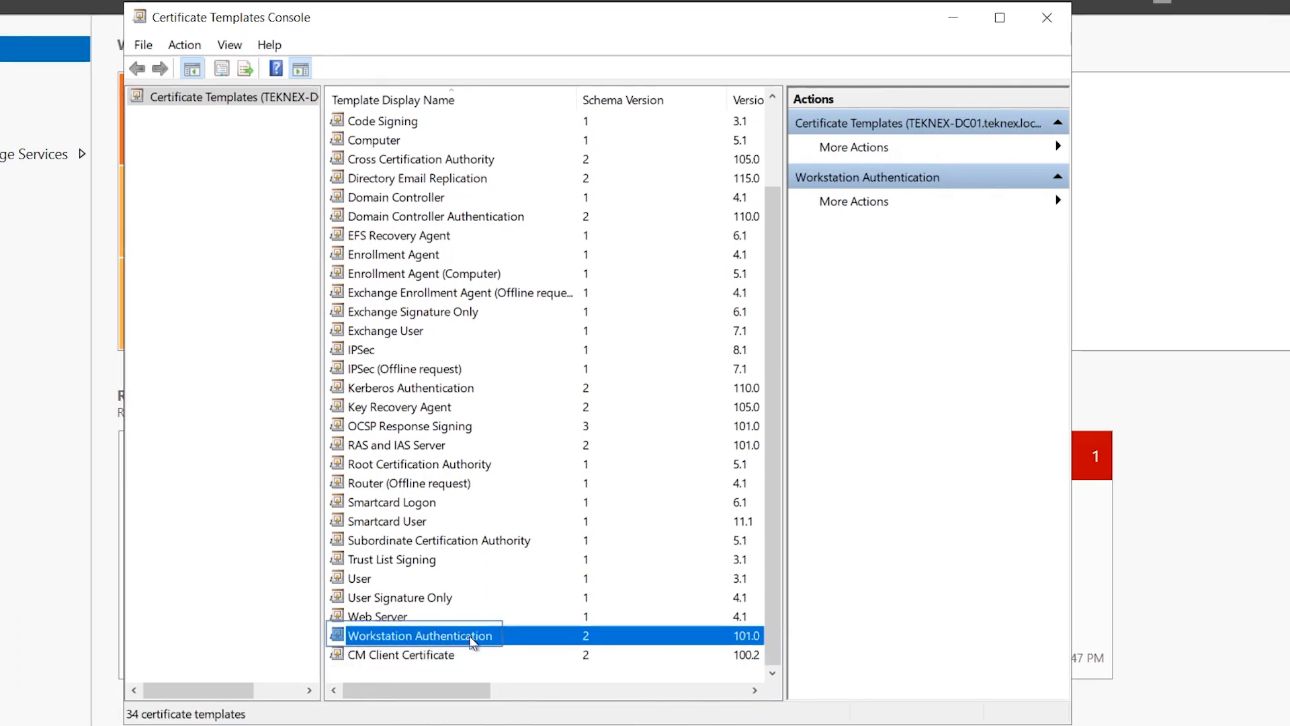
right_click(467, 637)
click(546, 514)
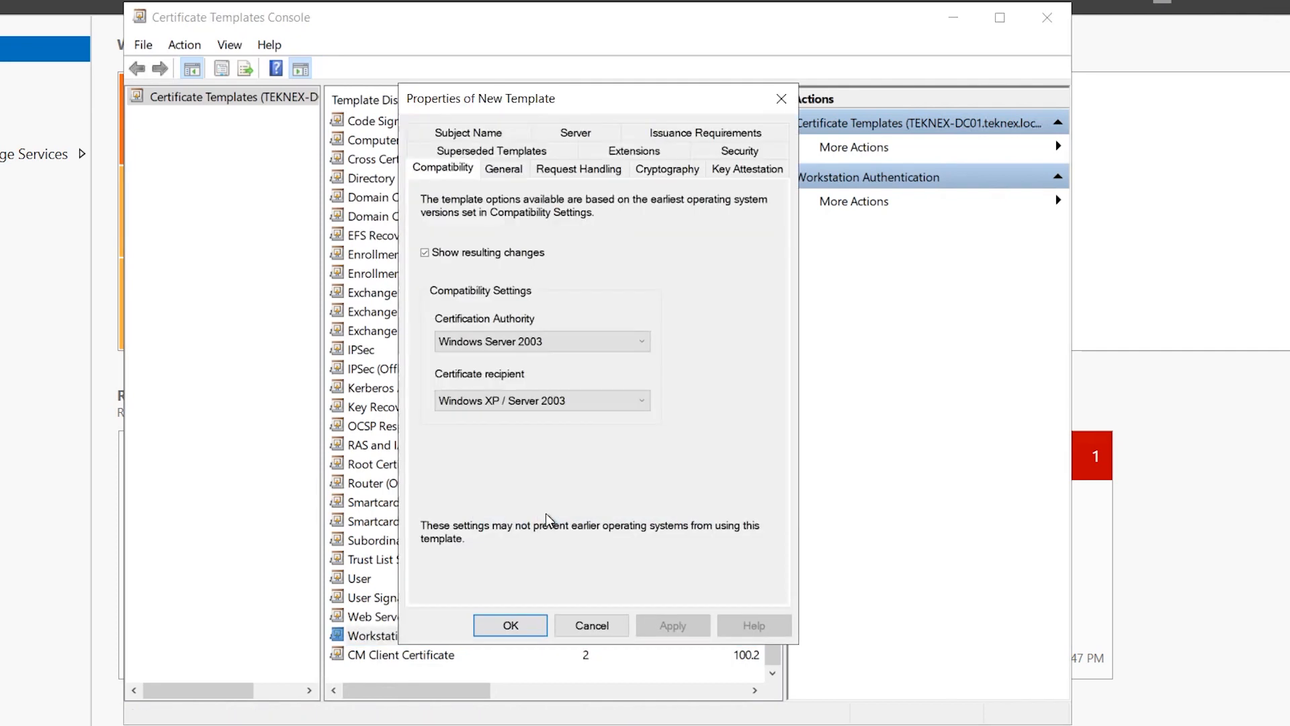
click(503, 170)
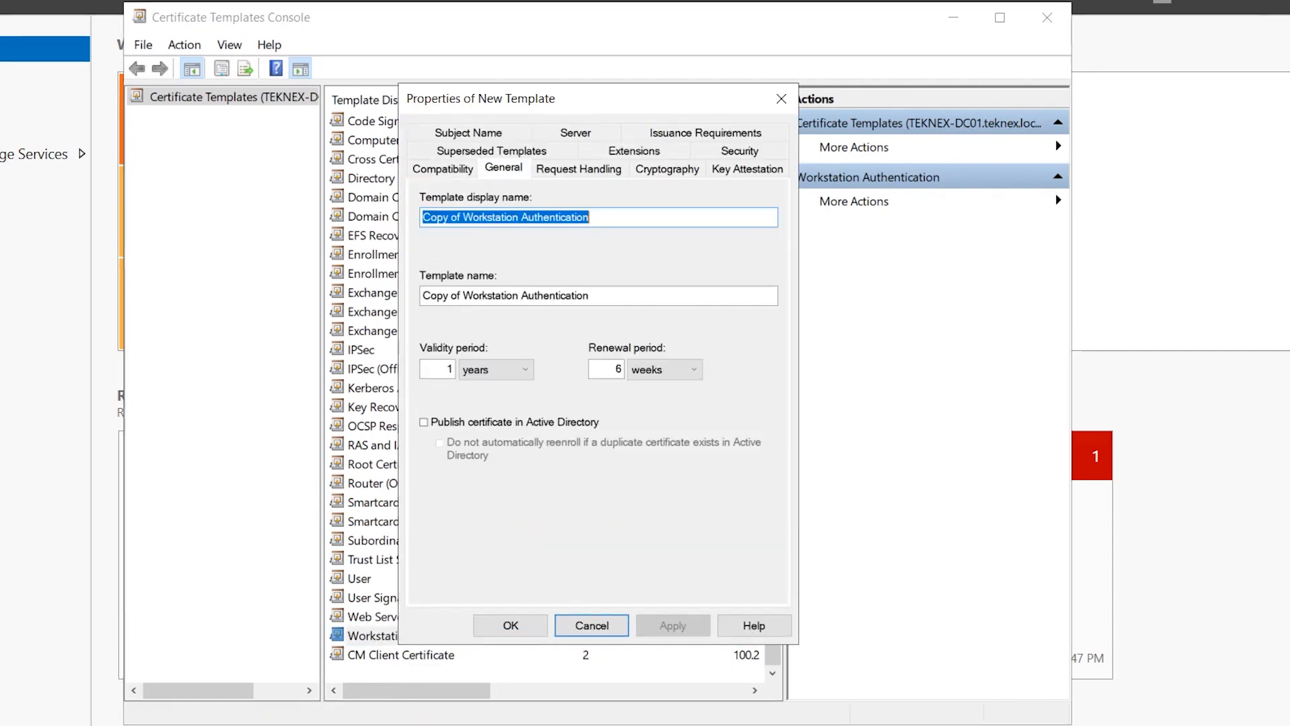
text(CM DP)
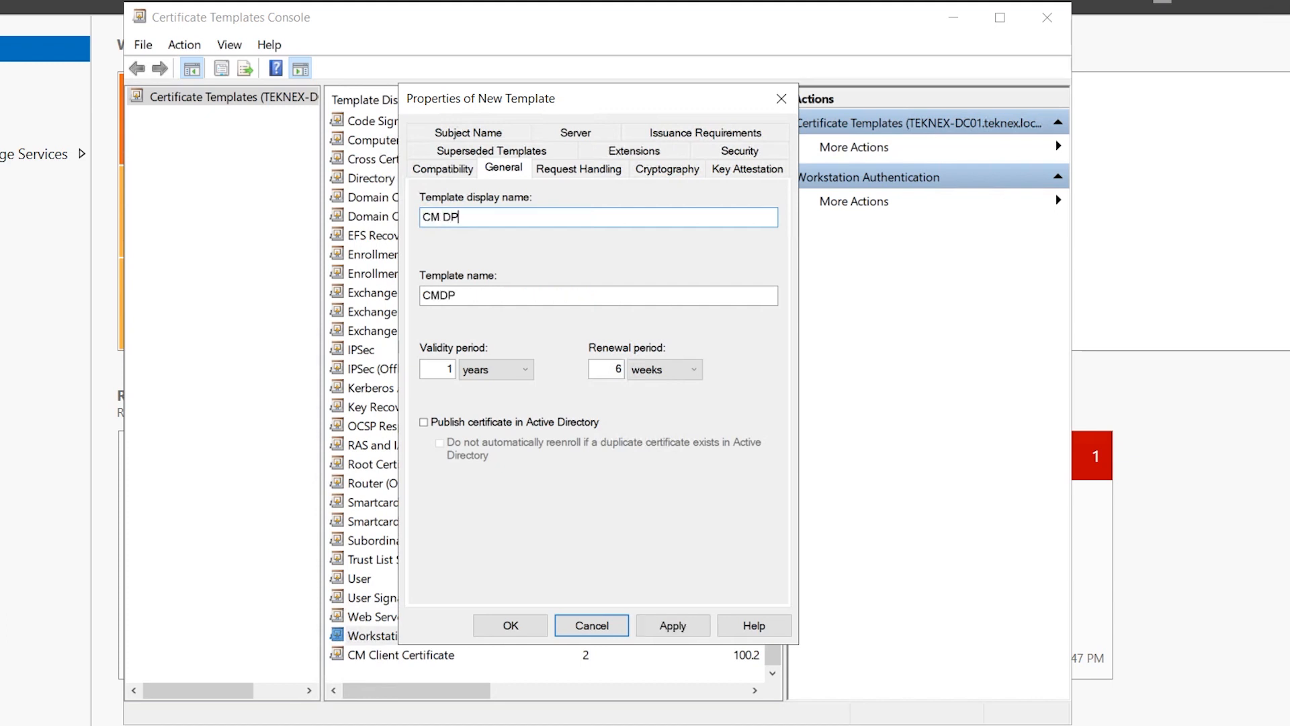
text( Certificate)
key(Tab)
key(Tab)
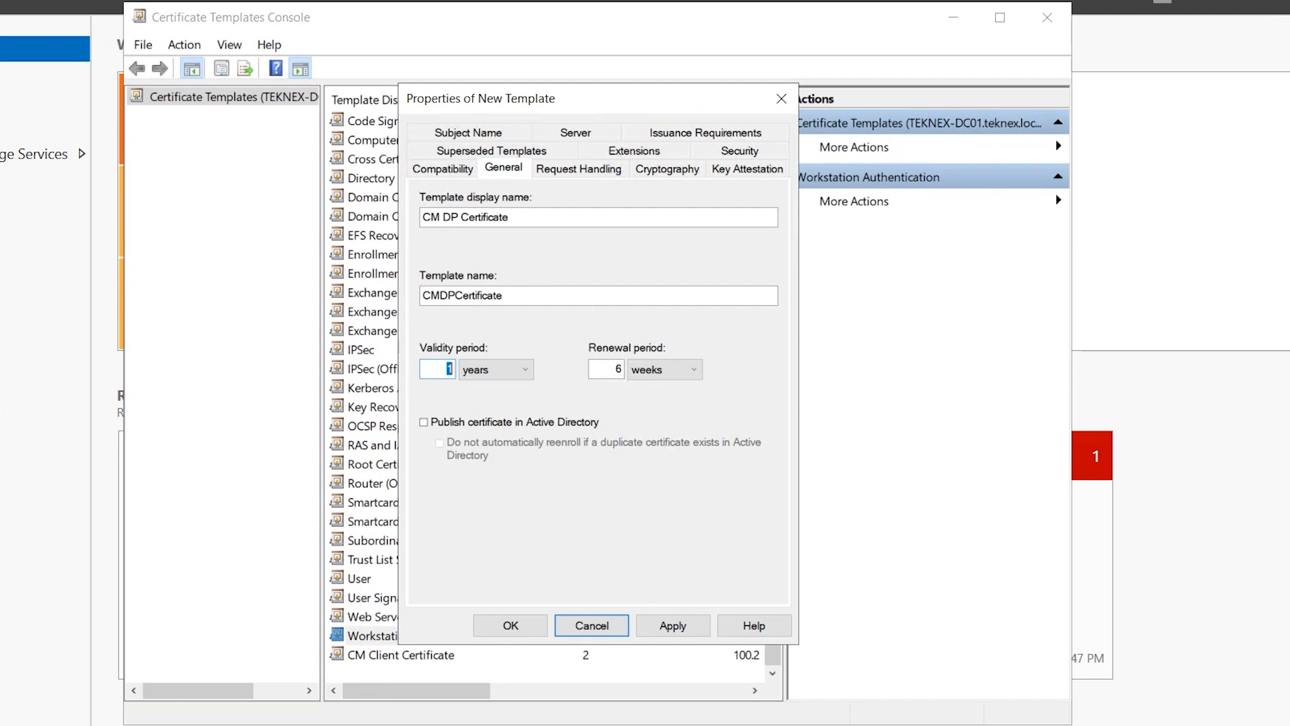
Allow the private key to be exported, then view the Domain Computers permissions
click(575, 172)
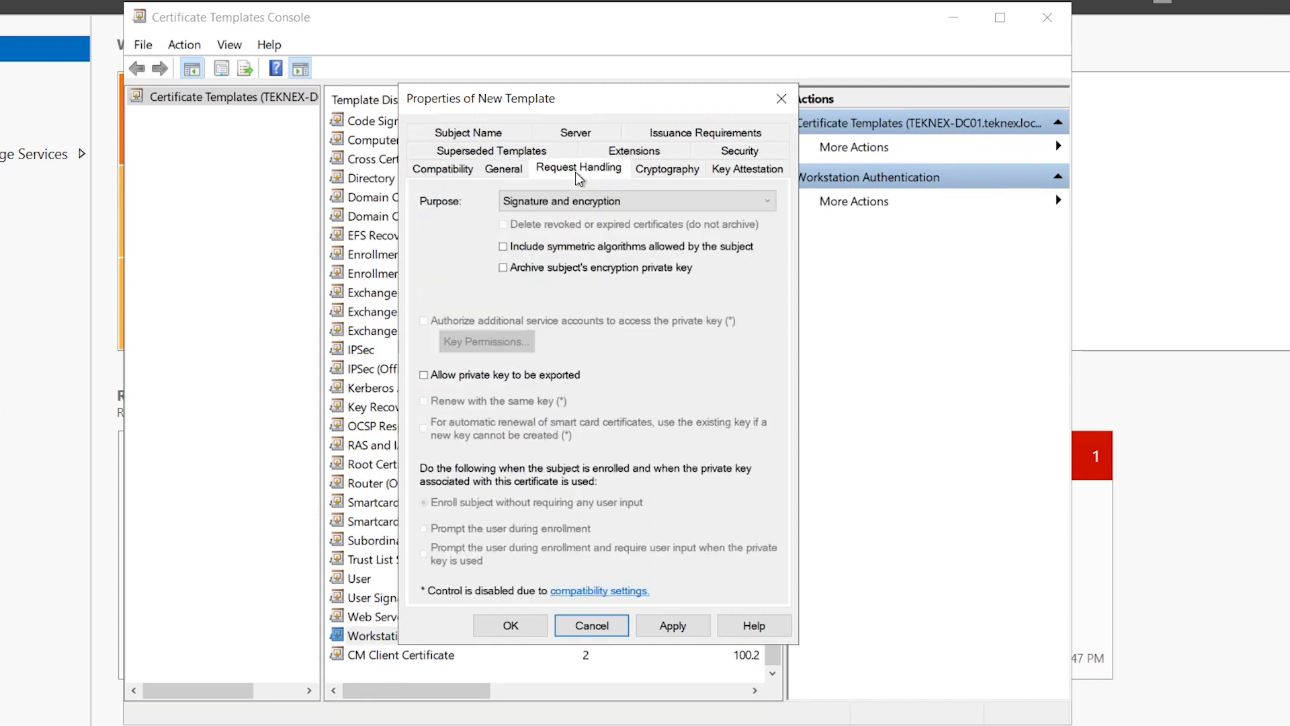
click(509, 378)
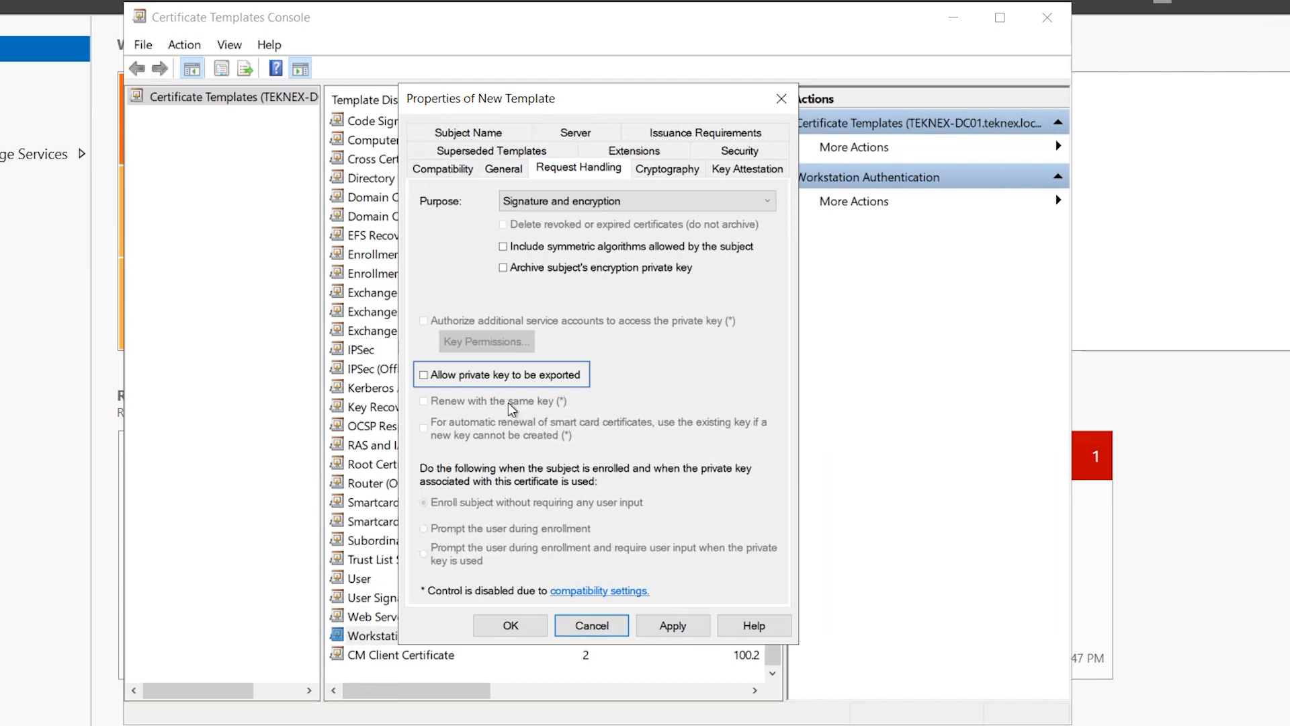
click(424, 374)
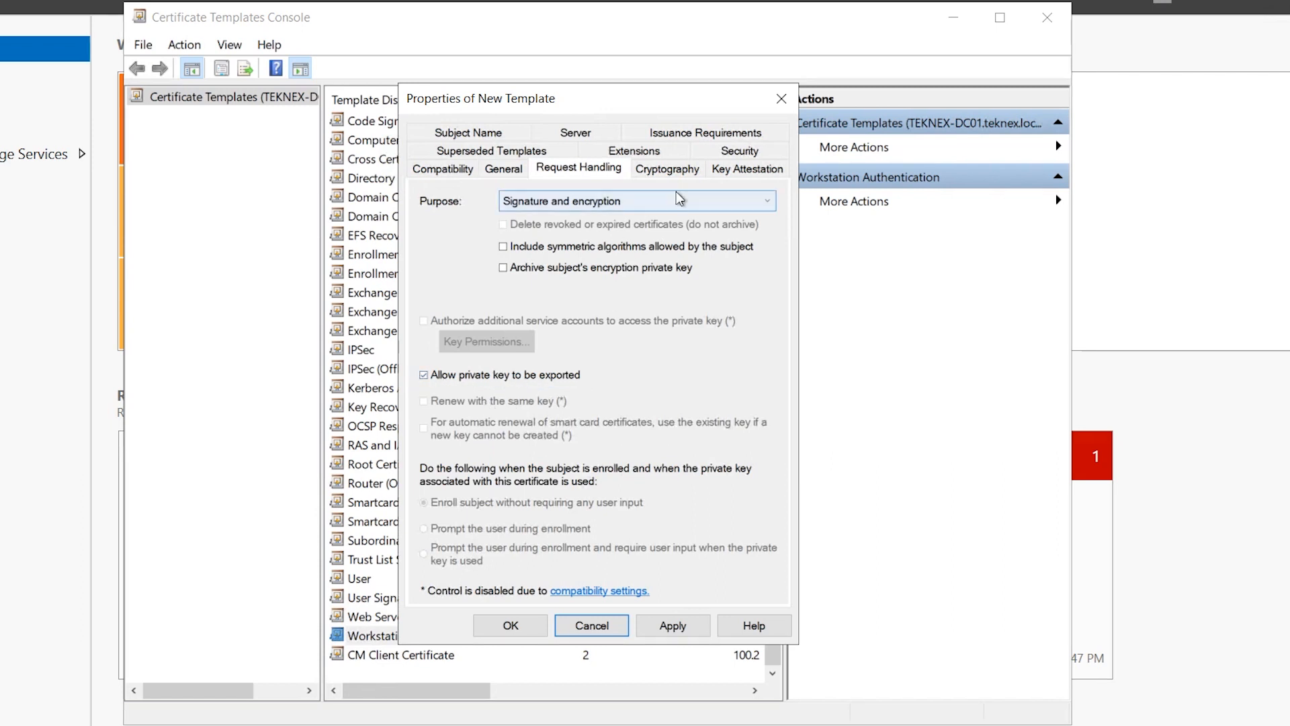
click(726, 153)
click(478, 266)
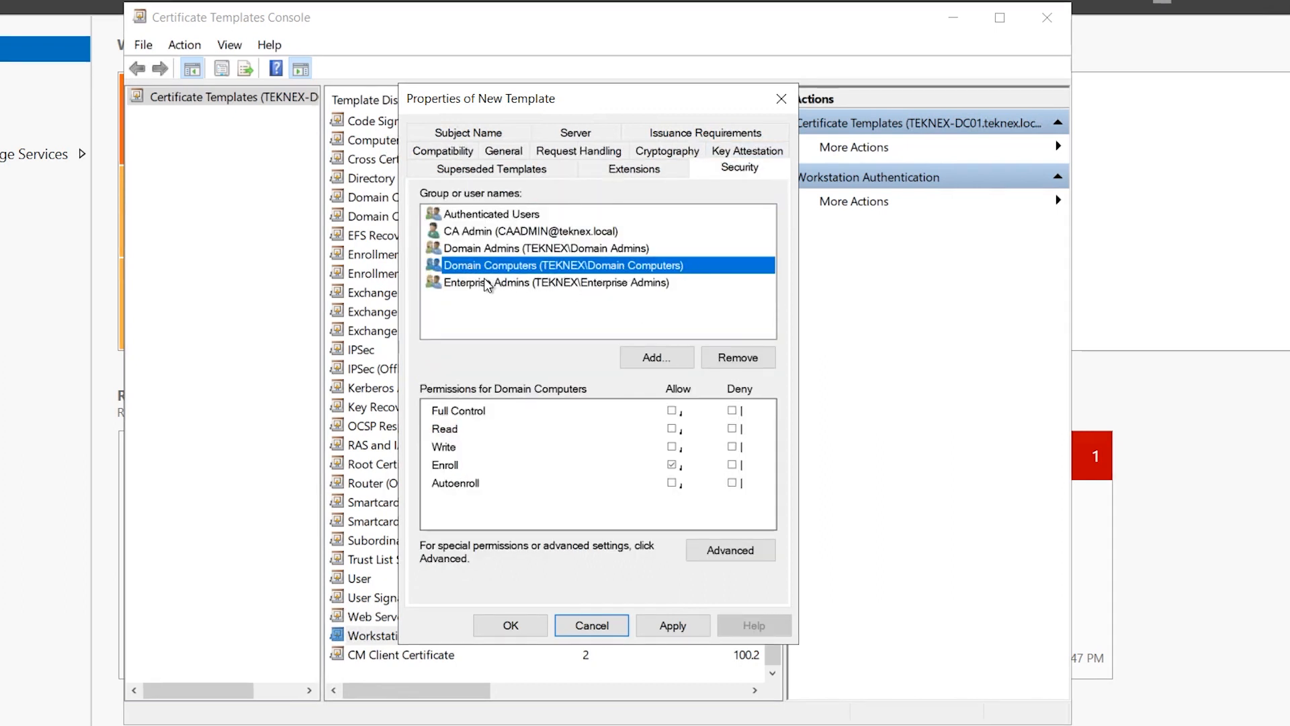
Remove Domain Computers and add the CM IIS Servers group with Enroll allowed
click(737, 359)
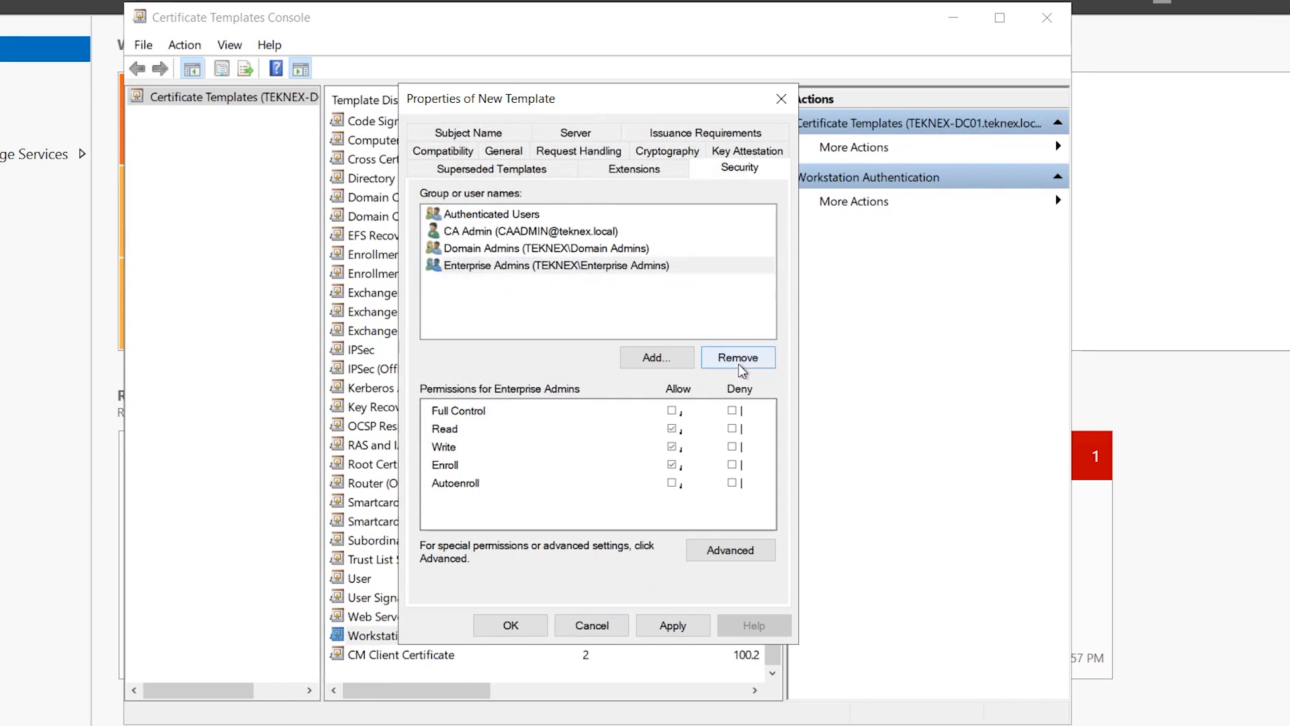
click(655, 357)
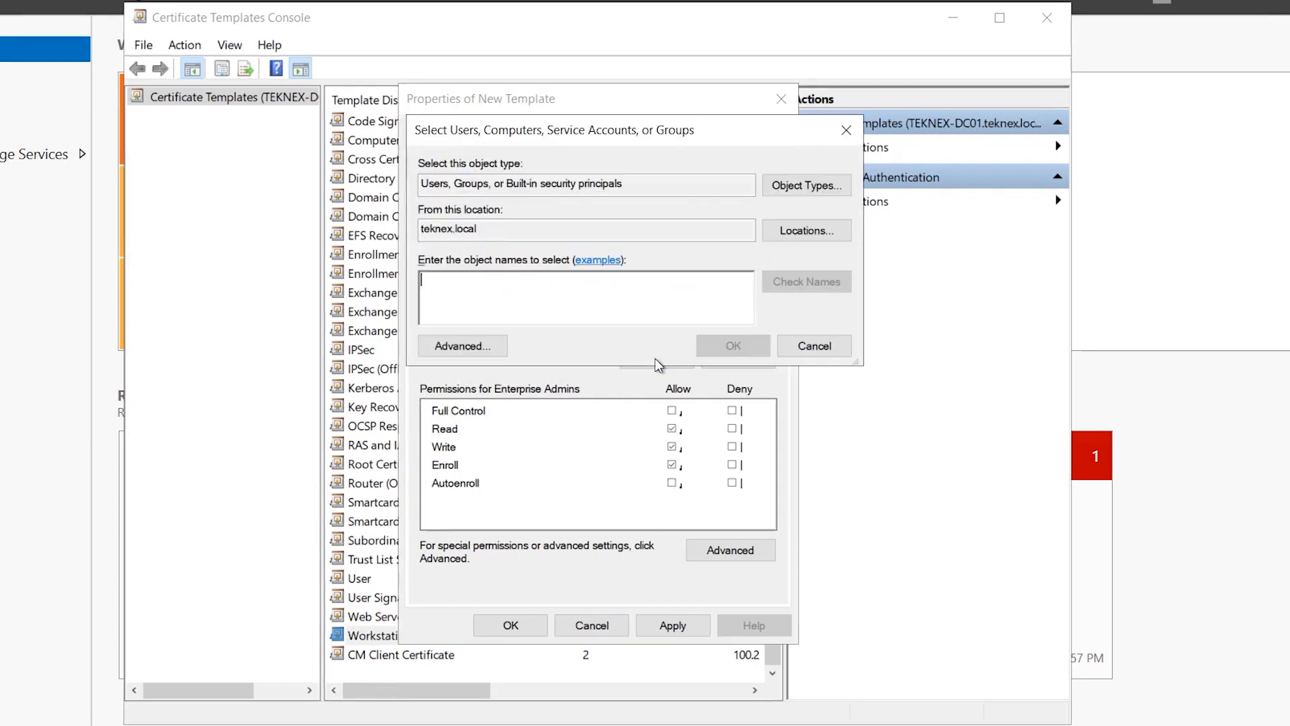
text(cm iis ser)
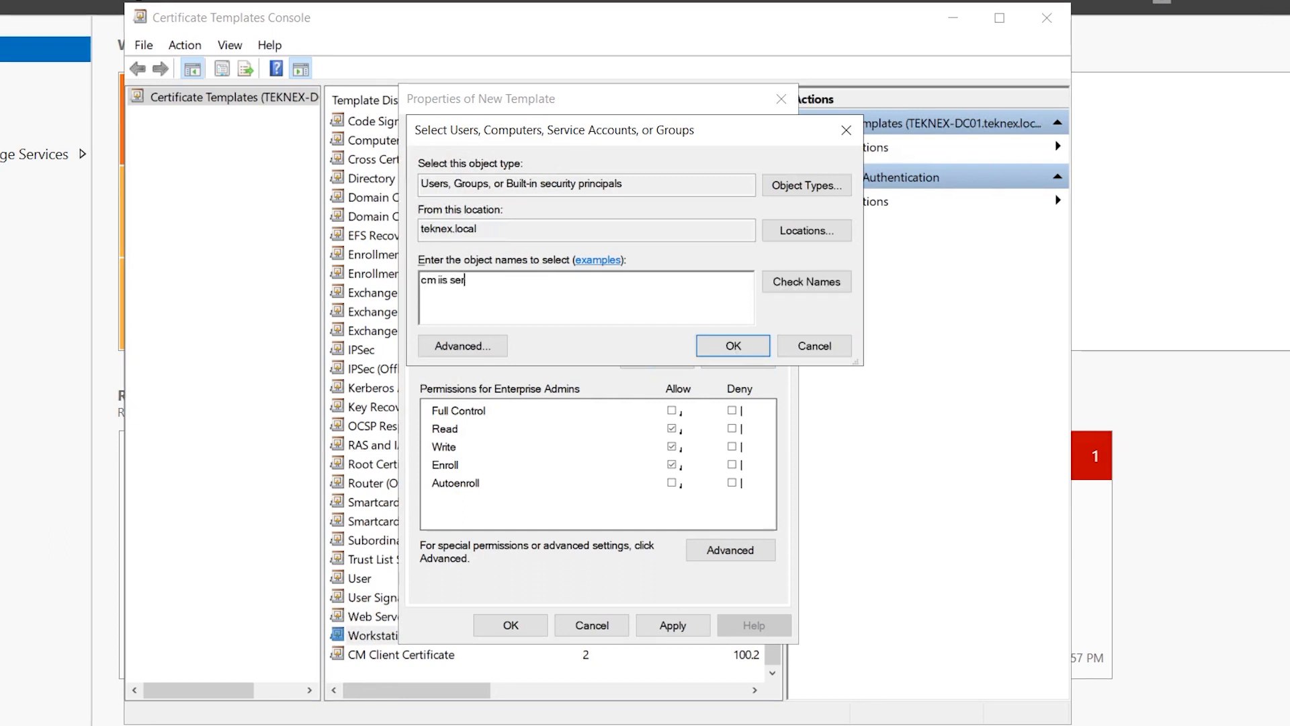
click(825, 284)
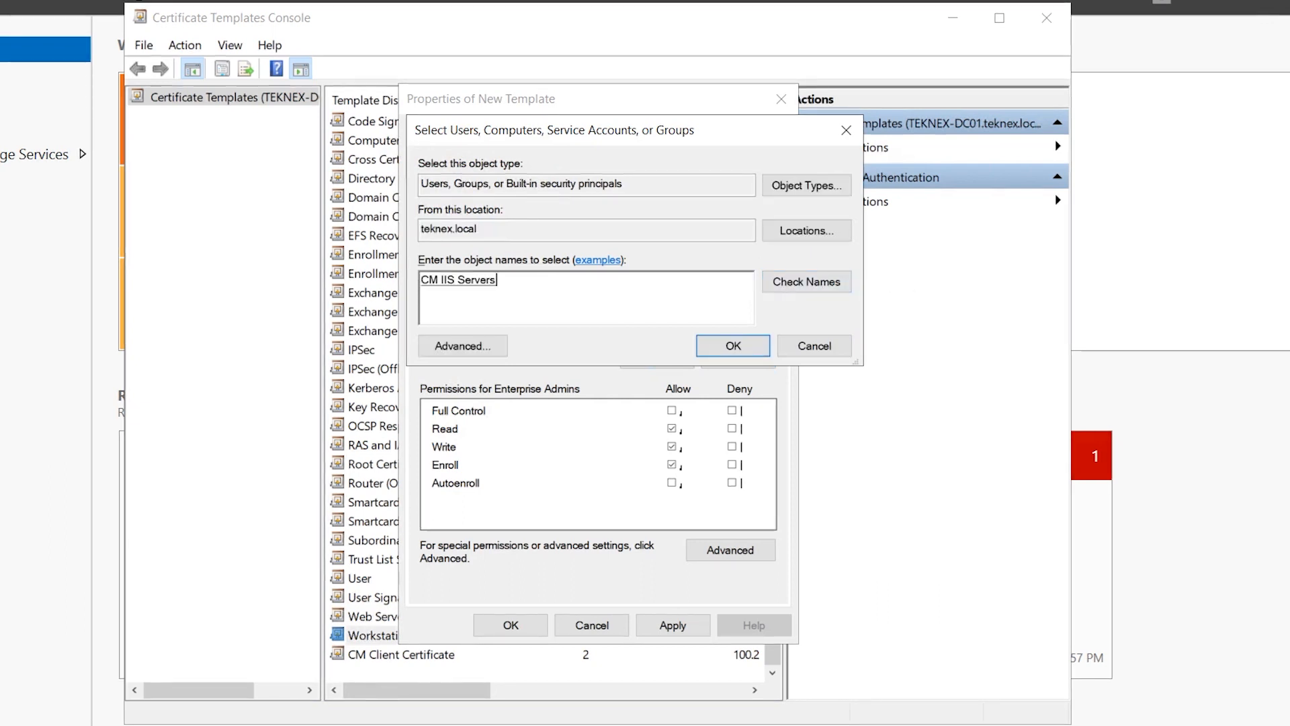
click(442, 278)
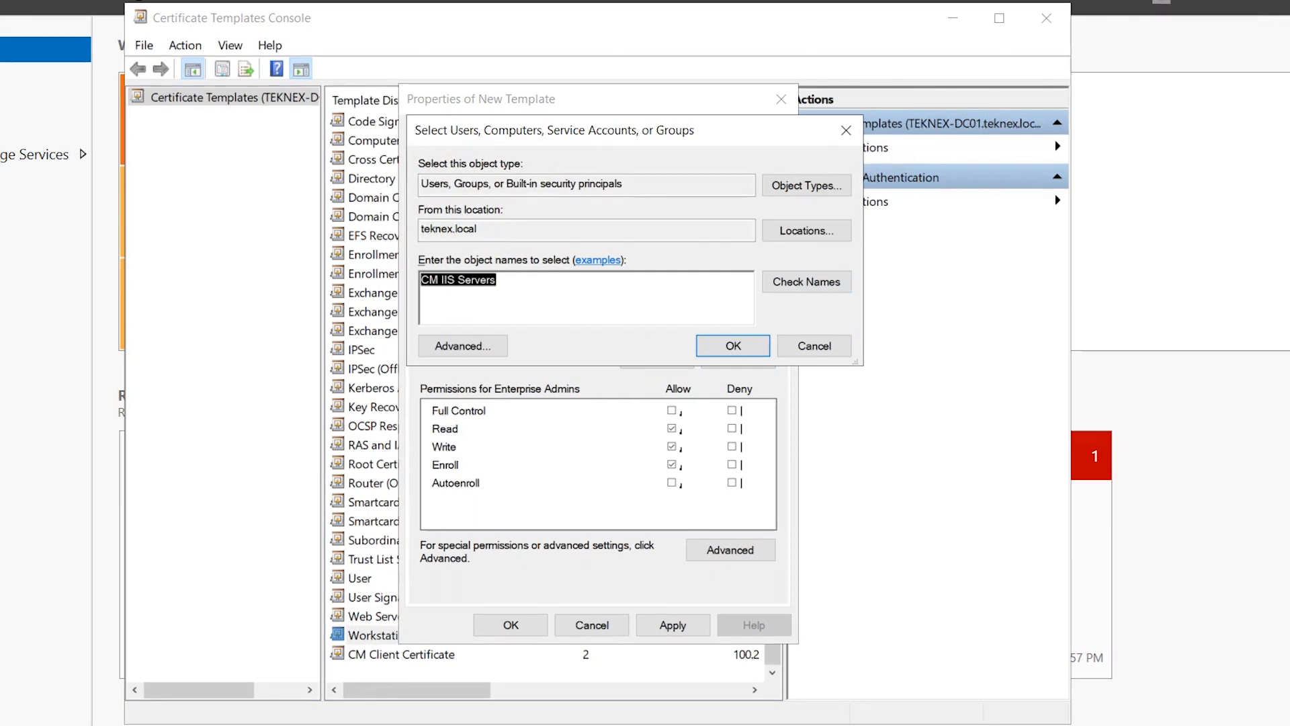
click(709, 344)
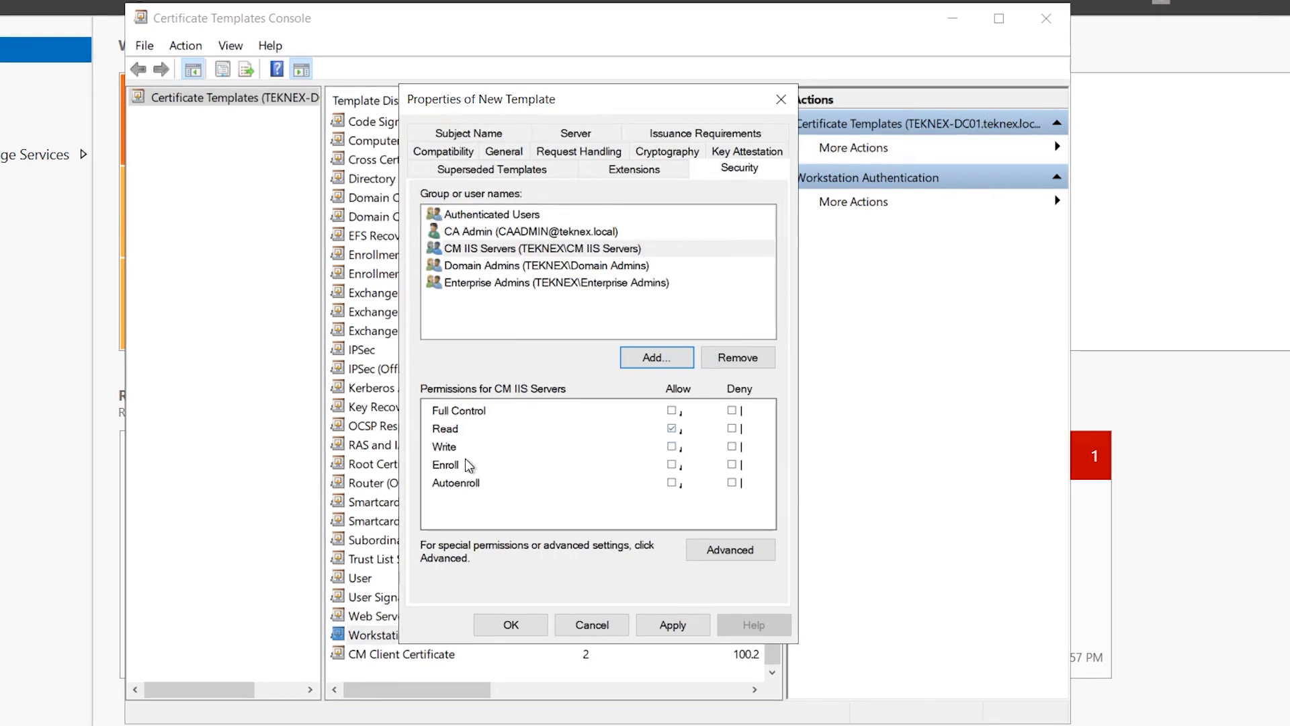
click(673, 466)
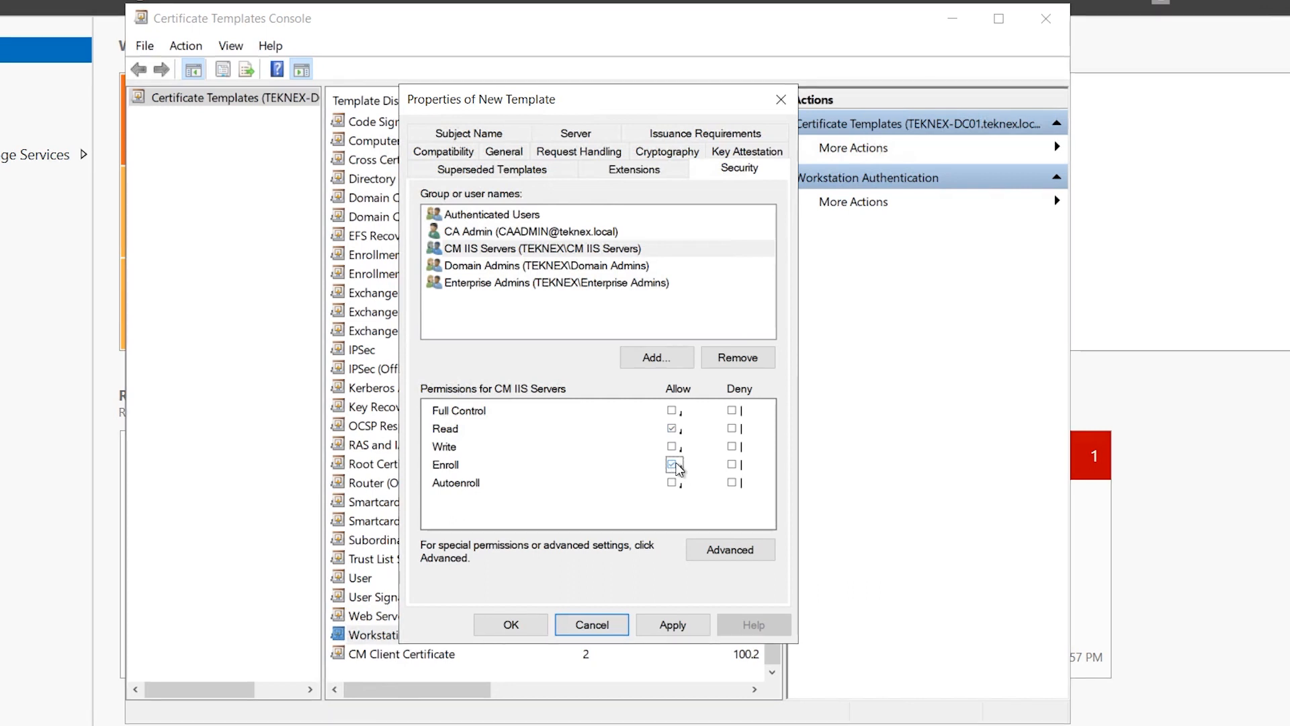
Clear Enroll for Domain Admins and Enterprise Admins, then apply and save the template
click(512, 268)
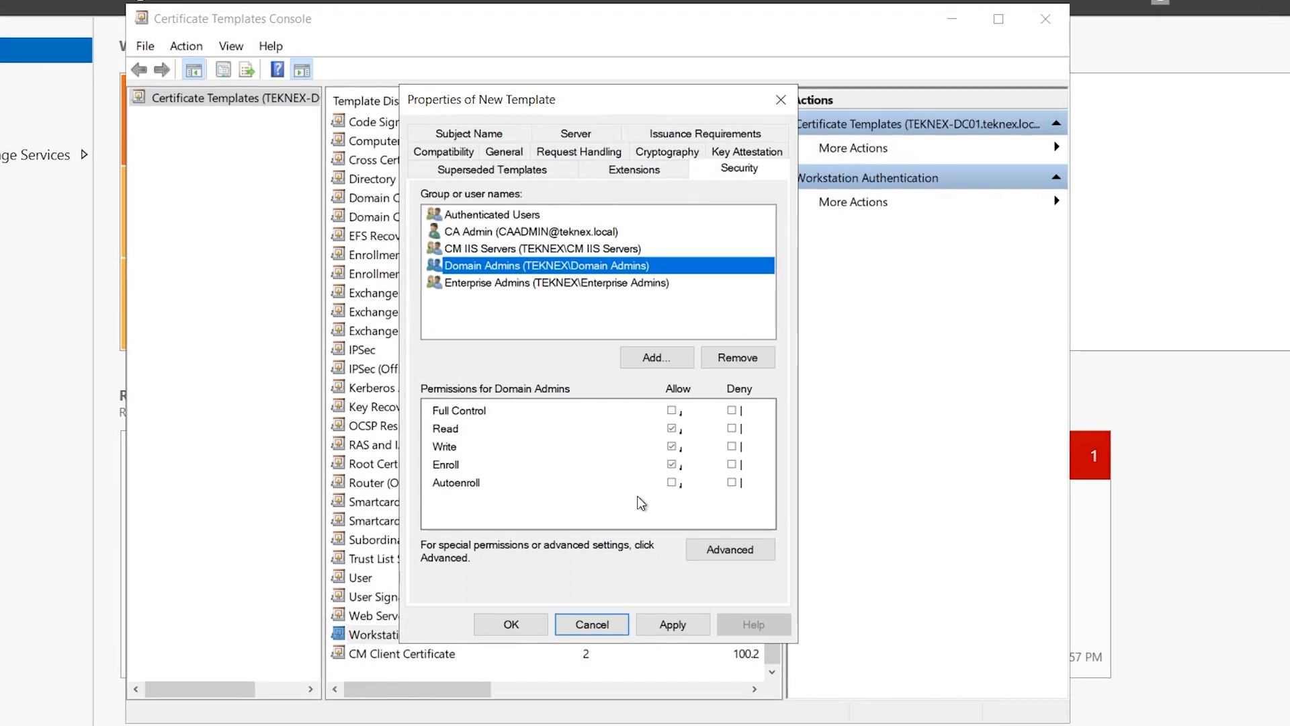
click(670, 465)
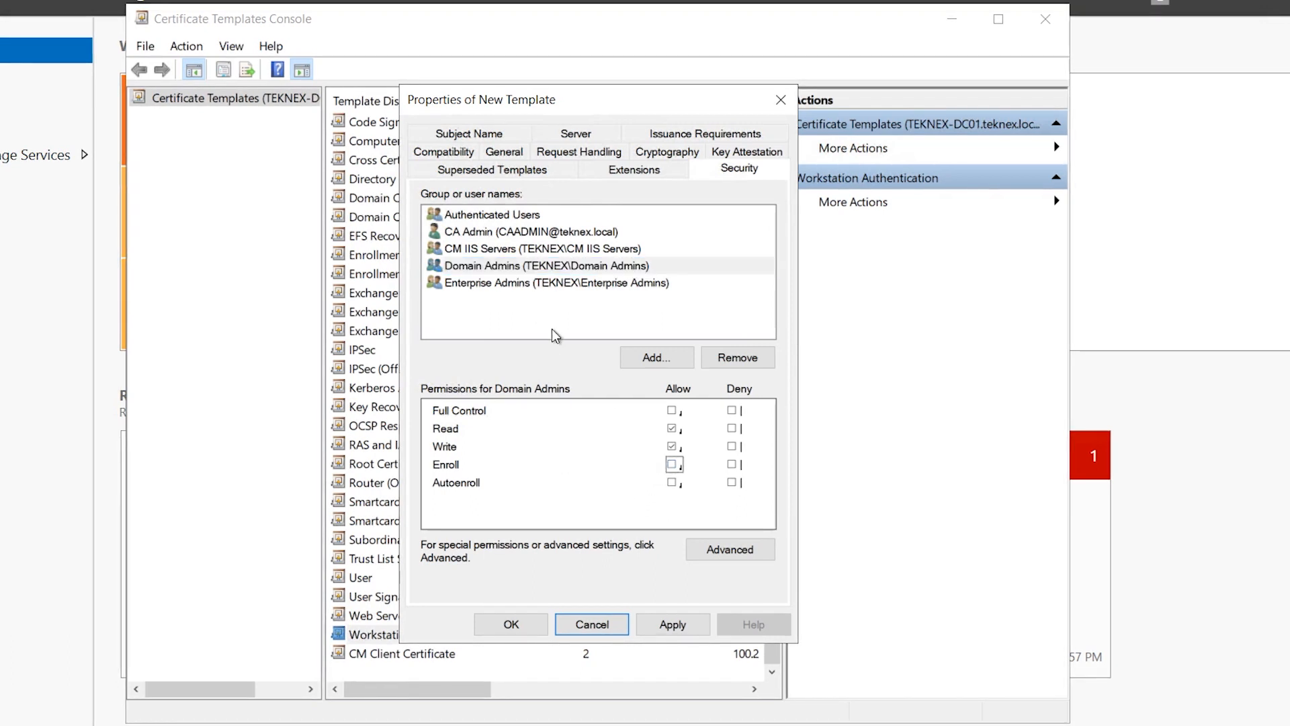
click(536, 283)
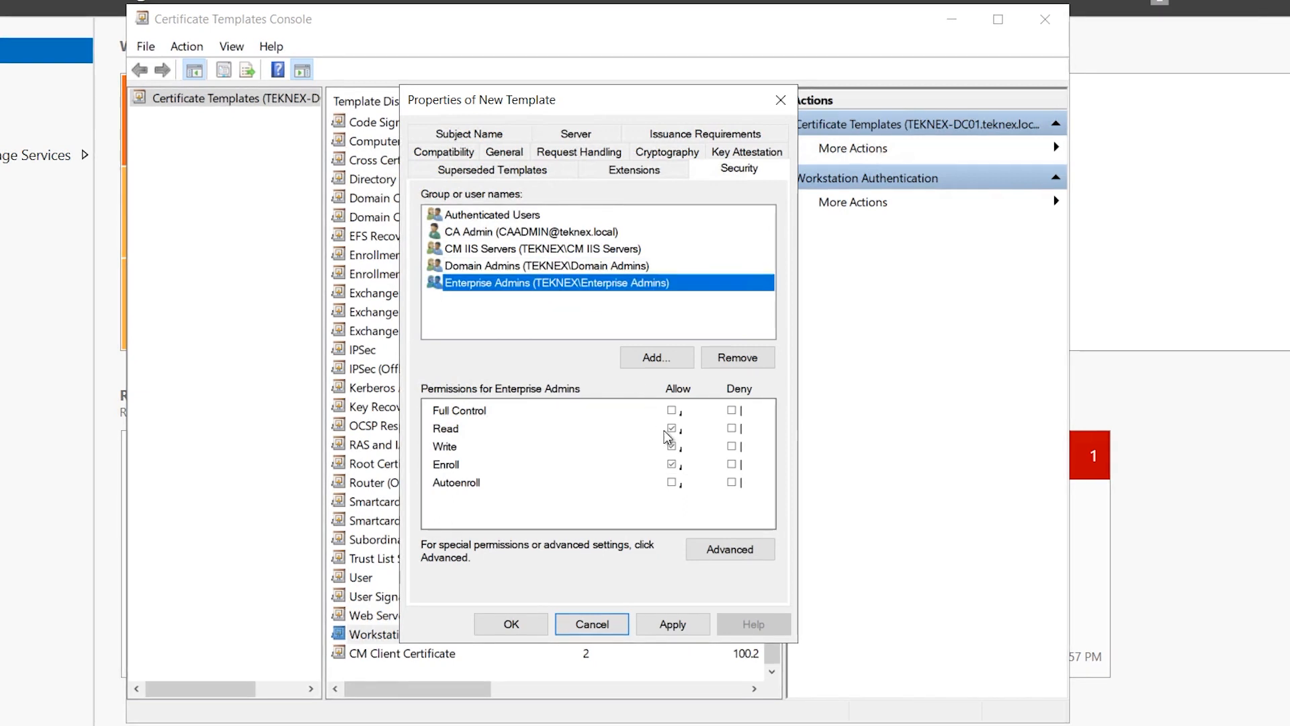
click(672, 465)
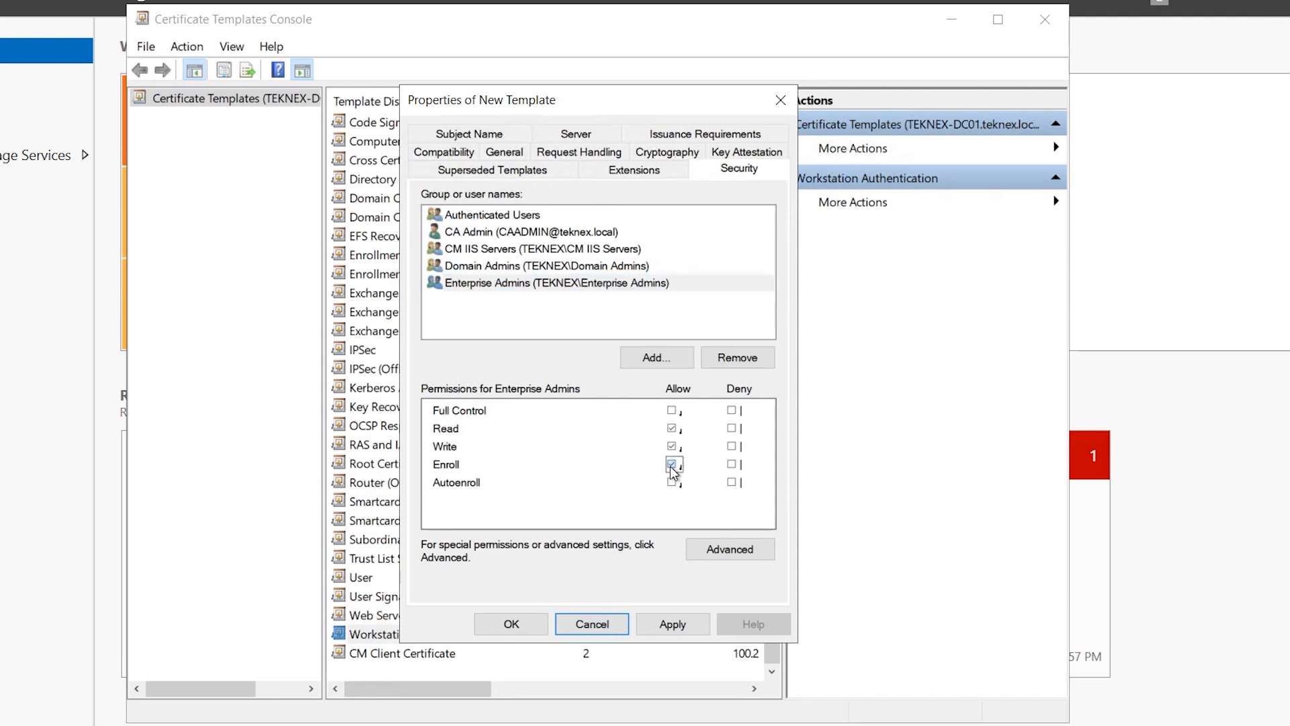
click(674, 625)
click(529, 622)
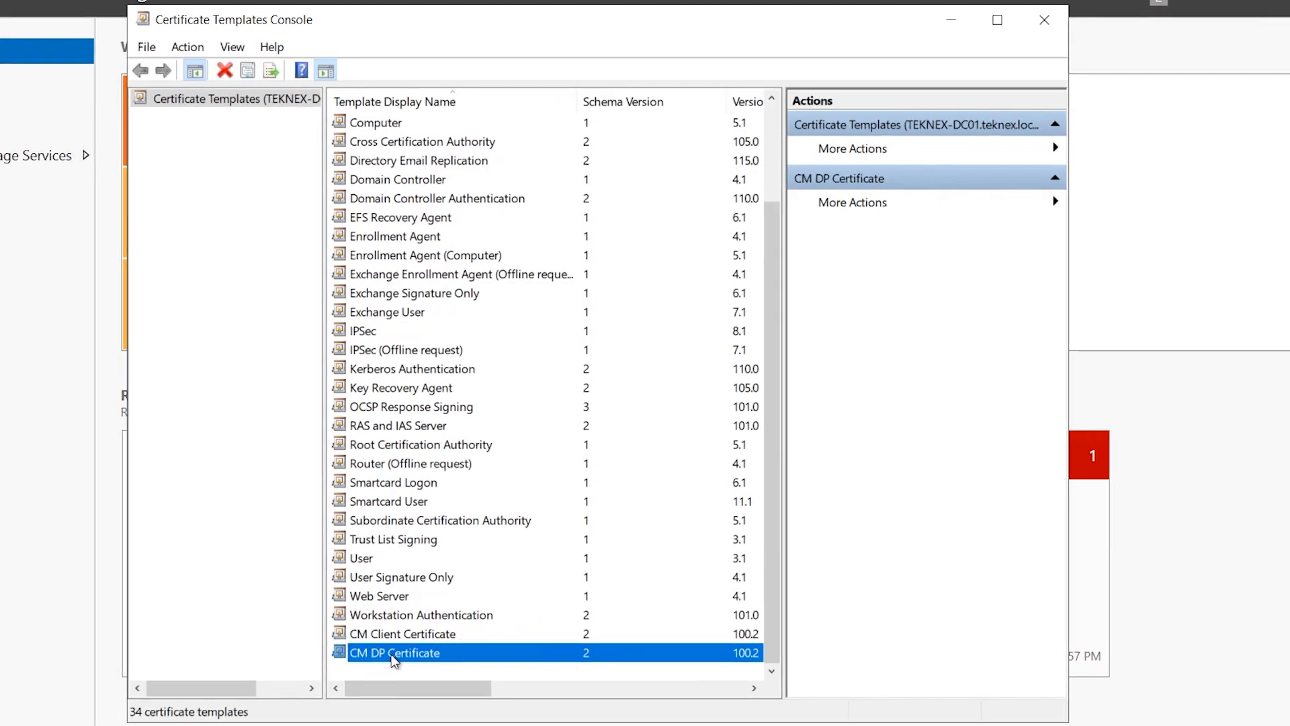
Duplicate the Web Server template and name it CM IIS Servers Certificate
click(407, 600)
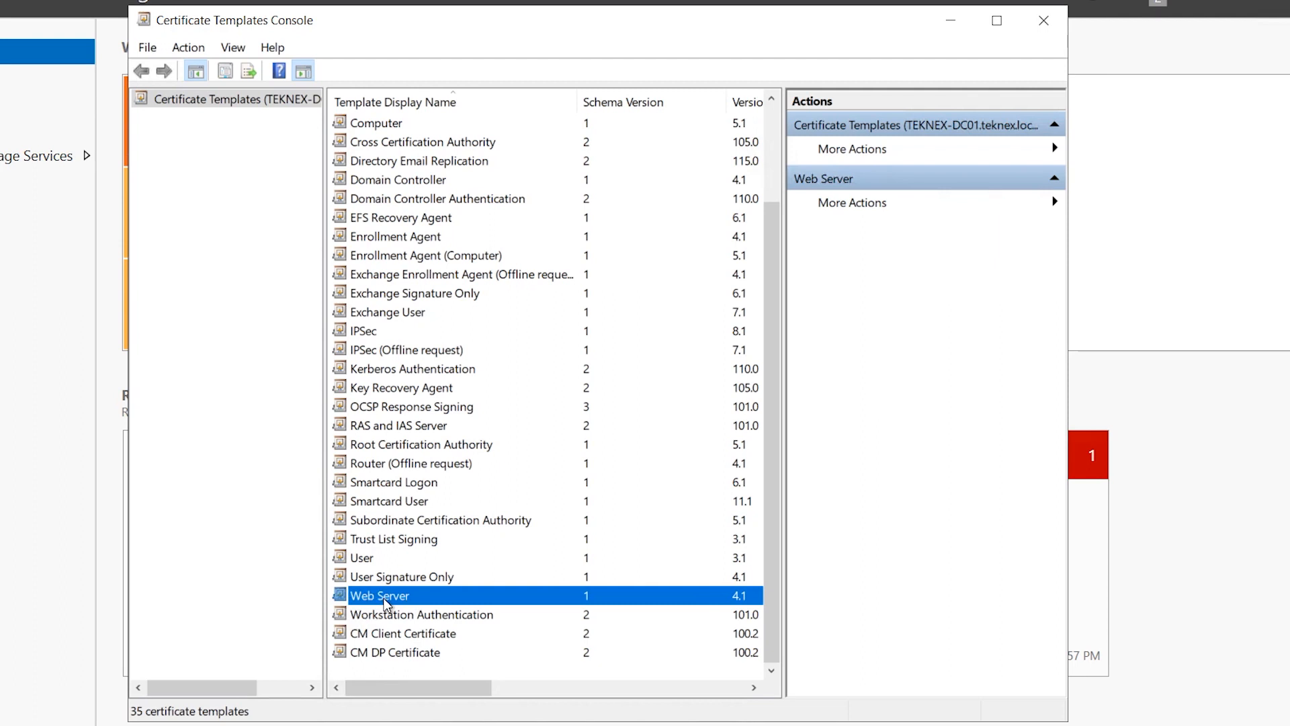
right_click(383, 598)
click(417, 612)
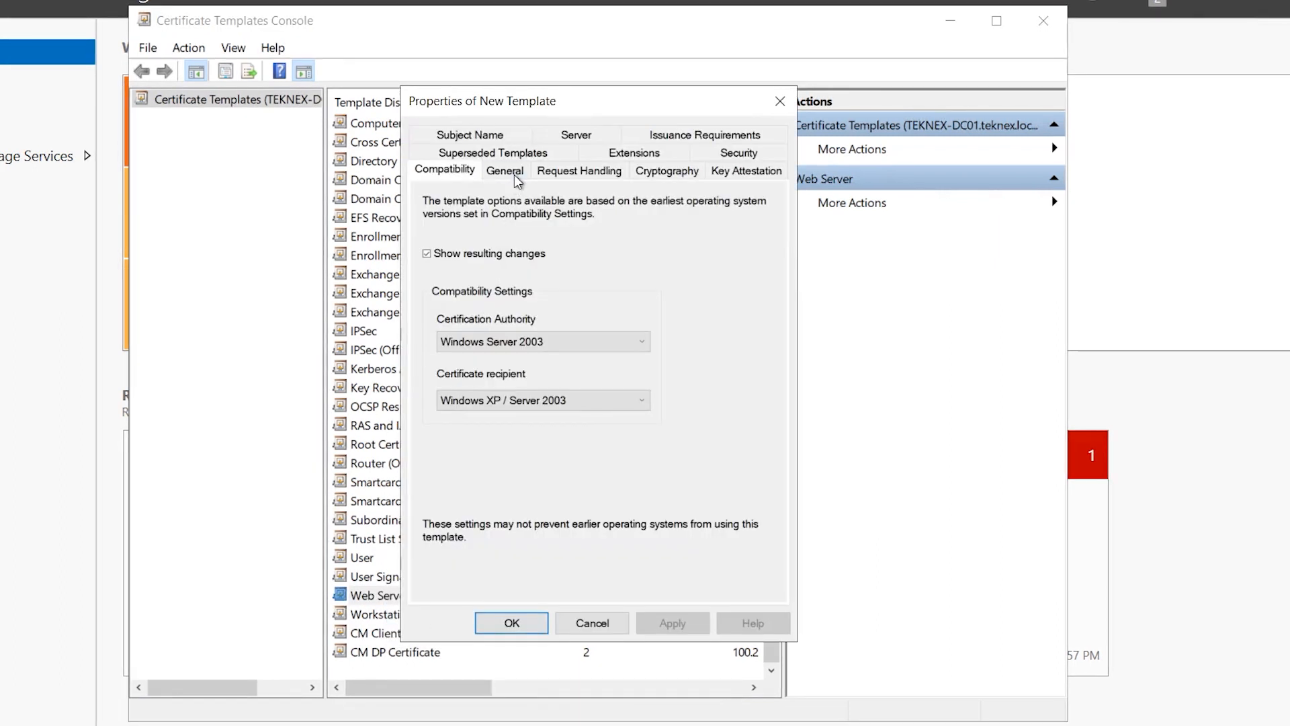
click(515, 174)
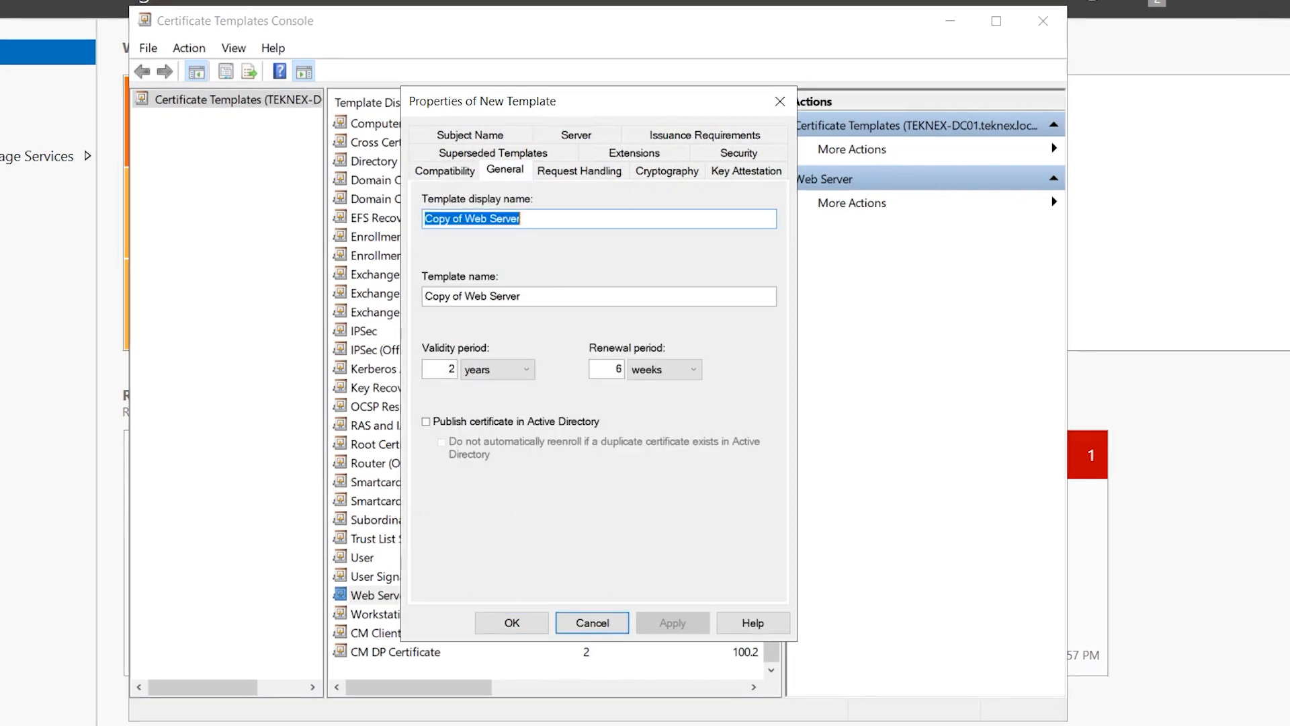
text(CM IIS Servers)
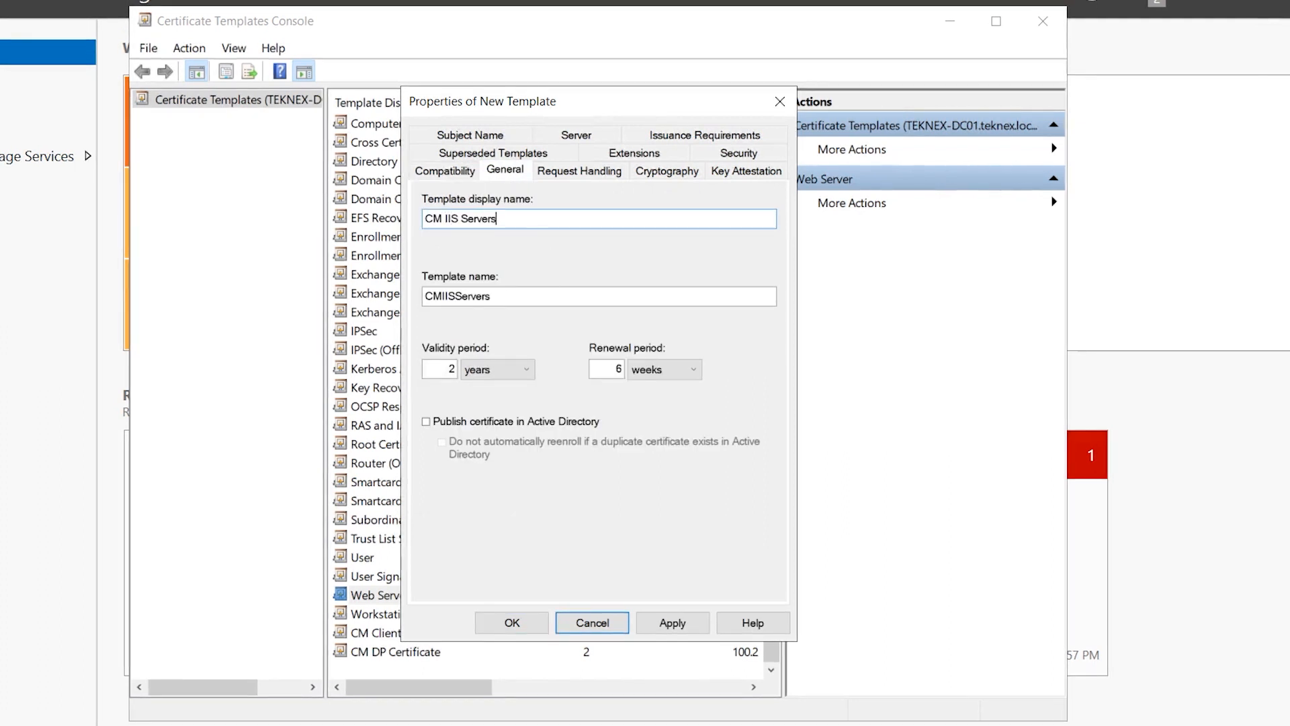
text( Certificate)
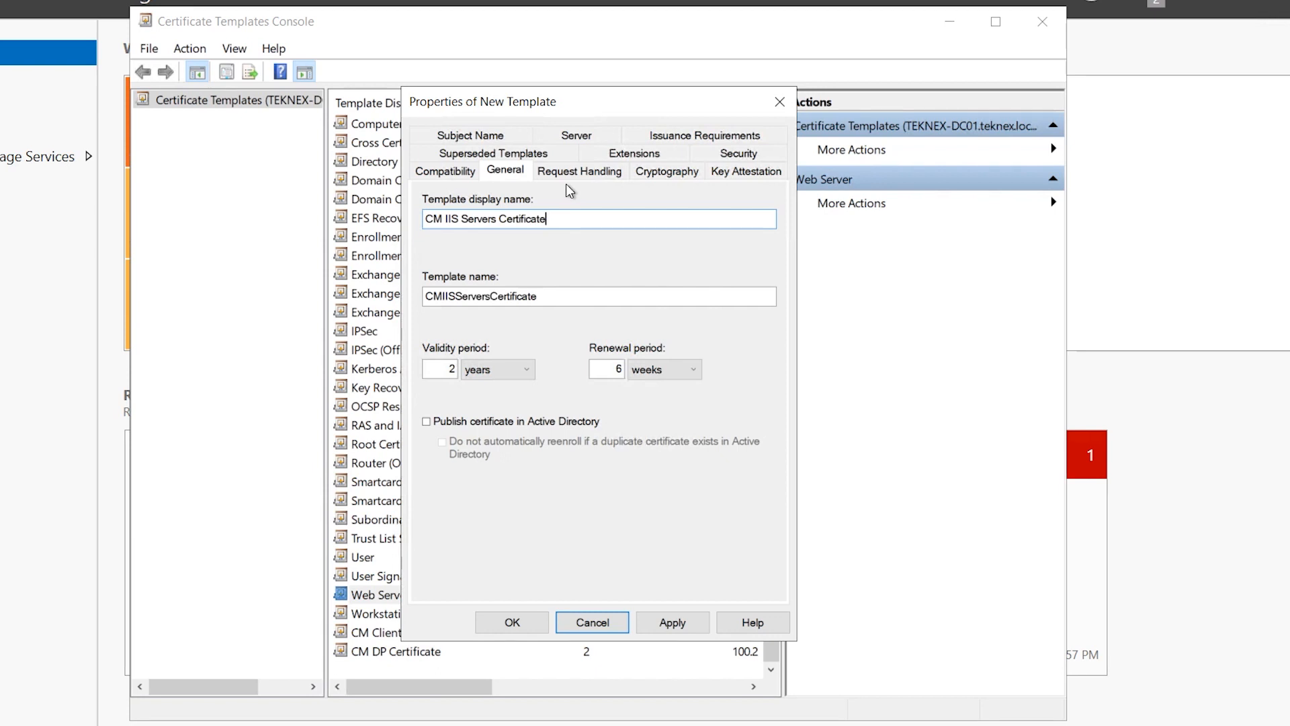
Add the CM IIS Servers group to the template's permissions with Enroll allowed
click(746, 155)
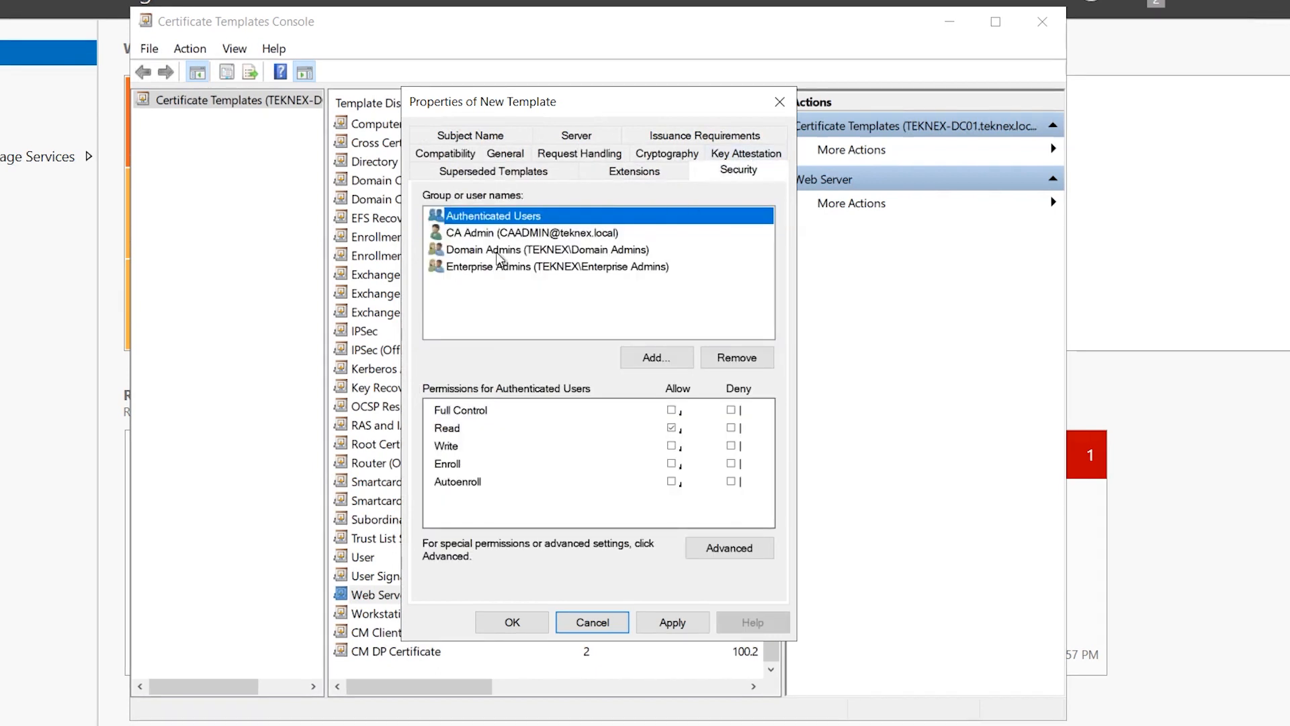
click(663, 352)
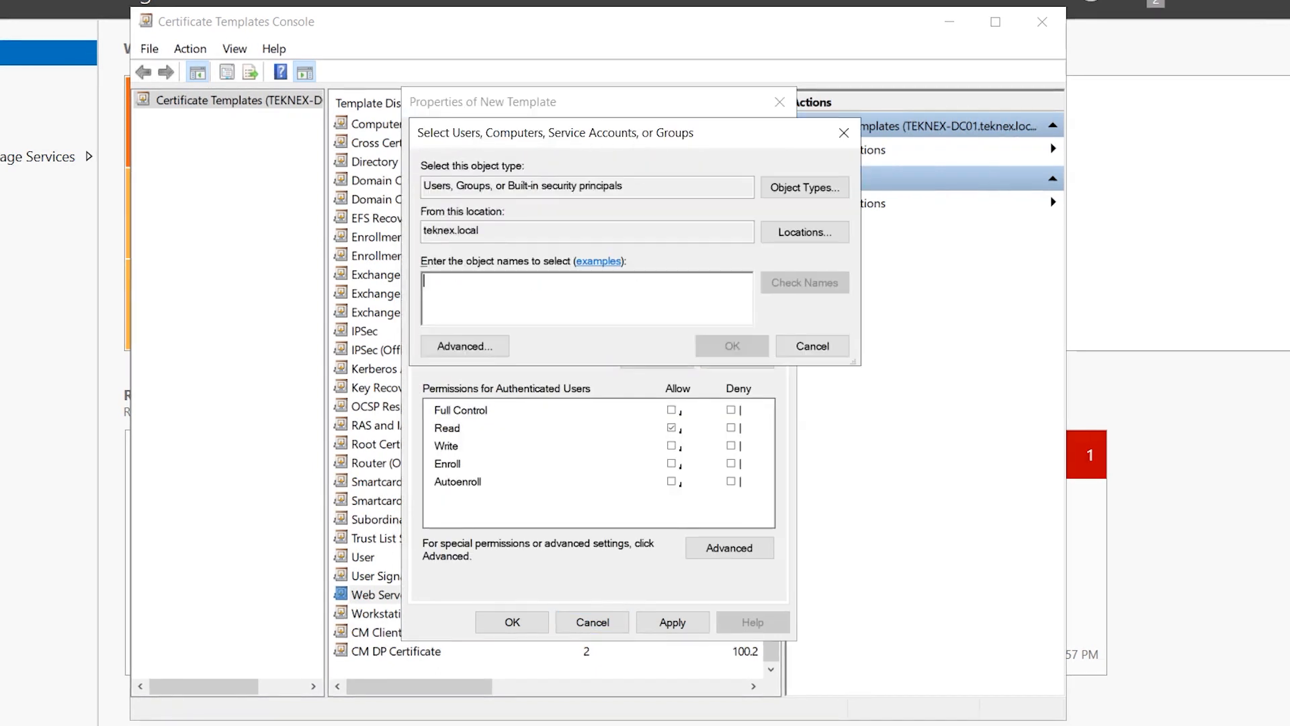
text(cm iis ser)
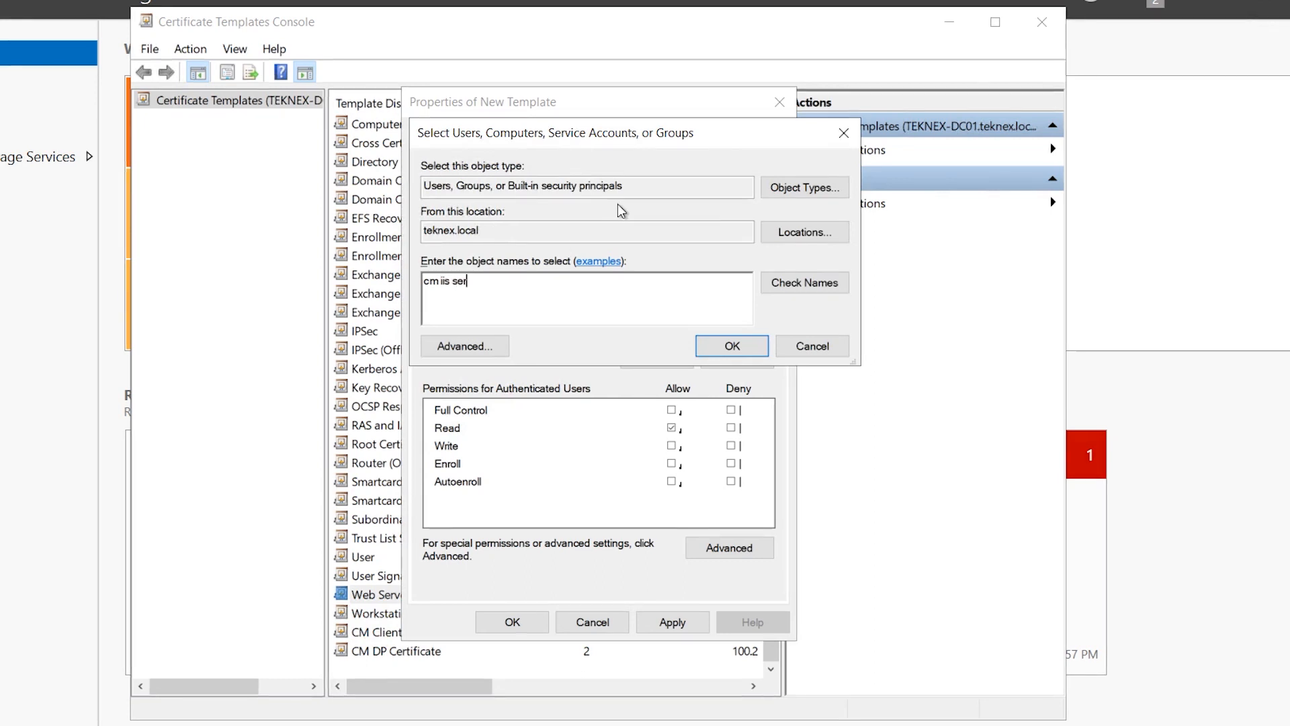
click(807, 284)
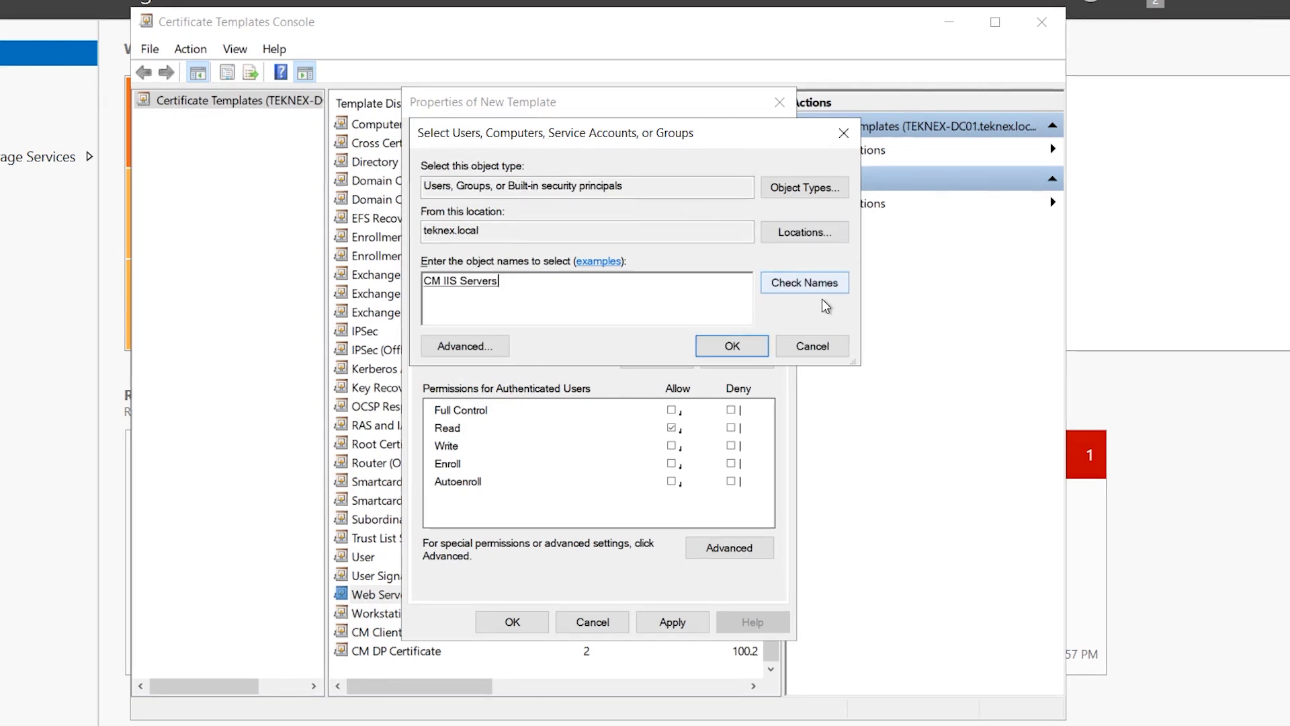
click(746, 347)
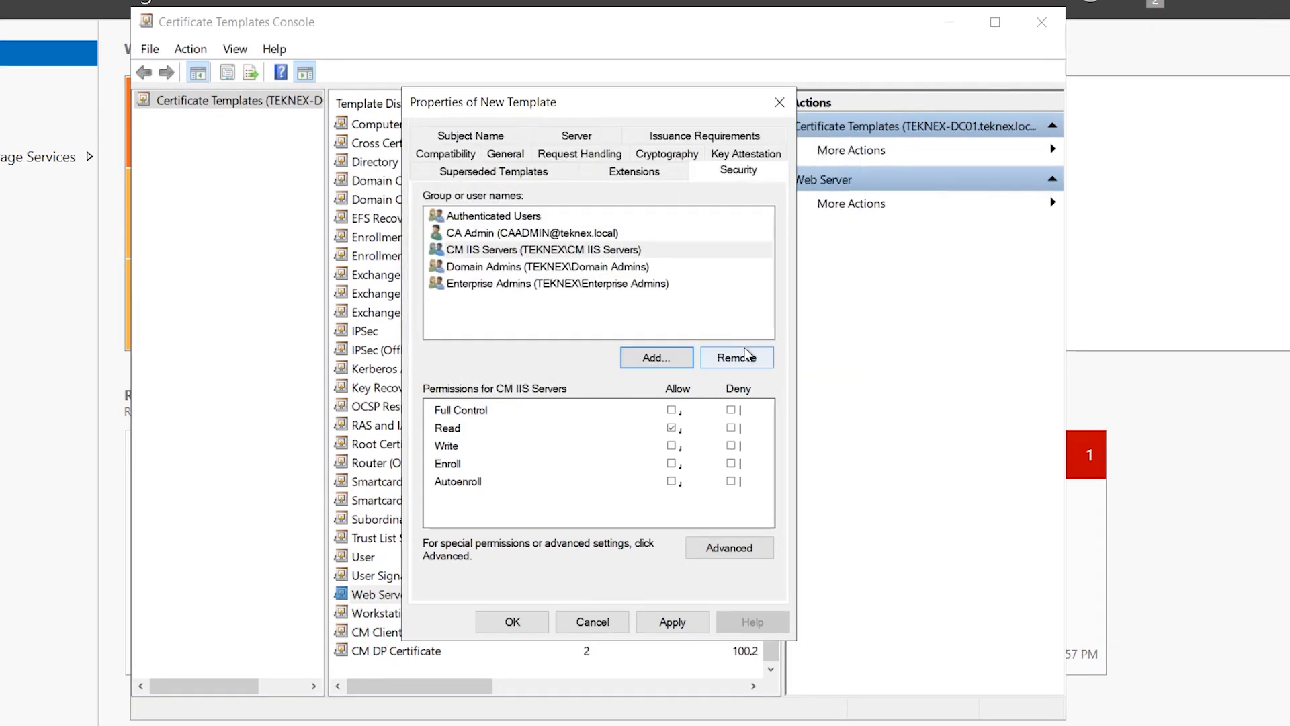
click(671, 463)
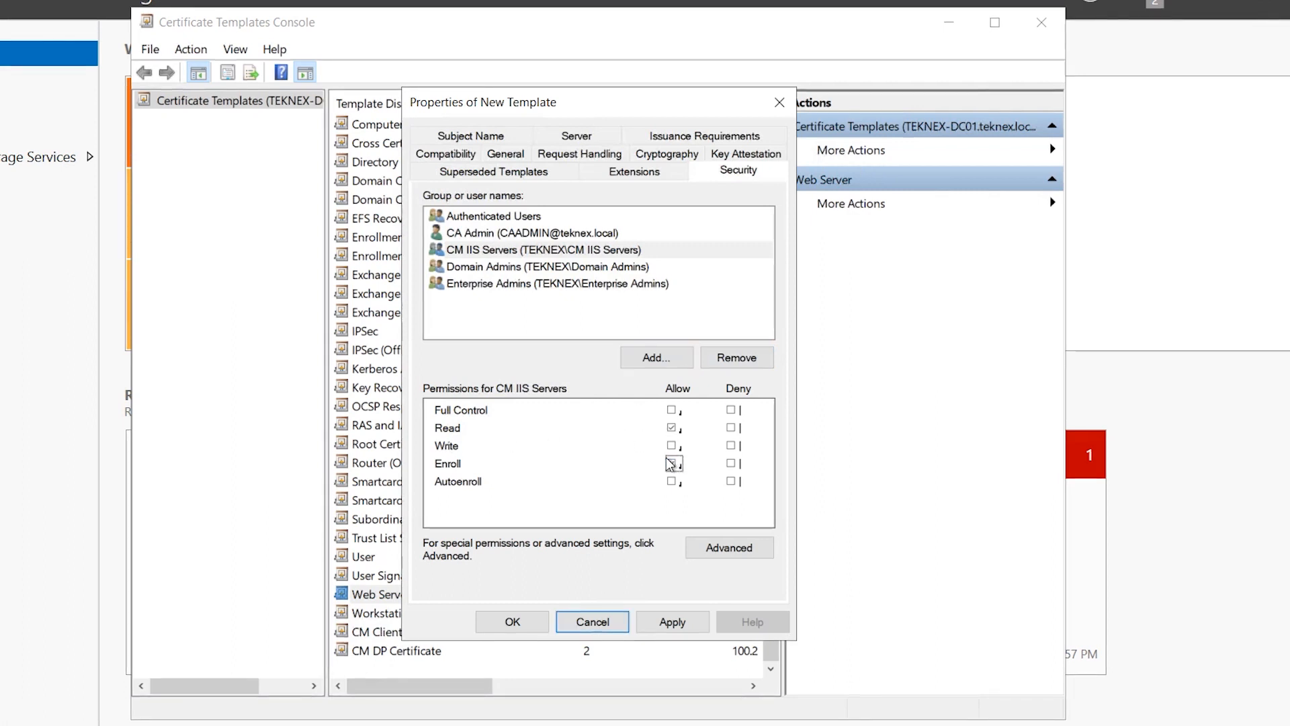
Clear Enroll for Enterprise Admins, apply the permissions, and save the template
click(509, 269)
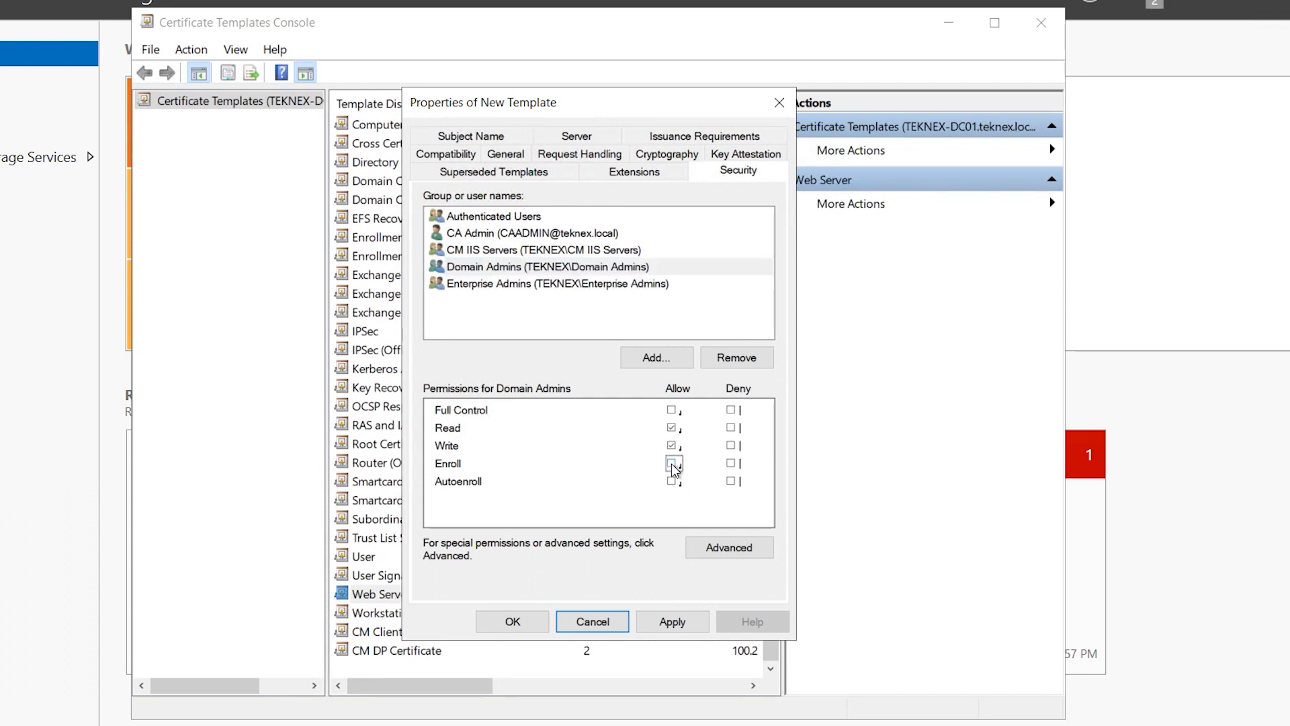
click(558, 283)
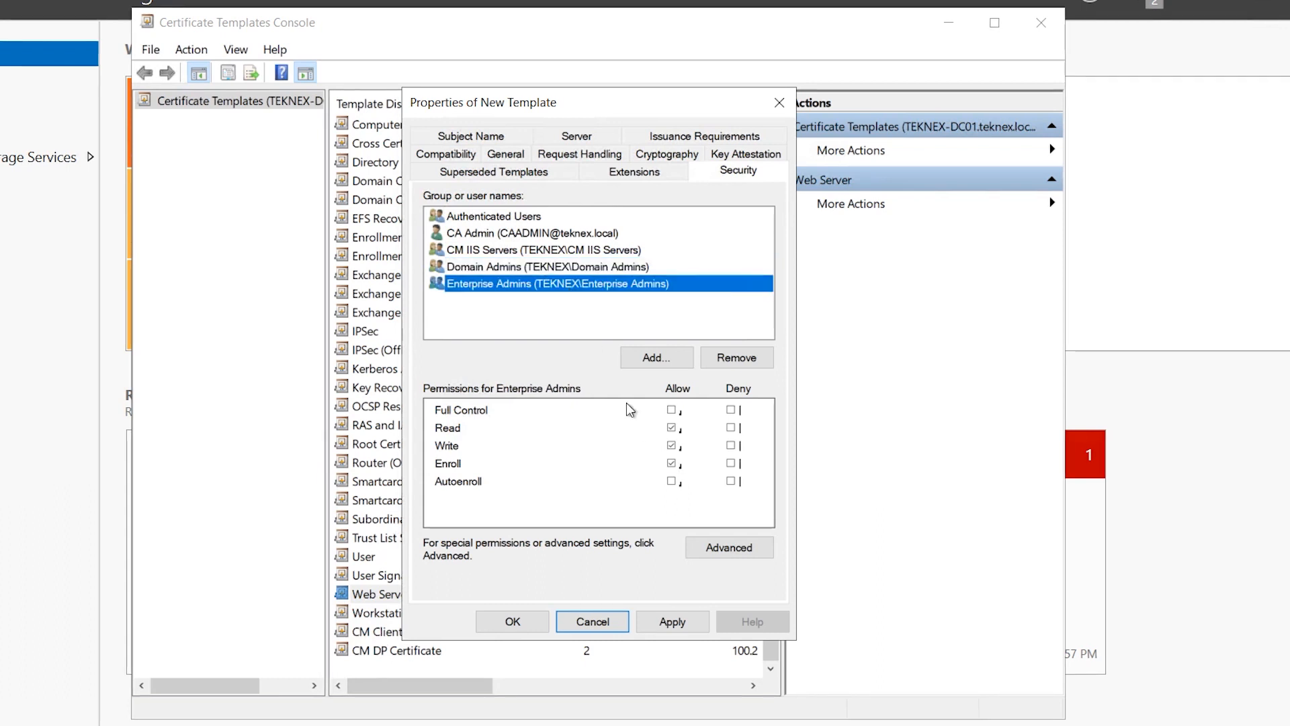
click(672, 463)
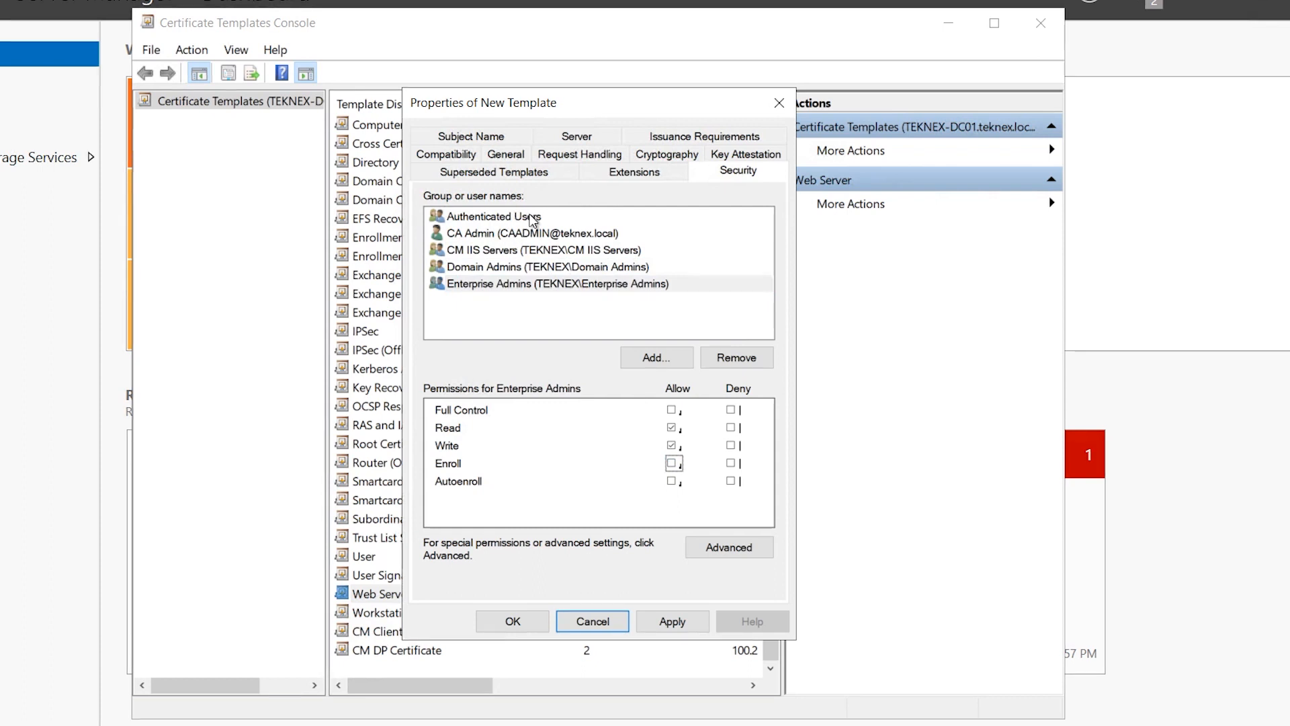
click(683, 628)
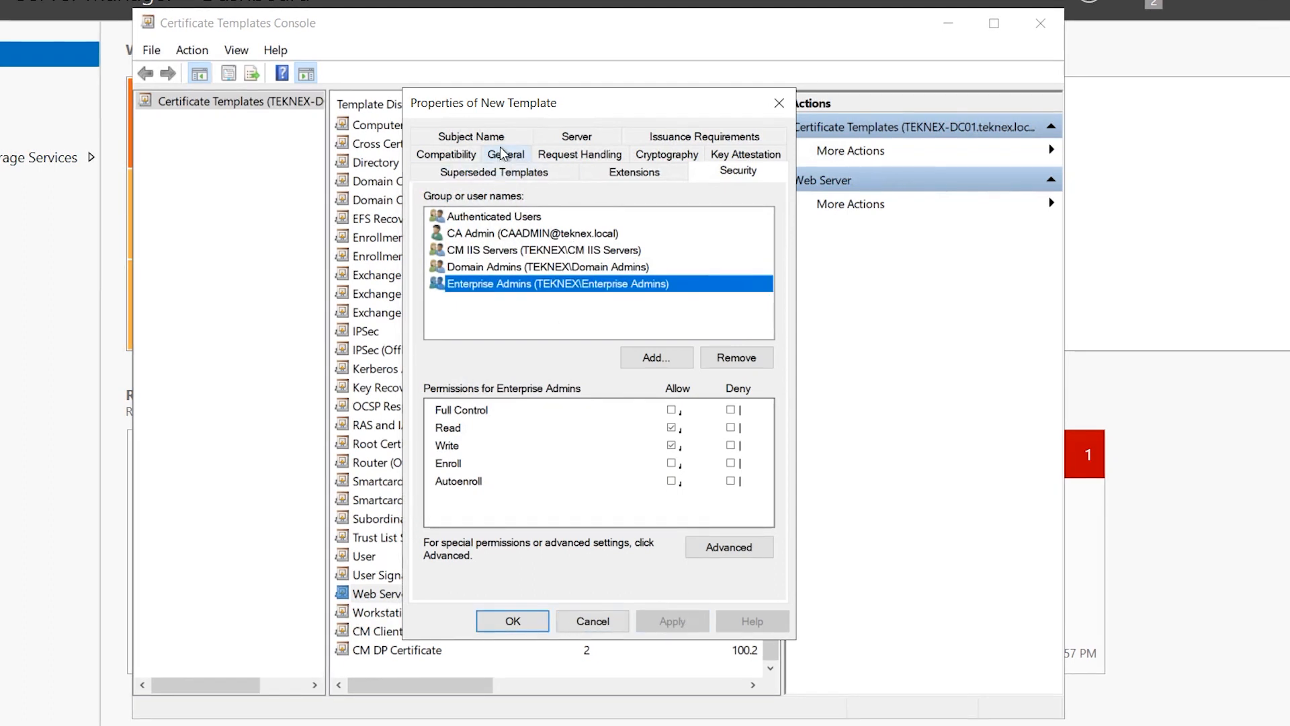
click(473, 136)
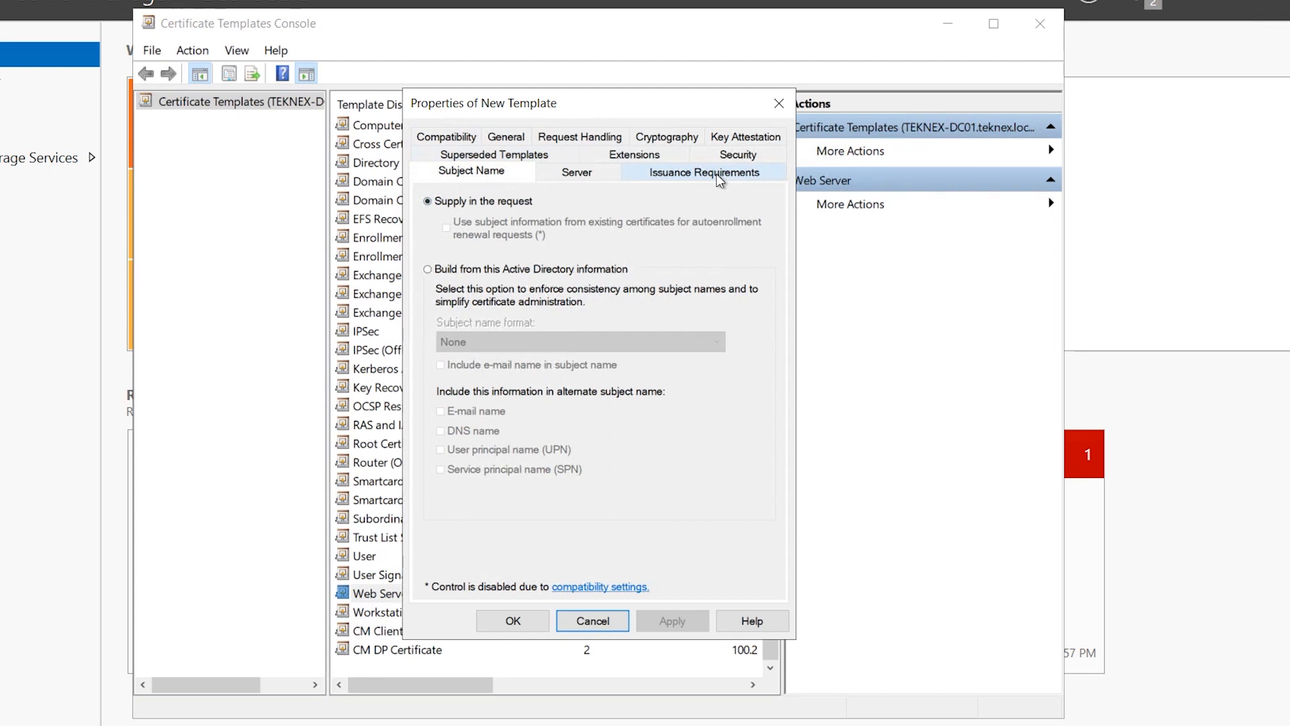
click(535, 623)
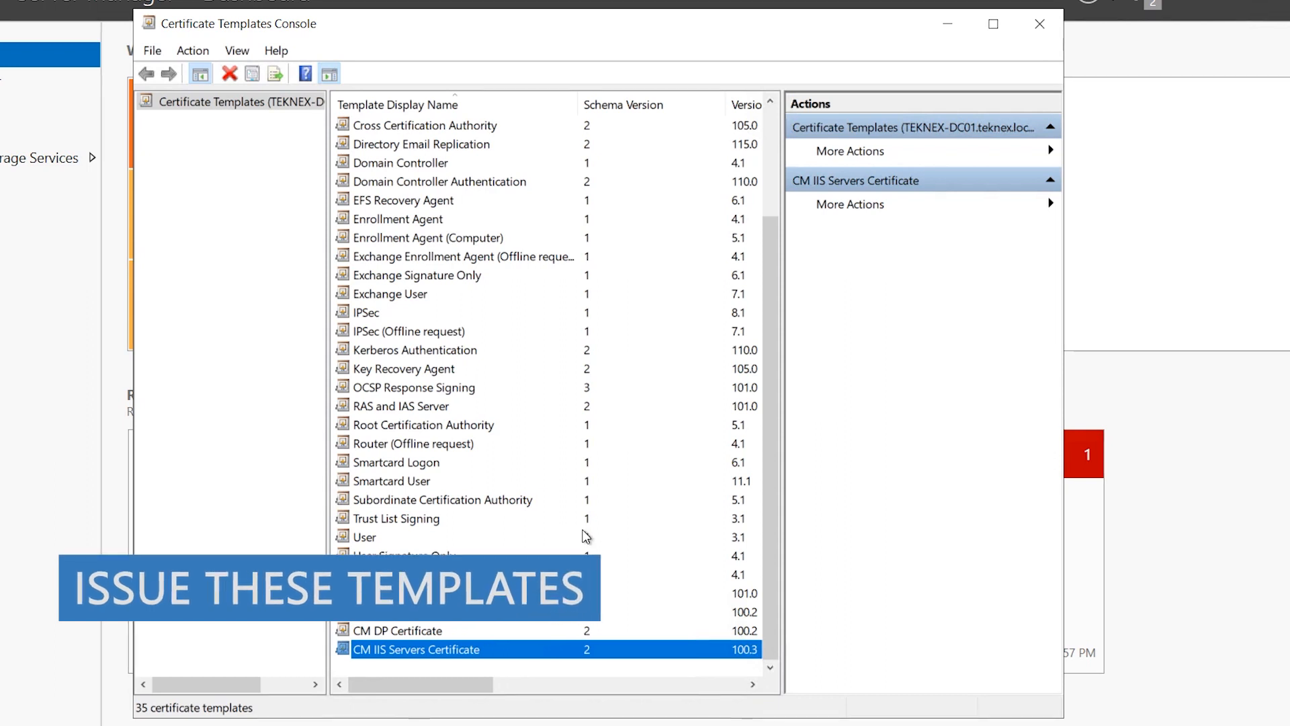
Issue CM Client Certificate, CM DP Certificate and CM IIS Servers Certificate as templates from the CA
click(1039, 17)
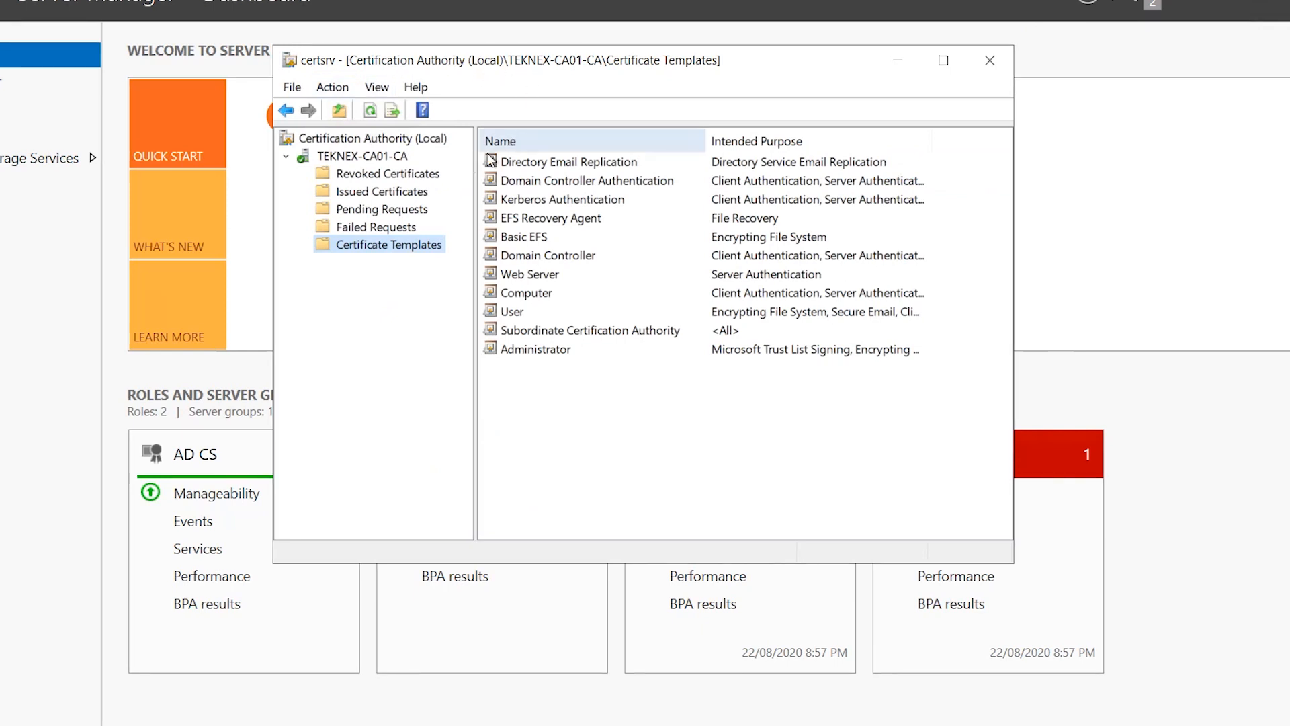
right_click(380, 252)
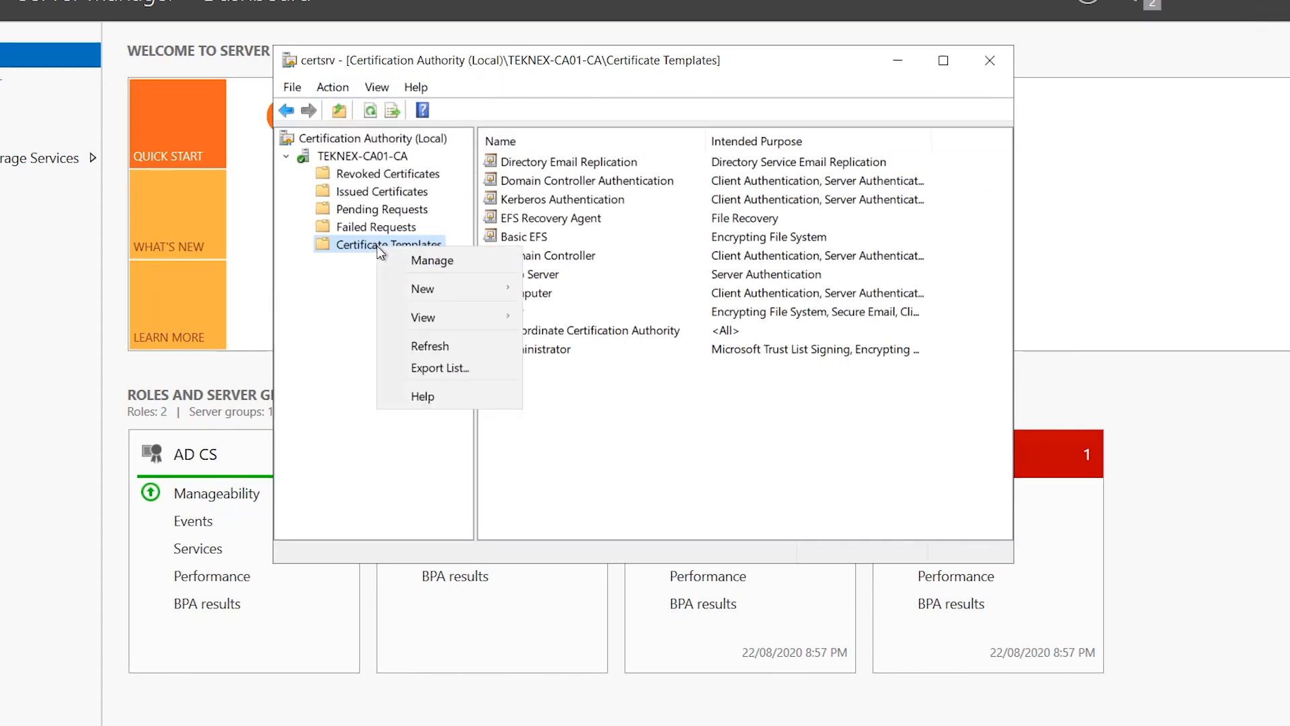
mouse_move(471, 296)
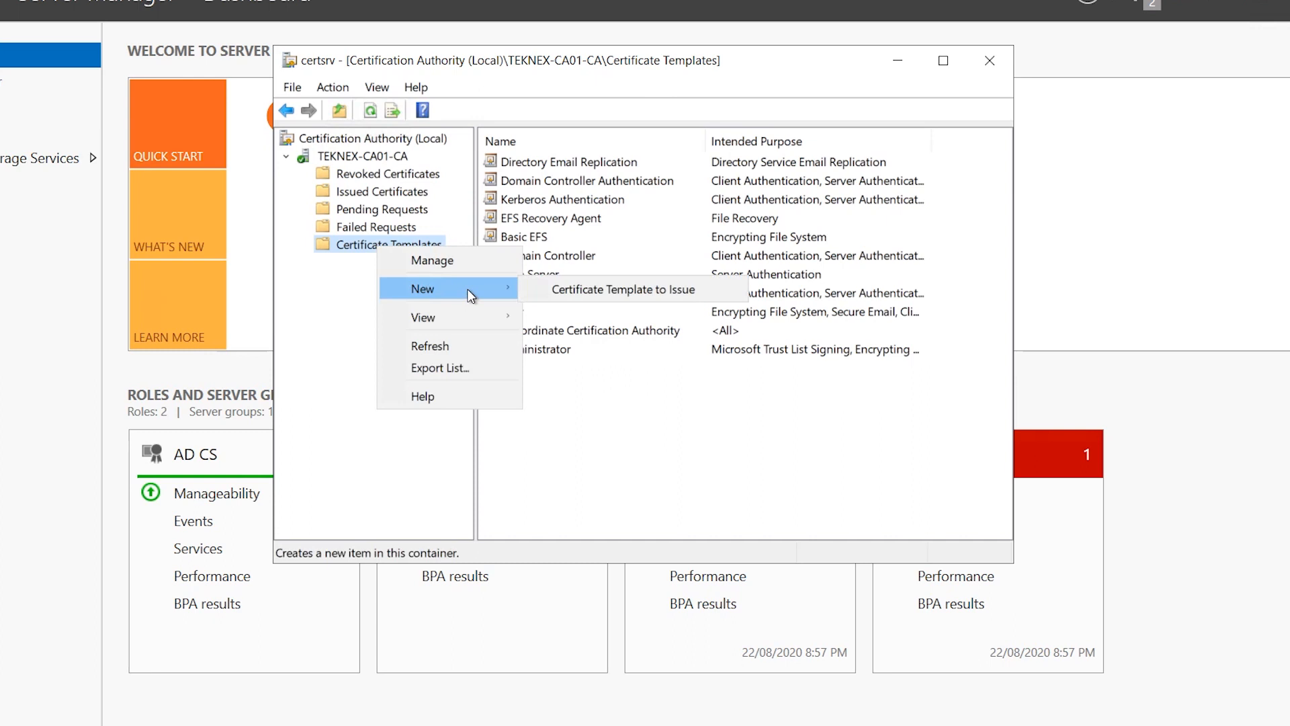
click(598, 284)
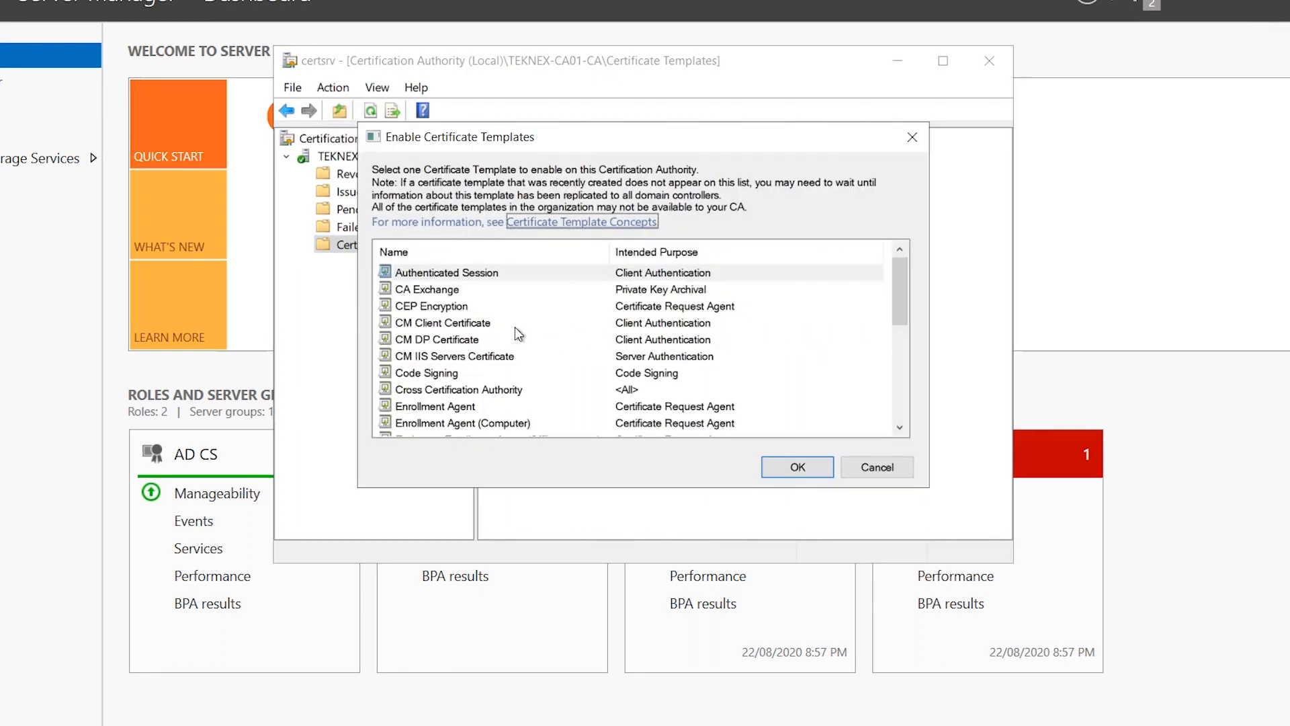
click(515, 326)
ctrl+click(469, 340)
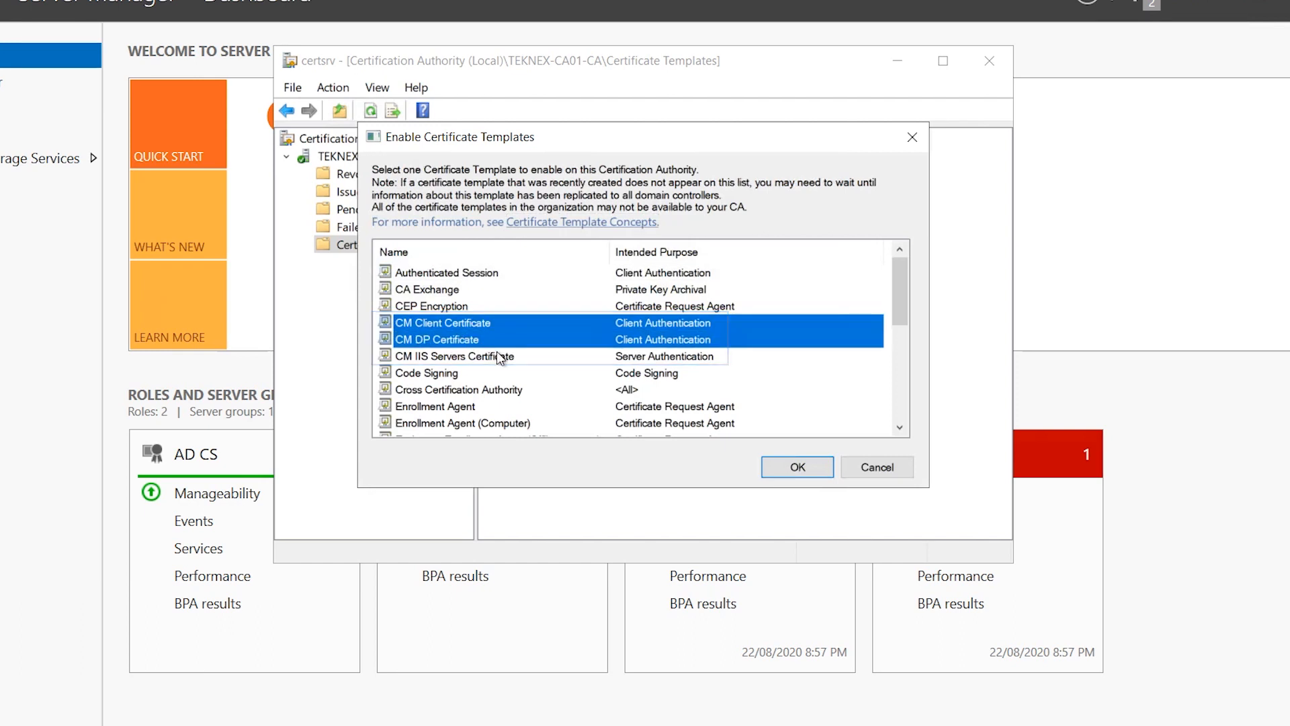
ctrl+click(474, 357)
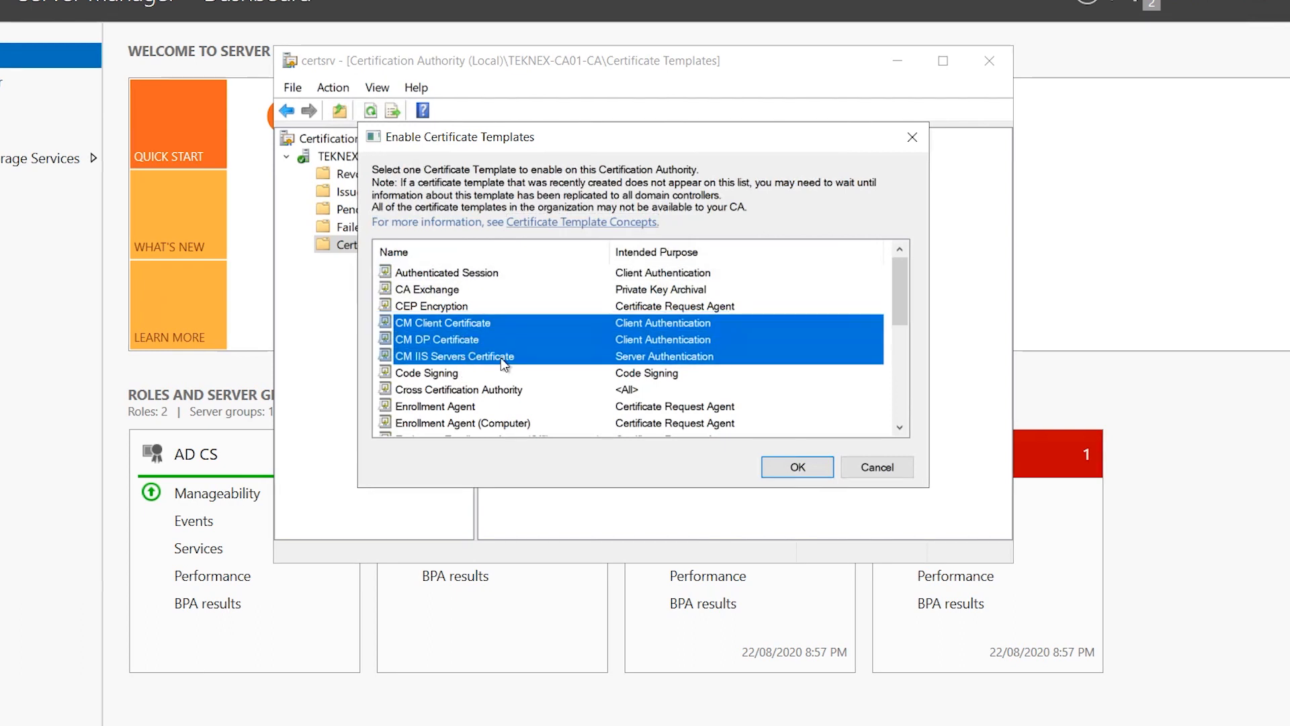
click(785, 468)
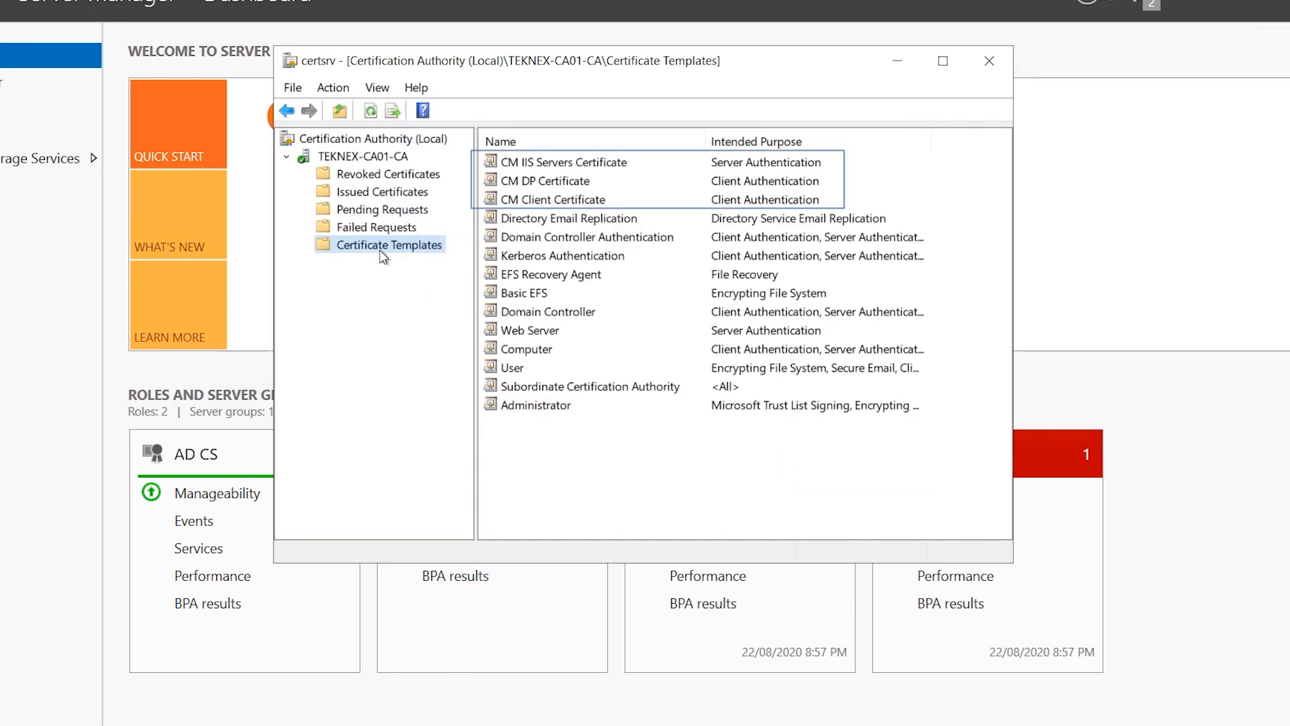
Check the three newly issued CM templates in the Certificate Templates list
click(534, 164)
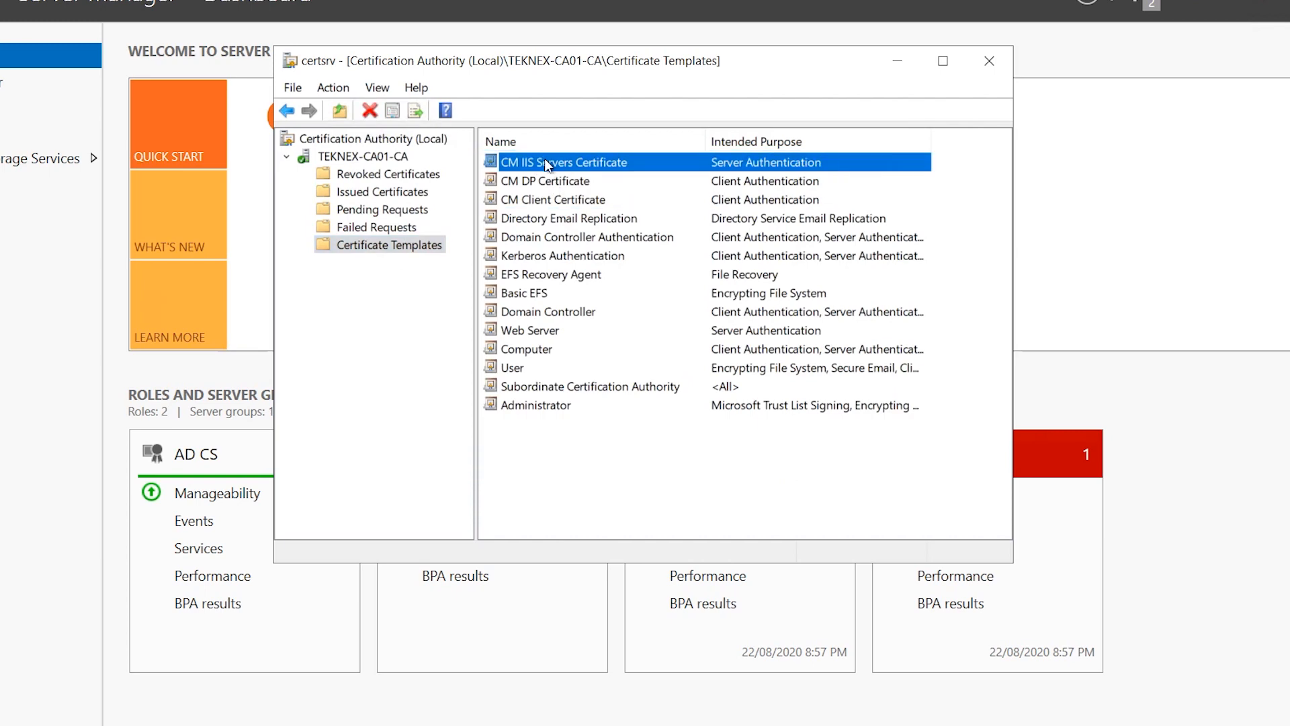
click(584, 184)
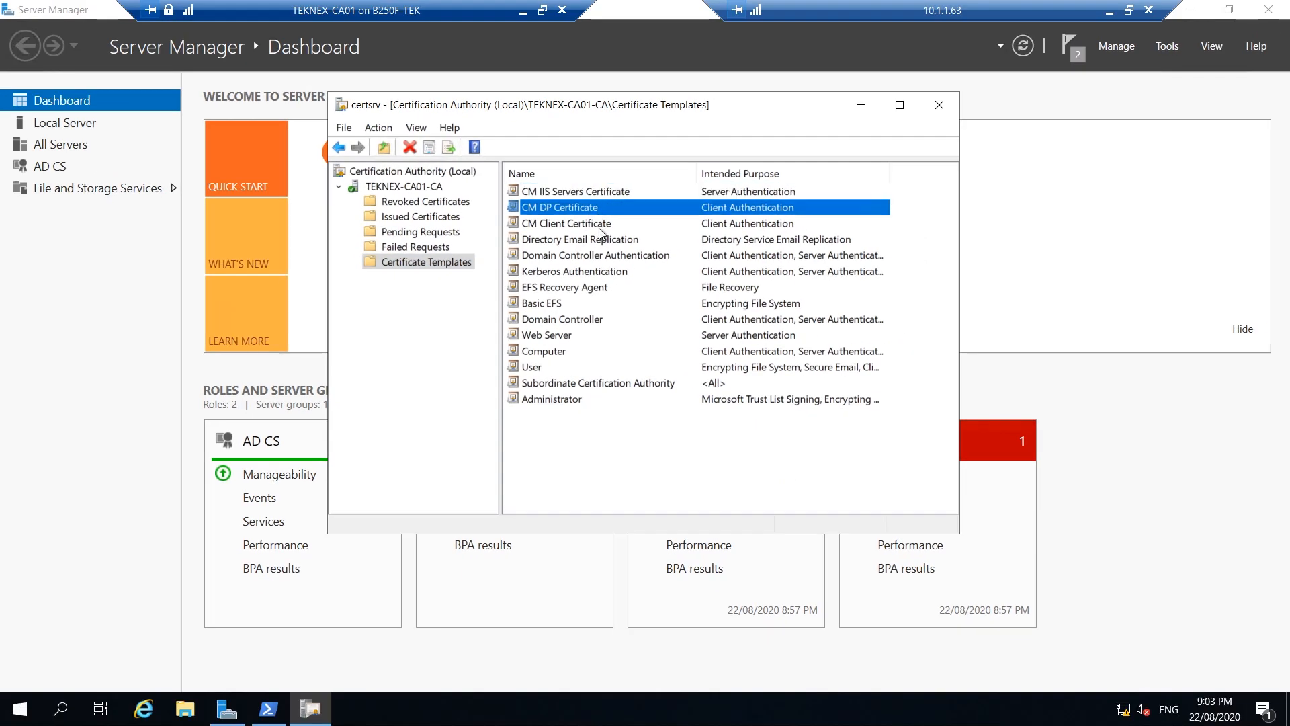
click(603, 227)
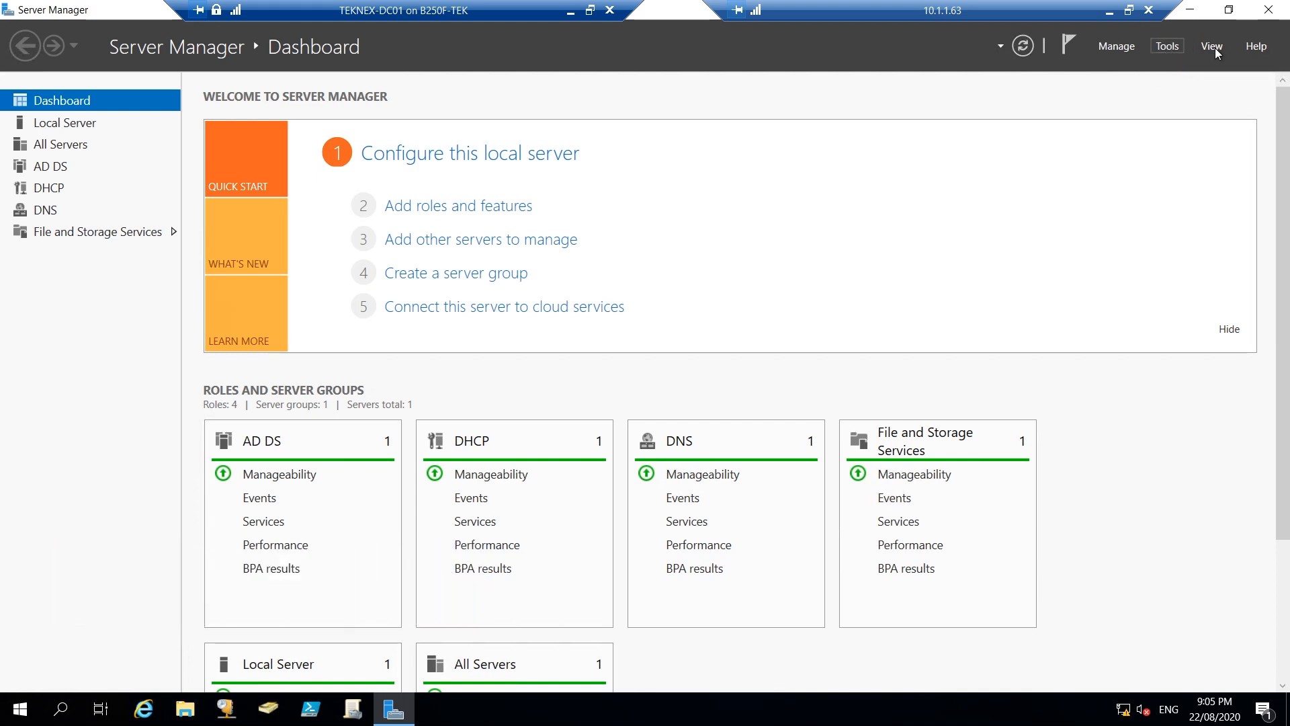
Launch Group Policy Management from Tools and collapse the Teknex Computers container
click(1172, 44)
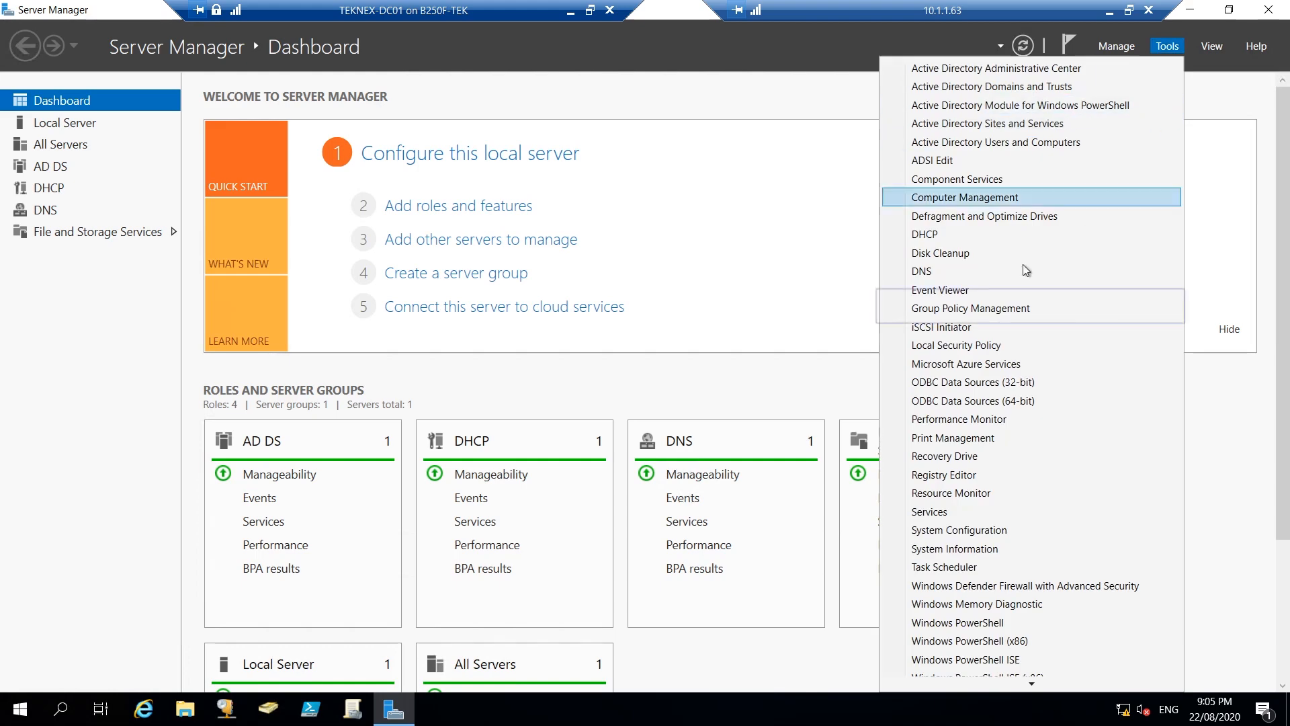
click(1001, 311)
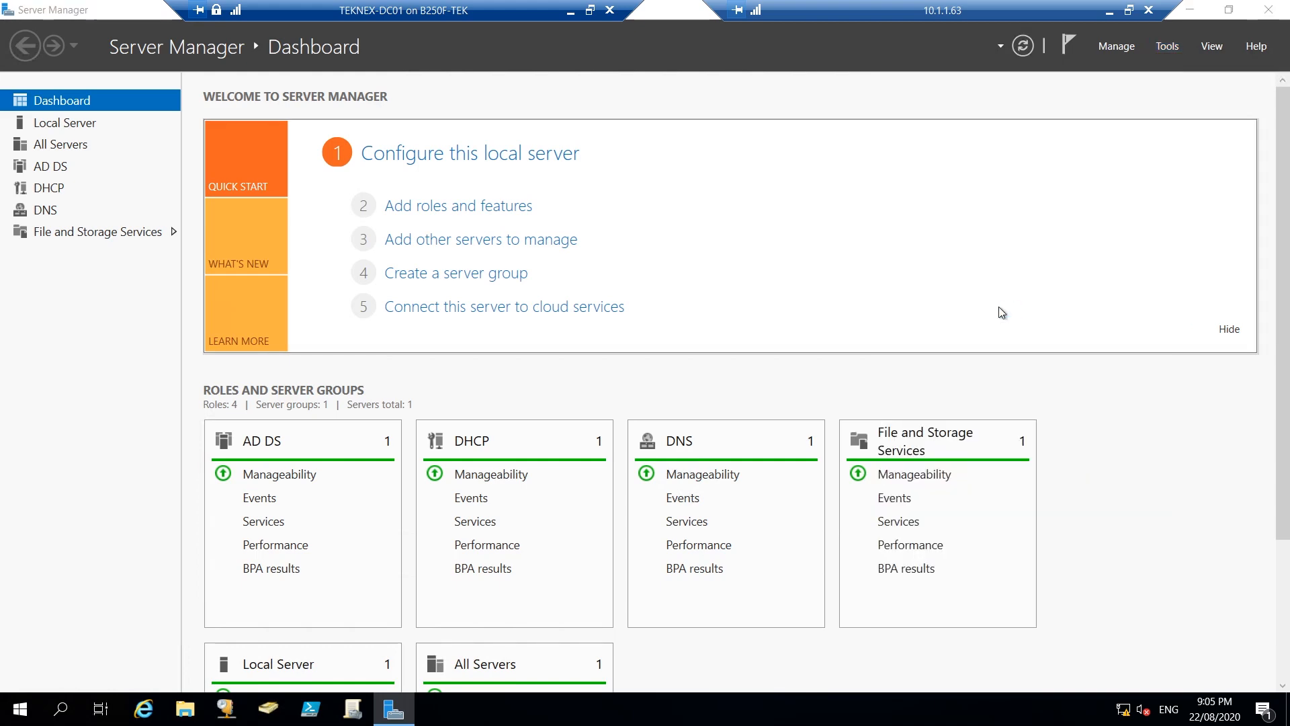
click(167, 279)
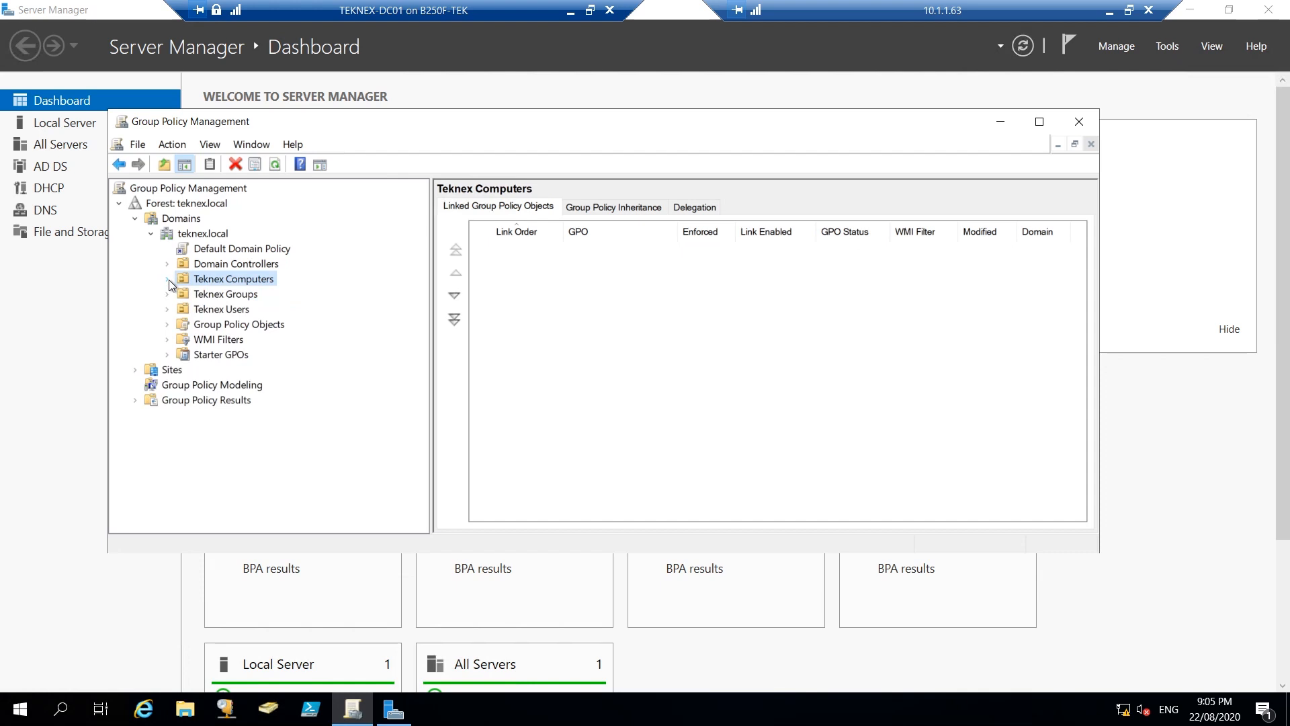
Create a new GPO named C_ClientAuthentication Cert under teknex.local's Group Policy Objects
click(268, 327)
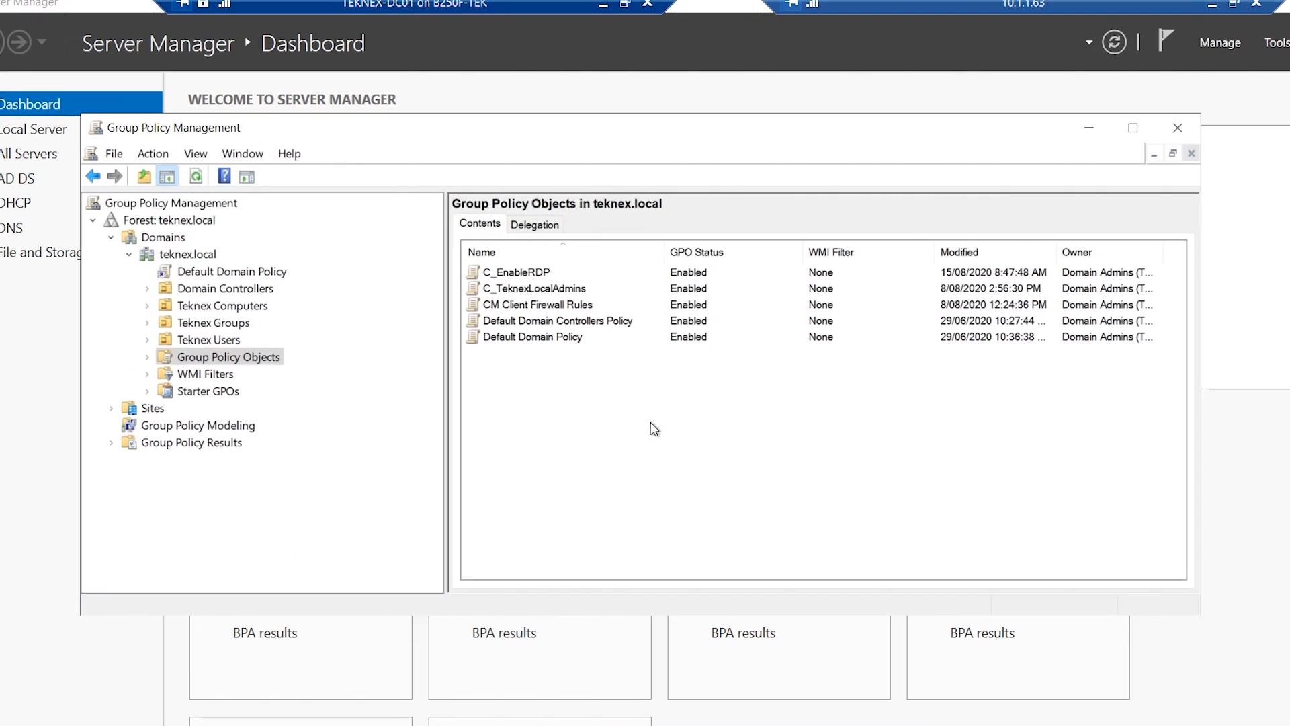
right_click(243, 361)
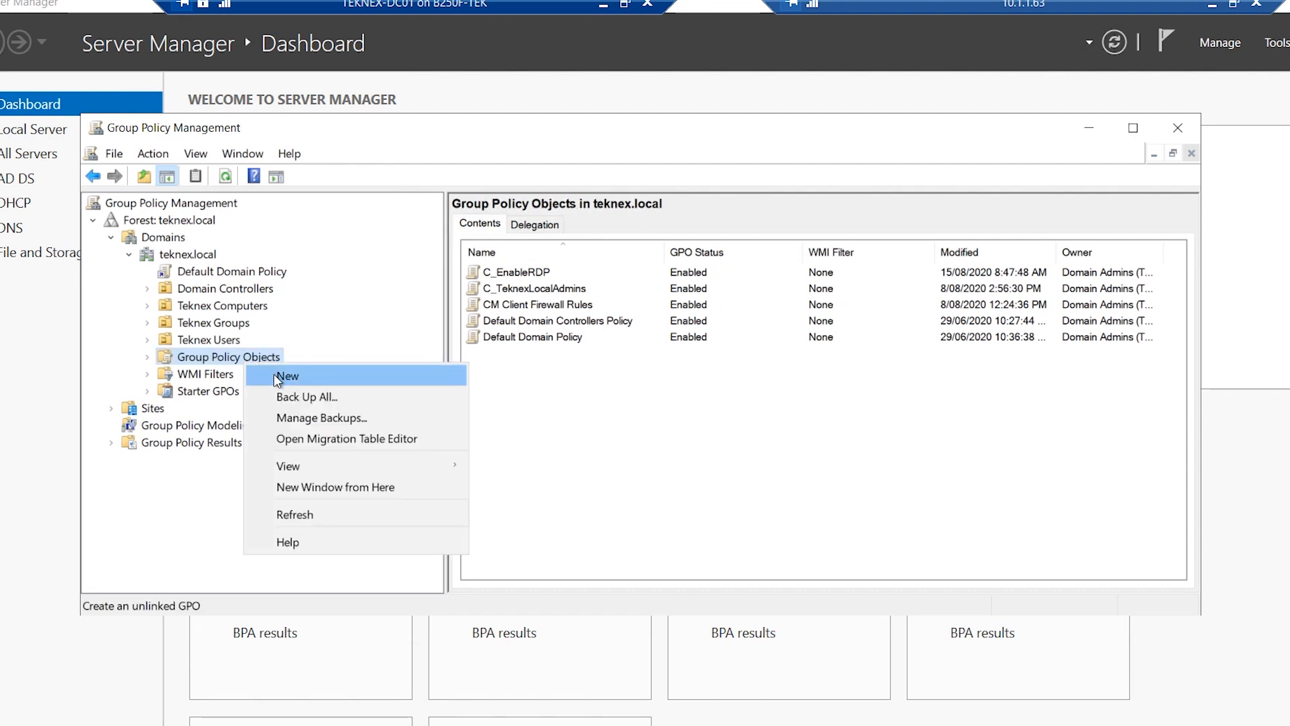
click(281, 376)
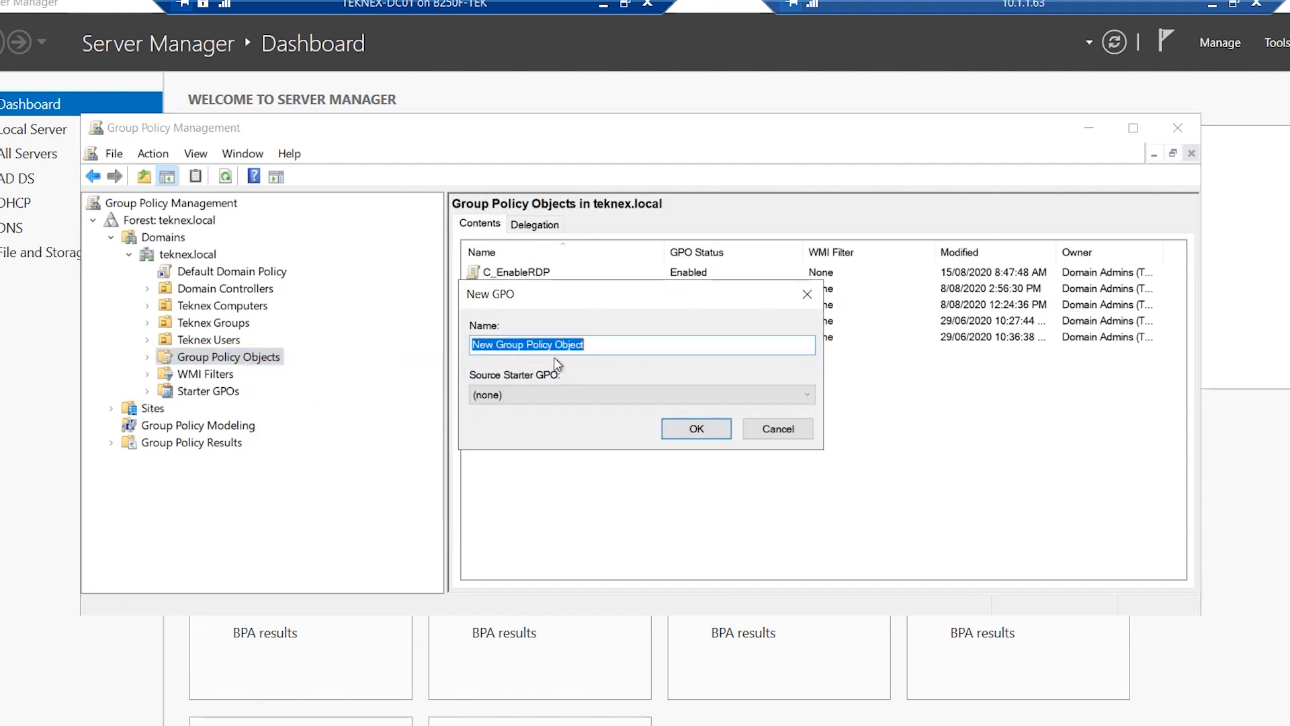
text(C_)
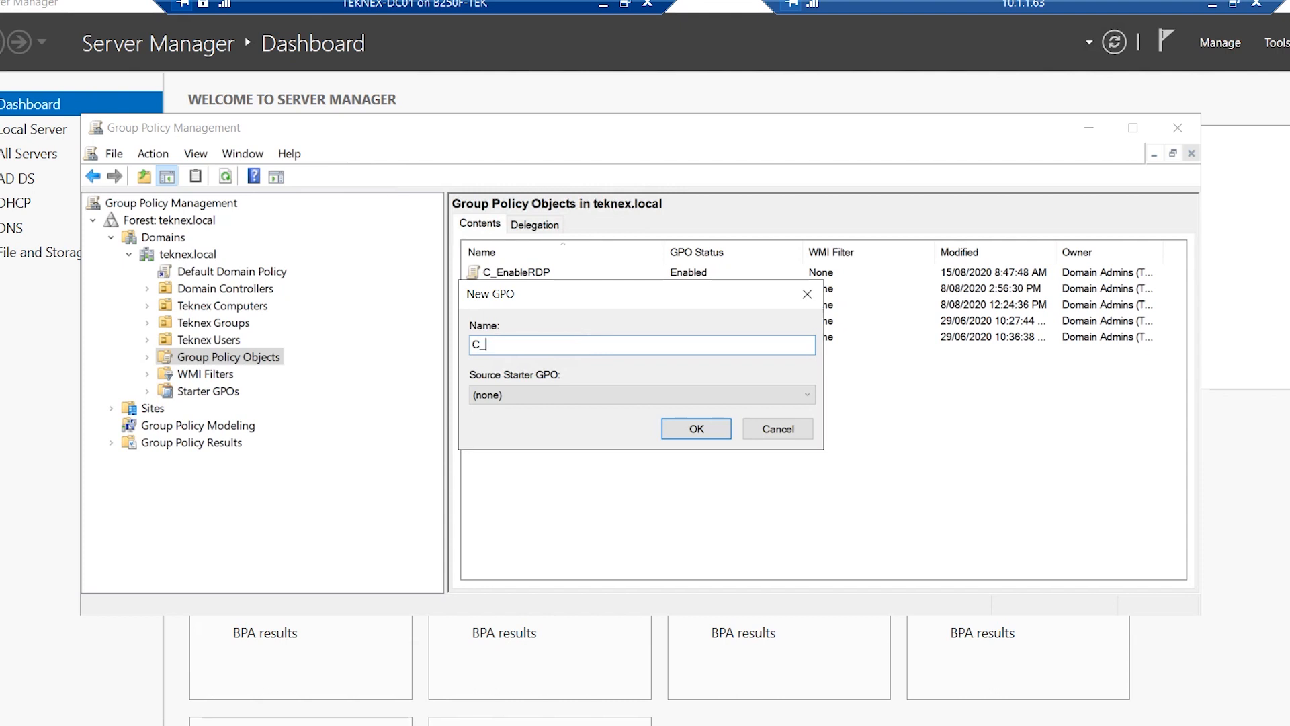
text(ClientAuthentication Cert)
drag(629, 298, 859, 328)
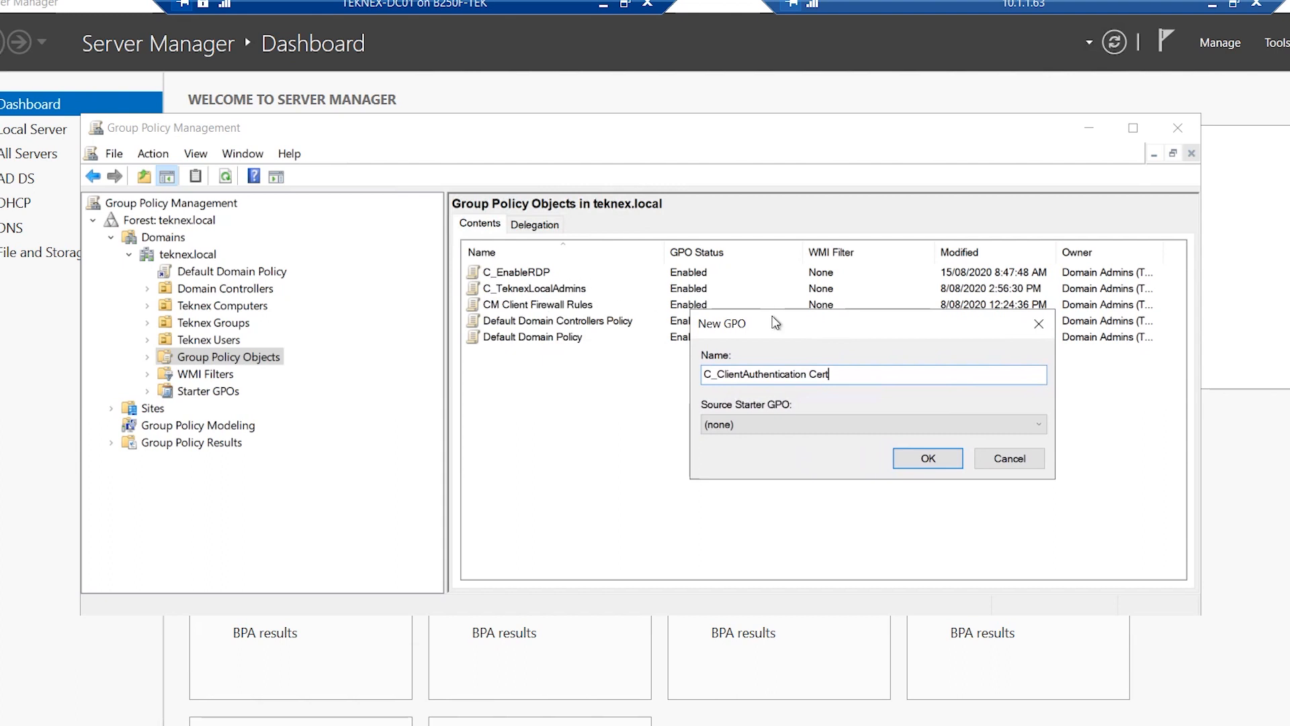
drag(832, 374, 717, 374)
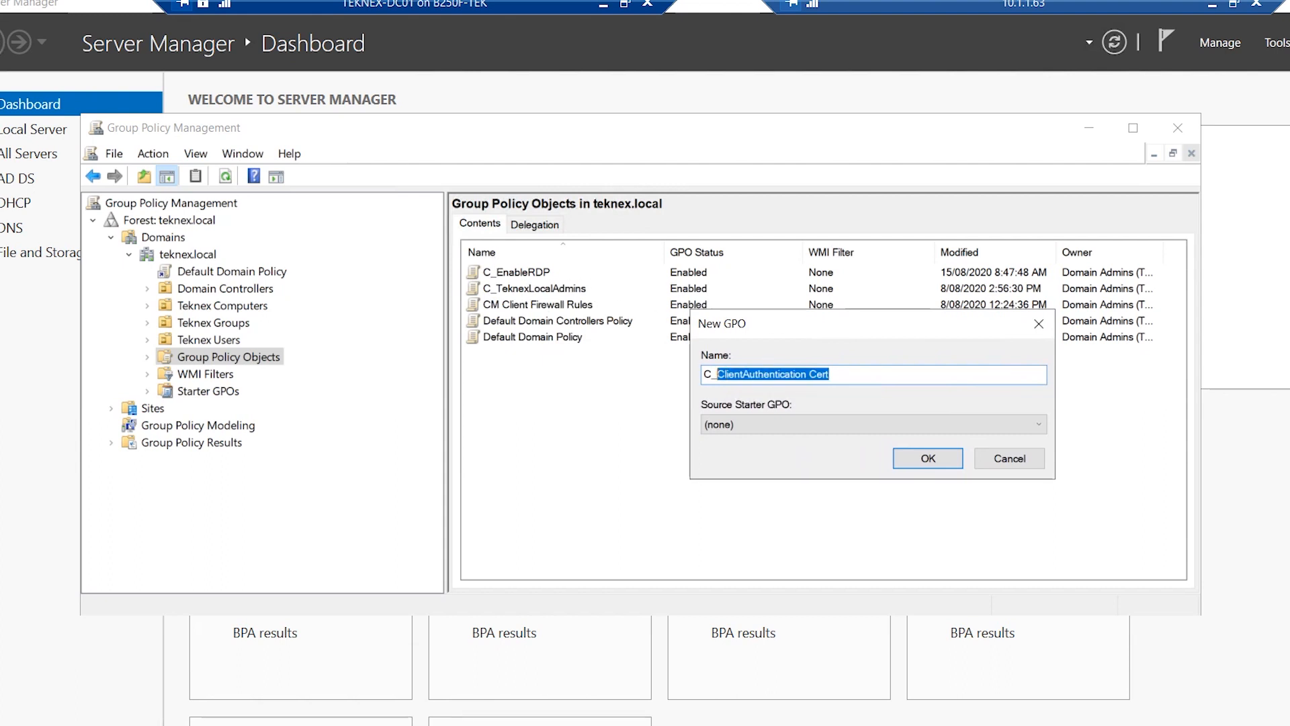
click(915, 458)
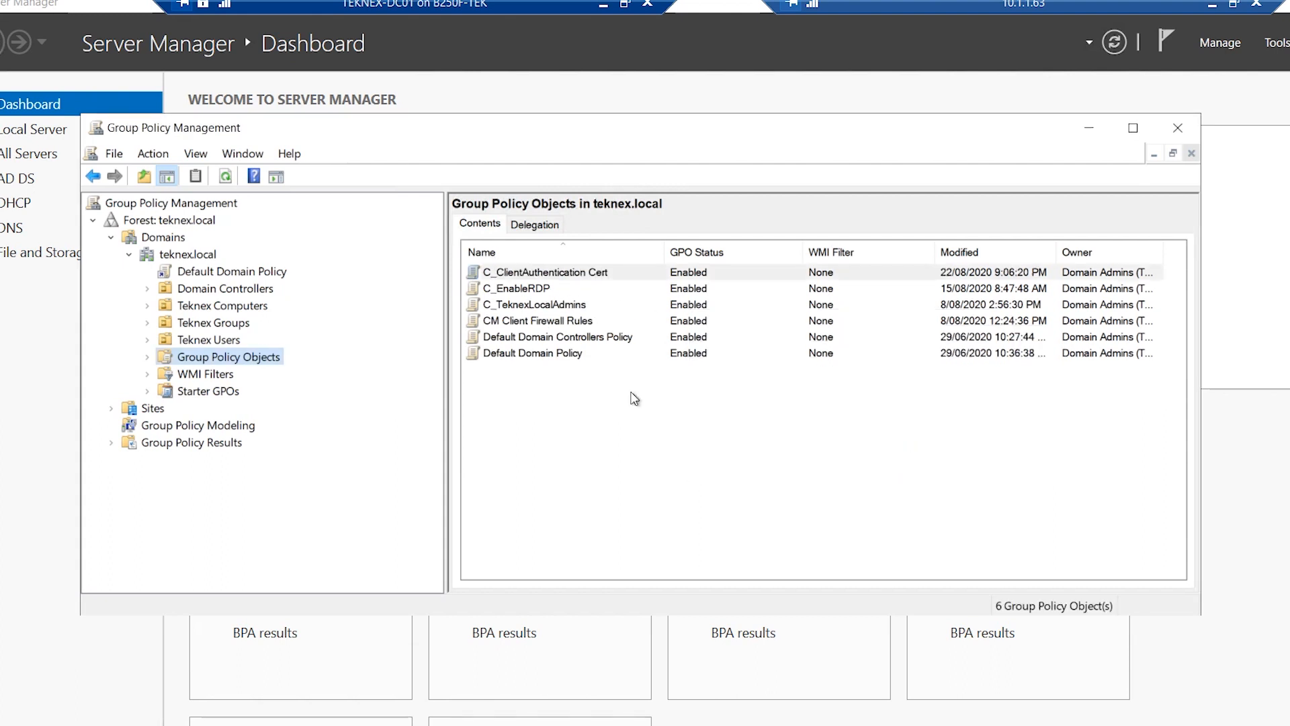
Select the new C_ClientAuthentication Cert GPO and bring up its options
click(545, 272)
key(F2)
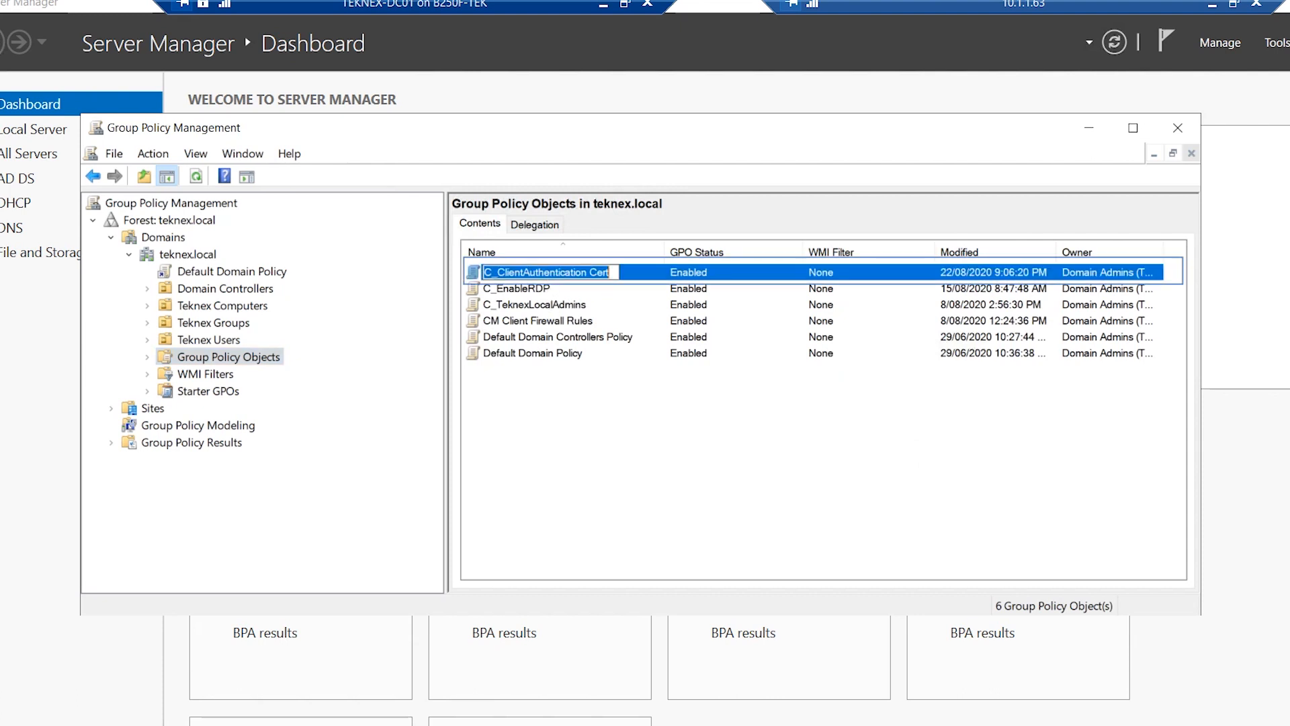
right_click(638, 276)
Edit the GPO and drill into Computer Configuration's Public Key Policies to Certificate Services Client - Auto-Enrollment
click(663, 284)
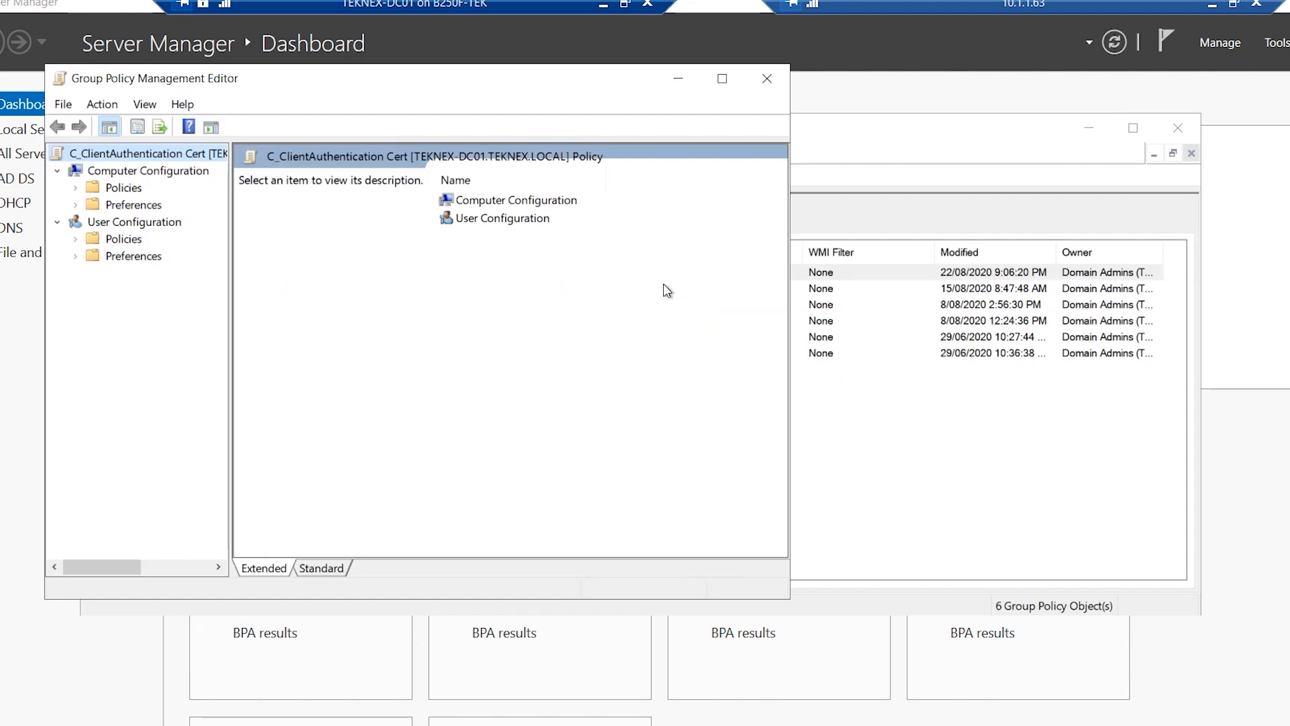
drag(481, 78, 804, 108)
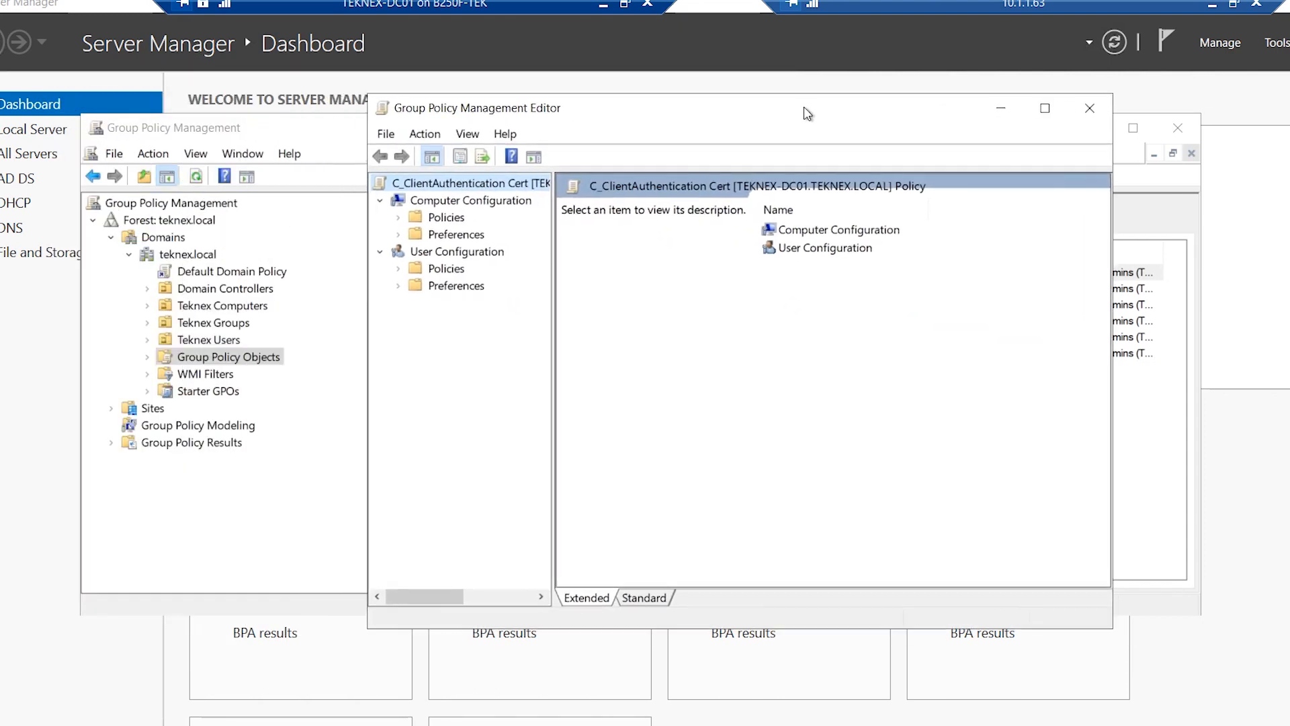
click(438, 217)
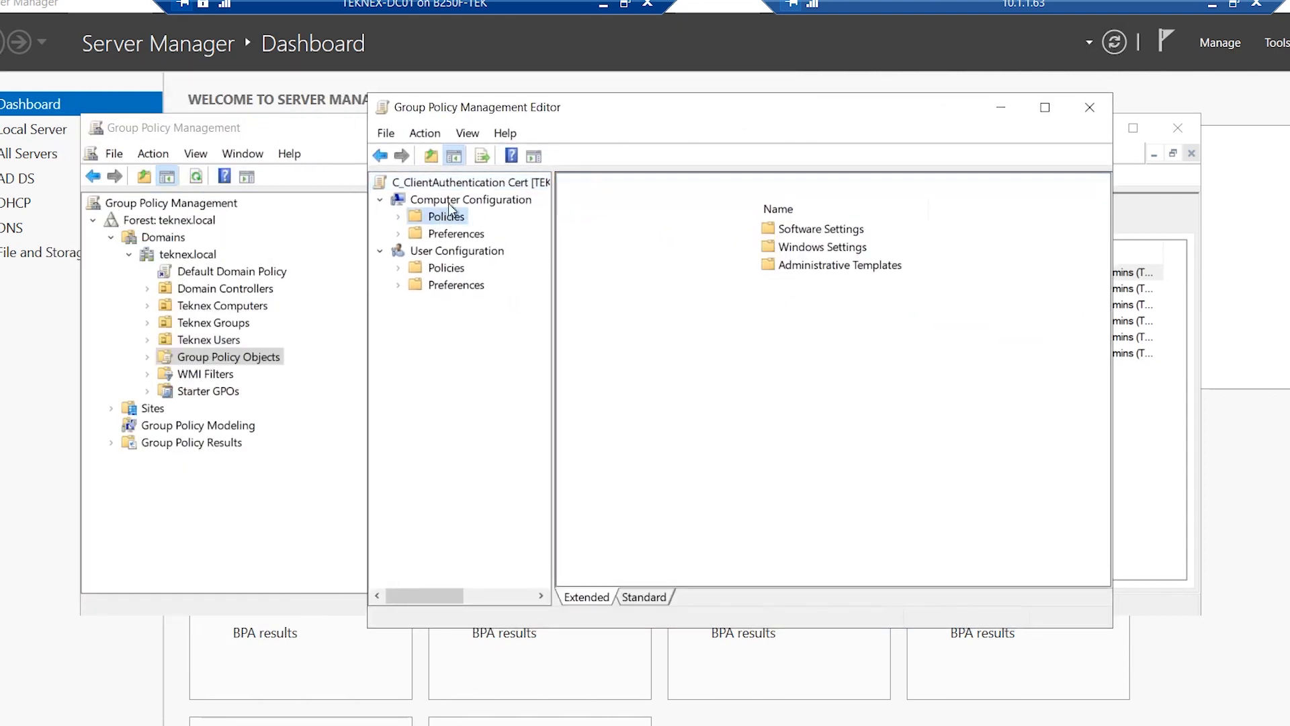
click(399, 217)
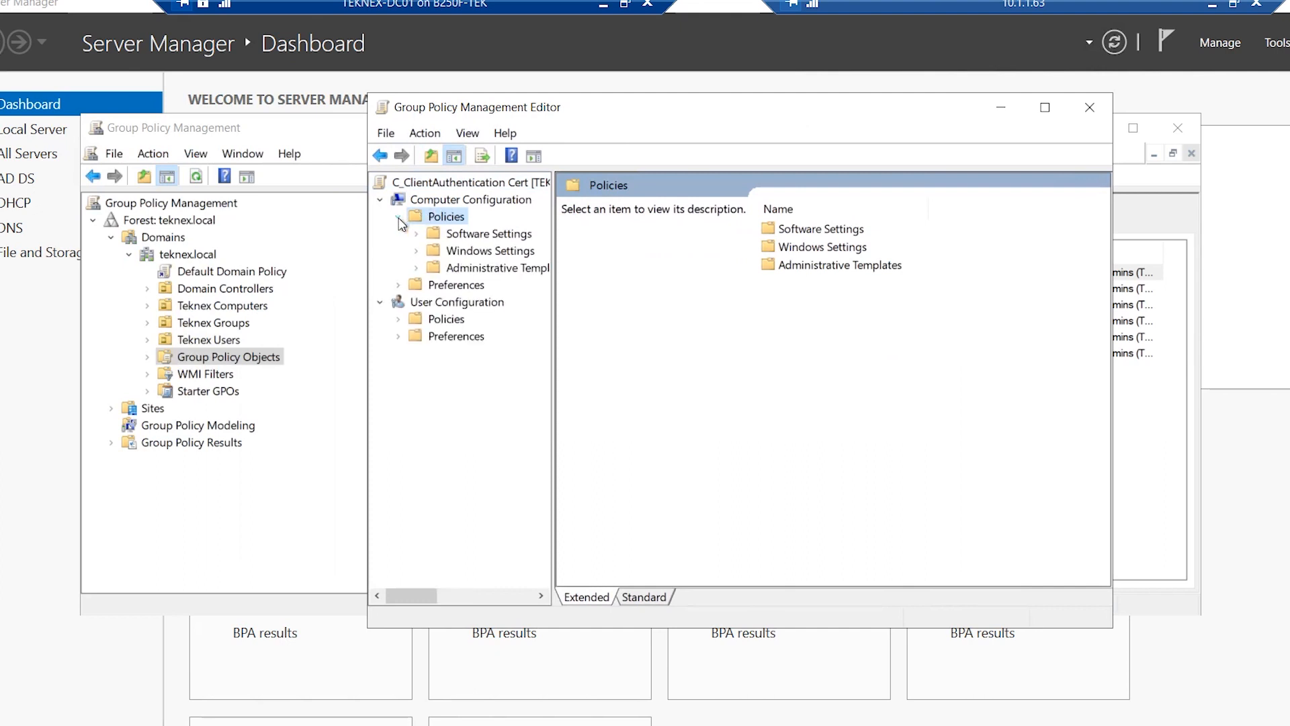
double_click(484, 253)
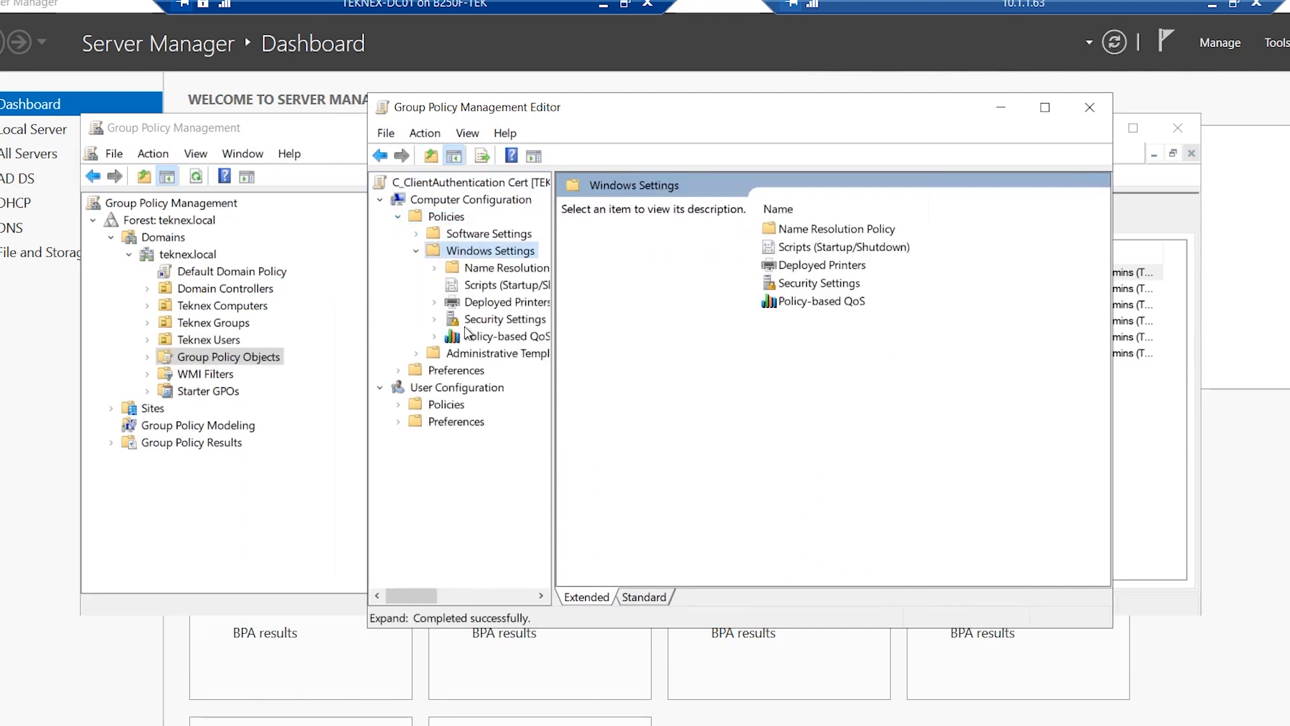
drag(552, 325, 597, 325)
click(472, 321)
double_click(472, 322)
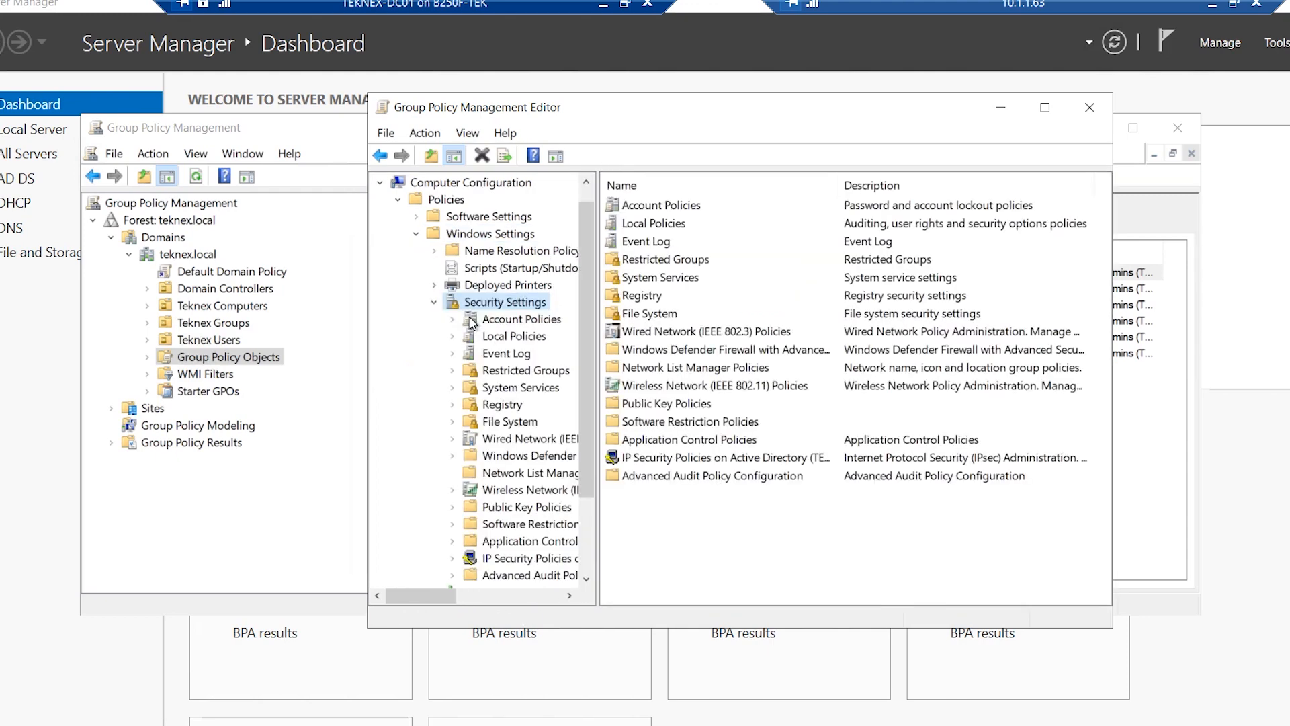
click(661, 406)
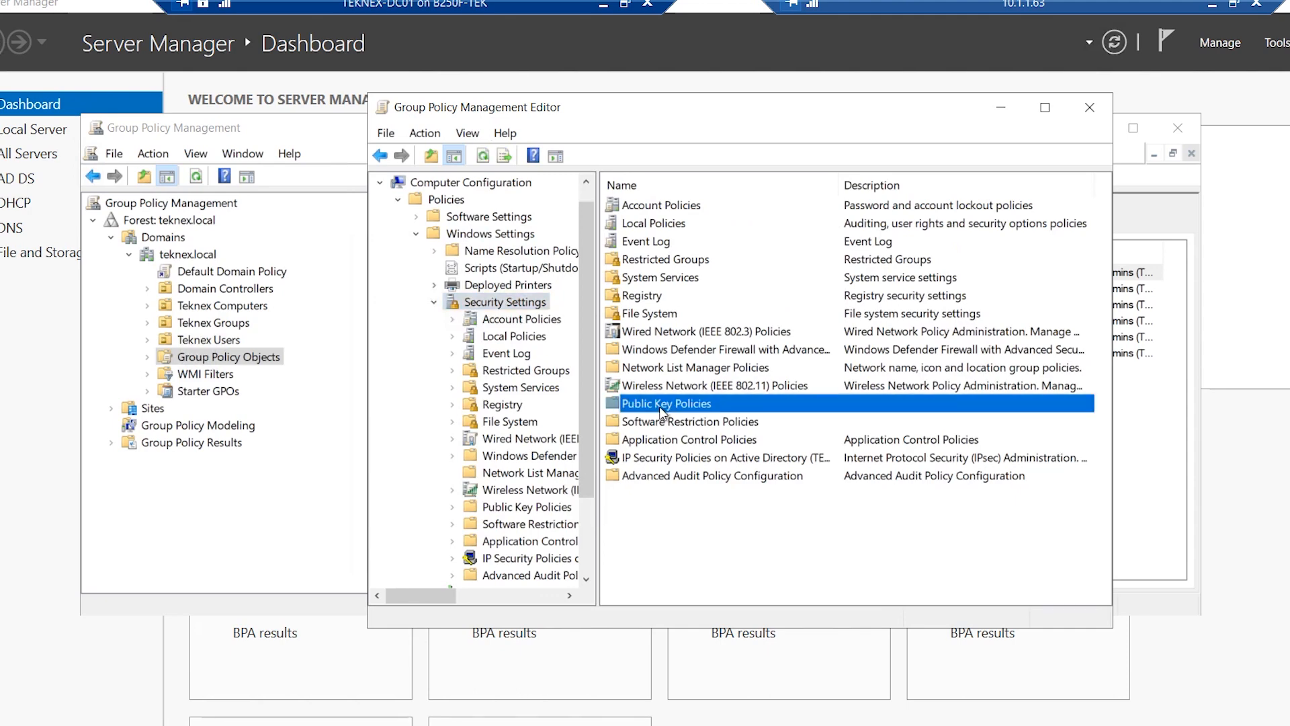
double_click(660, 407)
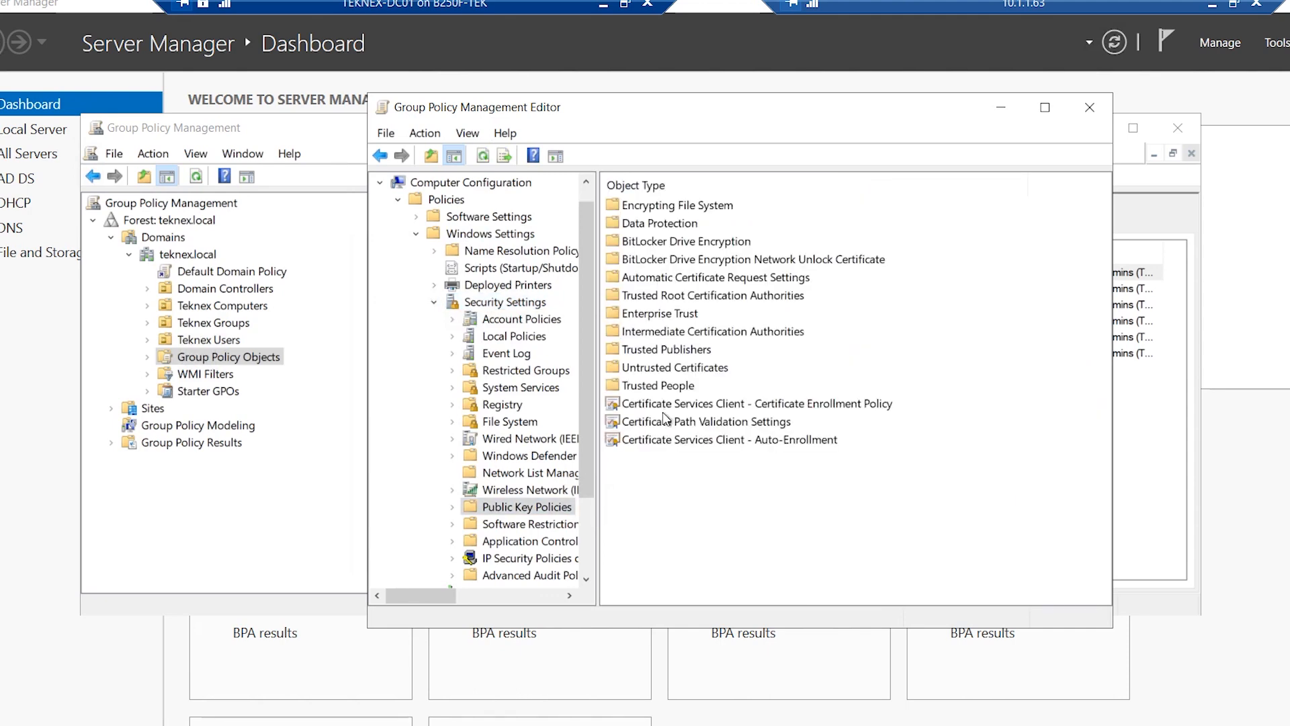
click(680, 444)
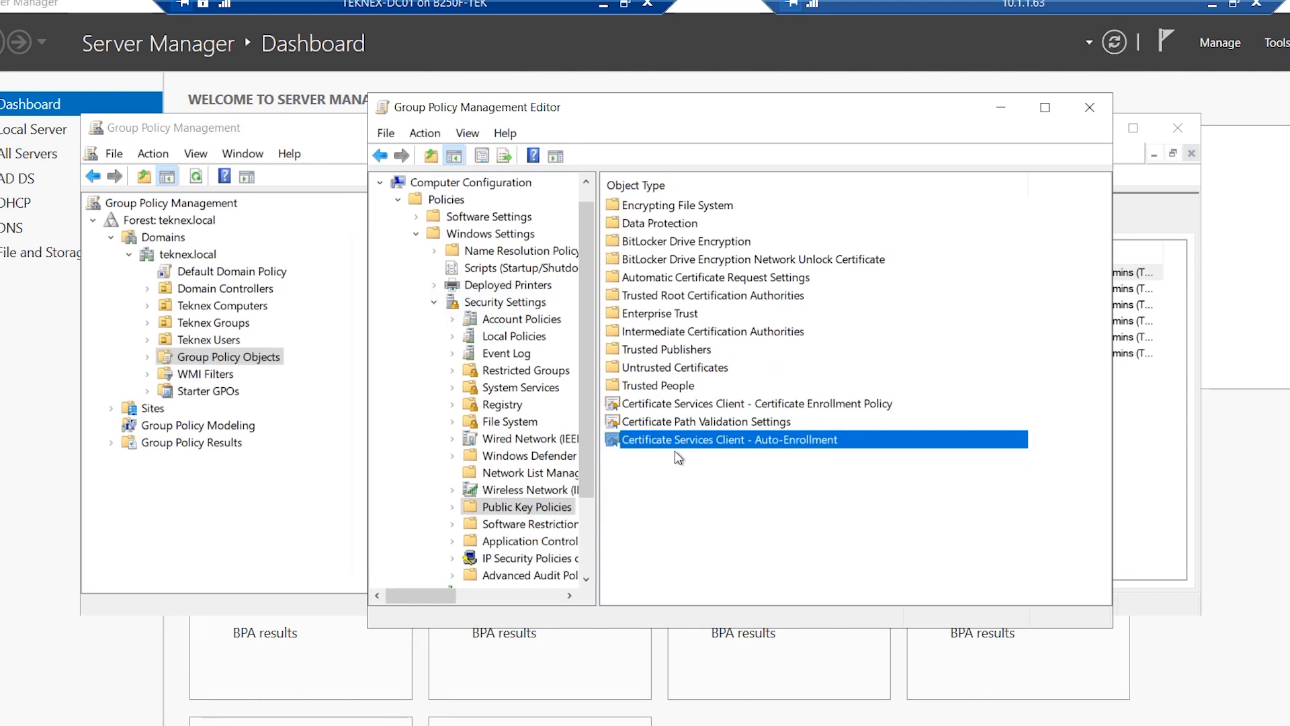
Enable the Auto-Enrollment policy with renewal of expired certificates and updating of template-based certificates
double_click(734, 440)
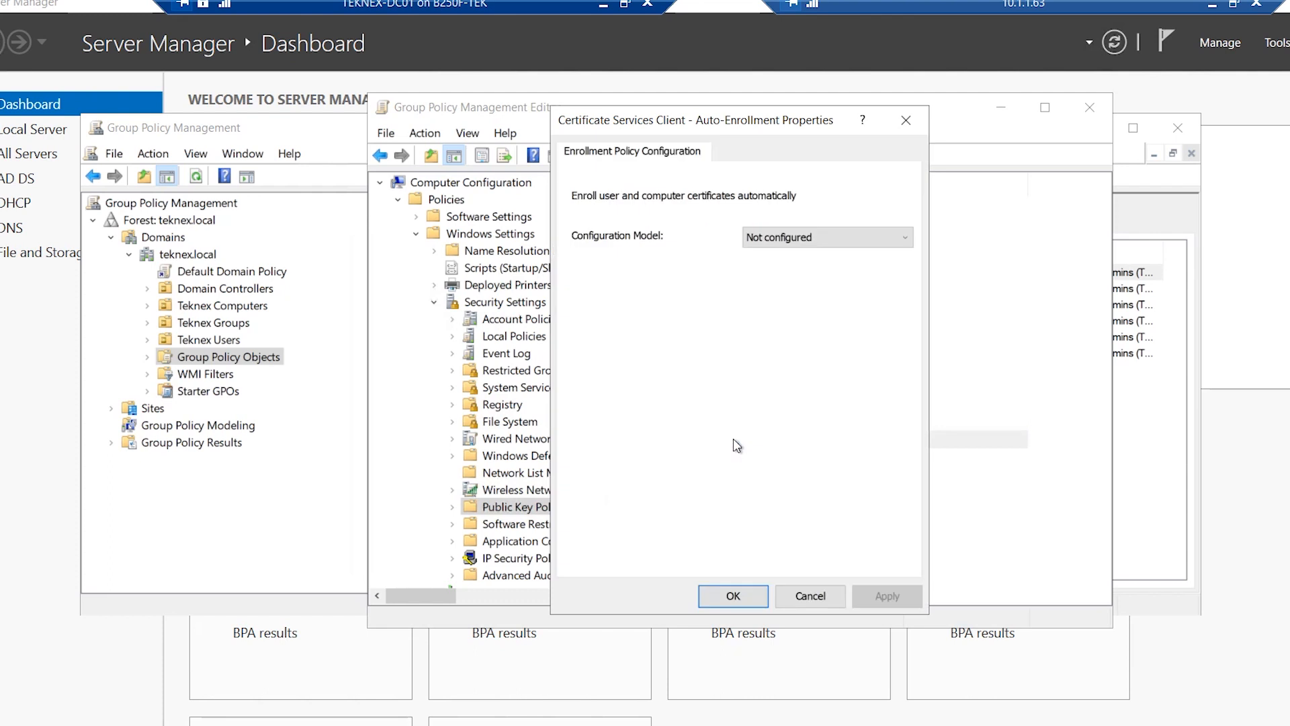
click(797, 243)
click(793, 267)
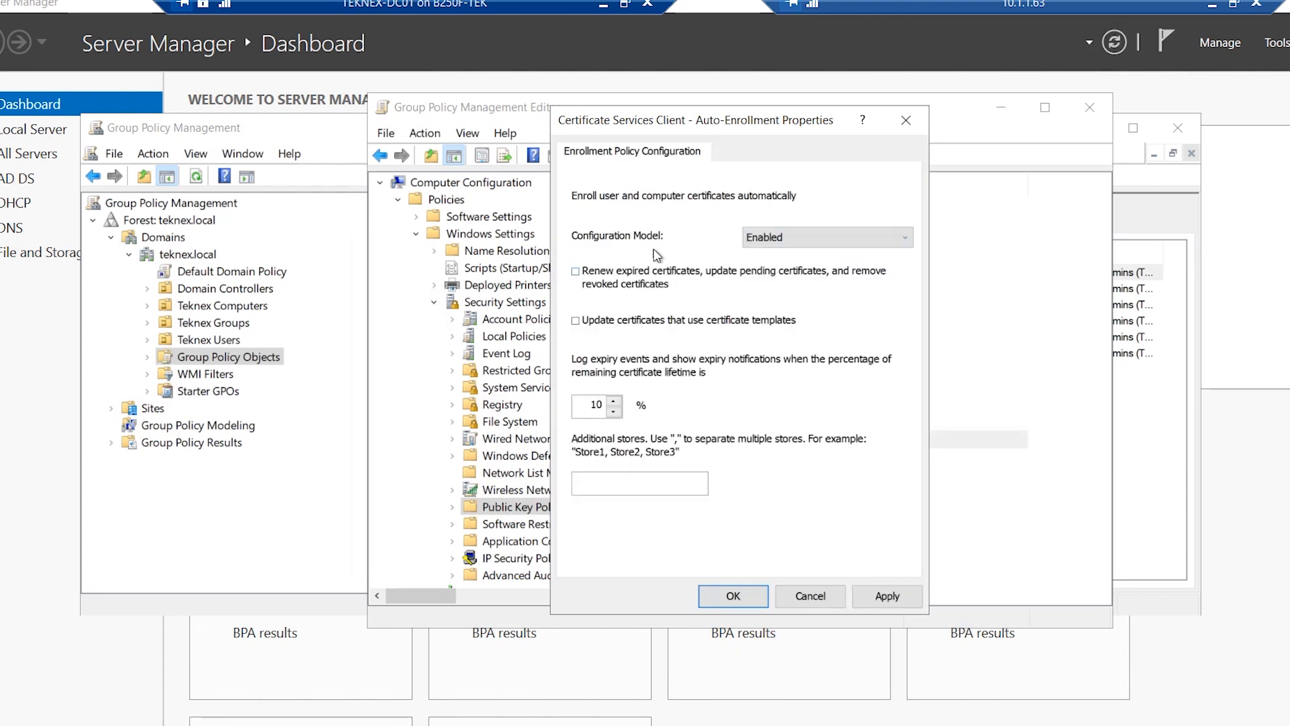
click(577, 275)
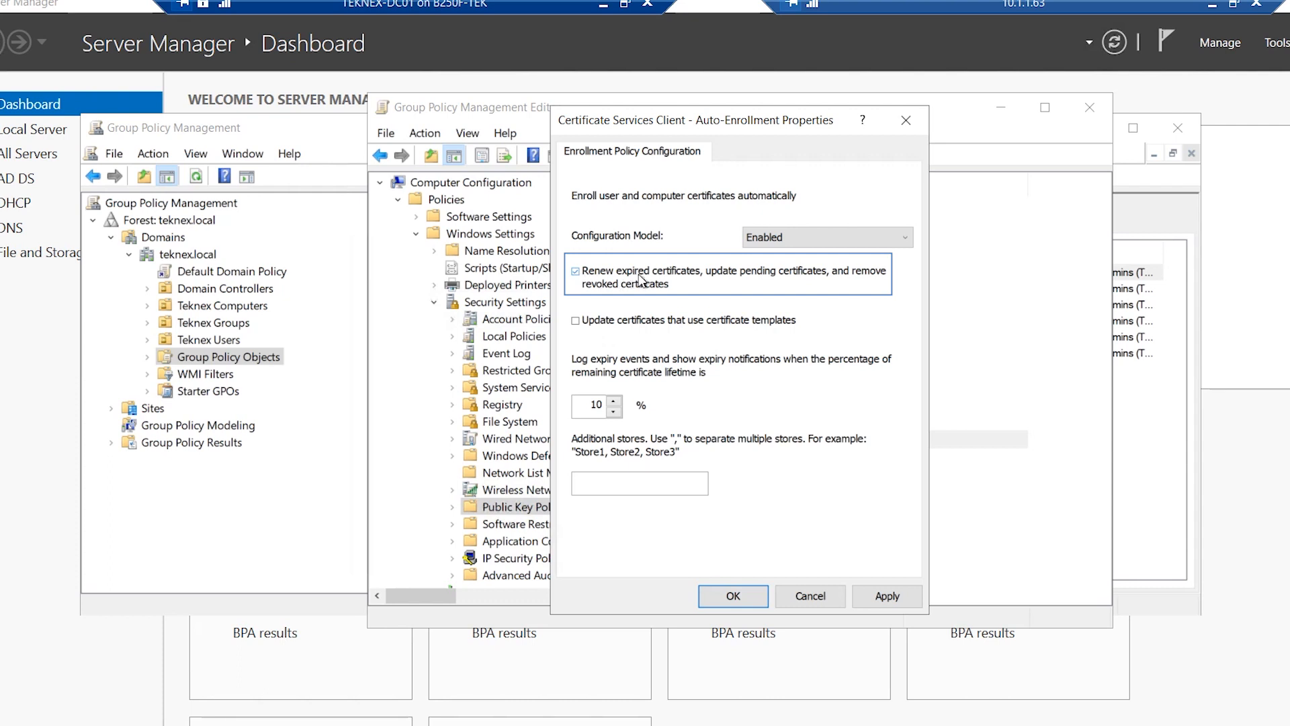
click(582, 324)
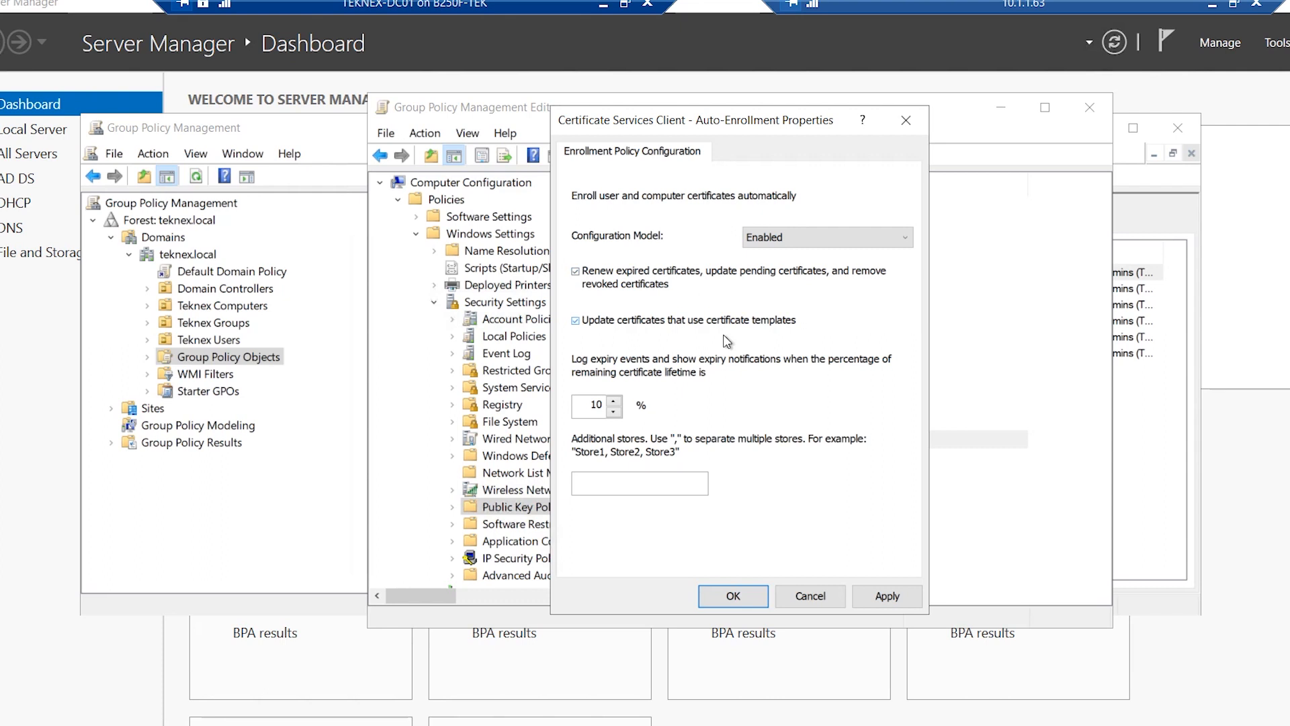
click(746, 599)
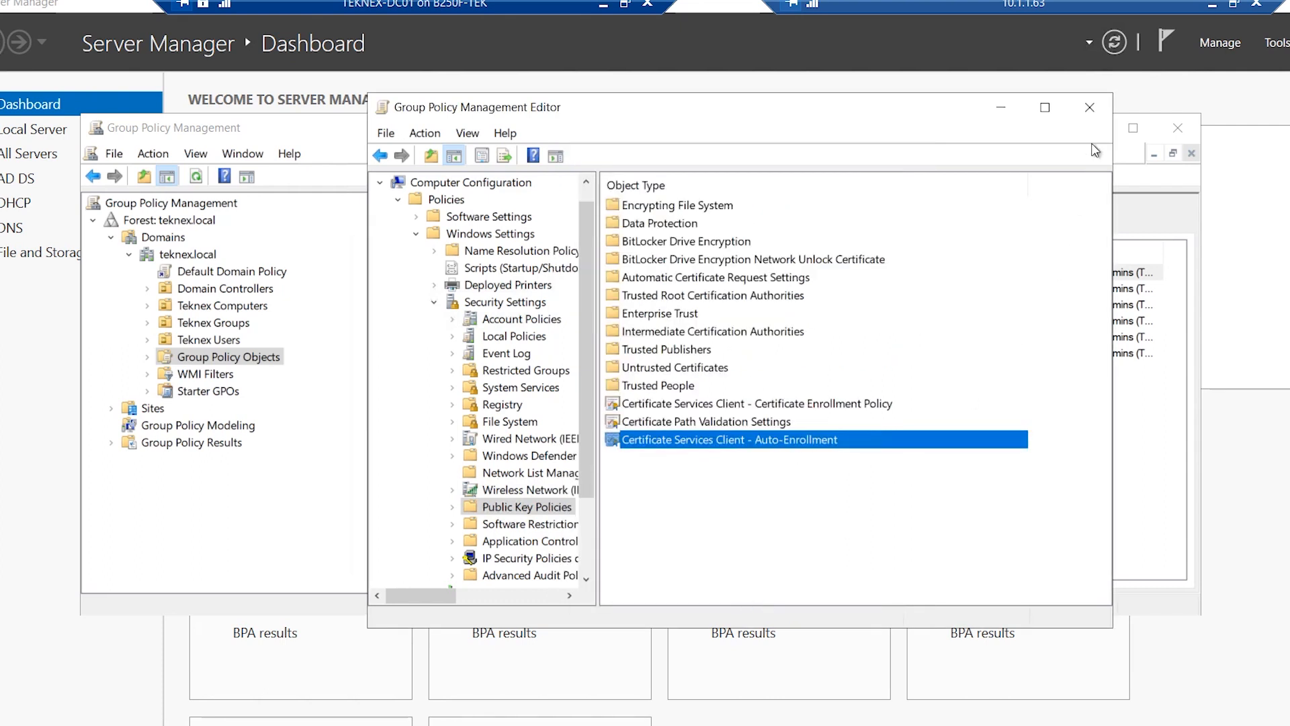
Close the policy editor and expand Teknex Computers in Group Policy Management
click(1091, 108)
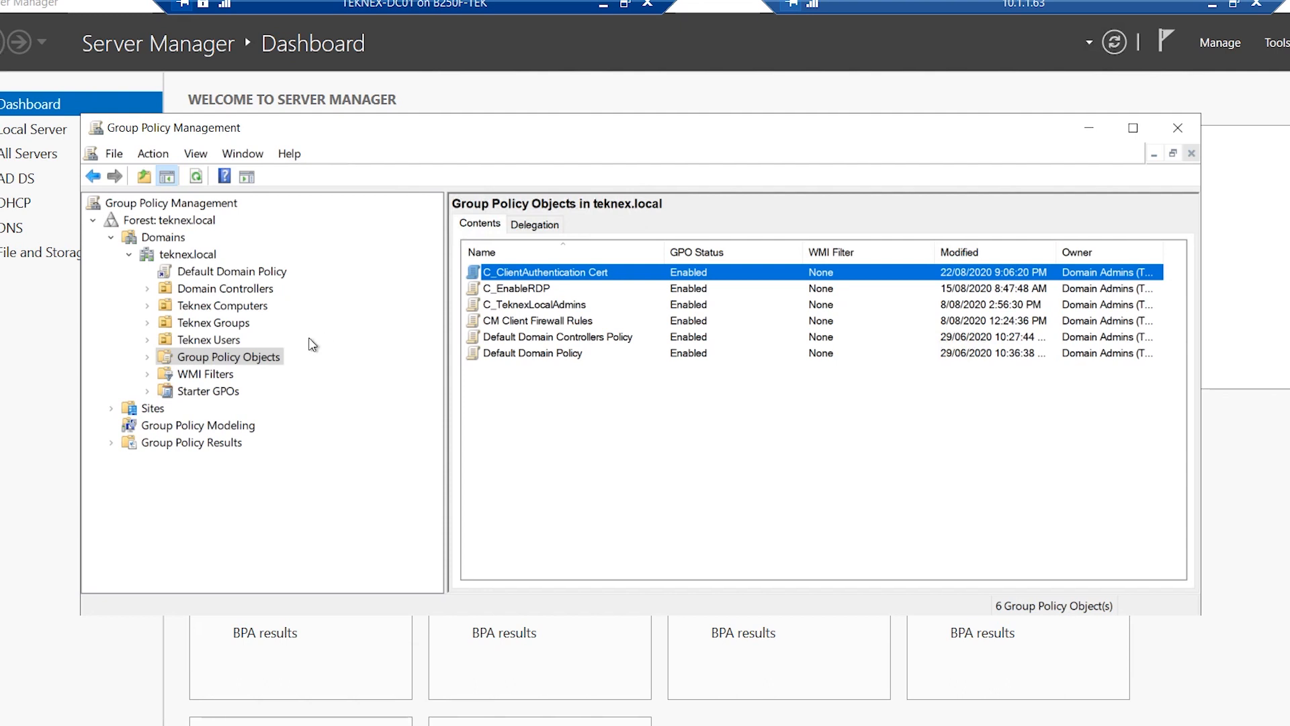
click(232, 306)
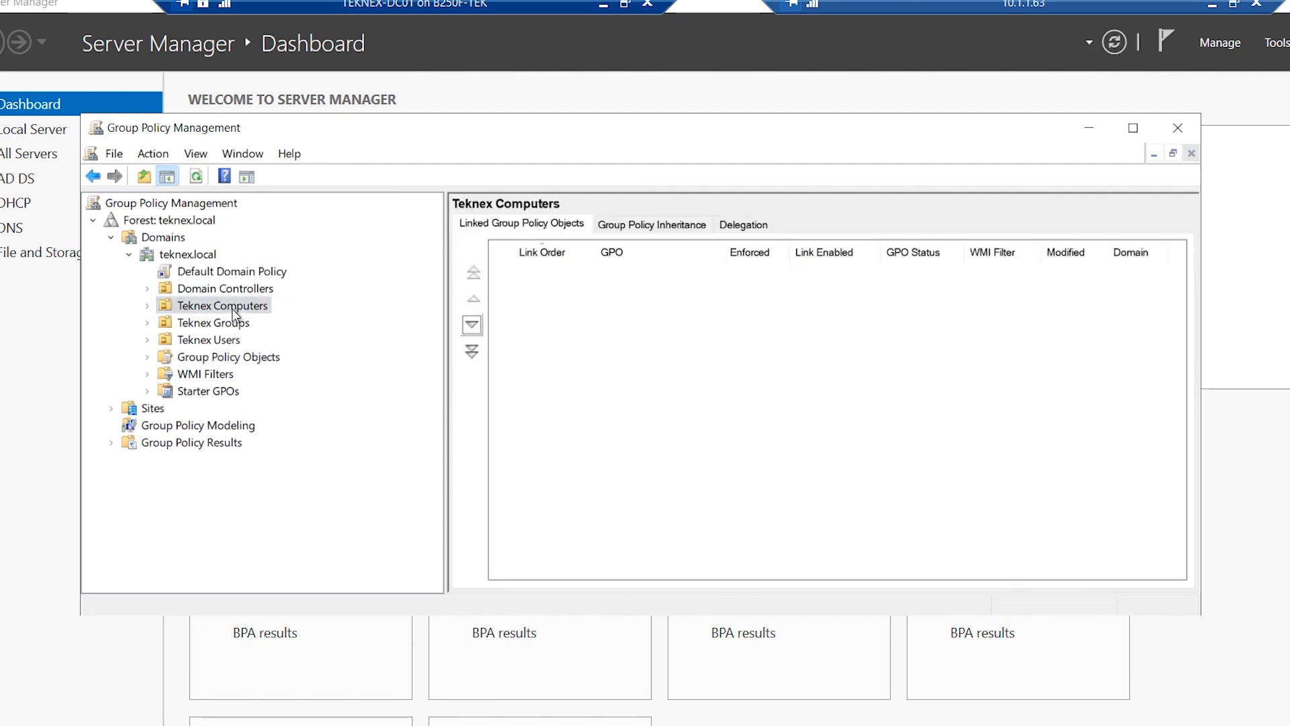
click(148, 306)
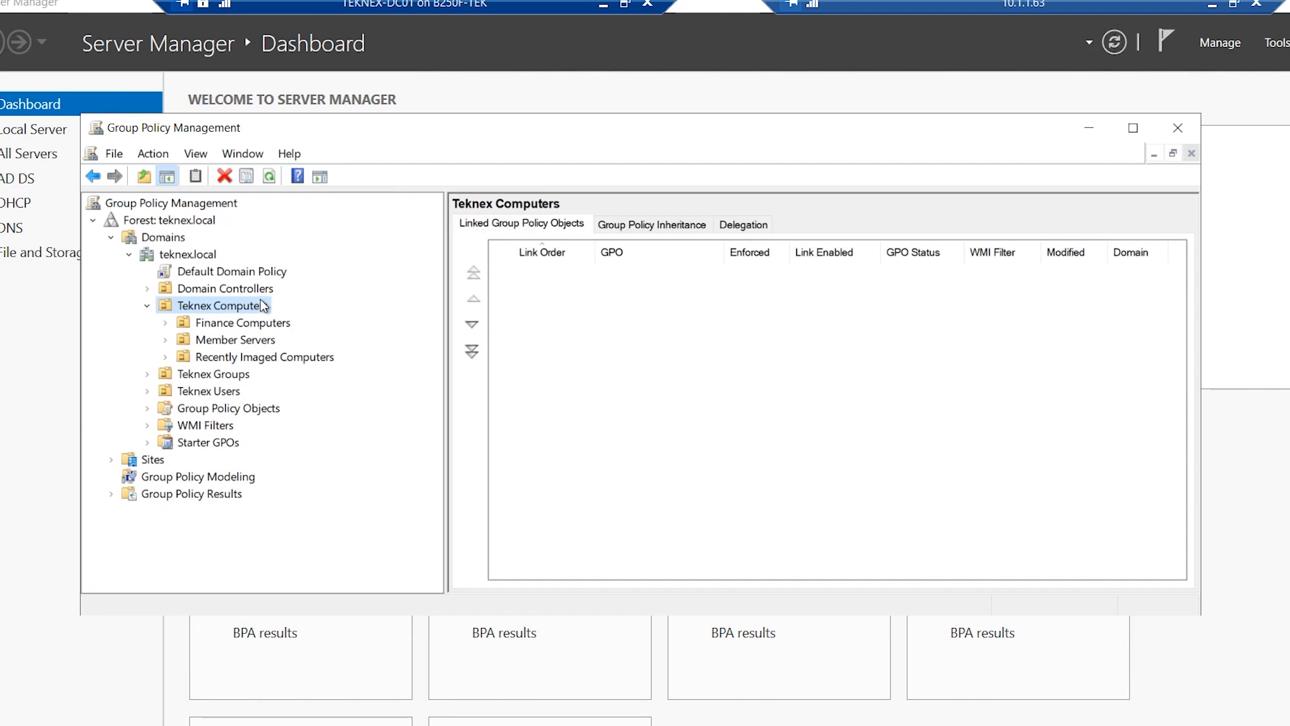
Link the existing C_ClientAuthentication Cert GPO to the Teknex Computers unit
right_click(220, 308)
click(269, 343)
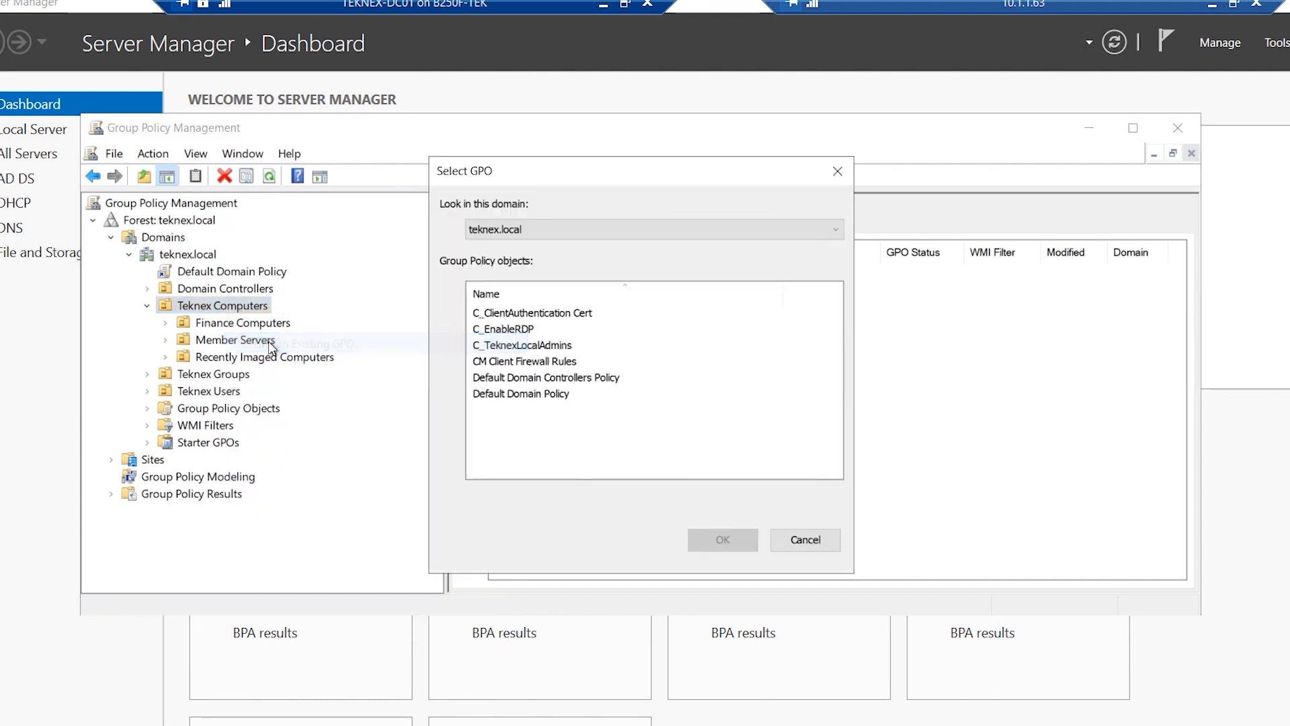
click(501, 314)
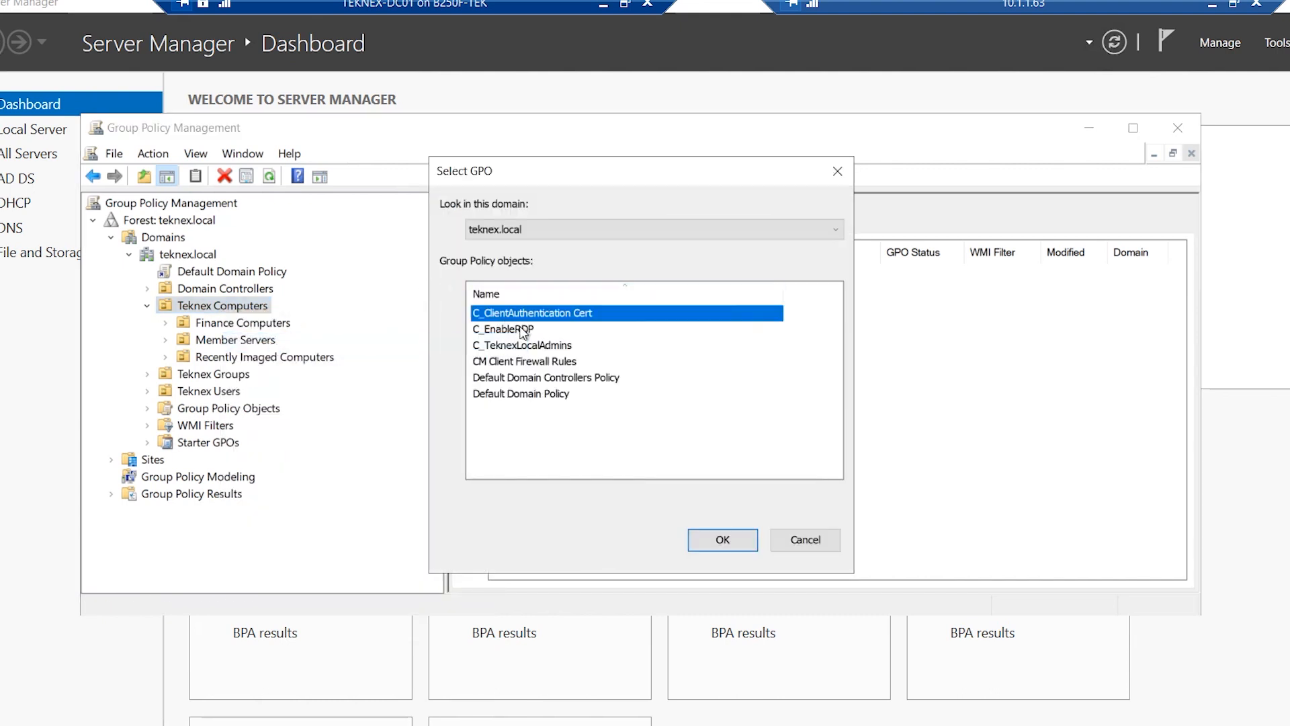
click(730, 541)
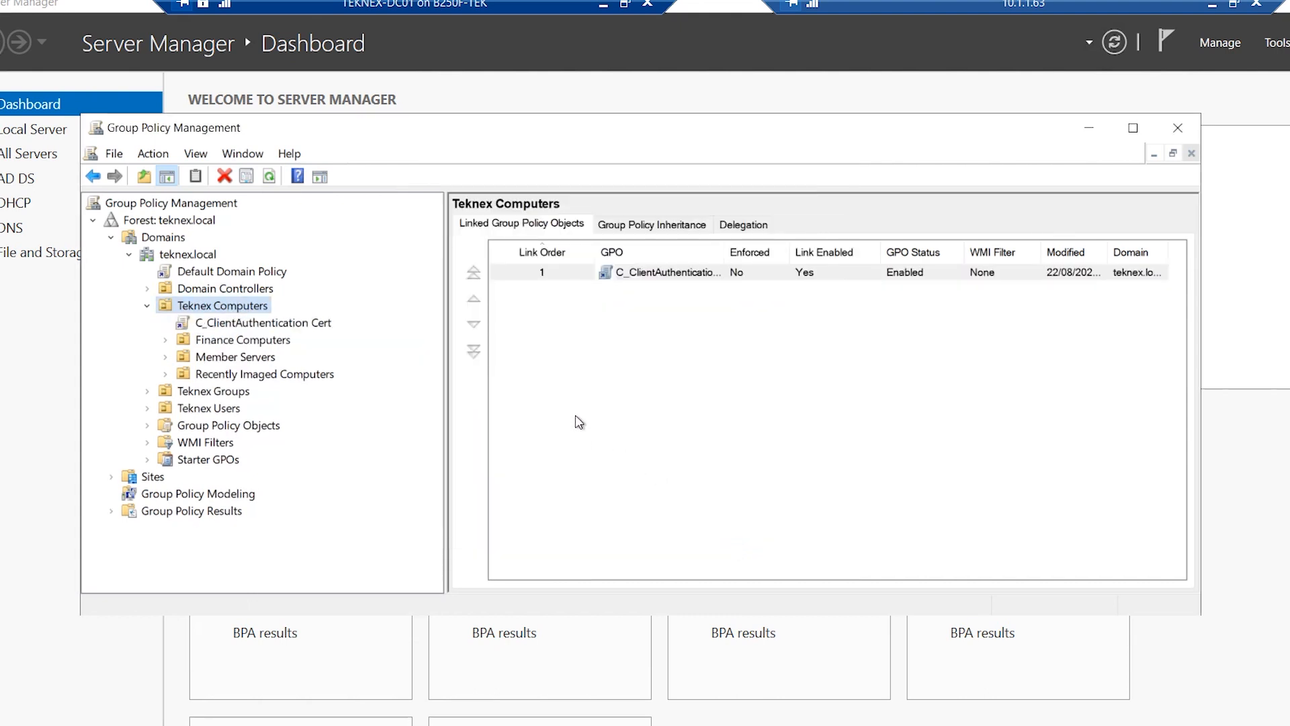
Force a Group Policy Update on Teknex Computers' four machines, then leave the DC session
right_click(231, 308)
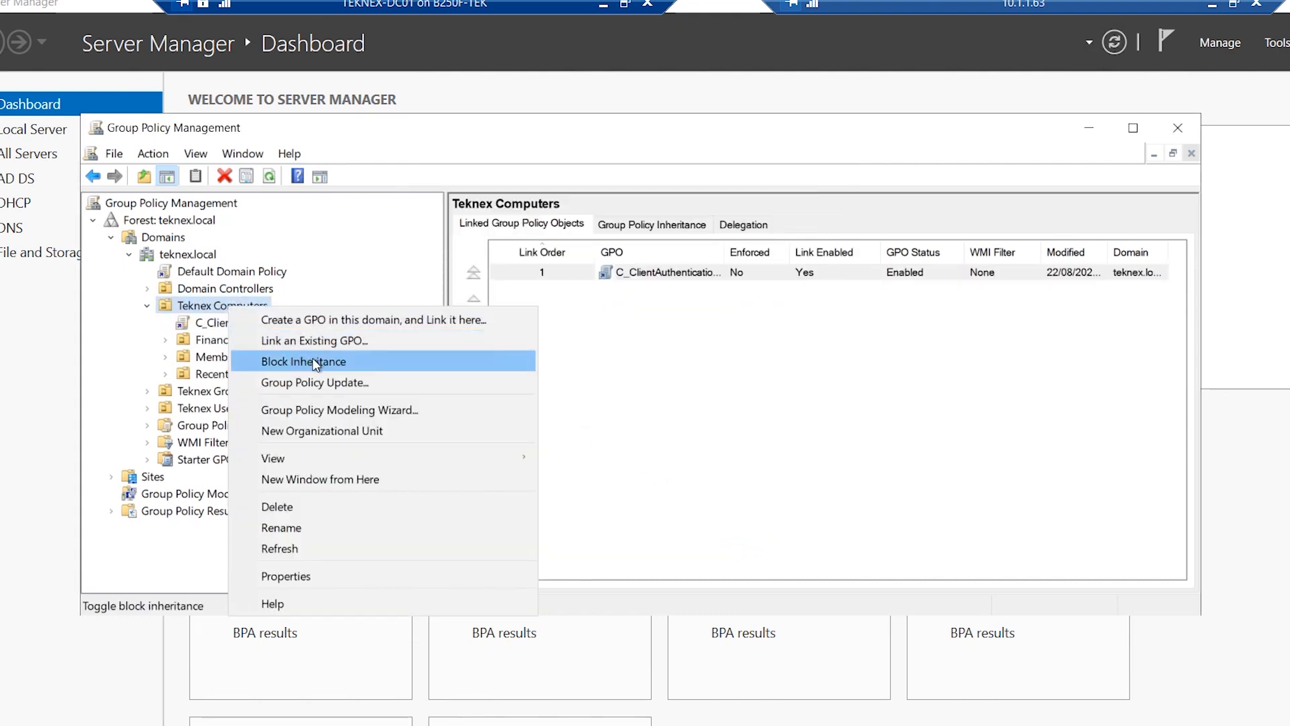
click(340, 383)
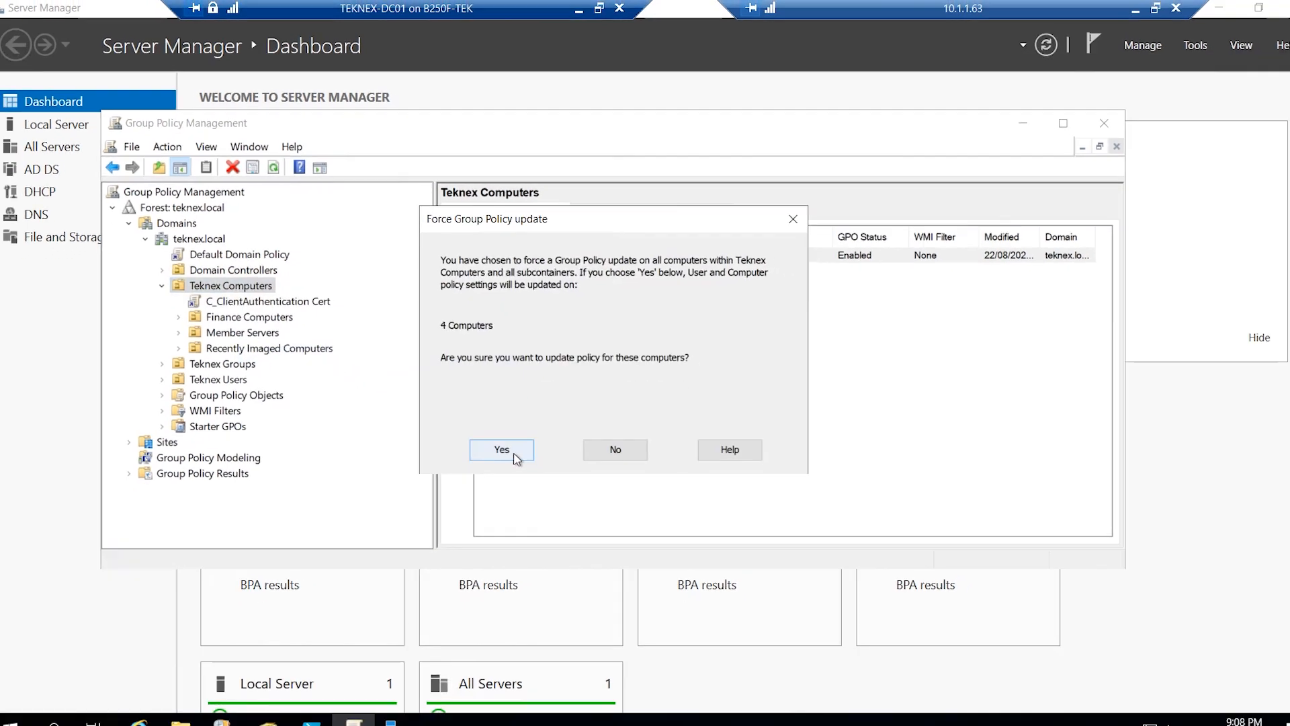
click(515, 459)
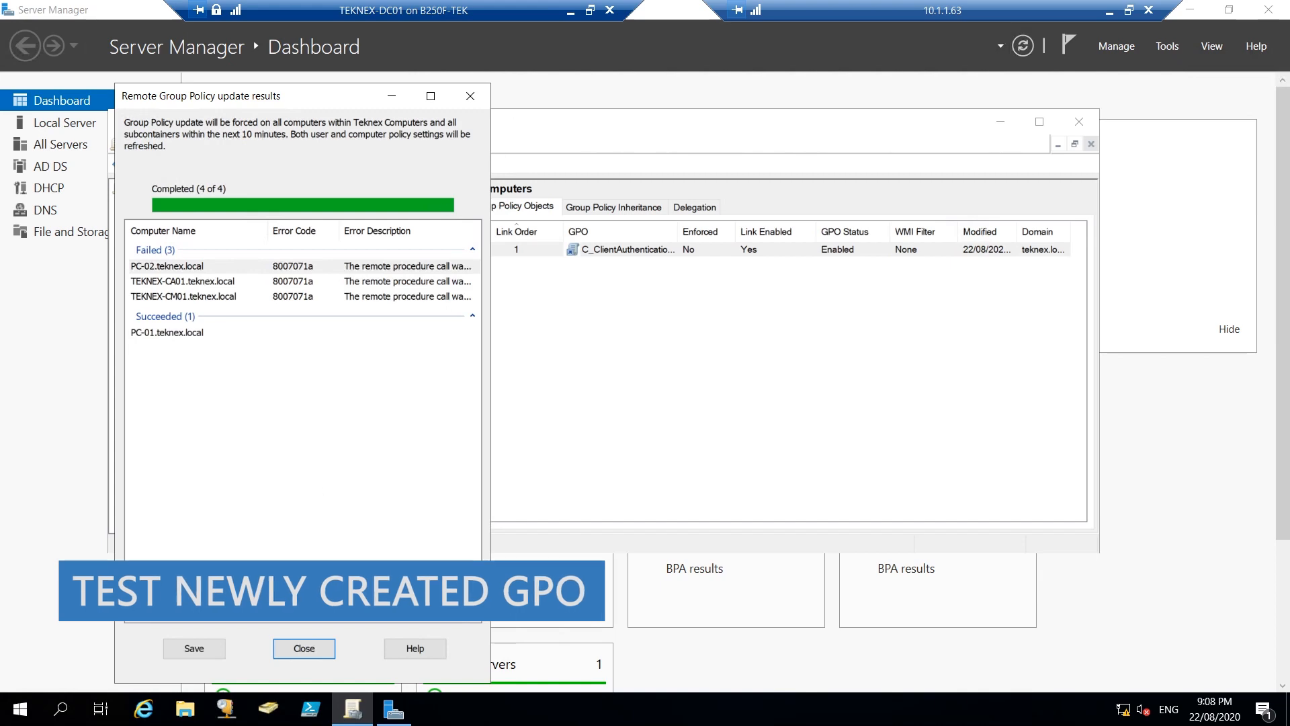
click(304, 648)
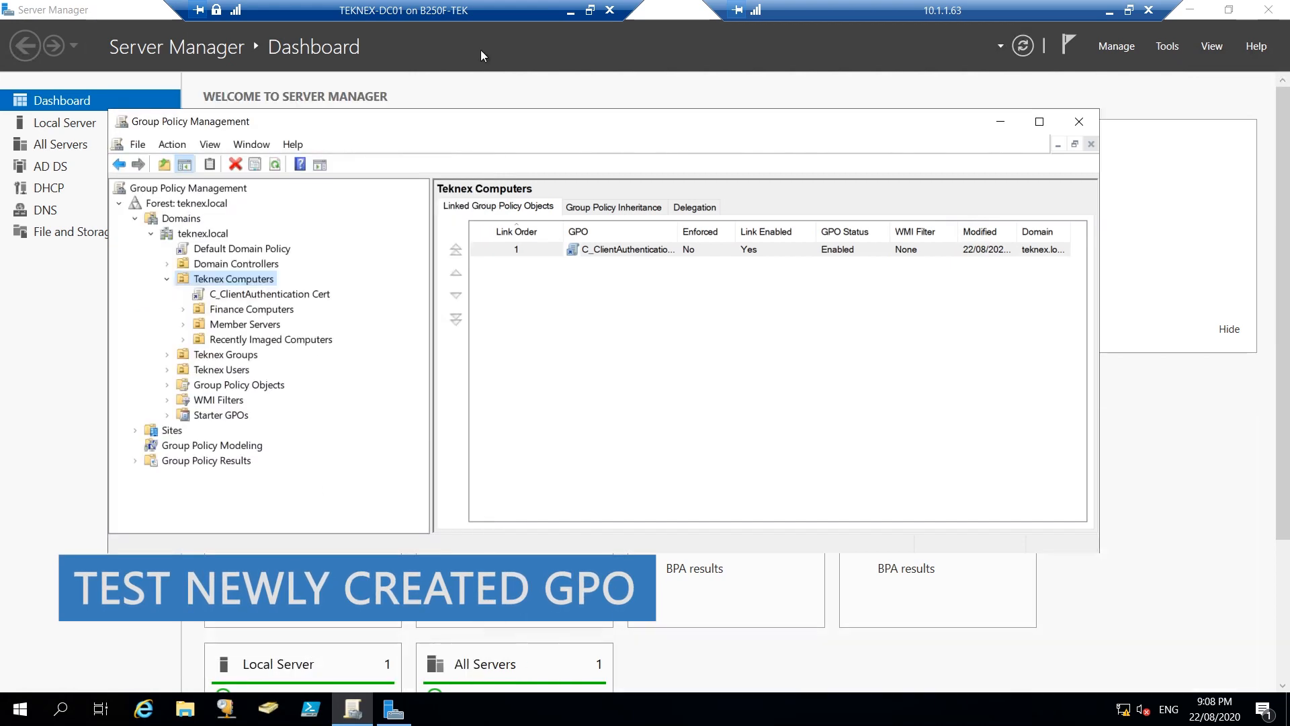
click(571, 16)
Switch to the PC-01 VM and launch certlm.msc elevated from the Run box
mouse_move(609, 709)
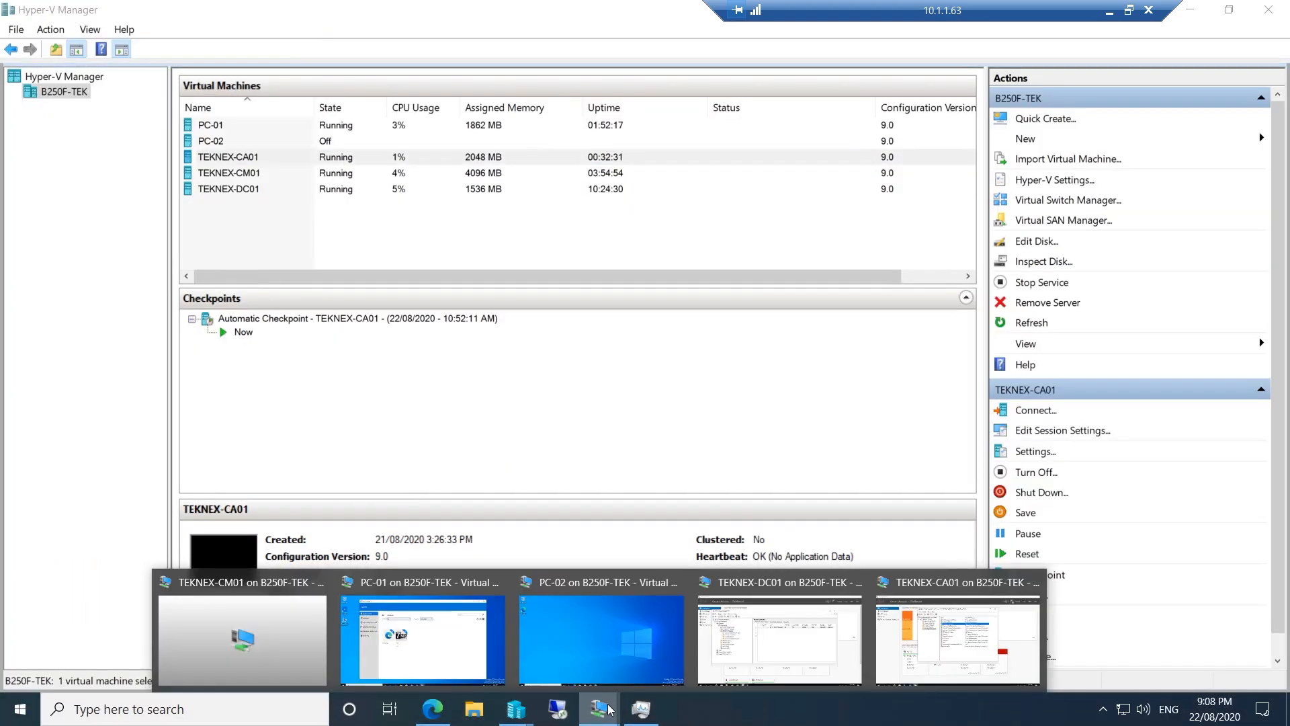
click(461, 639)
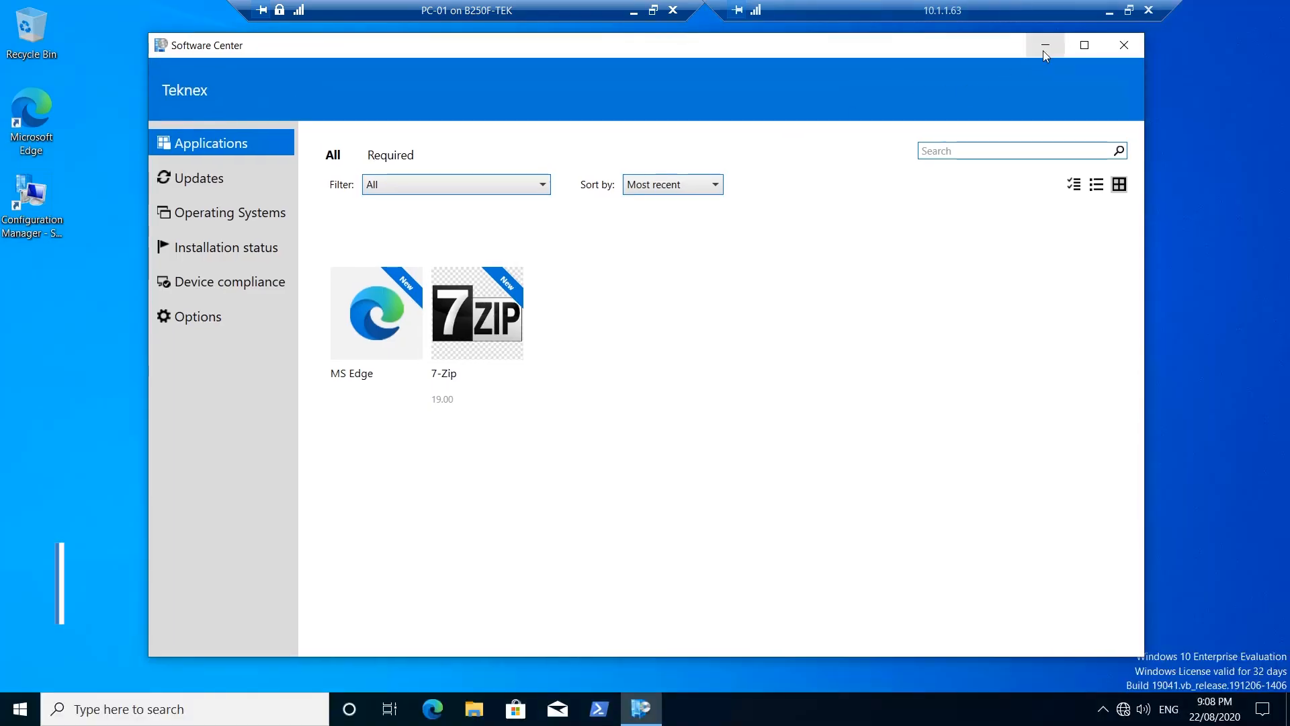
click(1045, 47)
key(super+r)
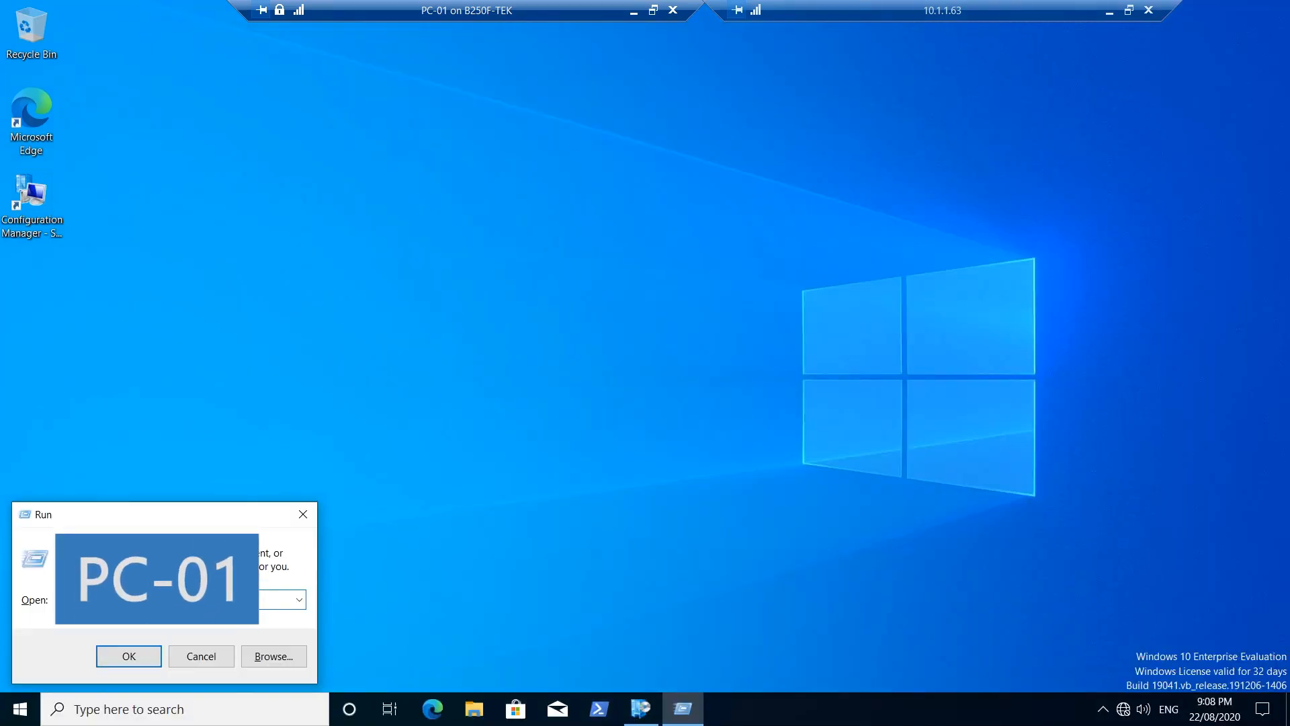
text(gpupdate /force)
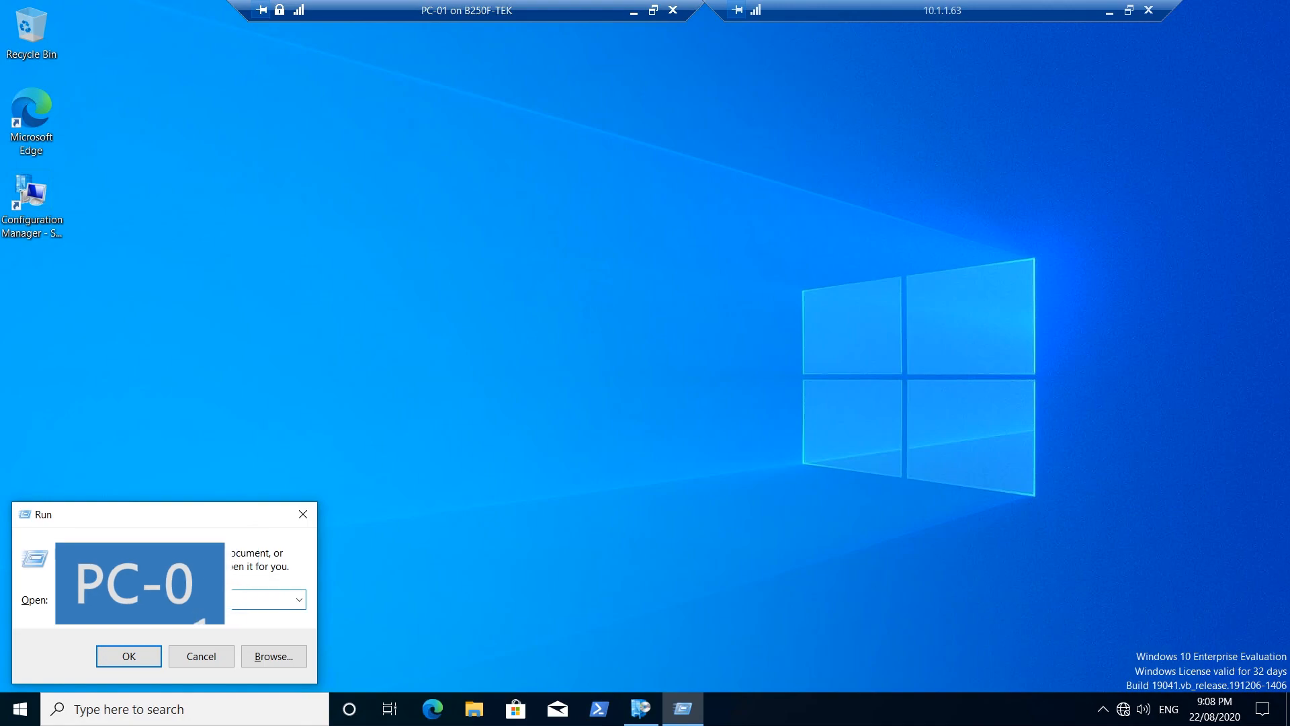
drag(140, 600, 65, 599)
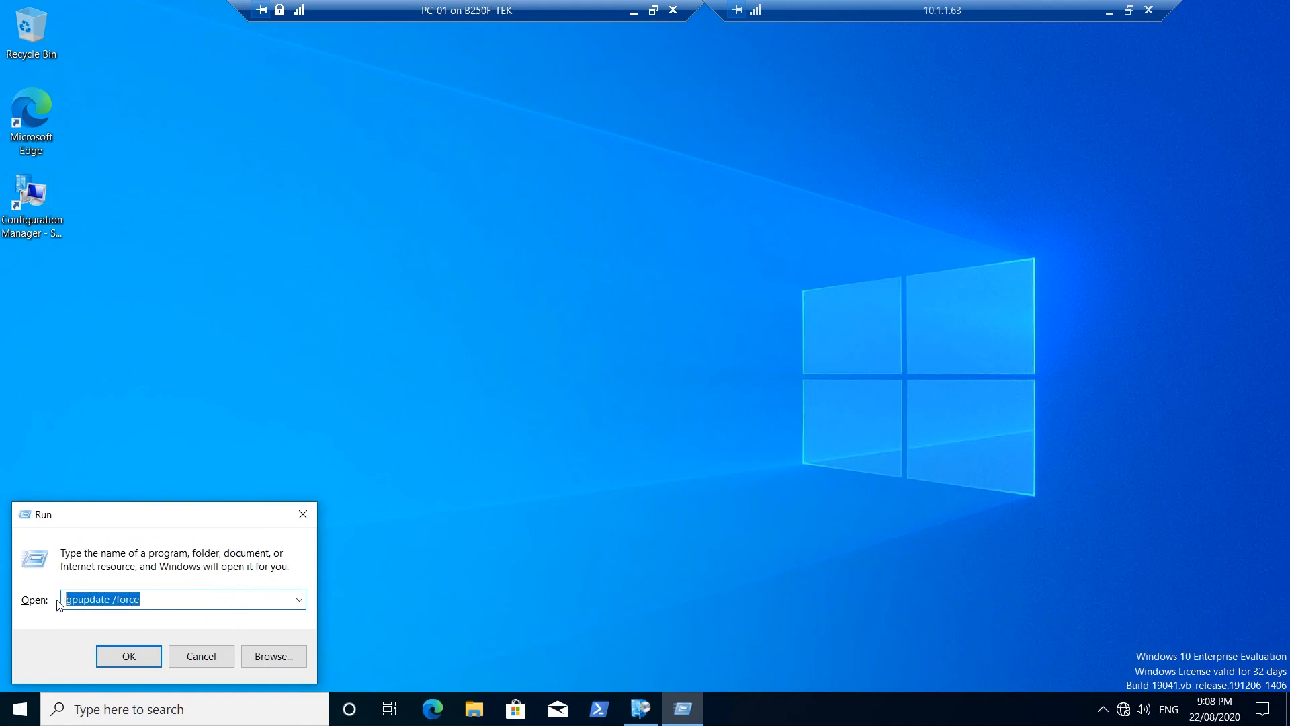
text(cert)
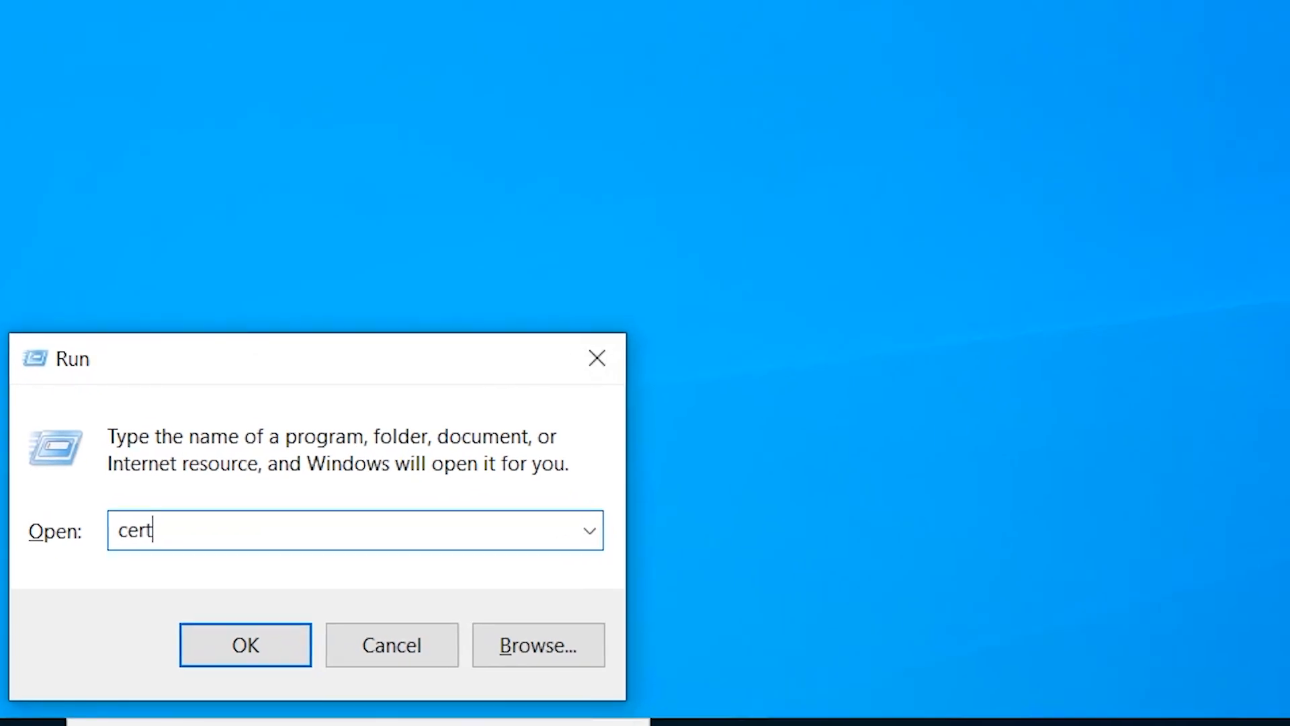
text(lm.msc)
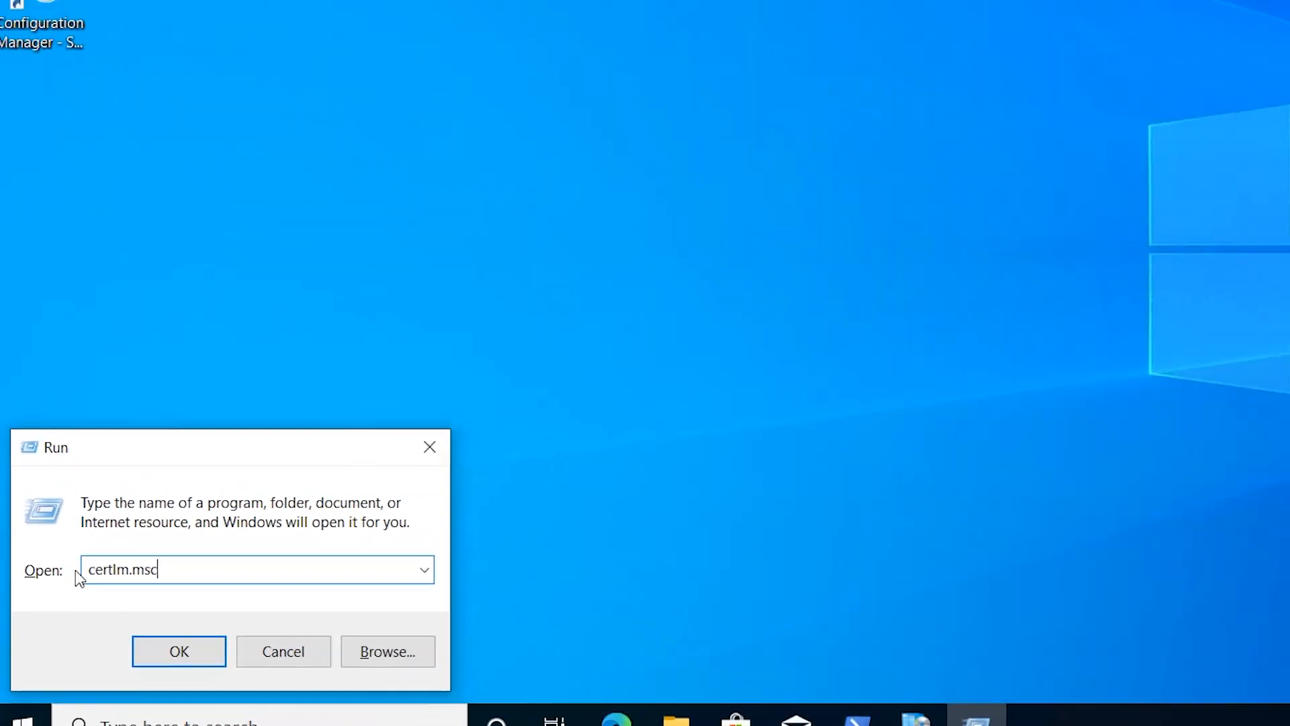
key(Return)
click(576, 463)
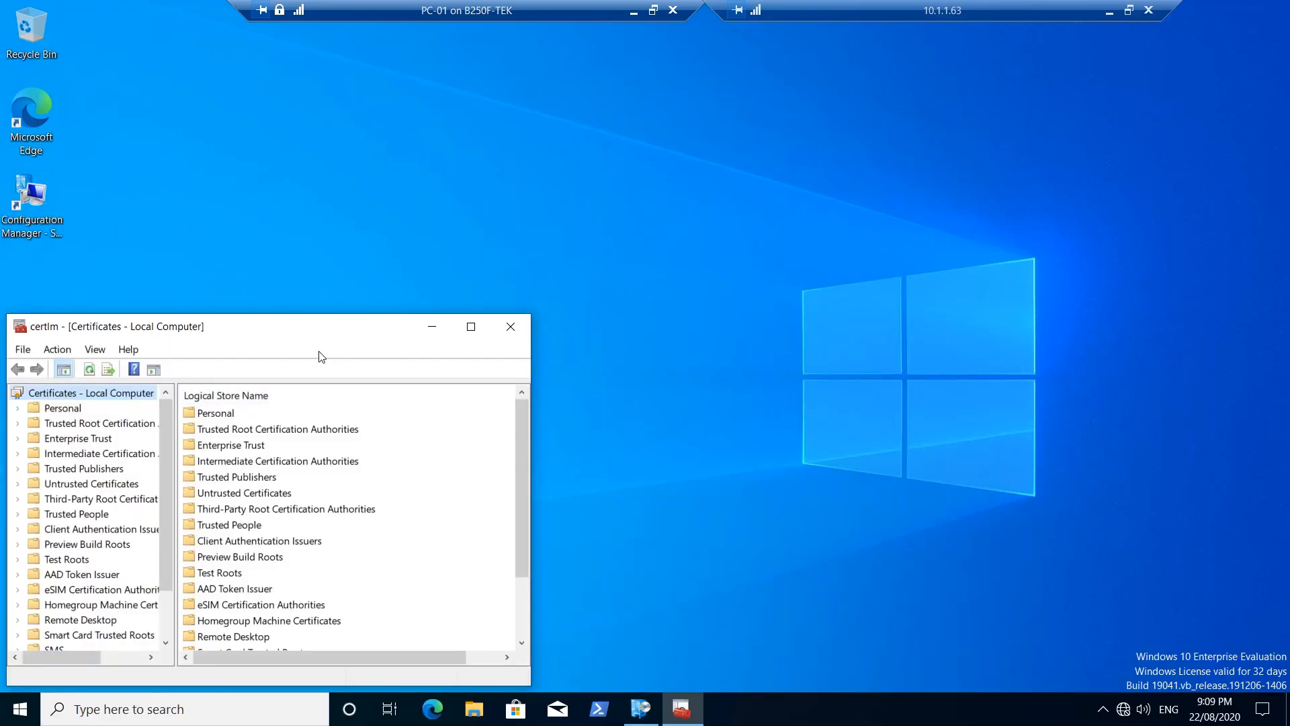
Select the Personal store and enlarge the certificates window and its tree pane
drag(320, 330, 566, 125)
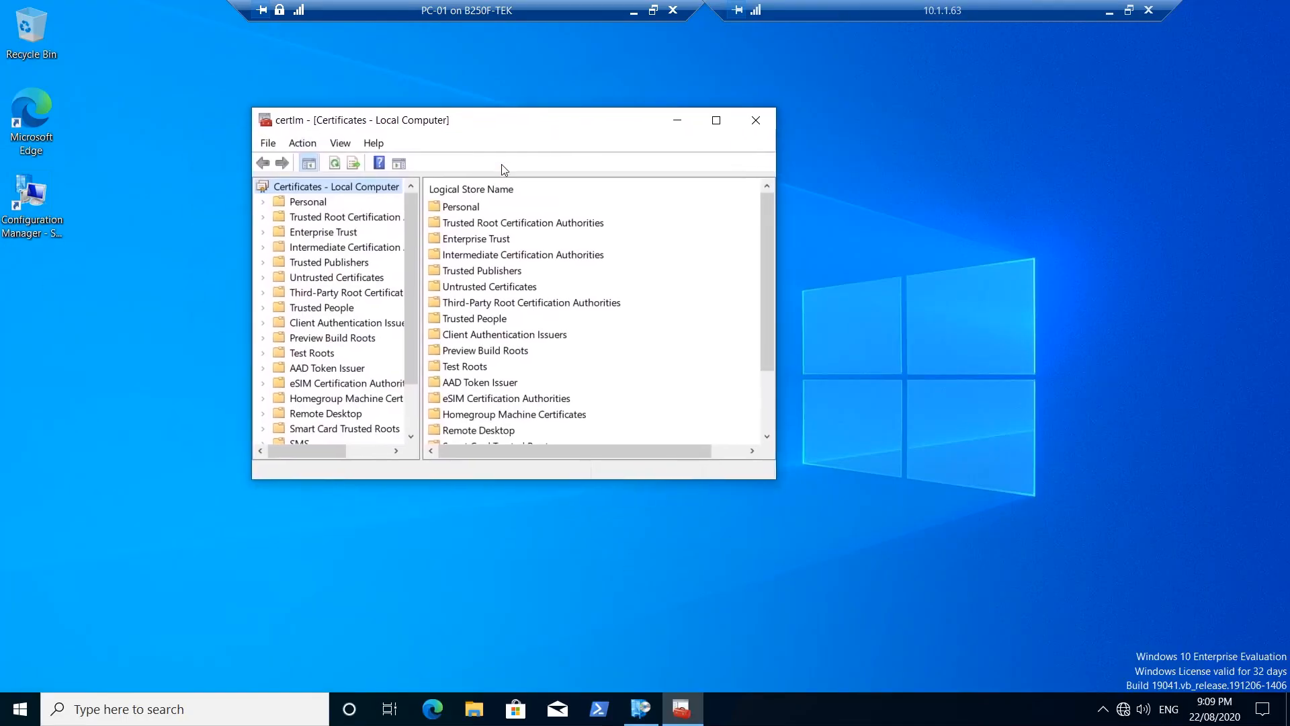
click(310, 203)
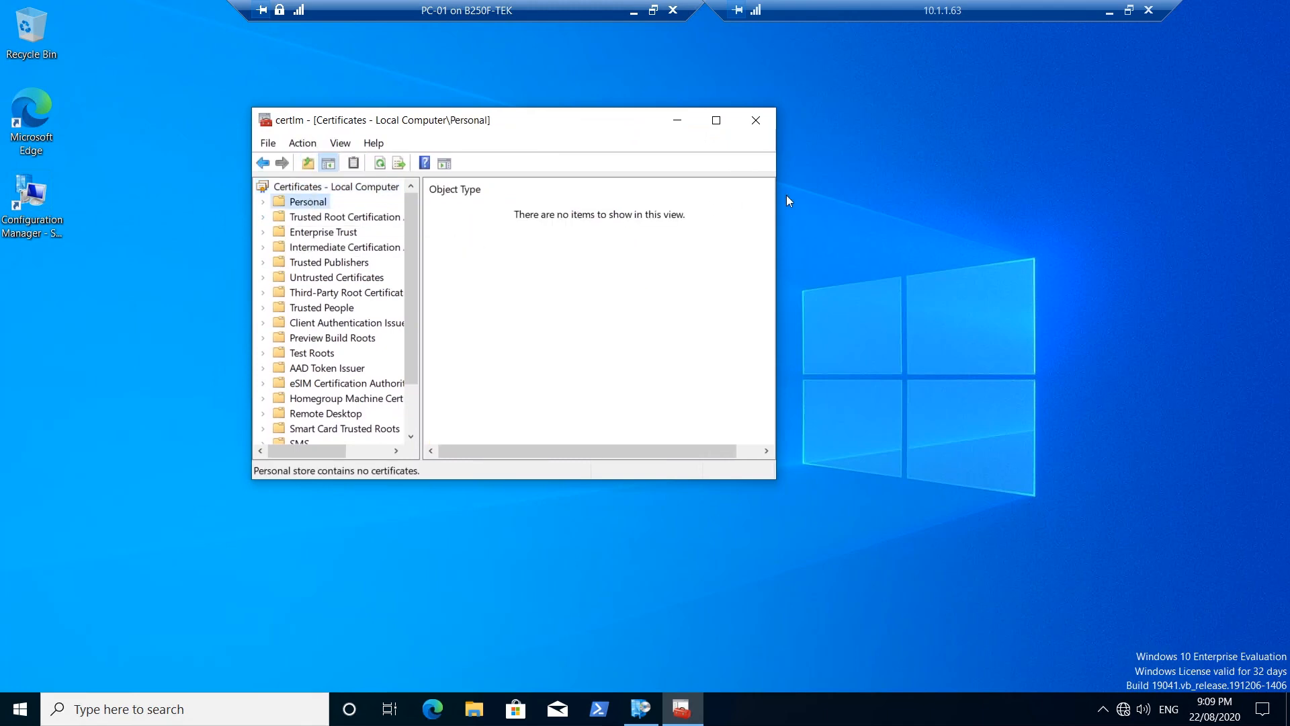
drag(942, 182, 978, 178)
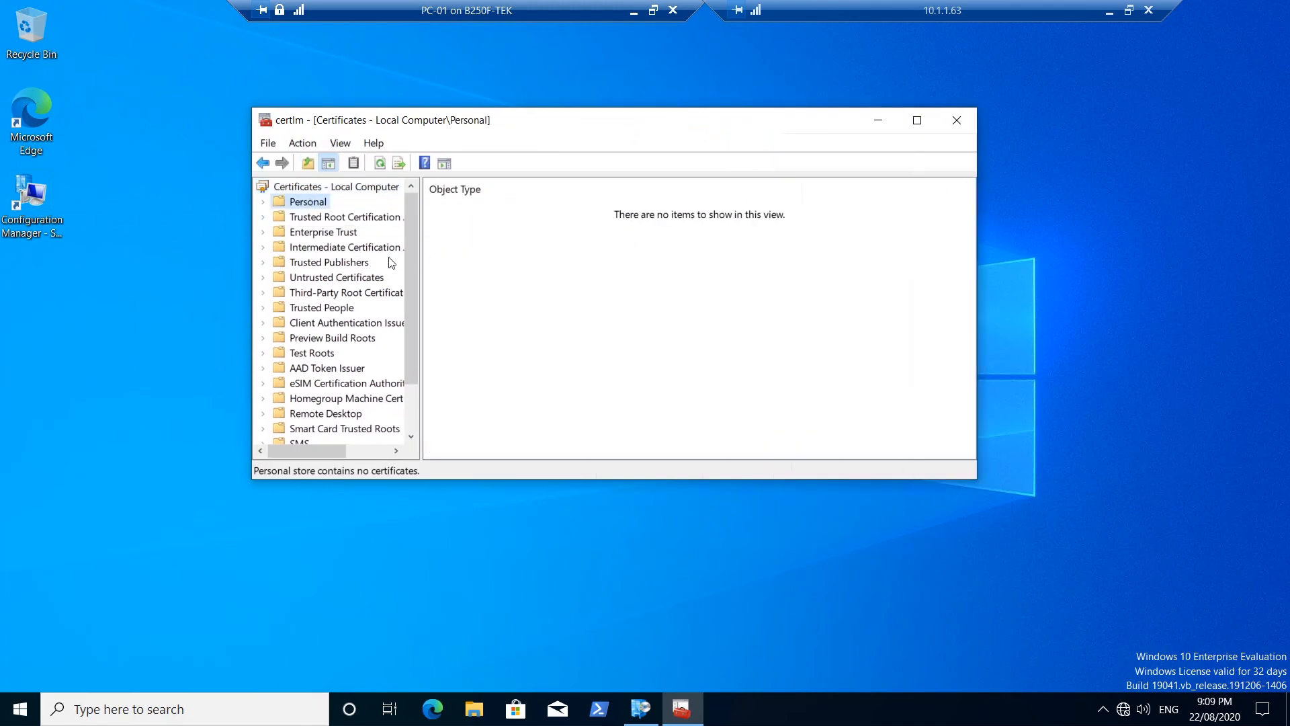
drag(419, 253, 520, 245)
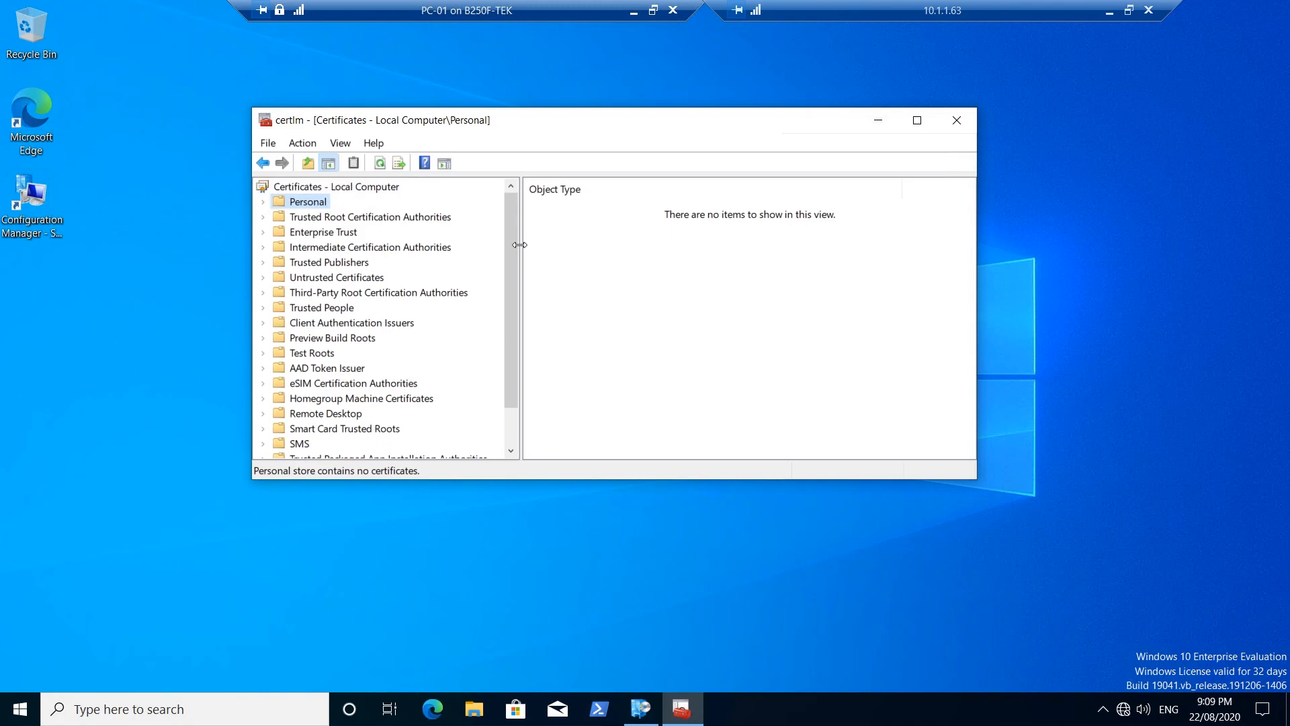
Run gpupdate /force on PC-01 from the Run box
key(super+r)
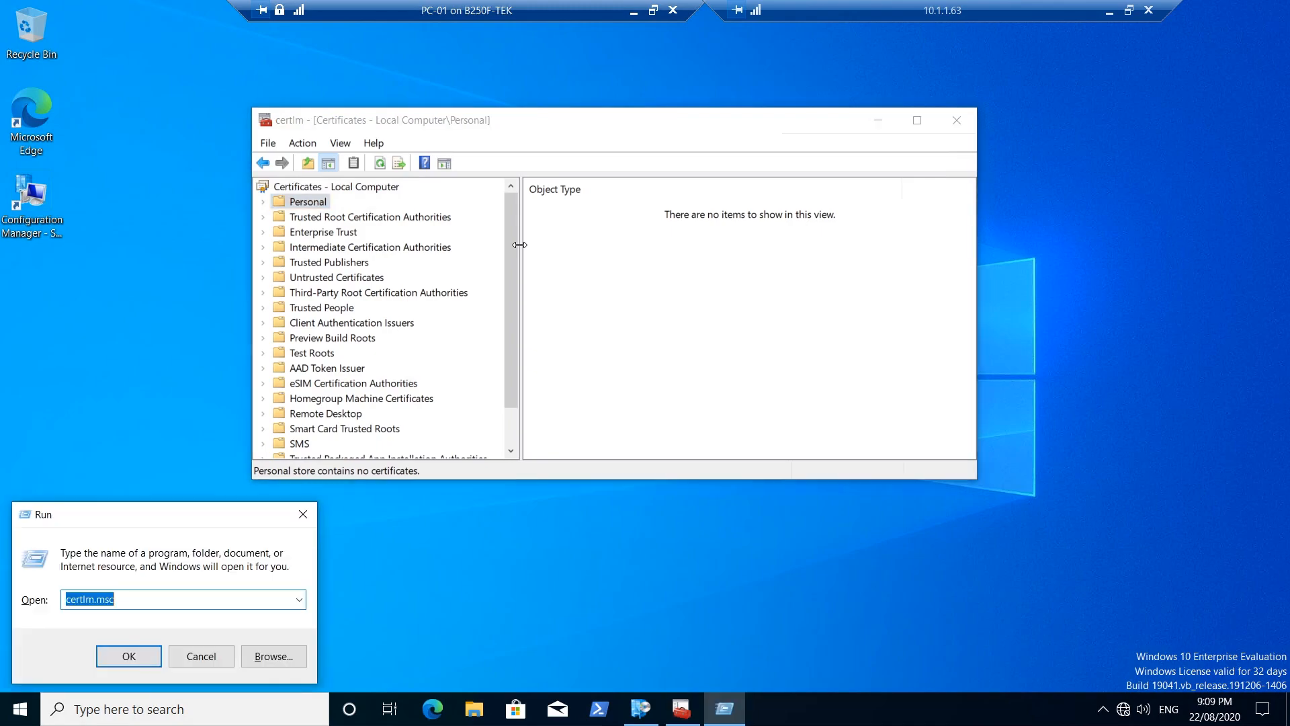
text(gpupdate)
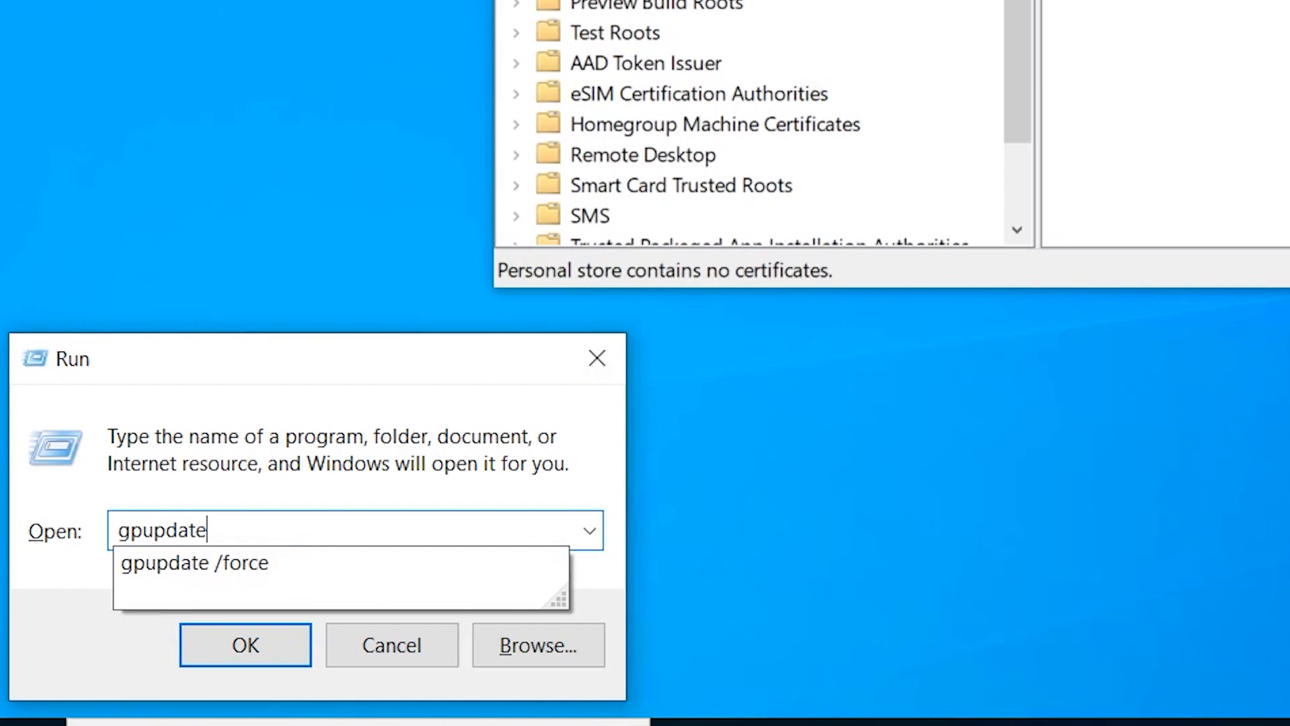
key(Down)
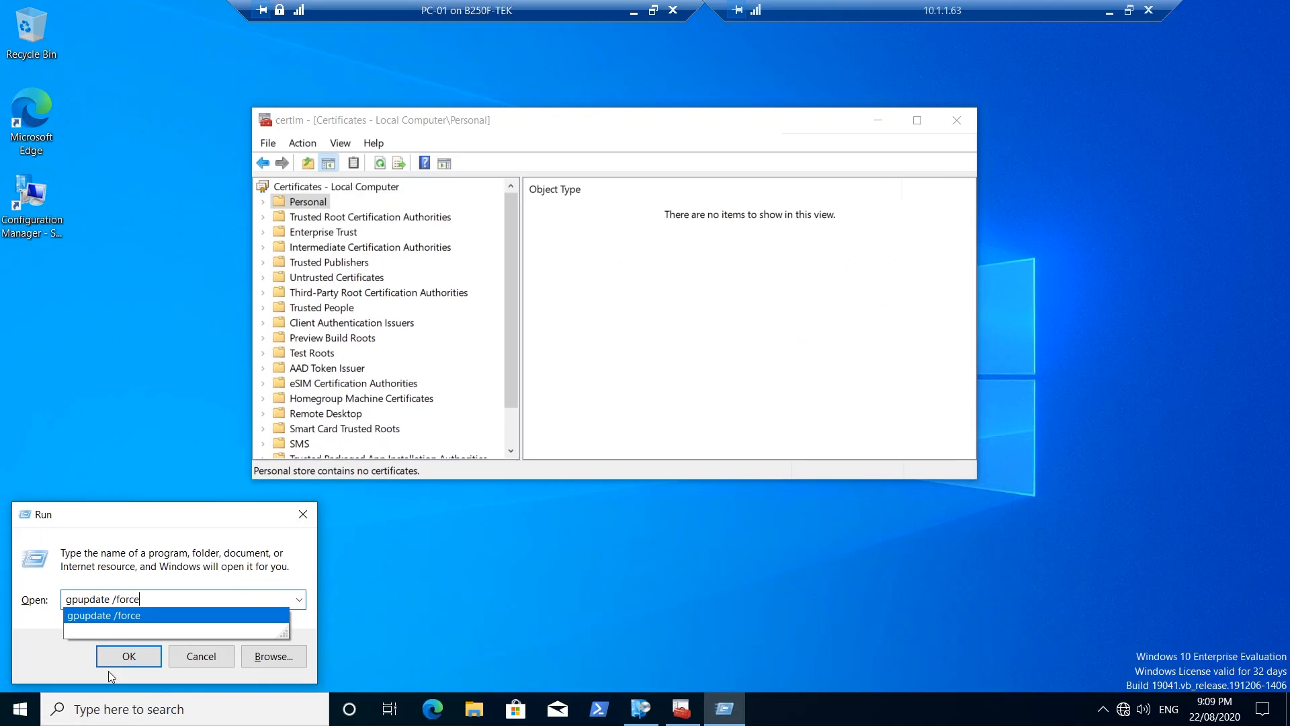
click(227, 655)
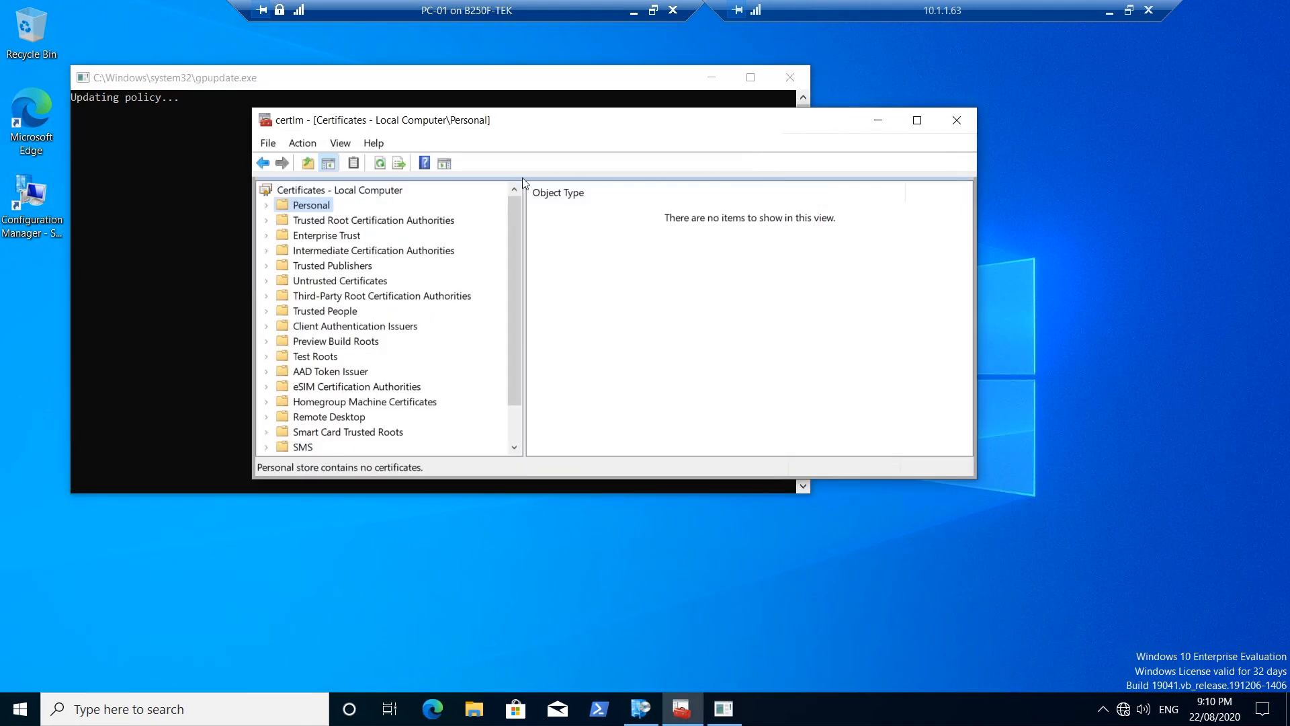
Refresh Personal, verify the new PC-01.teknex.local certificate, then minimize the PC-01 session
right_click(318, 211)
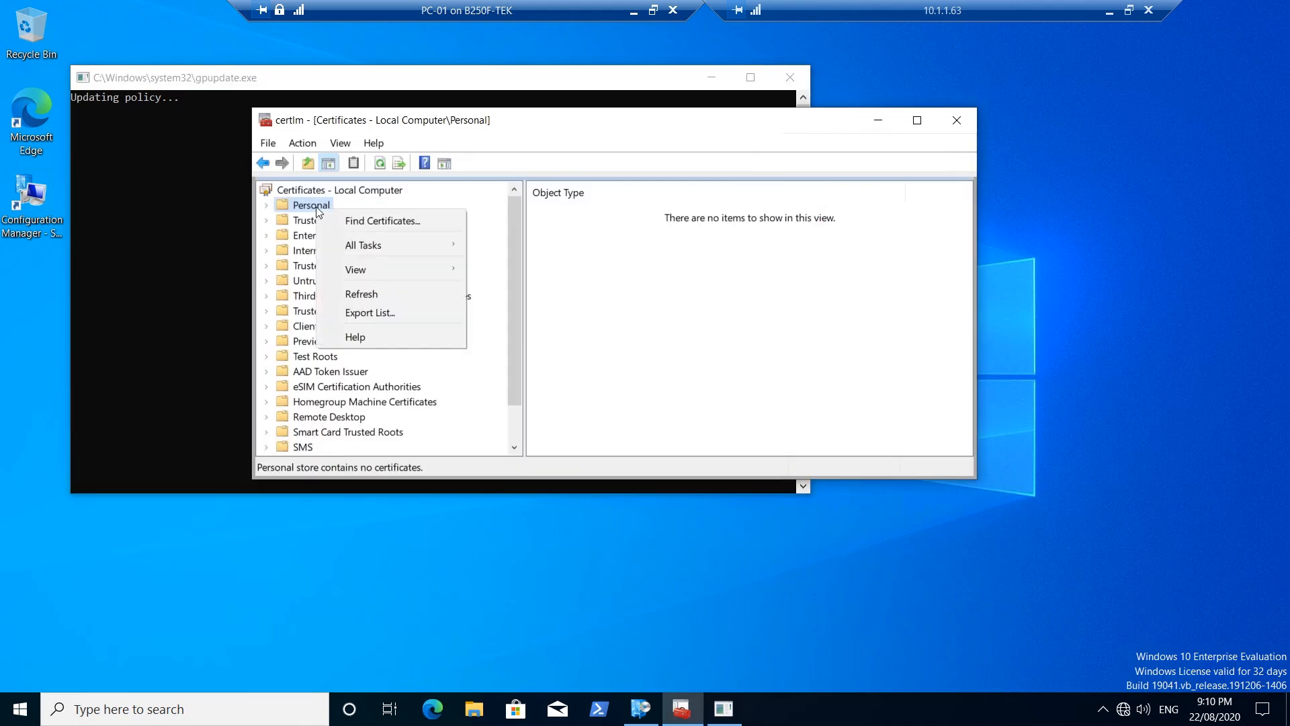
click(382, 289)
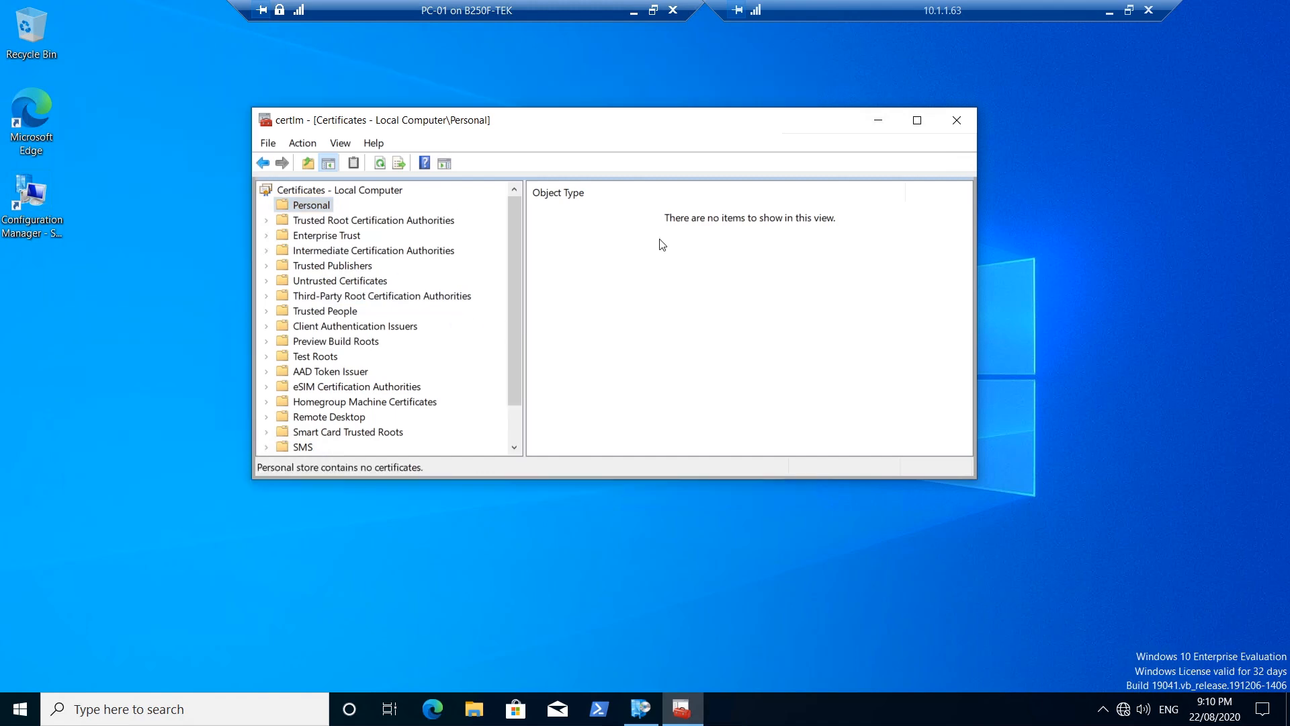
right_click(662, 244)
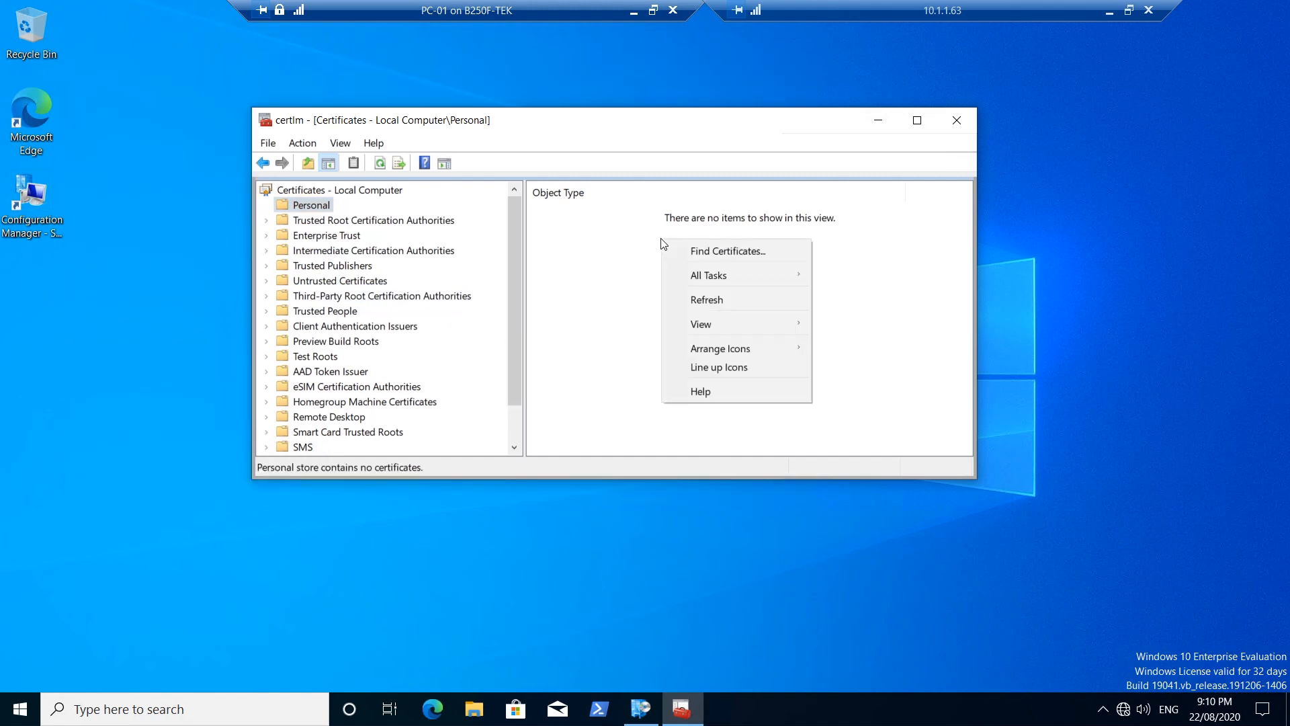
click(748, 302)
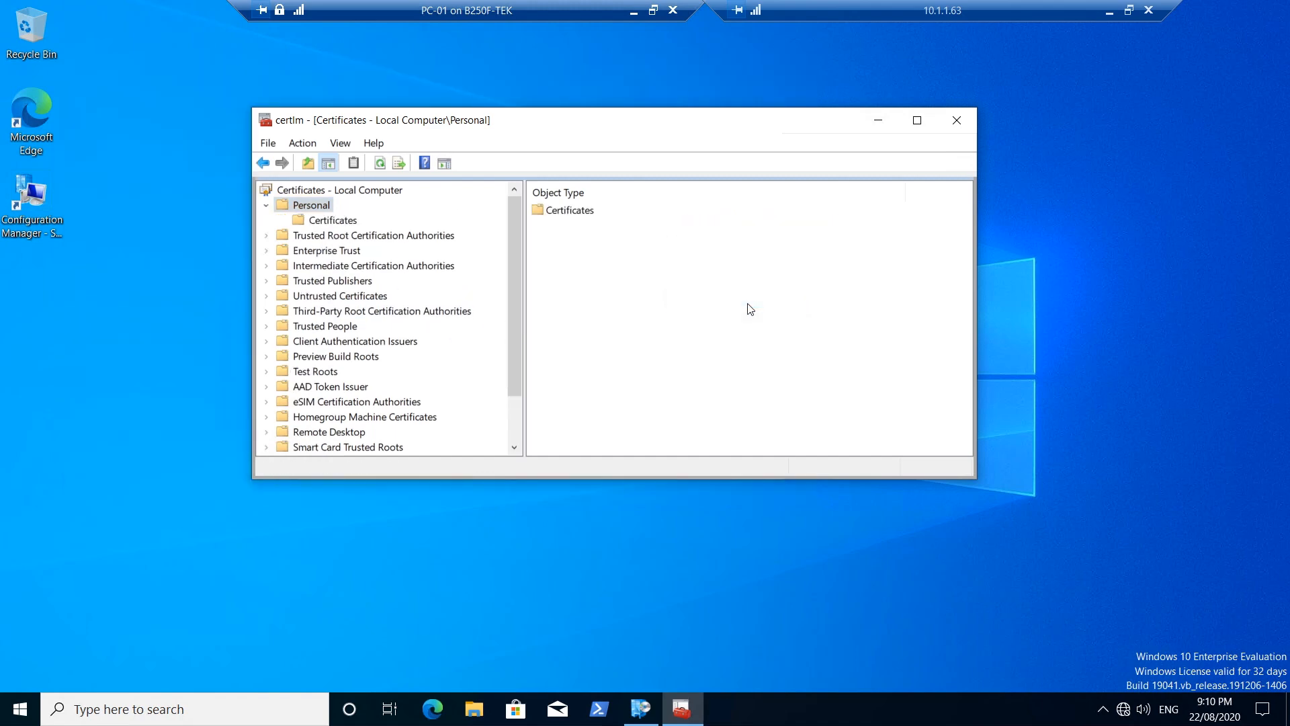
click(347, 222)
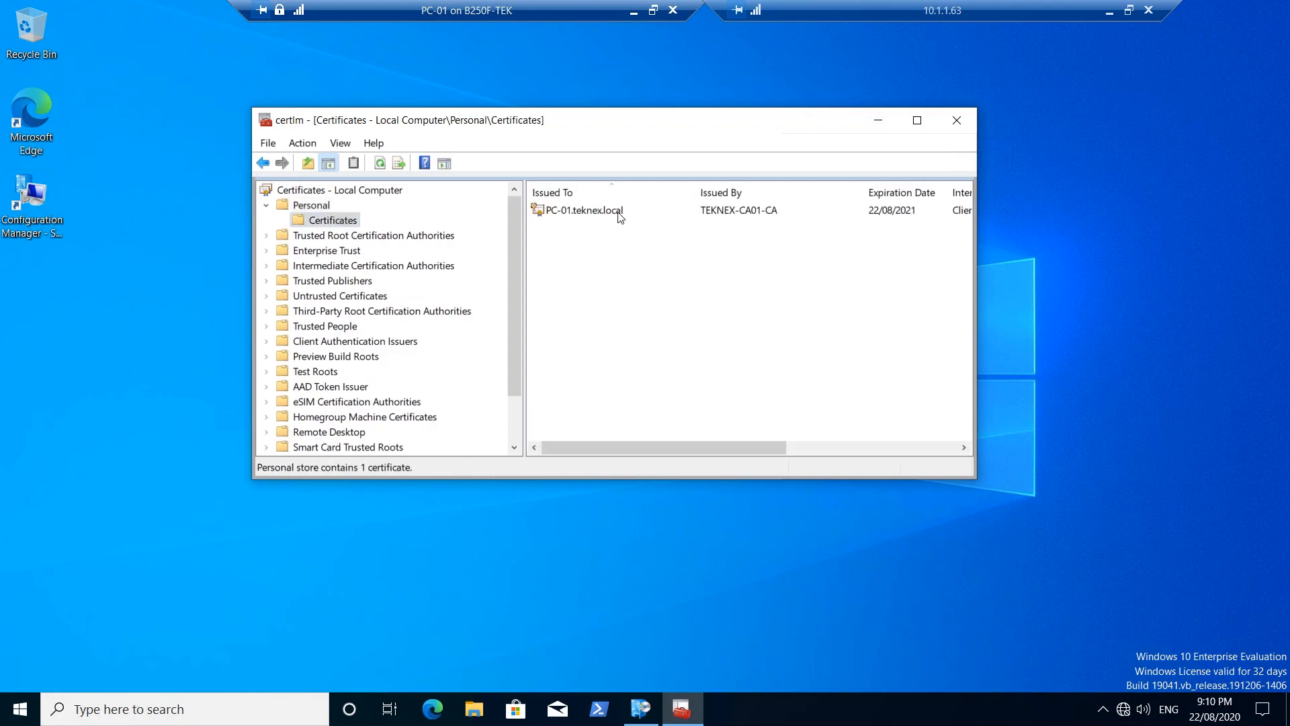
click(618, 211)
drag(587, 125, 507, 119)
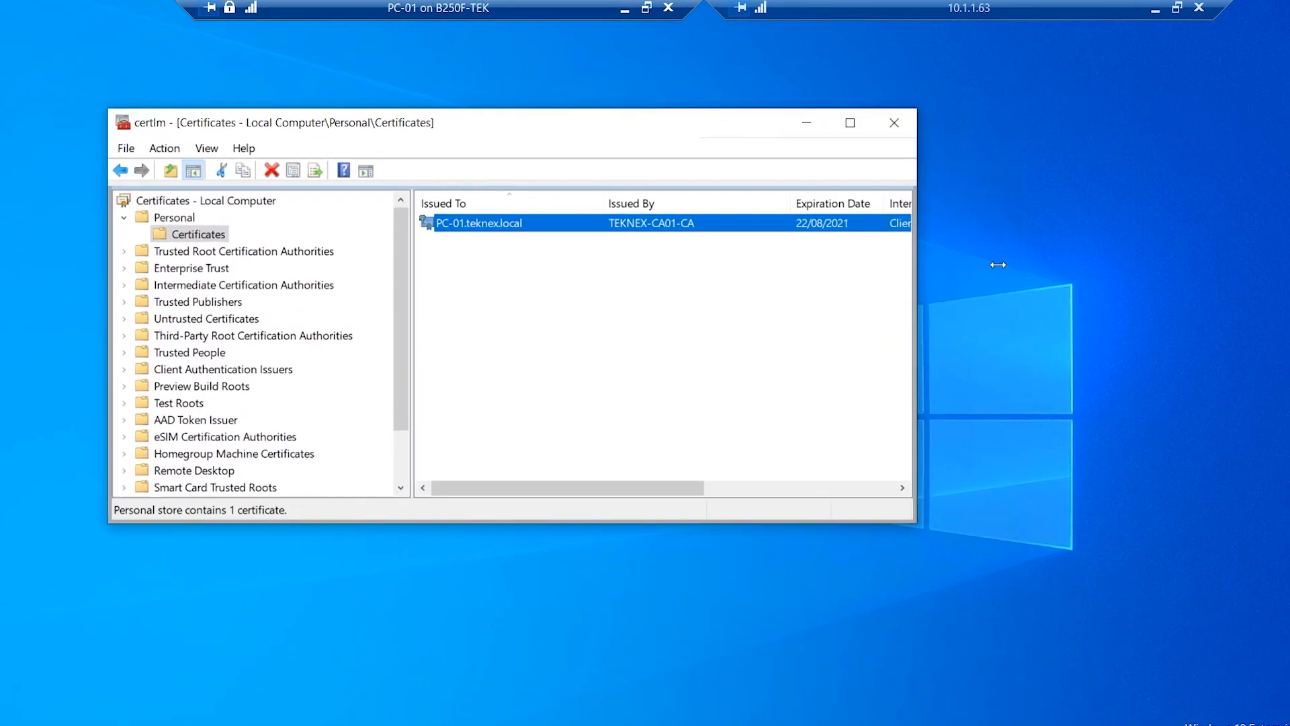
drag(998, 265, 1178, 243)
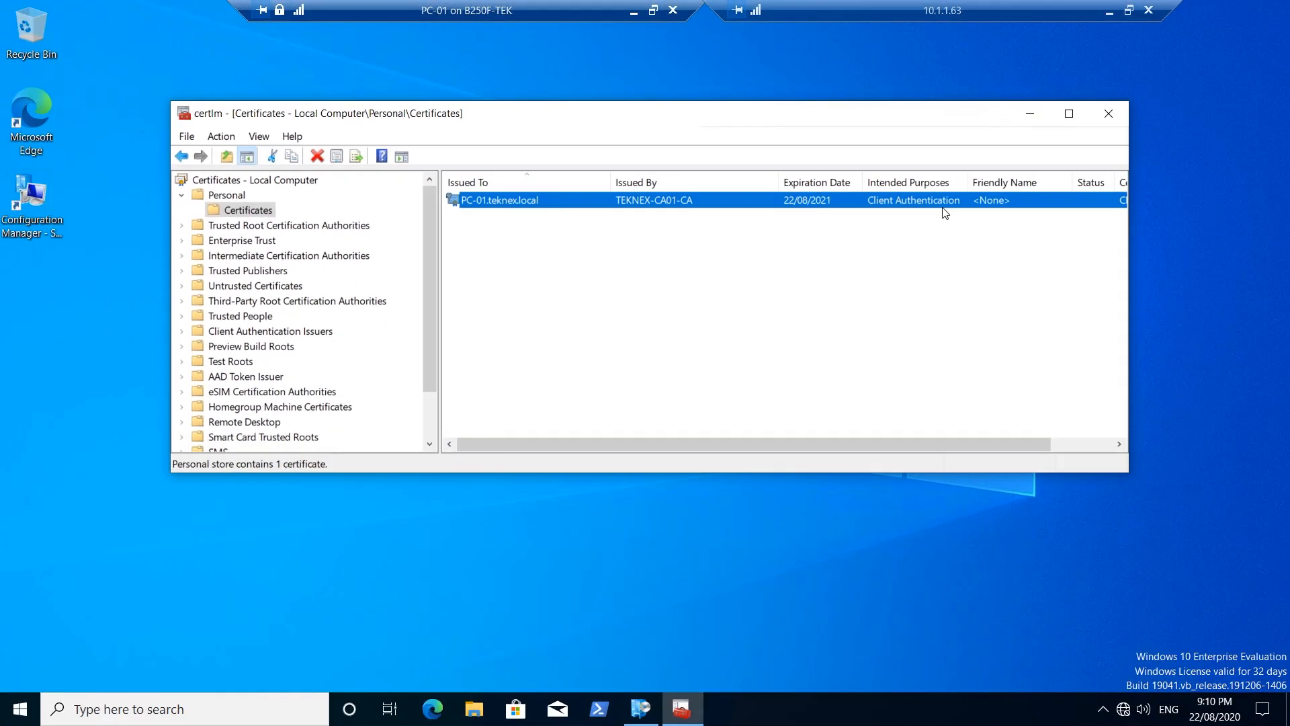
click(633, 13)
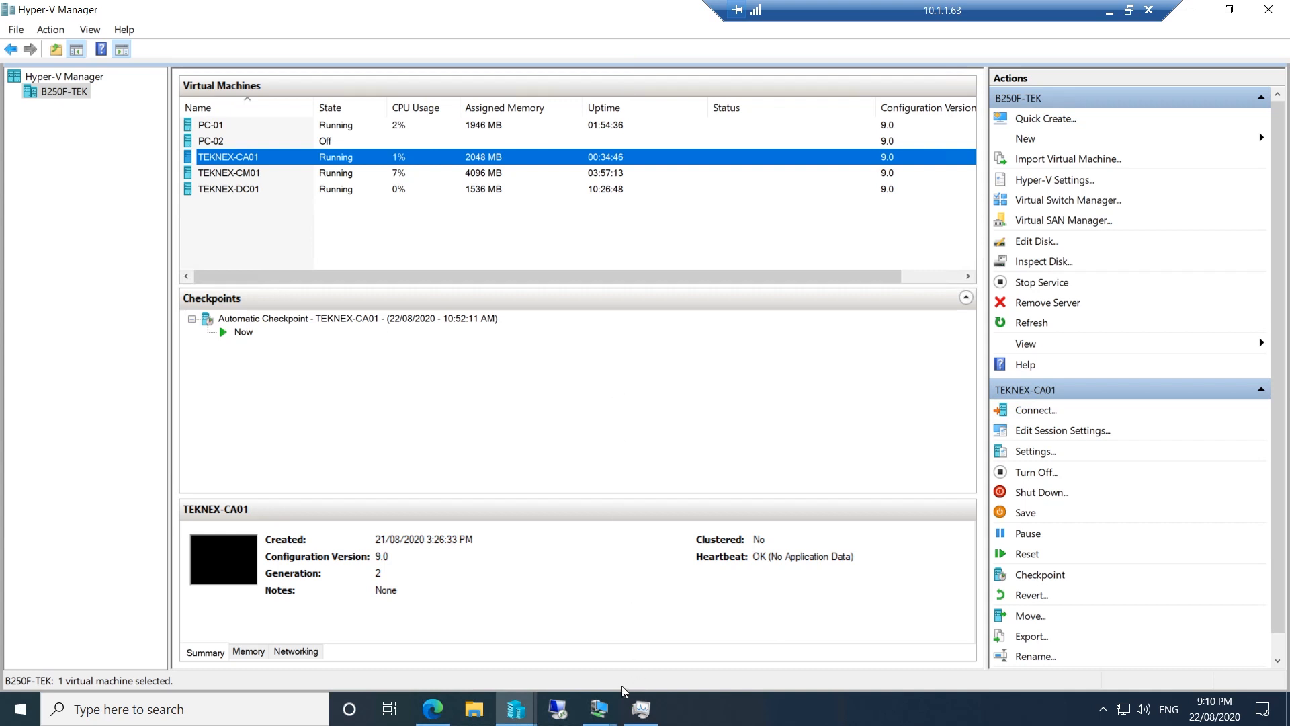
Switch to TEKNEX-CM01 and close Configuration Manager, CMTrace and File Explorer windows
mouse_move(609, 711)
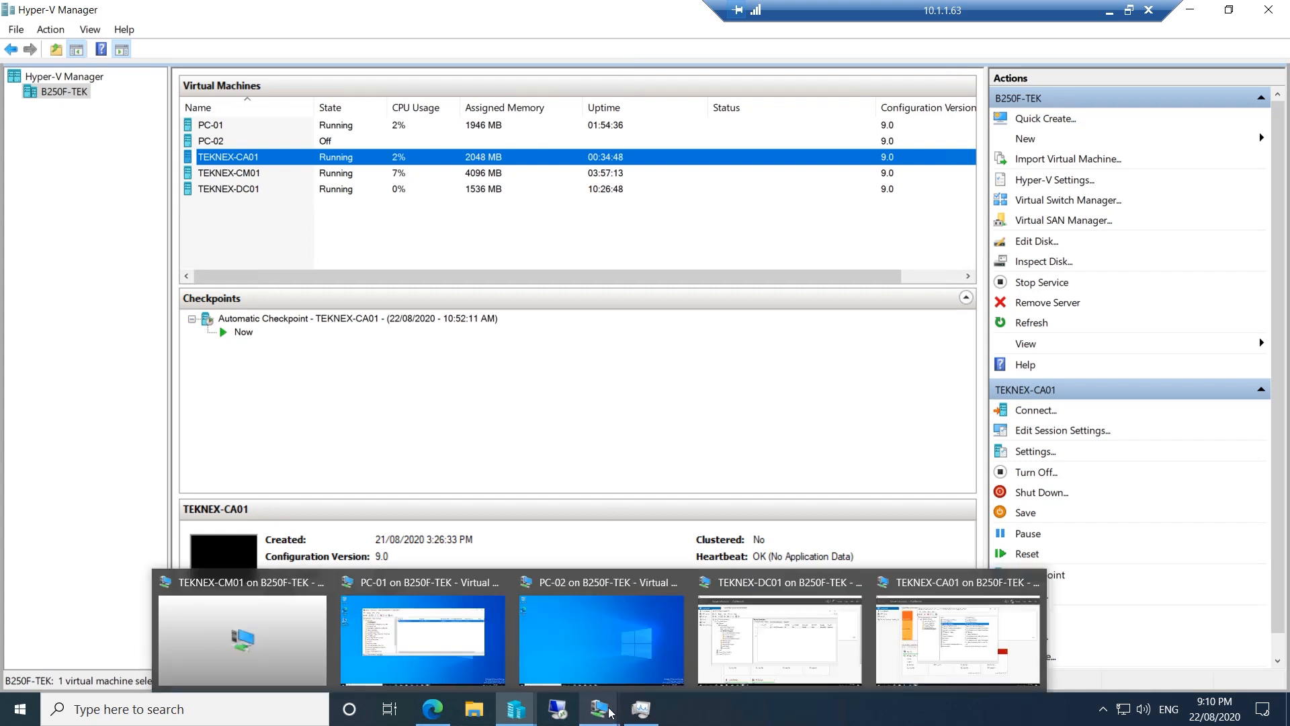
click(229, 595)
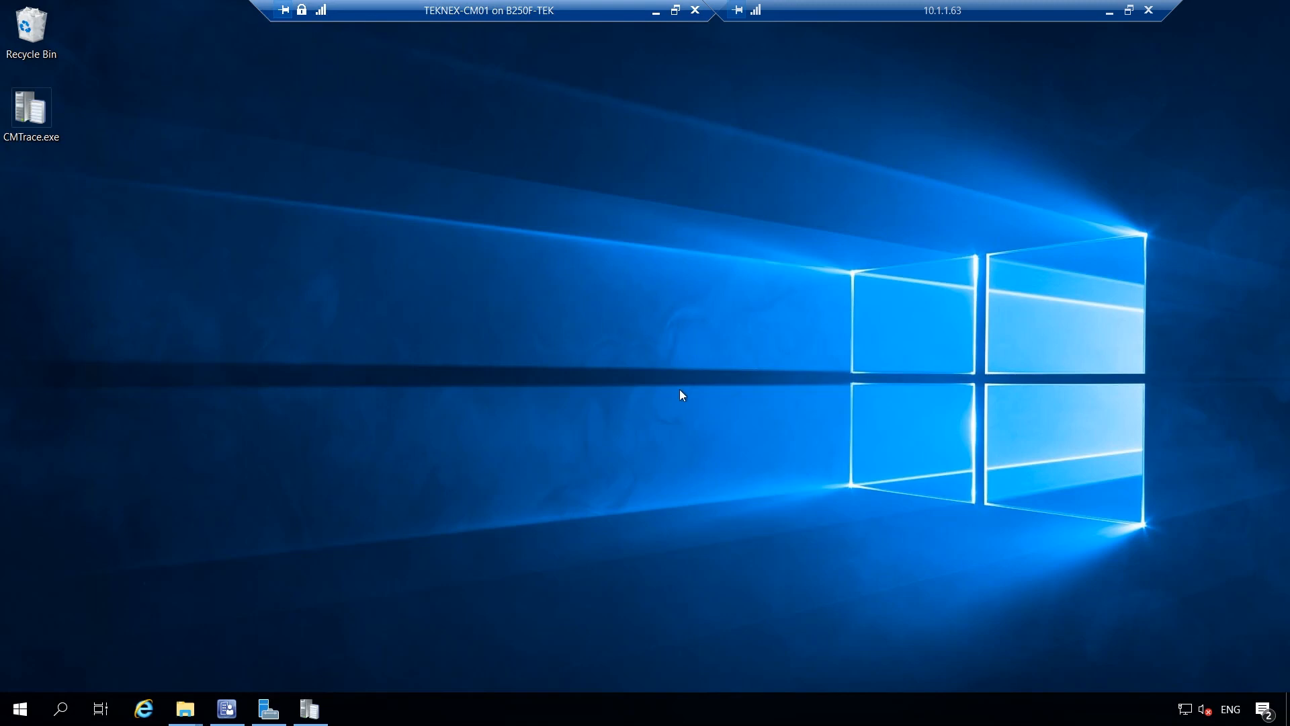
right_click(227, 708)
click(236, 676)
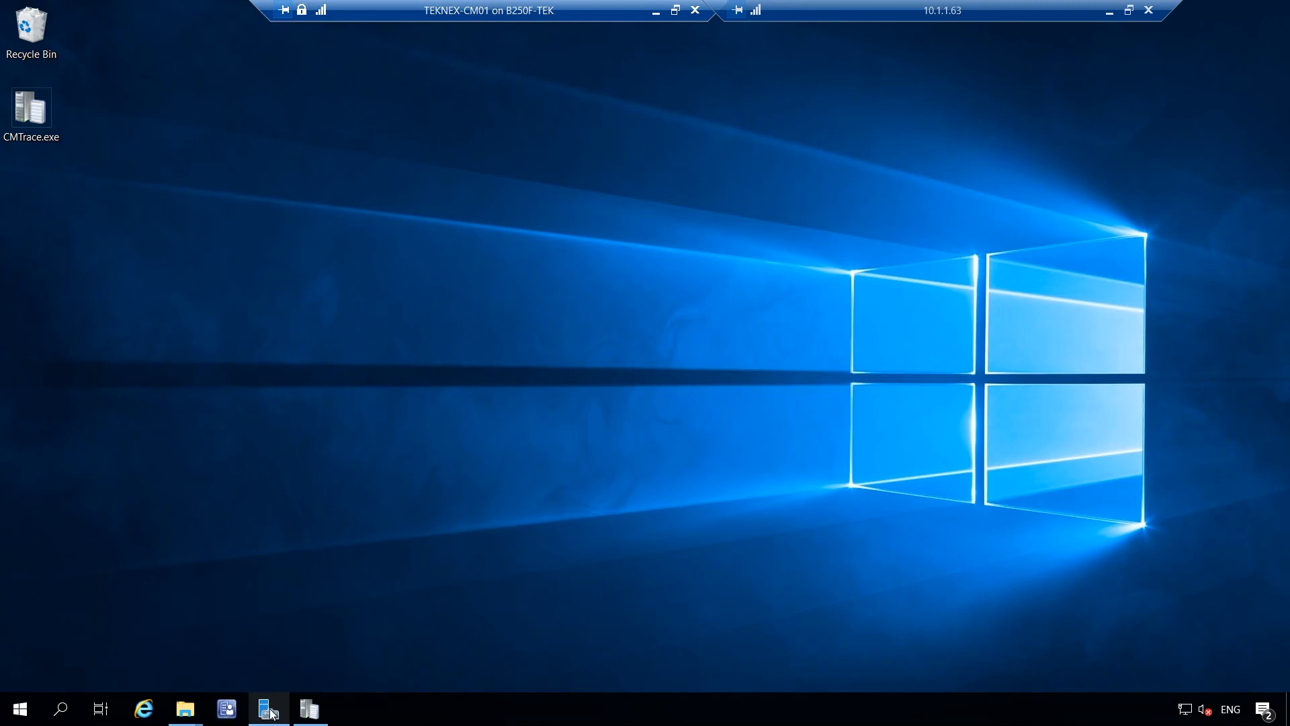
right_click(272, 712)
click(267, 672)
right_click(286, 707)
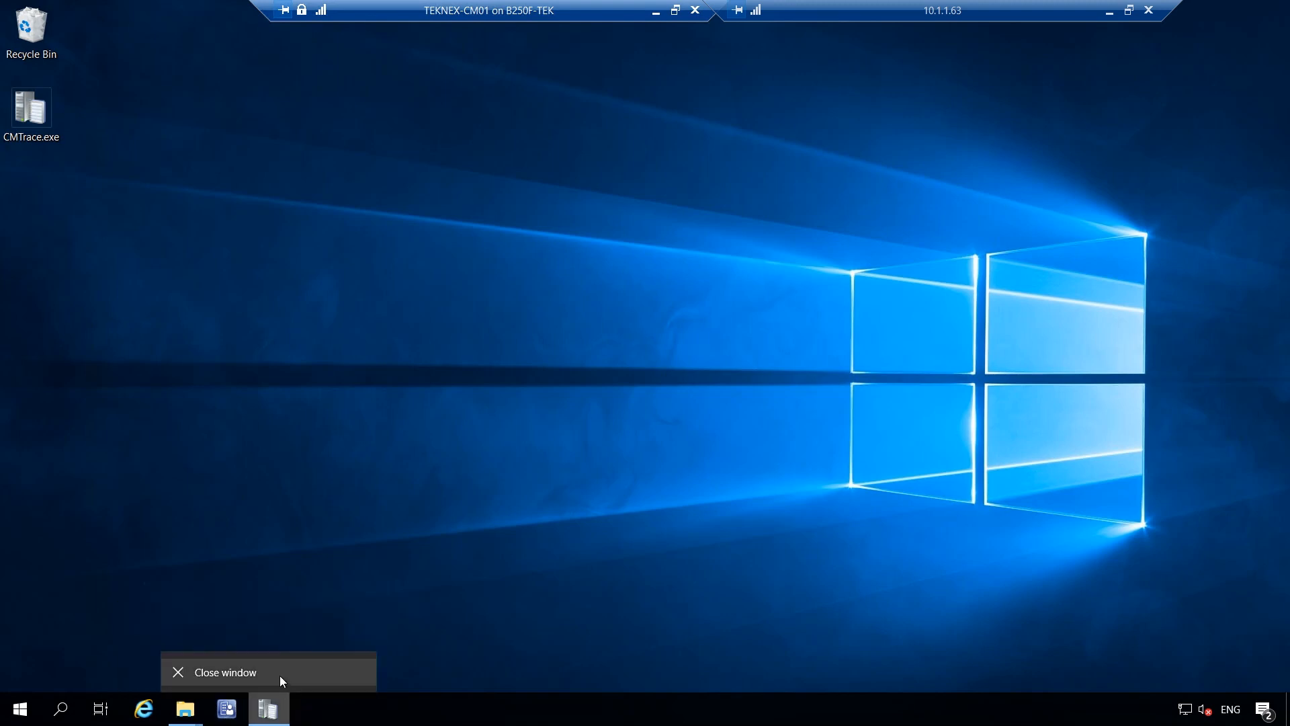
click(280, 674)
right_click(190, 699)
click(188, 679)
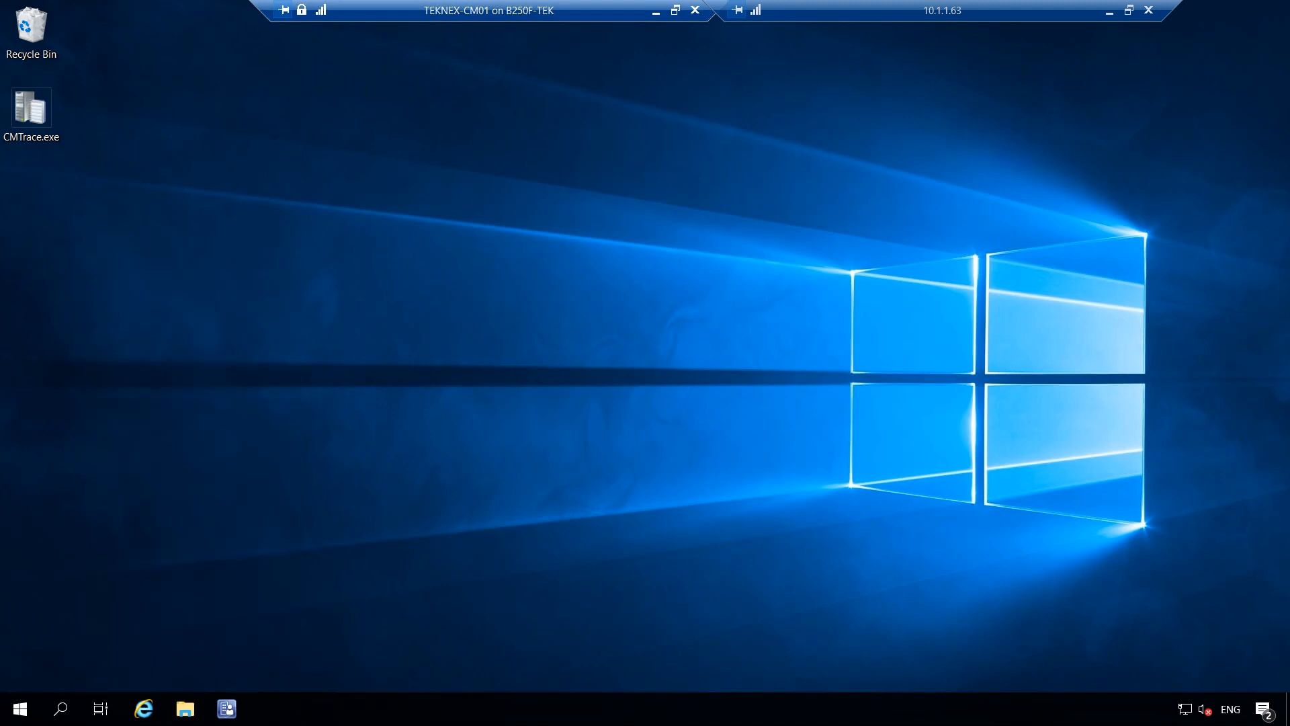
Restart TEKNEX-CM01 with a planned maintenance reason
right_click(20, 708)
click(246, 661)
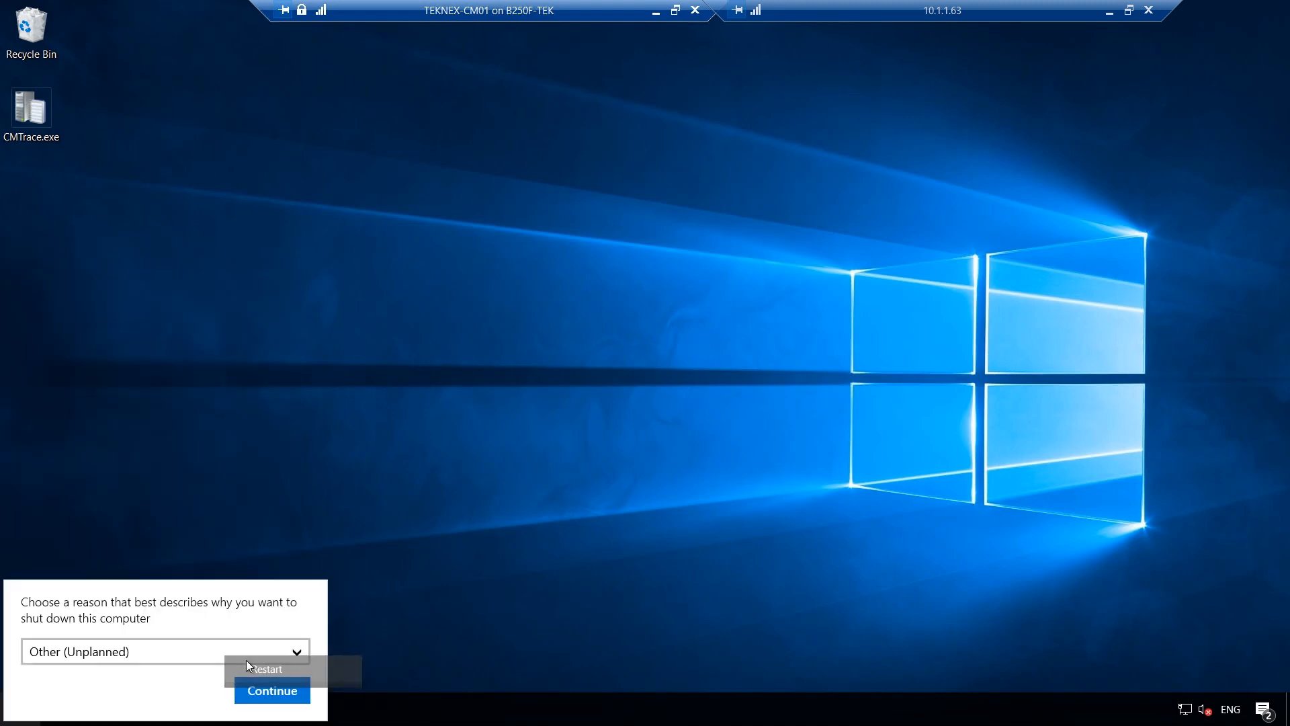
key(a)
click(243, 687)
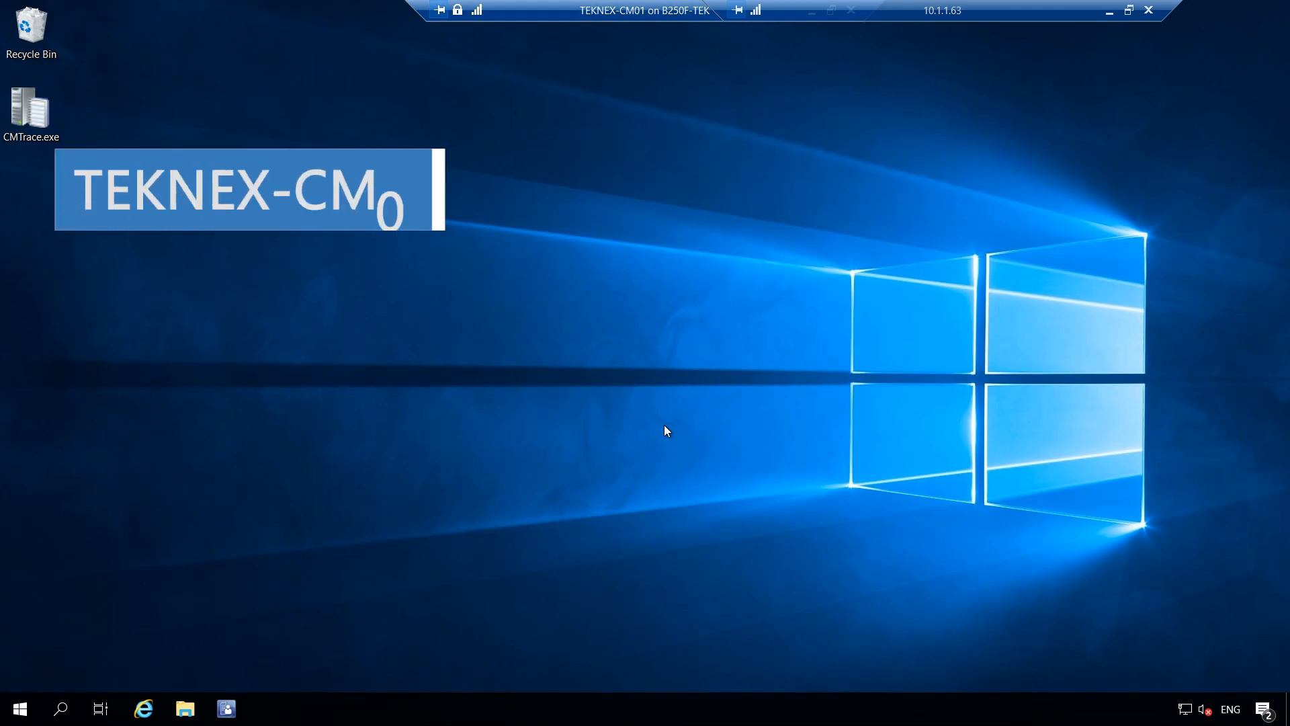
Launch certlm.msc elevated on TEKNEX-CM01 and position its window
key(super+r)
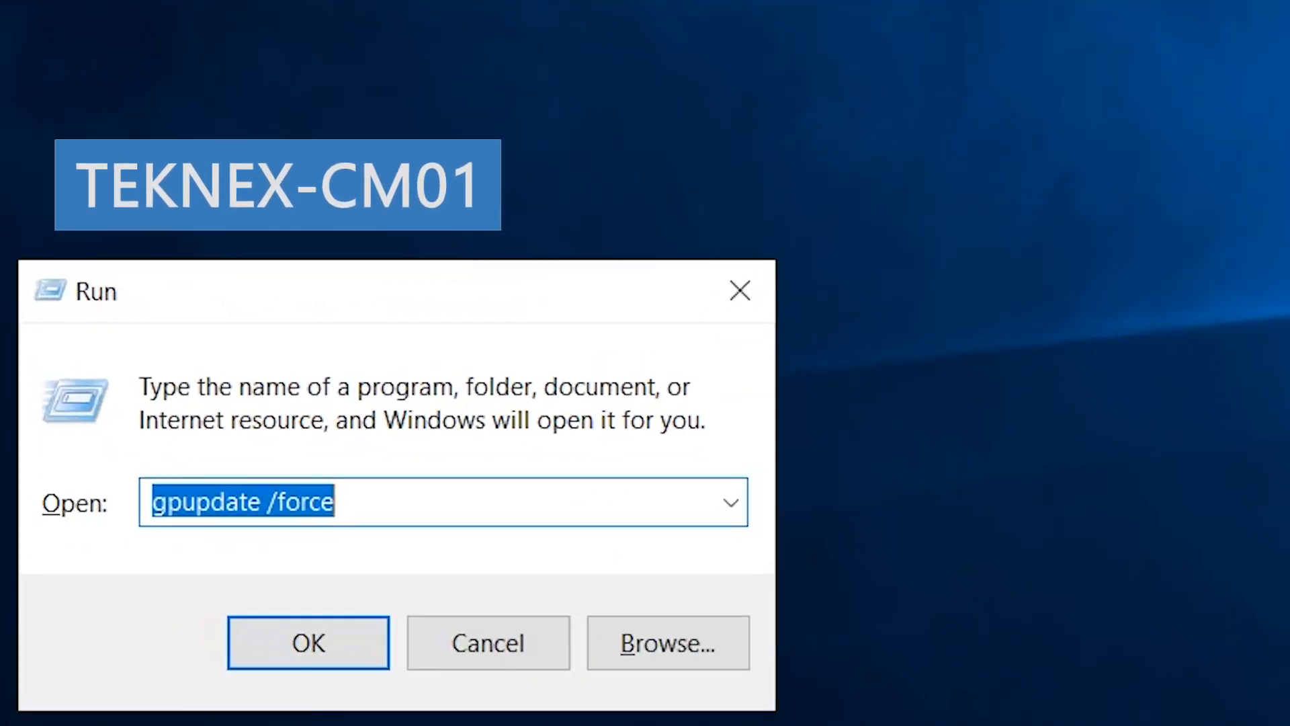
text(certlm.)
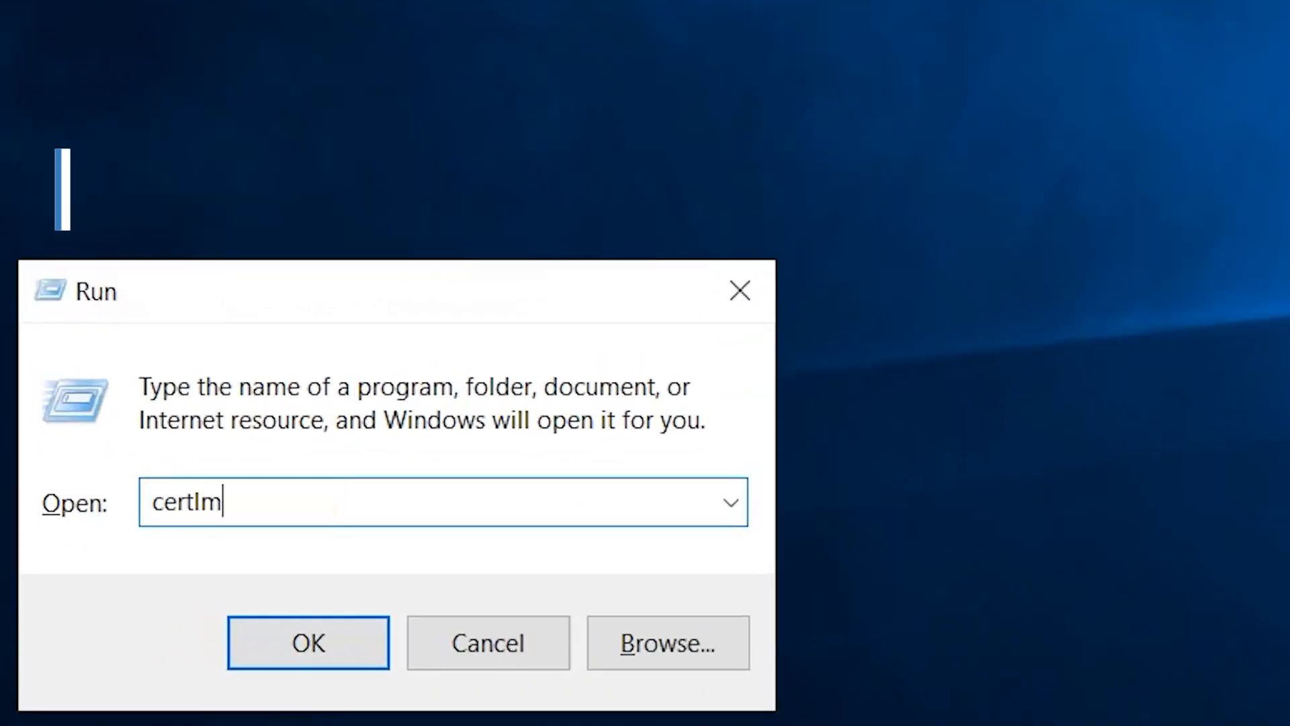
text(ms)
key(Return)
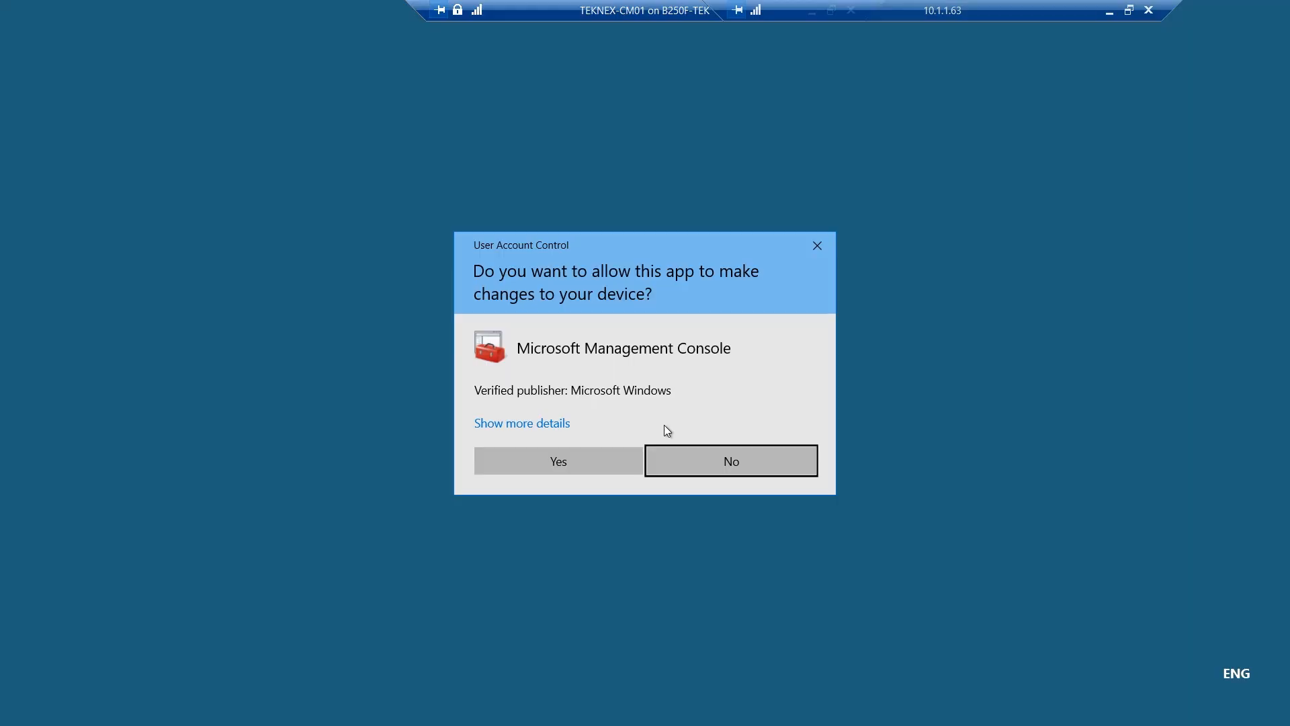
click(598, 463)
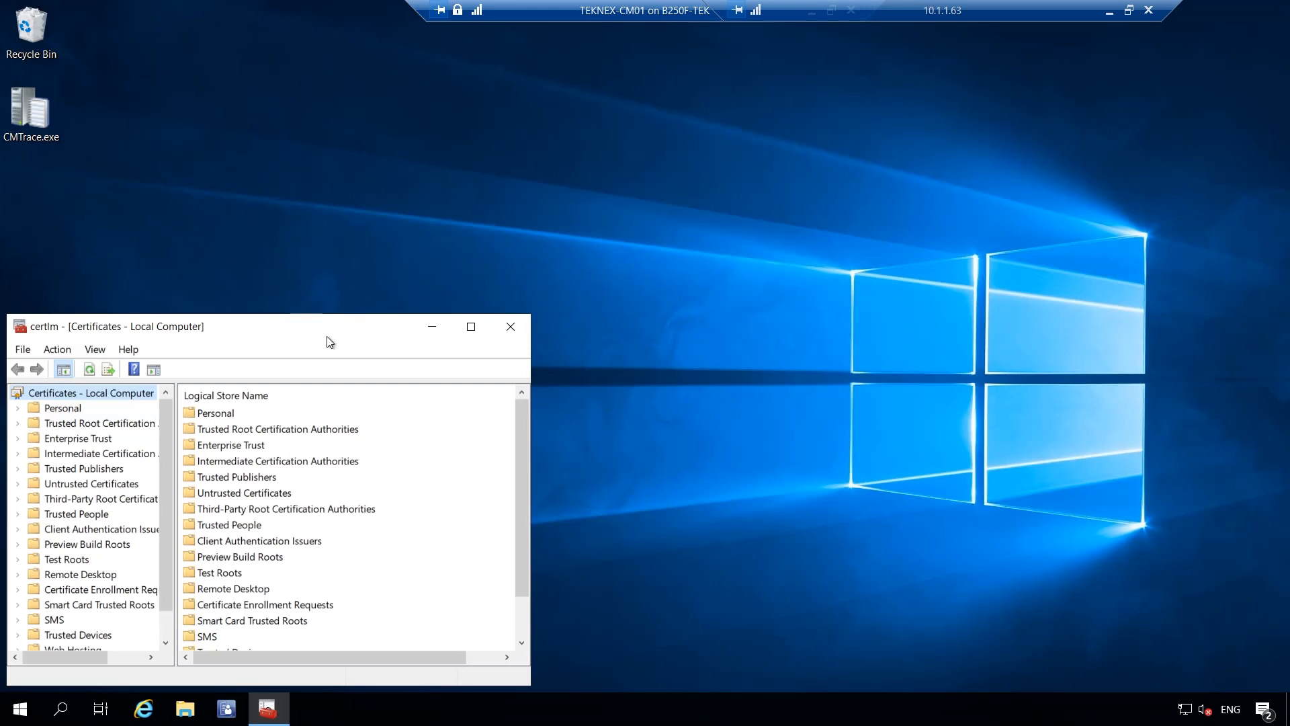
mouse_move(327, 336)
mouse_down()
mouse_move(683, 131)
mouse_move(673, 115)
mouse_up()
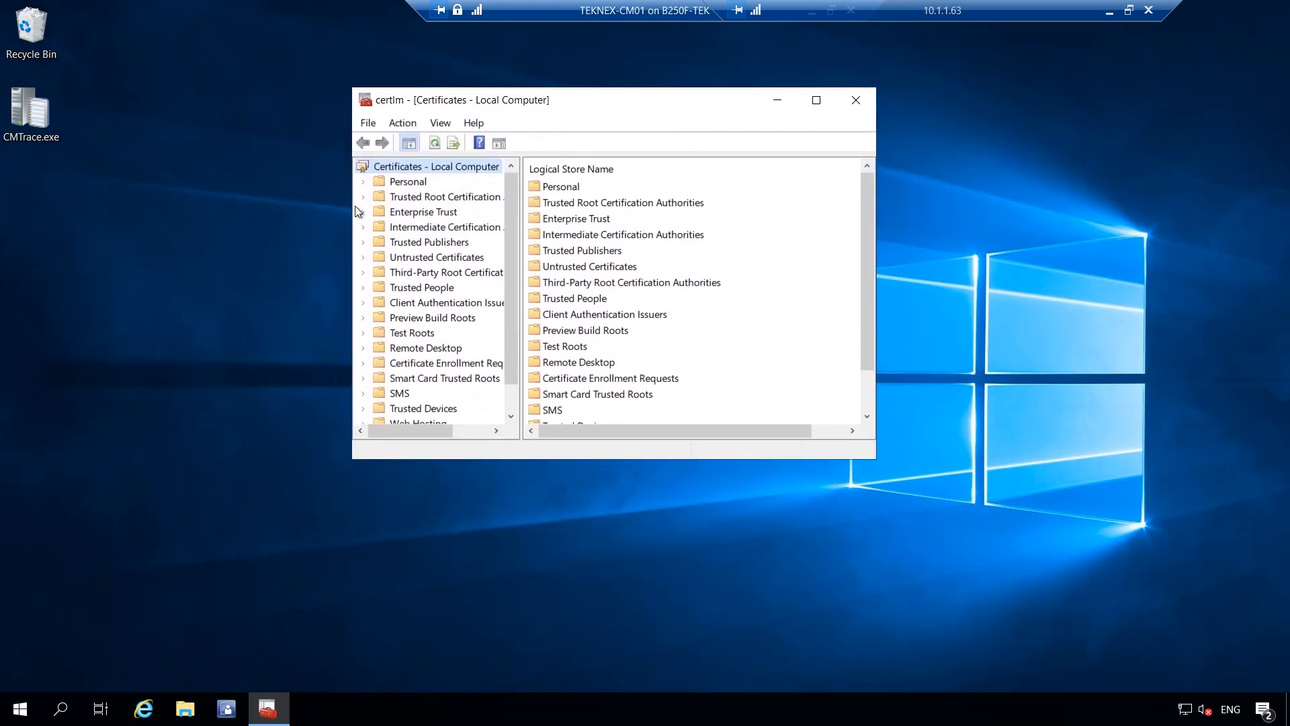
Review Personal certificates, including TEKNEX-CM01's certificate issued by TEKNEX-CA01-CA
click(404, 182)
double_click(546, 186)
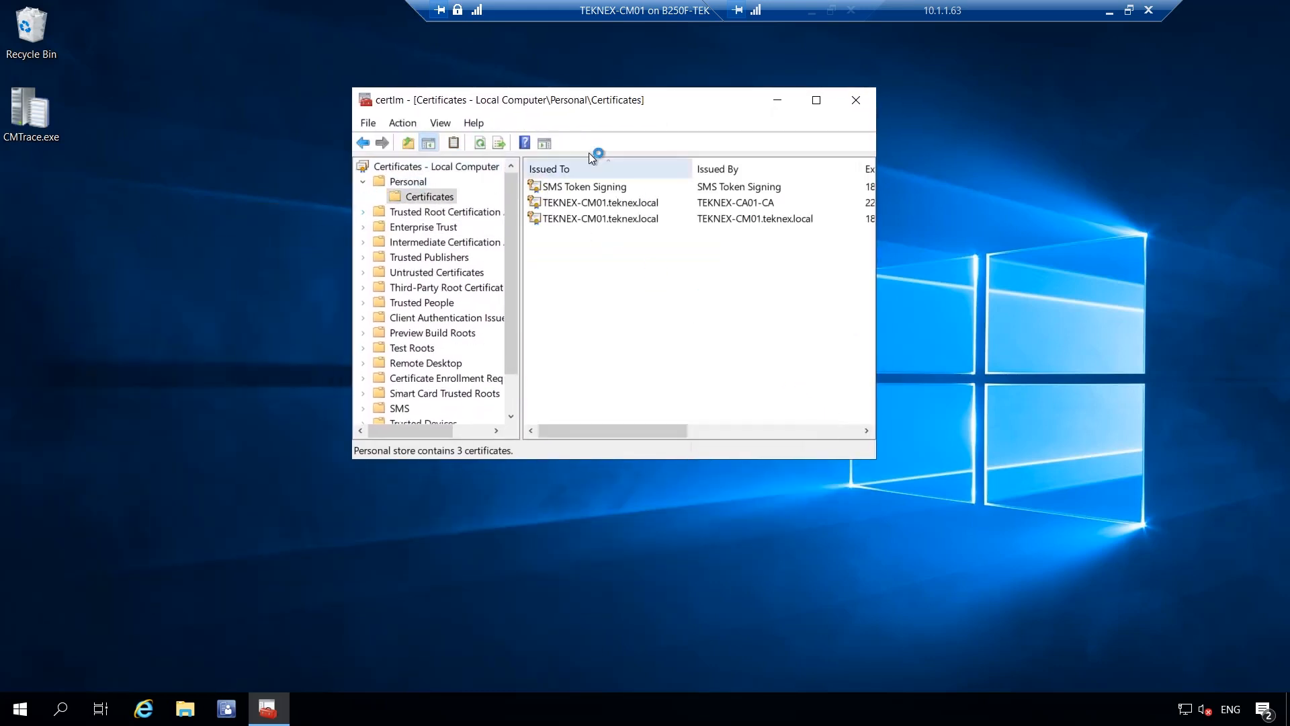
drag(877, 220, 1163, 181)
drag(941, 98, 813, 100)
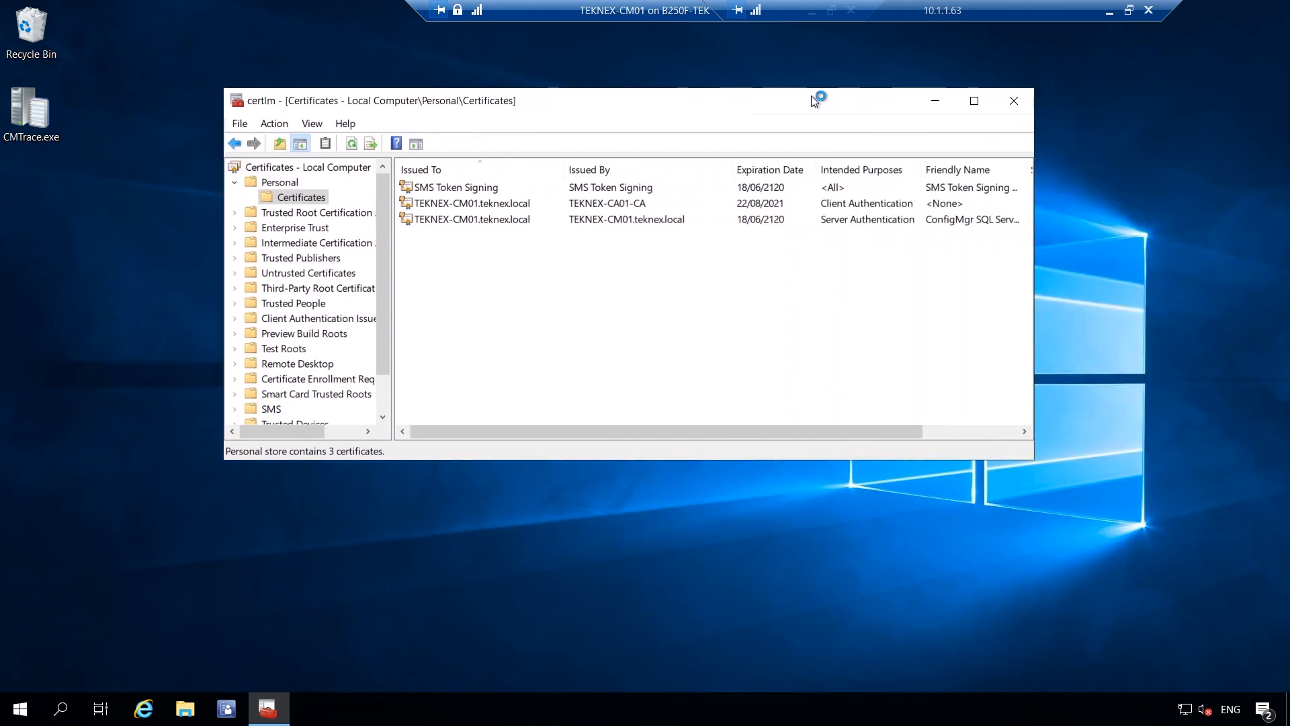
click(512, 207)
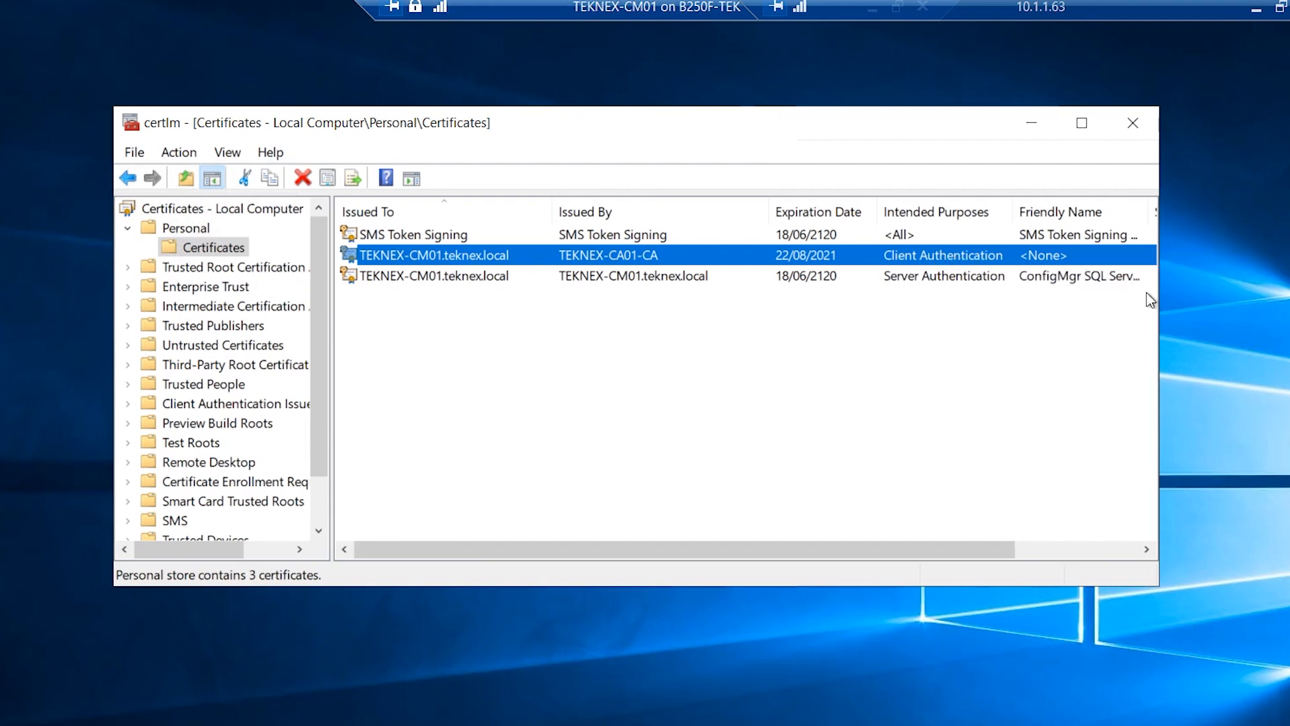
drag(1163, 292, 1238, 290)
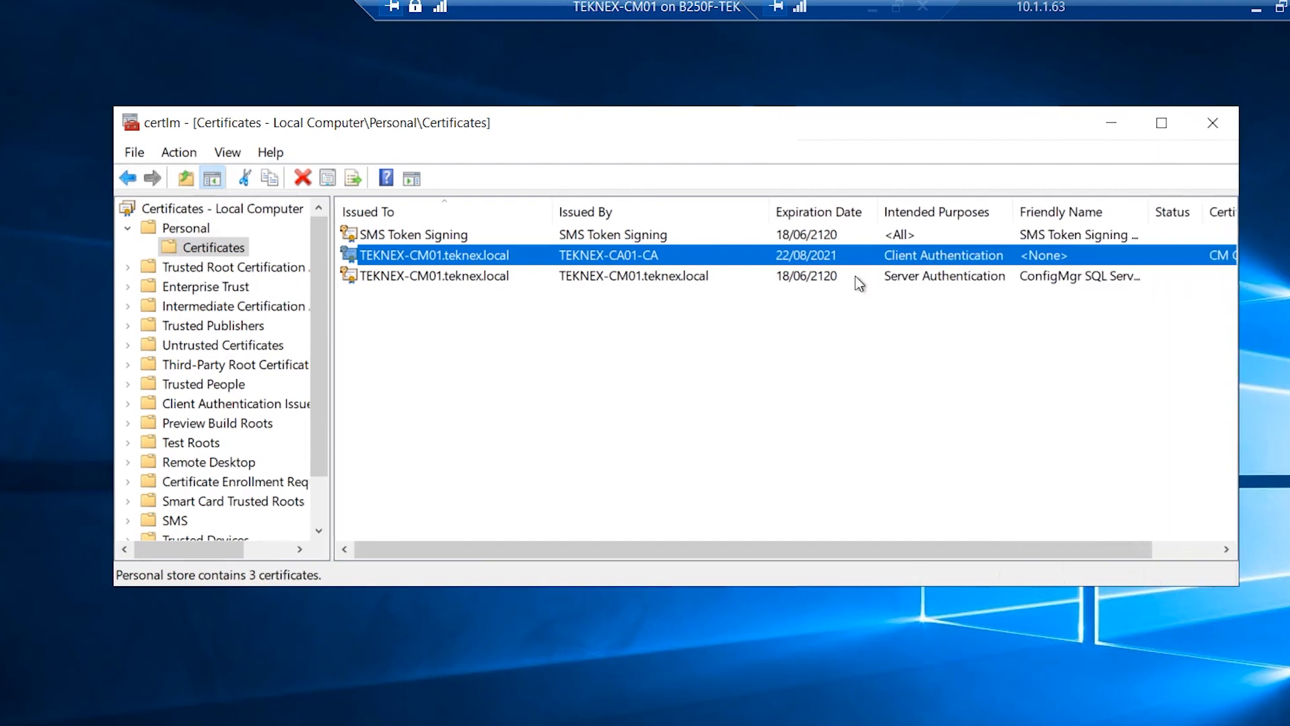
Confirm TEKNEX-CA01-CA is in Trusted Root Certification Authorities, then return to Personal certificates
click(295, 267)
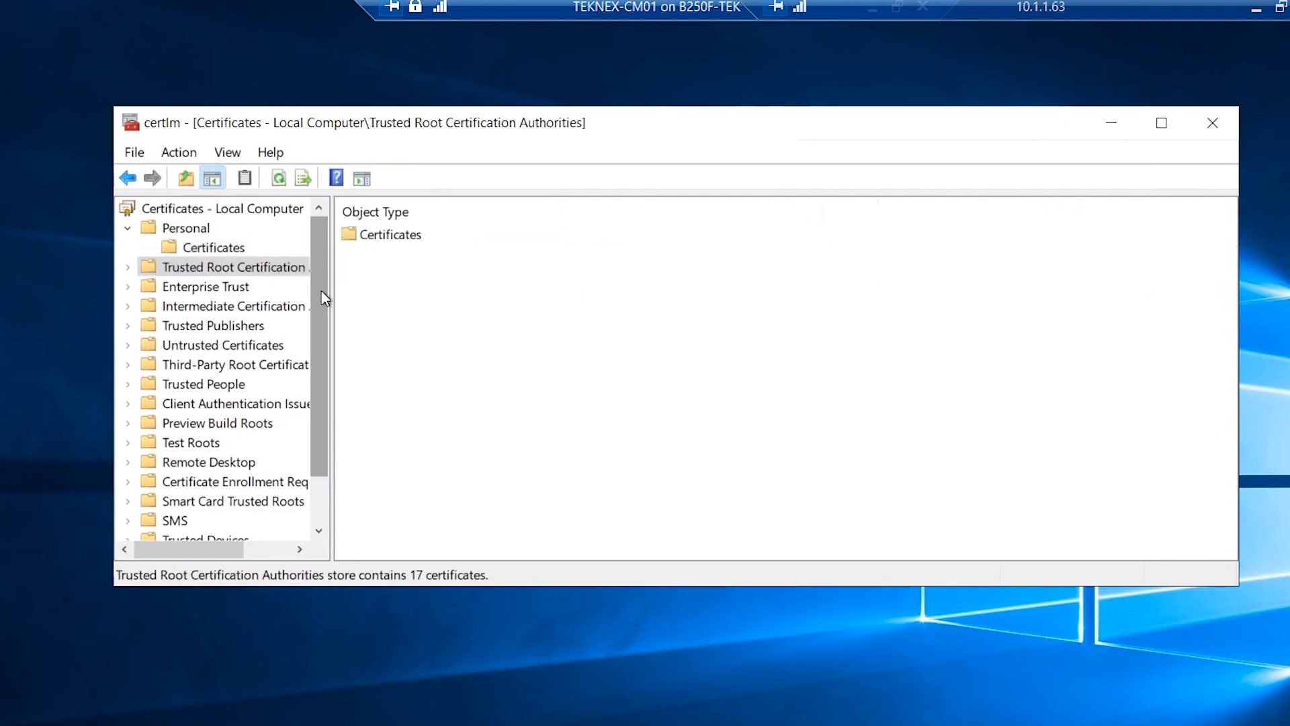
double_click(394, 236)
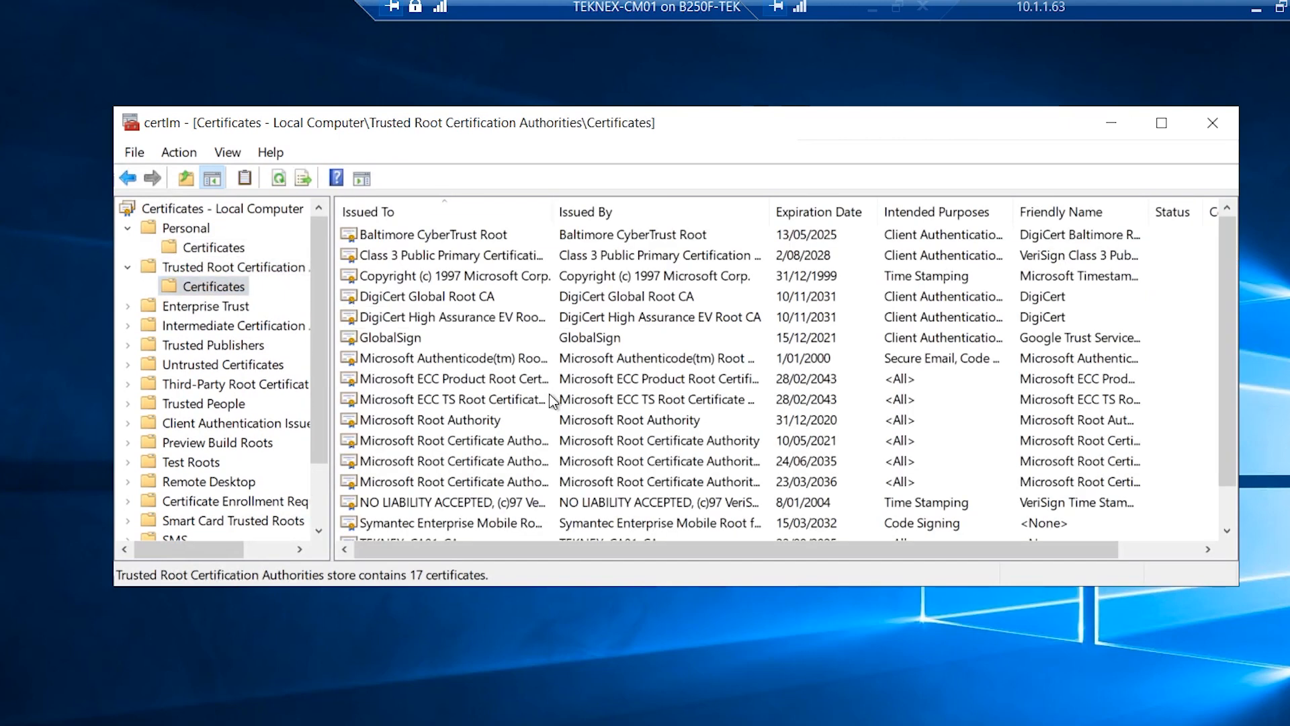
scroll(527, 449, down, 1)
click(434, 508)
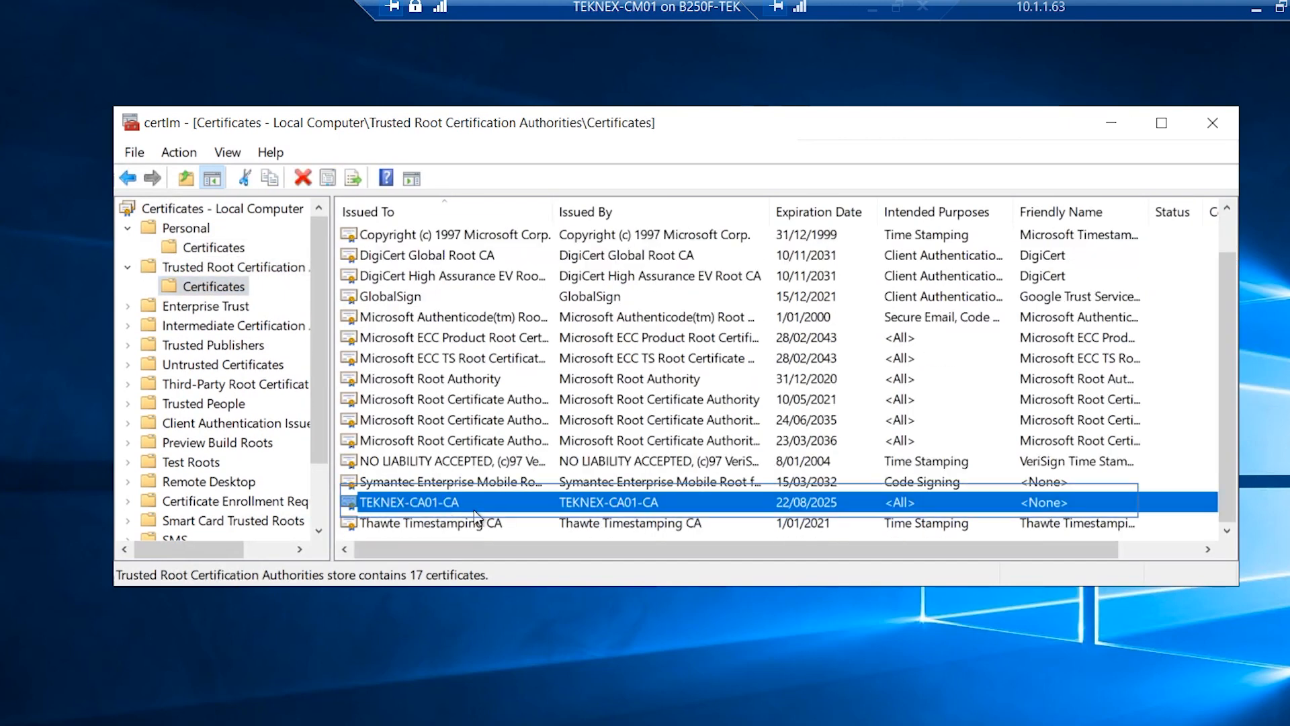
click(186, 230)
click(210, 250)
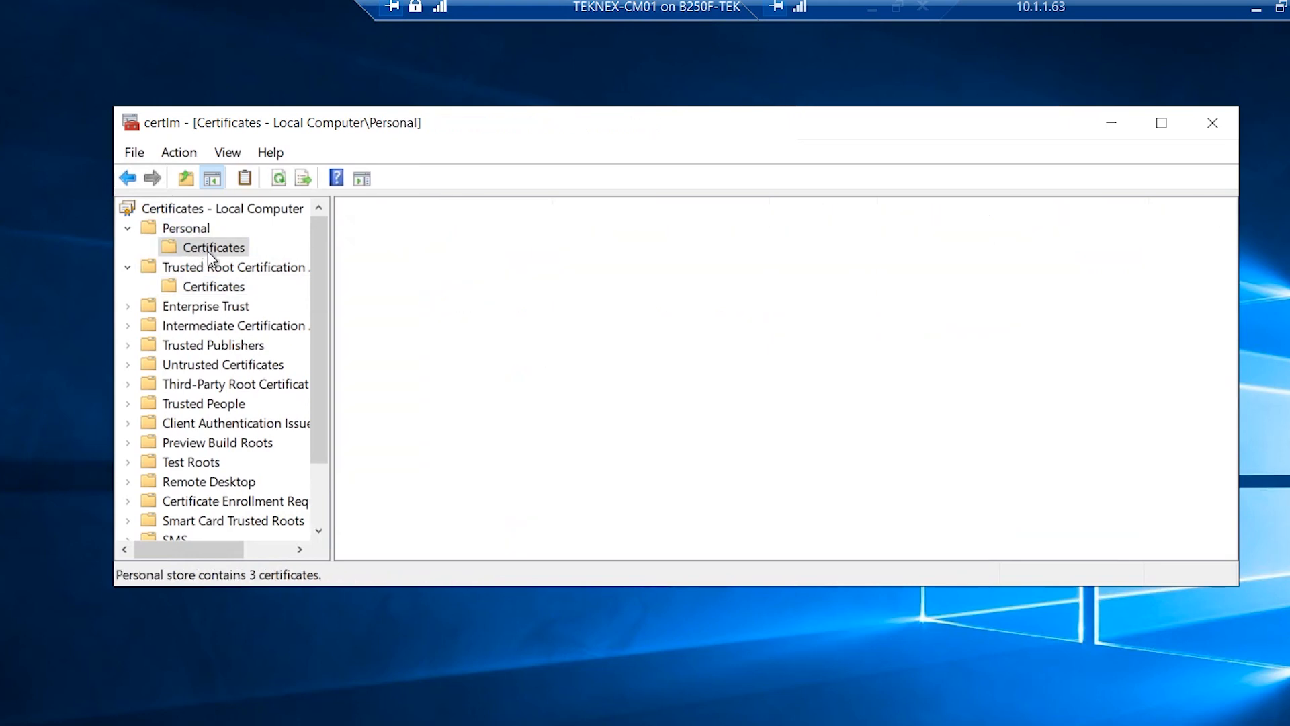
Request a new certificate via Active Directory Enrollment Policy, selecting CM DP and CM IIS Servers templates
right_click(219, 251)
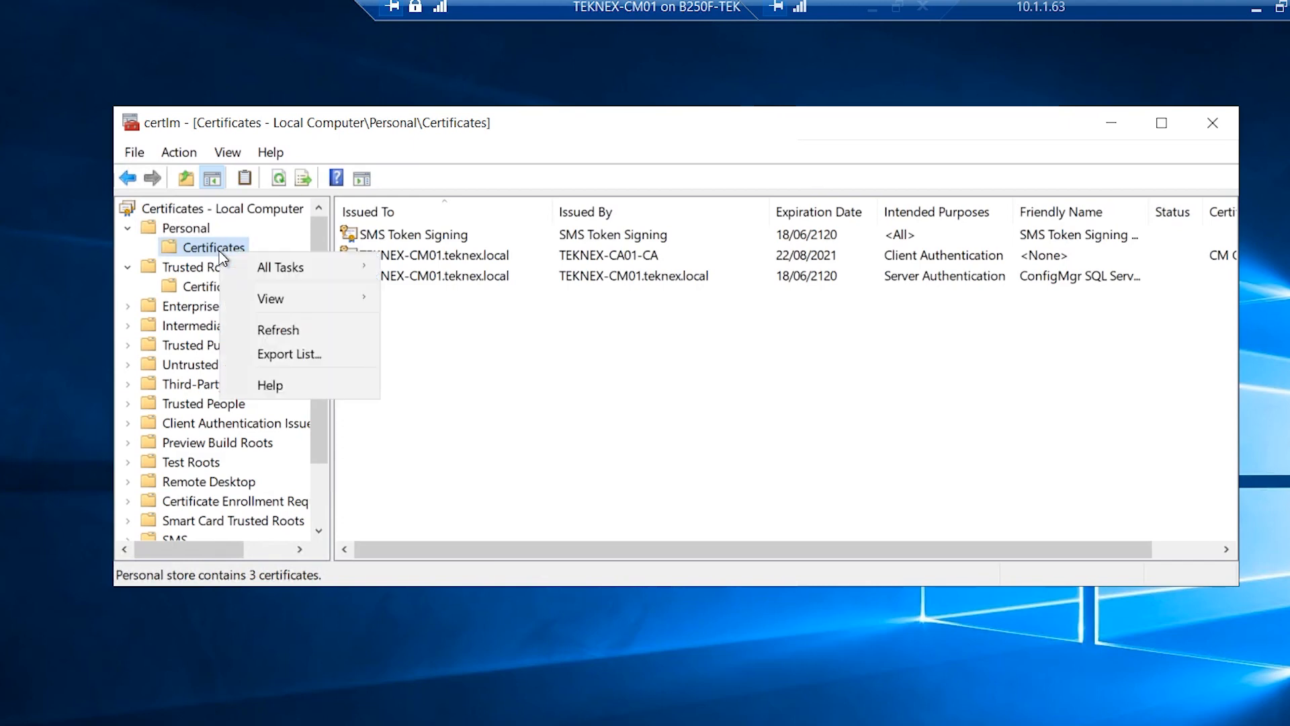
mouse_move(267, 266)
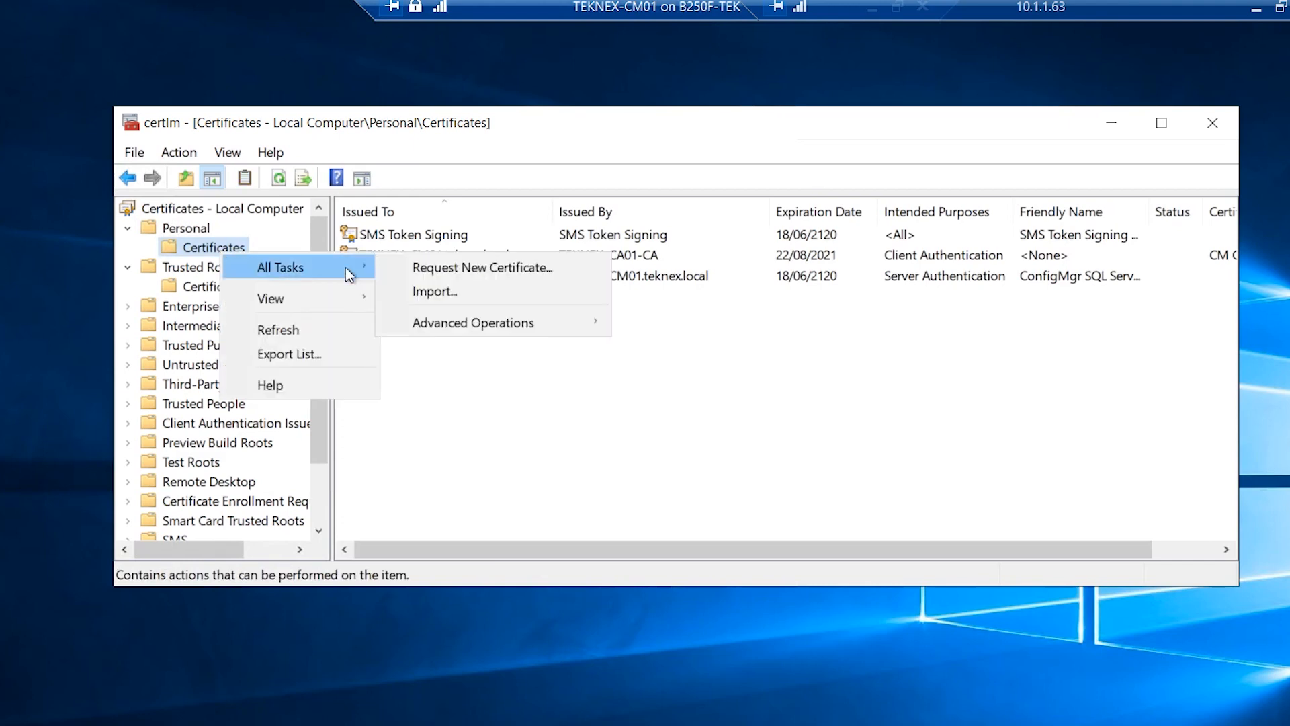
click(516, 268)
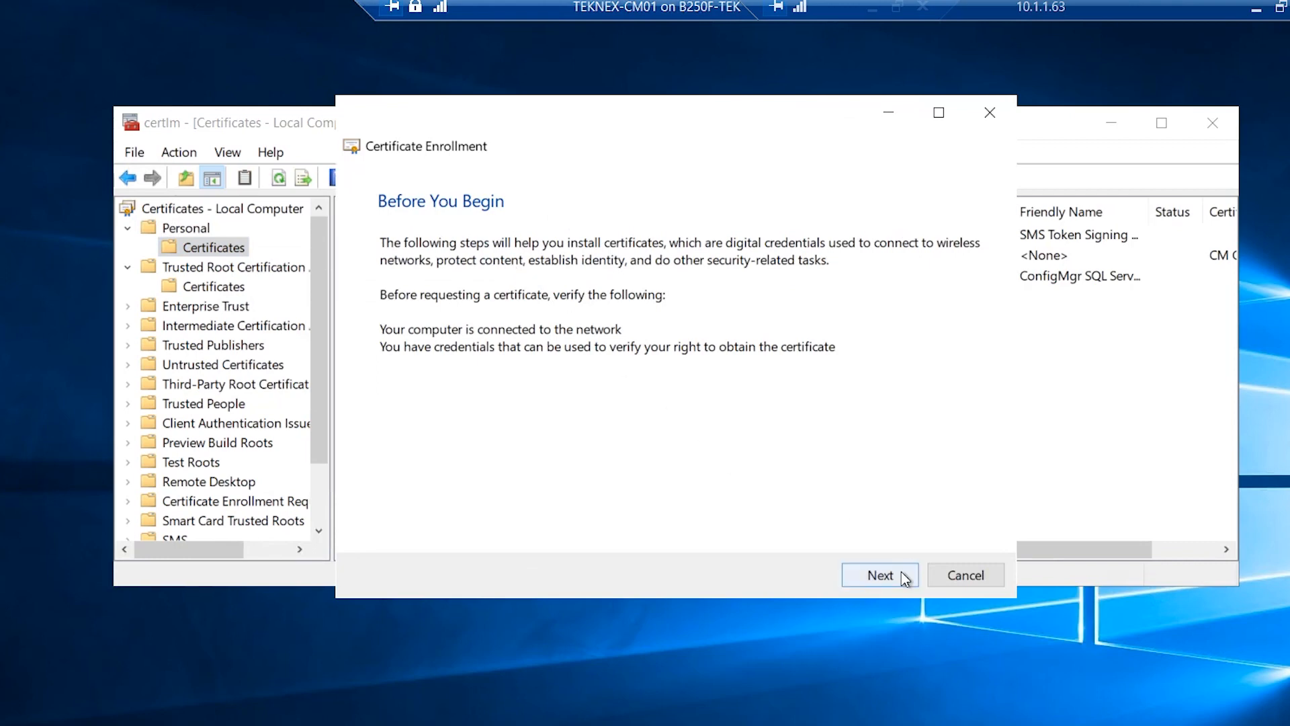
click(901, 577)
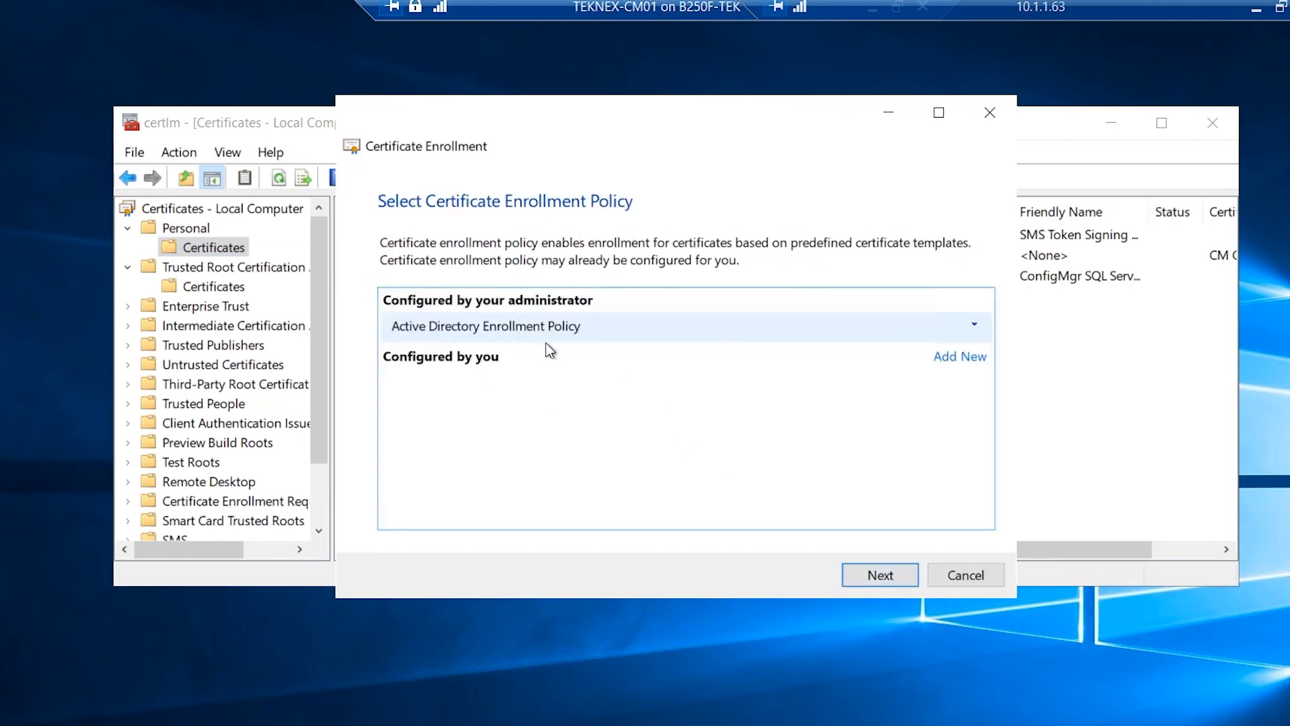
click(873, 575)
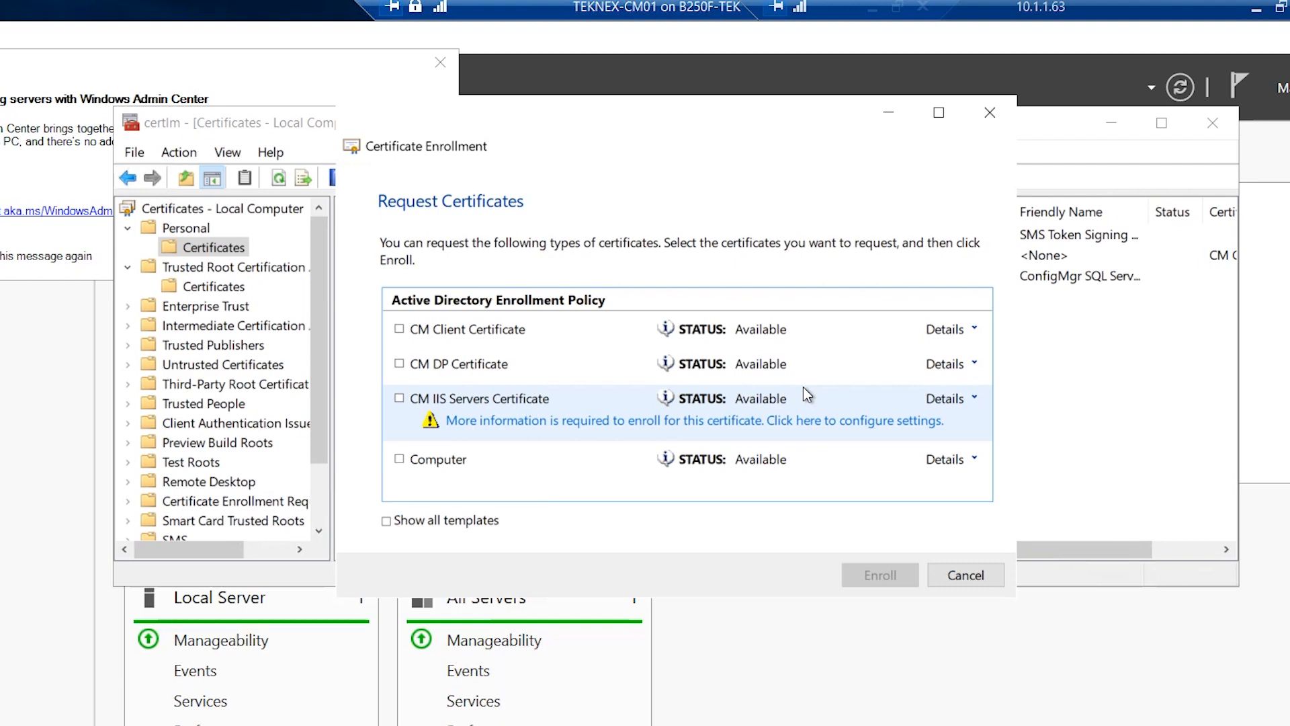
click(461, 365)
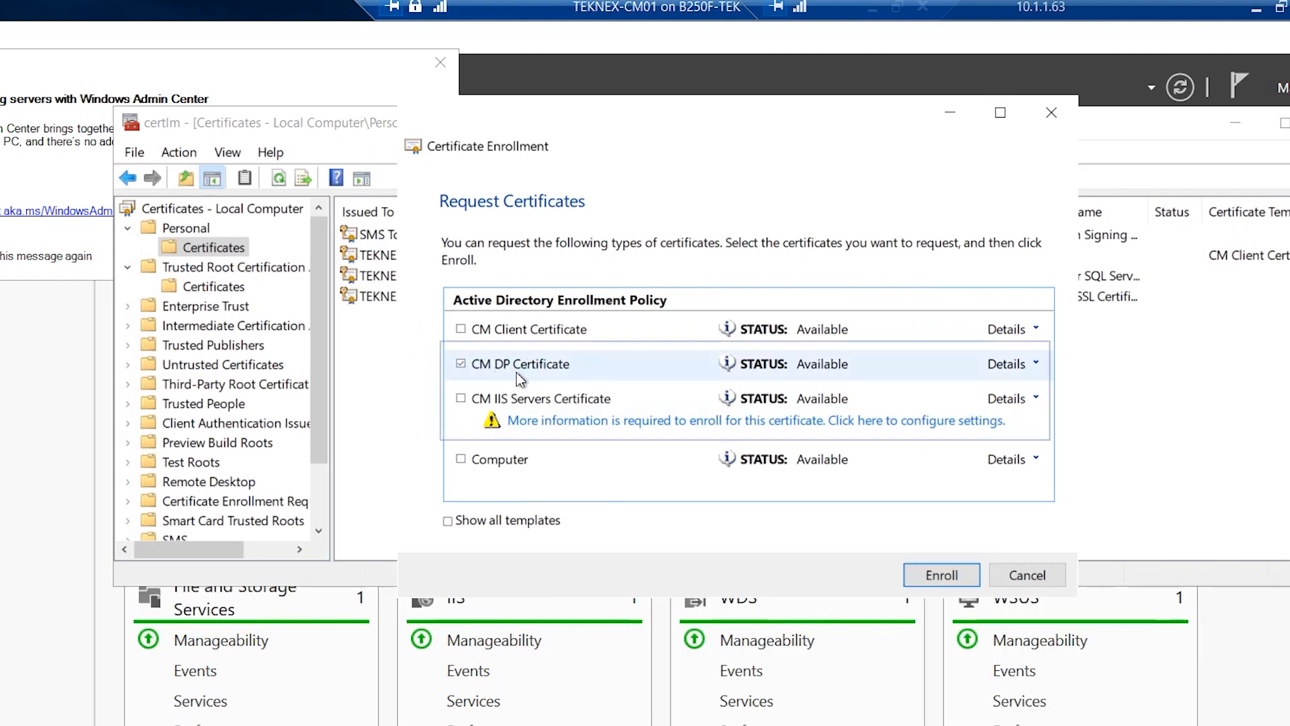
click(461, 399)
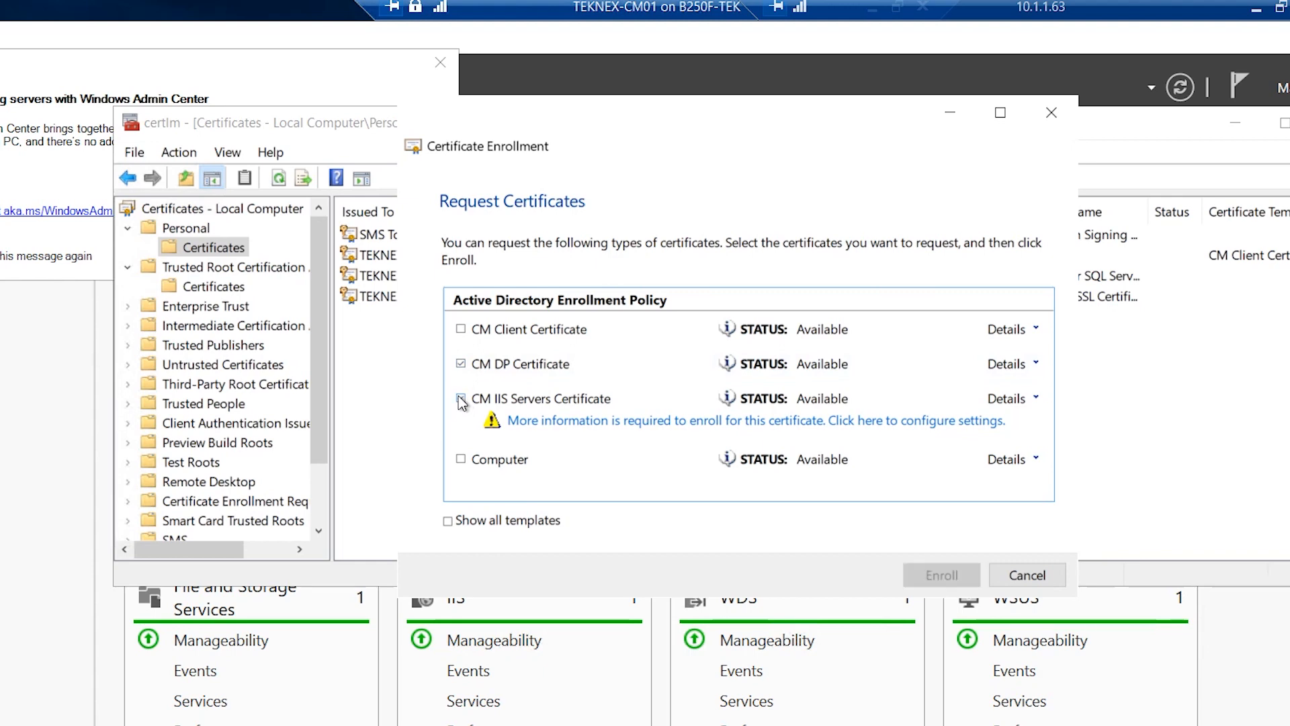
Add DNS alternative names TEKNEX-CM01 and TEKNEX-CM01.TEKNEX.LOCAL to the CM IIS Servers request
click(593, 422)
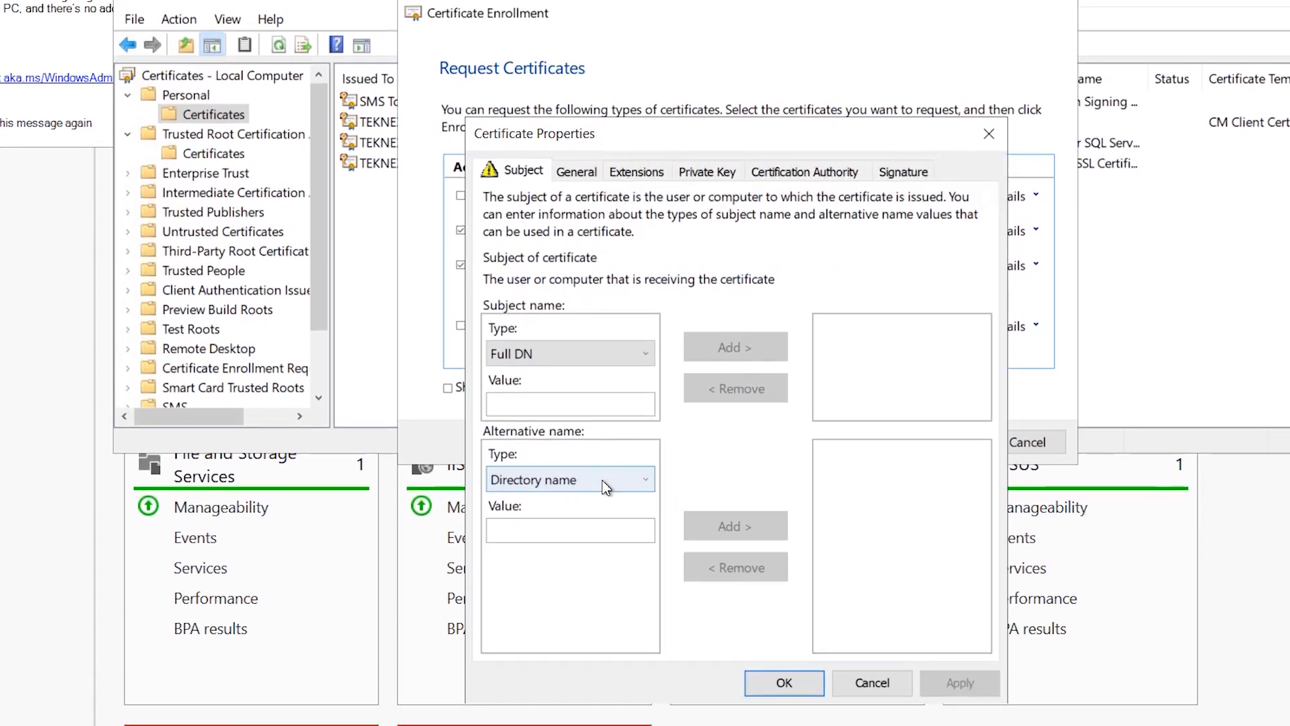
click(603, 479)
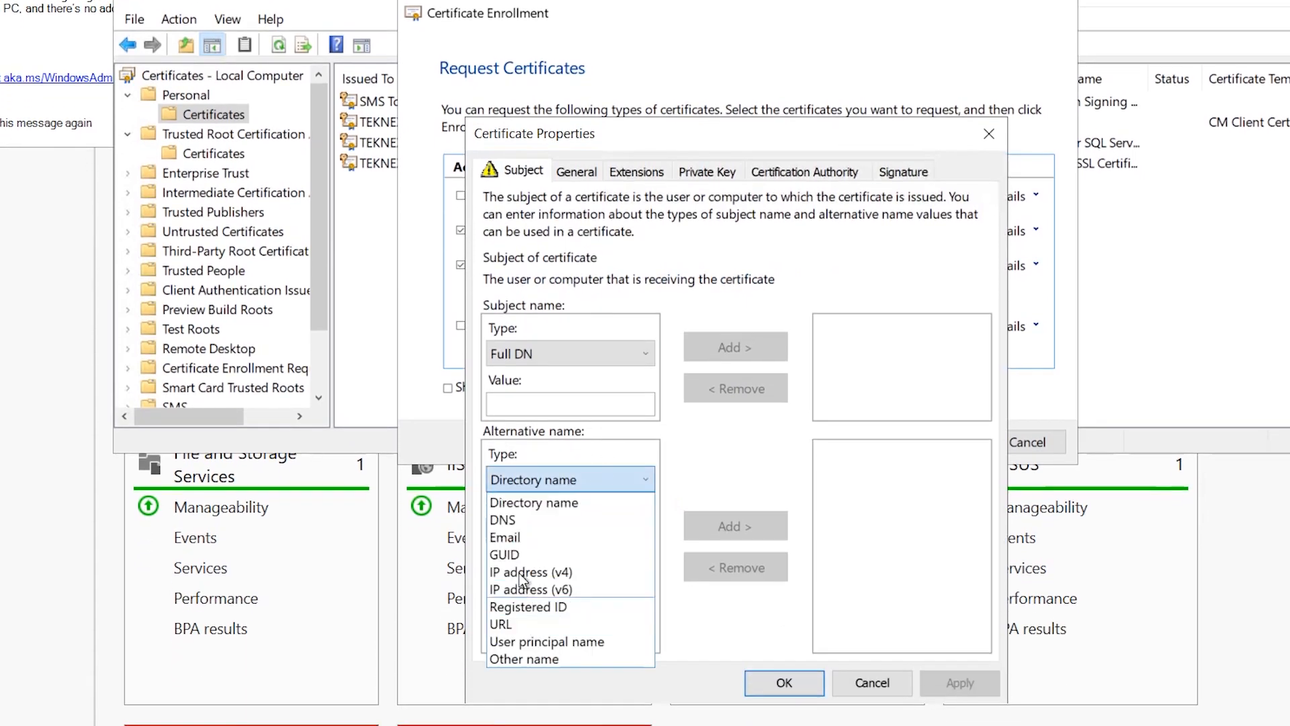
click(519, 521)
click(518, 528)
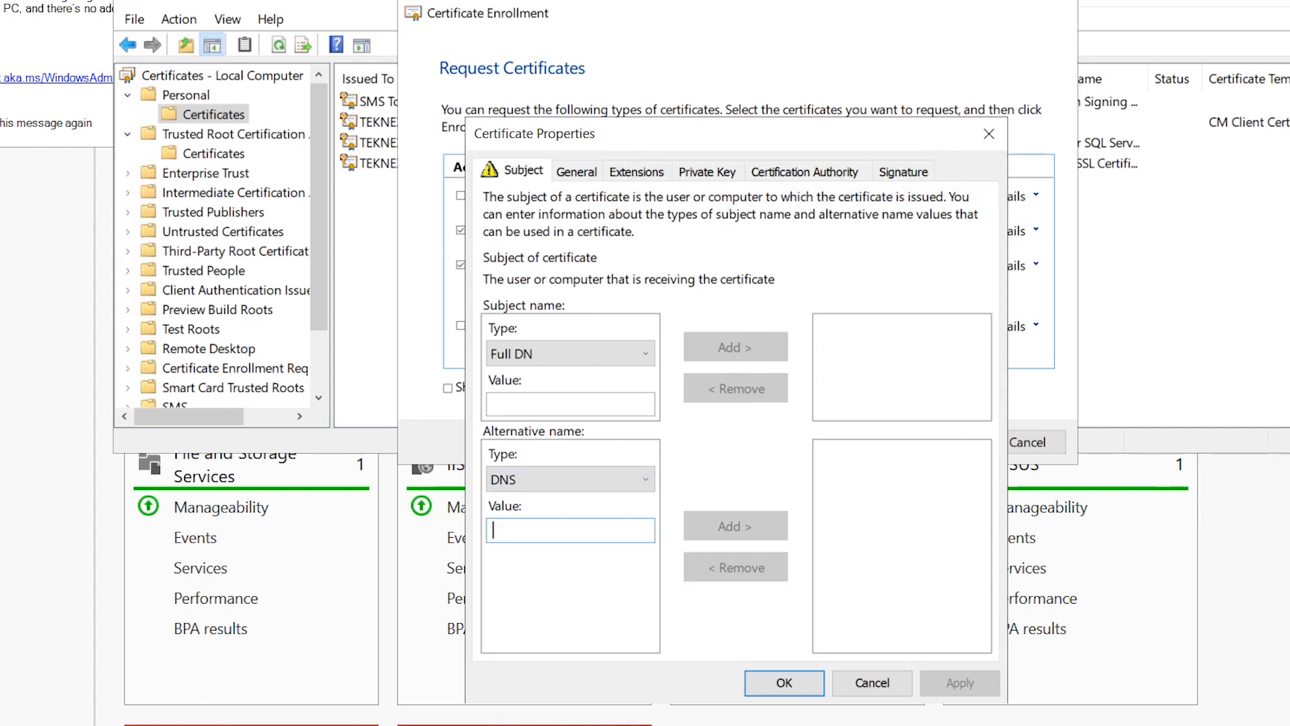
text(TEKNEX)
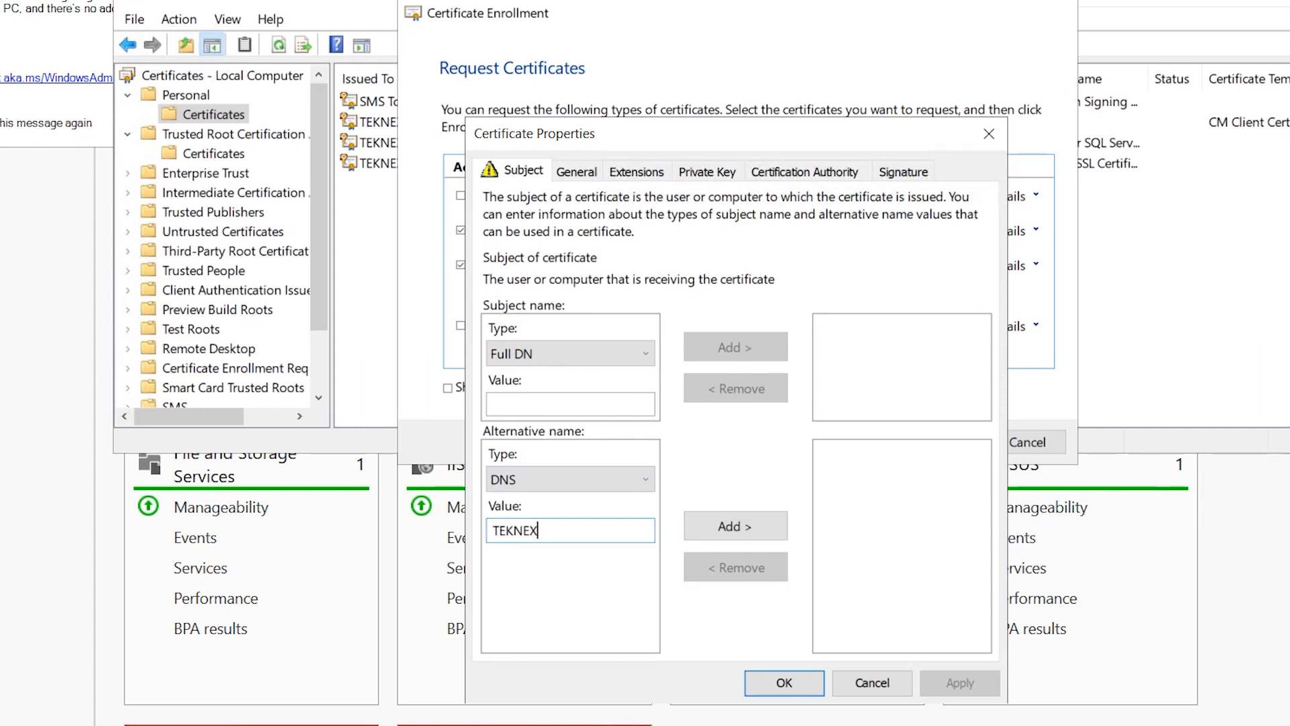
text(-CM01)
click(746, 528)
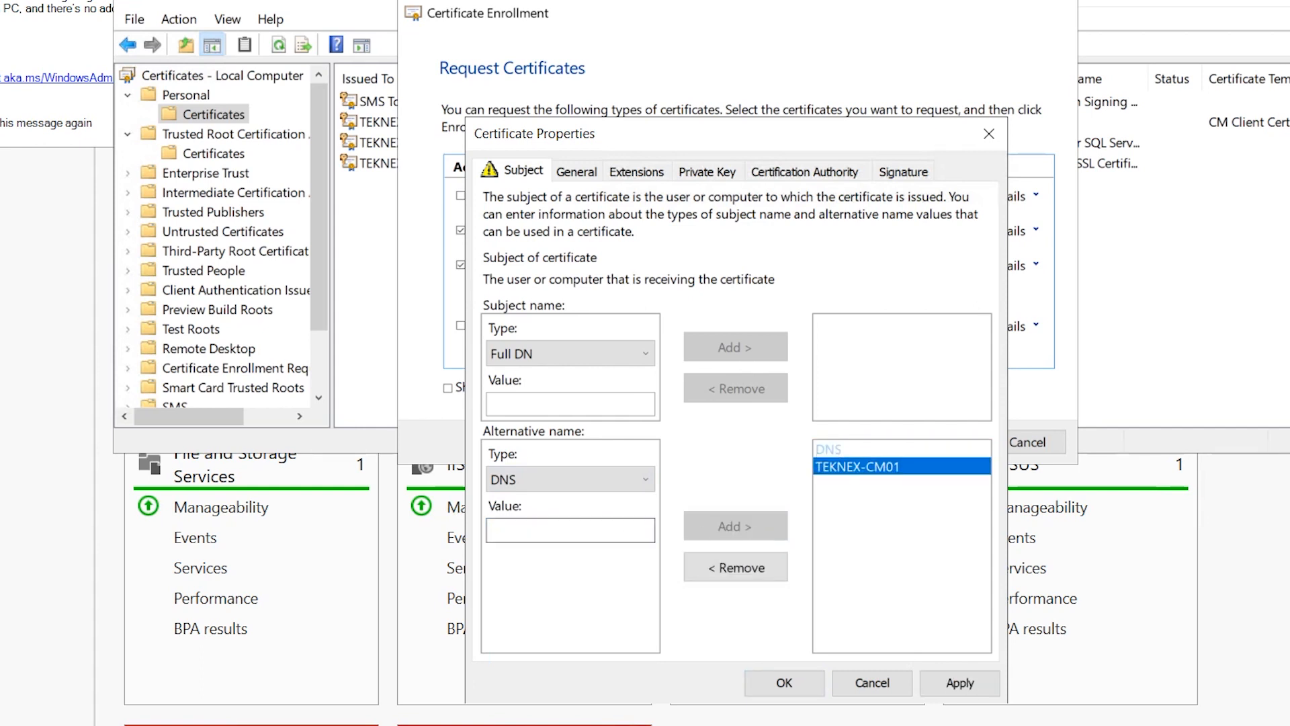
text(TEKNEX-C)
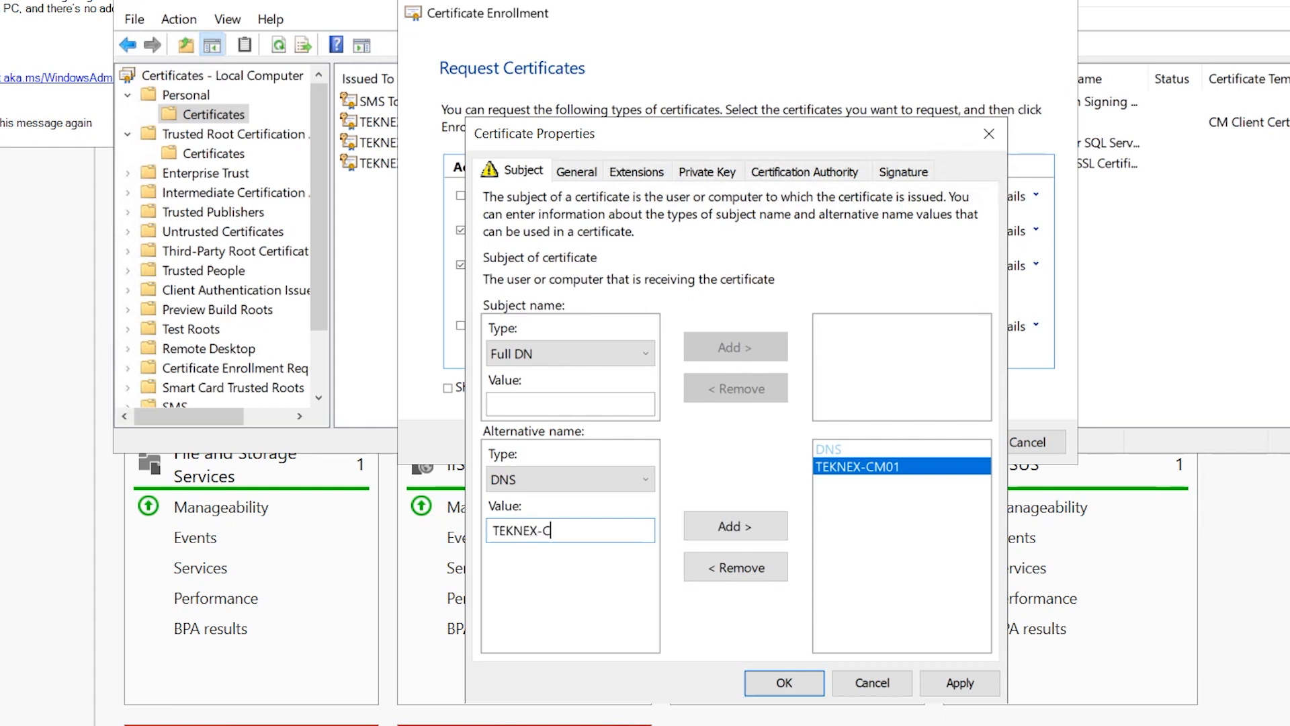
text(M01.TEKNEX.LOCAL)
click(733, 527)
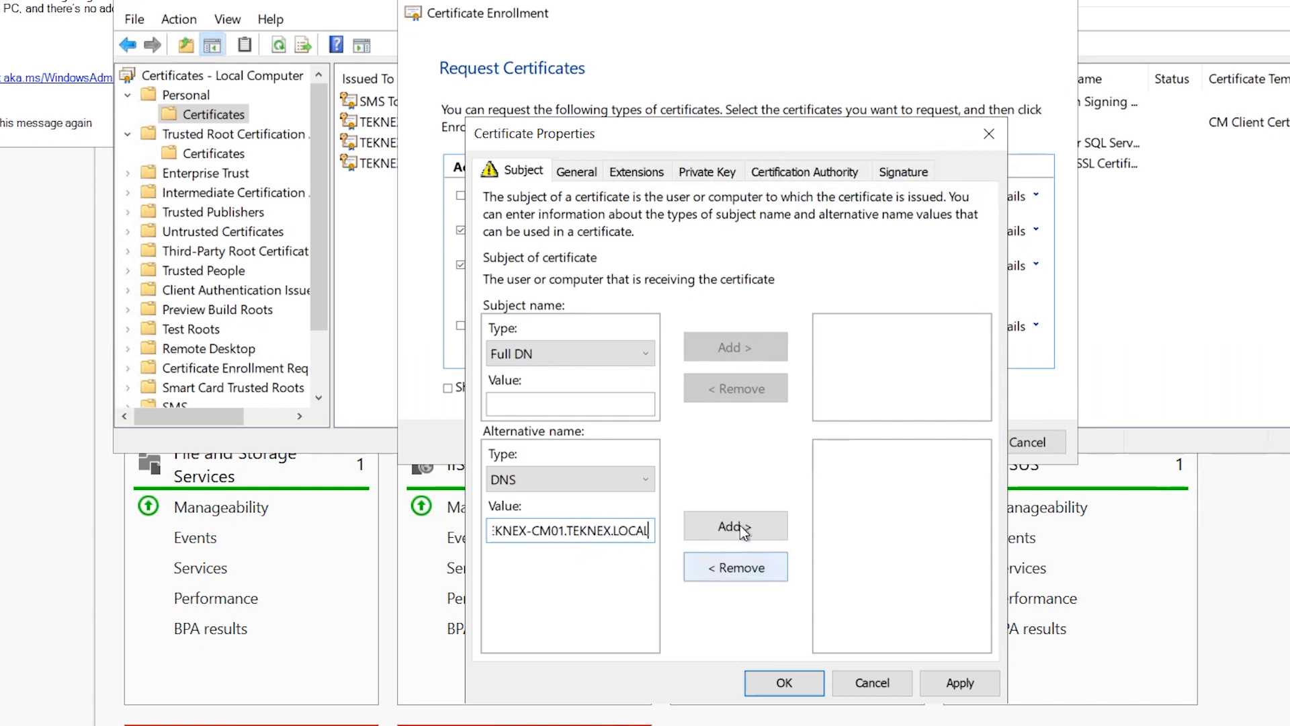
Set the friendly name to 'CM IIS Servers Certificate' and save the properties
click(583, 173)
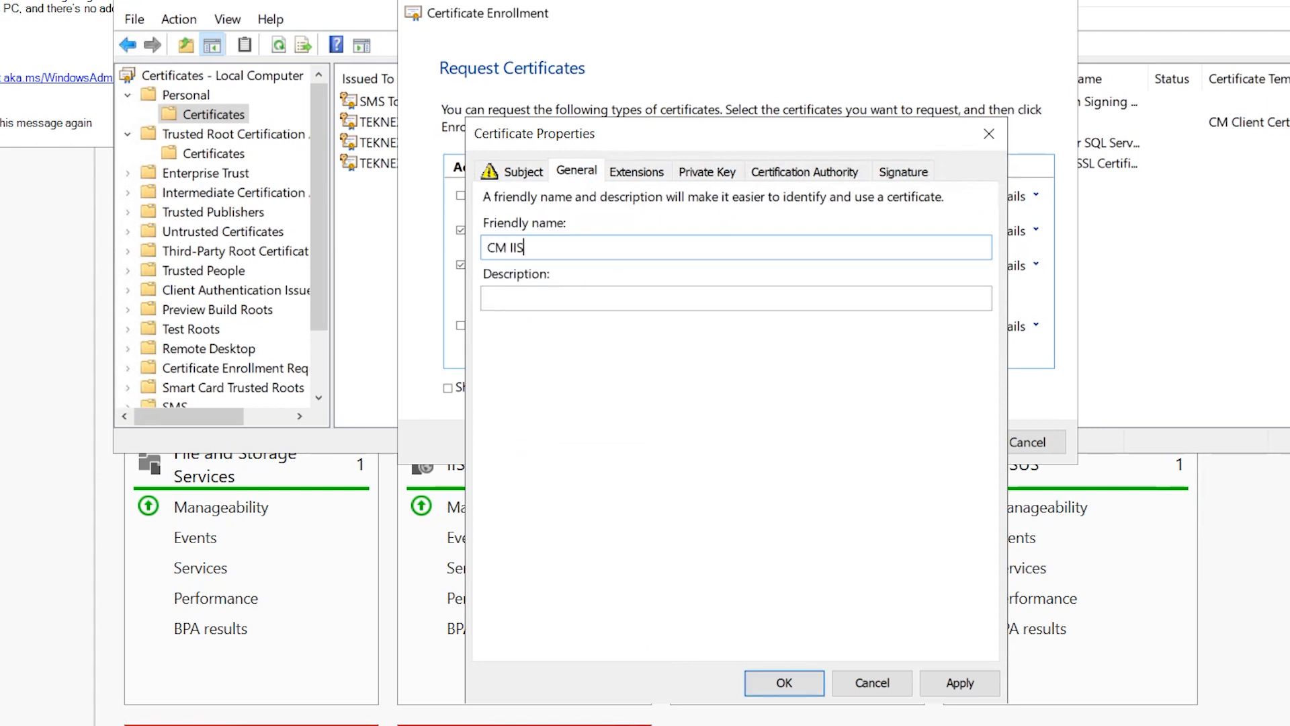
text(CM IIS Servers Certificate)
click(523, 171)
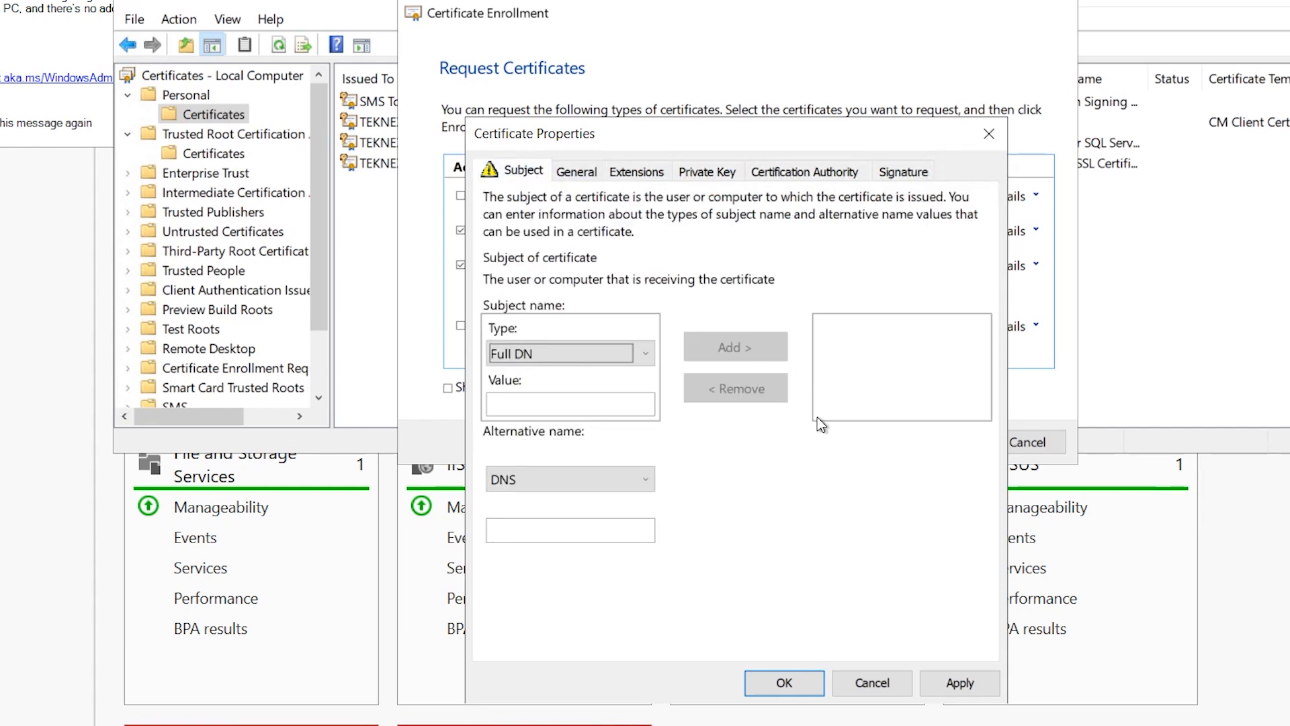
click(600, 174)
click(960, 683)
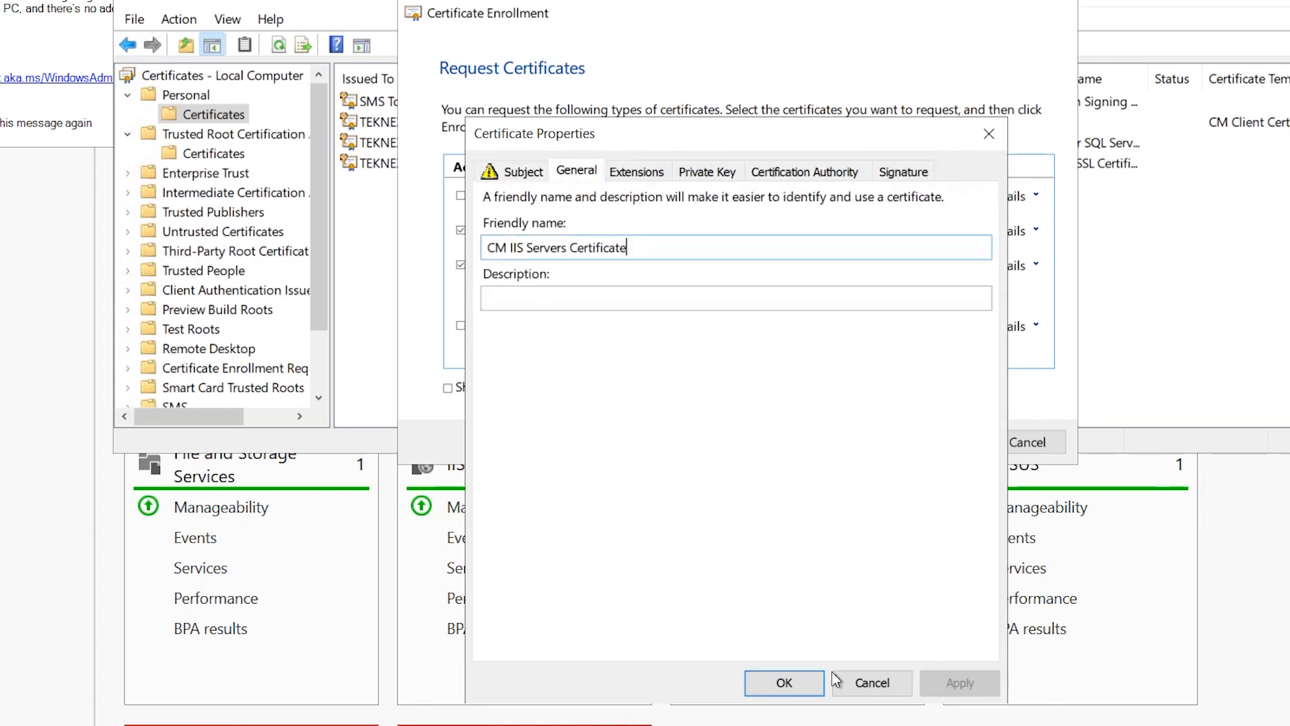
click(800, 682)
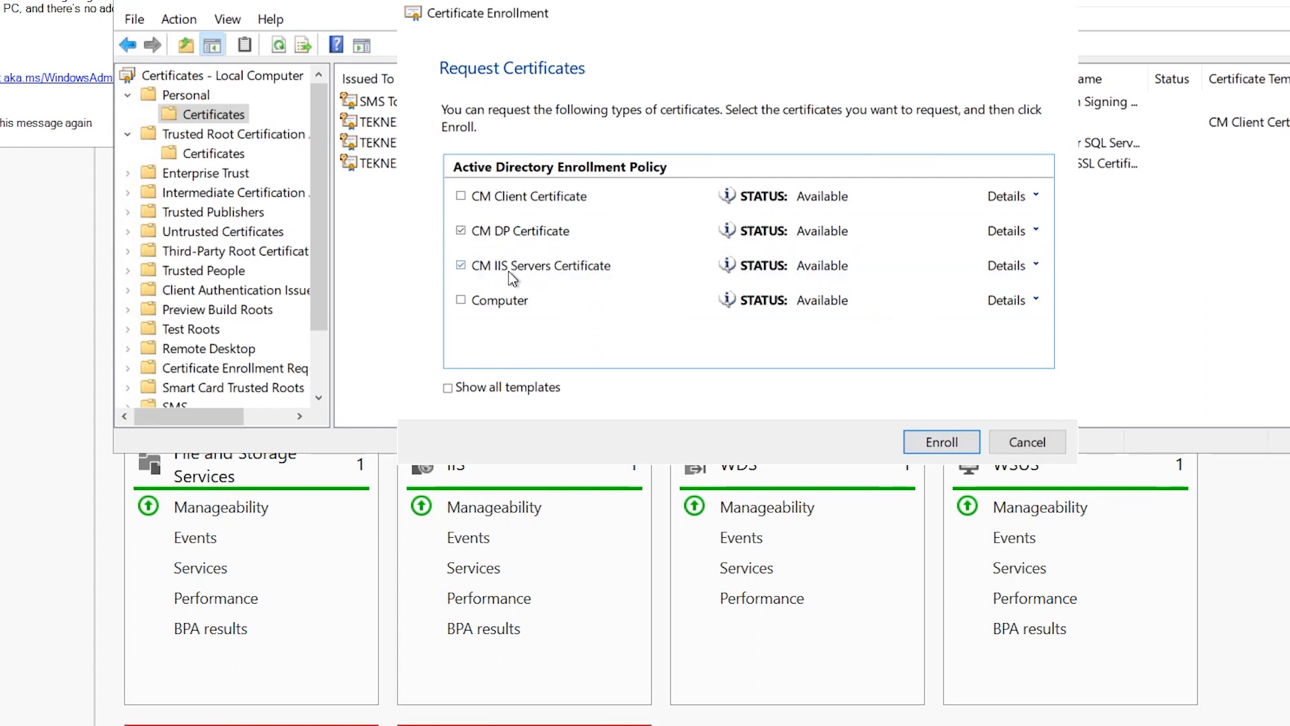
Enroll both certificates, review the new CM IIS Servers and CM DP entries, and select CM DP
click(955, 445)
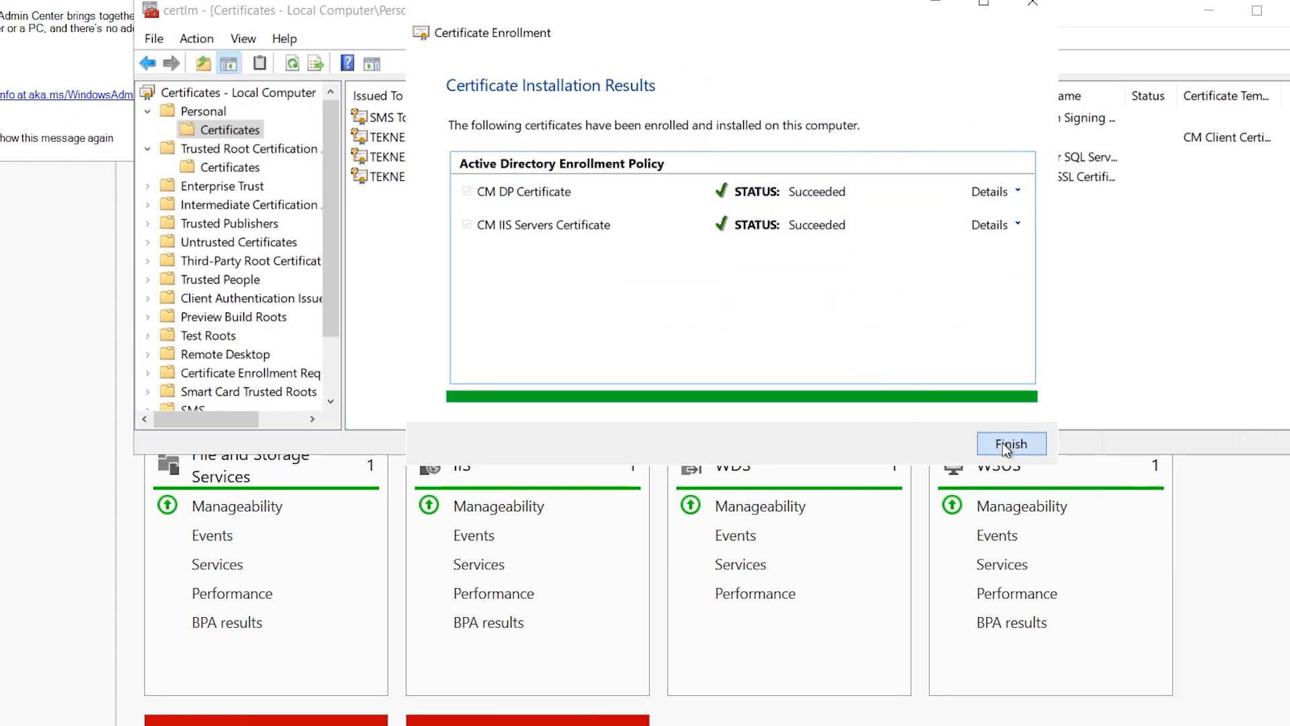
click(1006, 444)
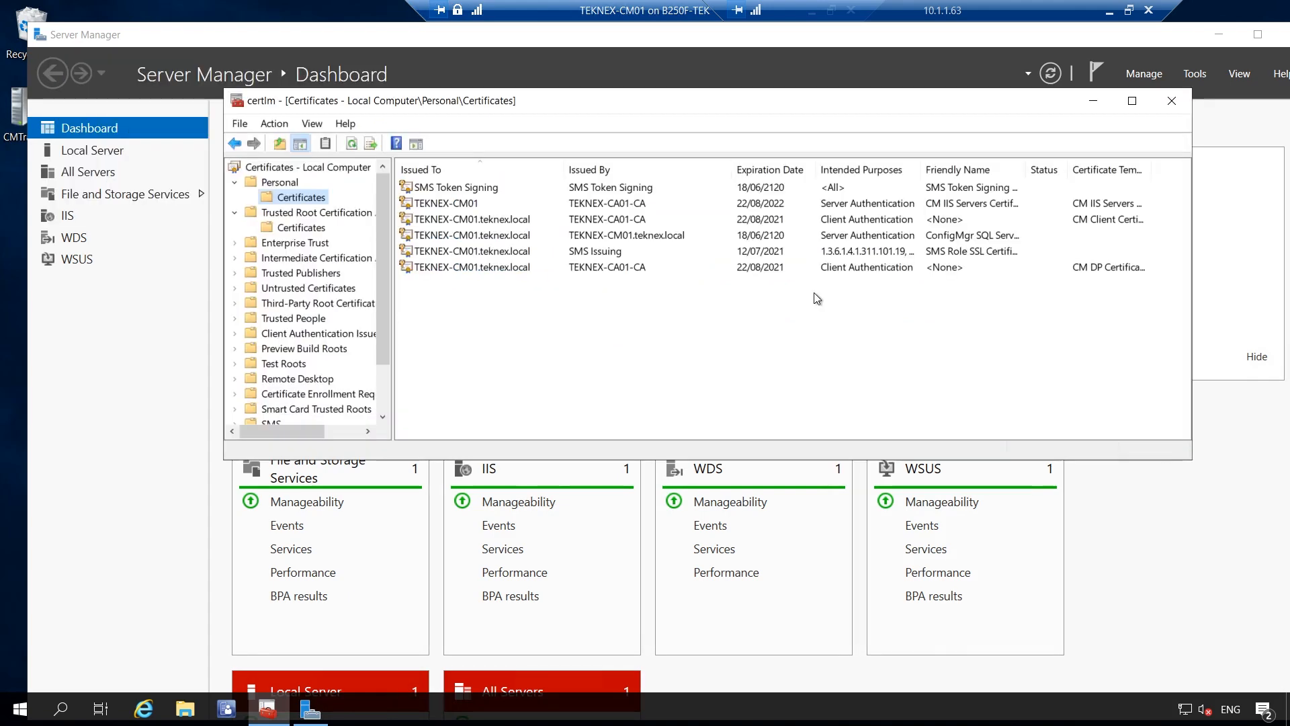
click(1084, 268)
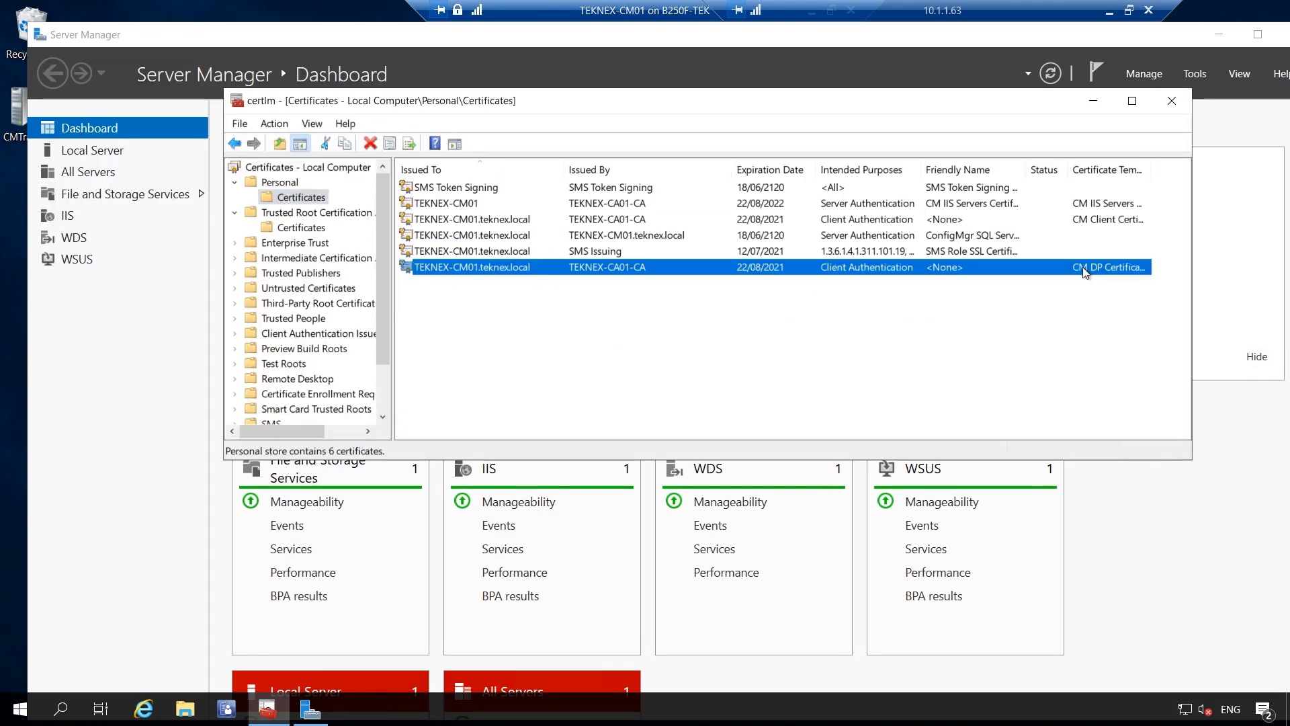
click(1094, 219)
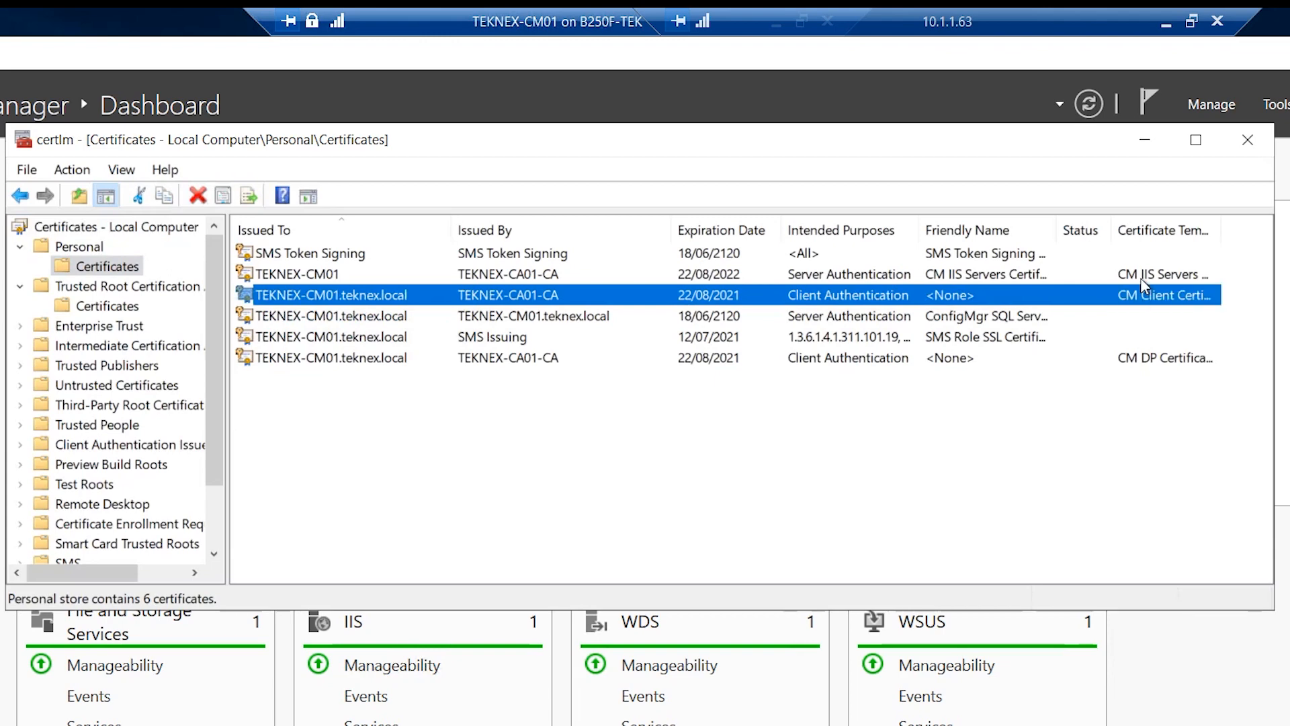
click(1143, 277)
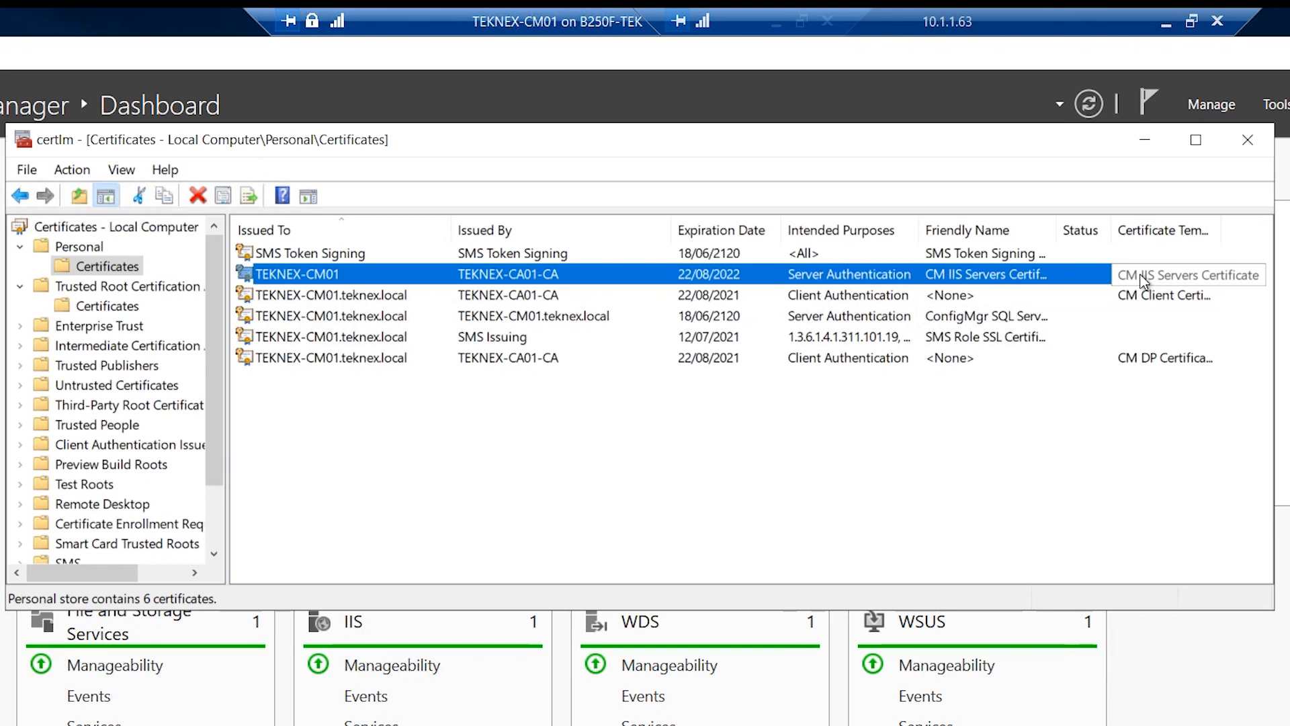
click(1084, 361)
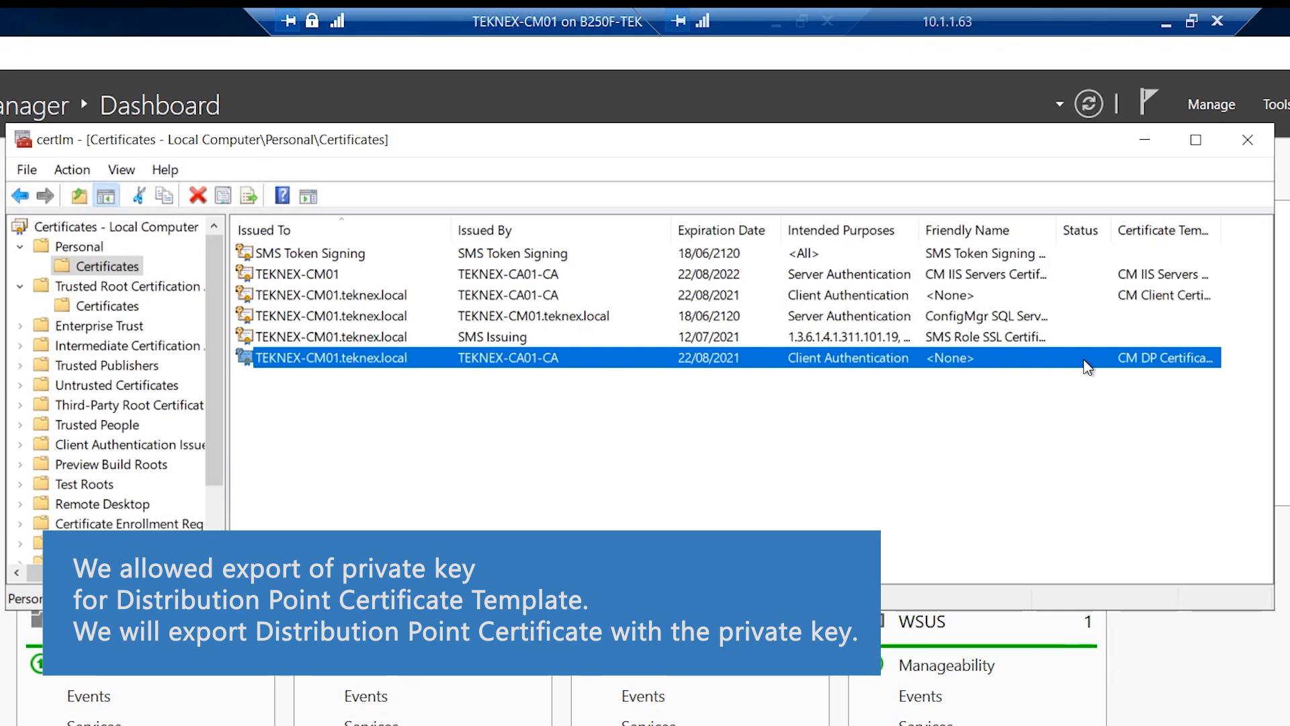
Start exporting the CM DP certificate, including its private key, in PFX format
right_click(501, 368)
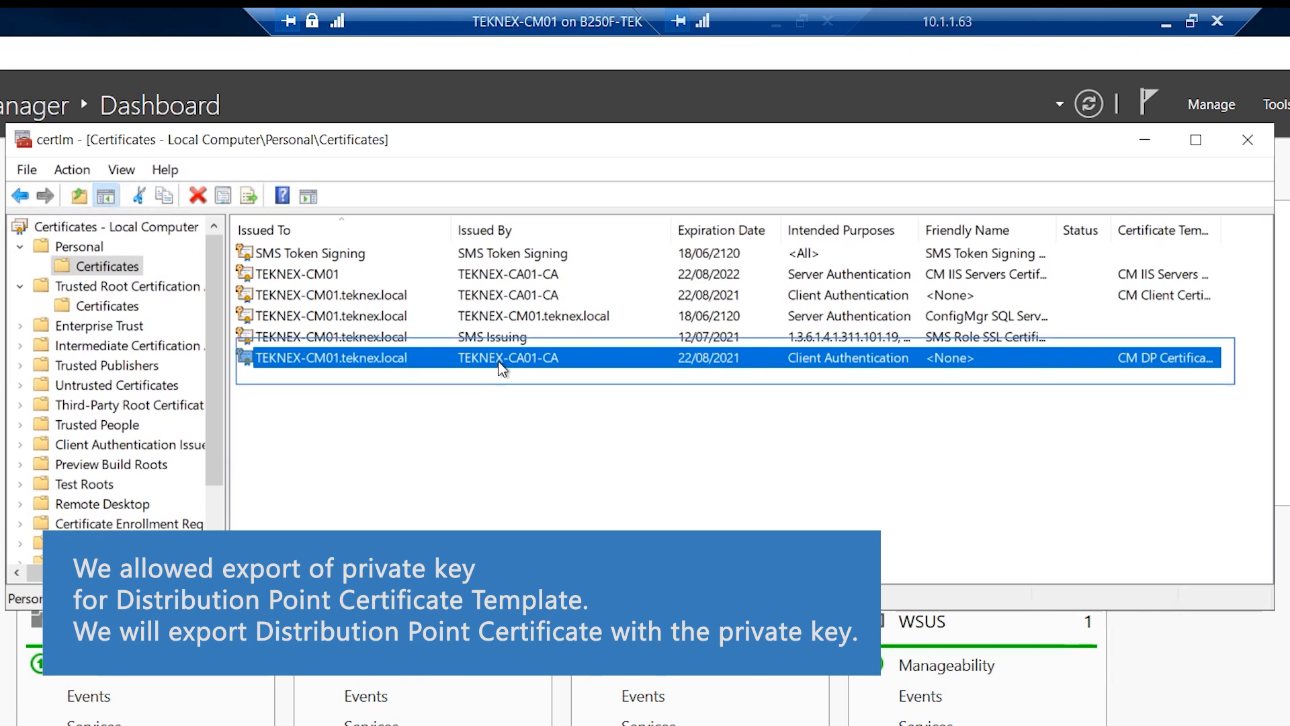
mouse_move(594, 413)
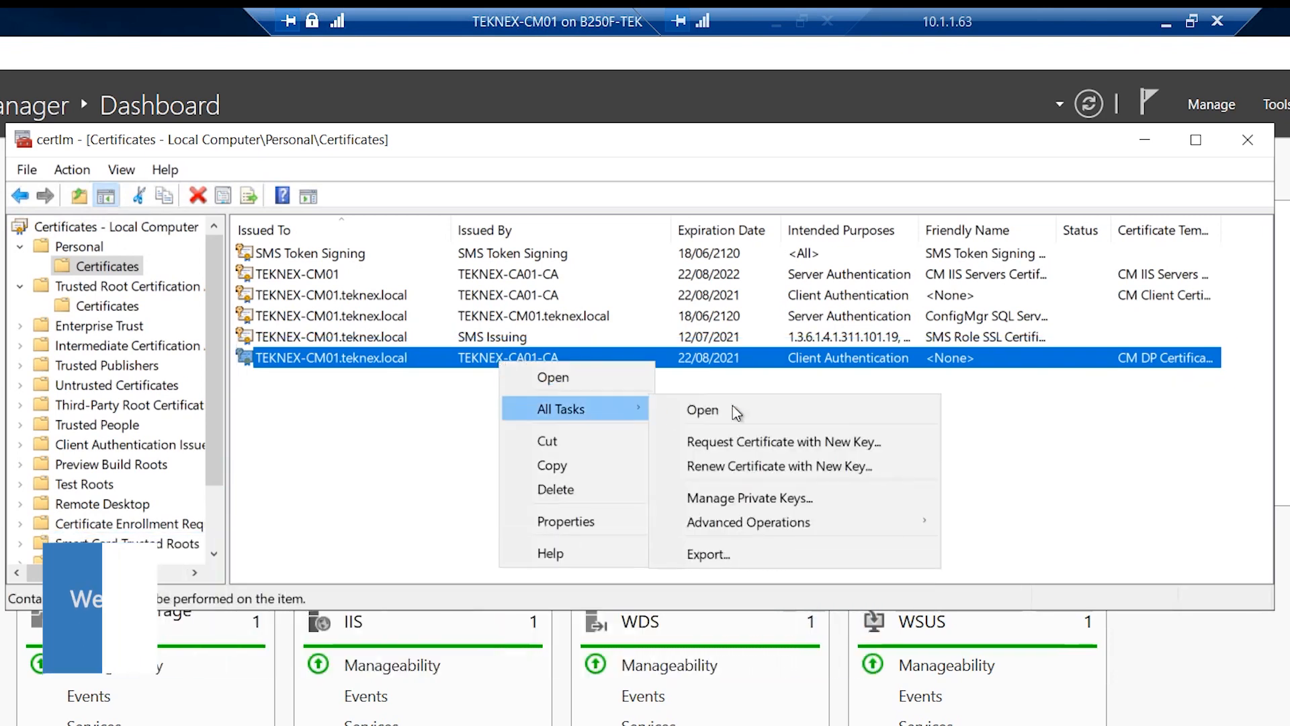
click(758, 550)
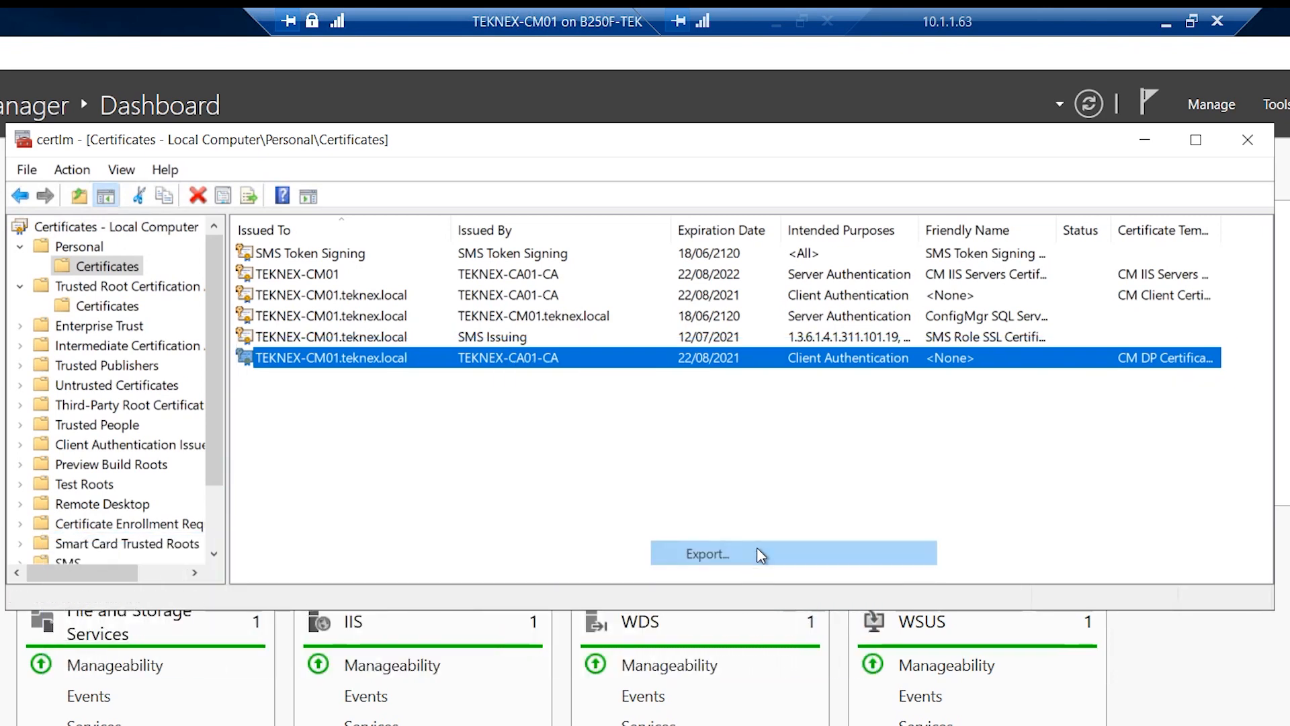
click(809, 646)
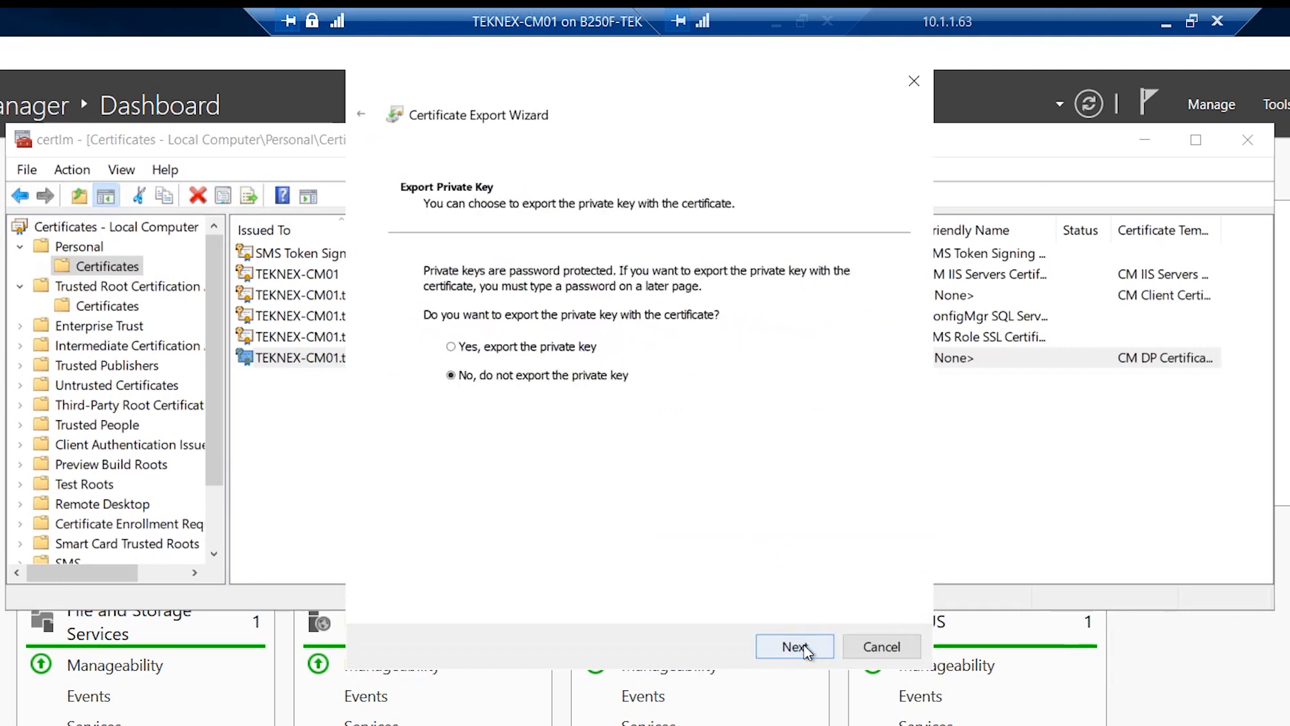
click(509, 350)
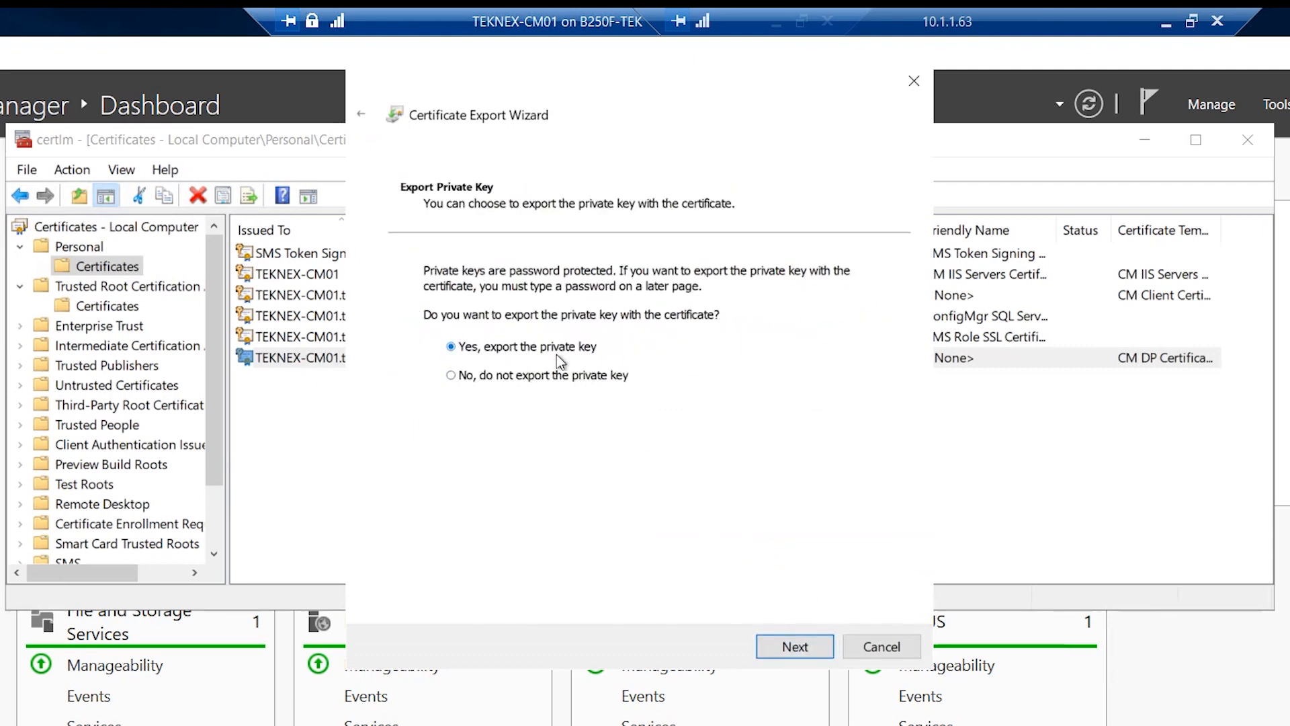
click(795, 647)
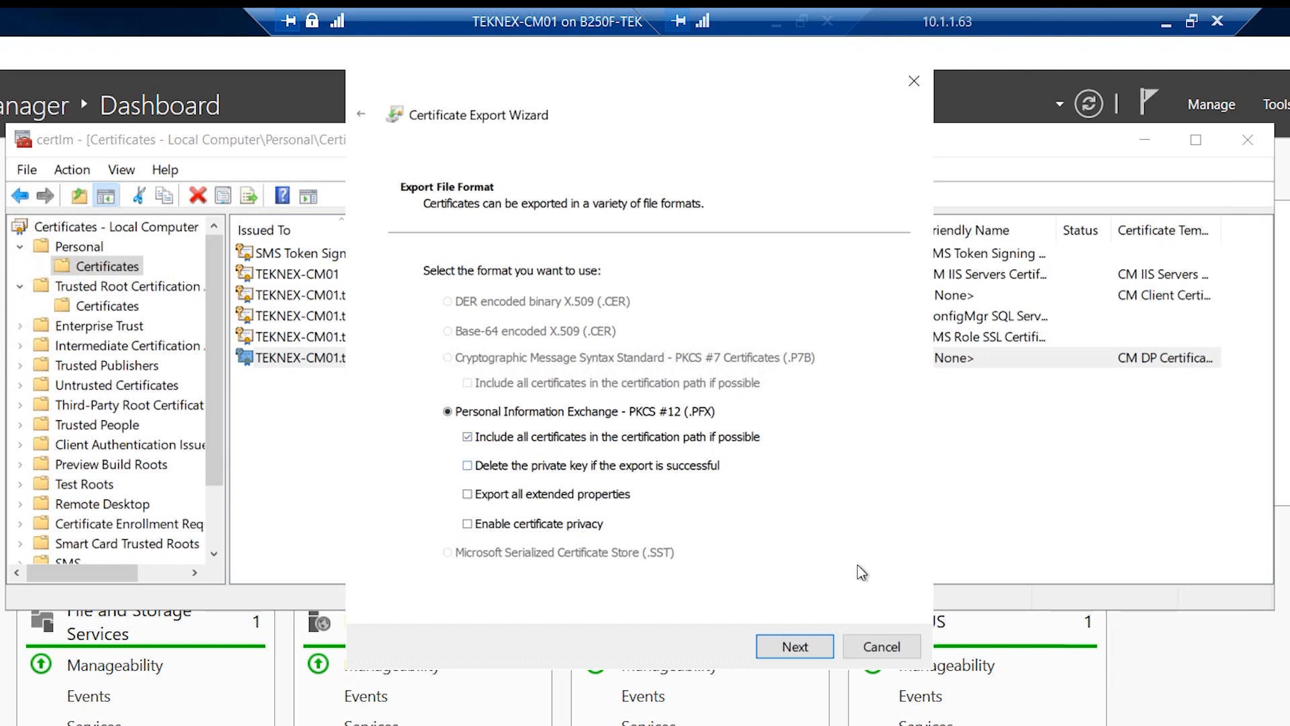
click(792, 646)
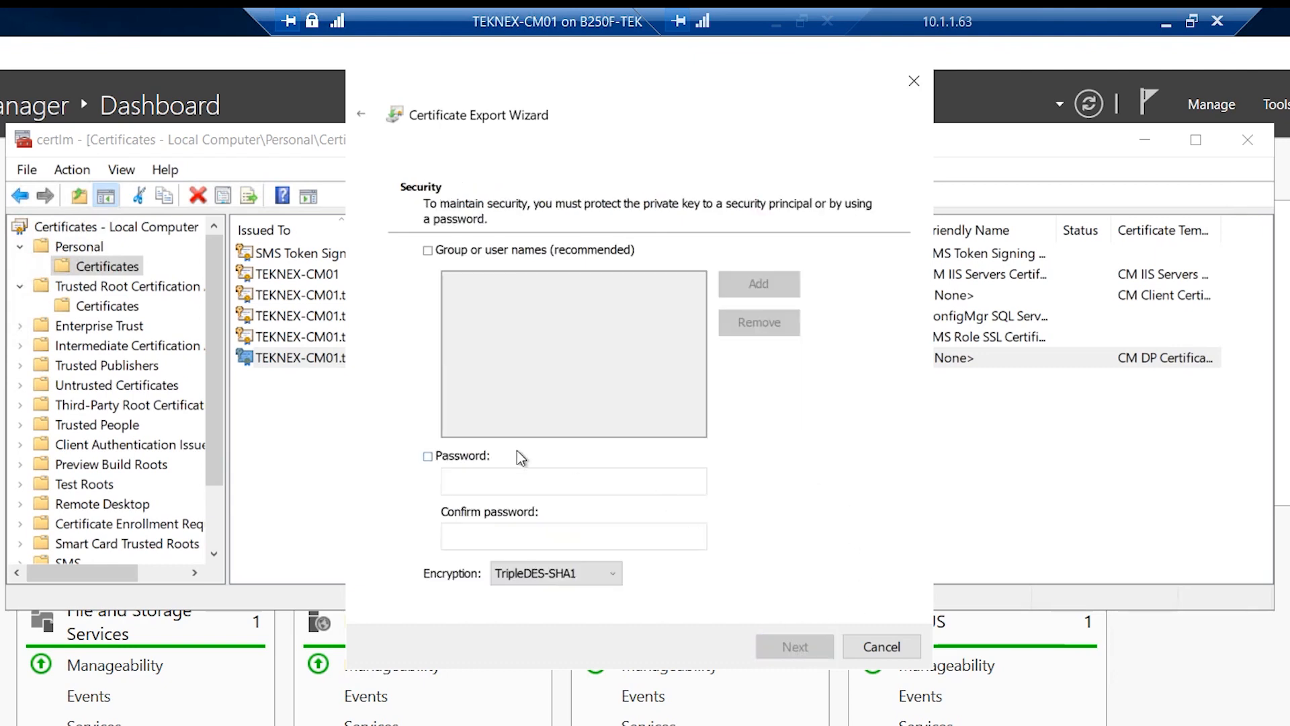
Set an export password and save the file as 'DP Certificate' in Documents
click(482, 461)
click(485, 482)
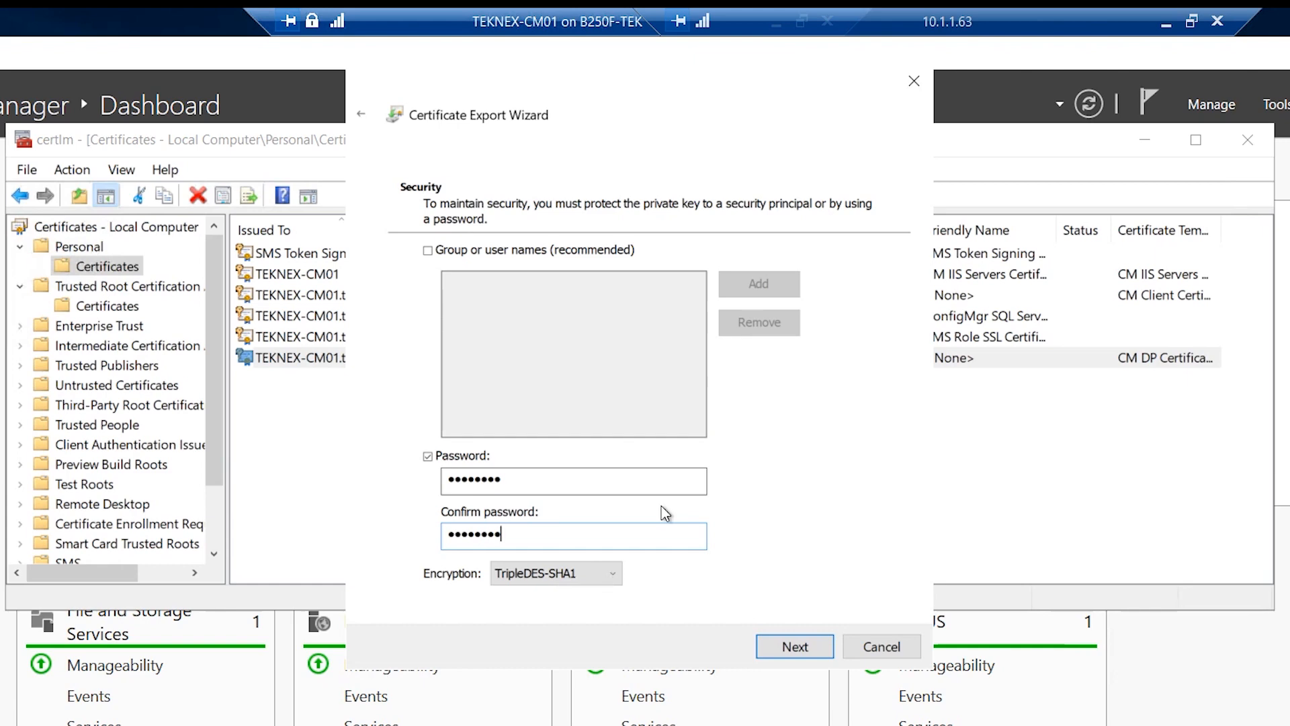
click(792, 642)
click(813, 300)
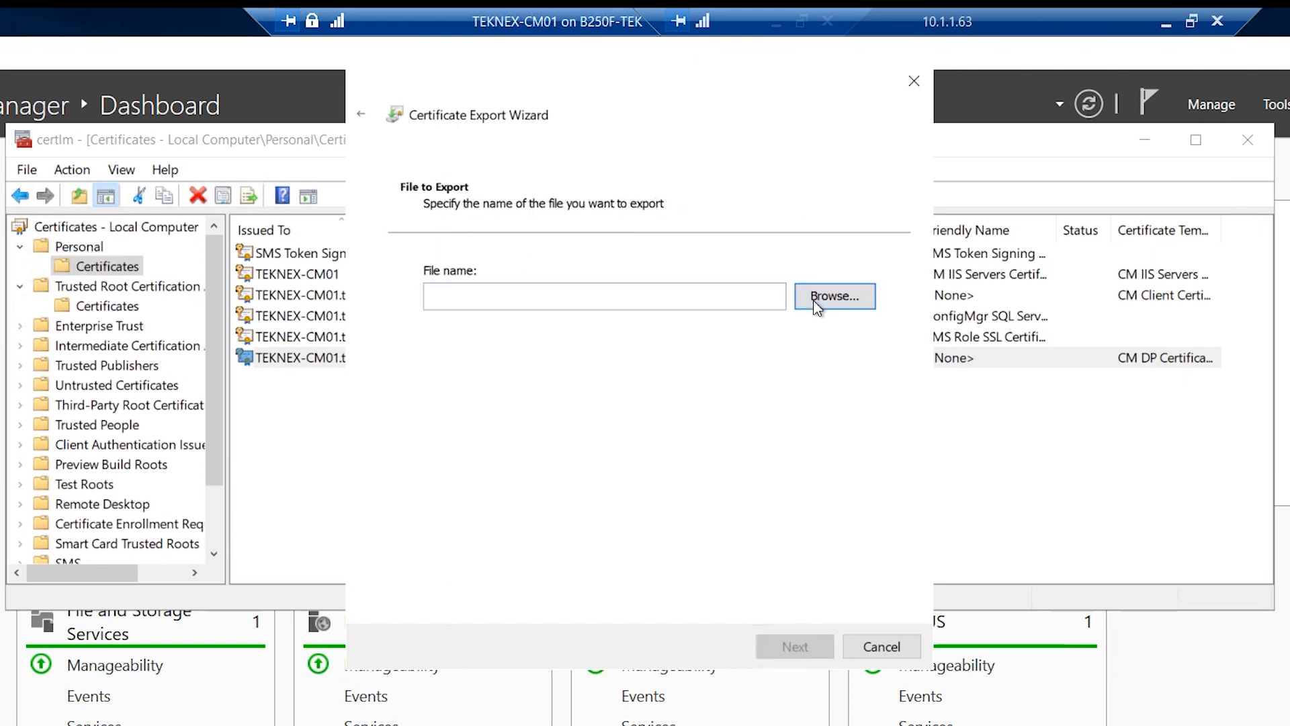
click(428, 280)
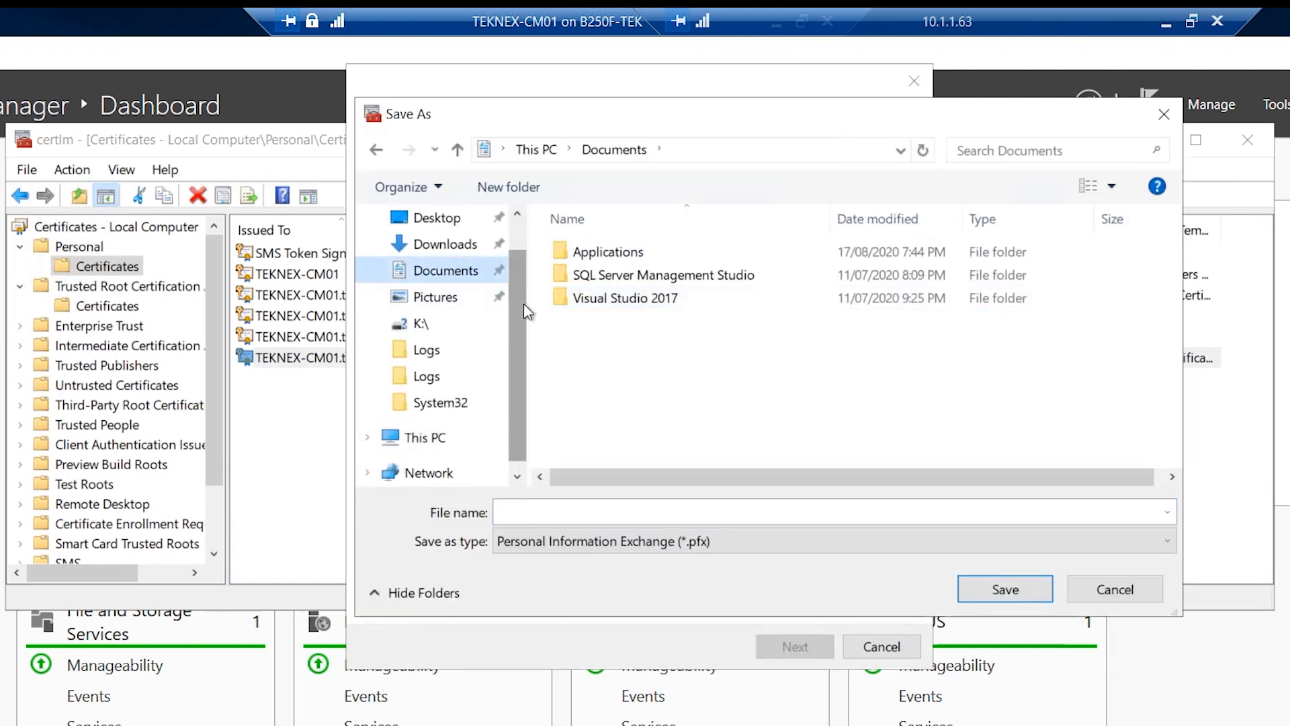
click(601, 511)
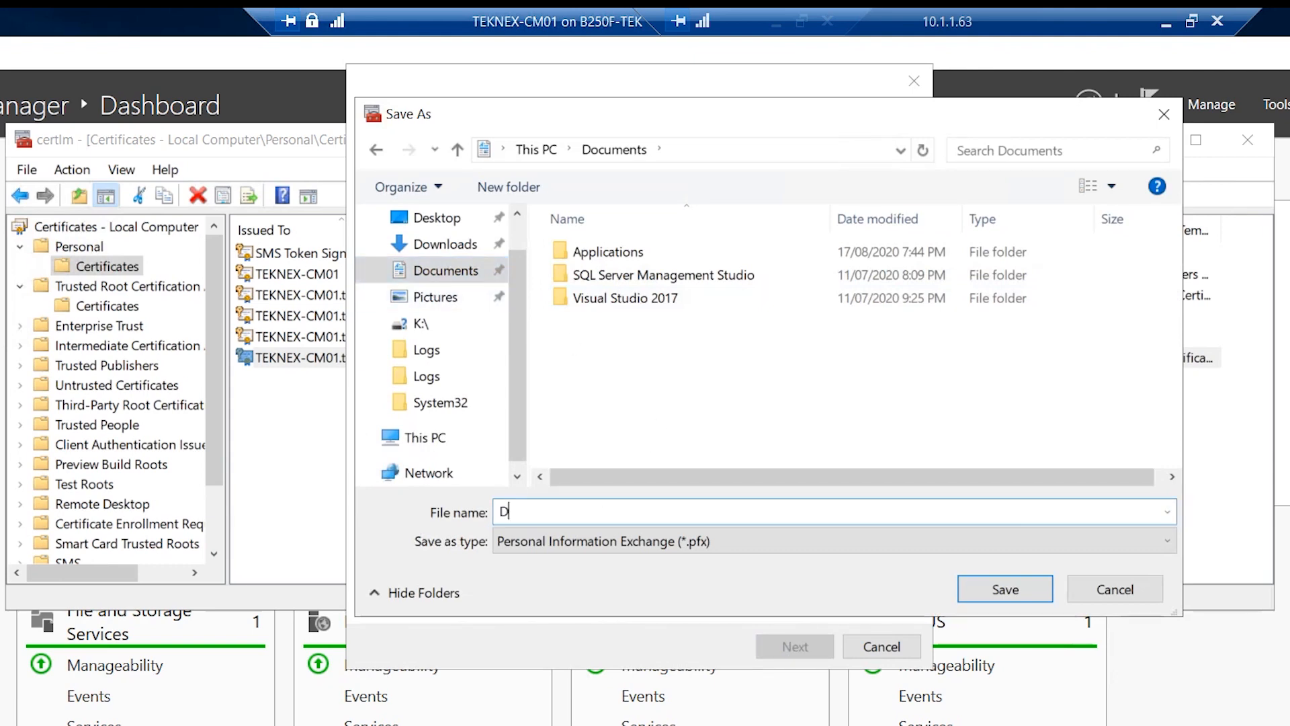
text(DP Certificate)
click(1026, 589)
click(794, 646)
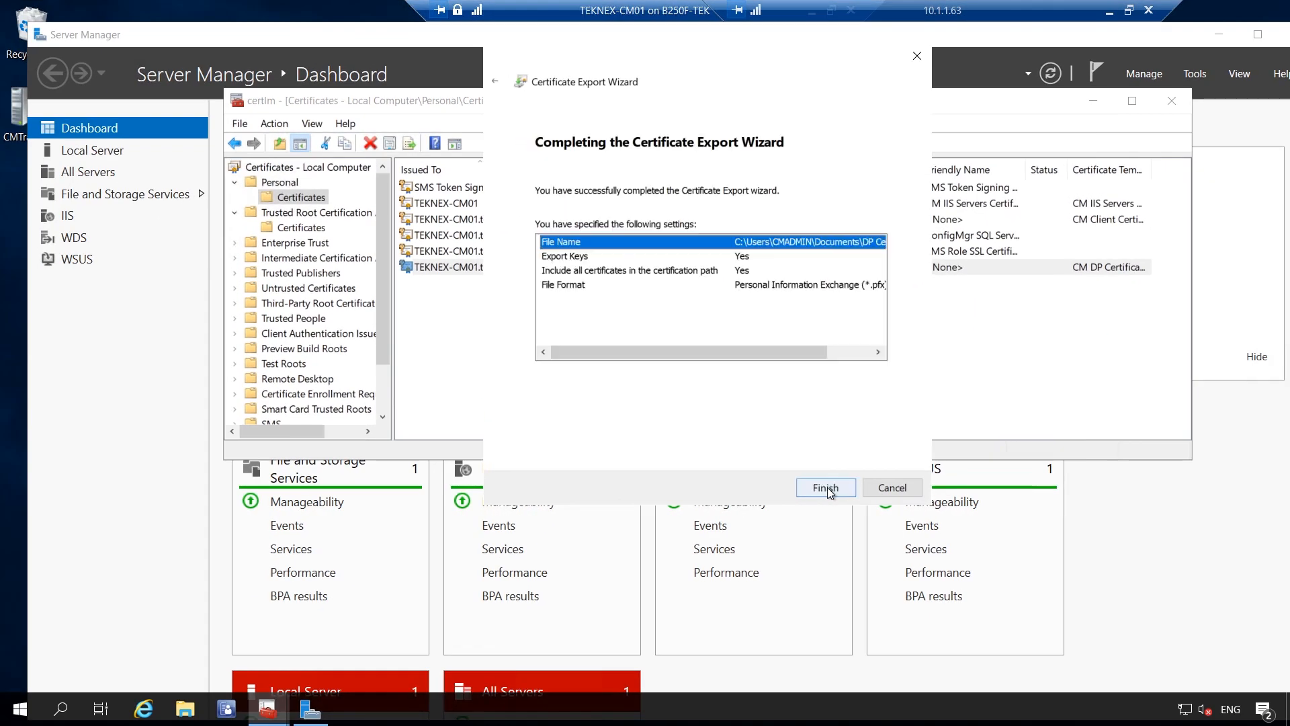
click(840, 486)
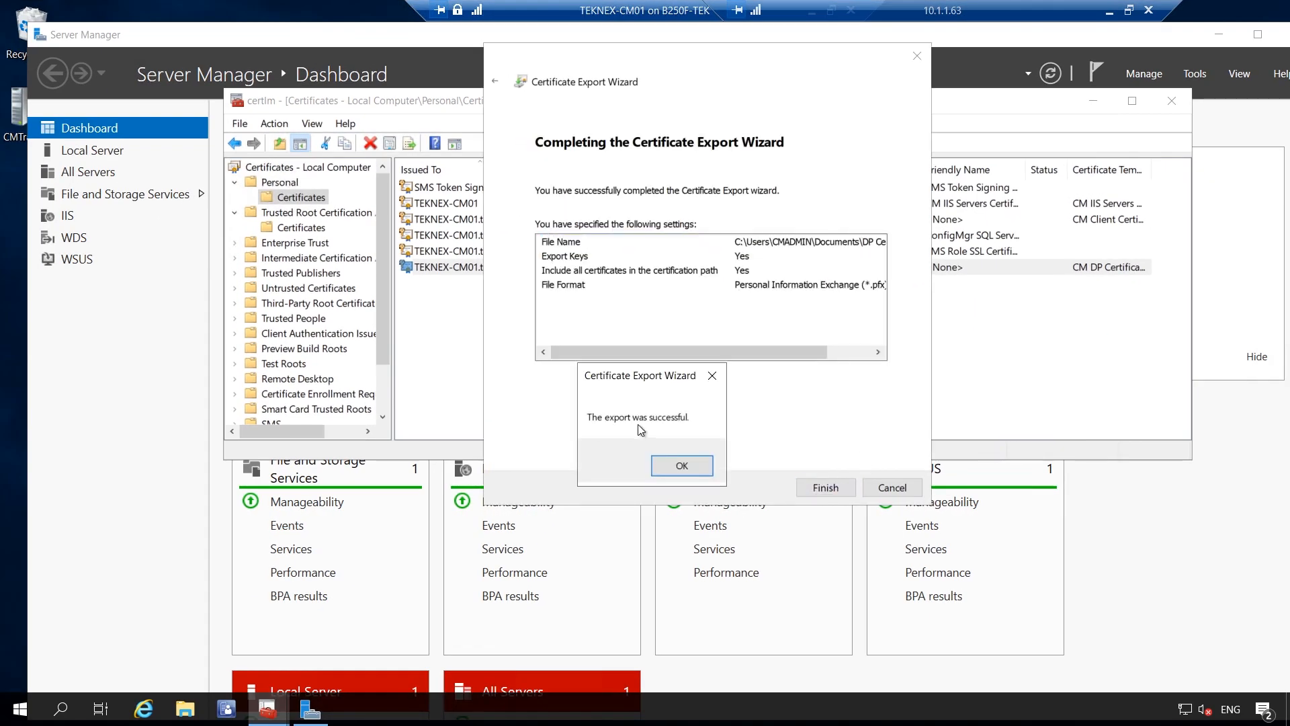
click(694, 469)
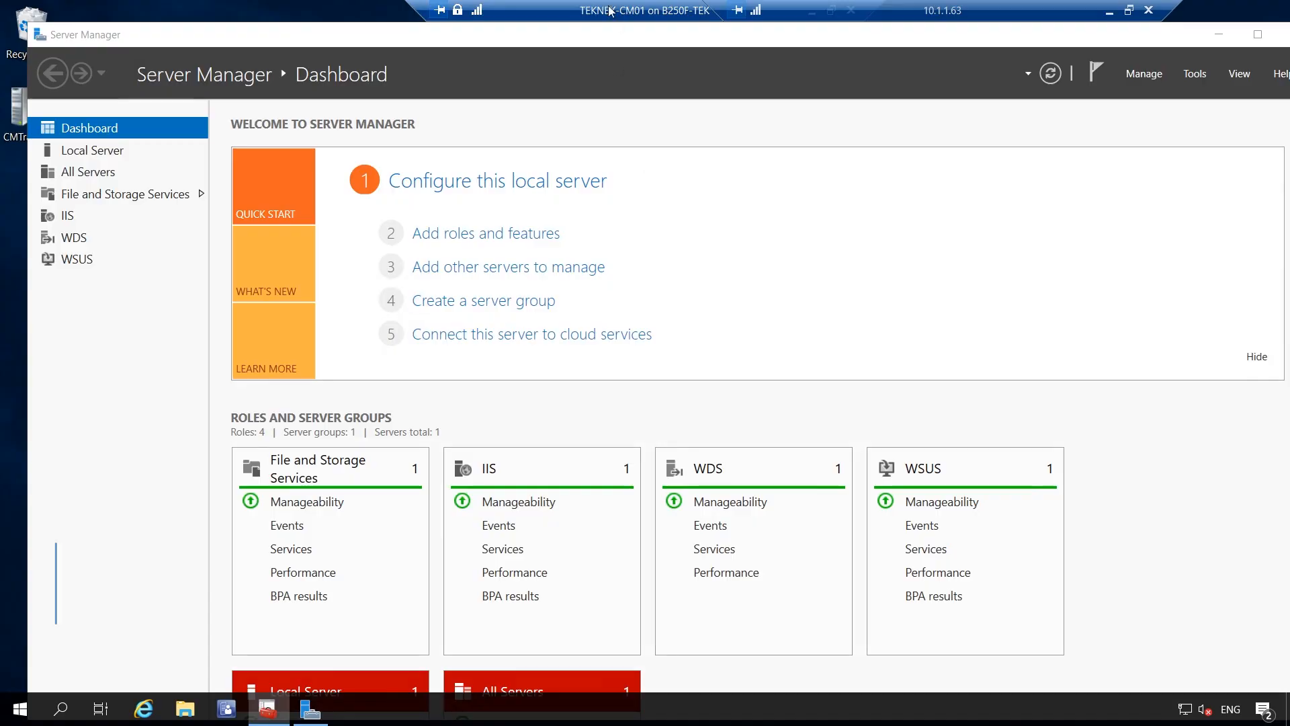
Launch IIS Manager from Server Manager Tools and select TEKNEX-CM01 > Sites > Default Web Site
drag(610, 10, 449, 13)
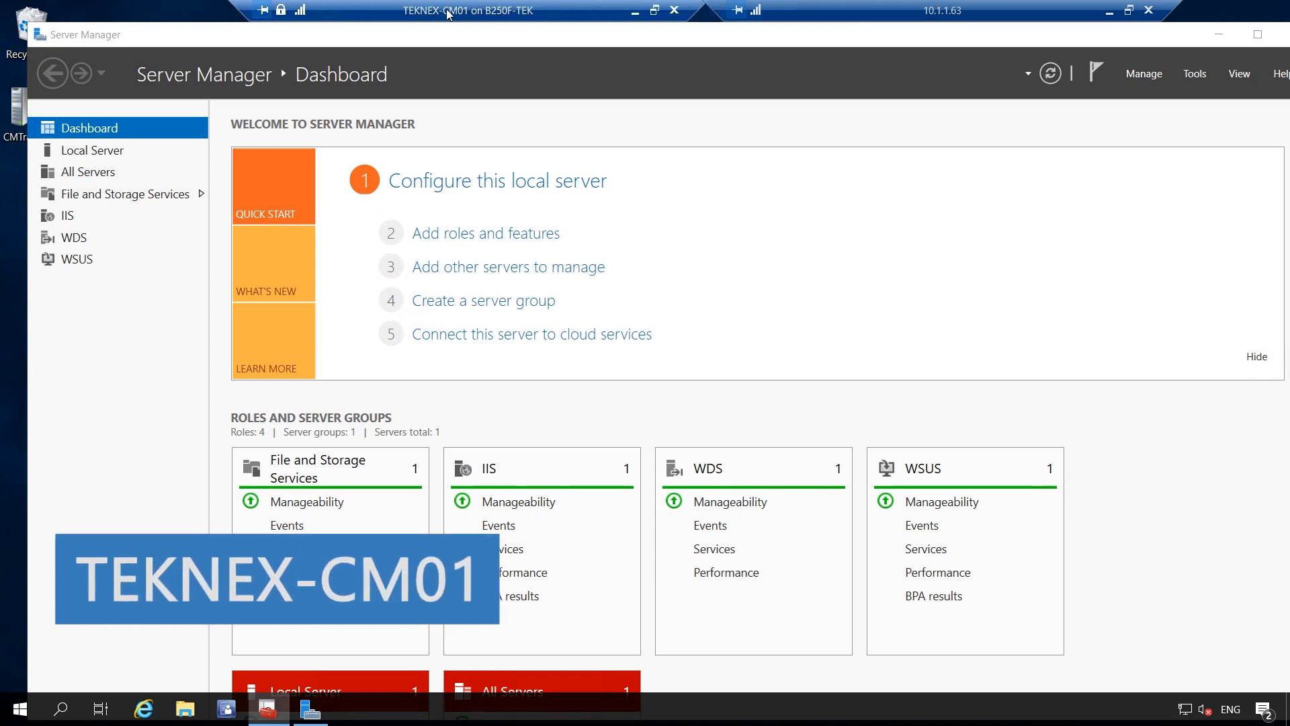
click(1200, 74)
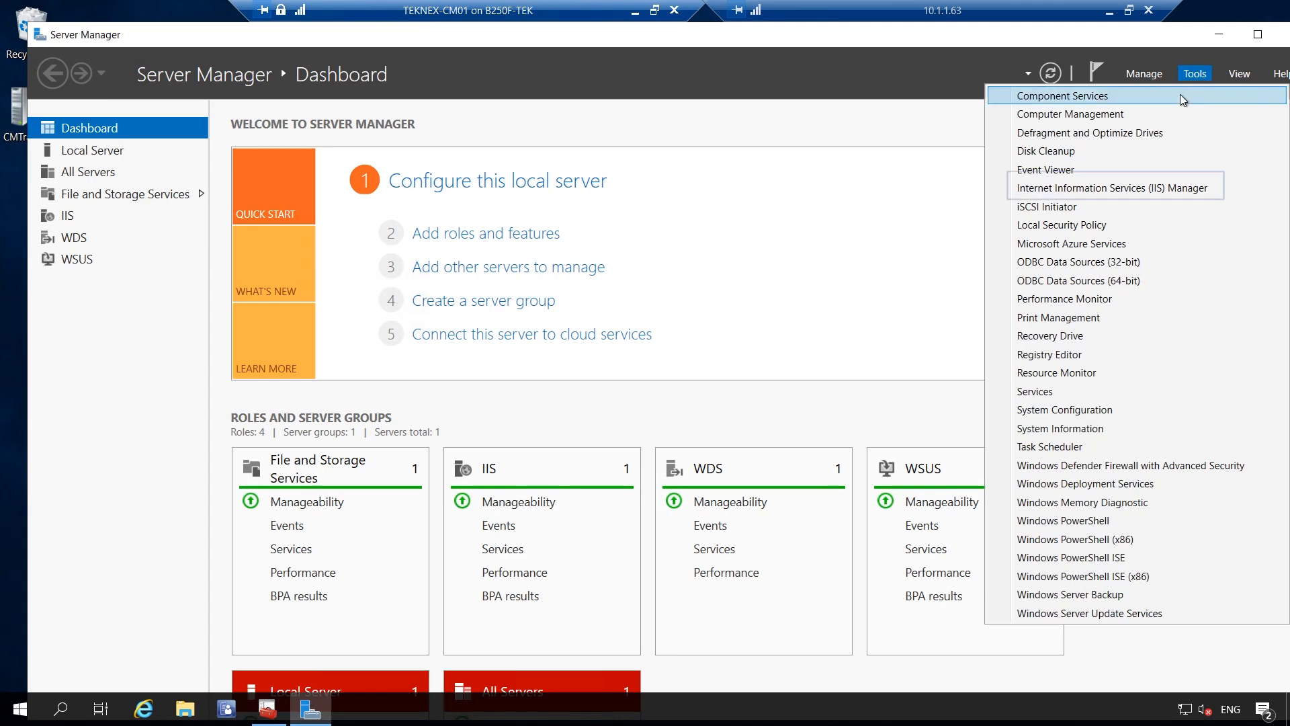
click(1213, 188)
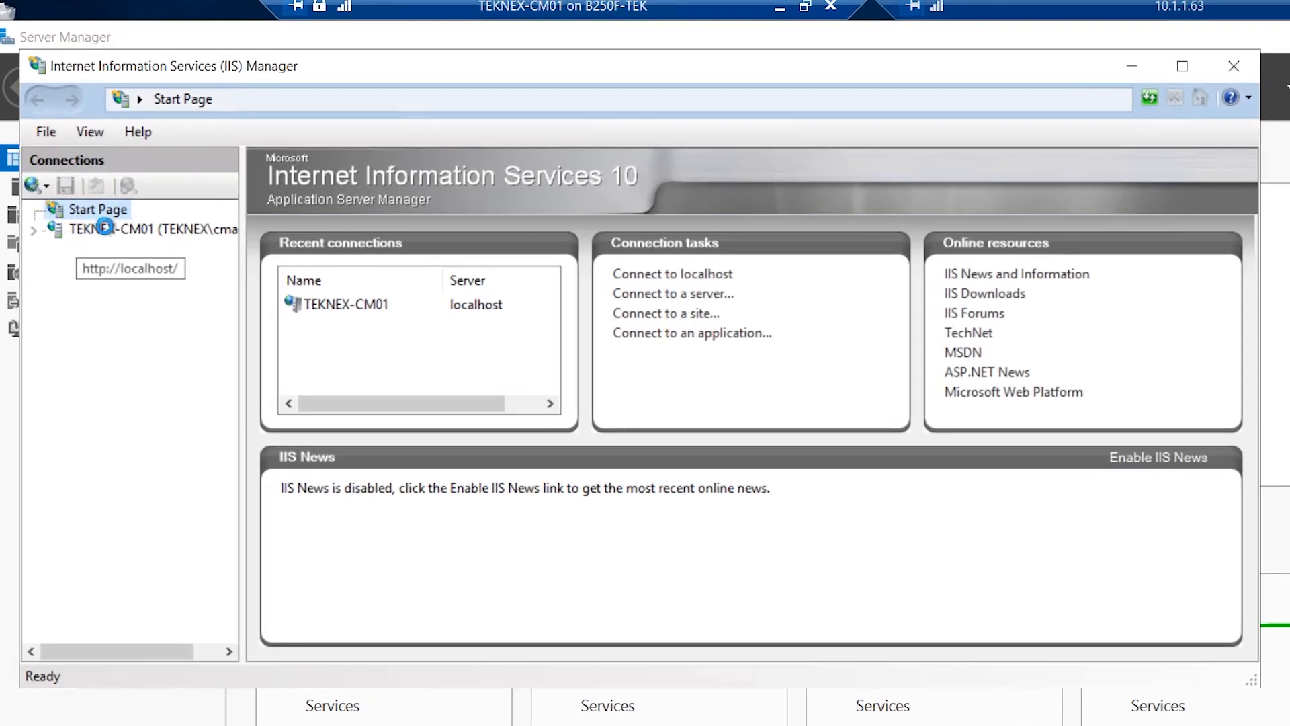
click(95, 230)
click(34, 229)
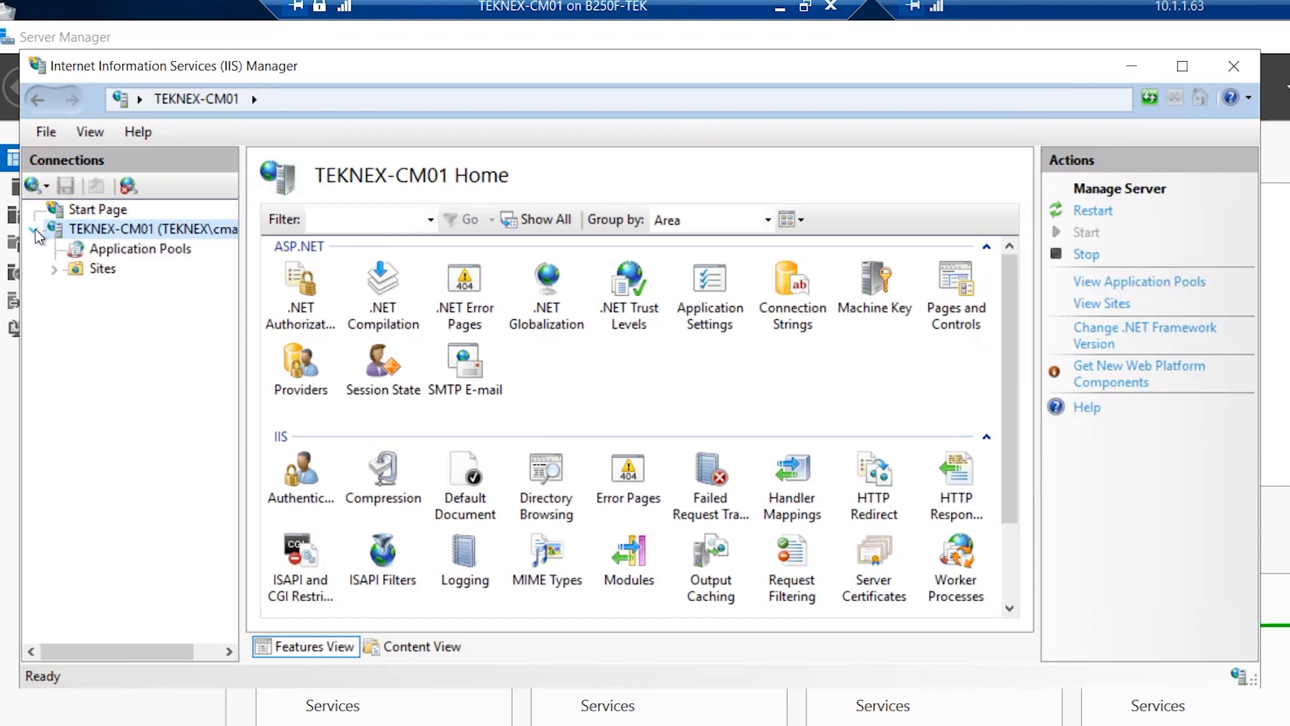
click(95, 271)
click(55, 269)
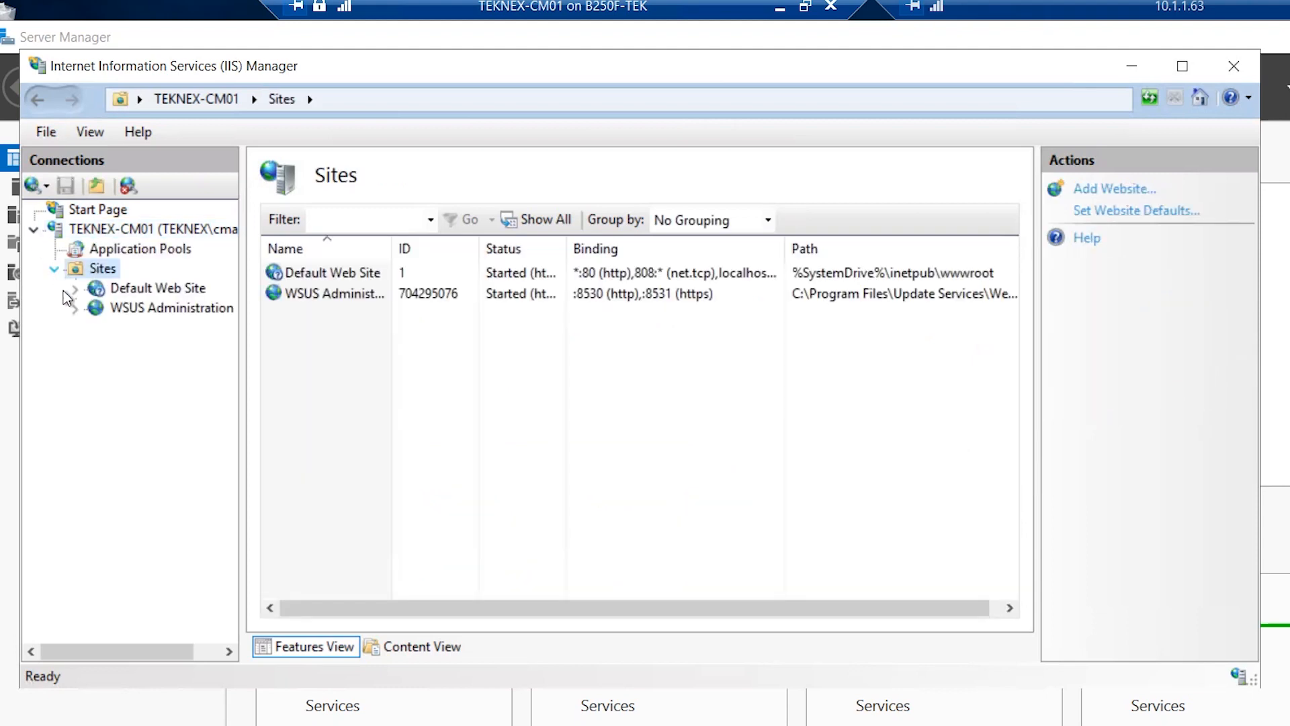
click(165, 291)
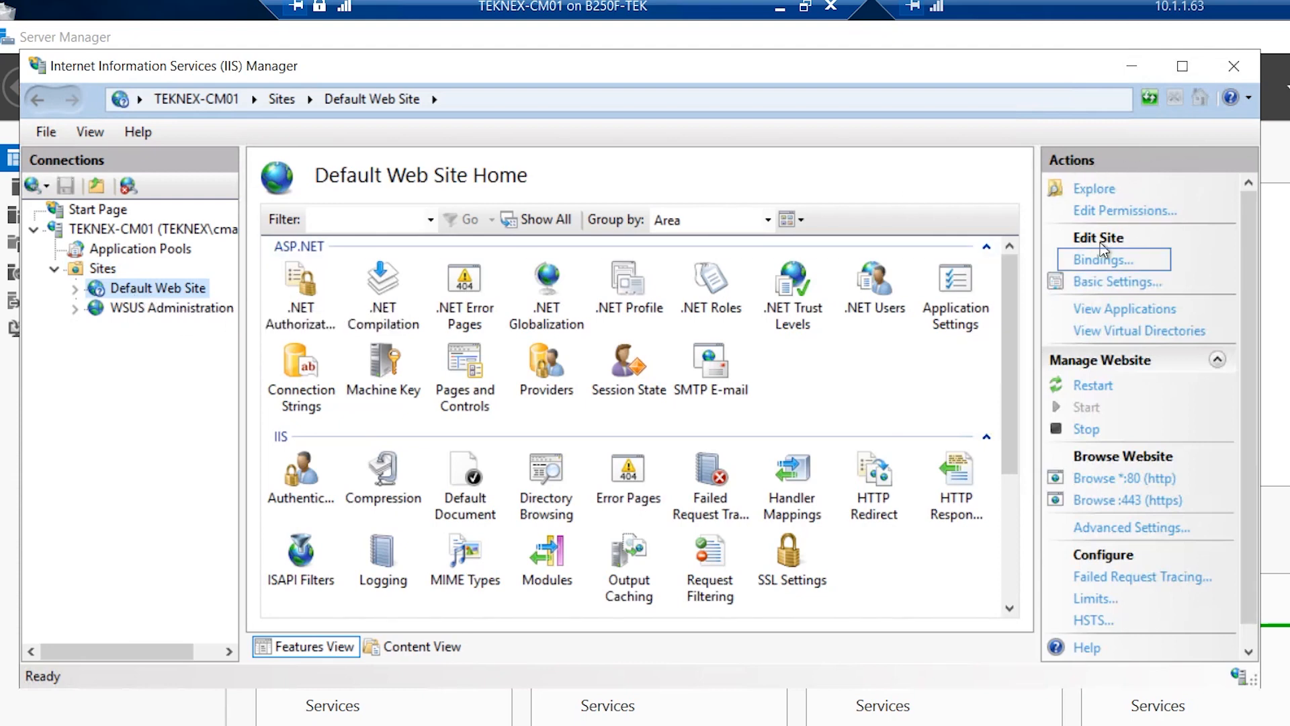
Edit the Default Web Site's https 443 binding to use the CM IIS Servers Certificate
click(1108, 260)
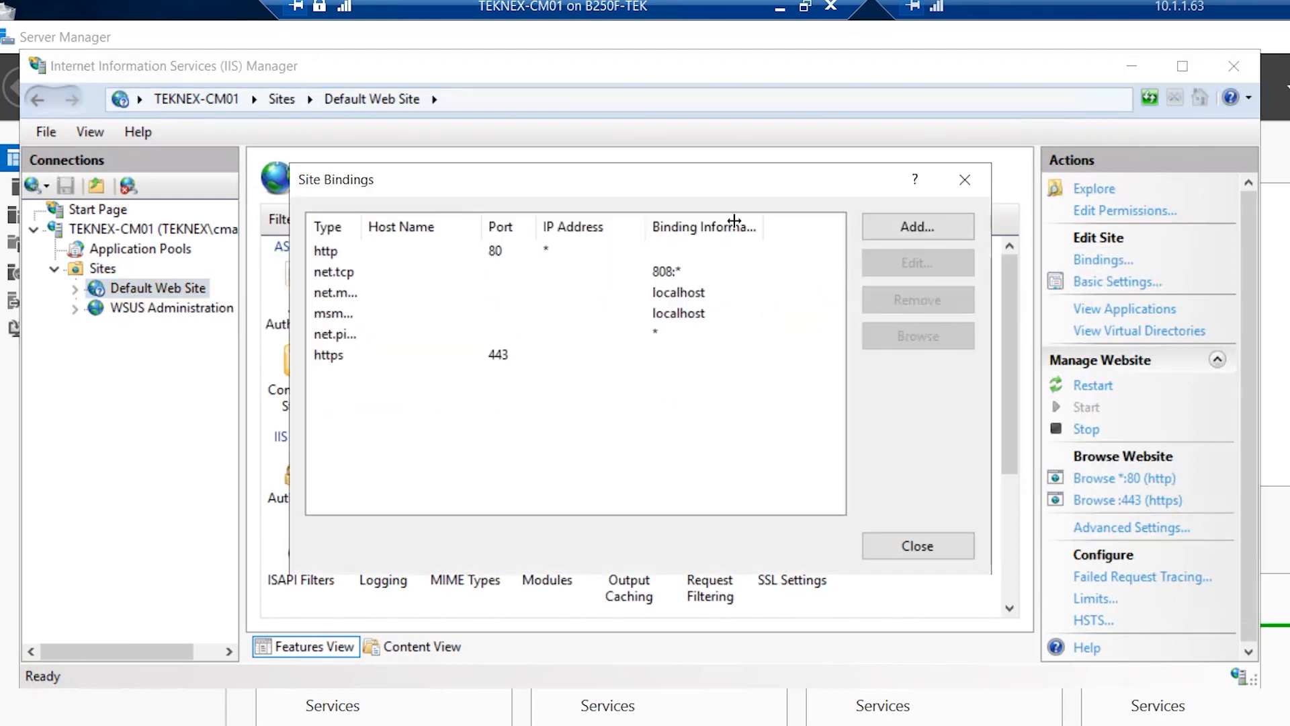
click(497, 356)
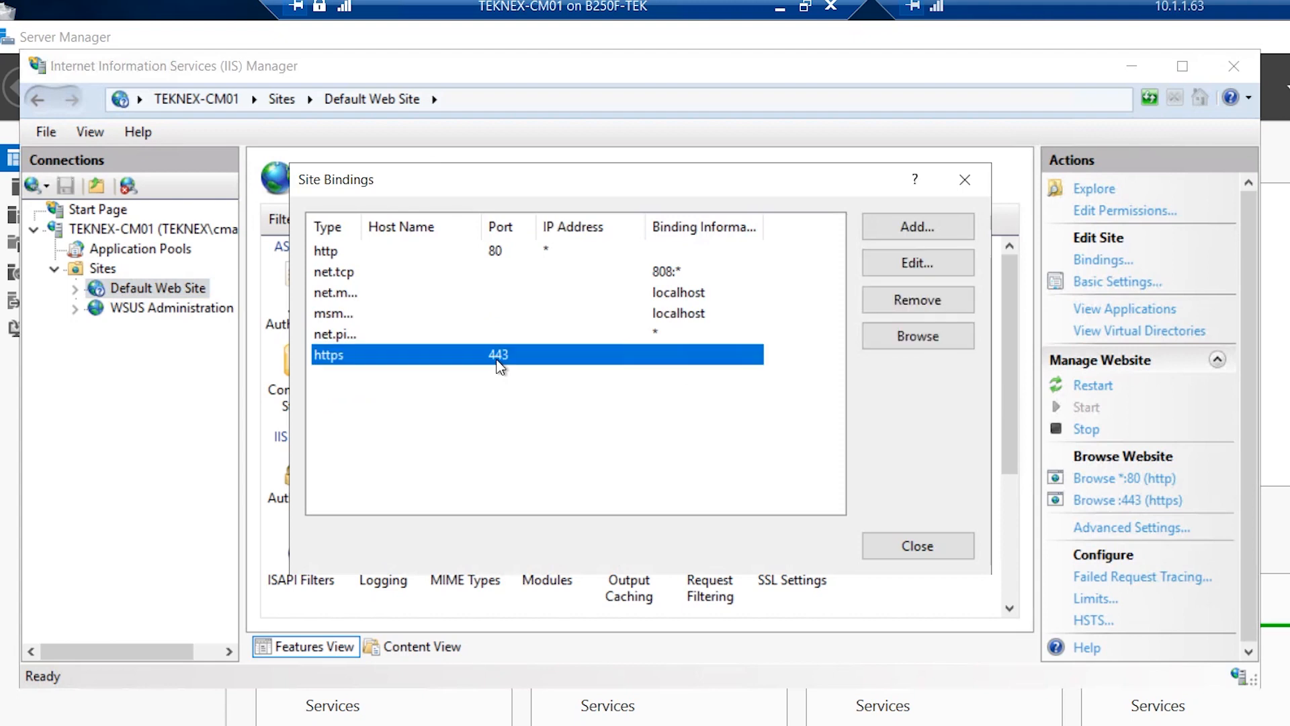
click(901, 269)
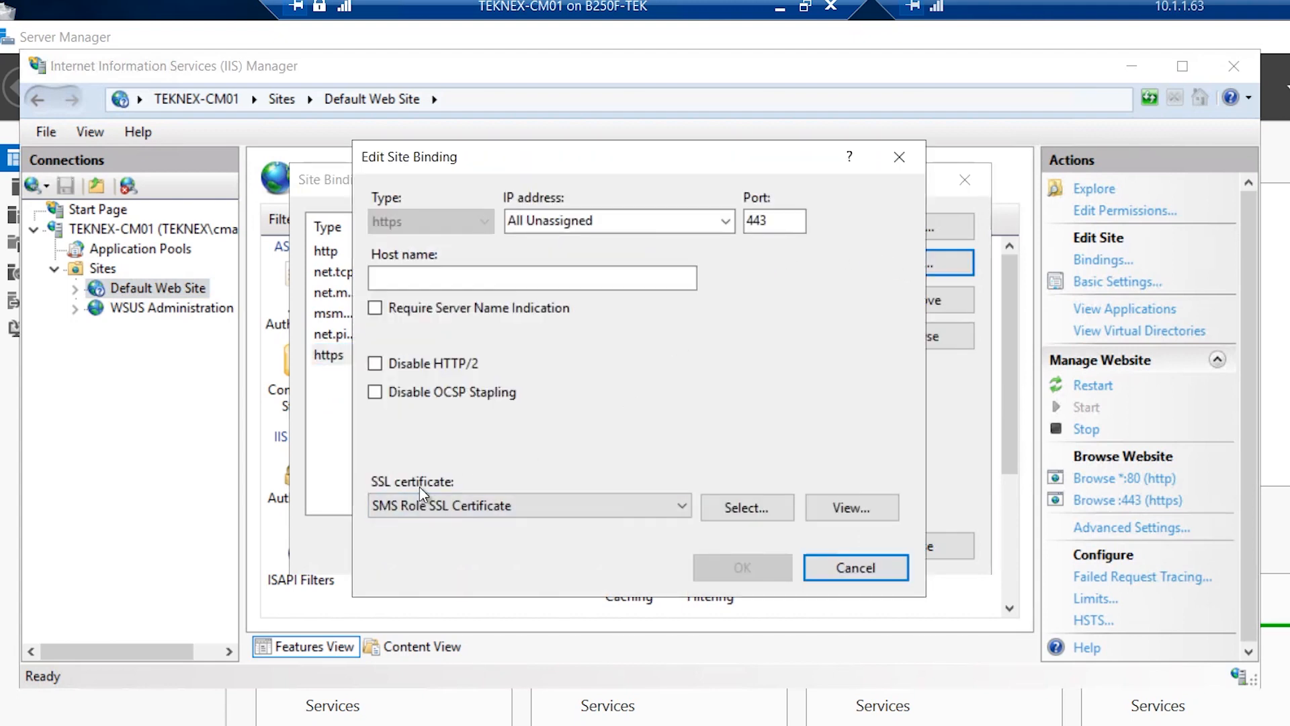
click(550, 506)
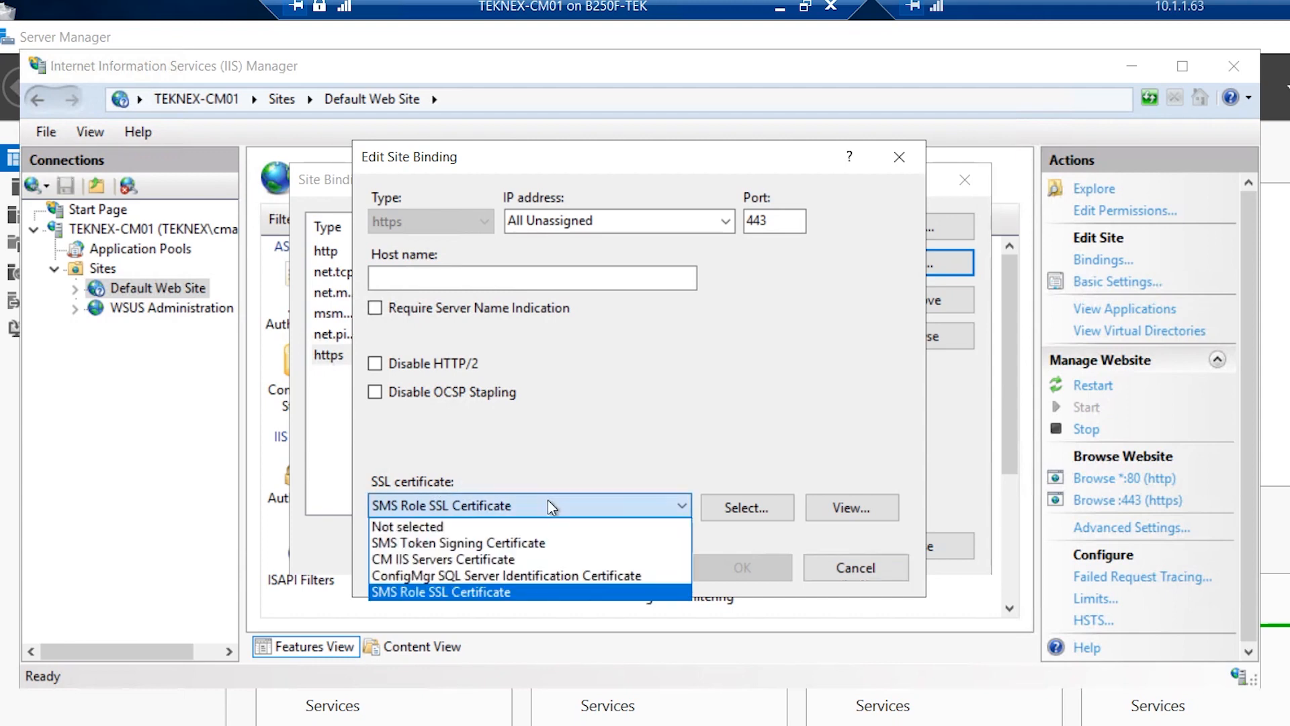
click(497, 560)
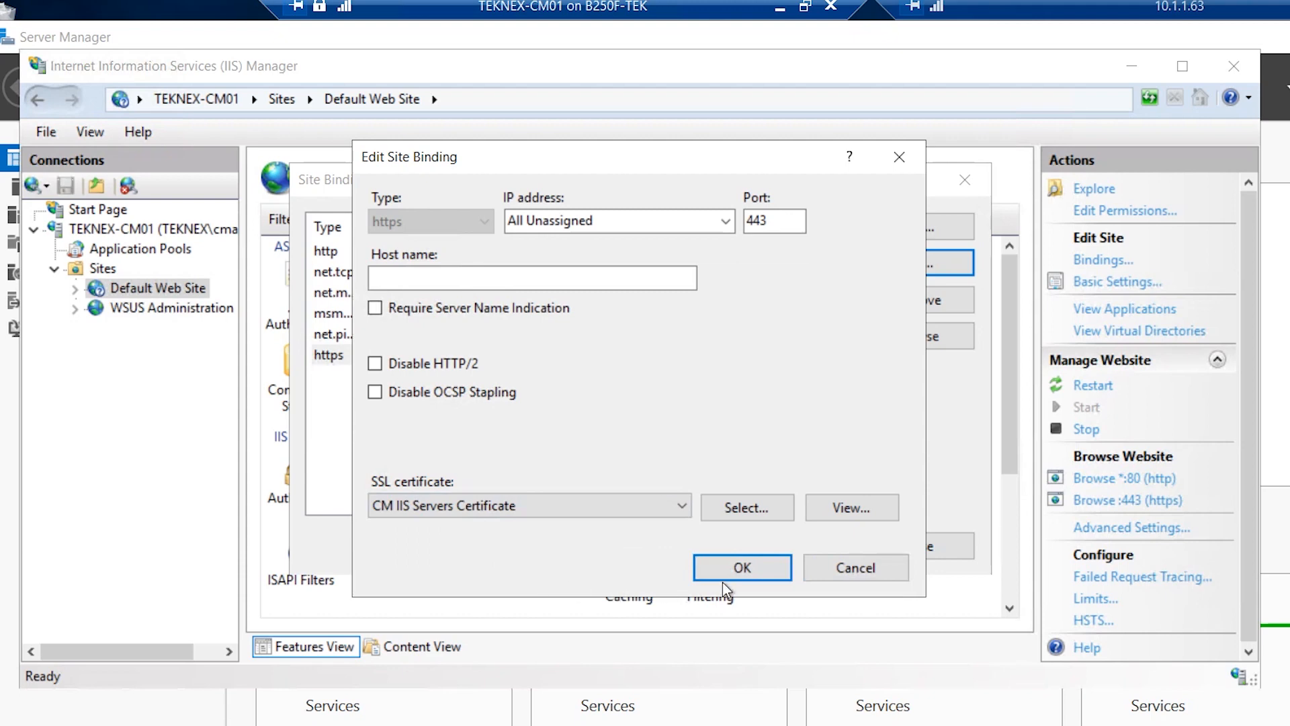
click(740, 570)
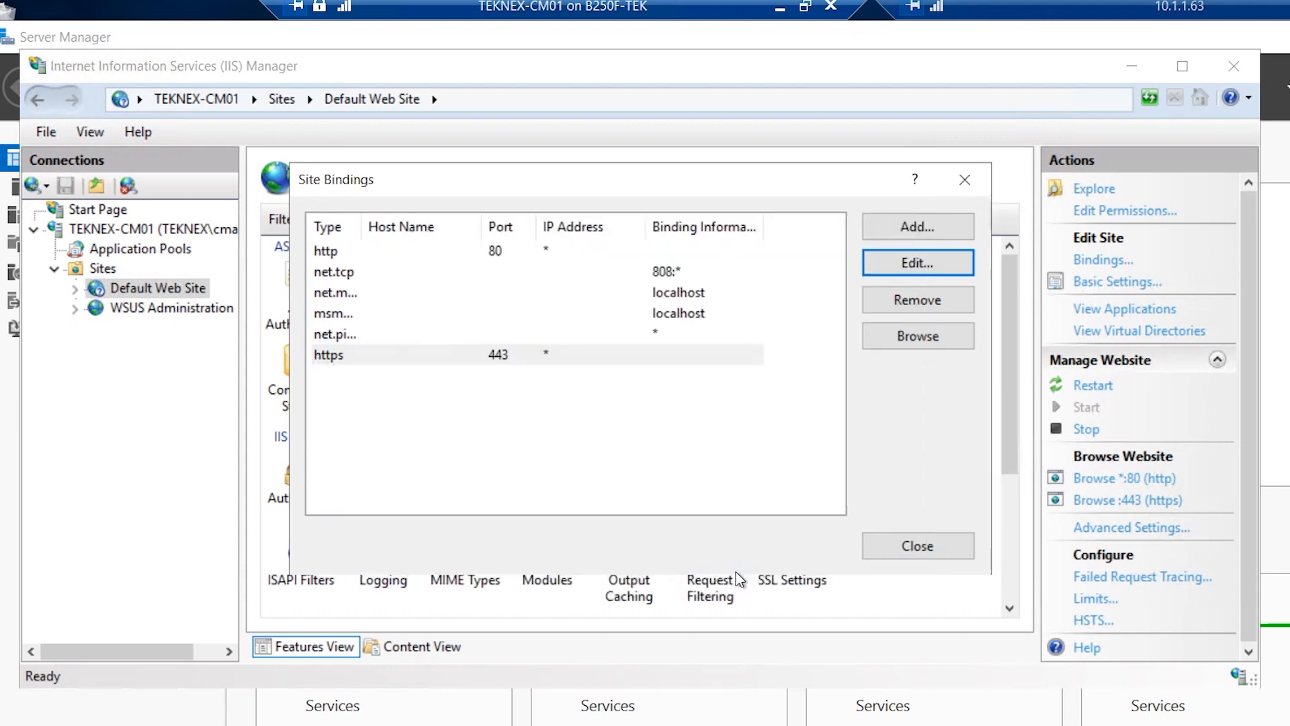
click(948, 559)
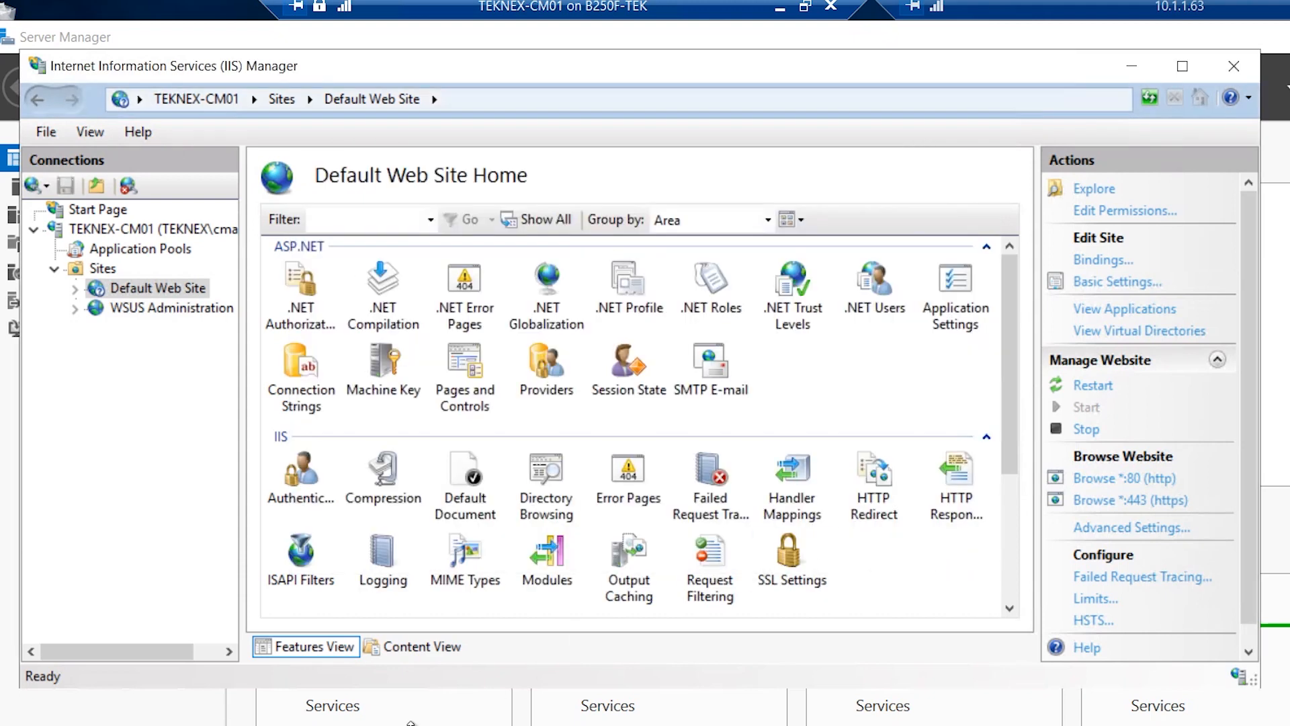
click(144, 708)
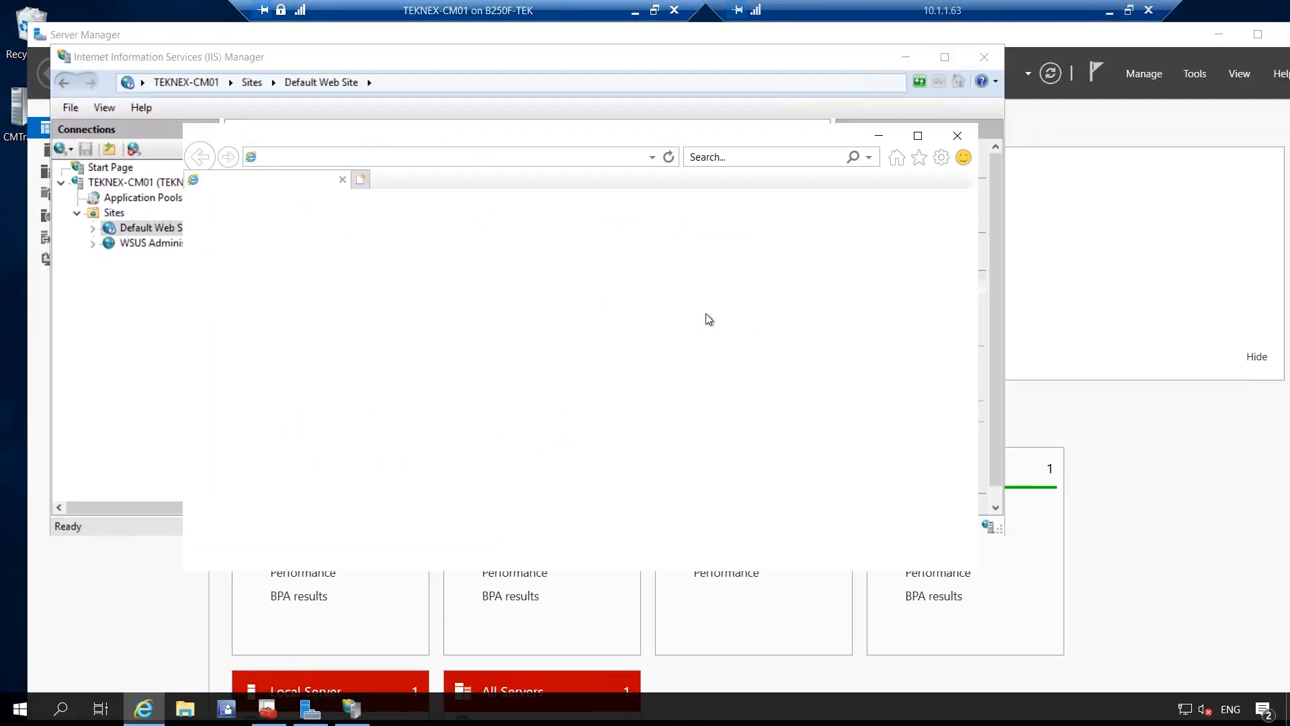
click(497, 159)
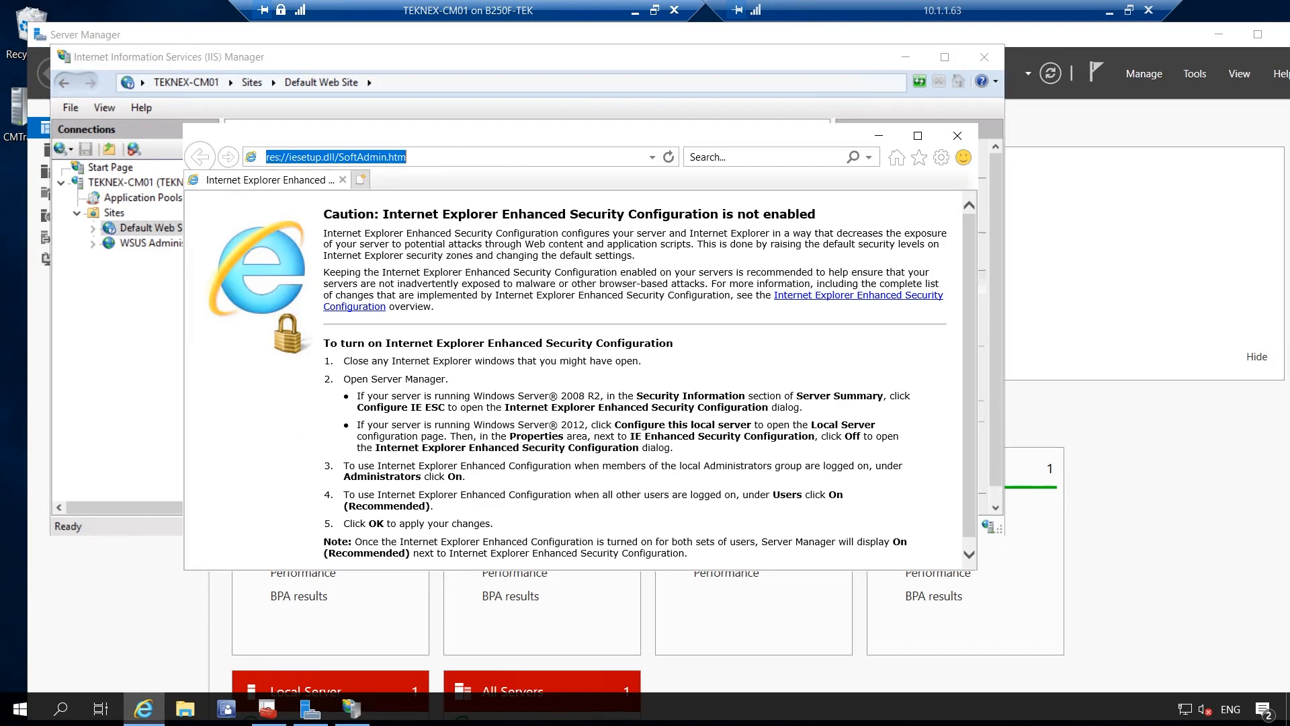
text(https://)
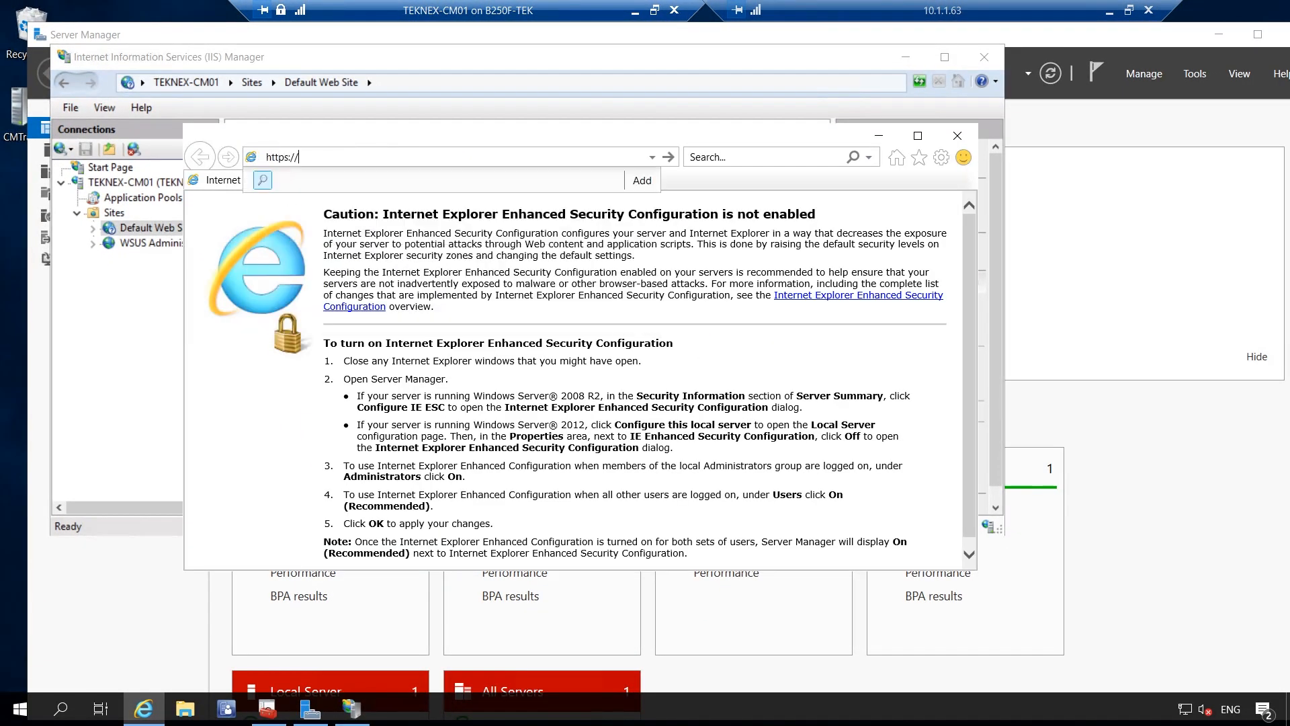
text(teknex-cm01)
key(Return)
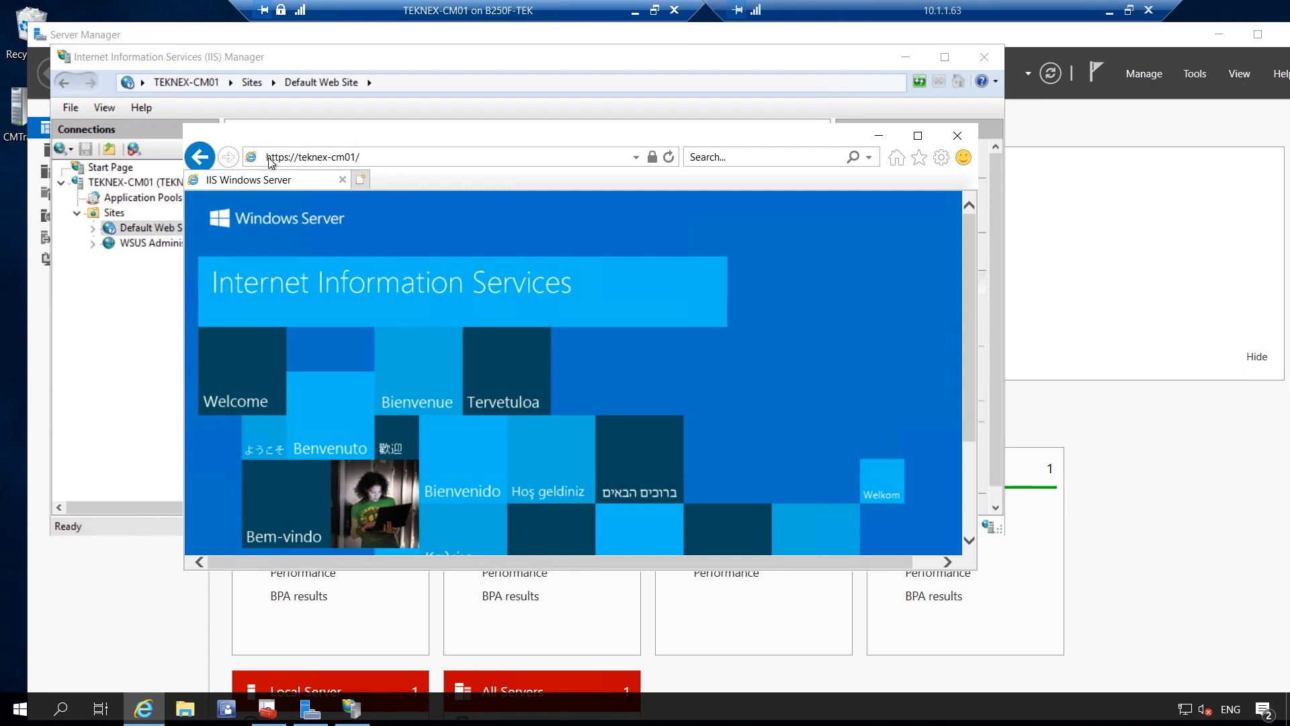
click(652, 157)
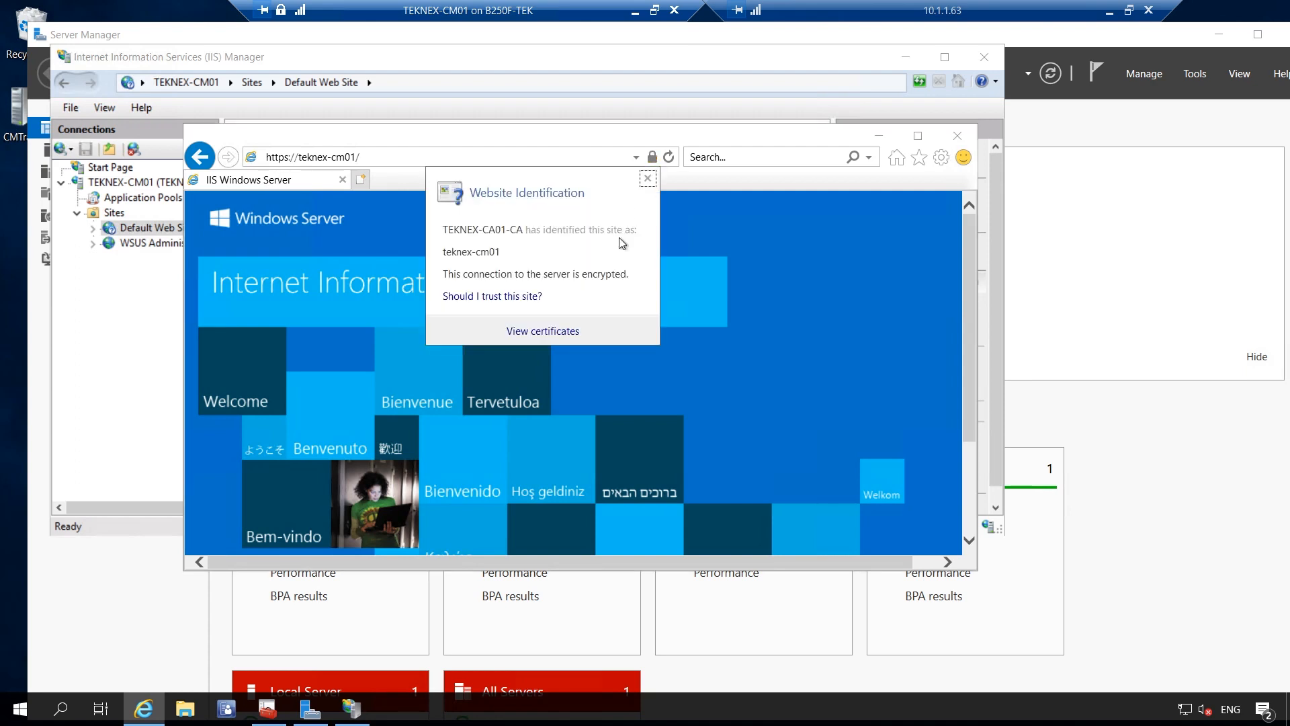
click(567, 332)
click(311, 242)
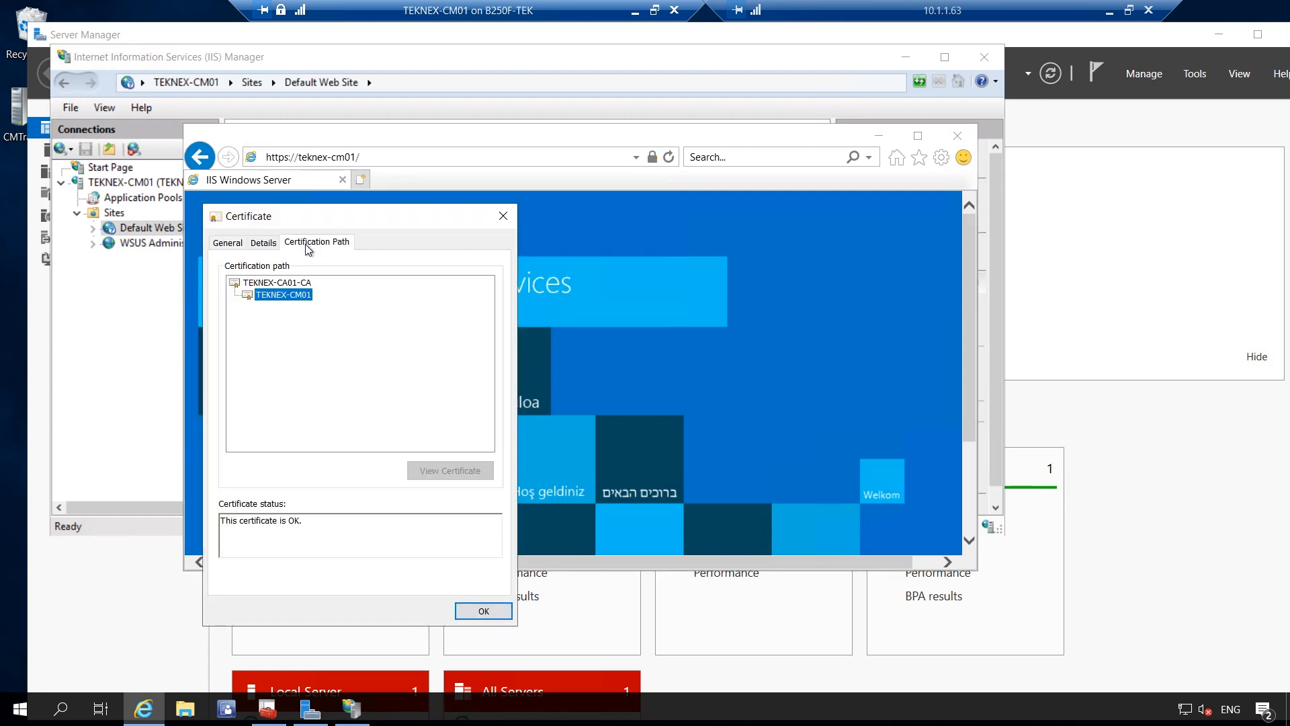
click(289, 283)
click(296, 294)
click(296, 283)
click(302, 295)
click(484, 610)
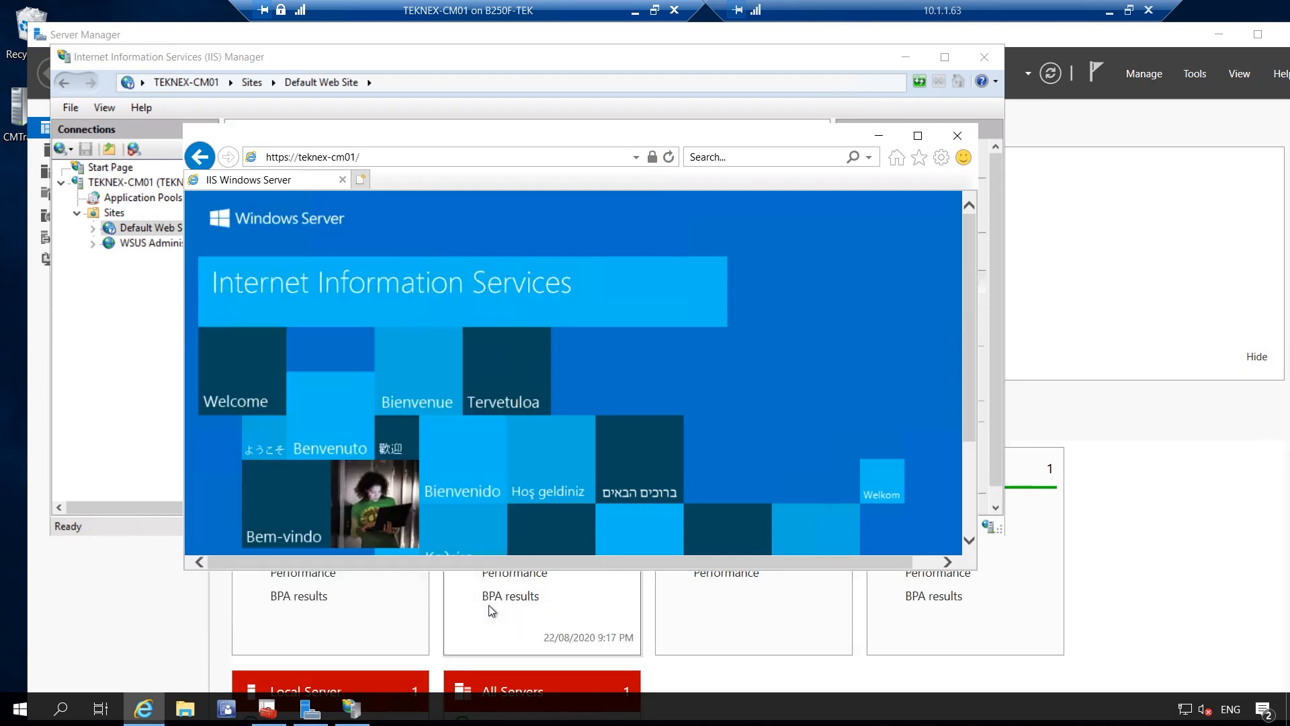
click(441, 159)
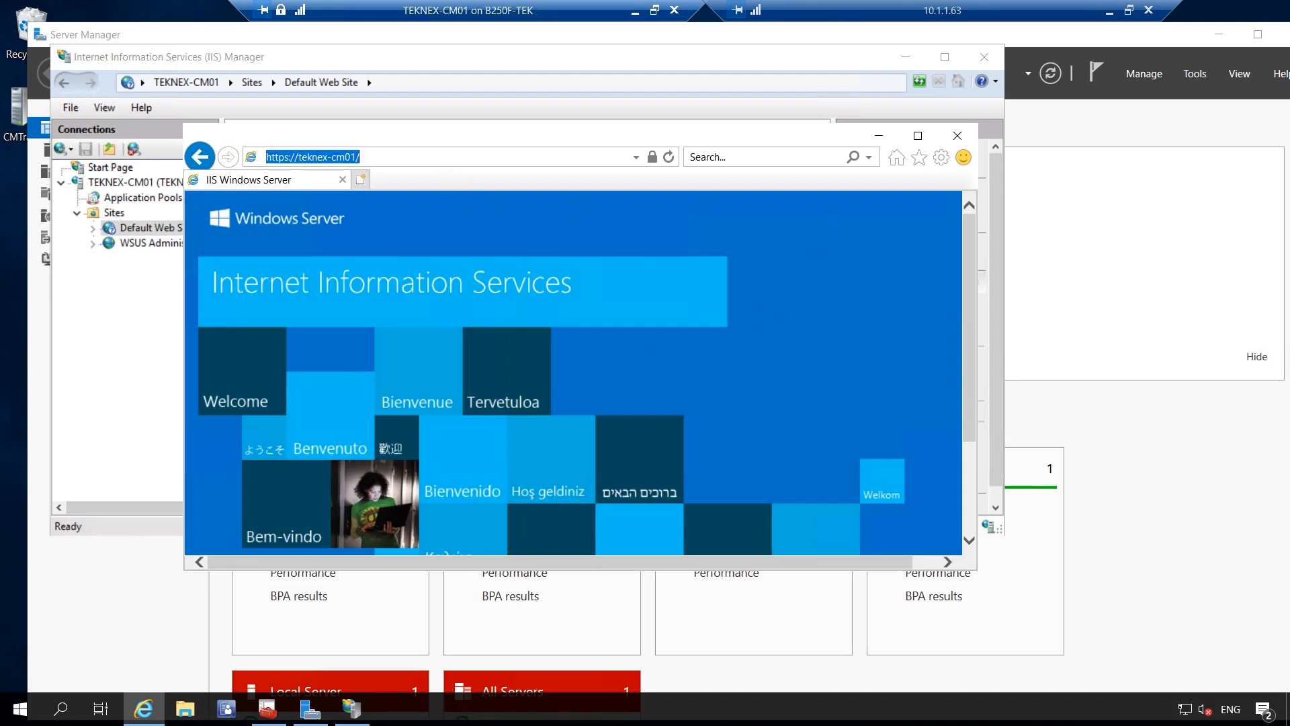
click(441, 159)
key(BackSpace)
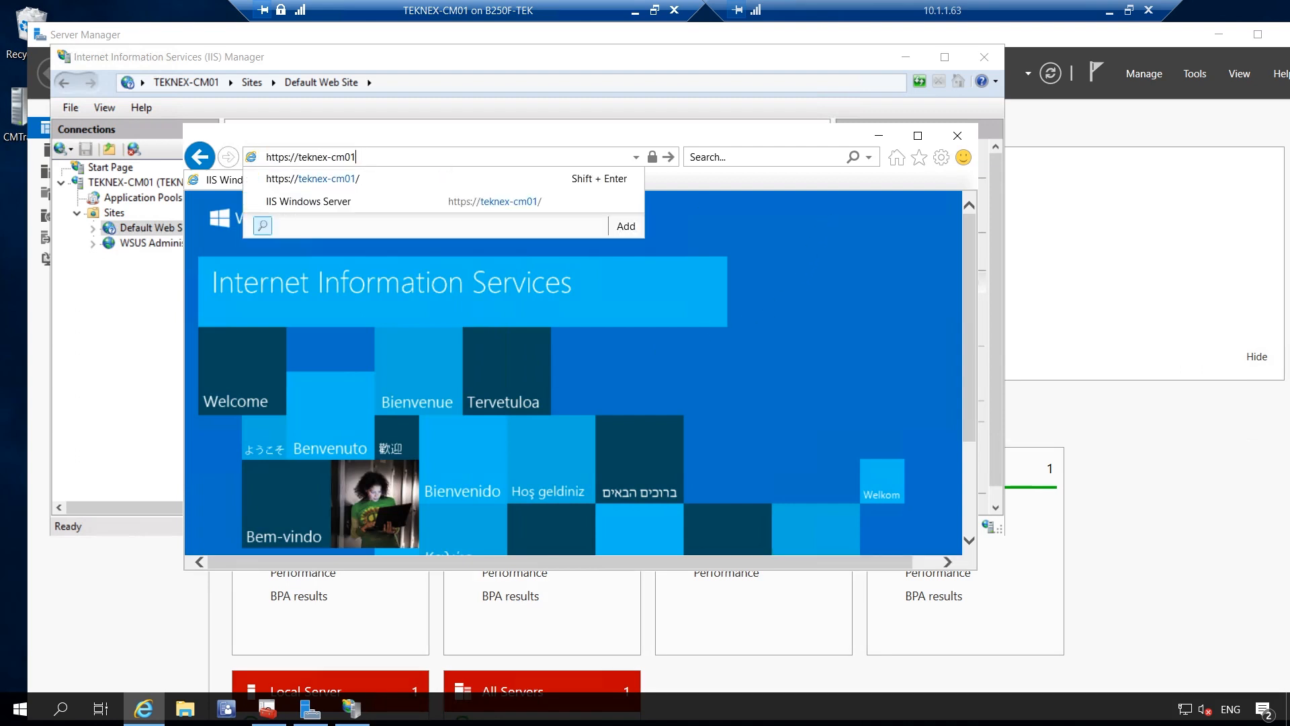
text(.teknex.l)
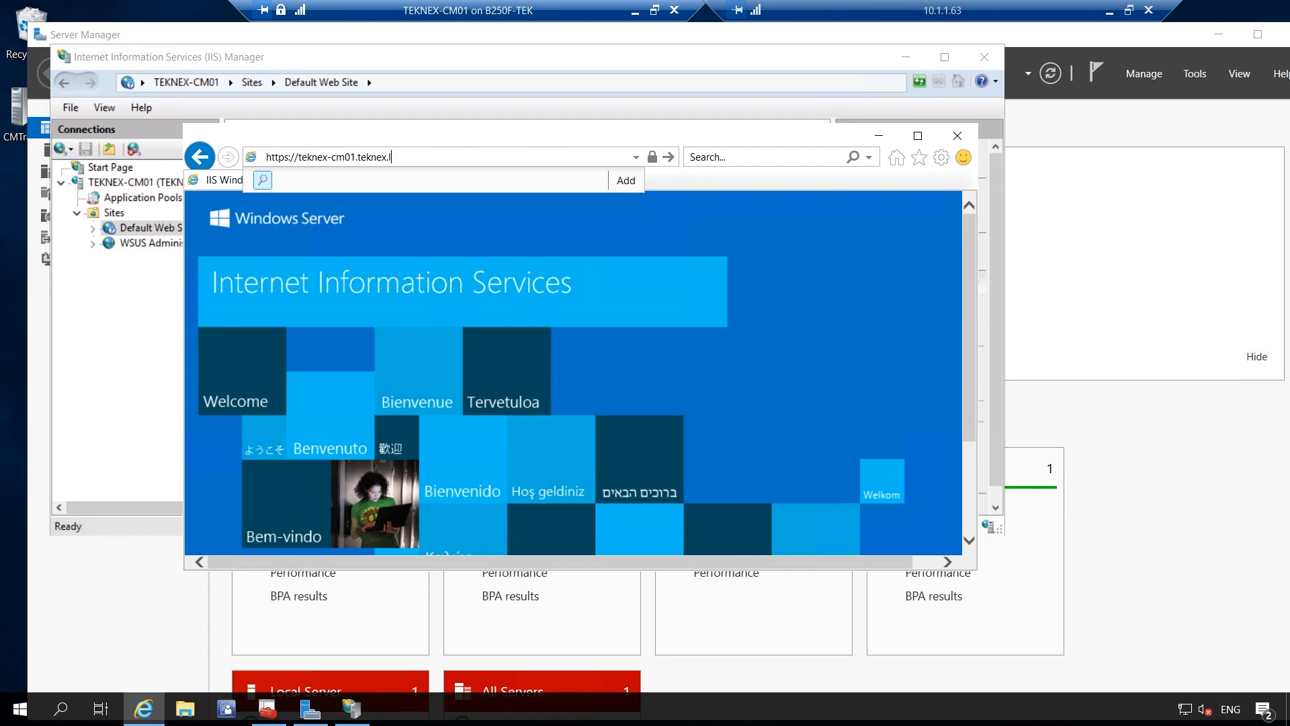
text(ocal)
key(Return)
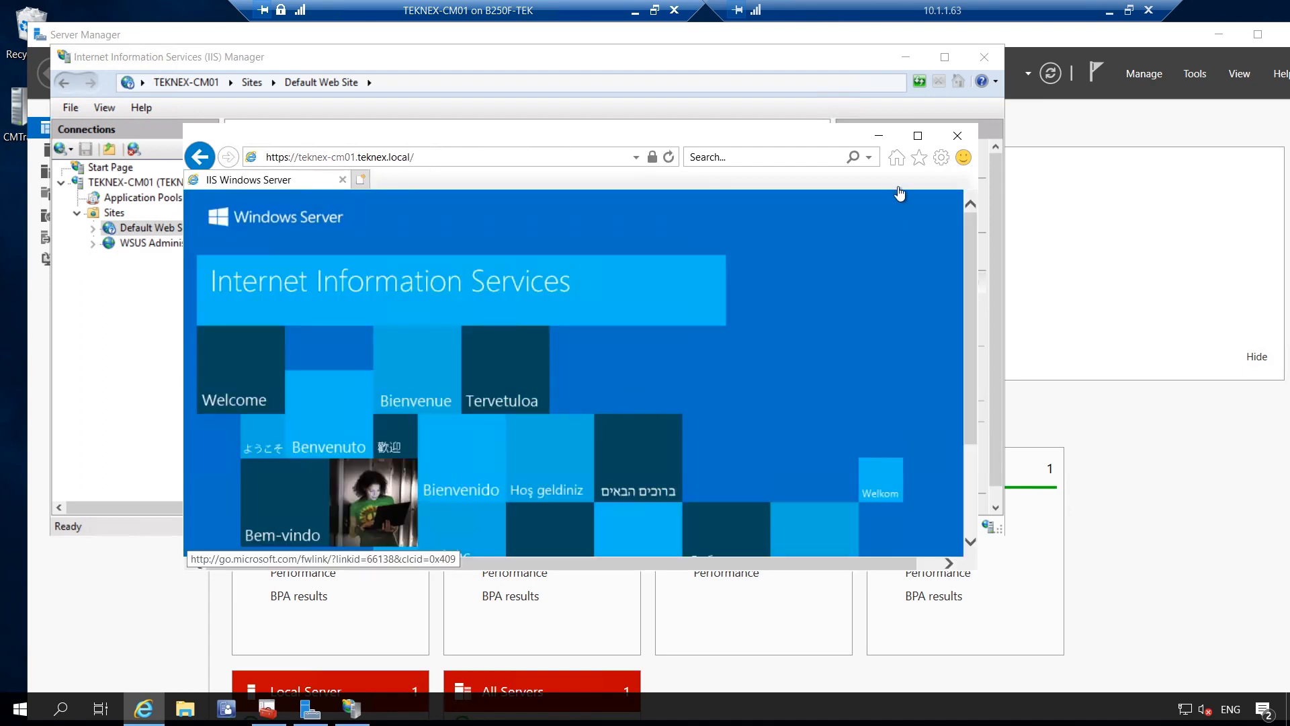
click(880, 136)
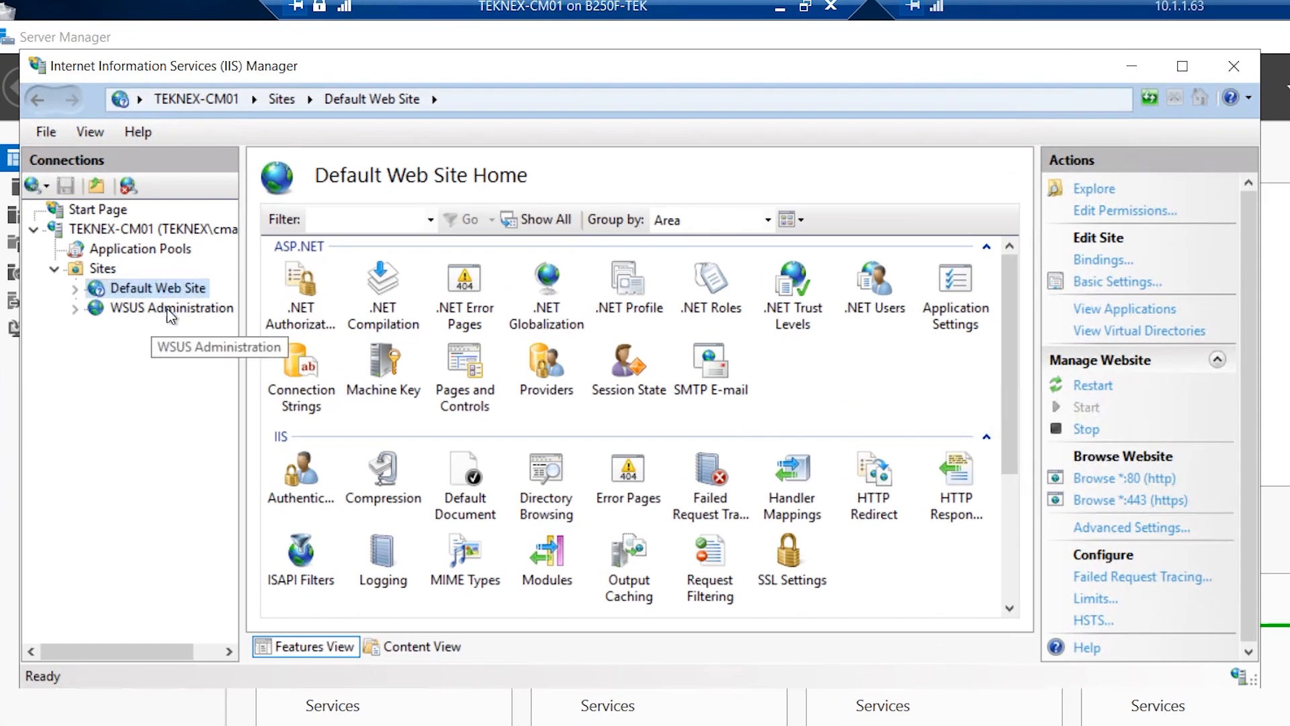
Set WSUS Administration's https 8531 binding to the CM IIS Servers Certificate, then expand its virtual directories
click(171, 309)
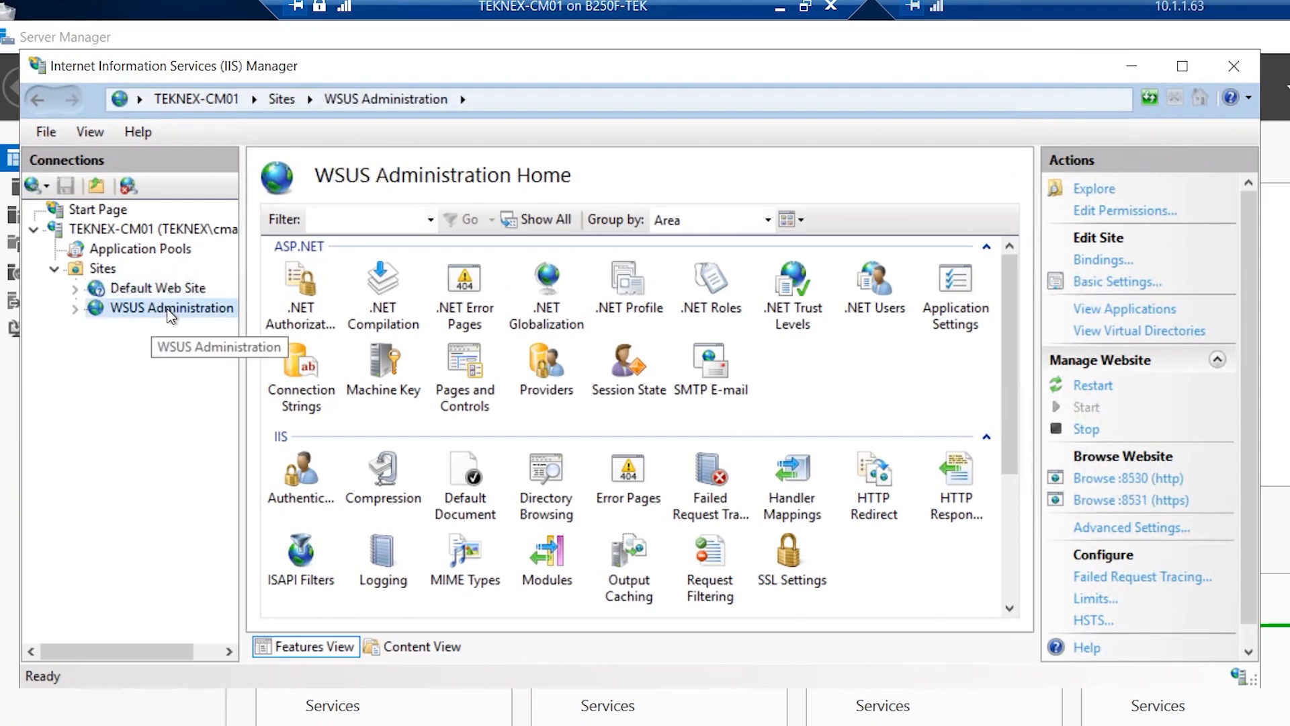
click(1119, 266)
click(525, 276)
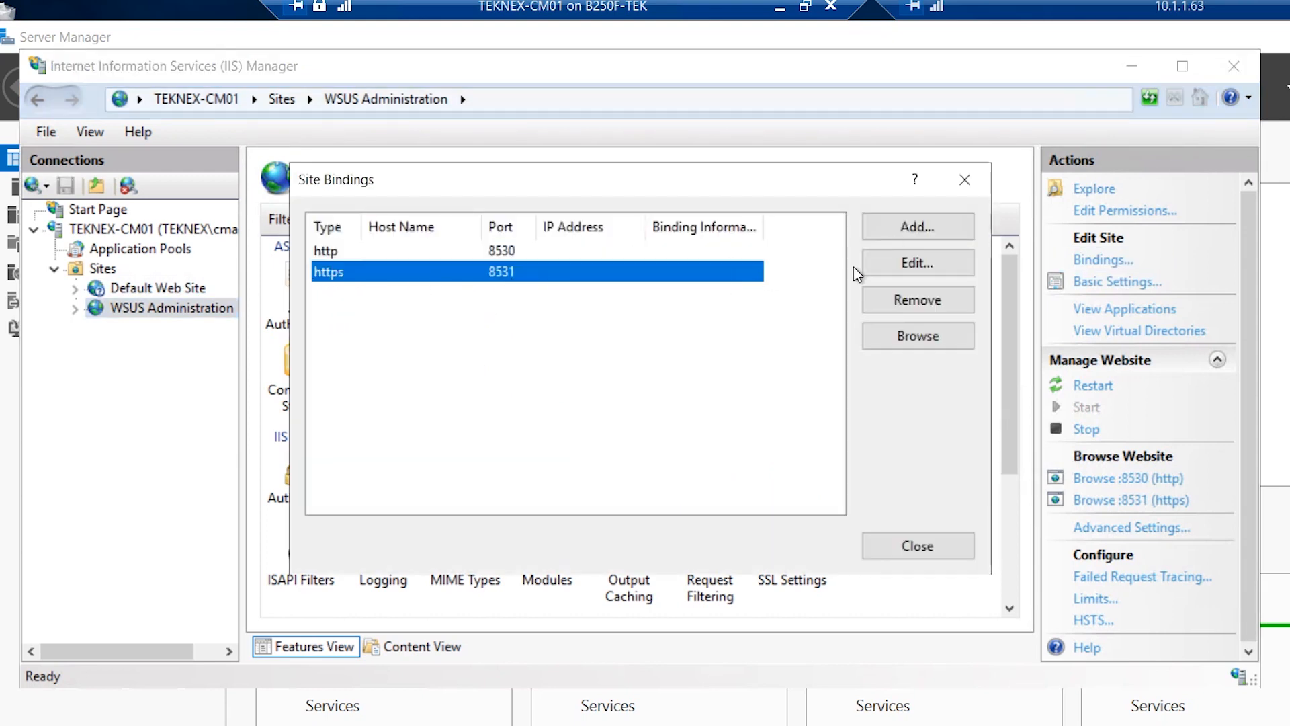
click(915, 264)
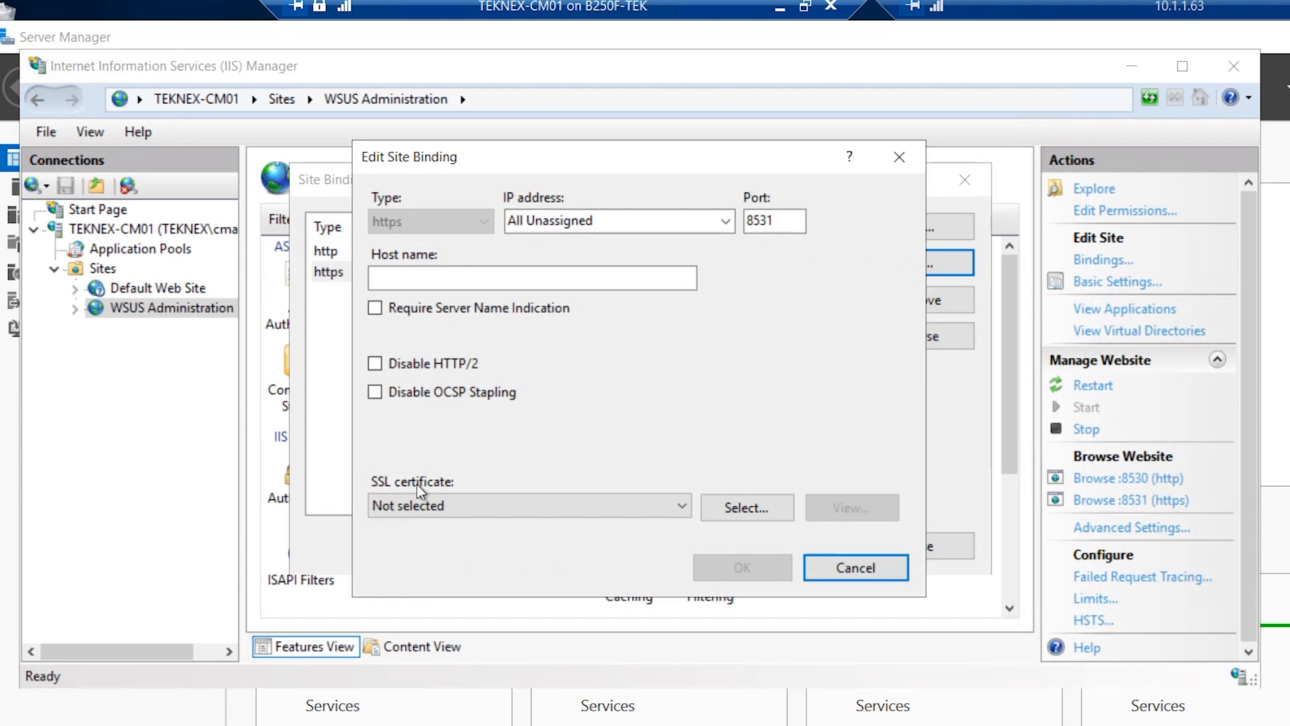
click(488, 507)
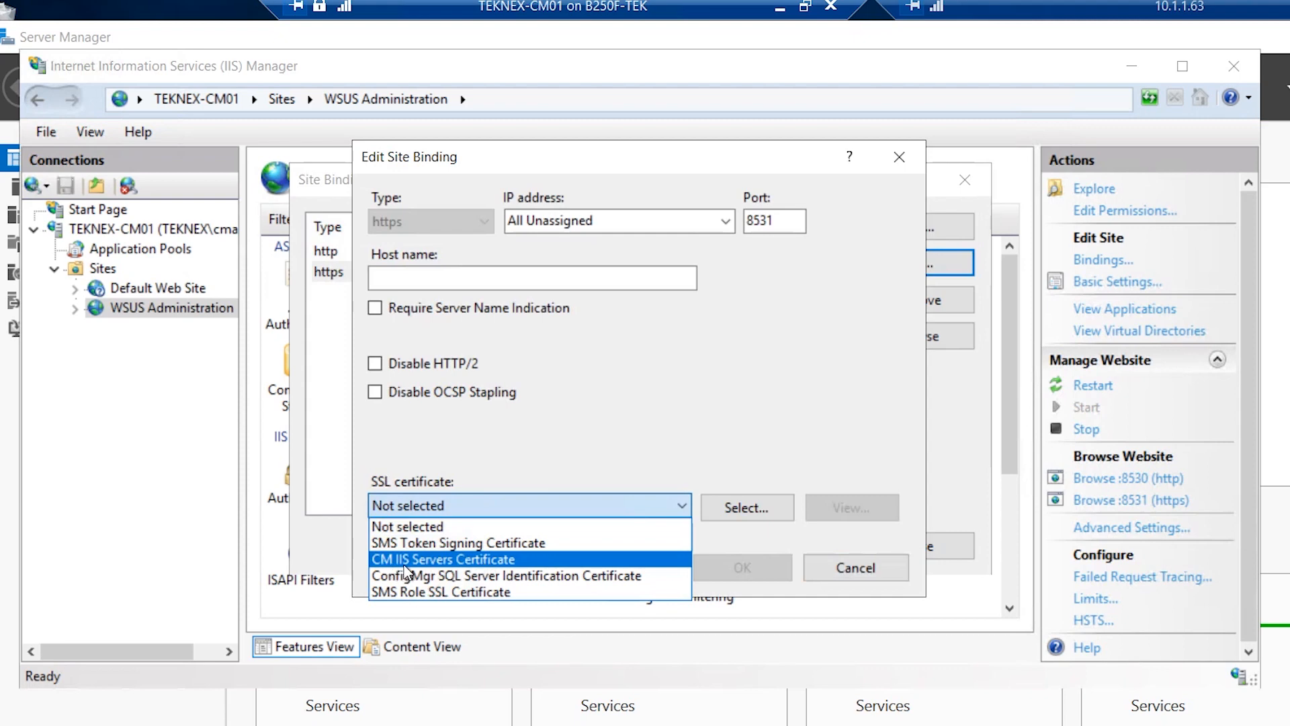
click(423, 561)
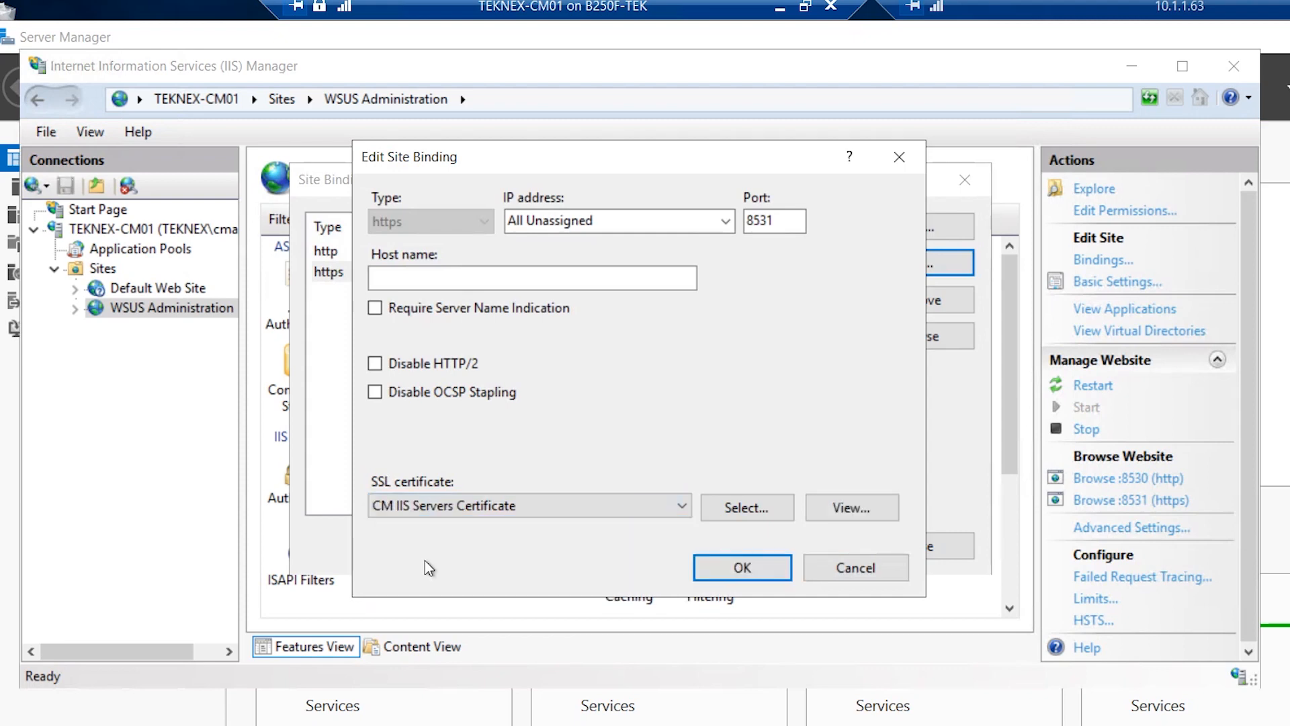
click(739, 567)
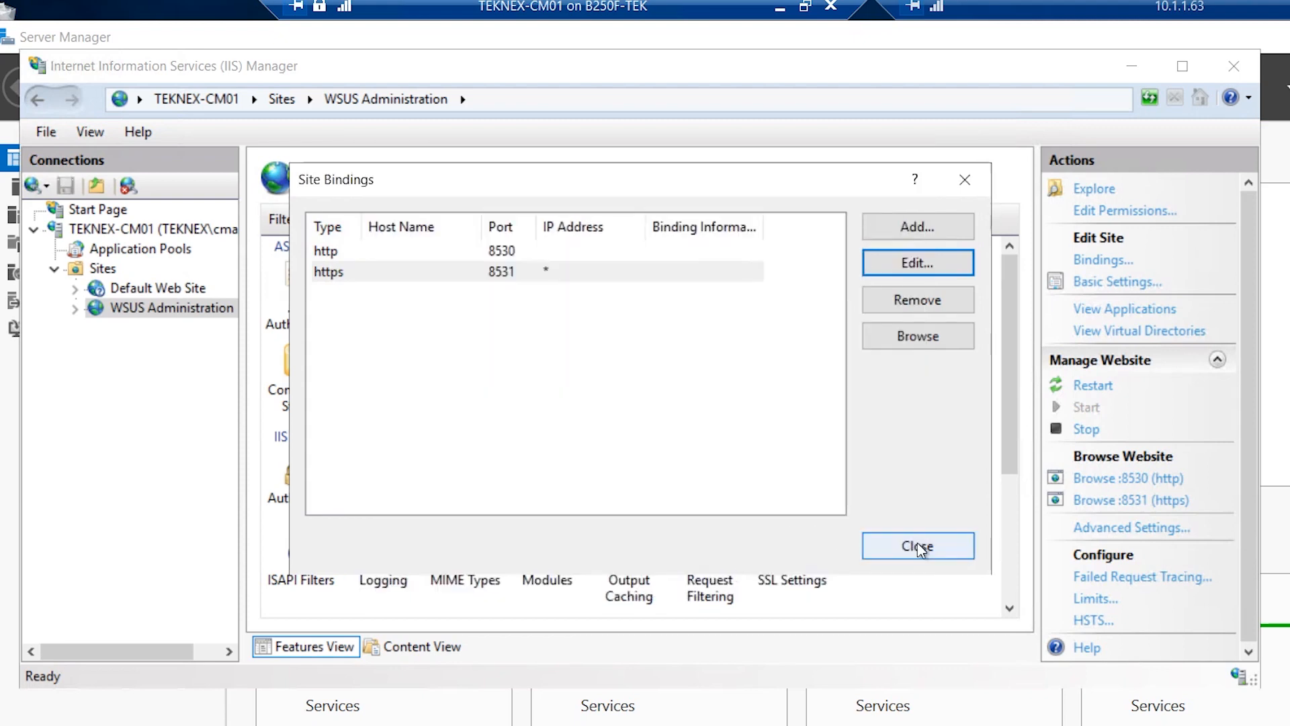
click(919, 547)
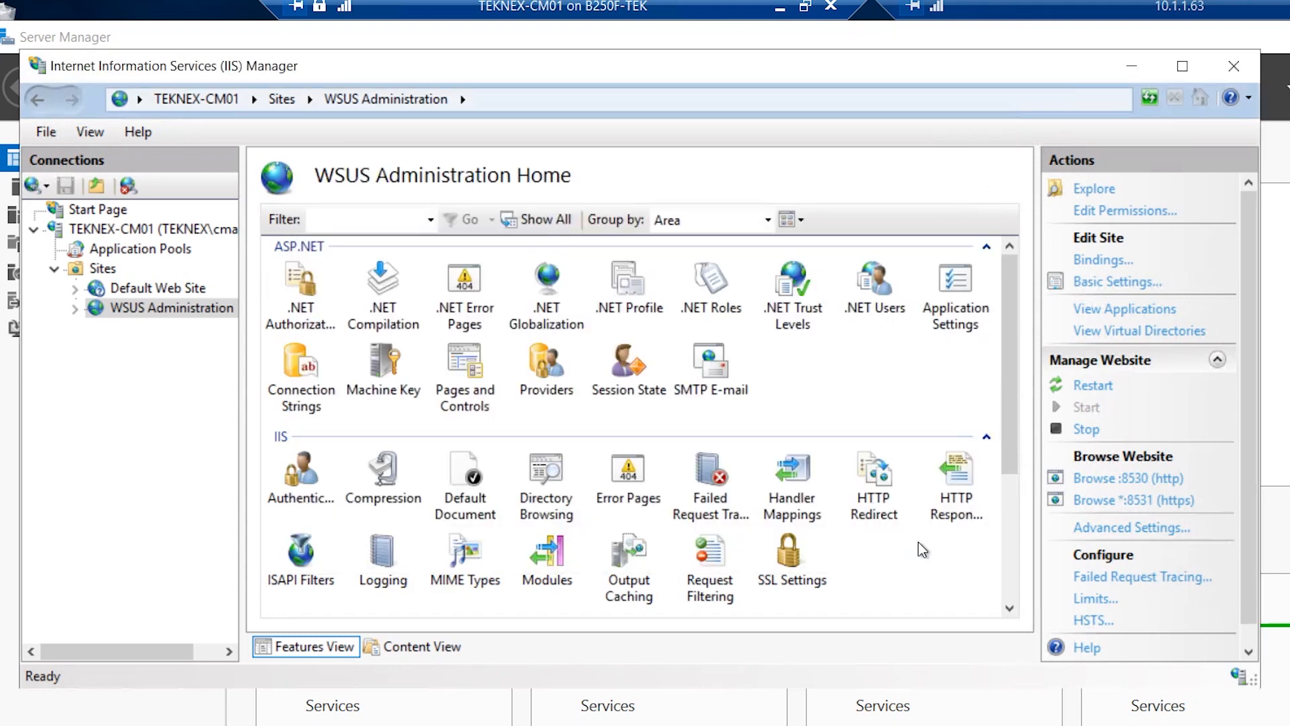
click(74, 309)
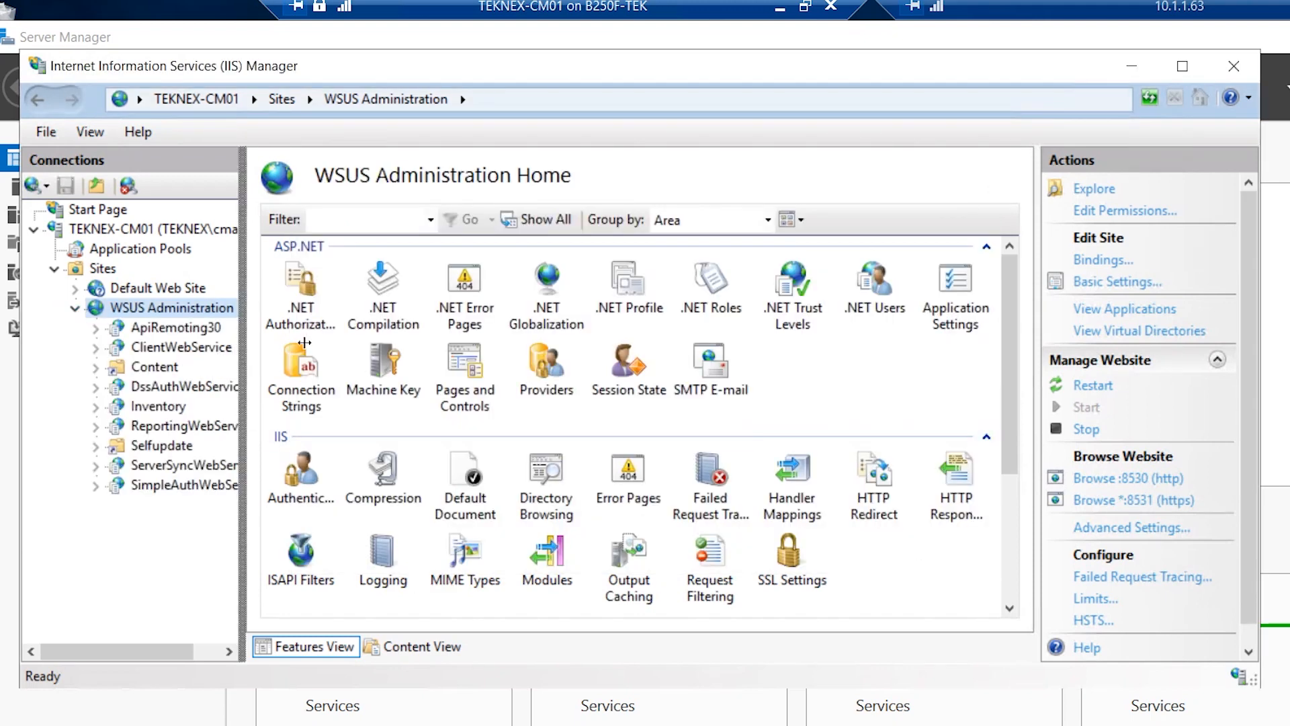
drag(305, 343, 358, 343)
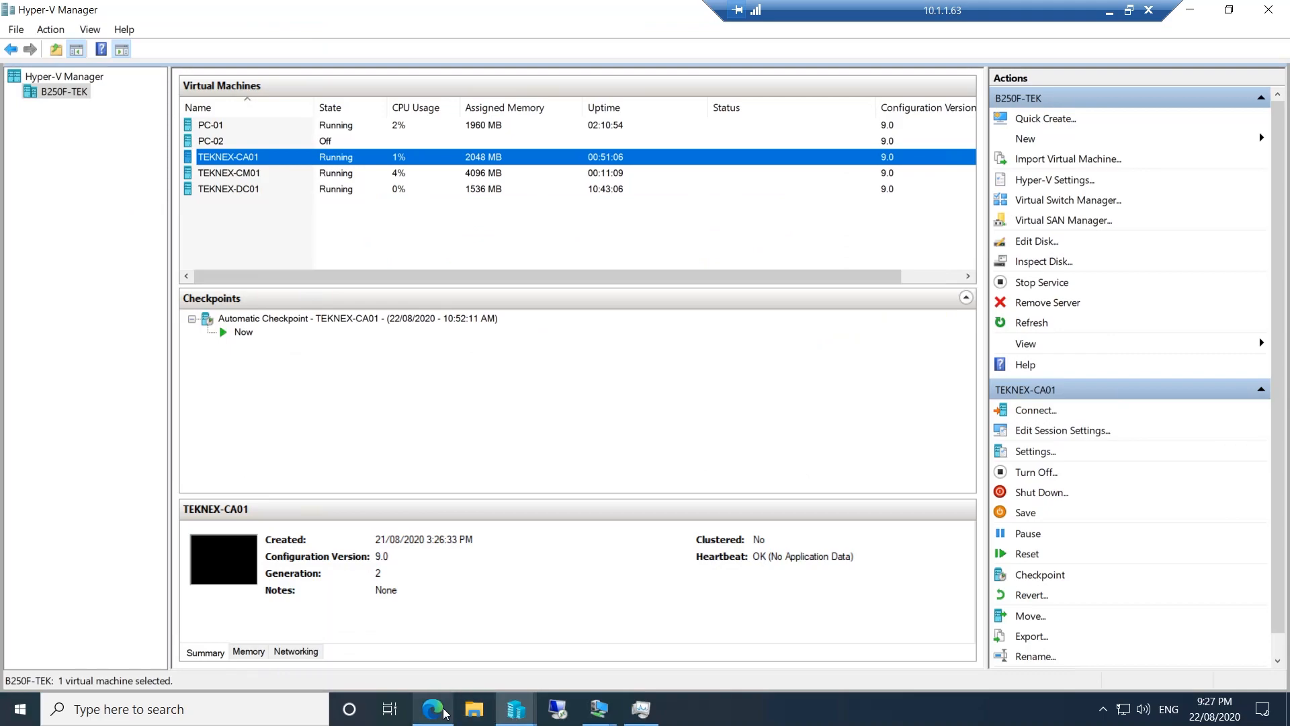
Open the 'How to Configure the WSUS Web Site to Use SSL' tab and highlight step 3's virtual directories
click(443, 711)
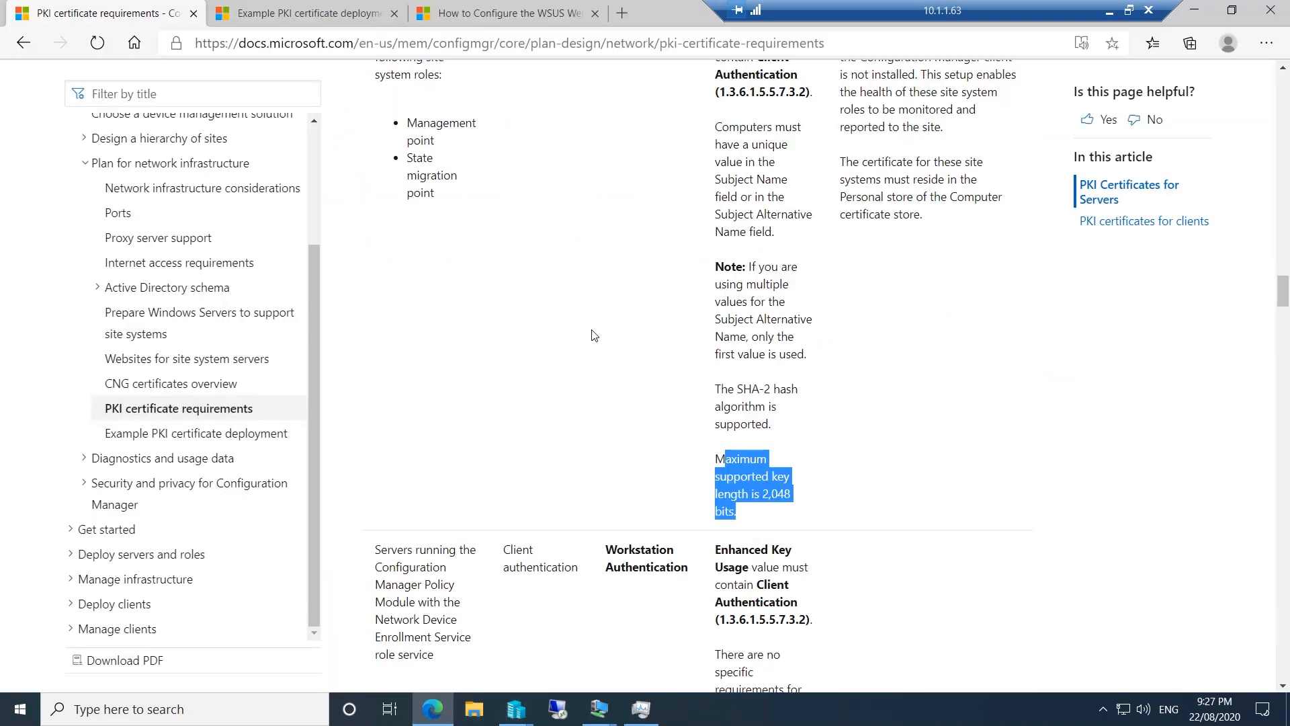
click(508, 20)
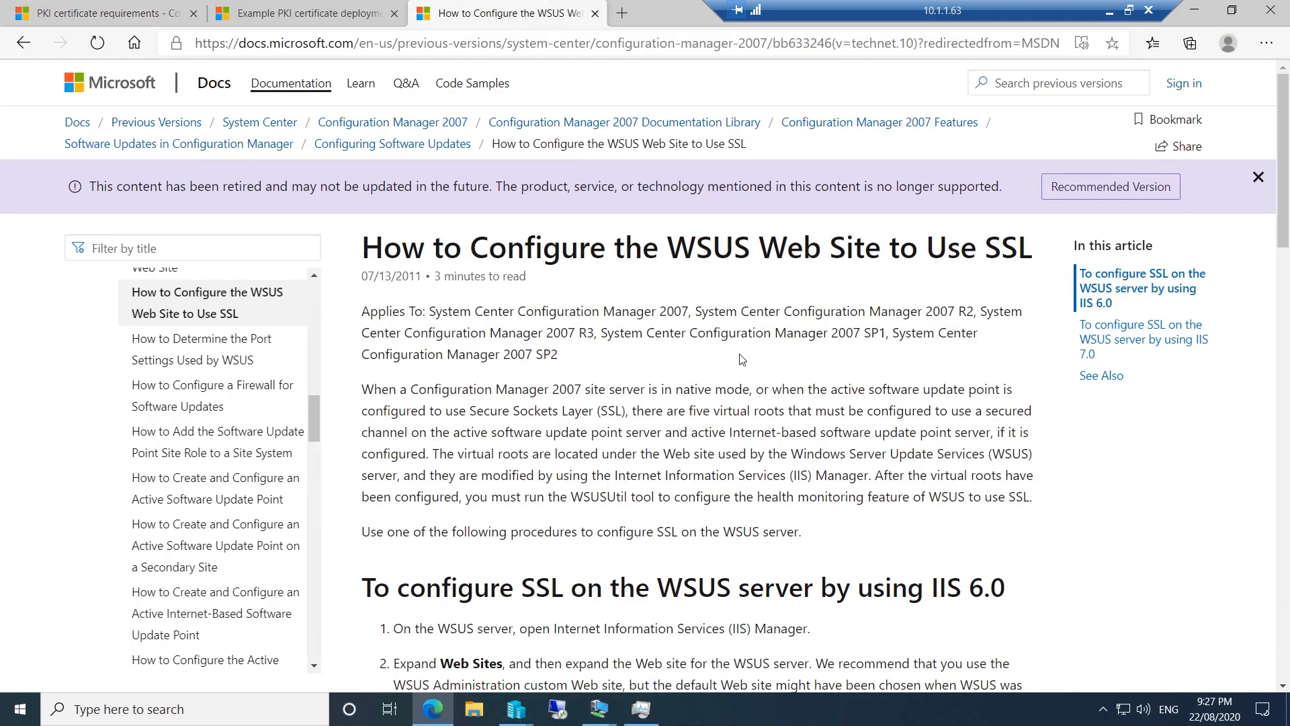
scroll(733, 368, down, 8)
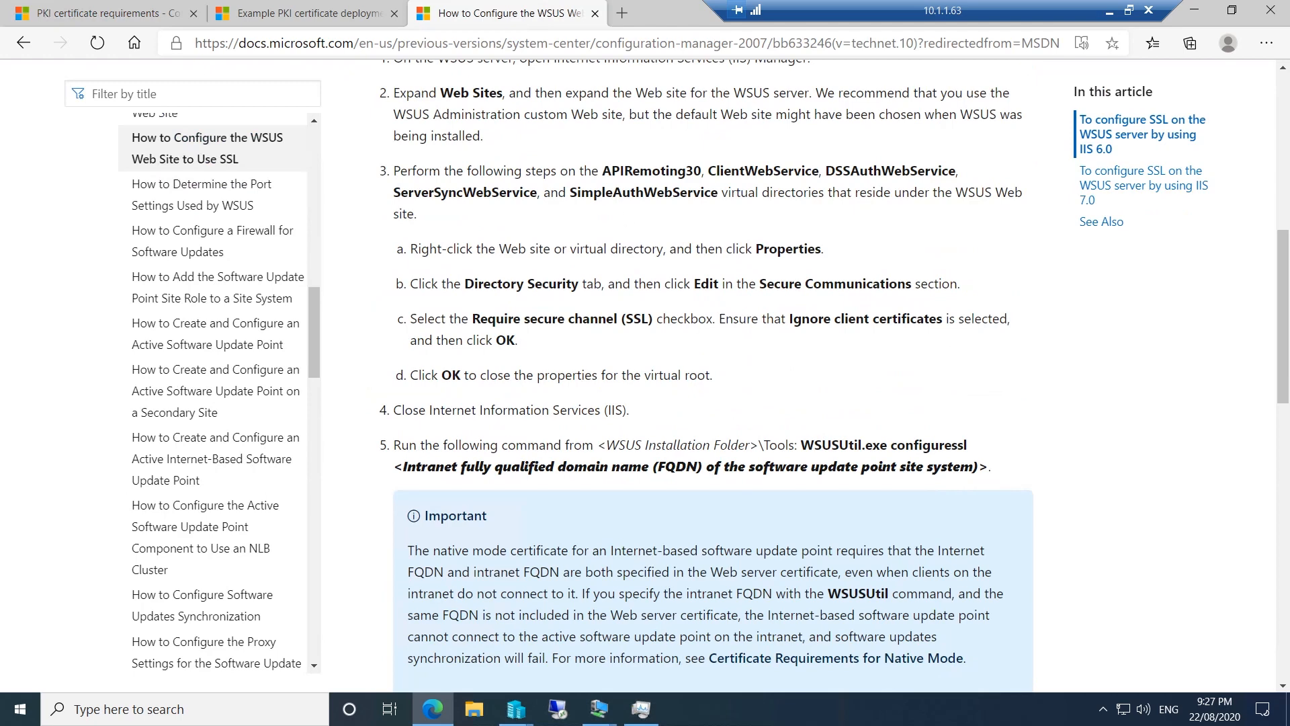
drag(466, 170, 718, 193)
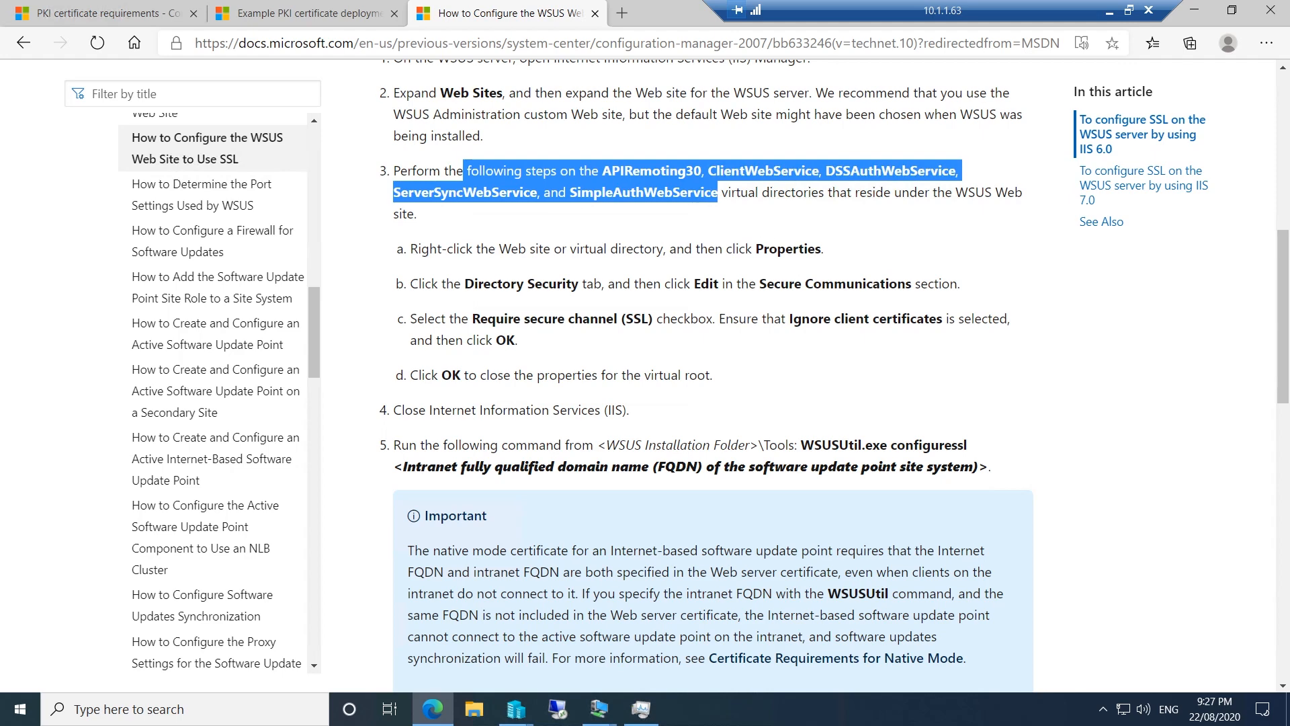
Require SSL with client certificates ignored on the ApiRemoting30 virtual directory
drag(472, 318, 649, 319)
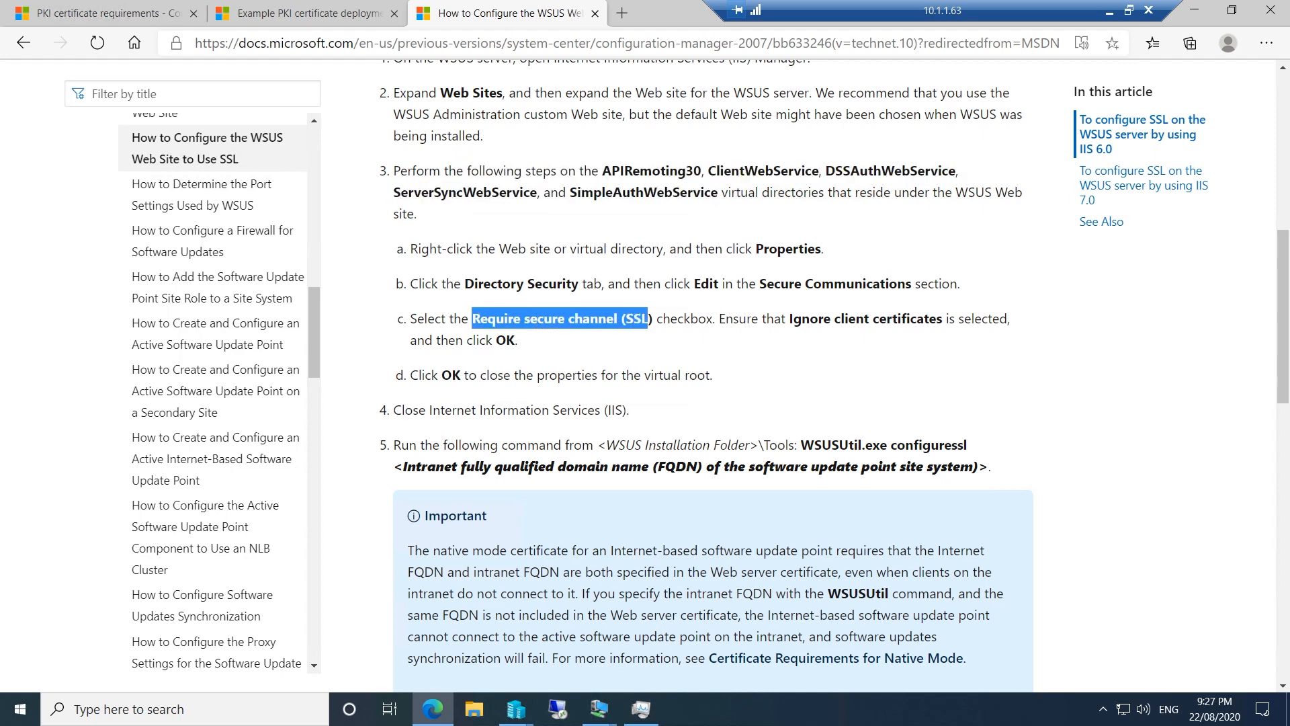
drag(782, 319, 946, 318)
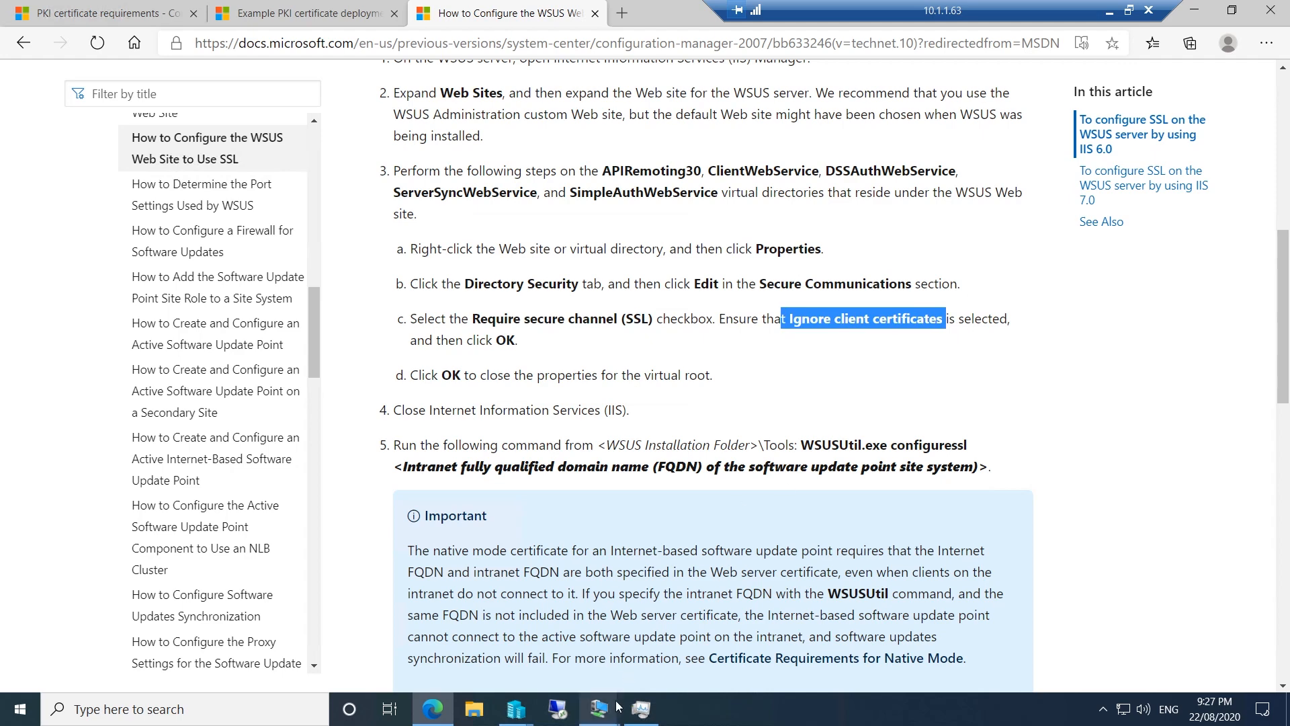
mouse_move(613, 710)
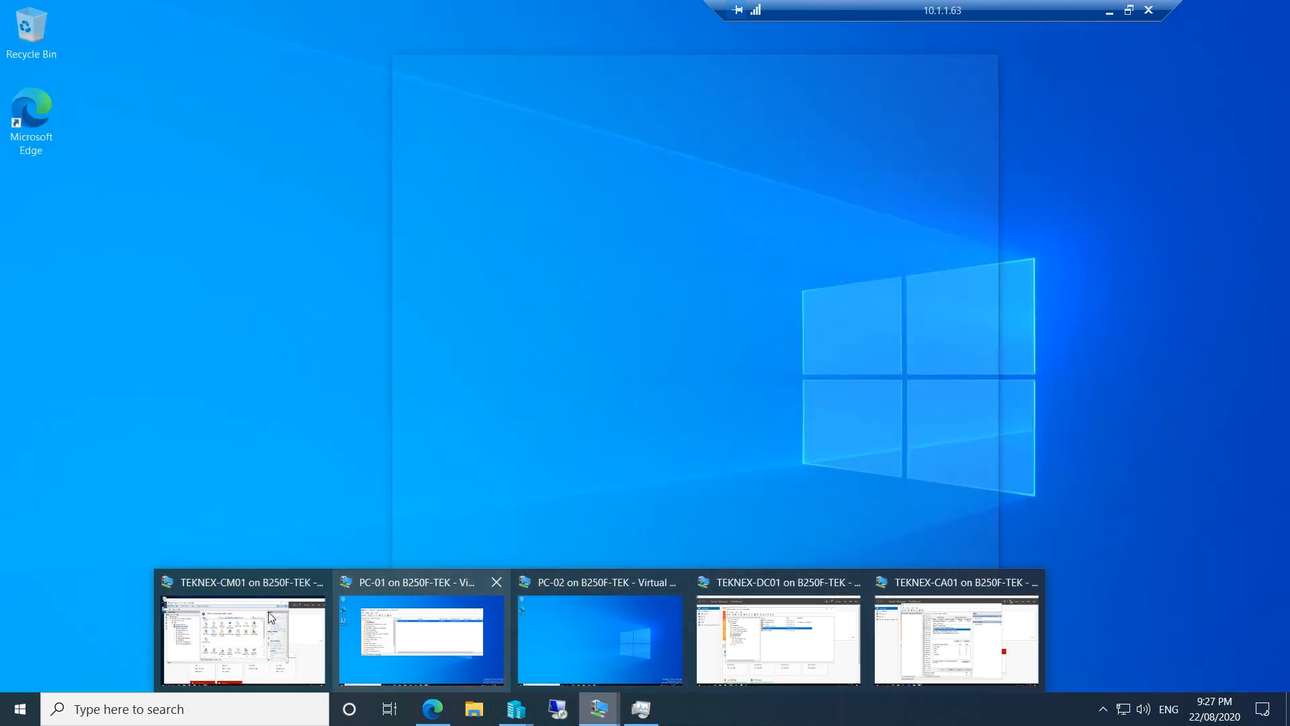
click(268, 611)
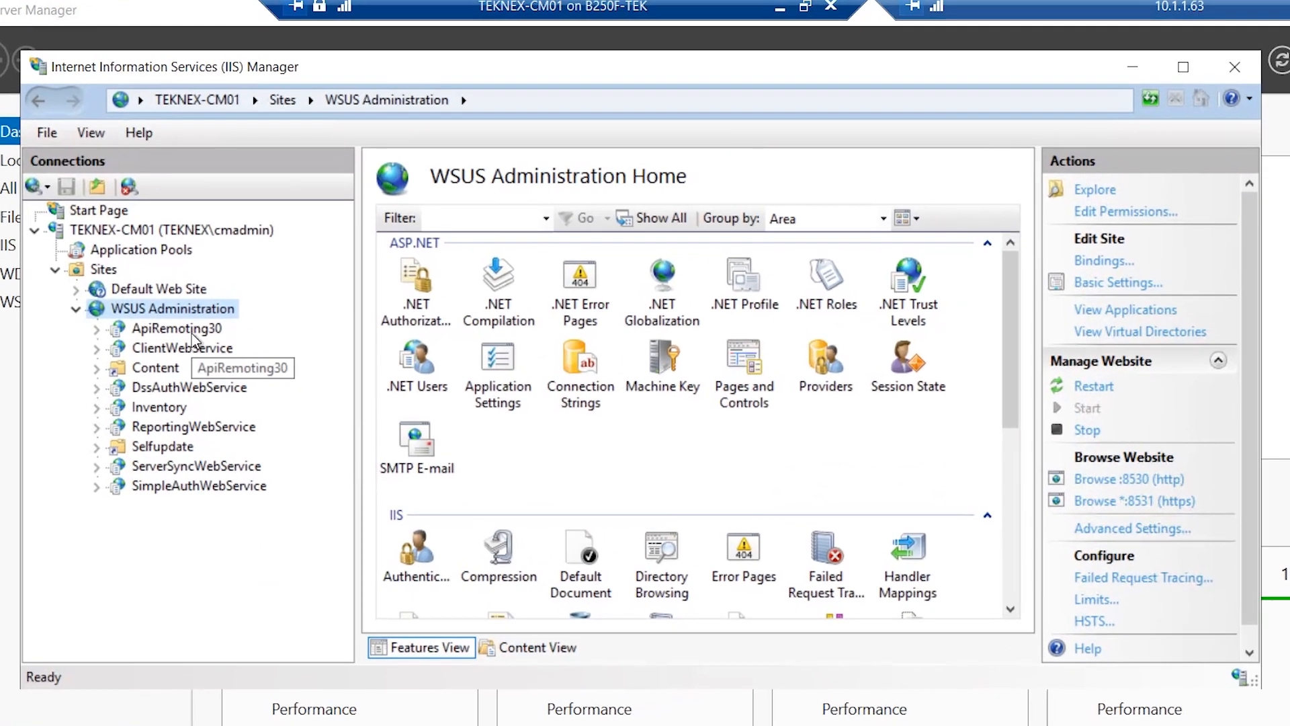
click(201, 272)
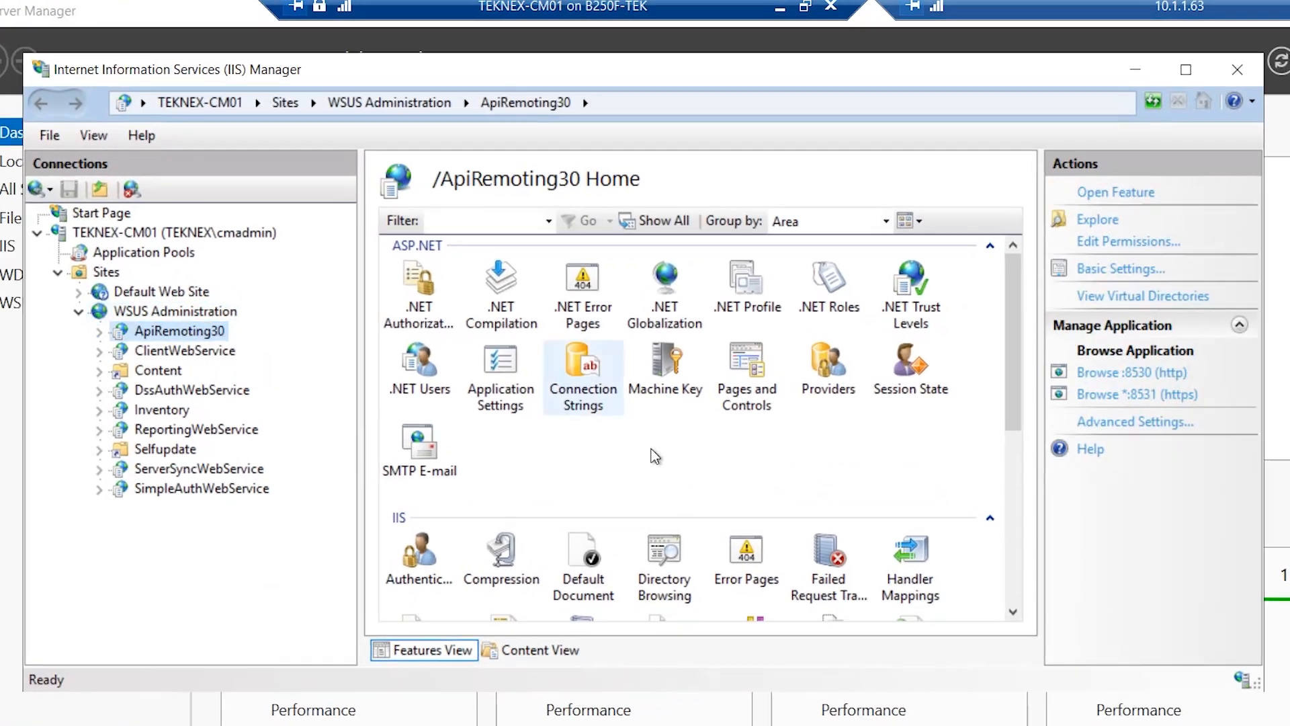
scroll(656, 457, down, 5)
scroll(656, 458, up, 3)
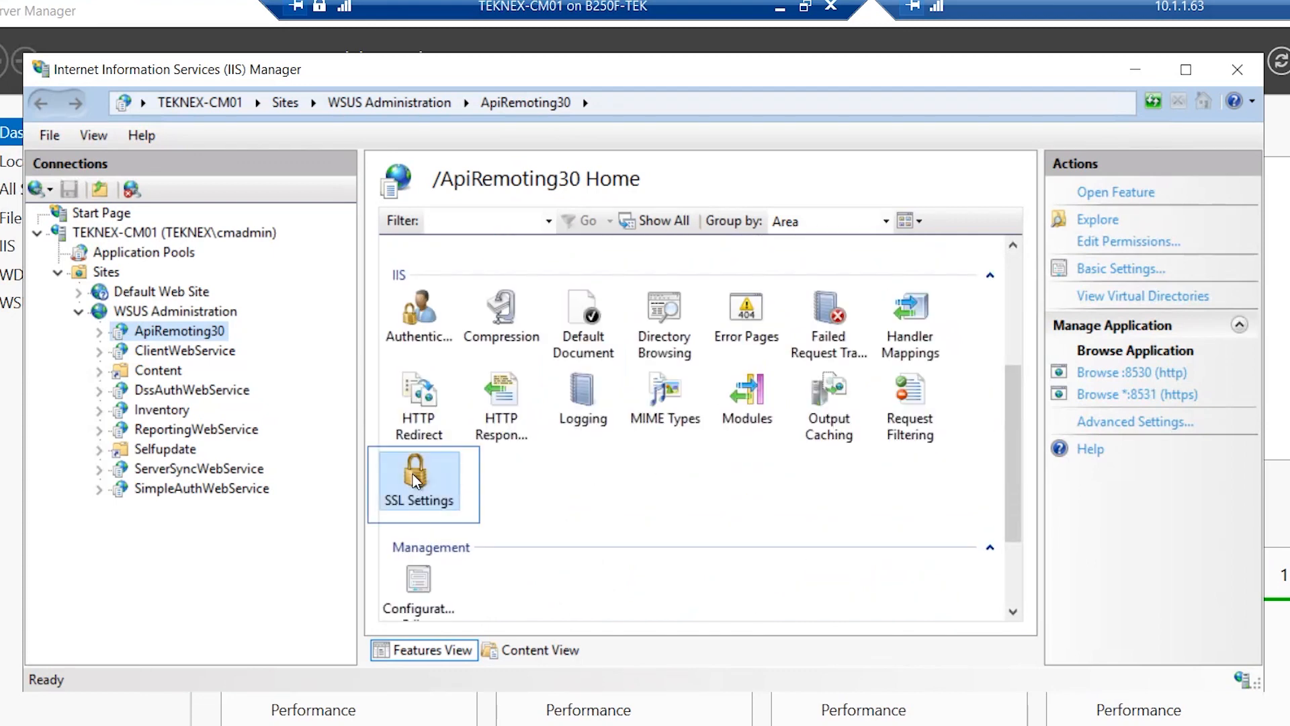
double_click(434, 484)
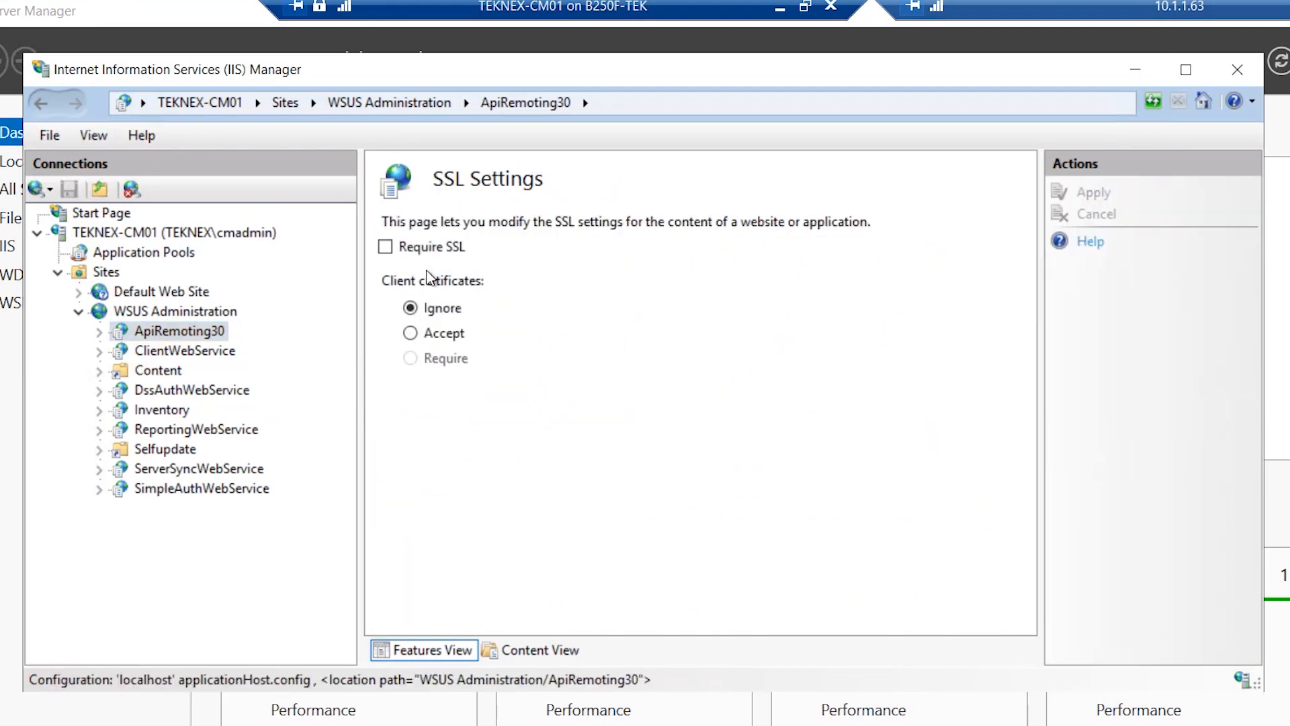
click(385, 247)
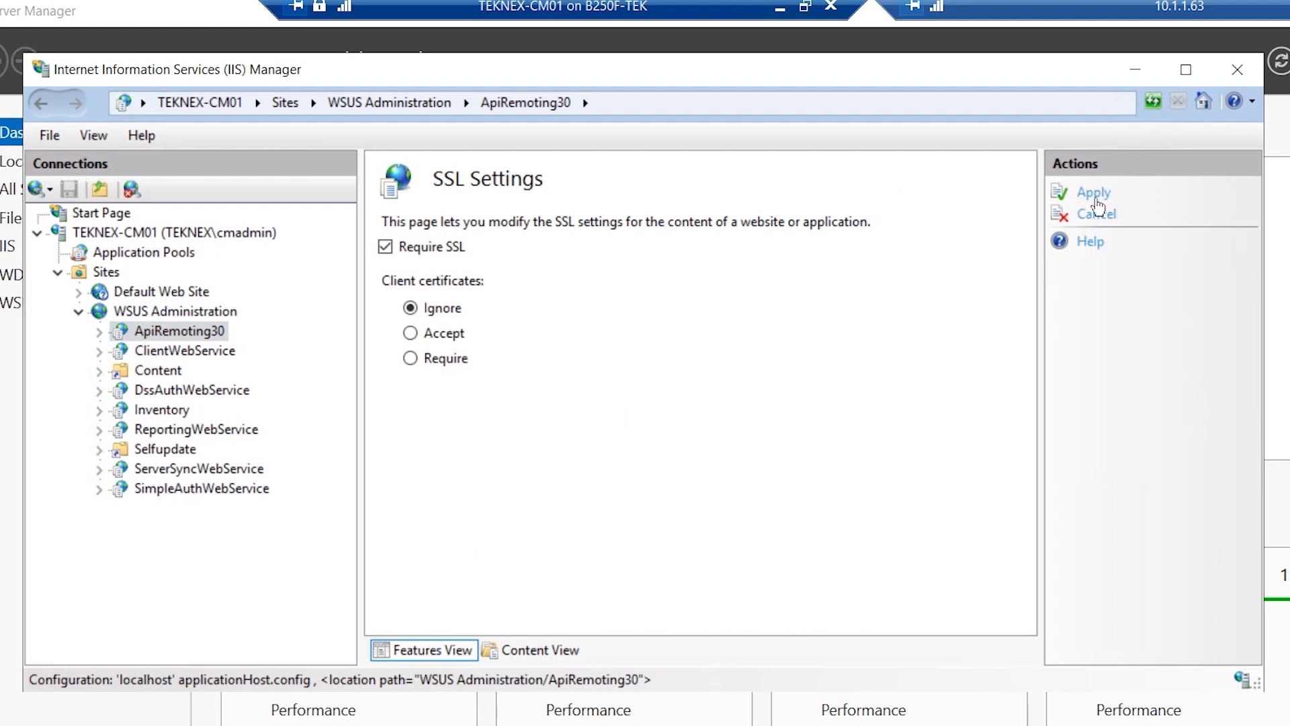
click(1094, 195)
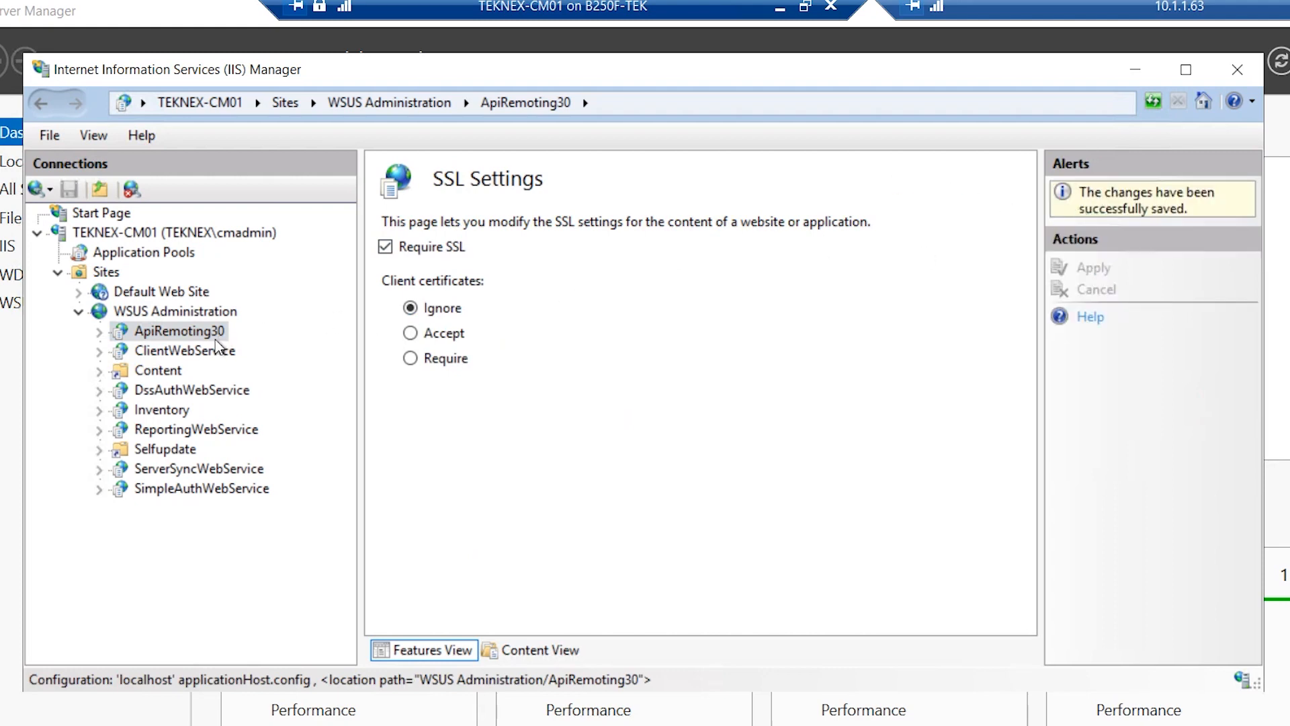
Require SSL with client certificates ignored on ClientWebService
click(195, 351)
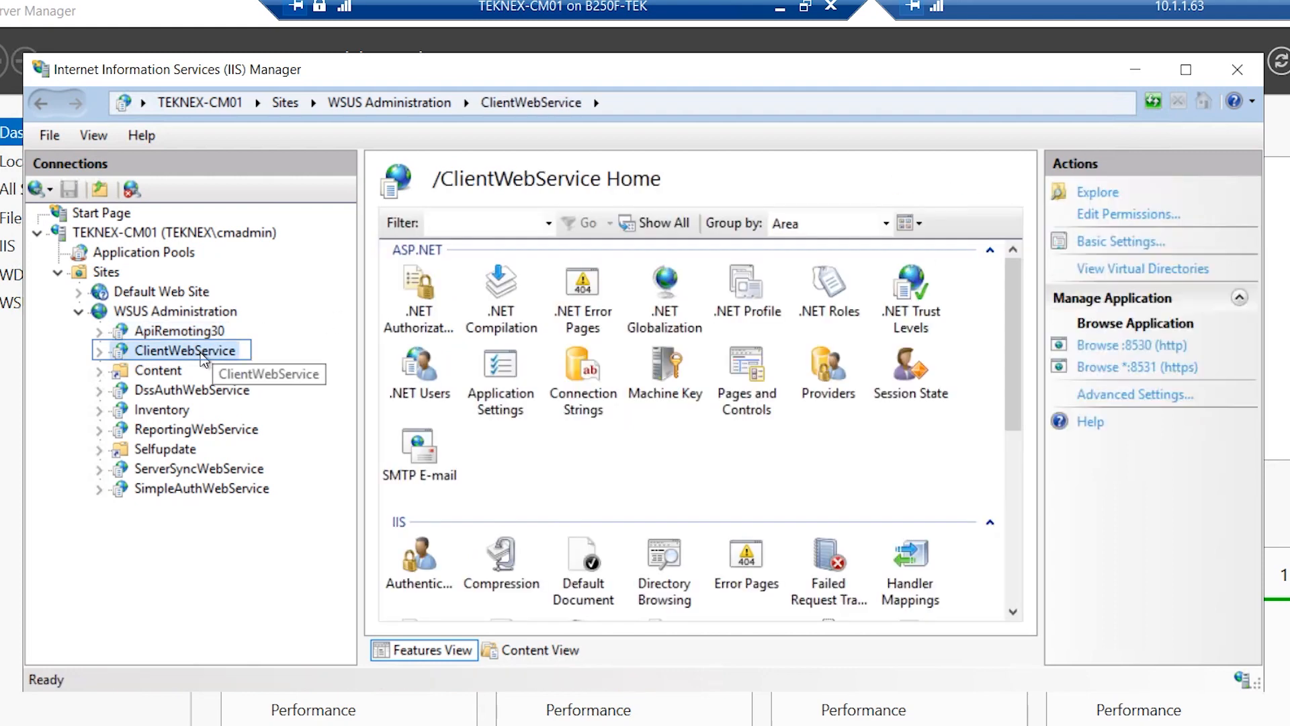
scroll(487, 403, down, 2)
scroll(488, 404, up, 1)
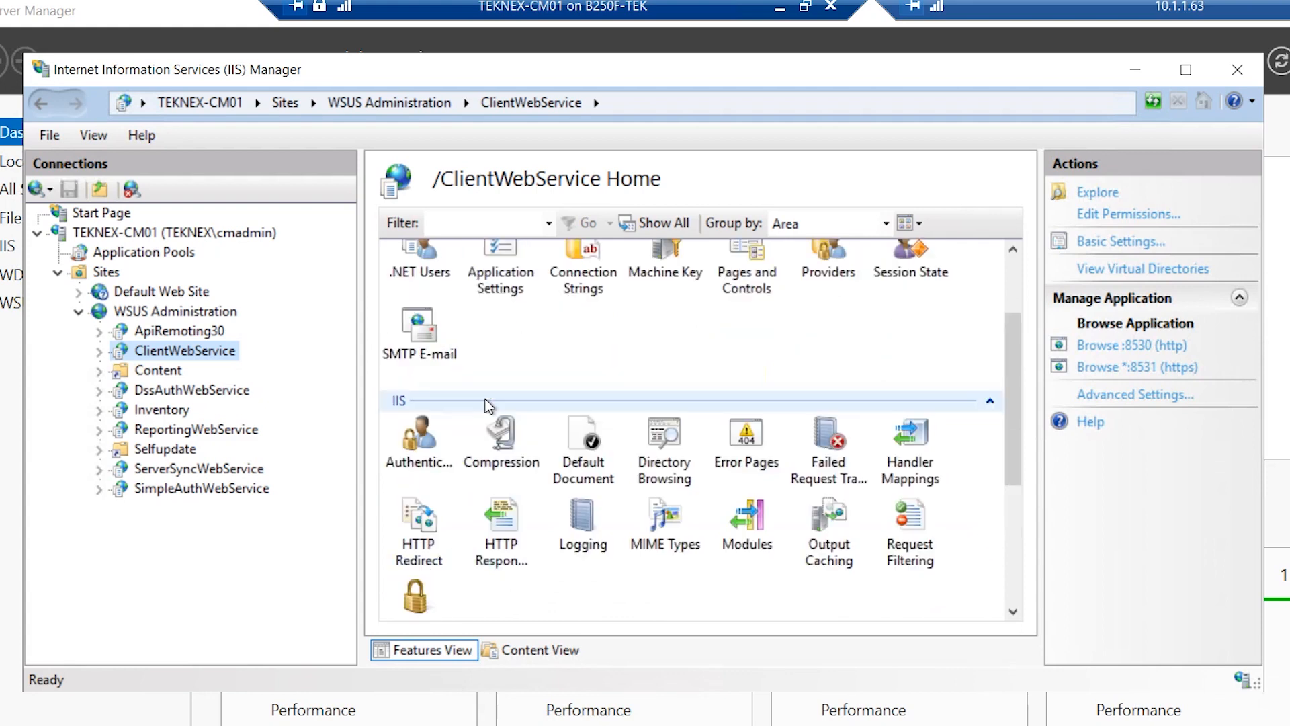
scroll(486, 398, down, 2)
double_click(437, 489)
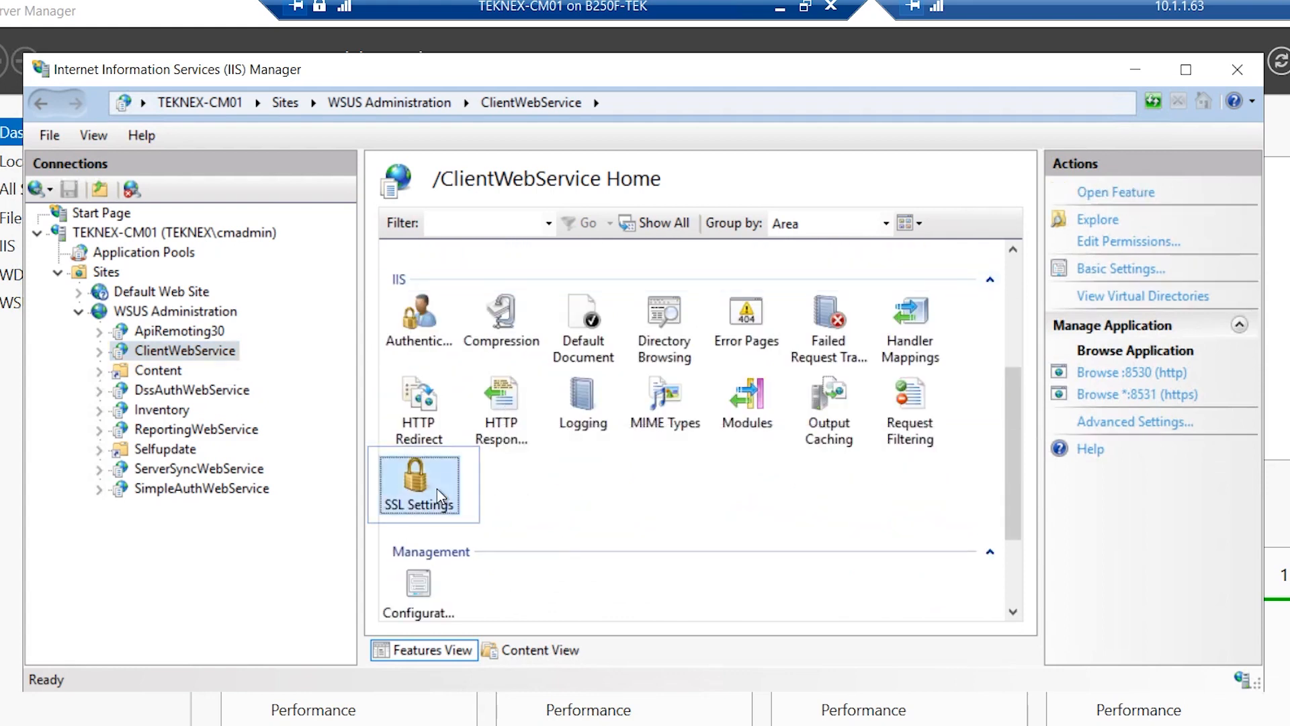
click(411, 252)
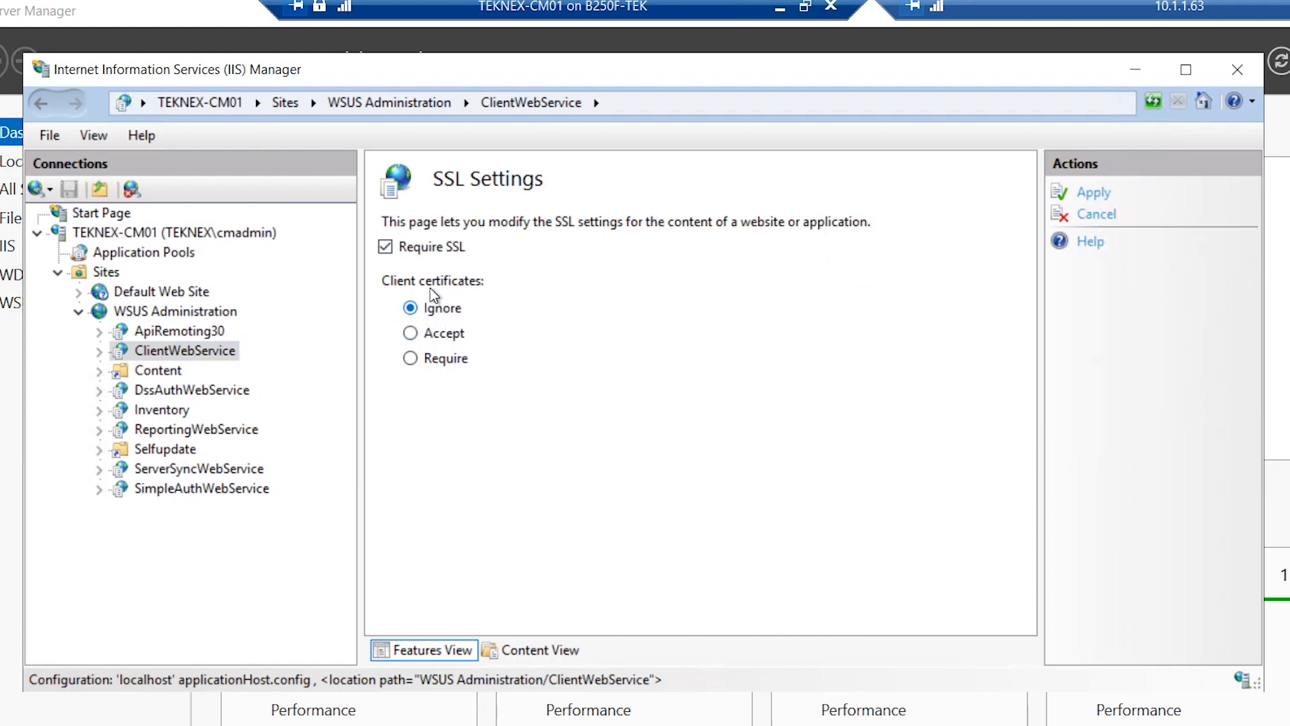
click(1094, 194)
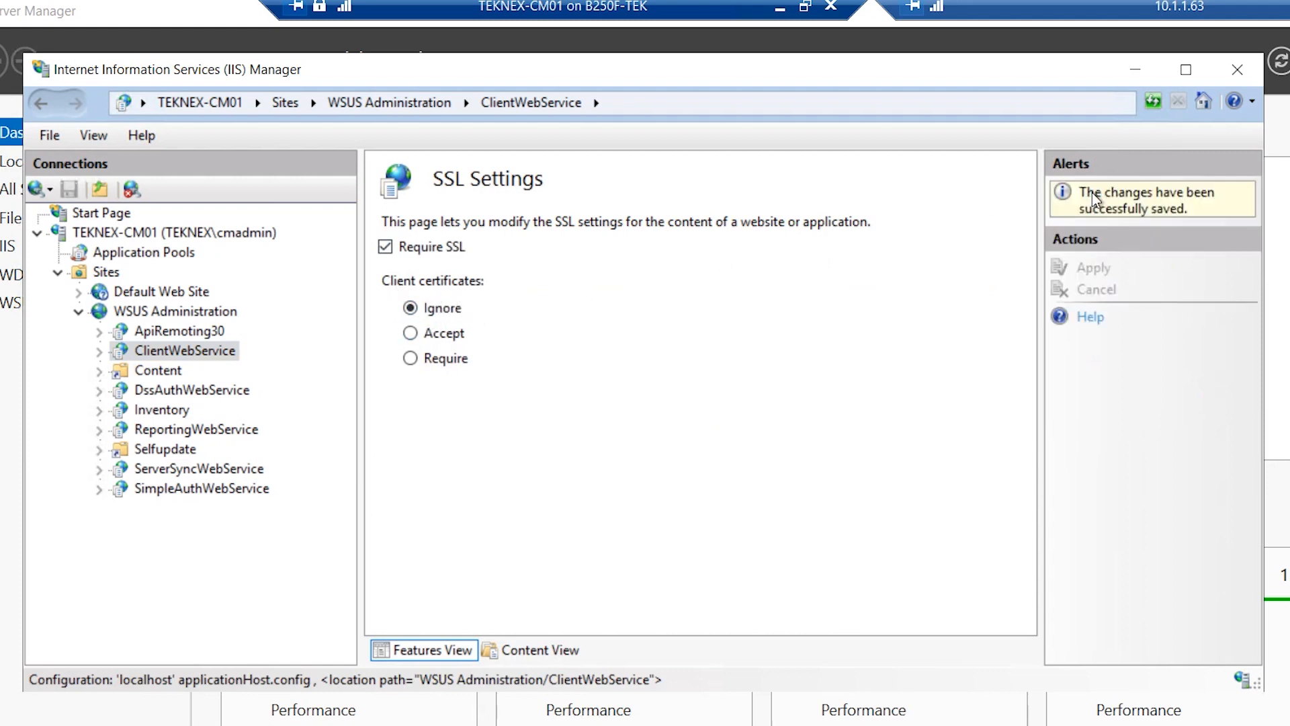
Require SSL with client certificates ignored on DssAuthWebService and ServerSyncWebService
click(181, 391)
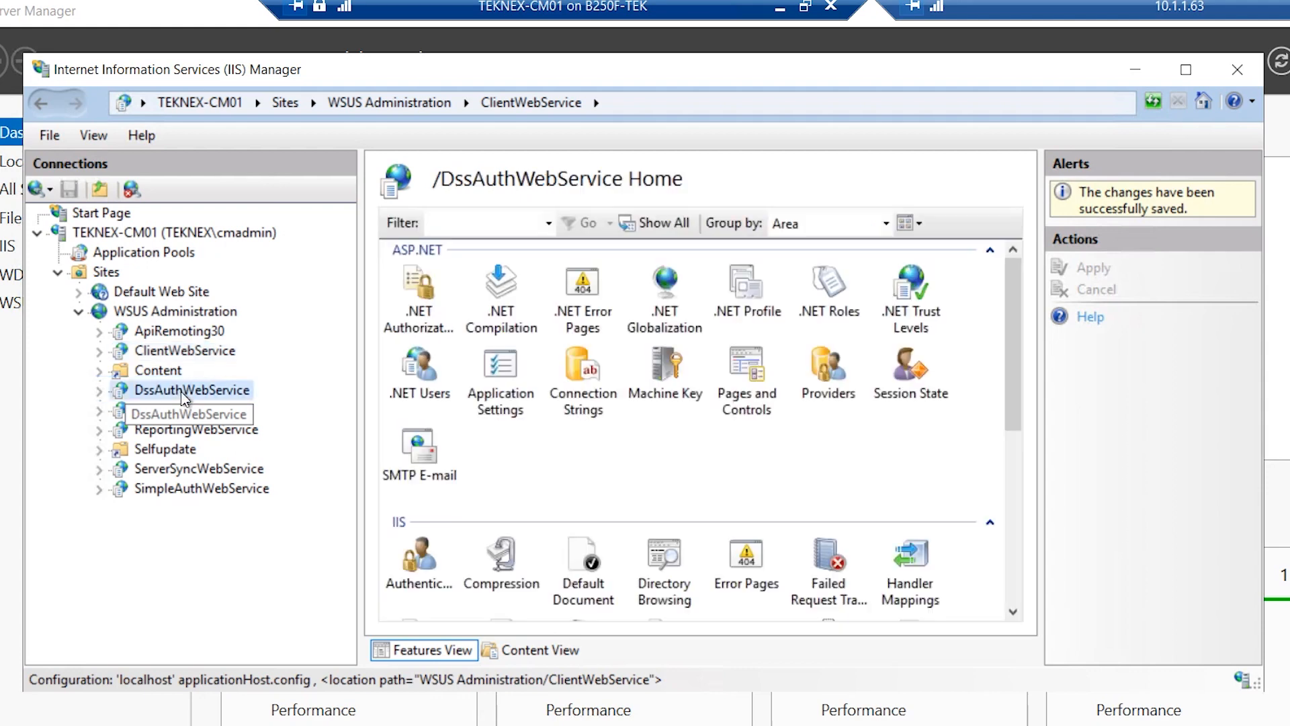
scroll(471, 444, down, 4)
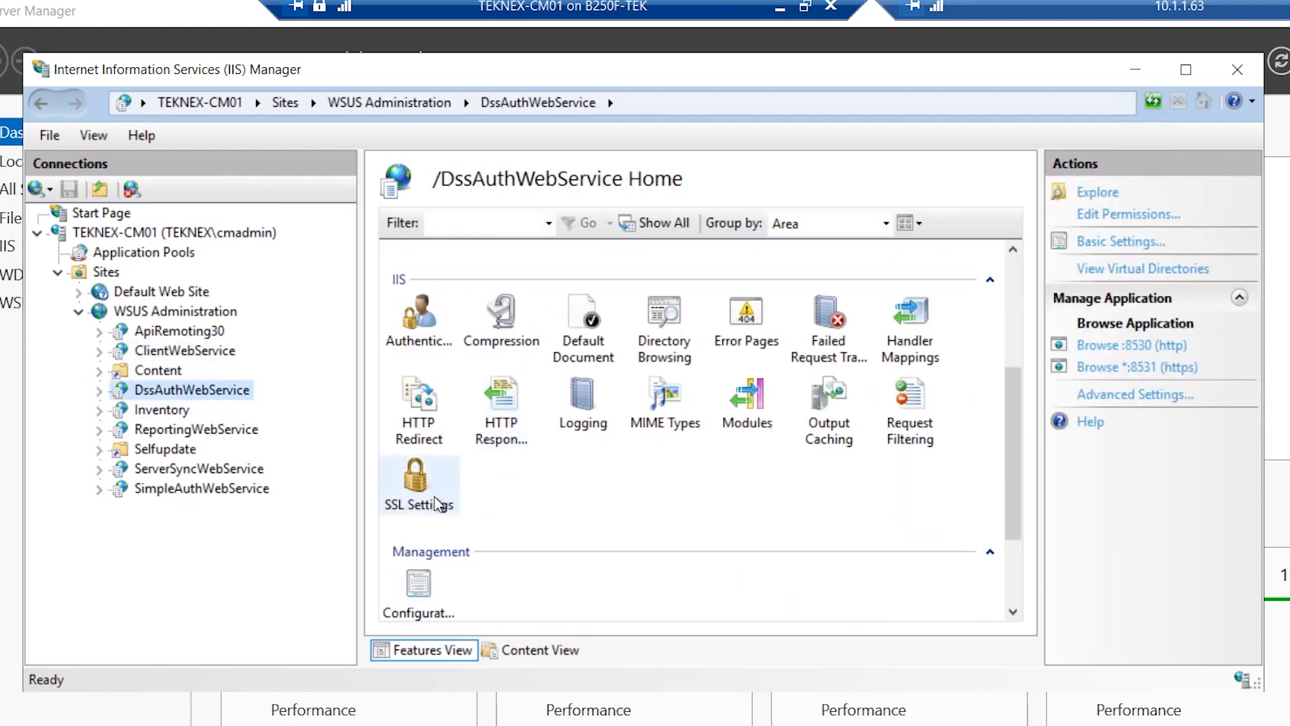
double_click(435, 504)
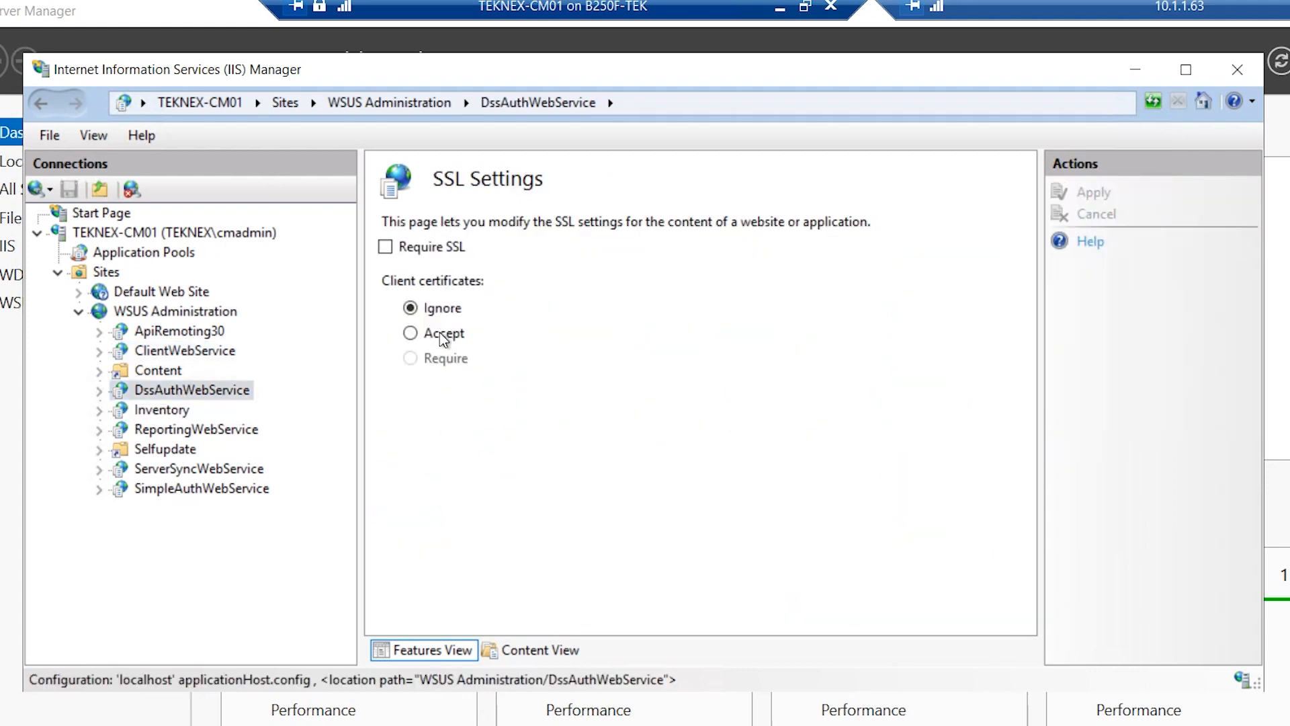
click(420, 250)
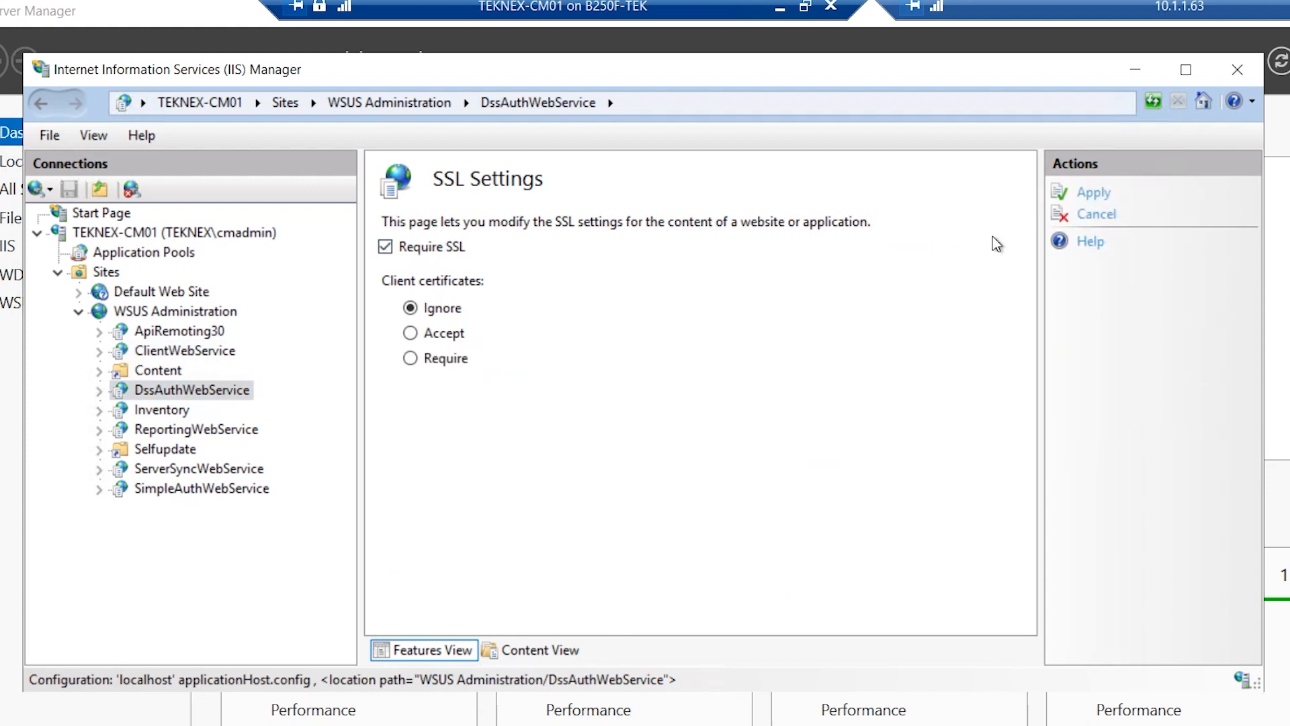
click(1092, 193)
click(232, 474)
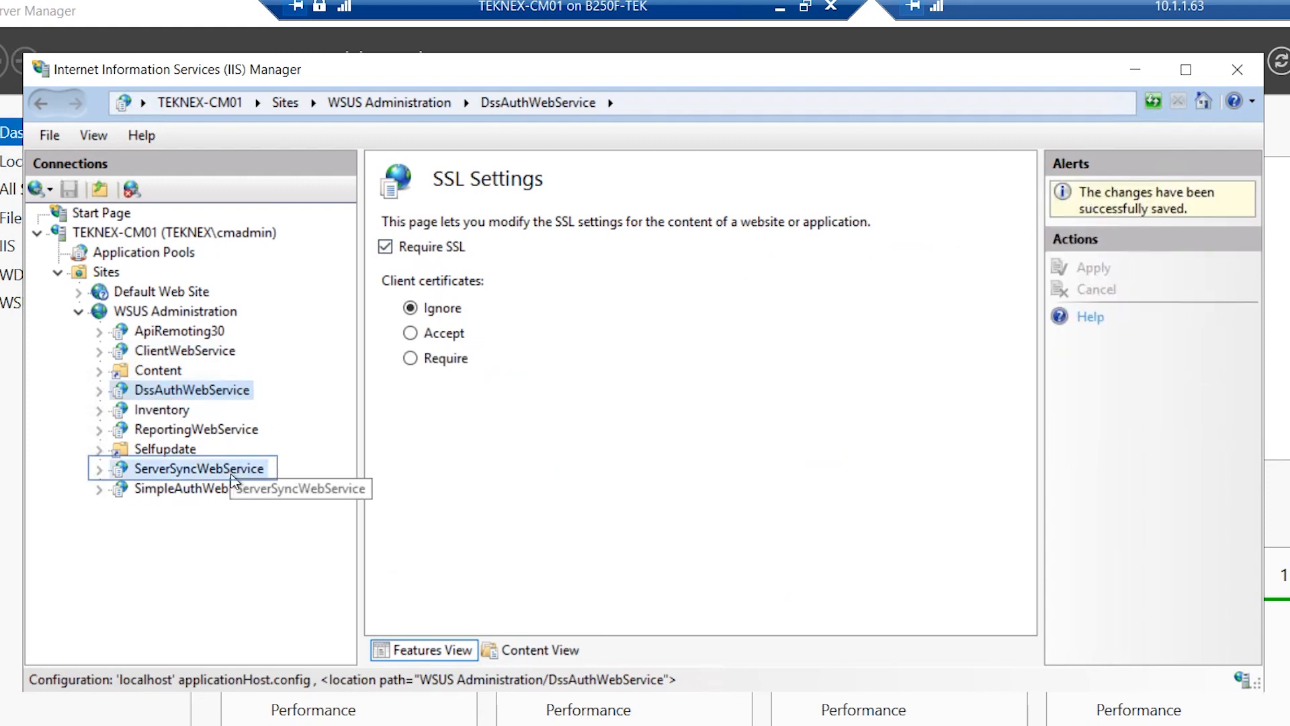
scroll(547, 475, down, 5)
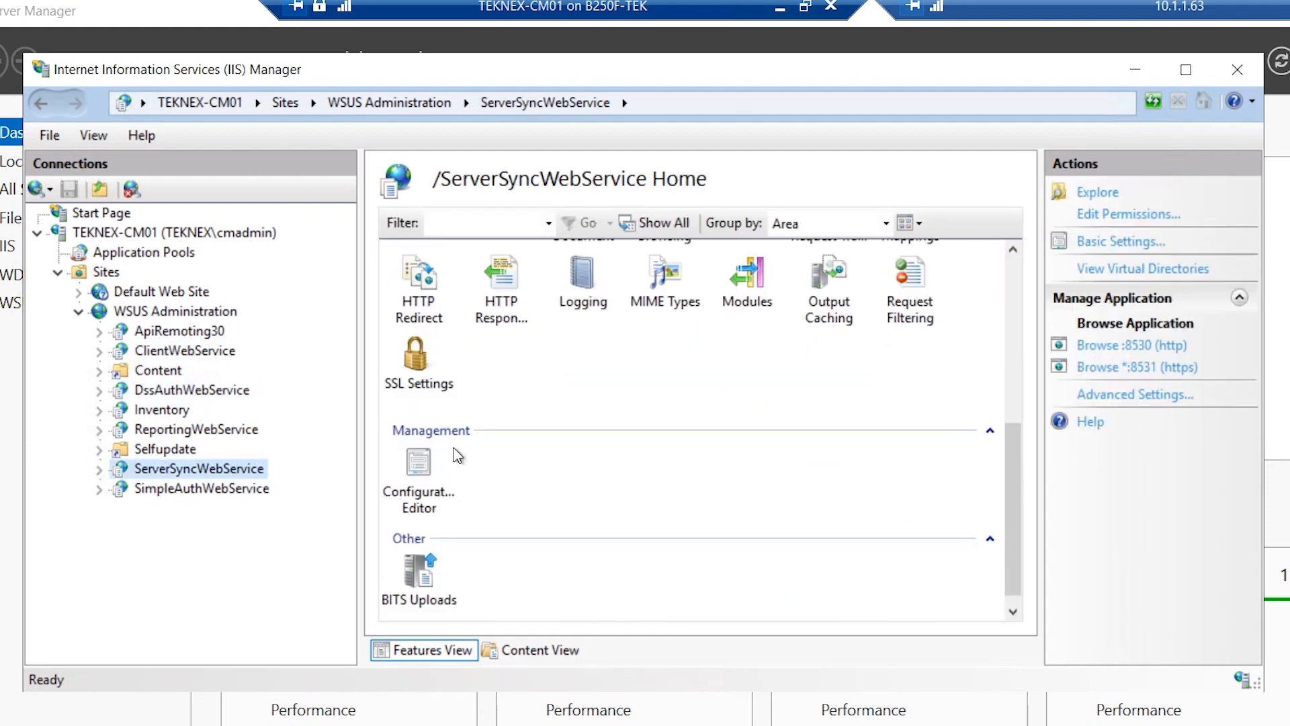
double_click(417, 366)
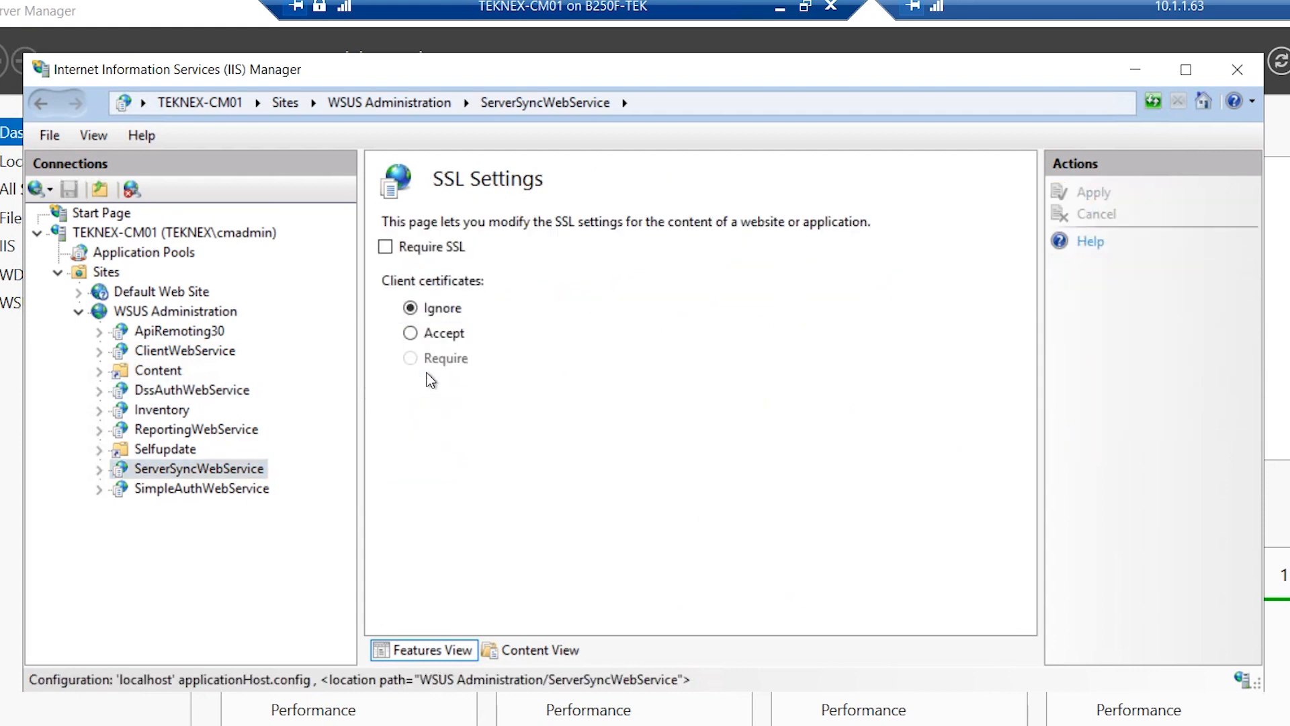
click(414, 252)
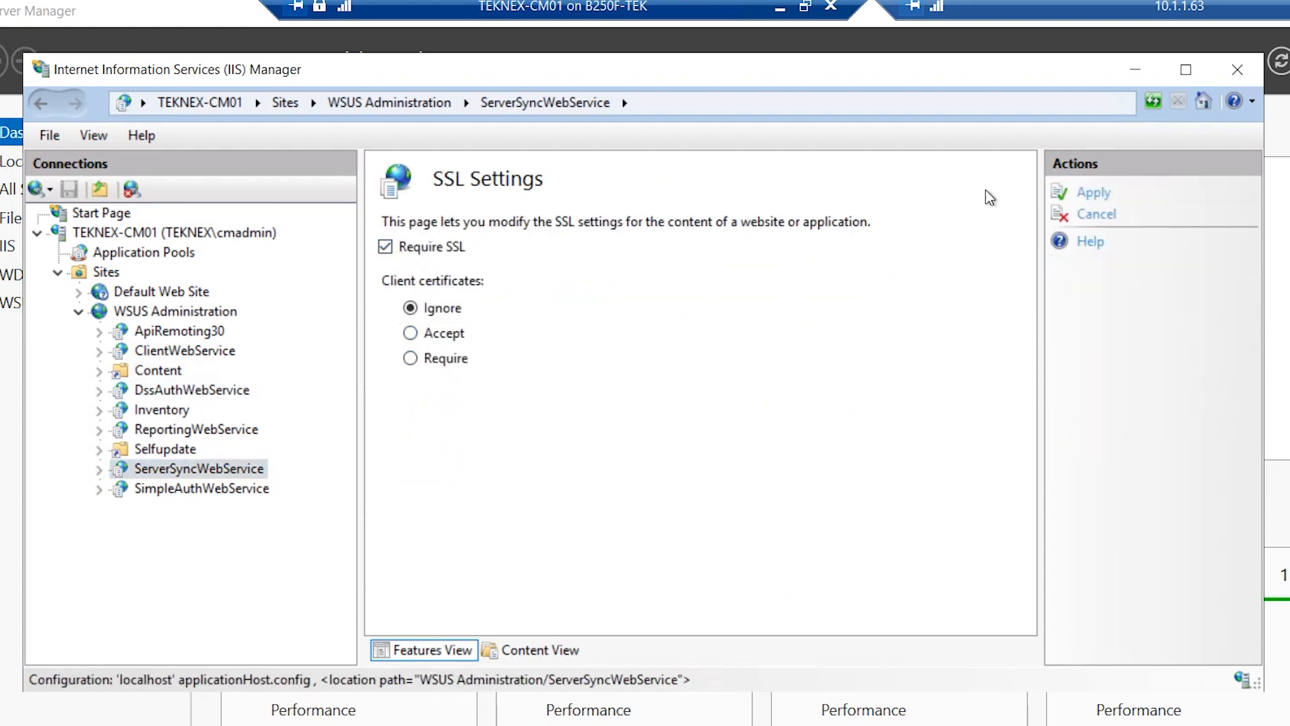
click(1088, 193)
Require SSL on SimpleAuthWebService, then collapse back to the Sites list
click(222, 488)
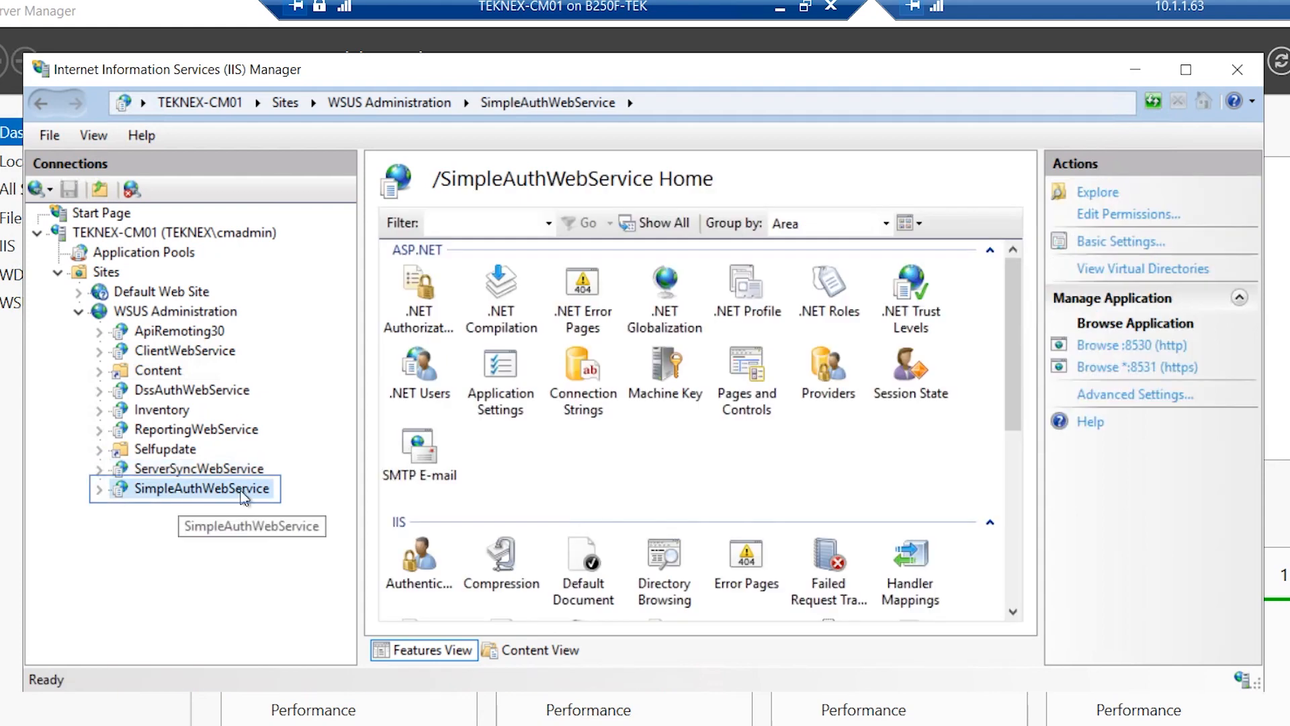
scroll(527, 503, down, 5)
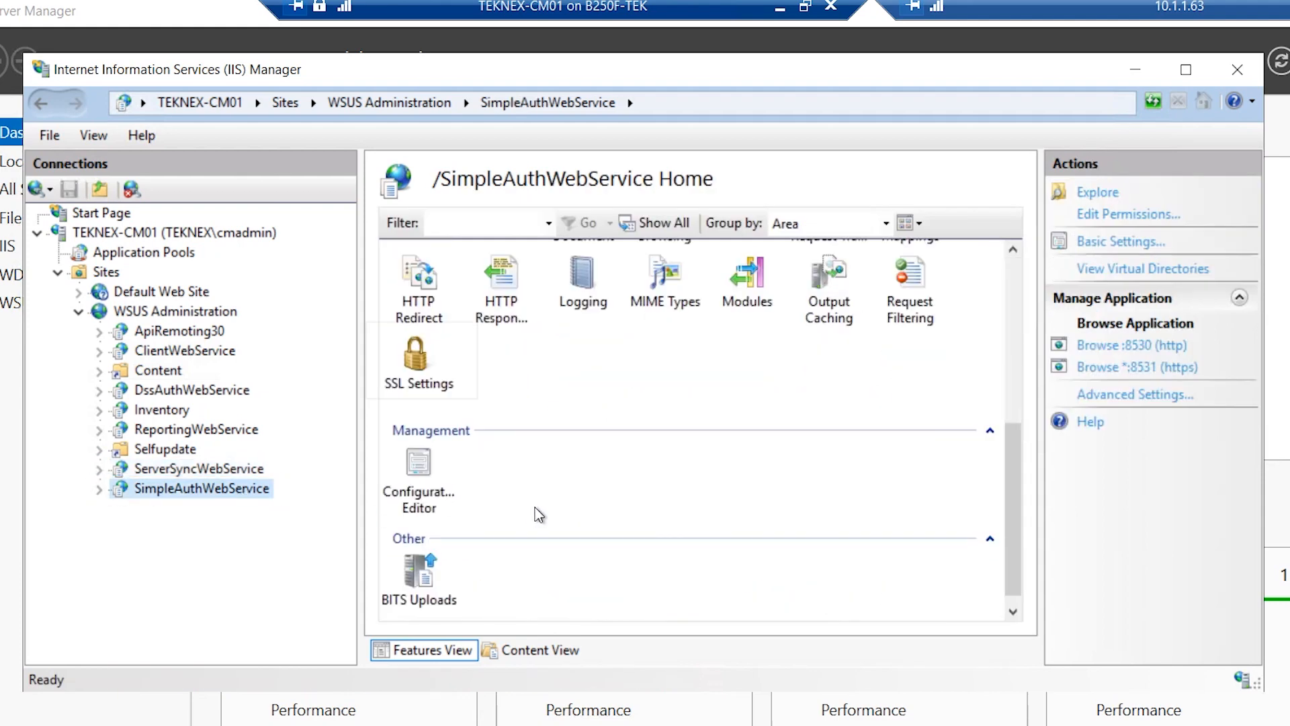
click(429, 368)
double_click(428, 364)
click(407, 248)
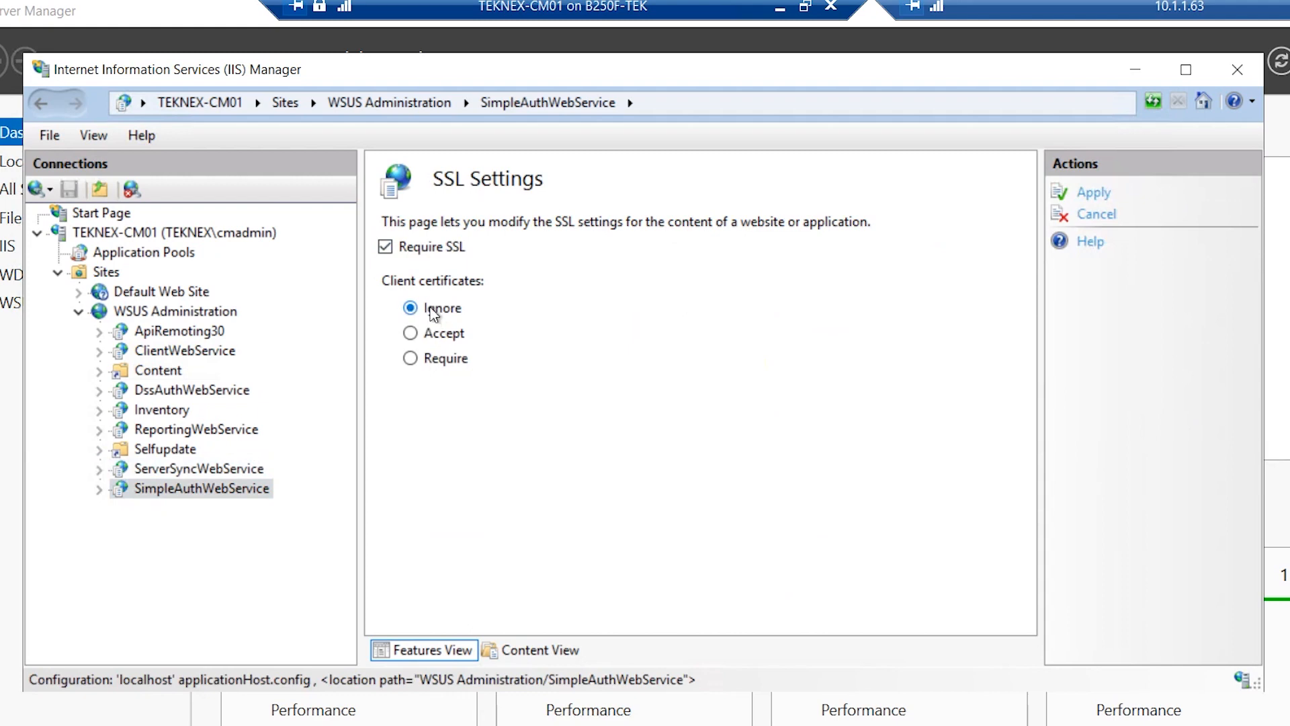
click(1093, 193)
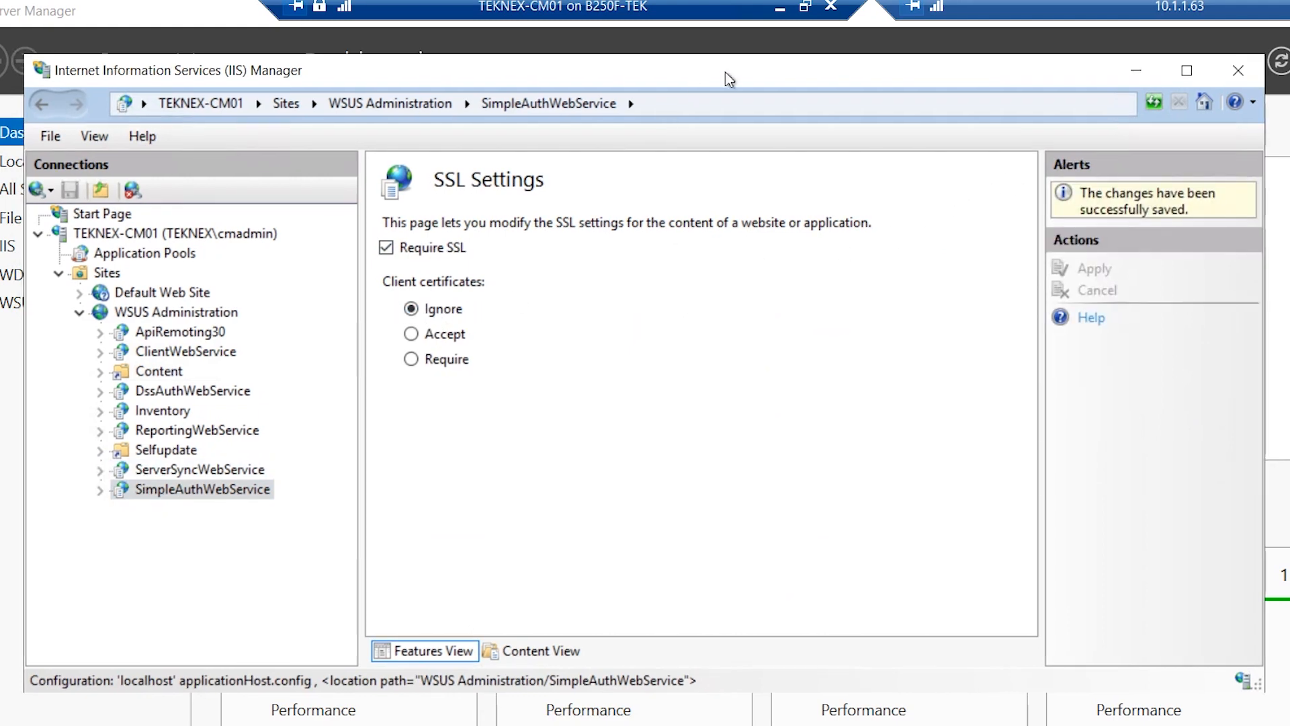
click(59, 272)
drag(891, 67, 1056, 103)
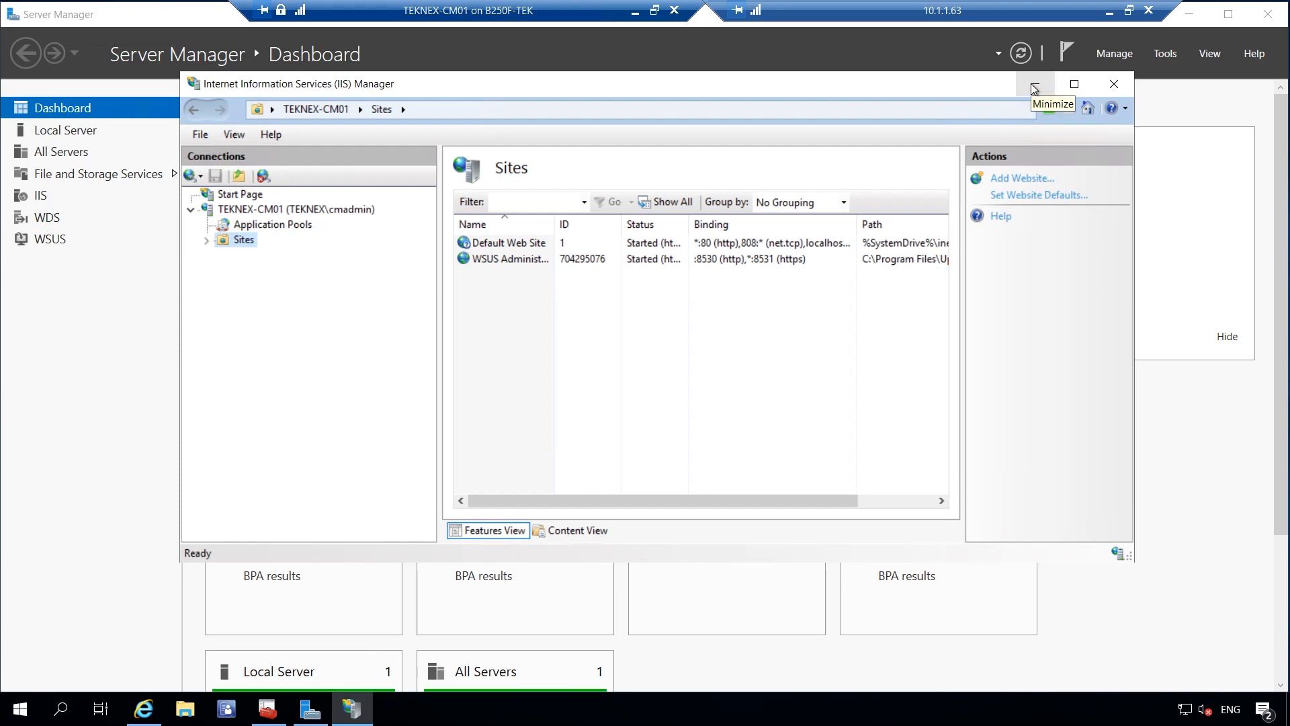
Browse to C:\Program Files\Update Services\Tools and select WsusUtil.exe
click(1033, 88)
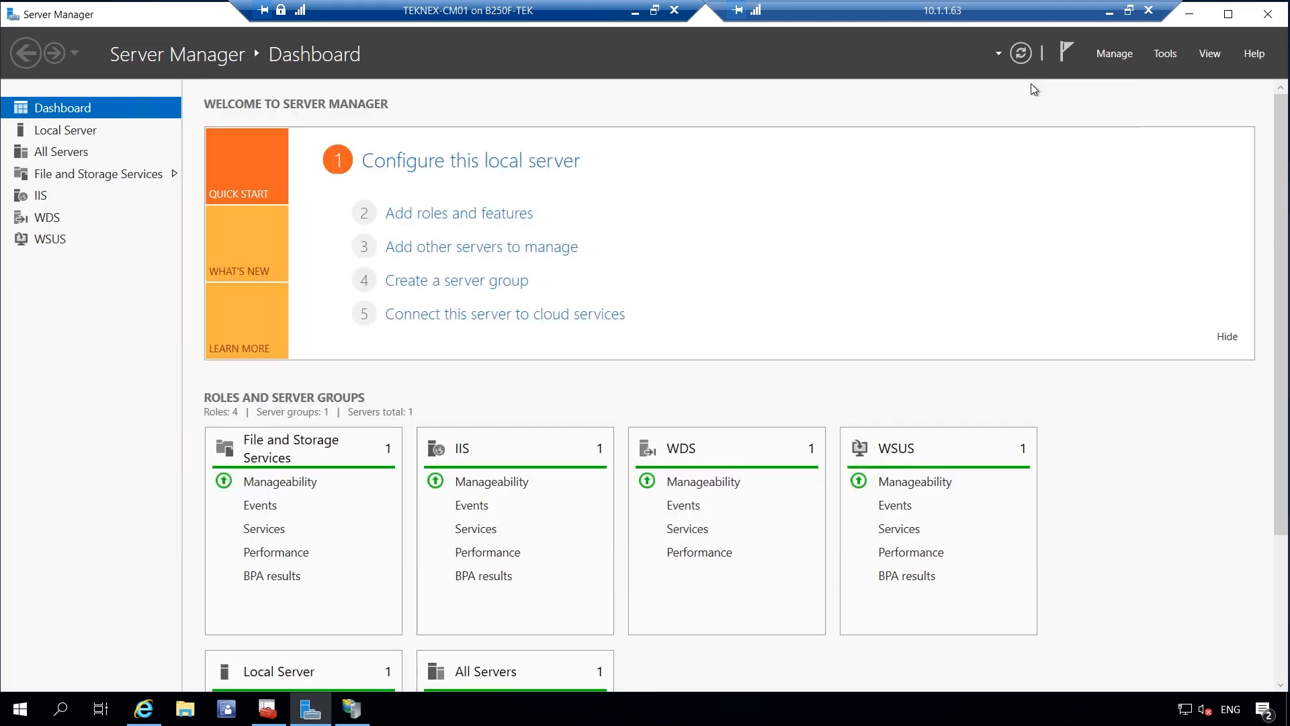
click(194, 711)
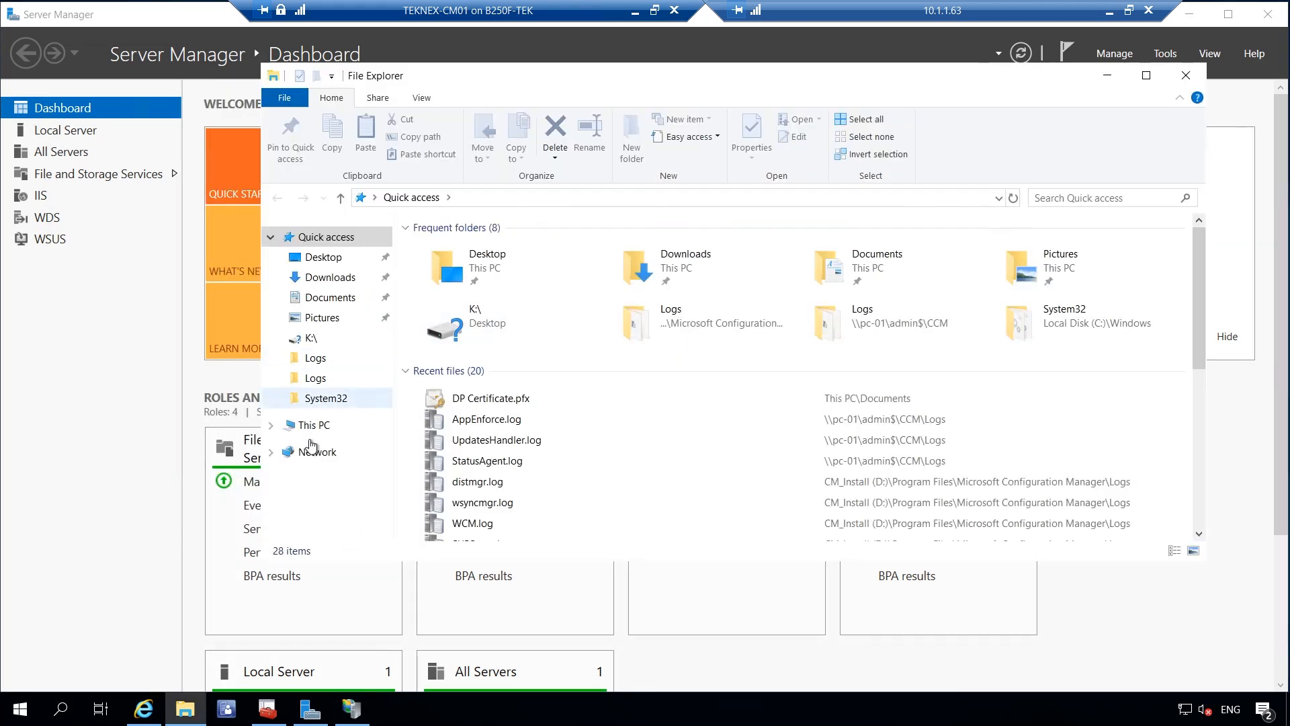
click(315, 426)
click(511, 417)
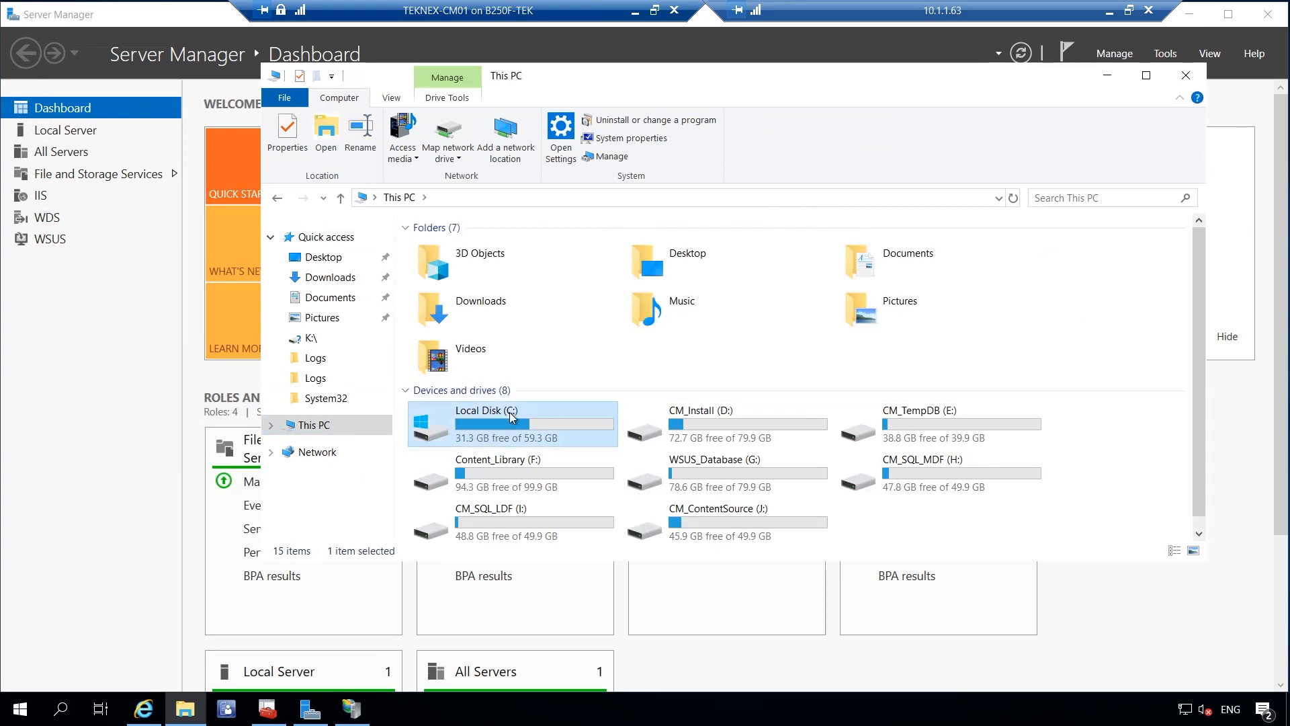
double_click(511, 417)
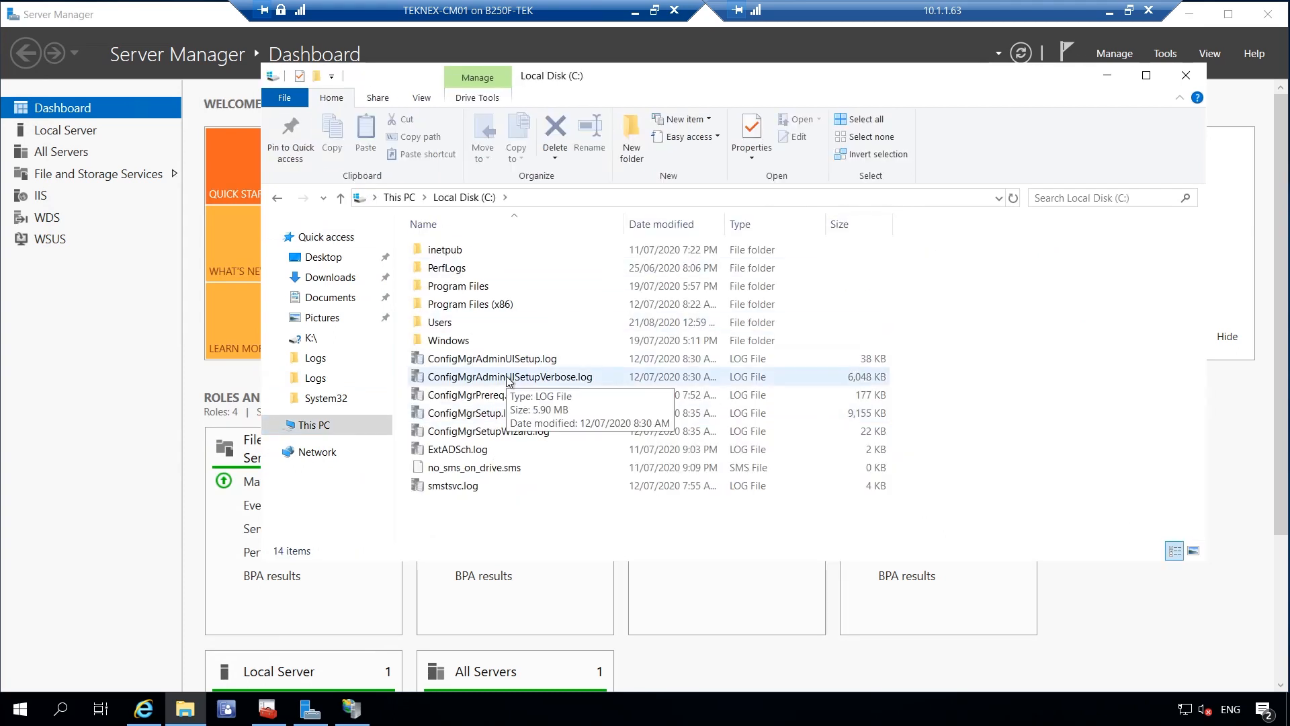
double_click(481, 287)
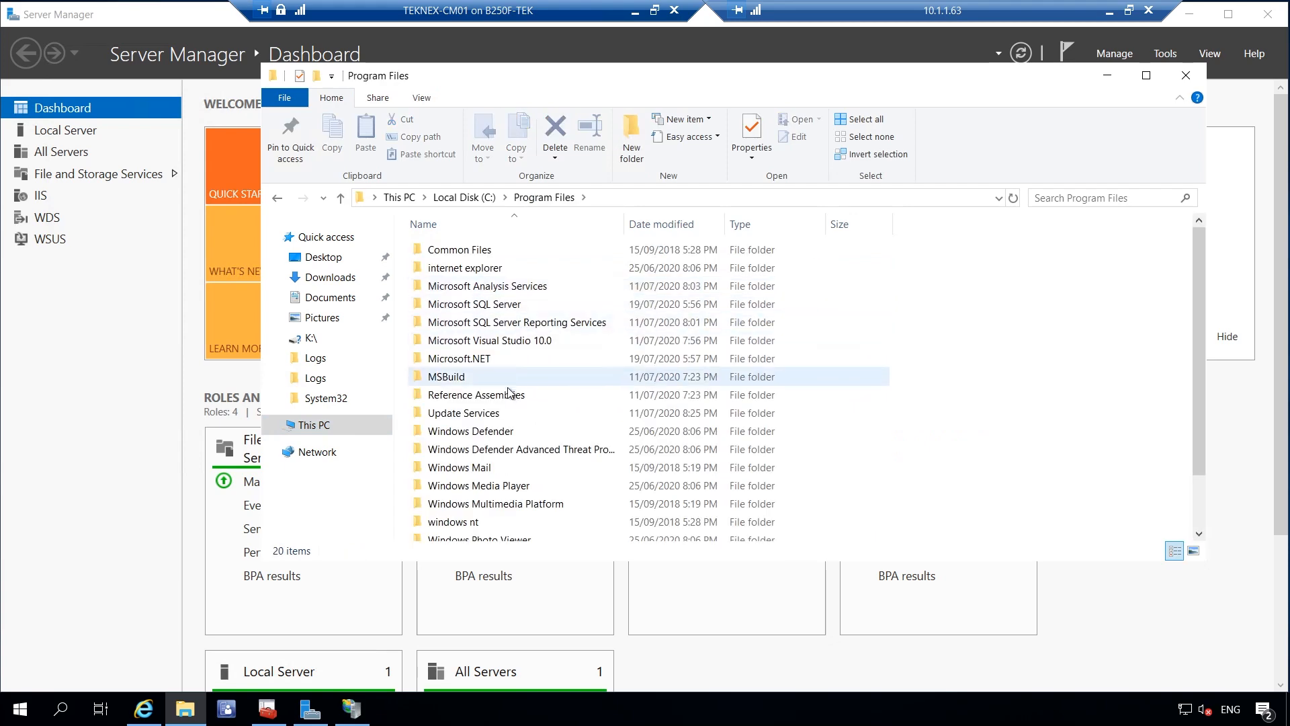
double_click(505, 414)
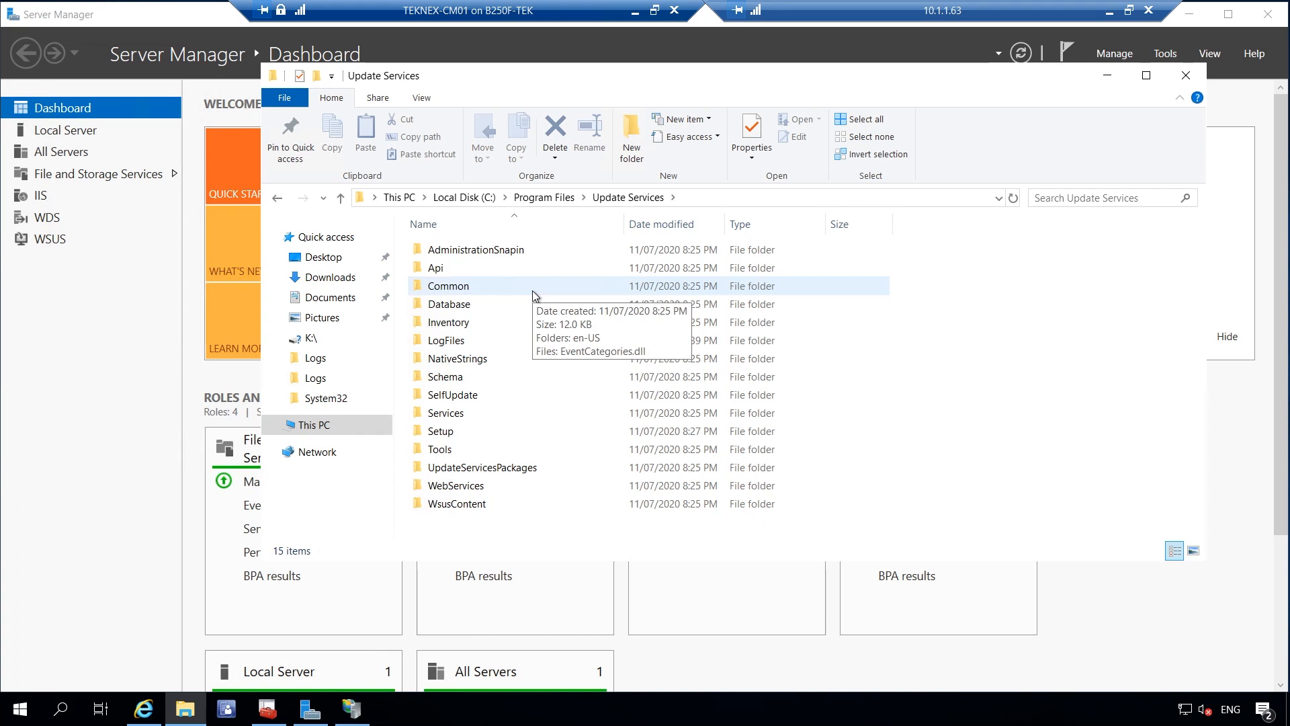
double_click(441, 449)
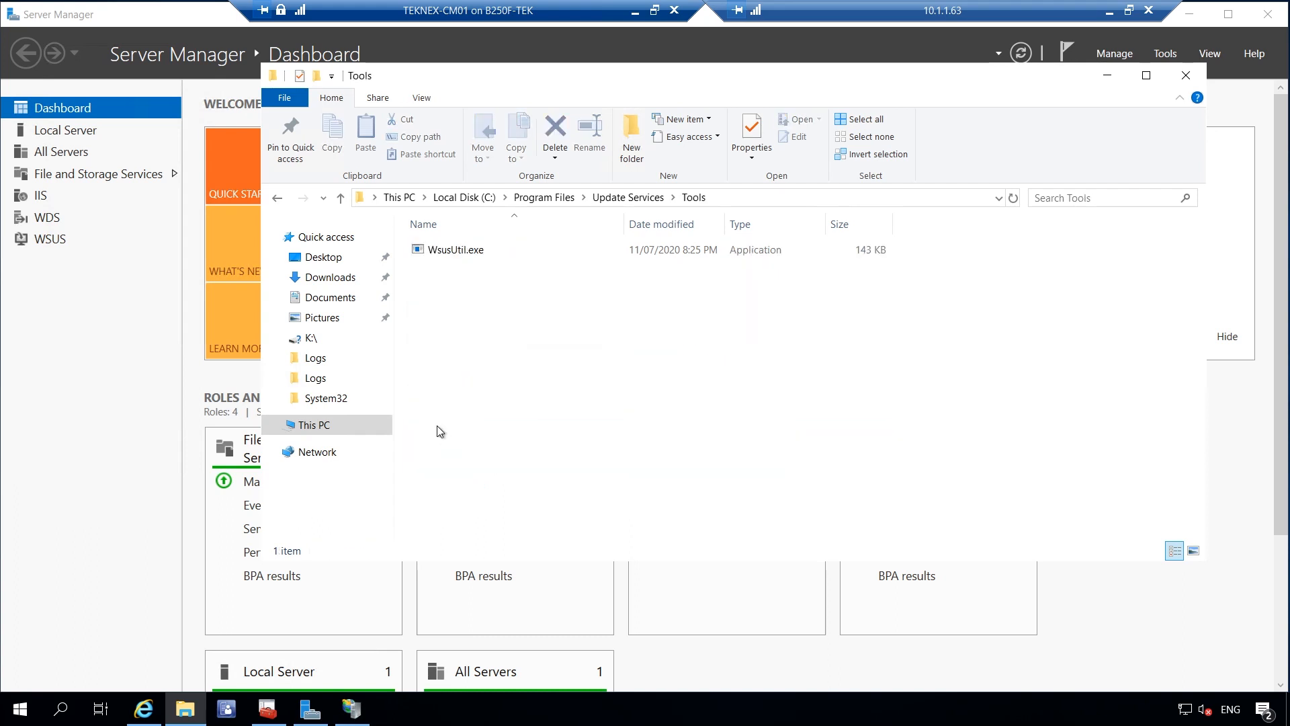
click(489, 251)
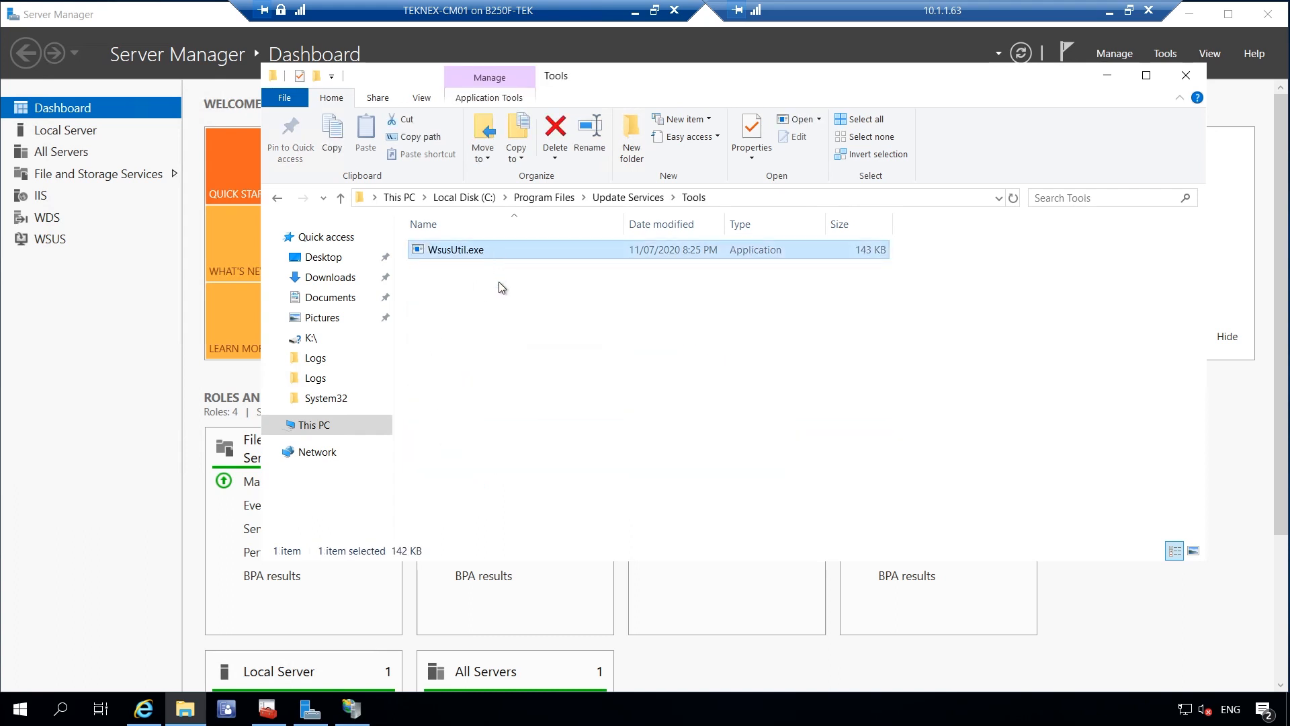
Start Windows PowerShell as administrator from the Tools folder
click(289, 99)
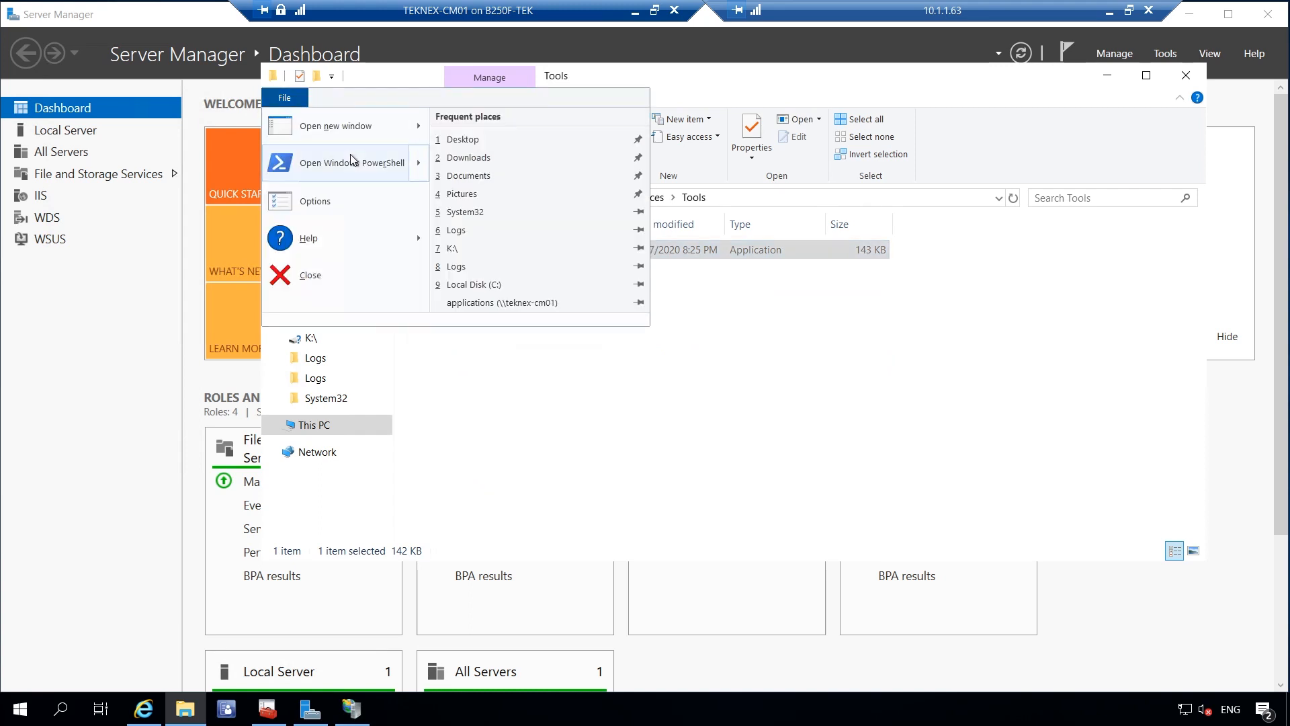
mouse_move(352, 157)
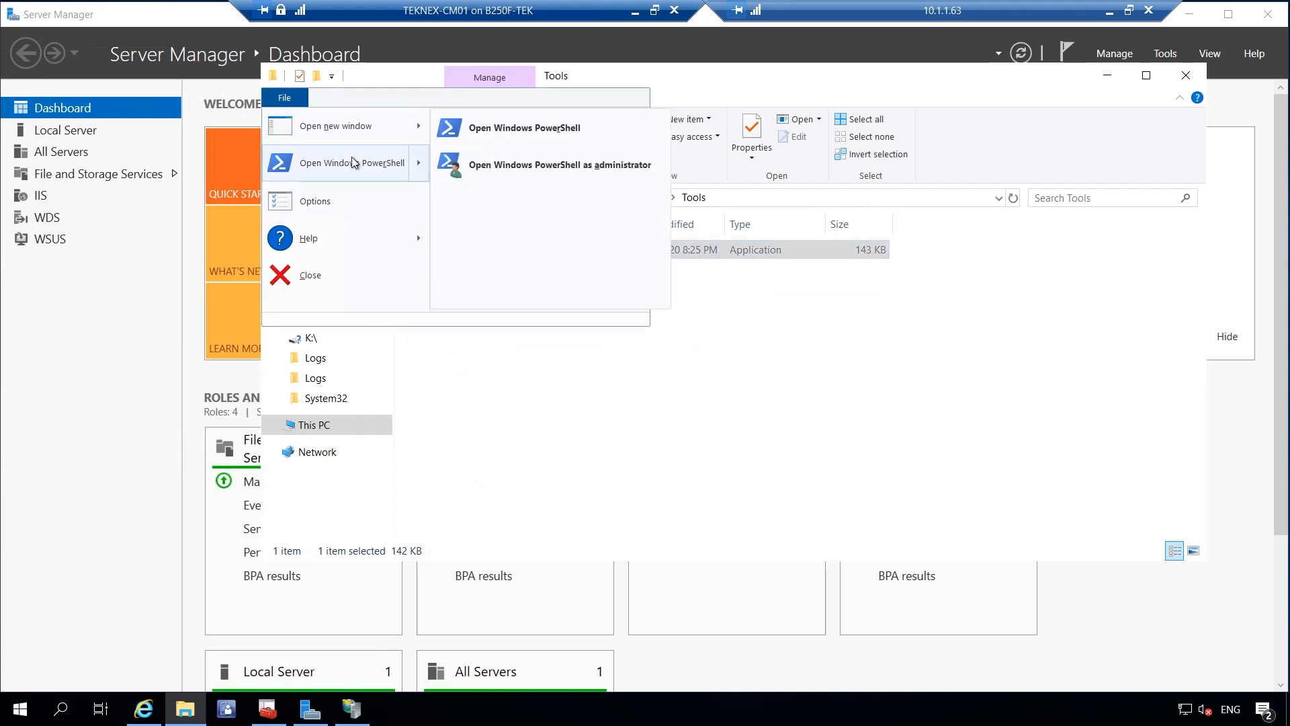
click(518, 168)
Approve the UAC prompt and run .\WsusUtil.exe /? to list its commands
click(594, 462)
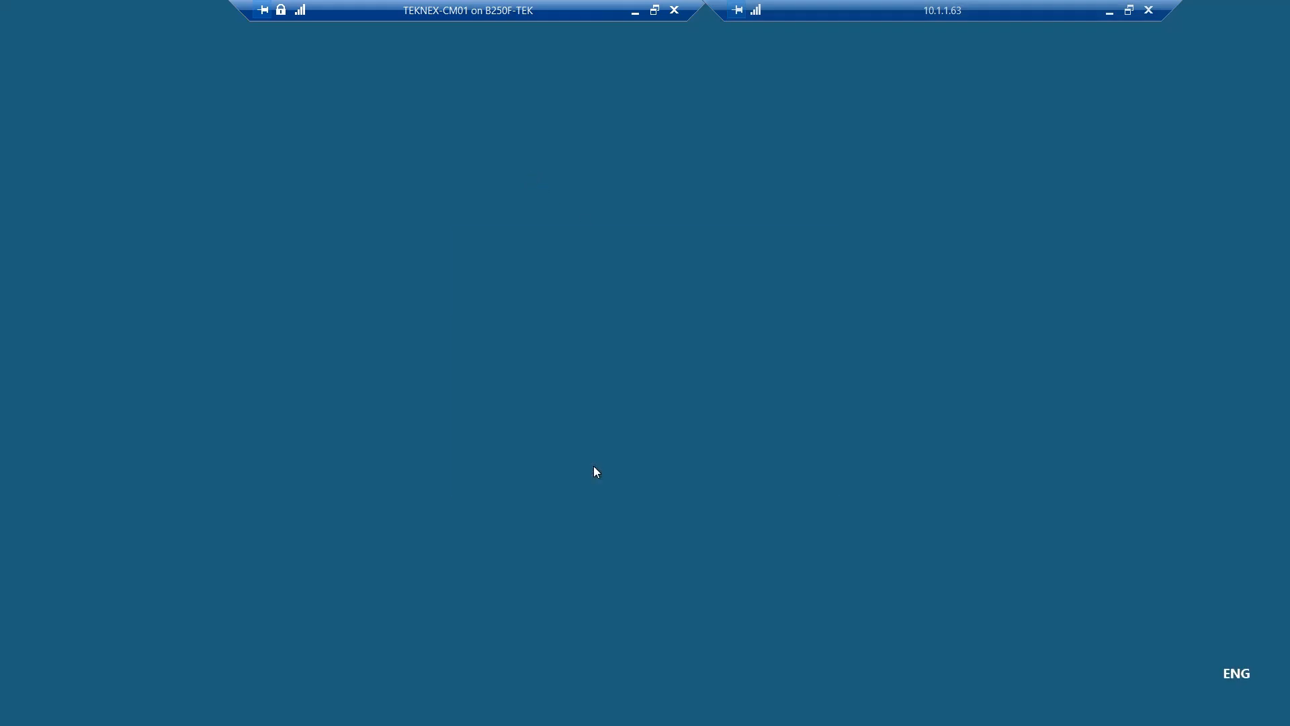
drag(558, 149, 702, 105)
click(589, 203)
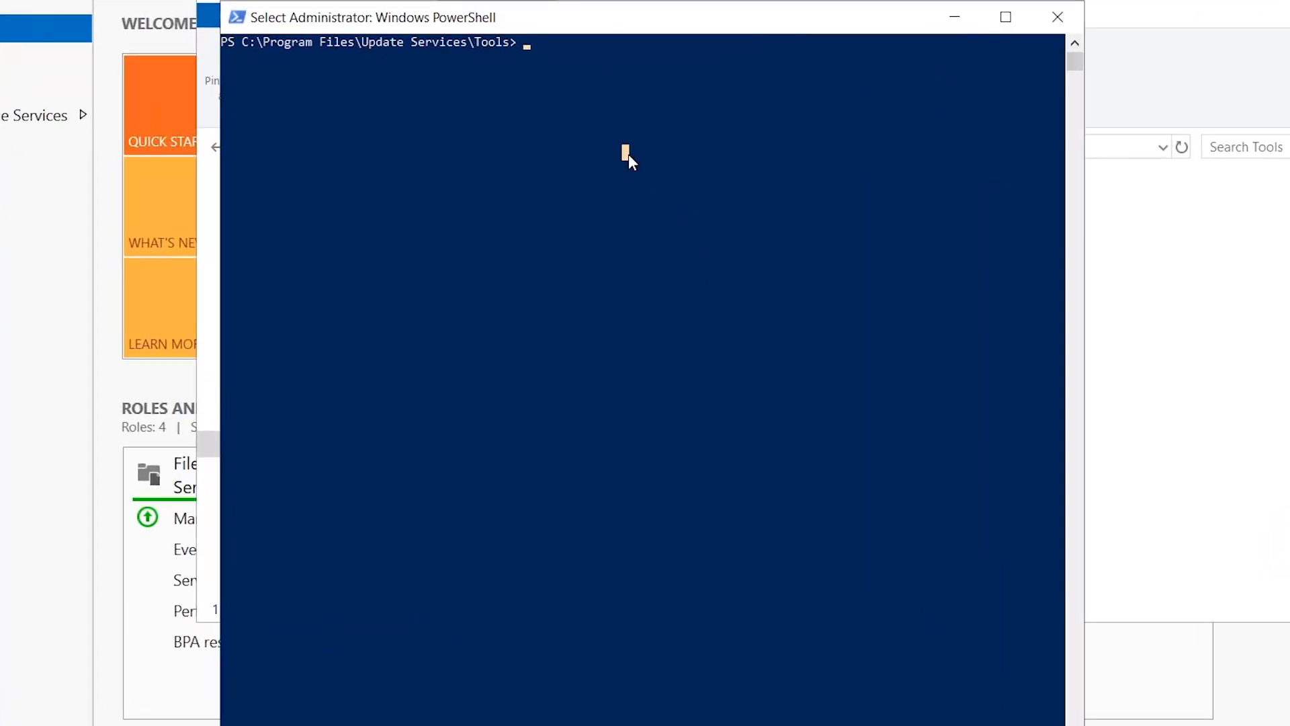
text(wsus)
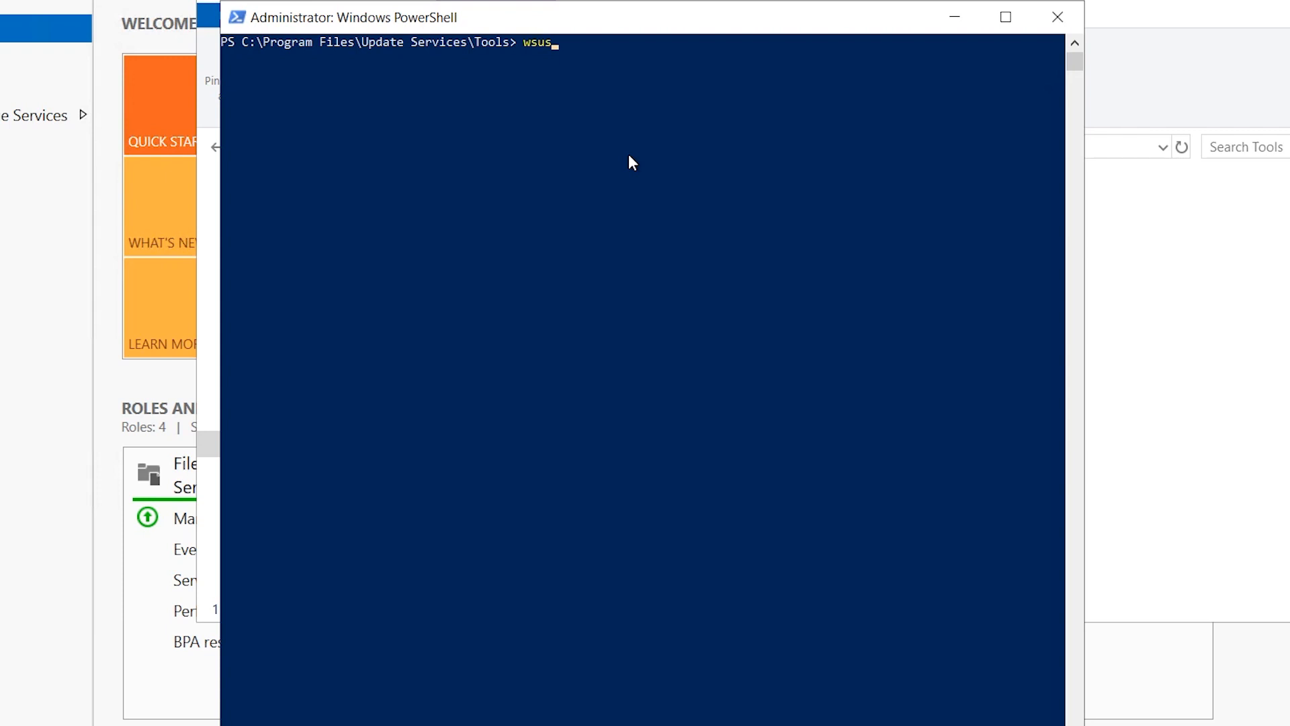
key(Tab)
text(/?)
key(Return)
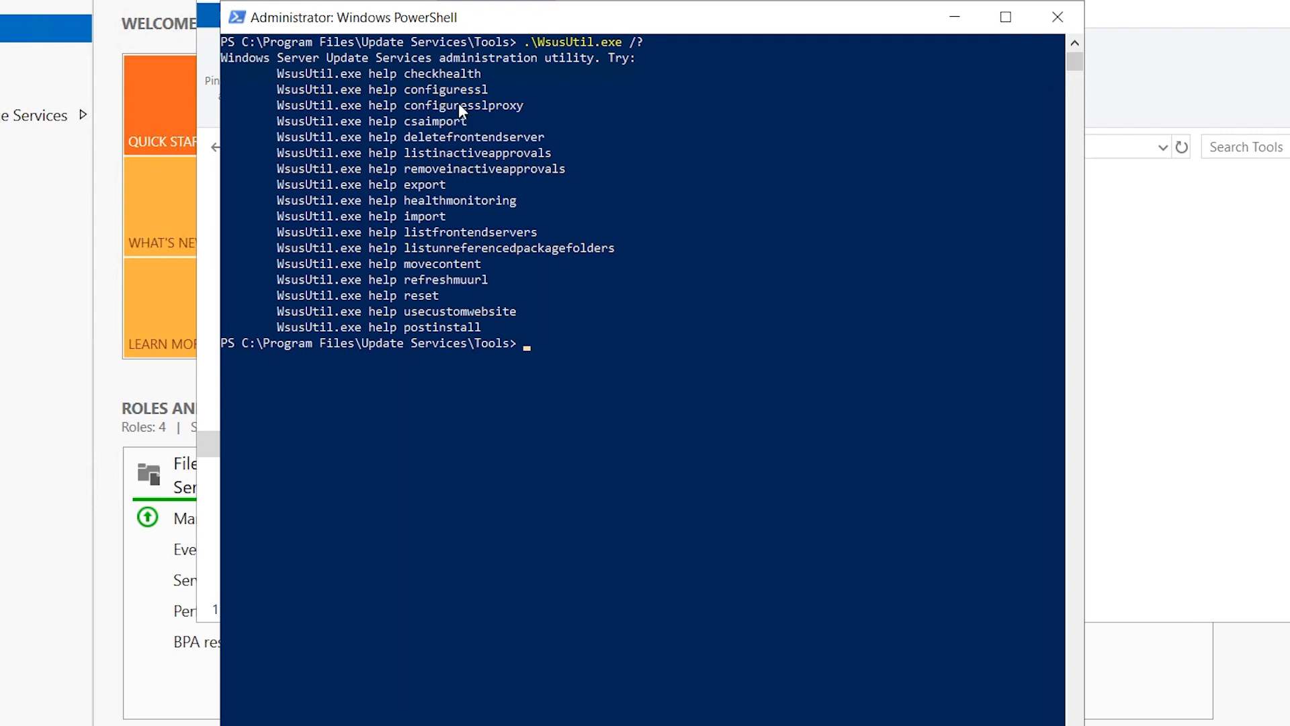
Run .\WsusUtil.exe help configuressl to show the configuressl details
drag(489, 88, 329, 100)
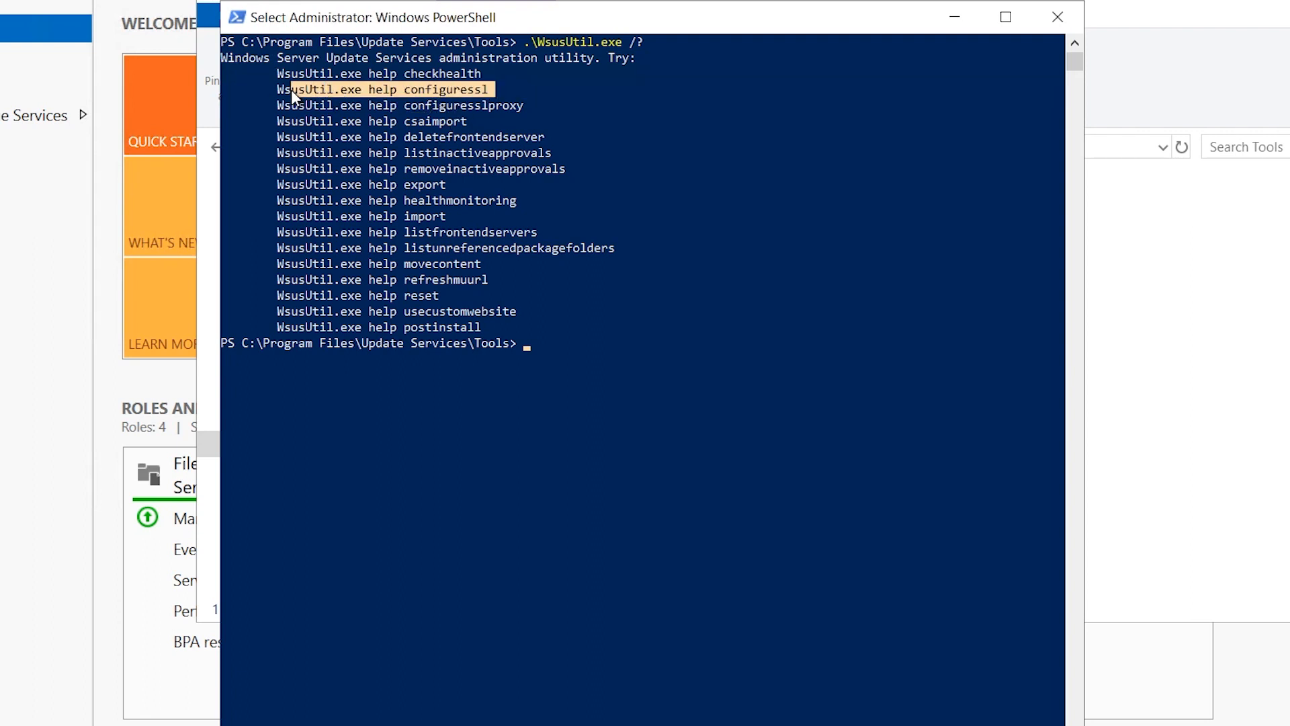
right_click(292, 90)
right_click(539, 348)
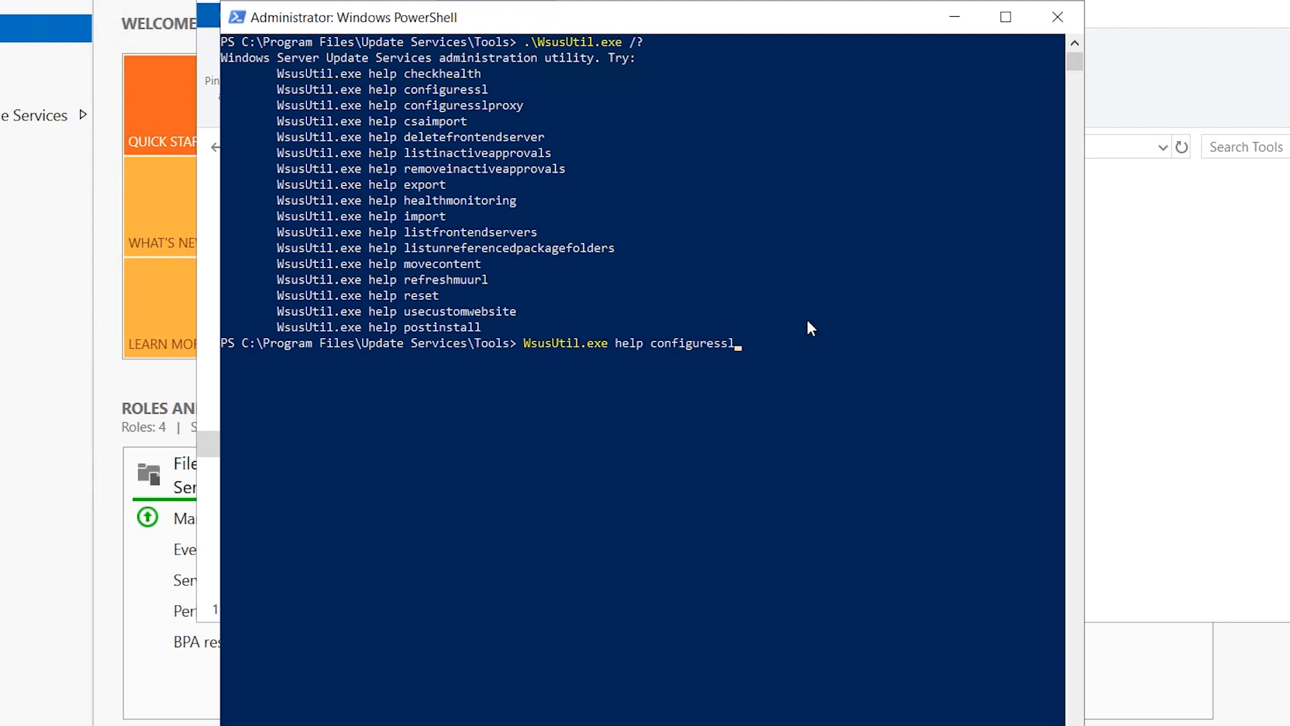
key(Return)
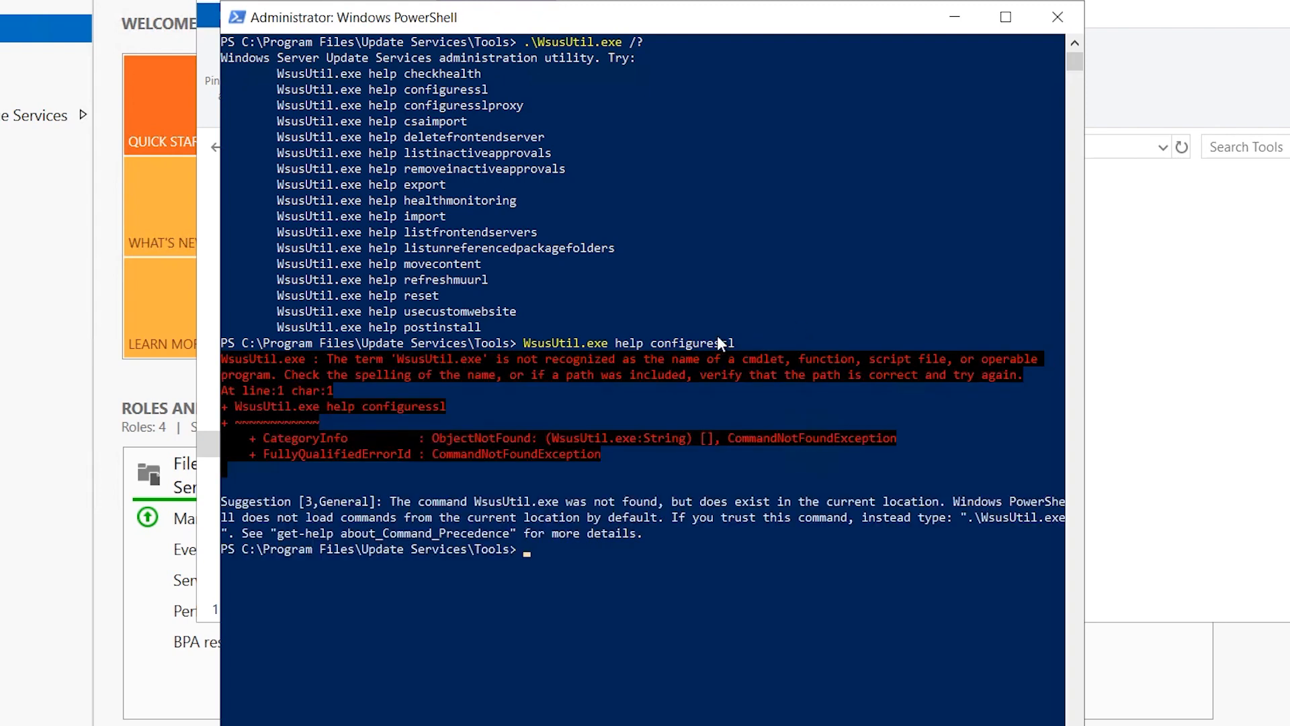
text(ws)
key(Tab)
text(help configures)
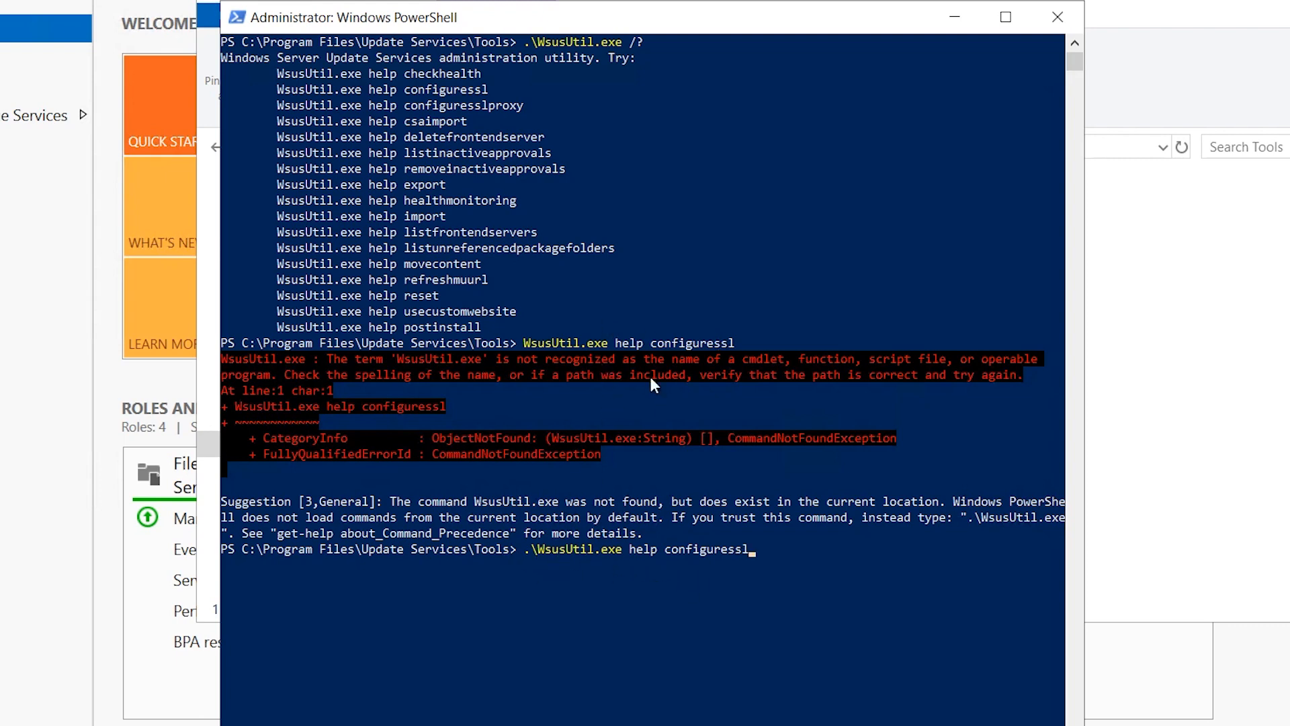
key(Return)
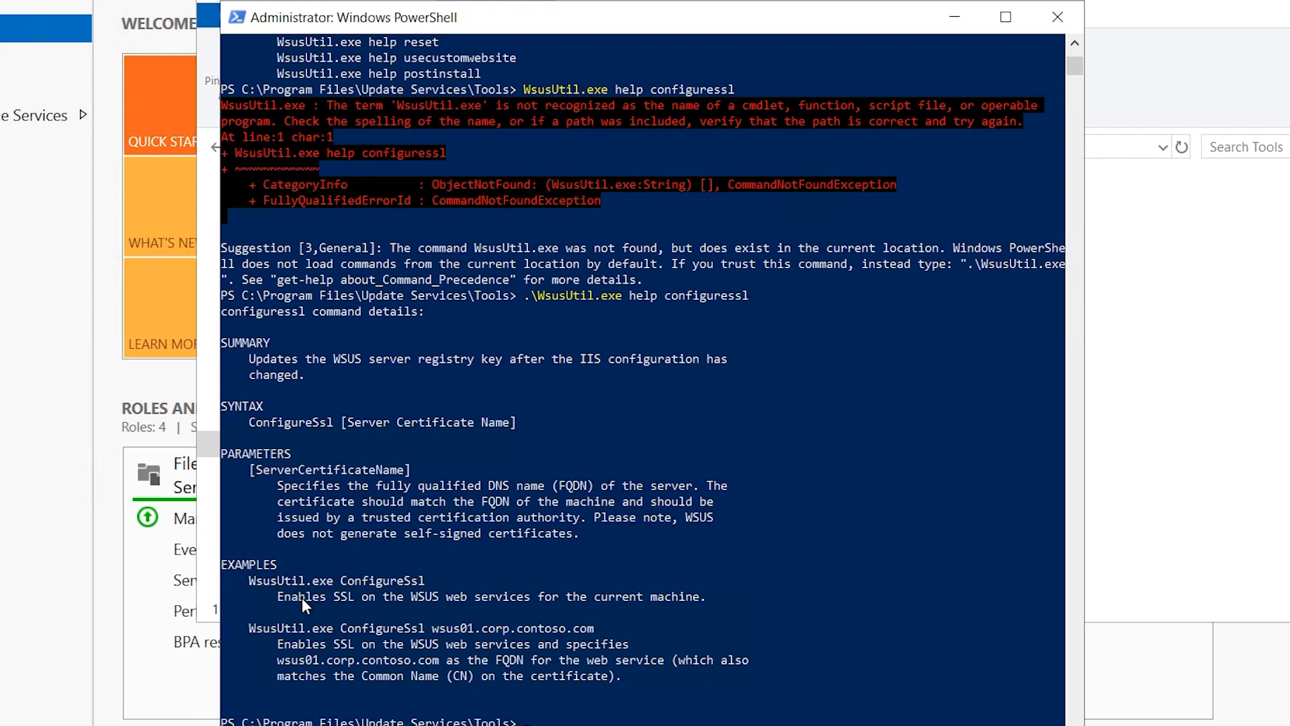
Review the configuressl description and ConfigureSsl examples, including the one with a server name
drag(319, 595, 377, 594)
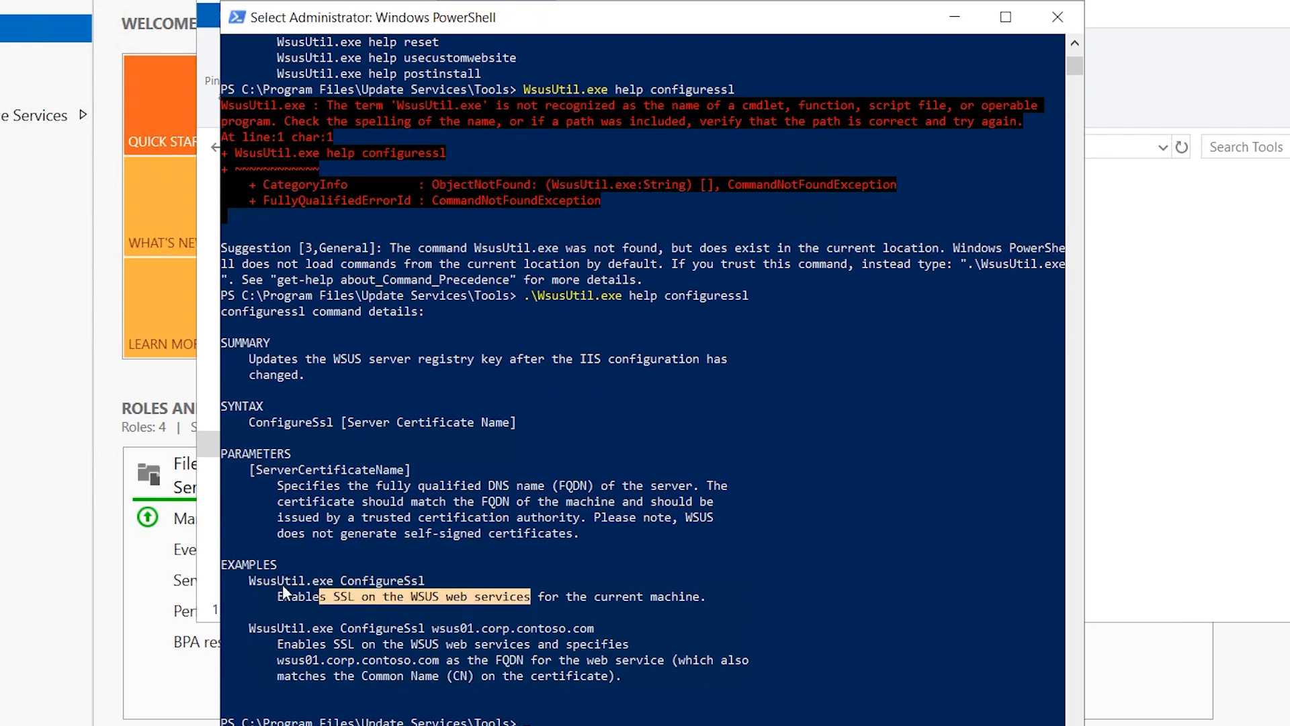
drag(256, 581, 299, 582)
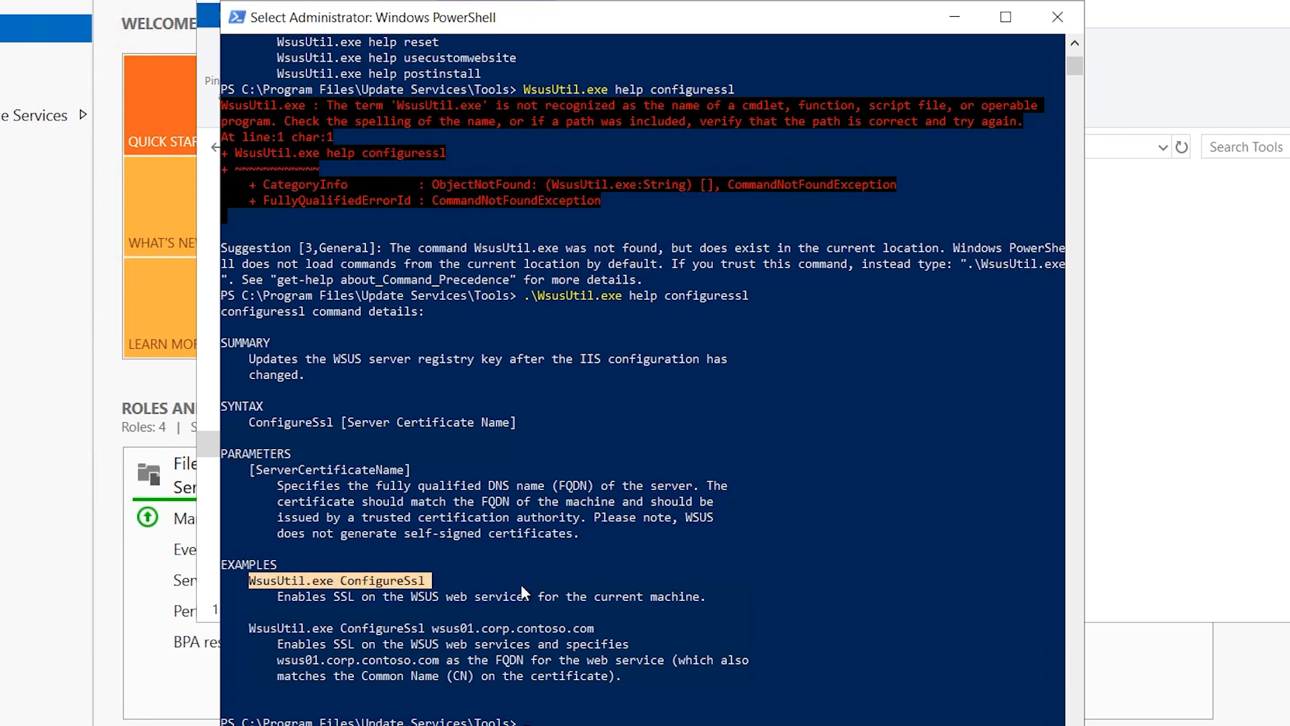
drag(601, 596, 677, 591)
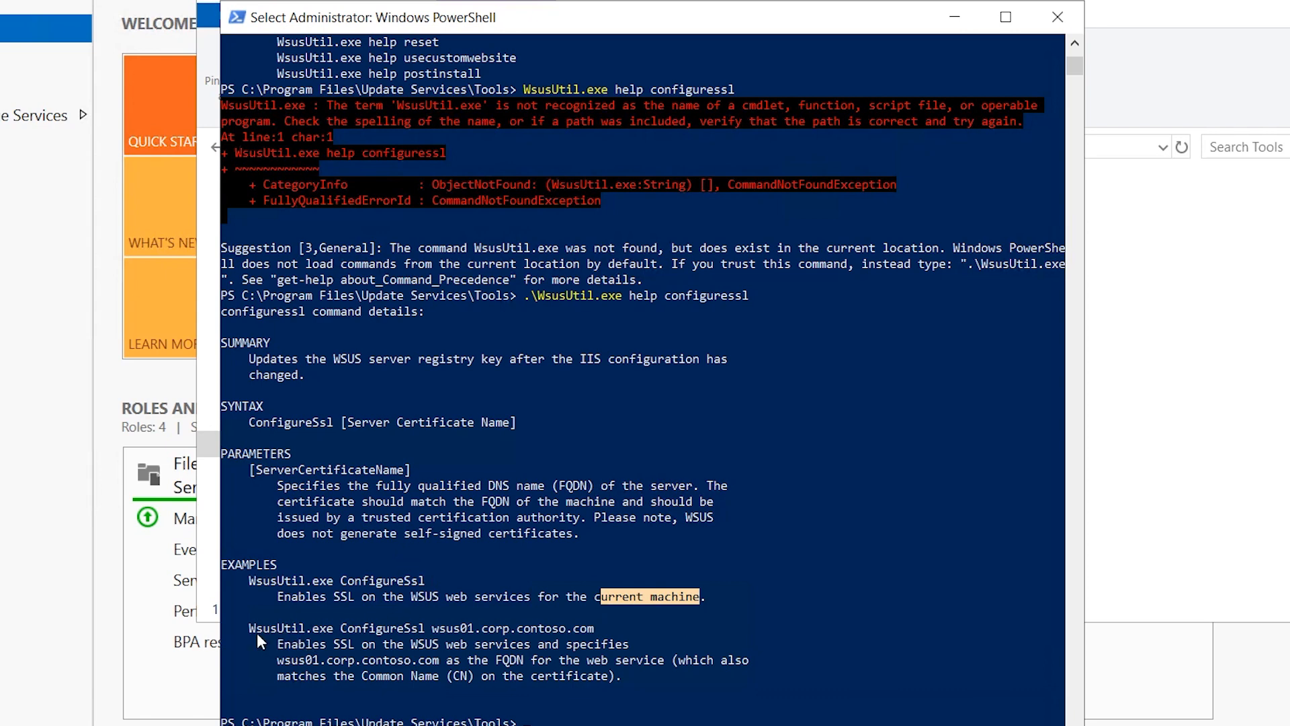
drag(249, 627, 503, 627)
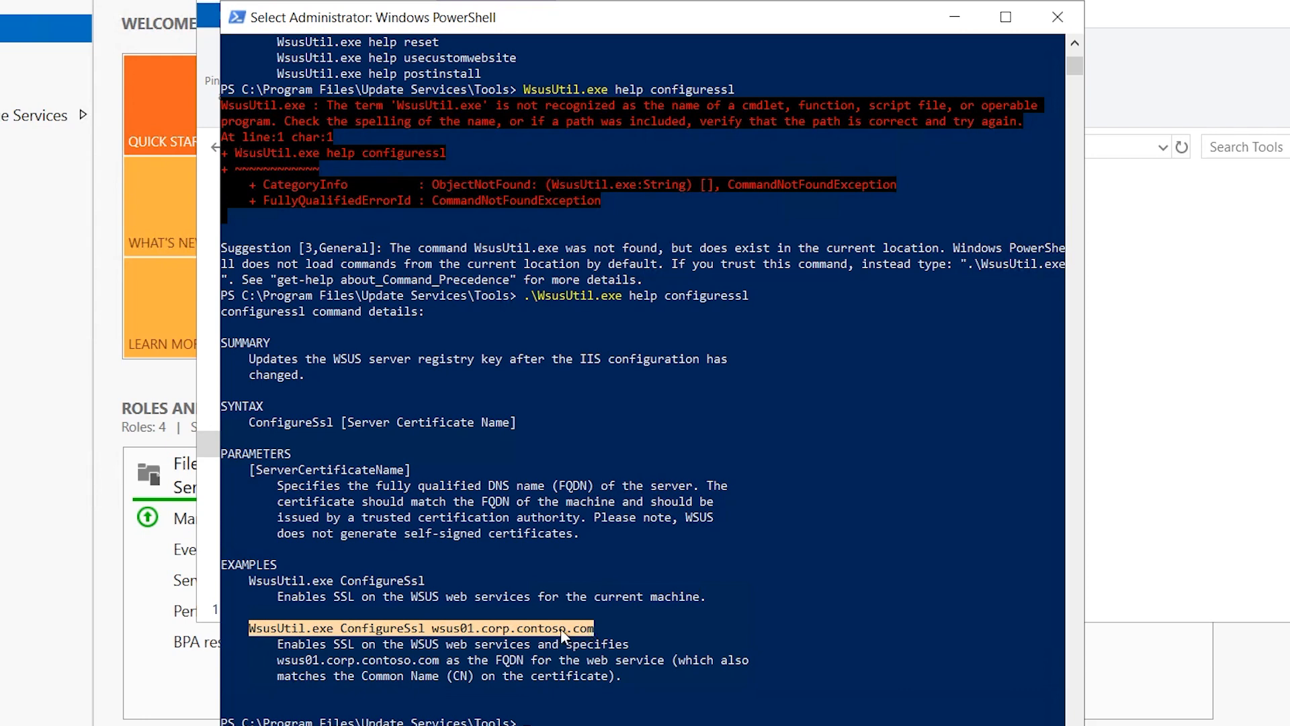
click(321, 628)
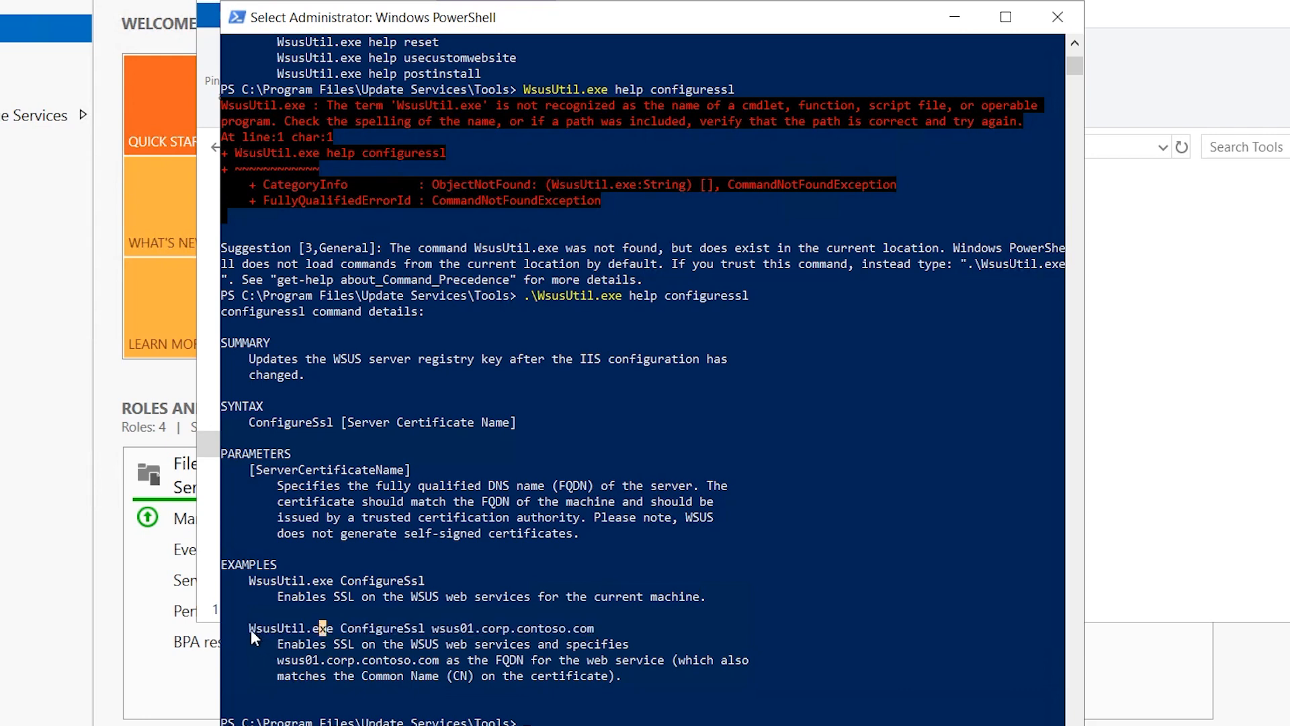
drag(371, 630, 433, 631)
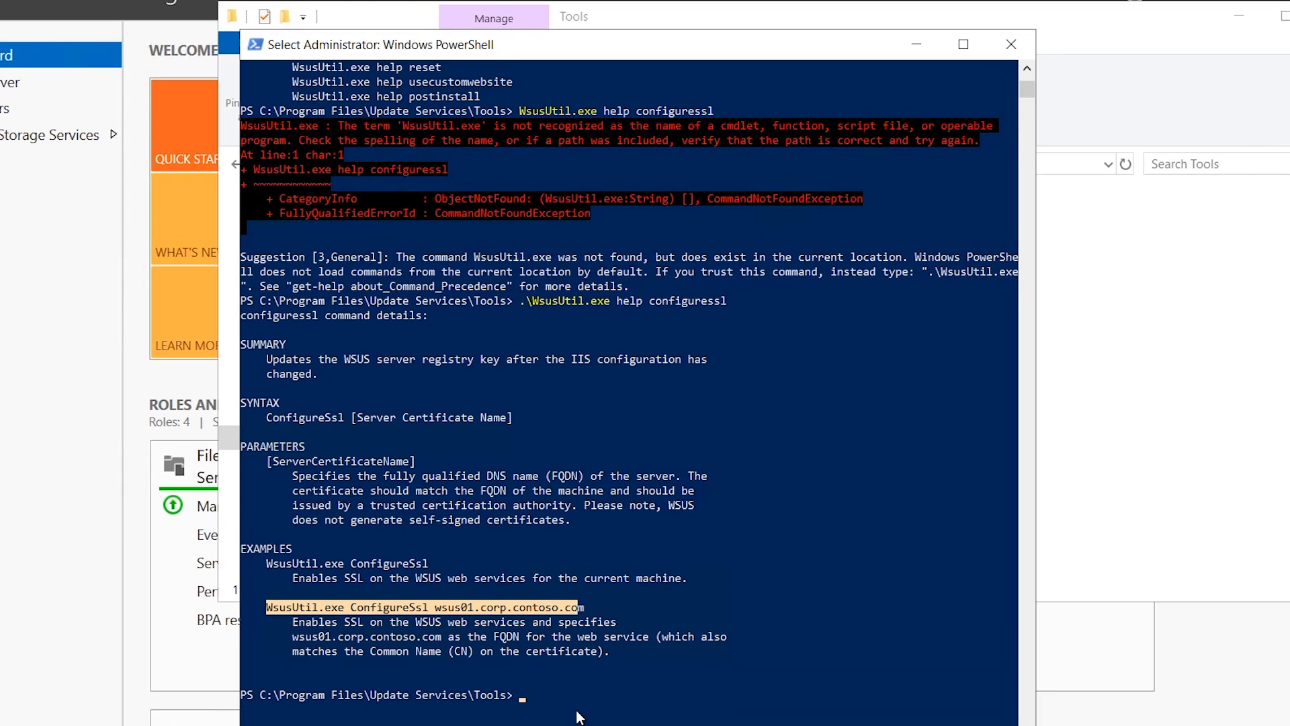
click(557, 647)
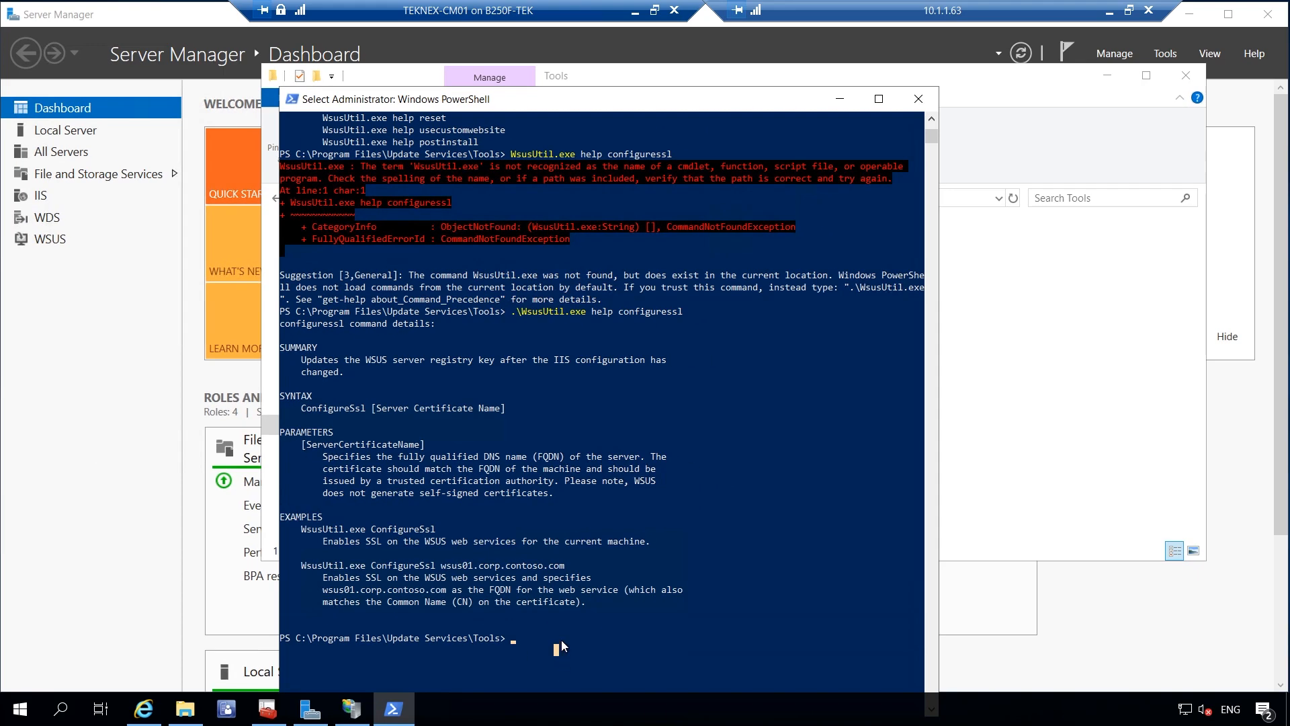
scroll(619, 575, down, 1)
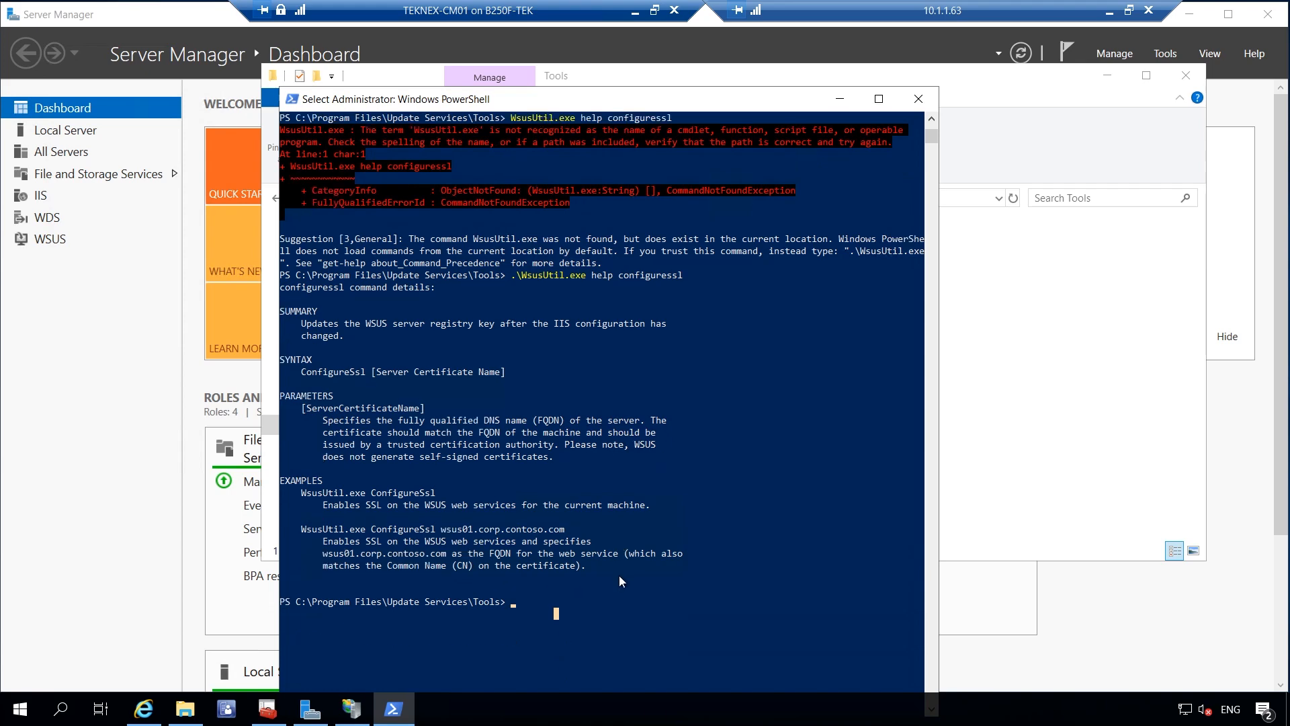
text(wsus)
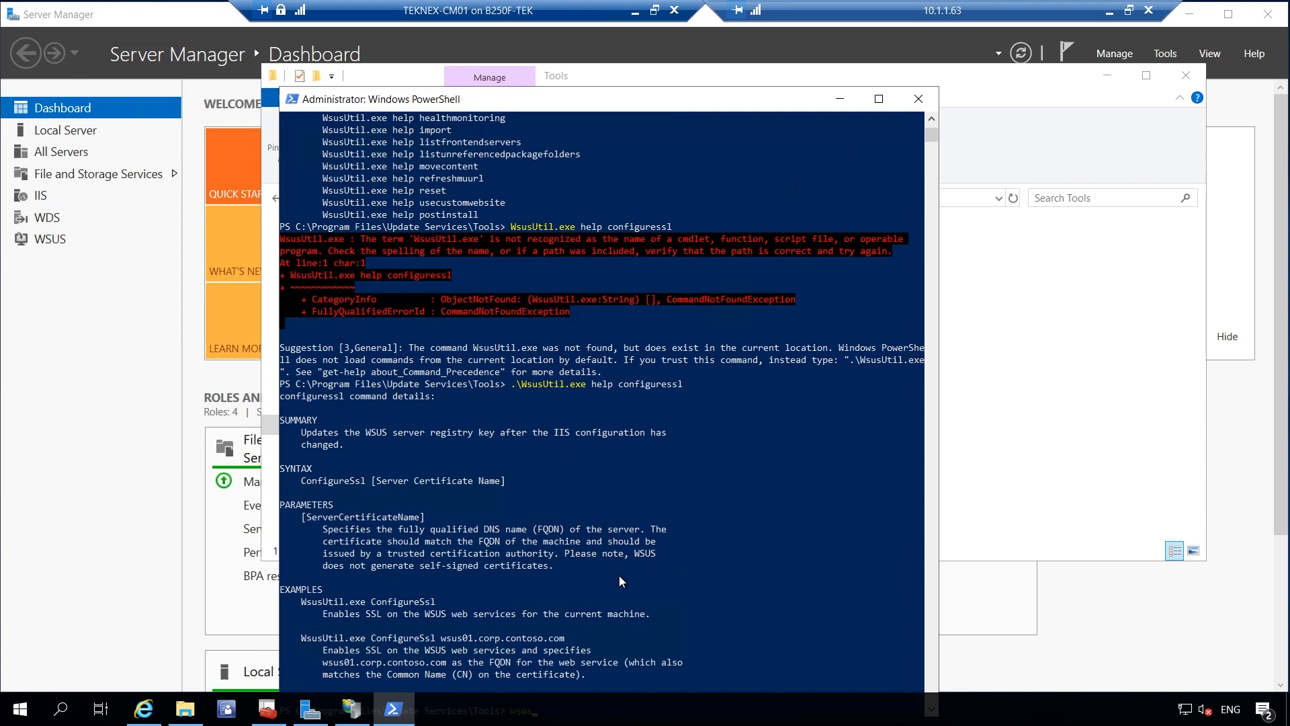
scroll(619, 575, down, 3)
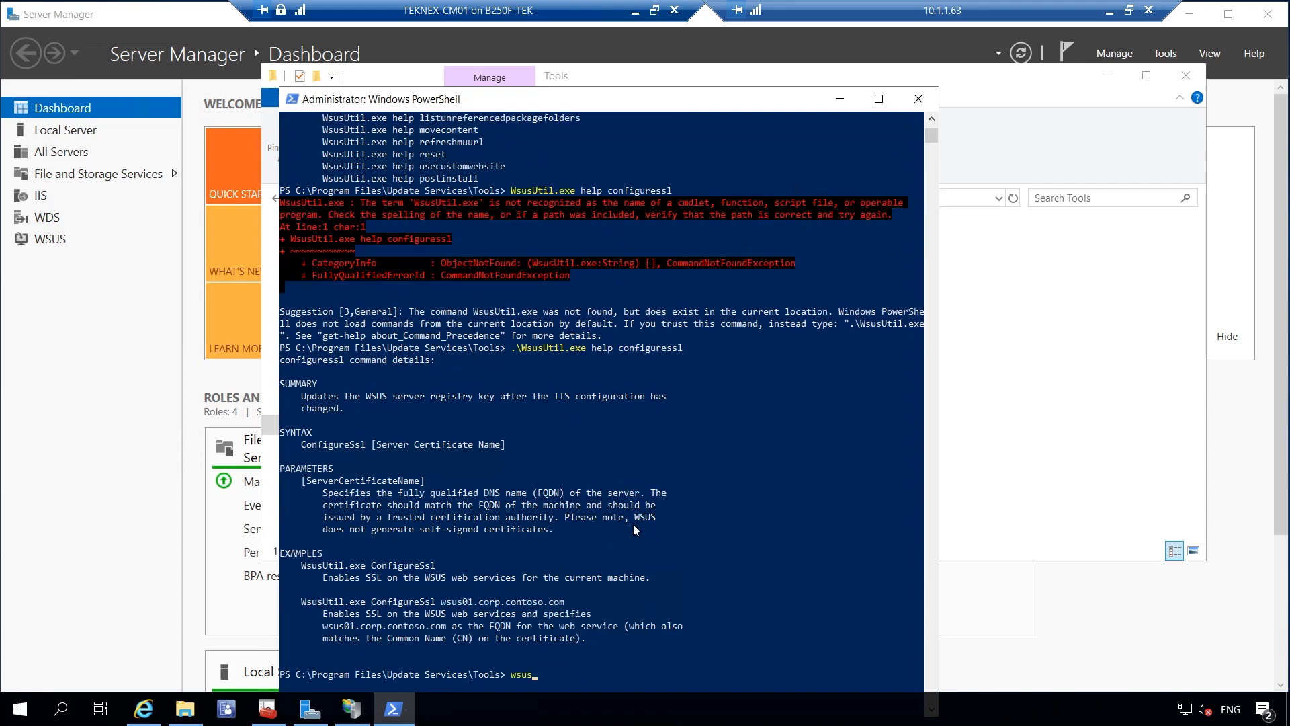
key(BackSpace)
key(BackSpace)
key(BackSpace)
key(BackSpace)
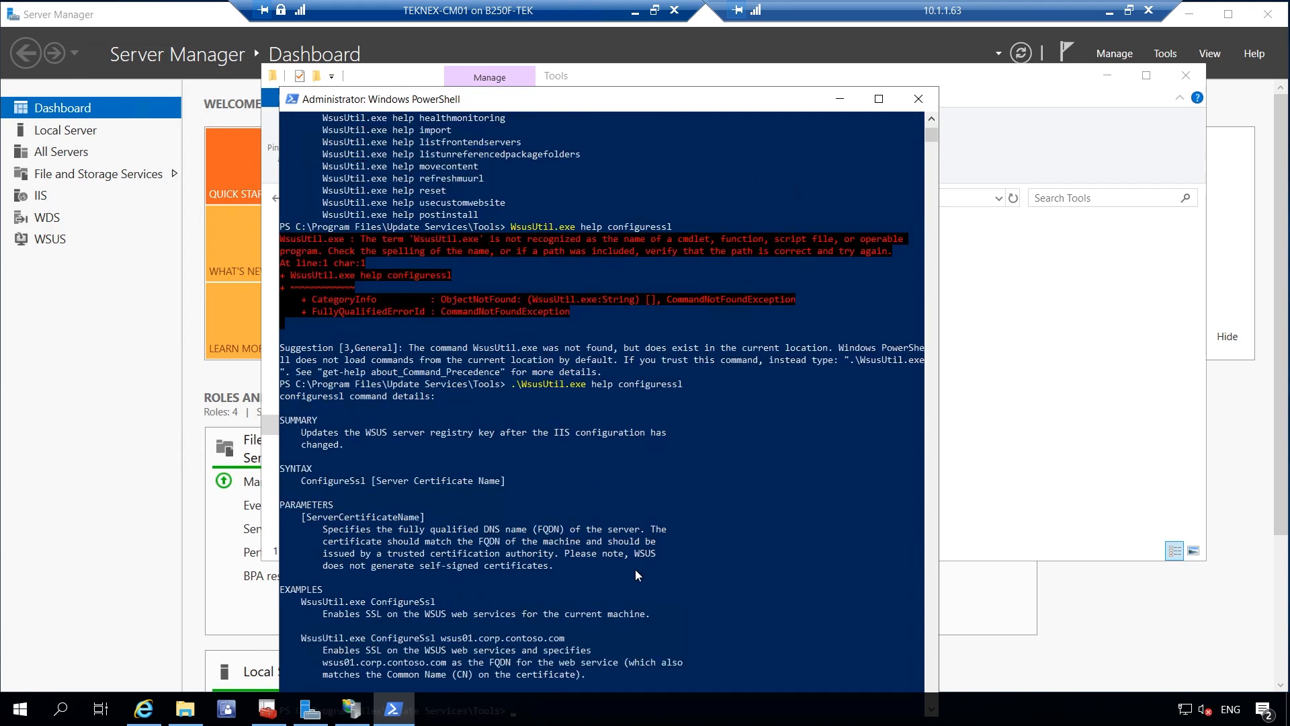
Clear the console and run .\WsusUtil.exe configuressl teknex-cm01.teknex.local
text(cls)
key(Return)
key(Return)
key(Return)
key(Return)
key(Return)
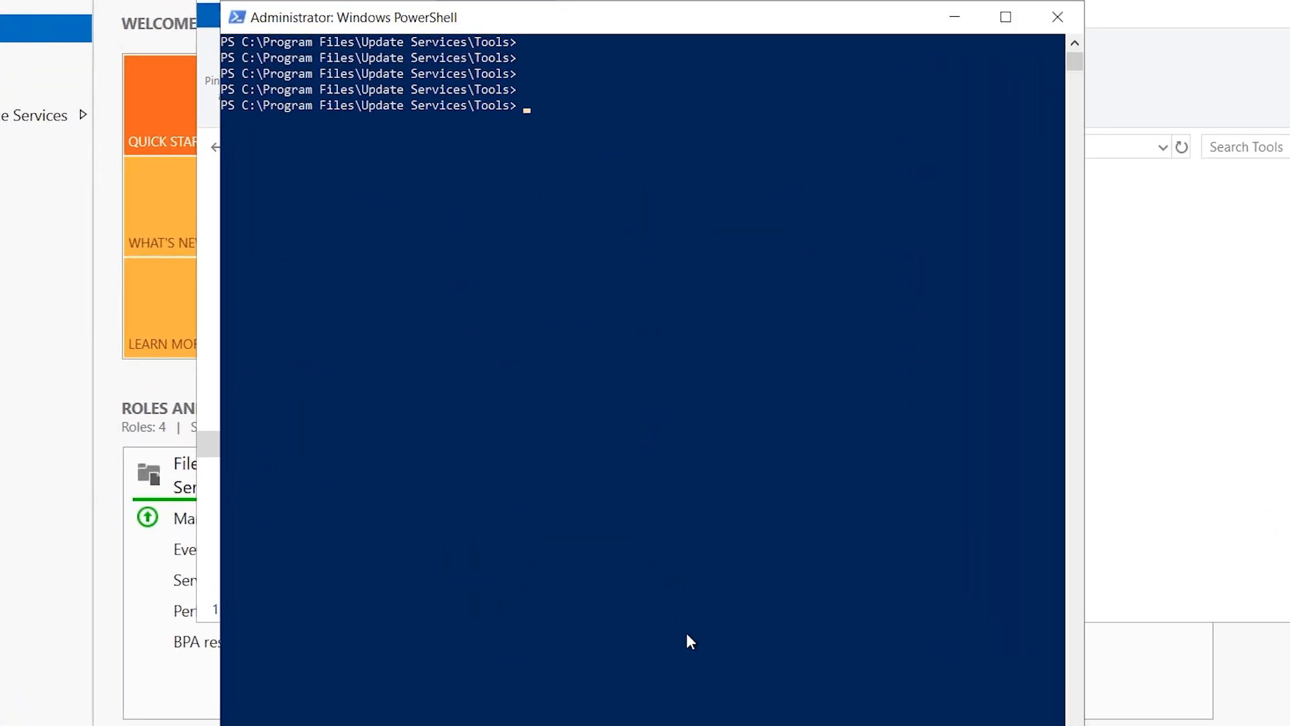
text(wsus)
key(Tab)
text(configures)
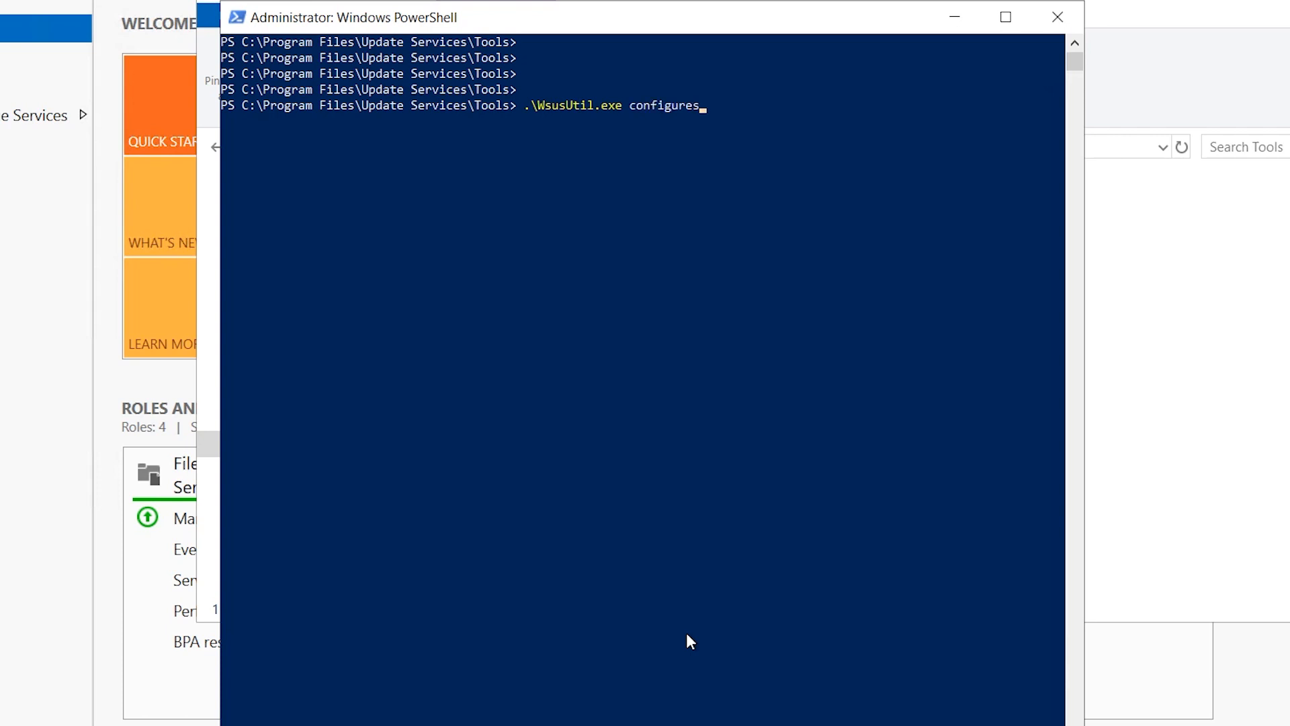
text(sl teknex-cm01.teknex.local)
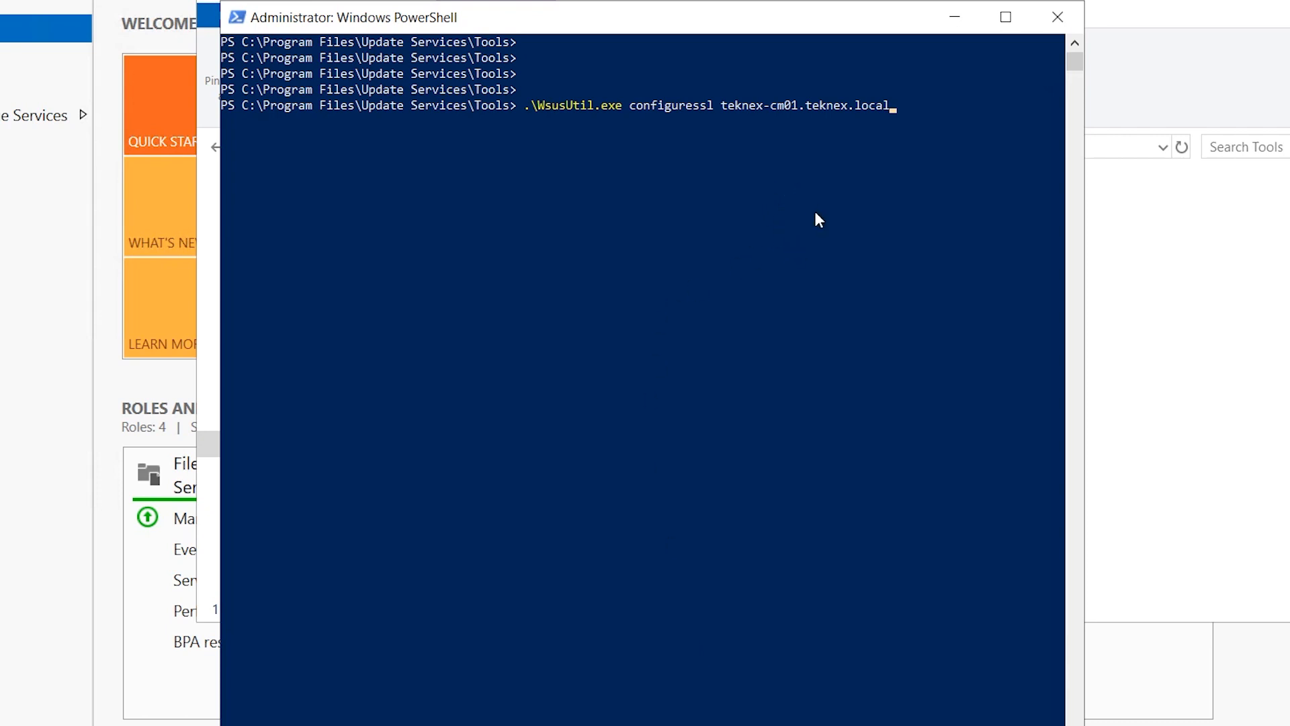
key(Return)
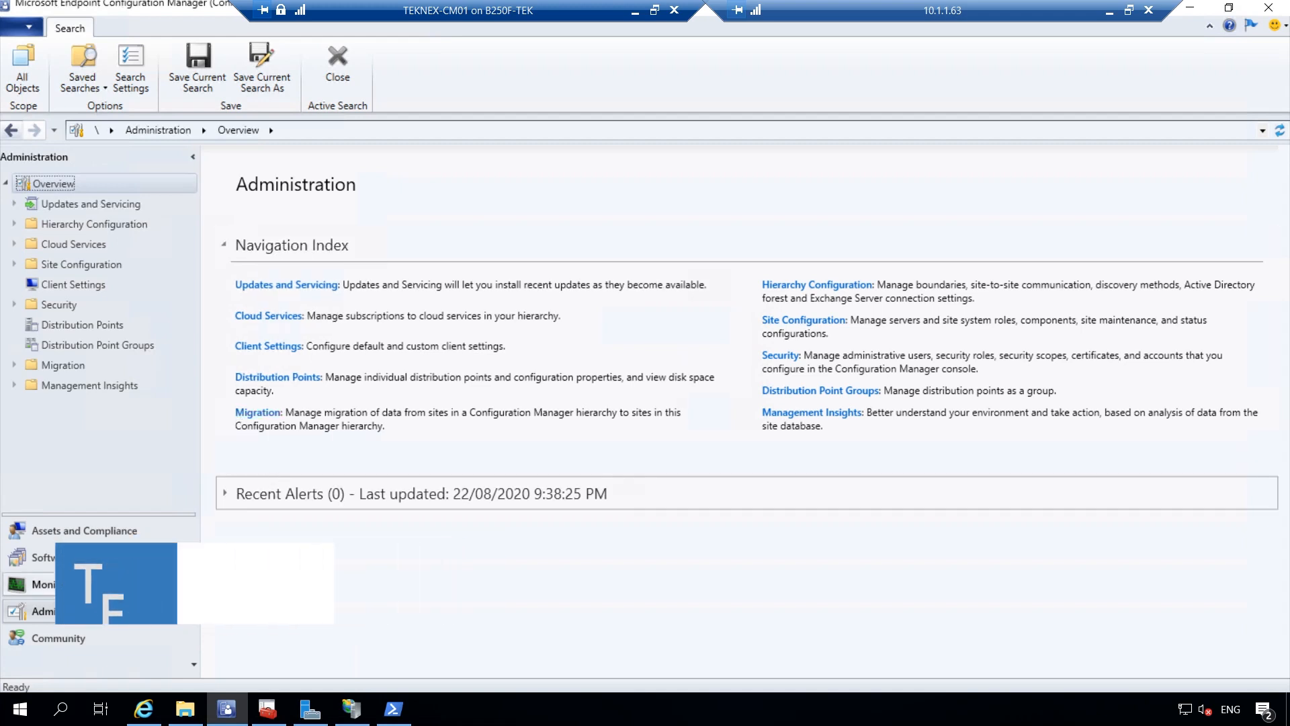
Open the properties of the TEKNEX HEAD OFFICE (TK3) site under Administration > Sites
click(91, 607)
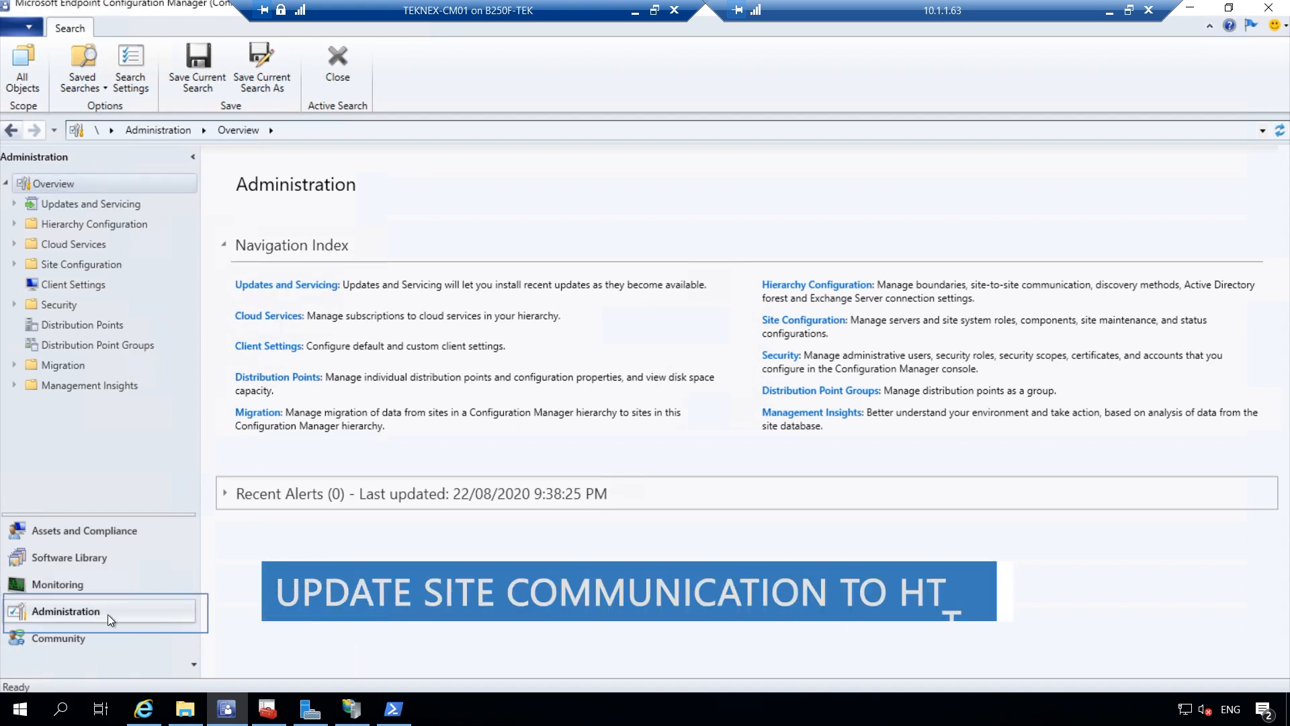
click(14, 264)
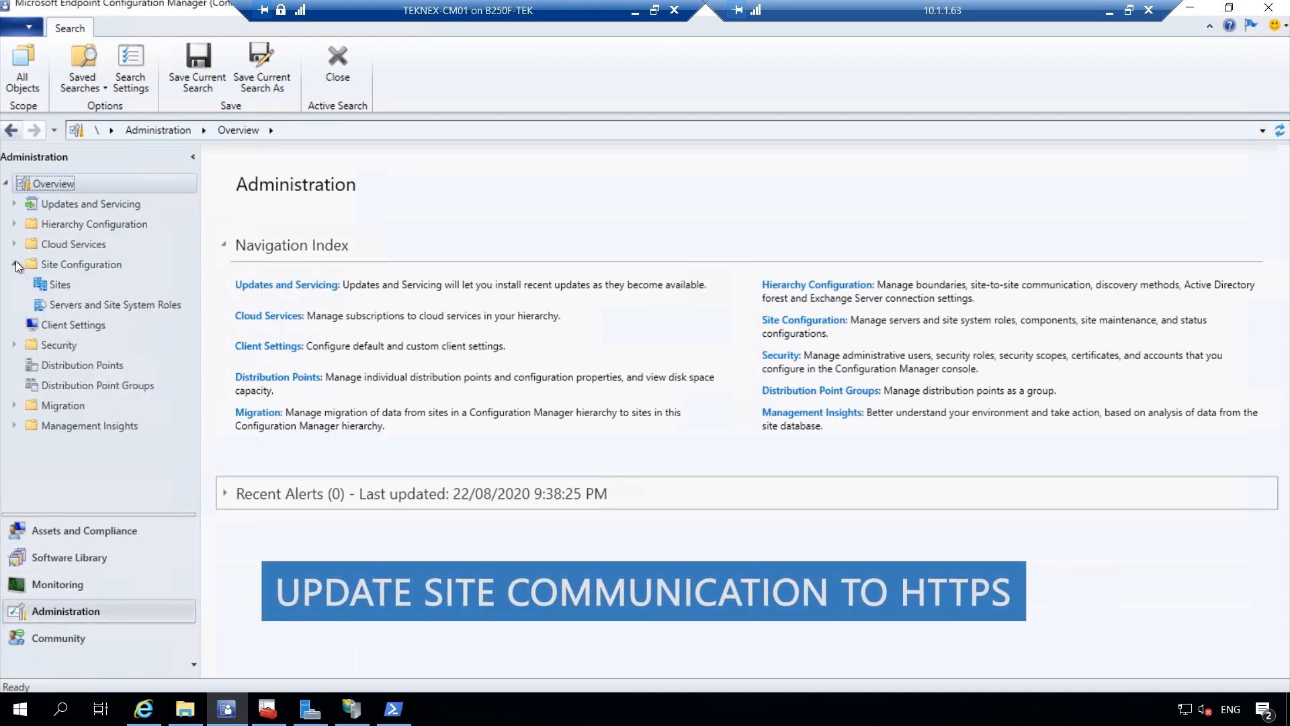
click(59, 285)
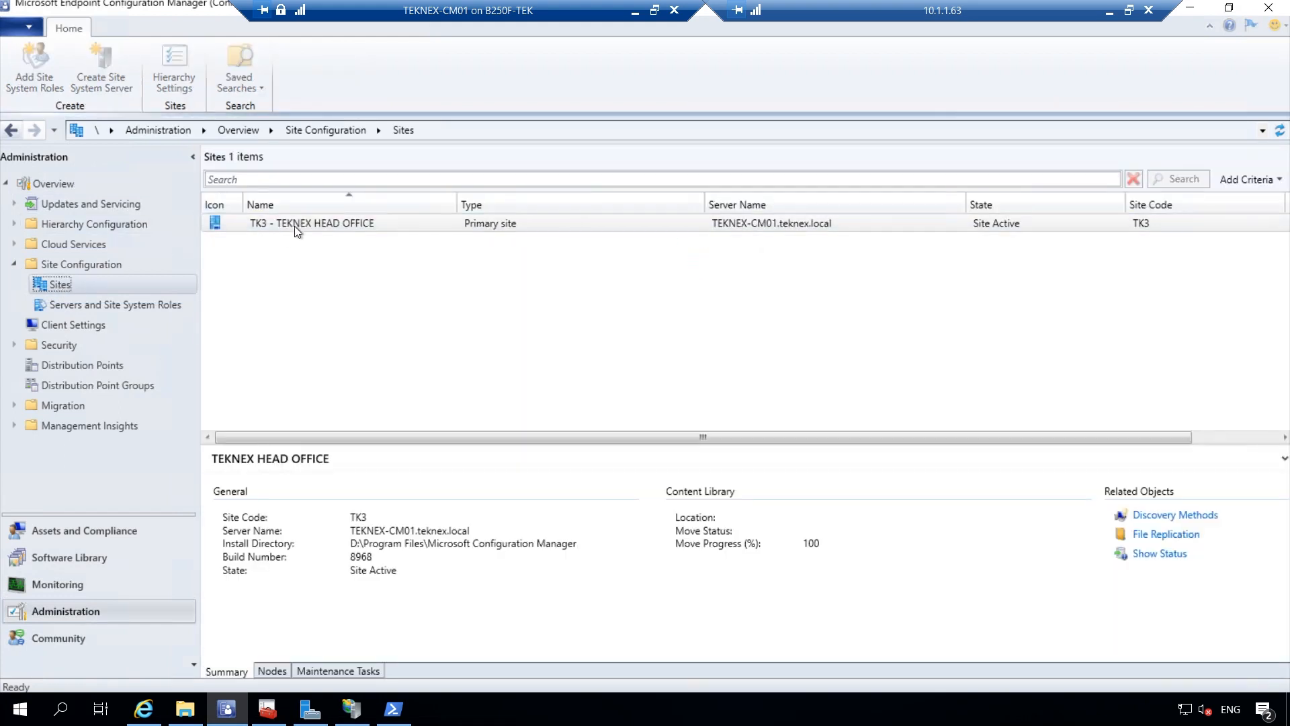
click(342, 223)
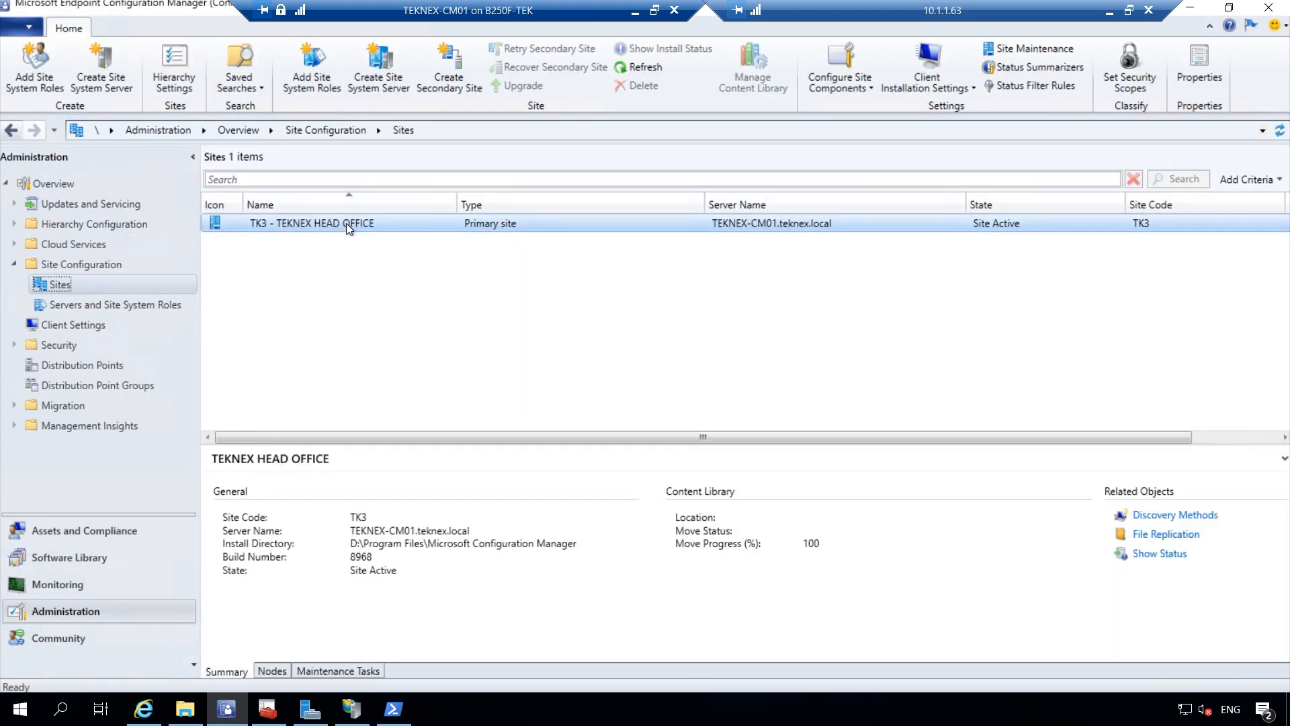
right_click(346, 223)
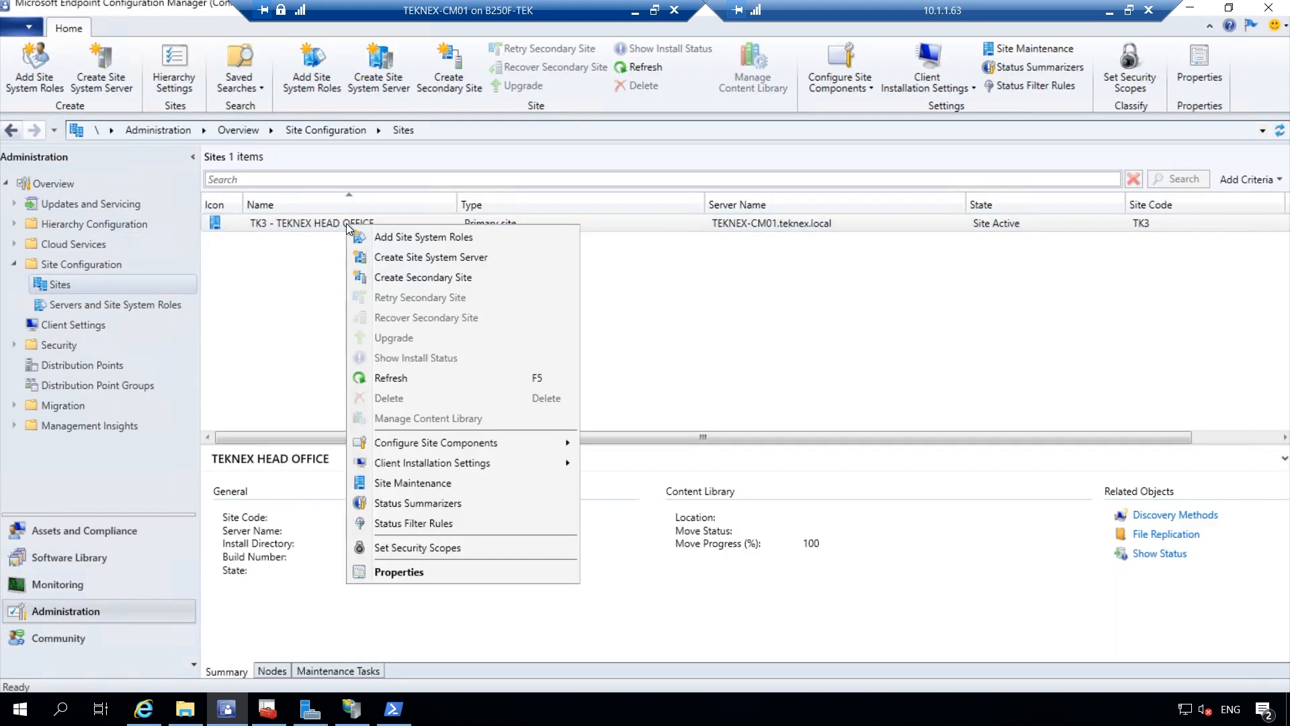
click(422, 574)
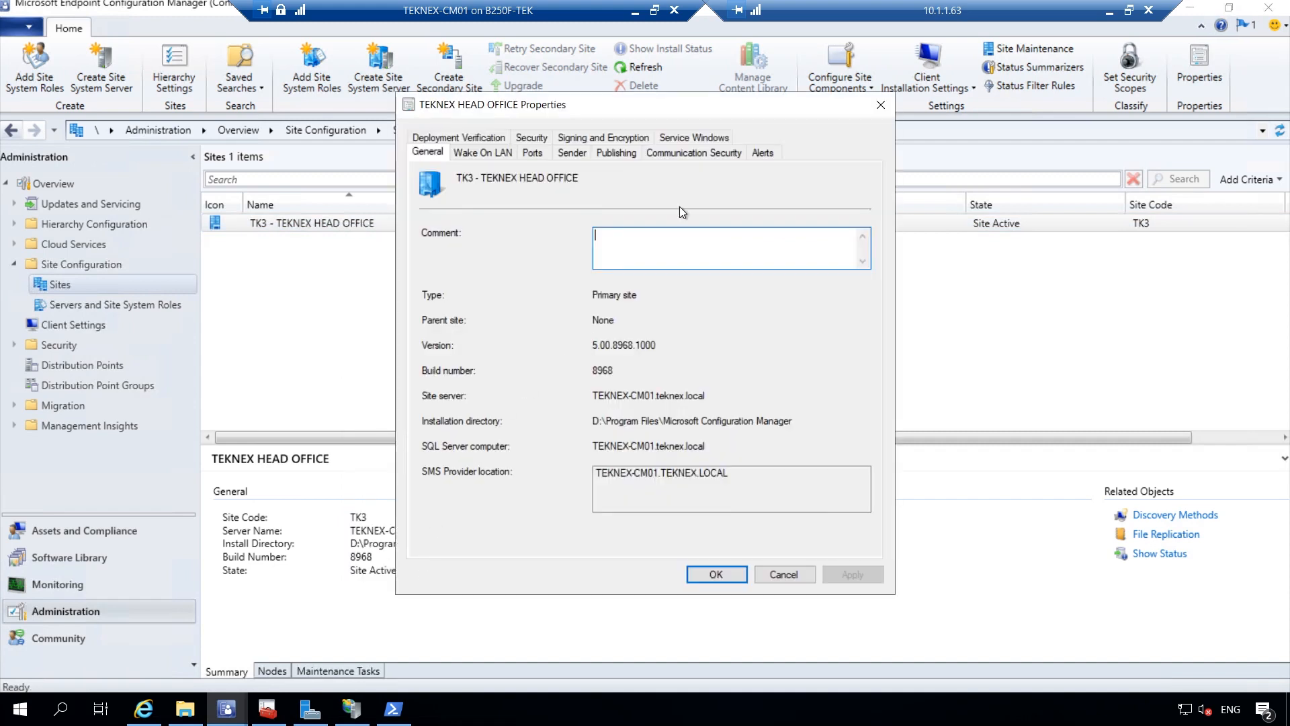
On Communication Security, enable 'Use PKI client certificate when available' and save
click(693, 159)
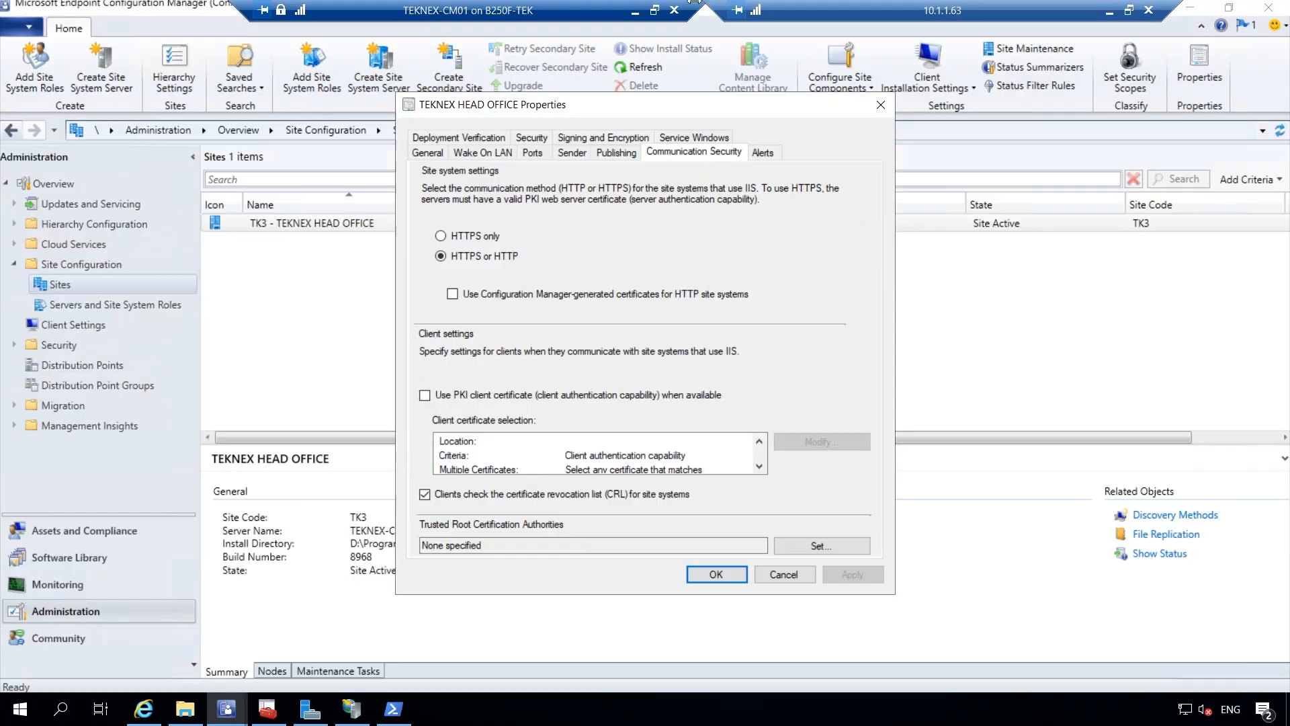
click(425, 397)
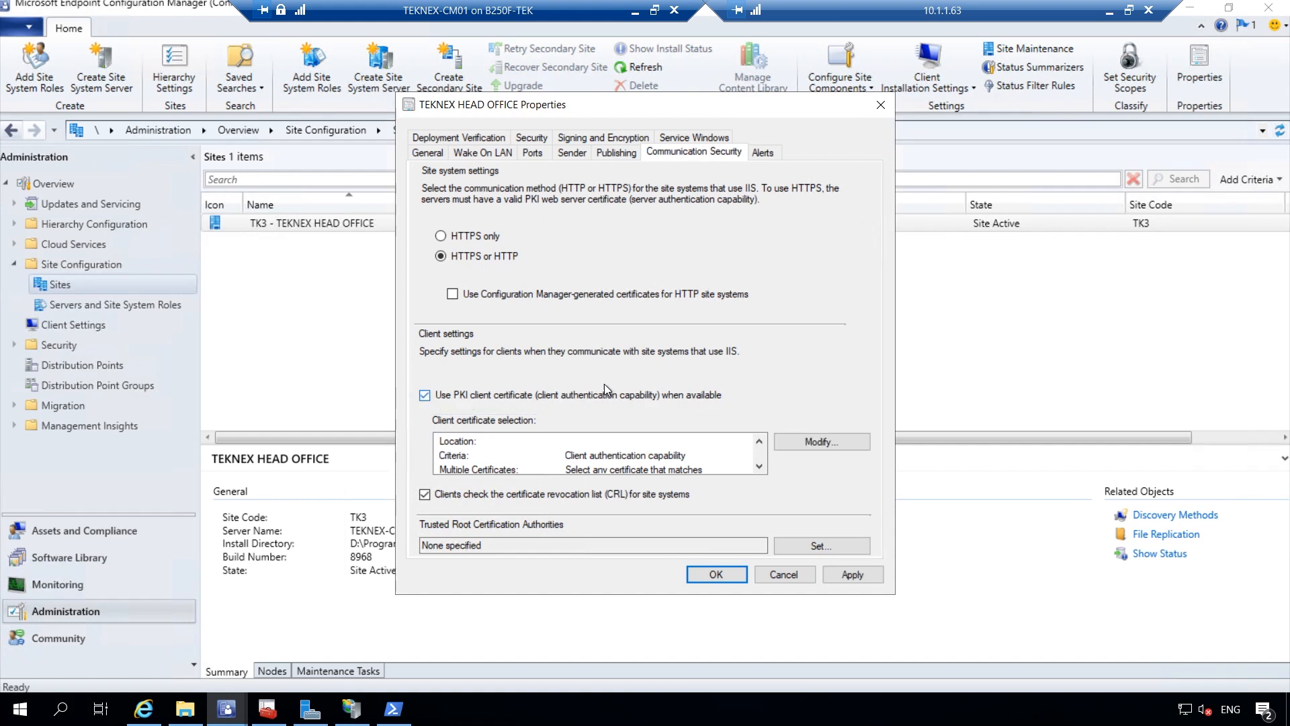
click(759, 465)
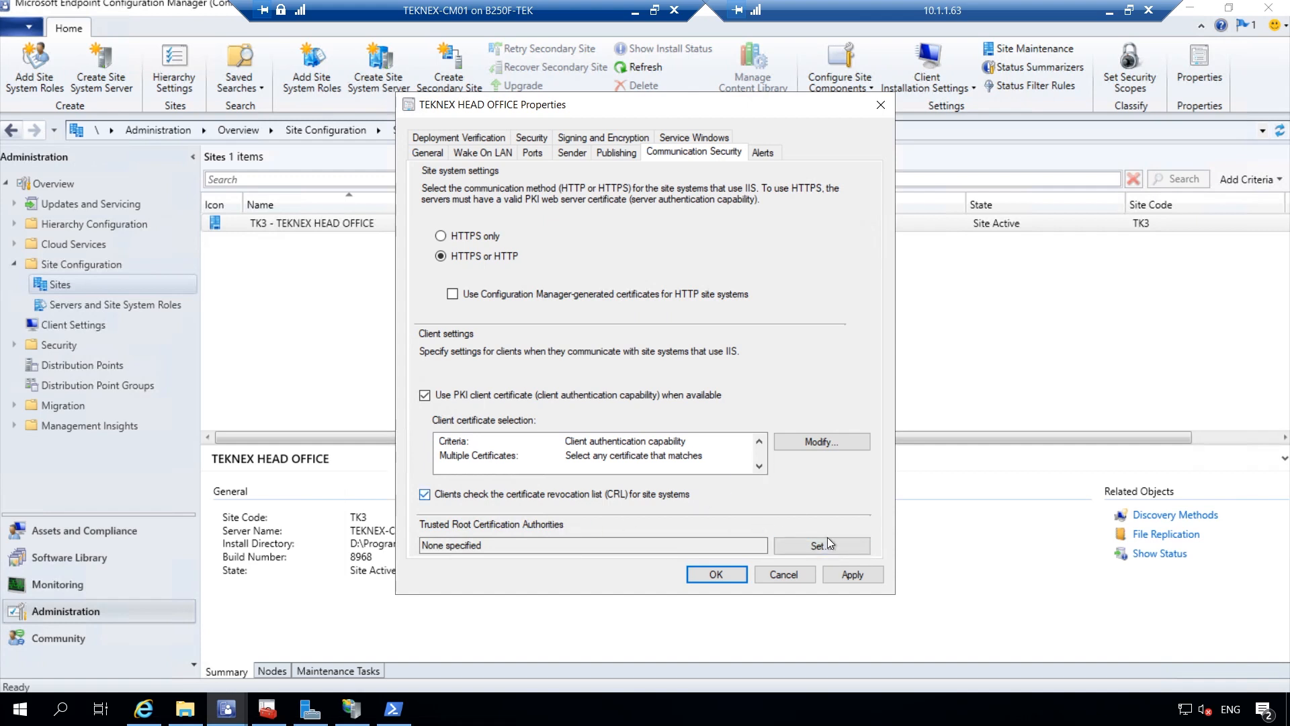
click(850, 572)
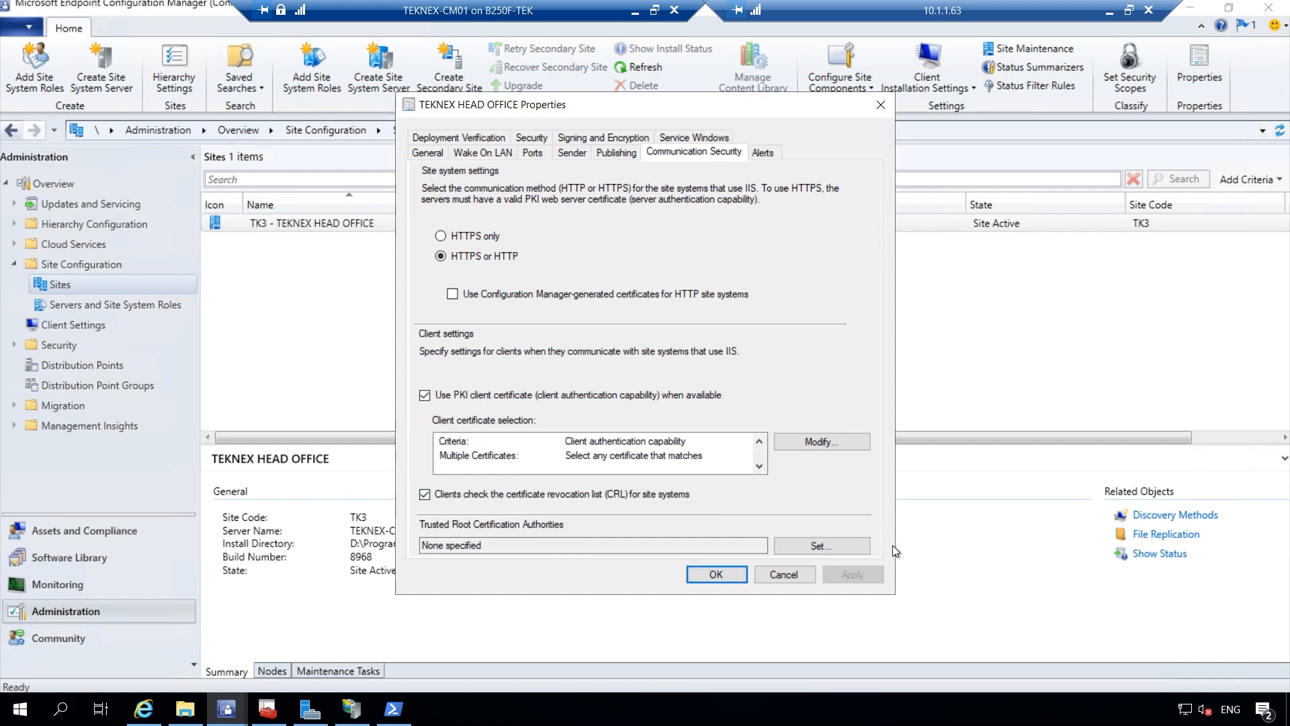
click(716, 574)
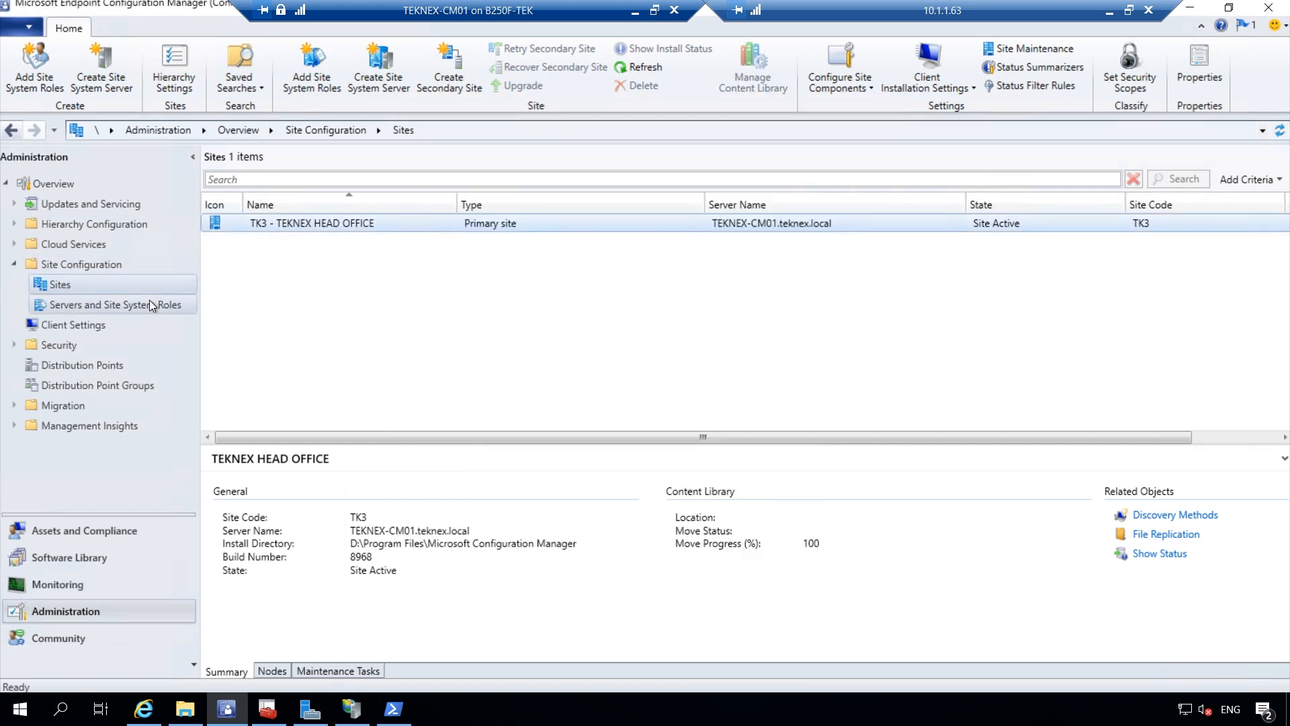
Set the distribution point's communication to HTTPS with intranet-only client connections
click(77, 313)
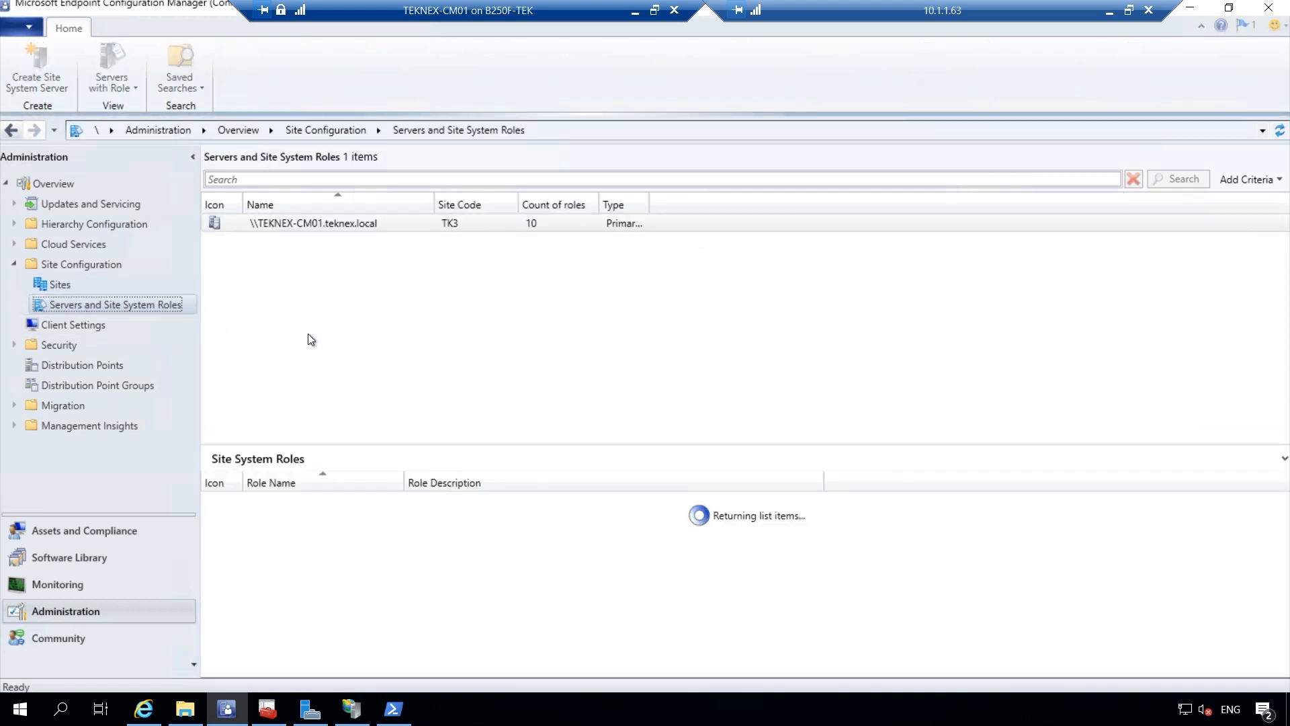
click(381, 519)
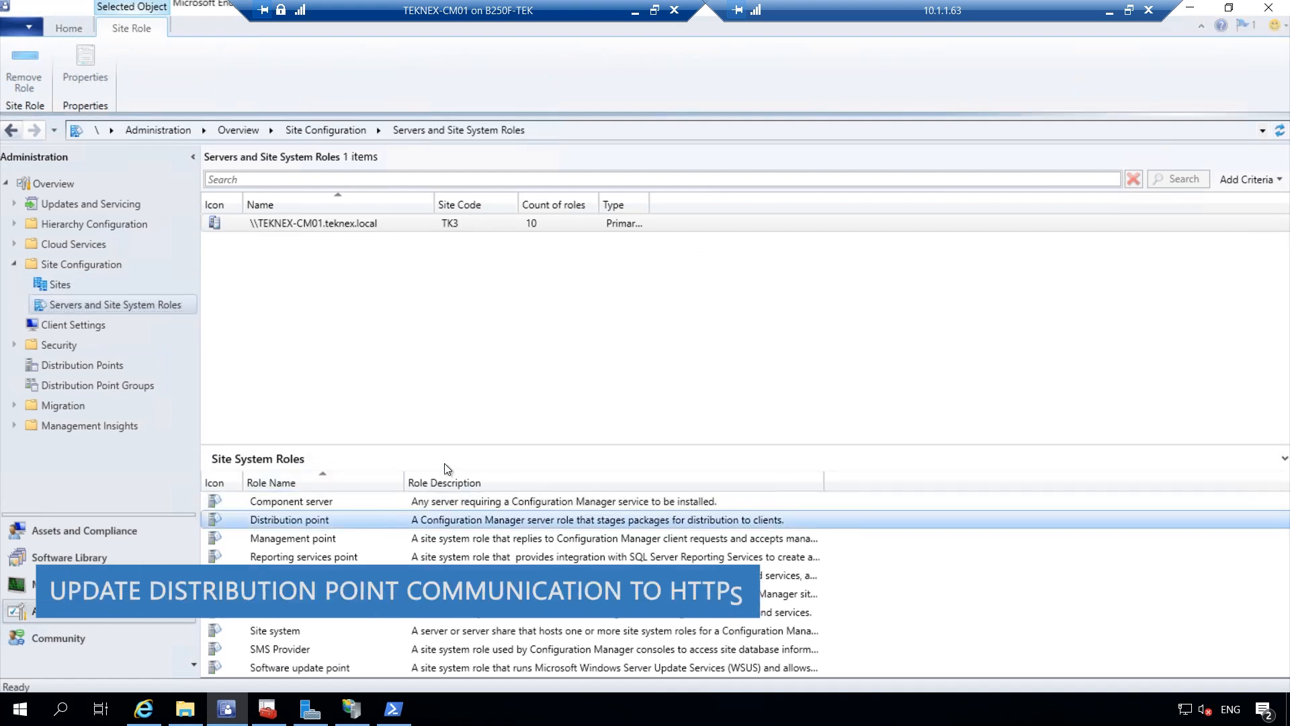
drag(462, 445, 463, 344)
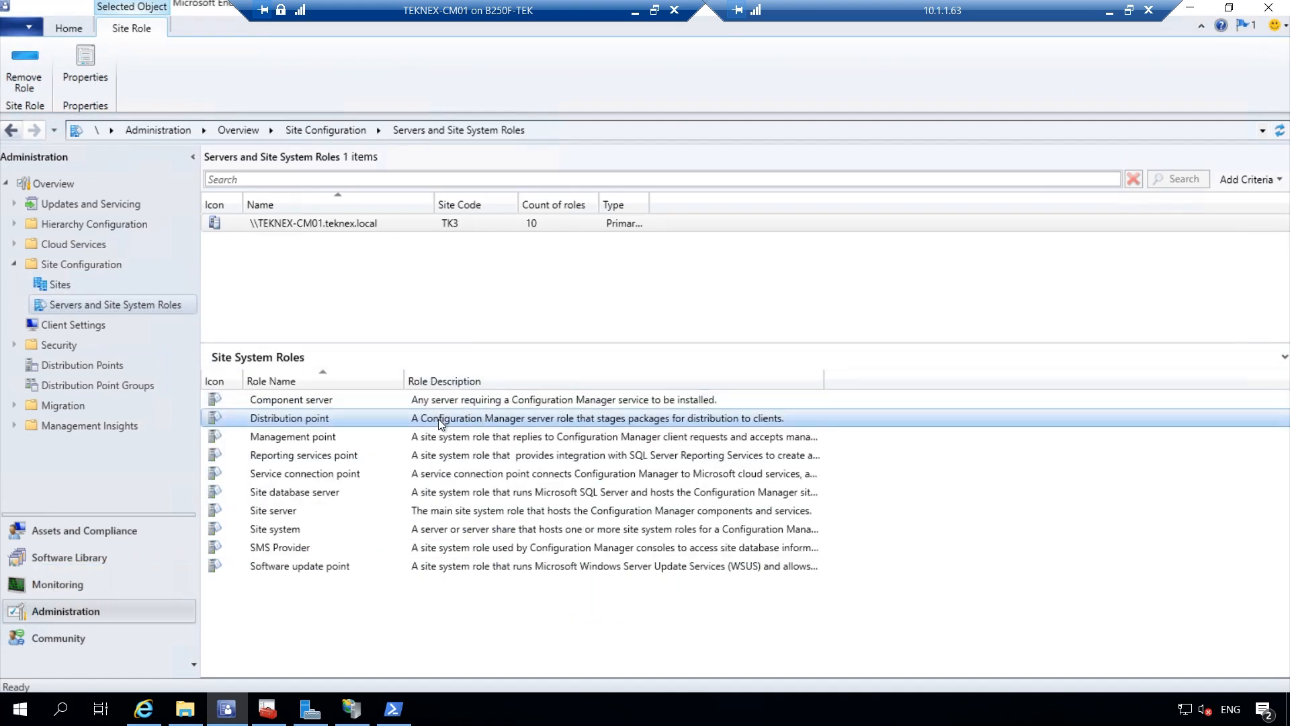
right_click(484, 424)
click(521, 461)
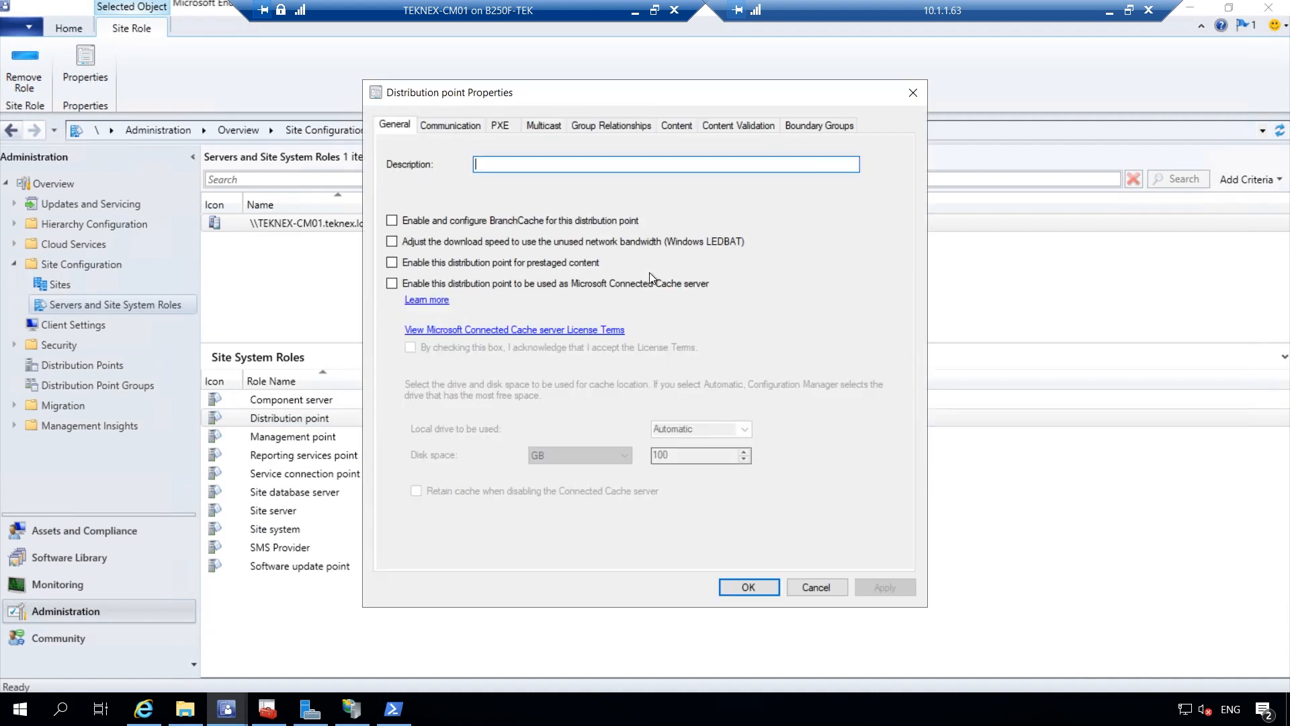
click(450, 129)
click(401, 216)
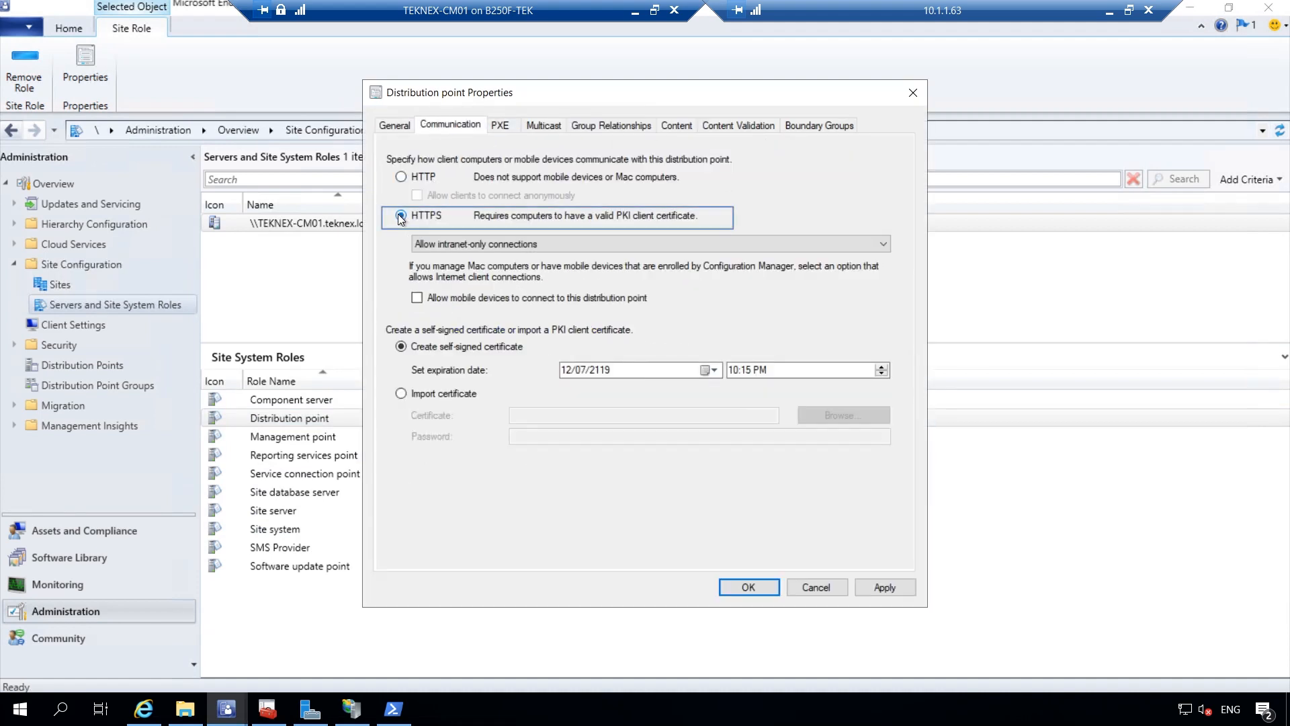
click(438, 244)
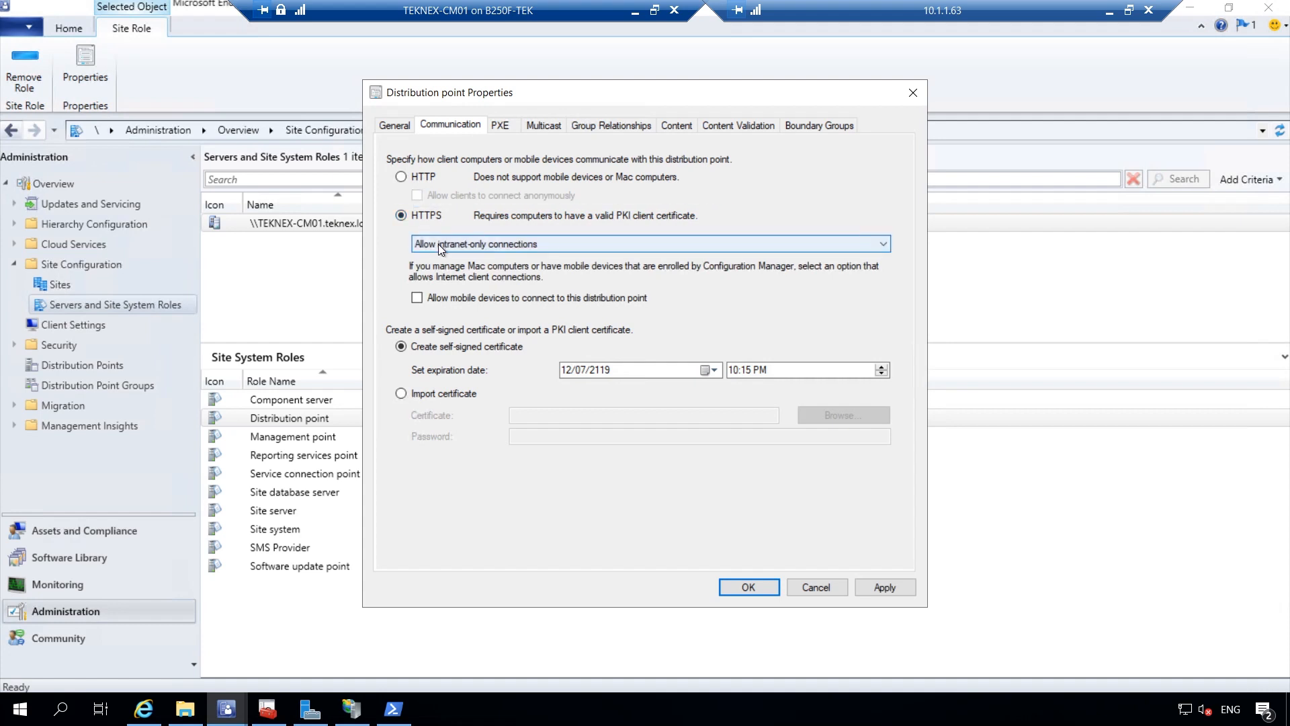
click(438, 244)
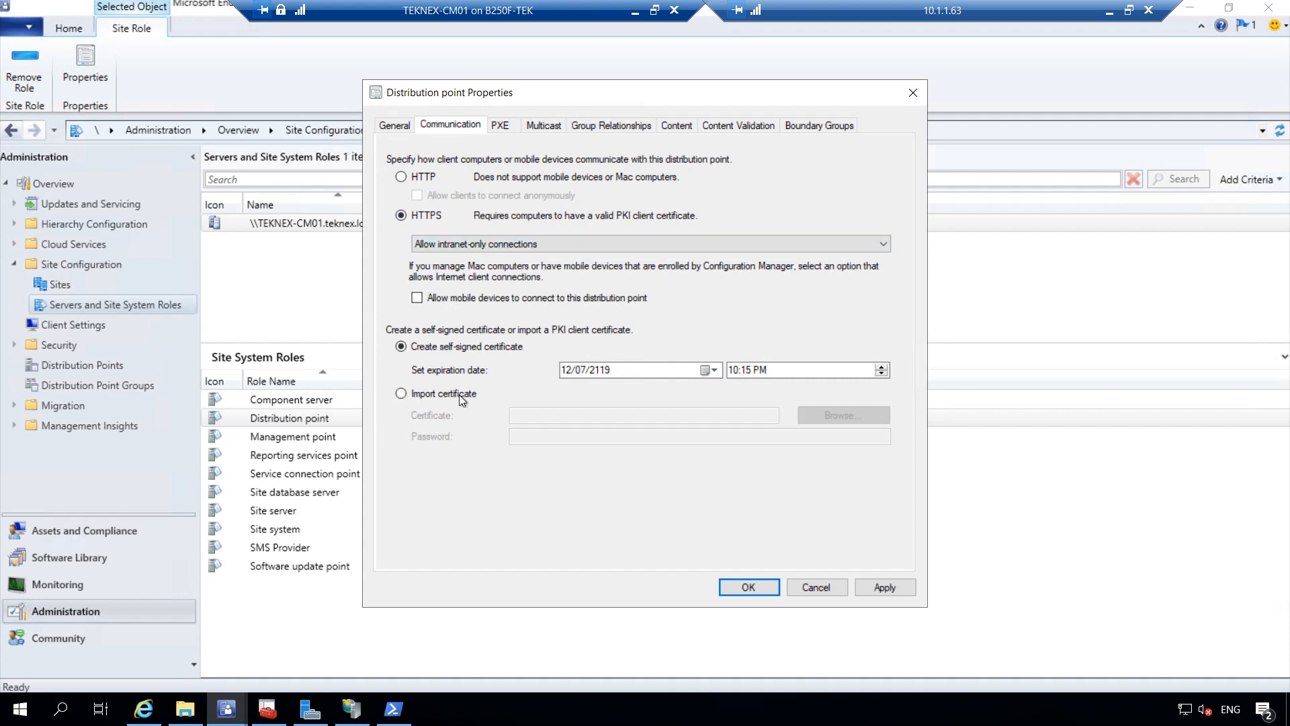
Import DP Certificate.pfx from Documents as the distribution point's PKI certificate and save
click(401, 395)
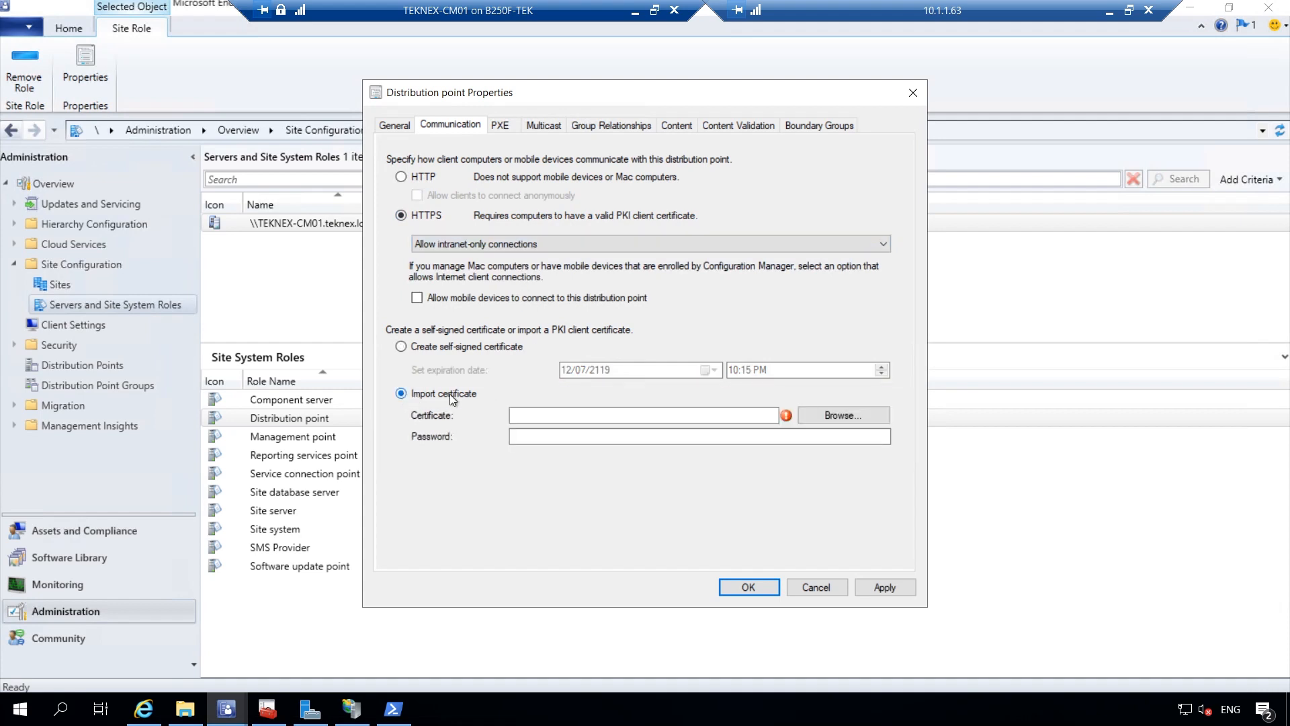
click(844, 415)
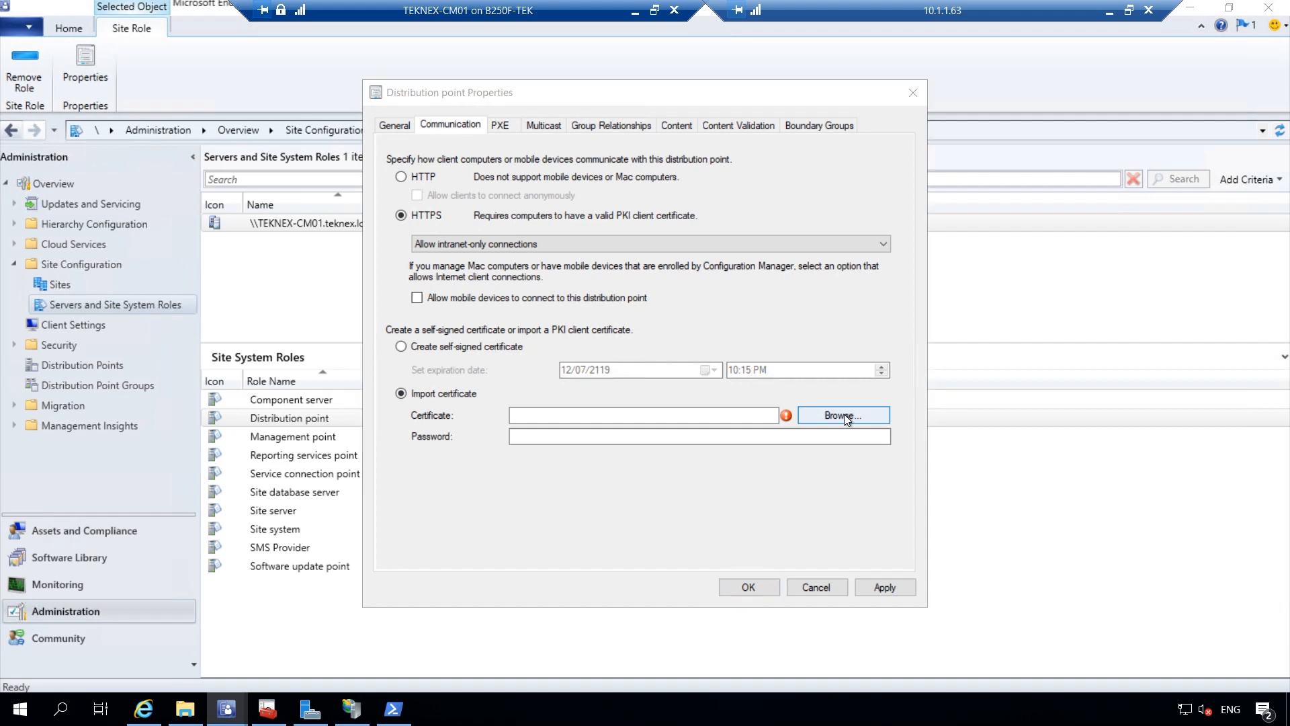
click(438, 270)
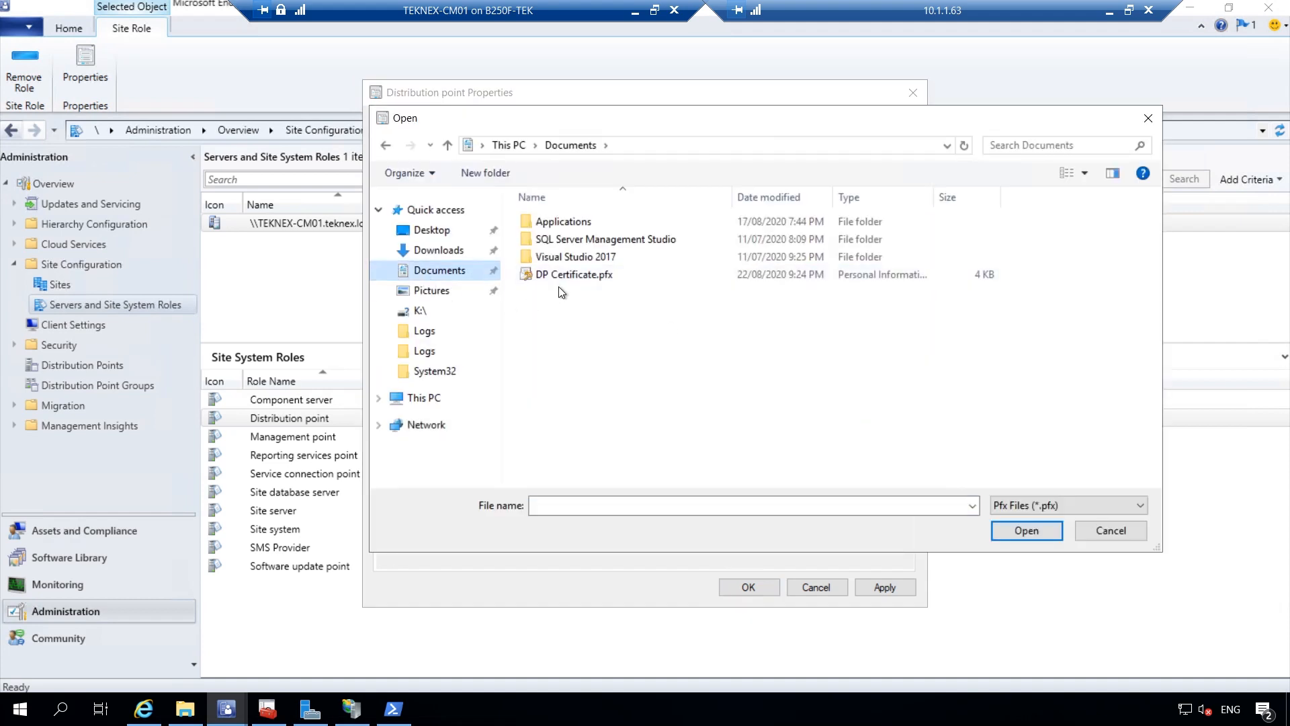
click(566, 280)
double_click(626, 275)
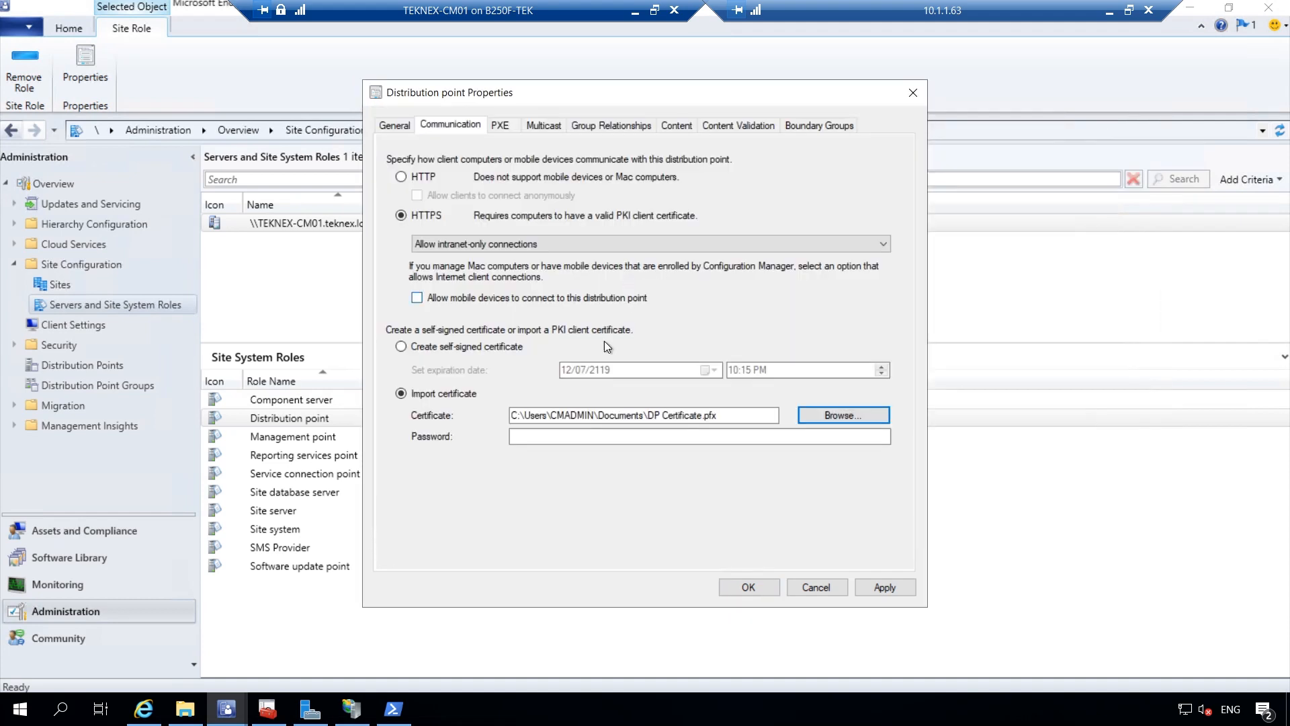
key(Tab)
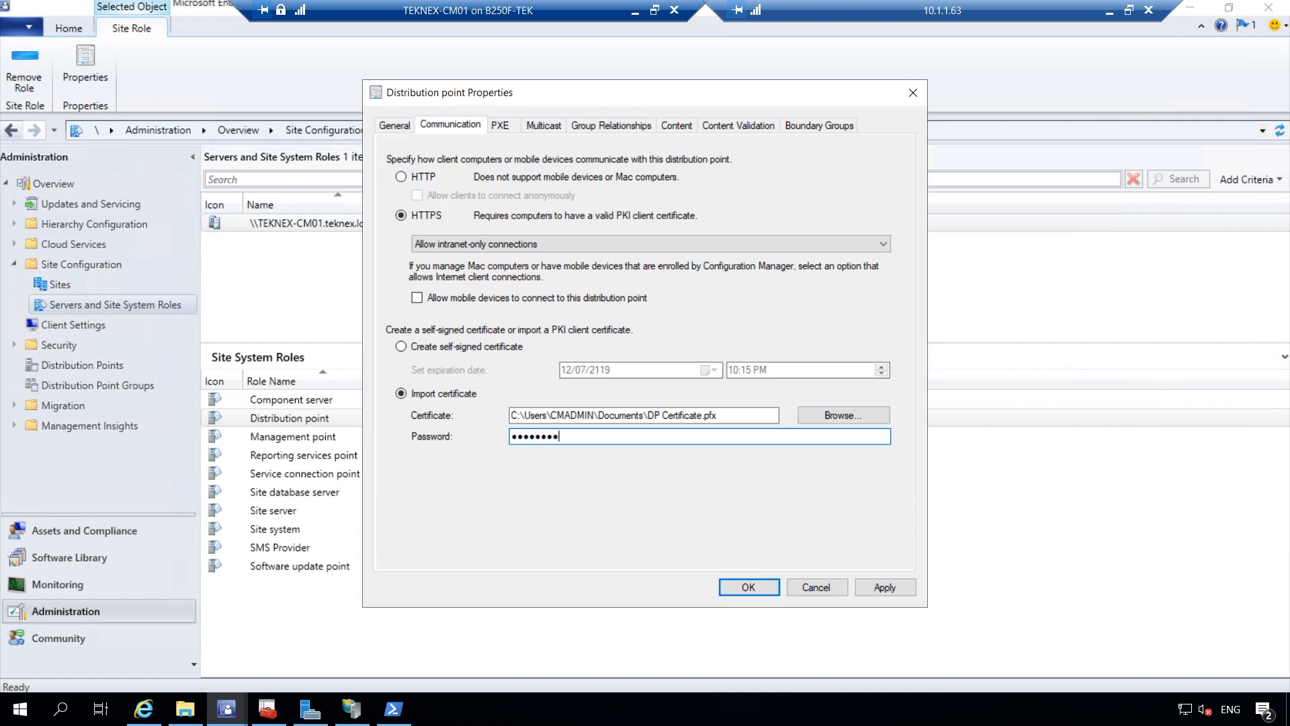
click(885, 587)
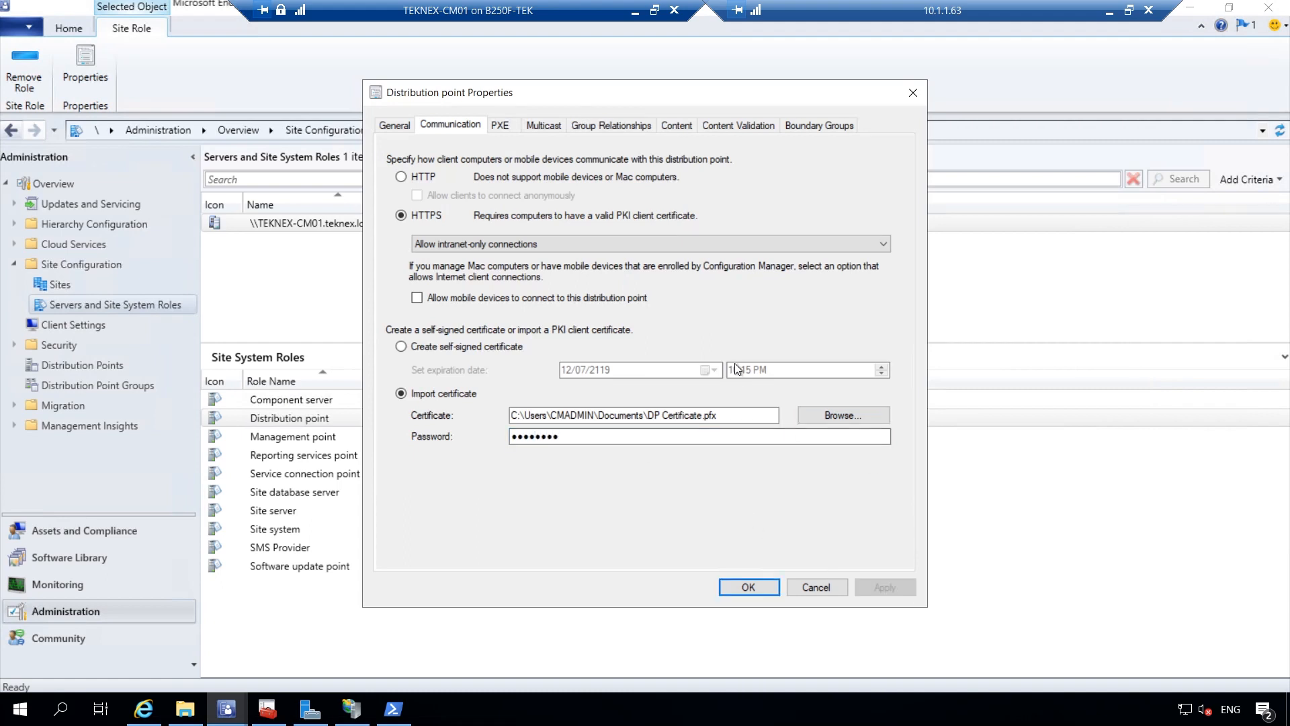
click(749, 587)
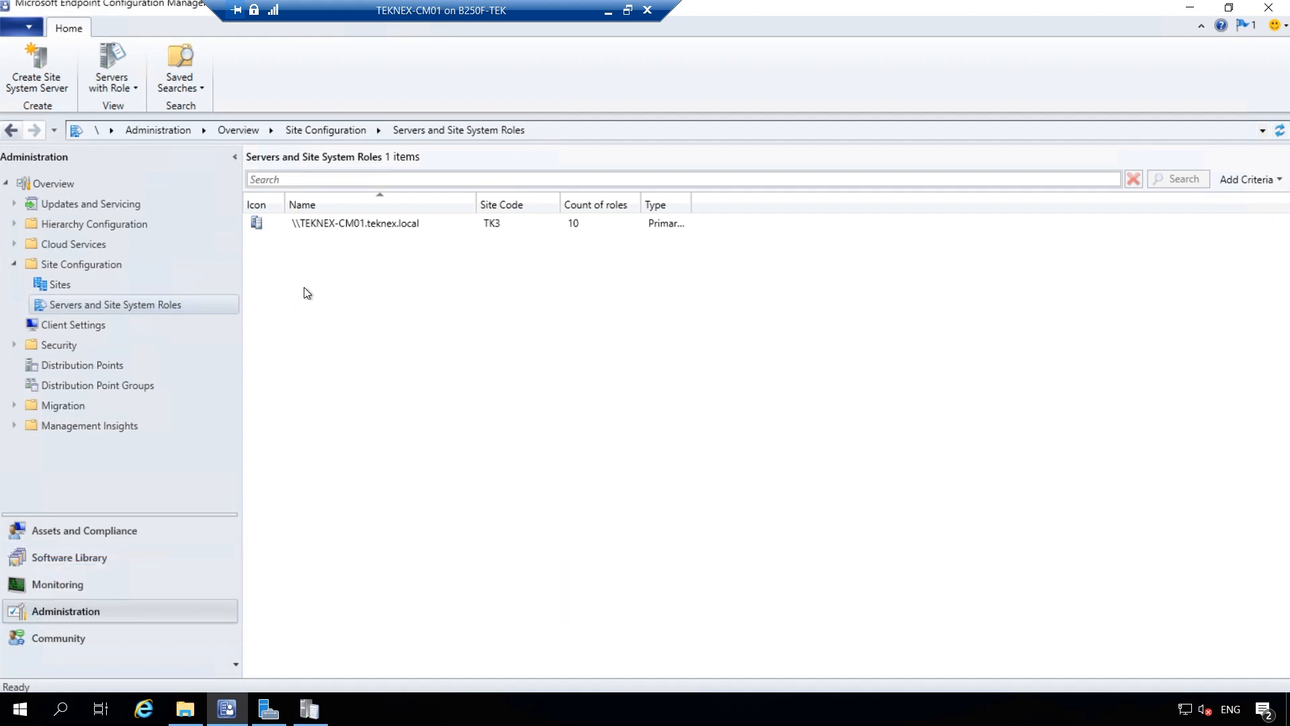
Keep 'Require SSL communication to the WSUS server' checked on TEKNEX-CM01's software update point and save
click(150, 311)
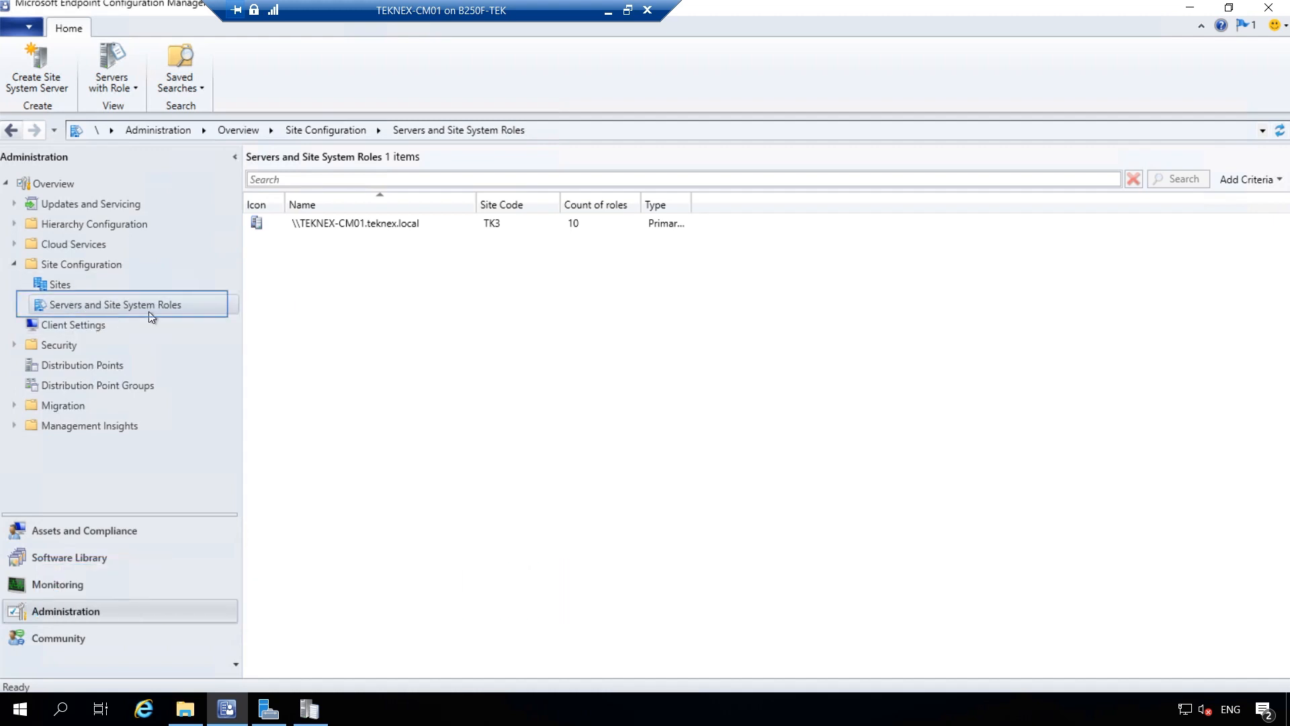
click(369, 225)
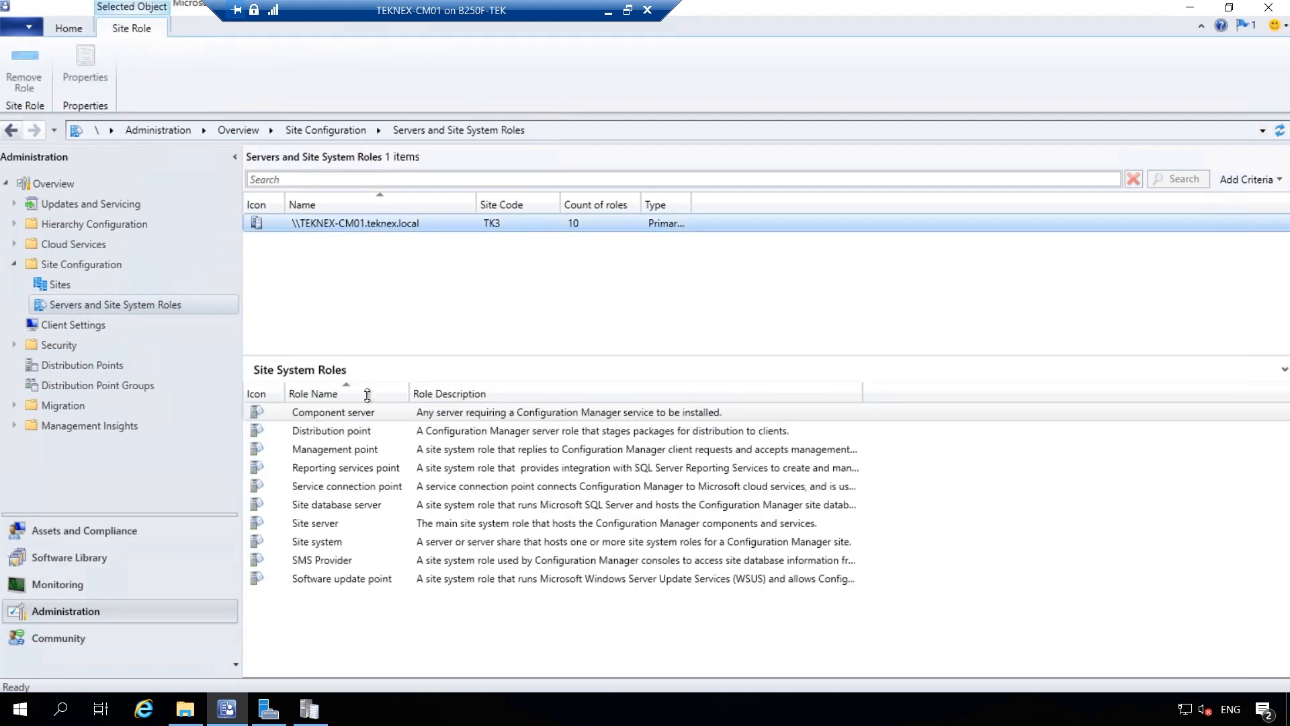
click(388, 582)
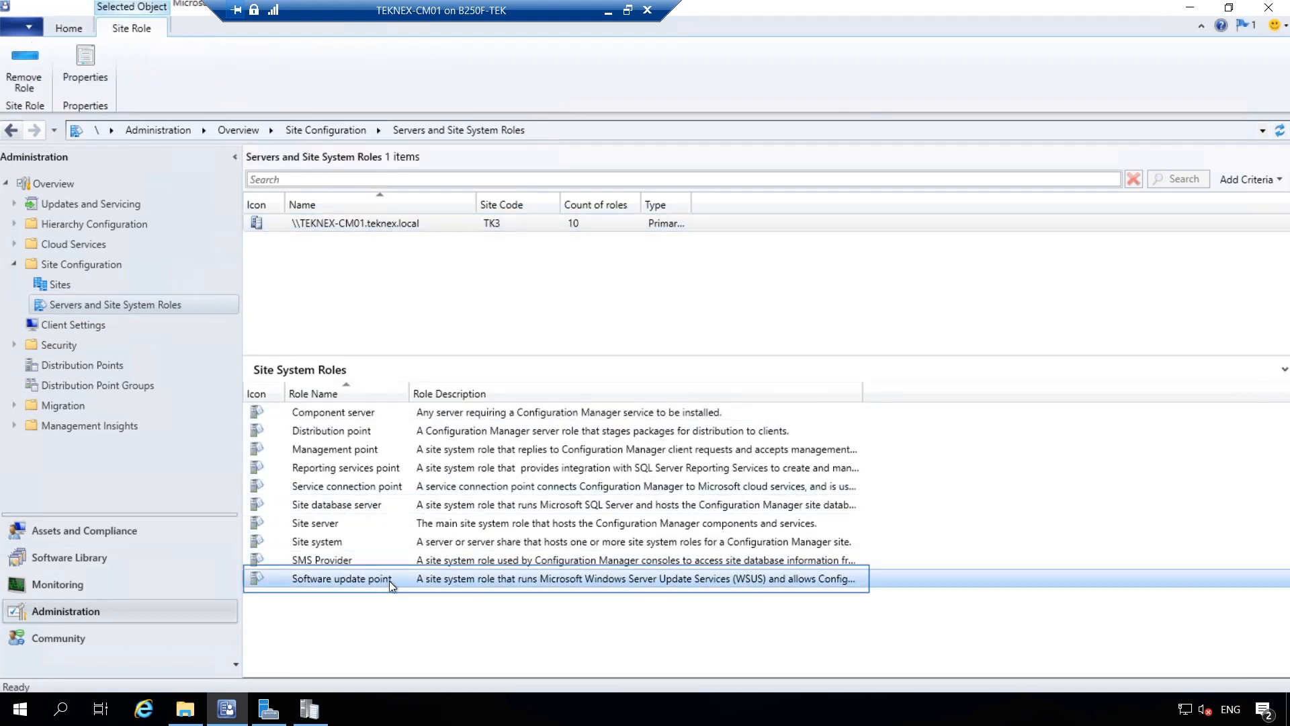
right_click(409, 581)
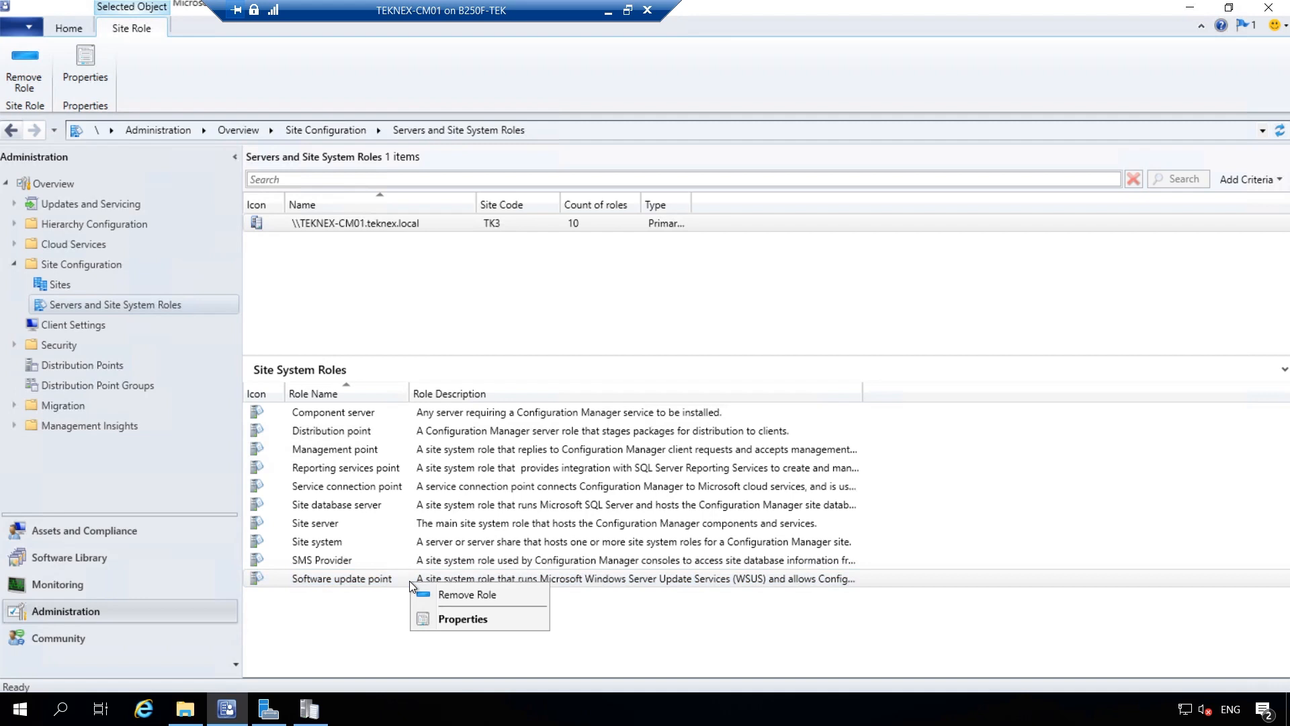
click(460, 619)
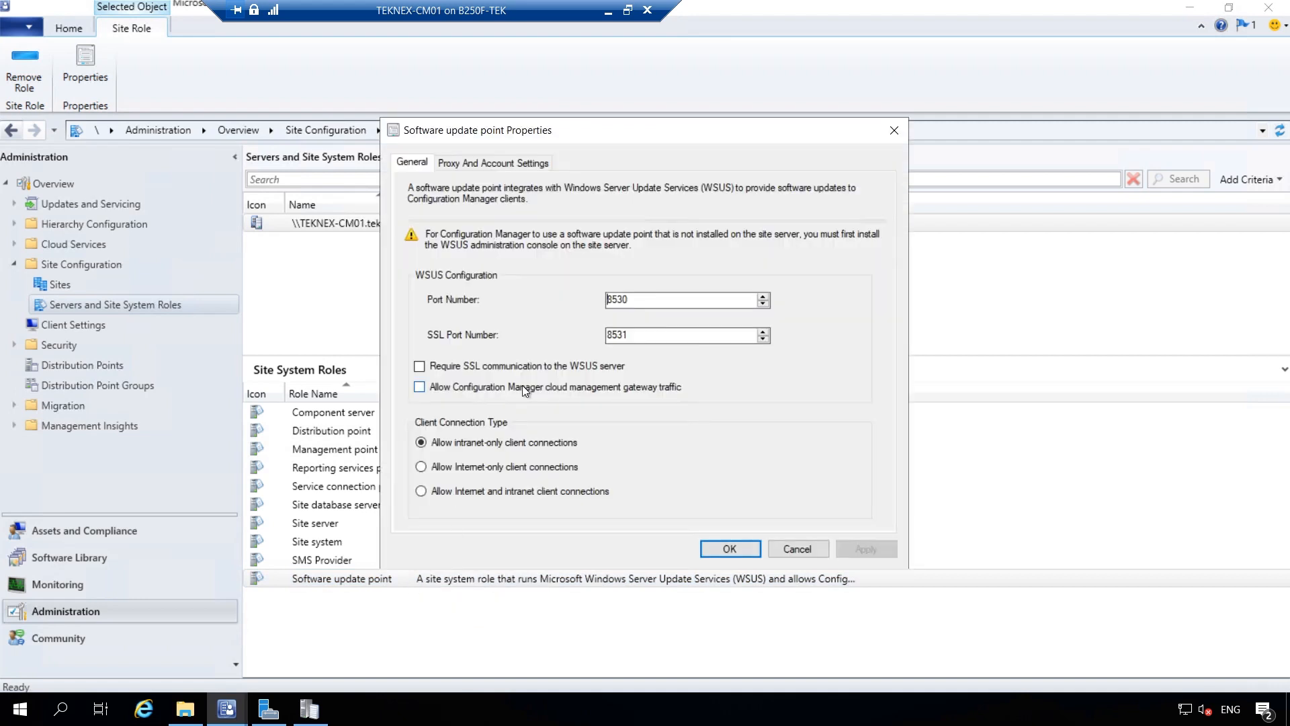
click(419, 368)
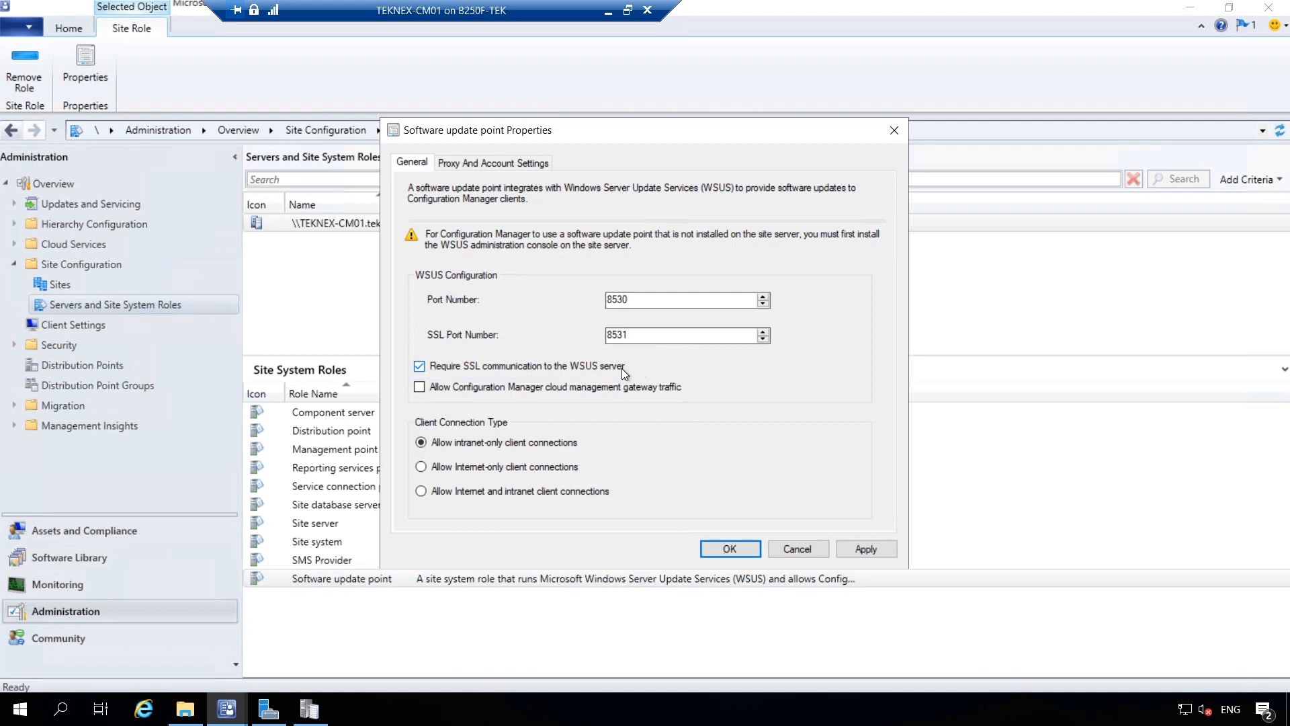
click(870, 550)
click(734, 547)
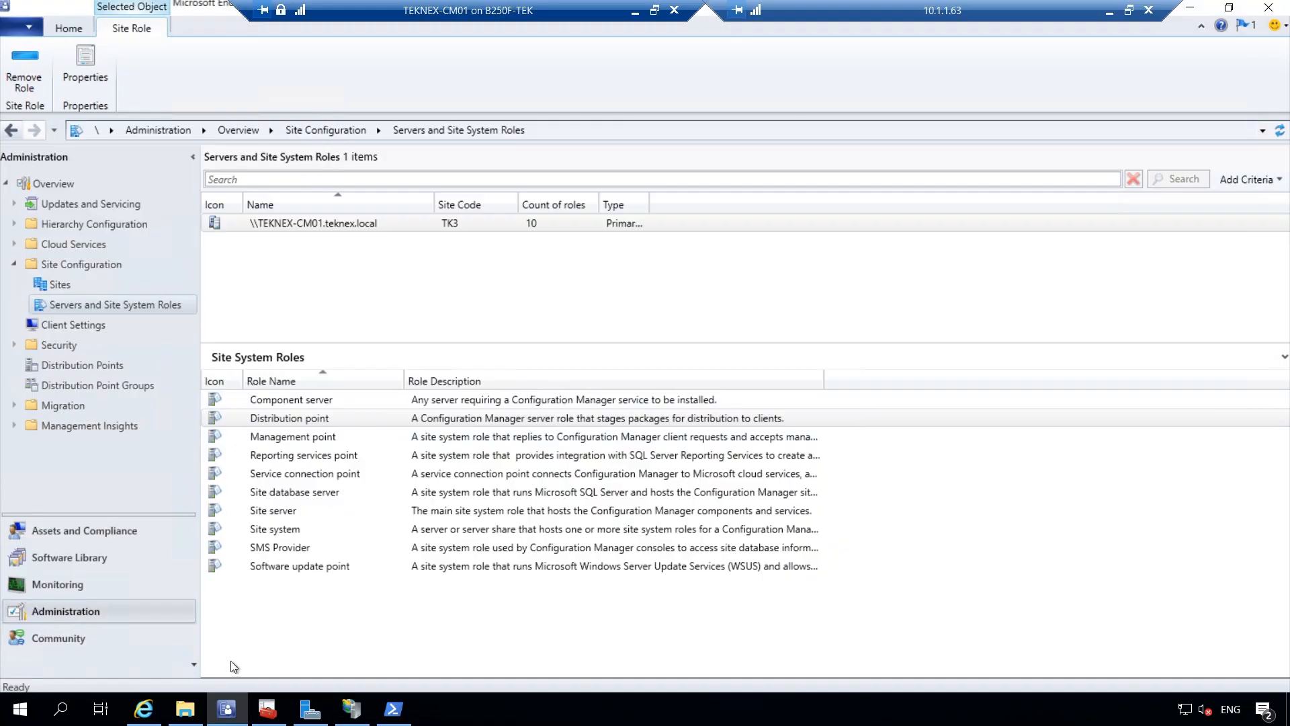
Browse to D:\Program Files\Microsoft Configuration Manager\Logs and select MPSetup.log
click(185, 709)
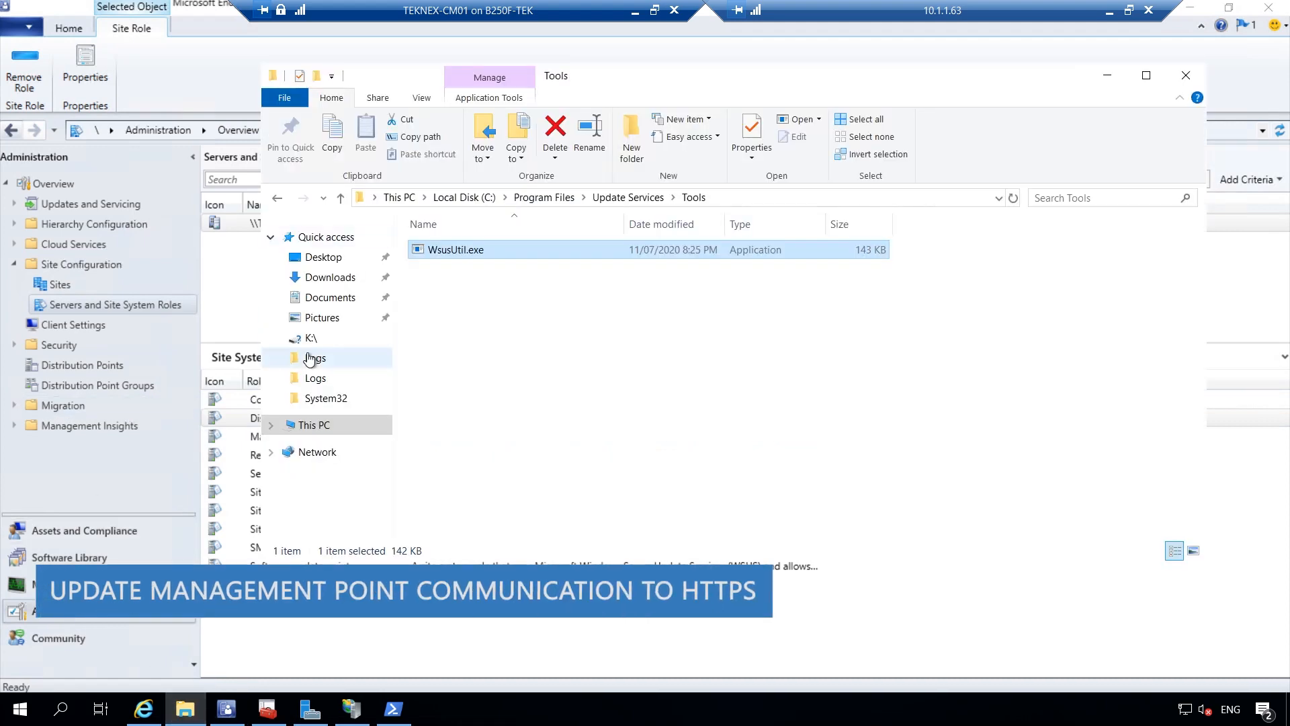
click(326, 426)
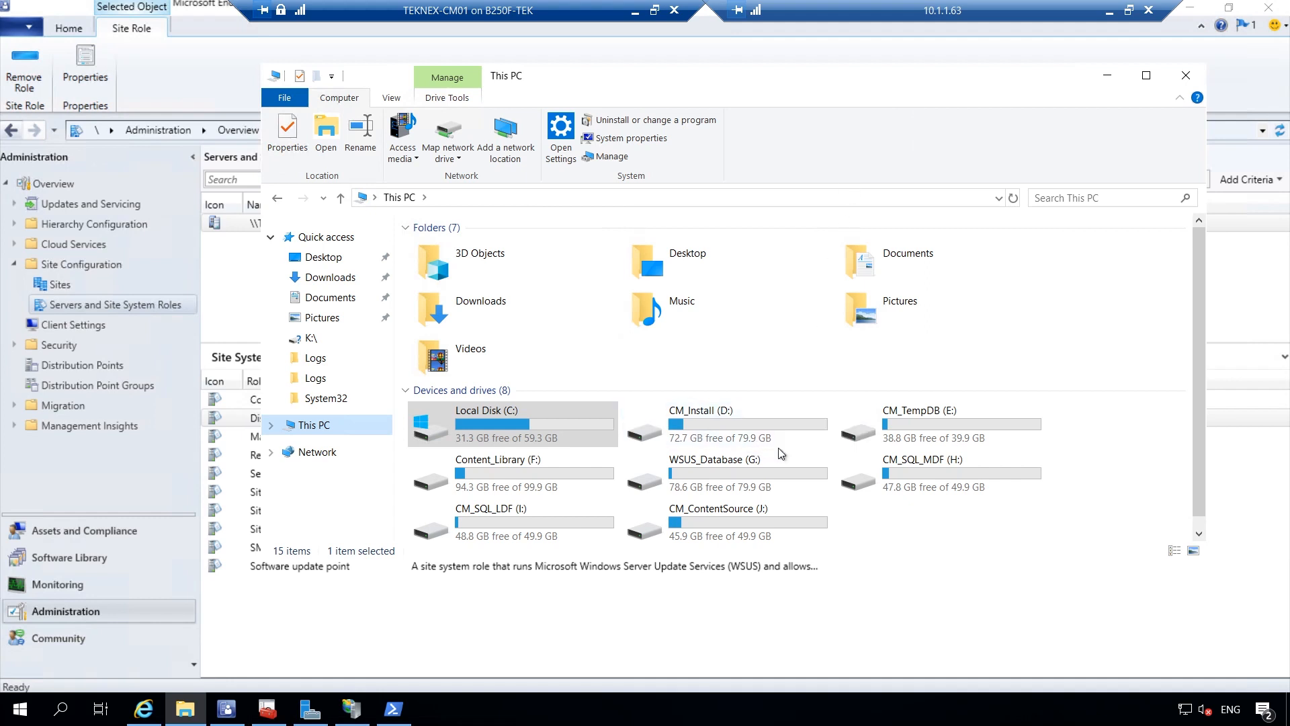
double_click(732, 427)
click(504, 250)
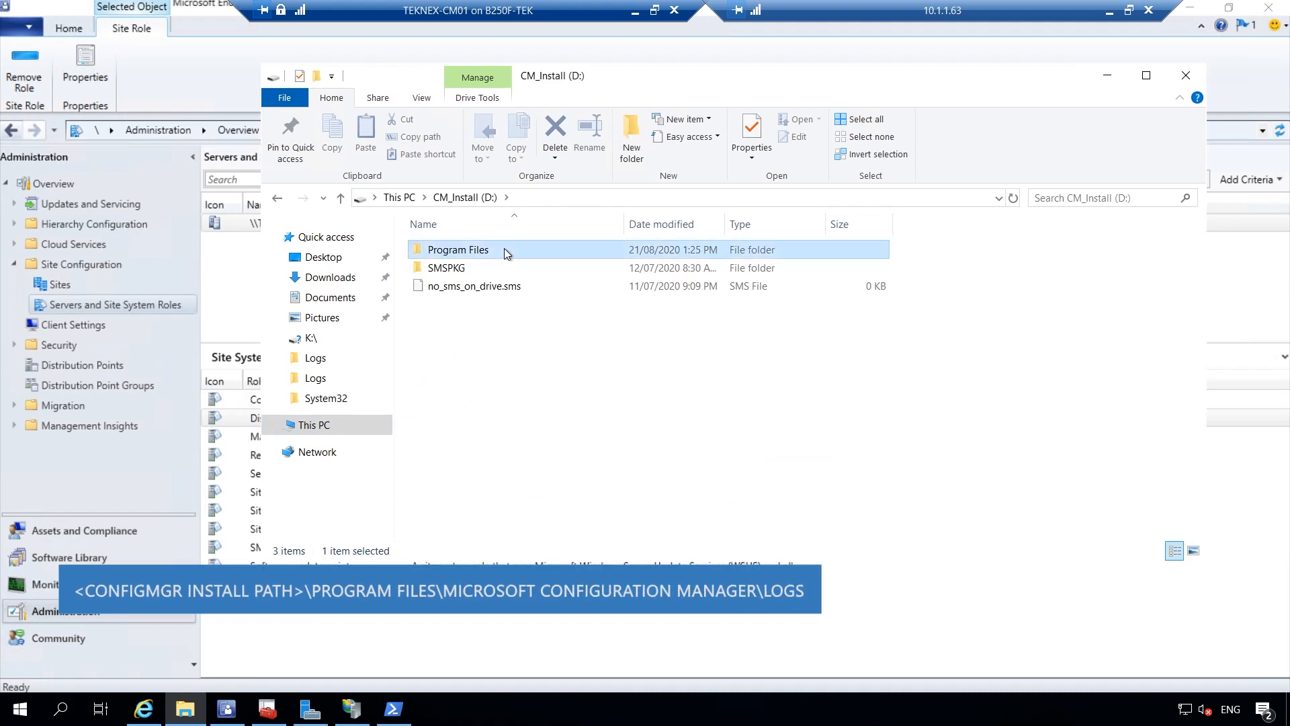
double_click(504, 249)
click(509, 251)
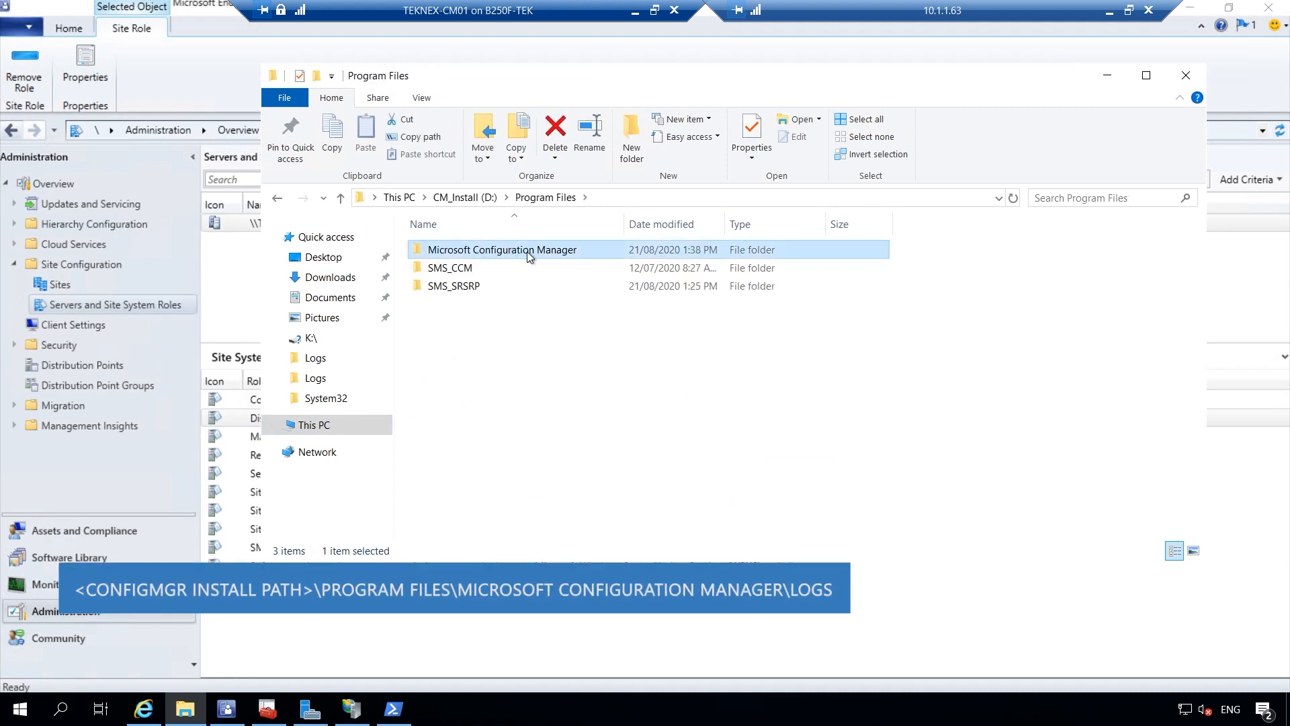
double_click(528, 252)
scroll(551, 350, down, 2)
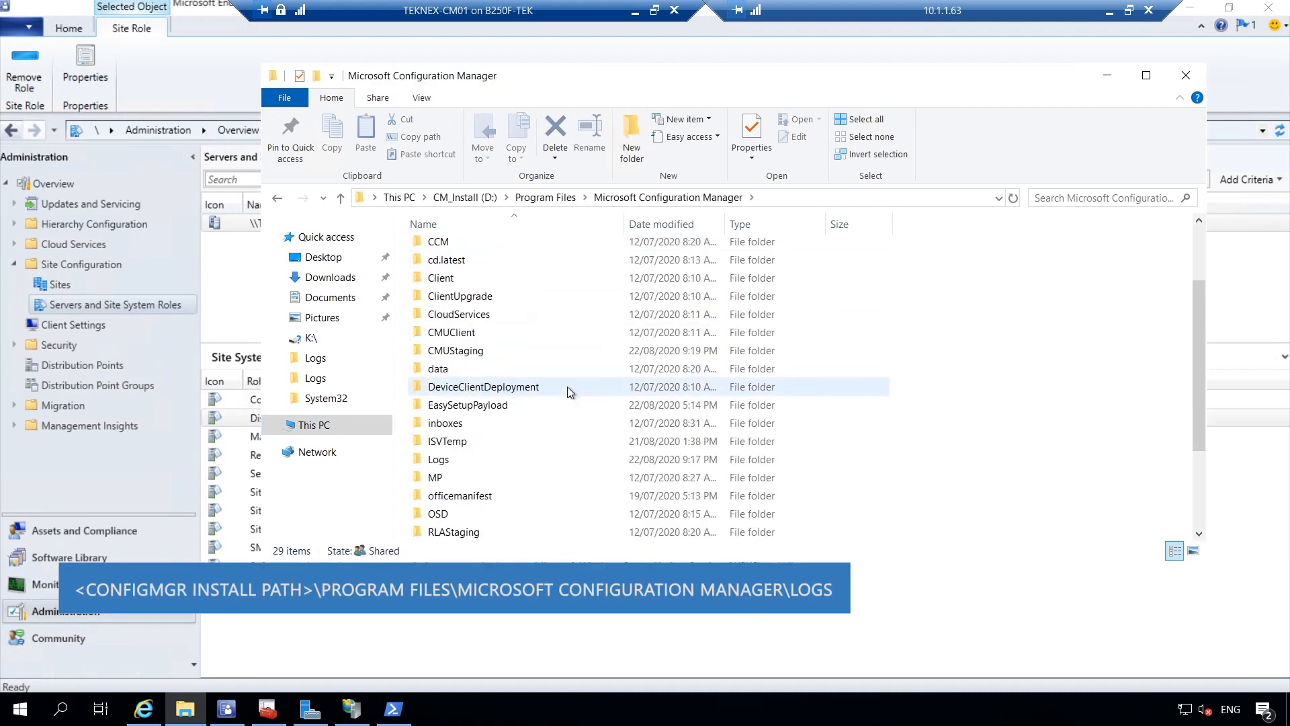
double_click(457, 462)
click(492, 344)
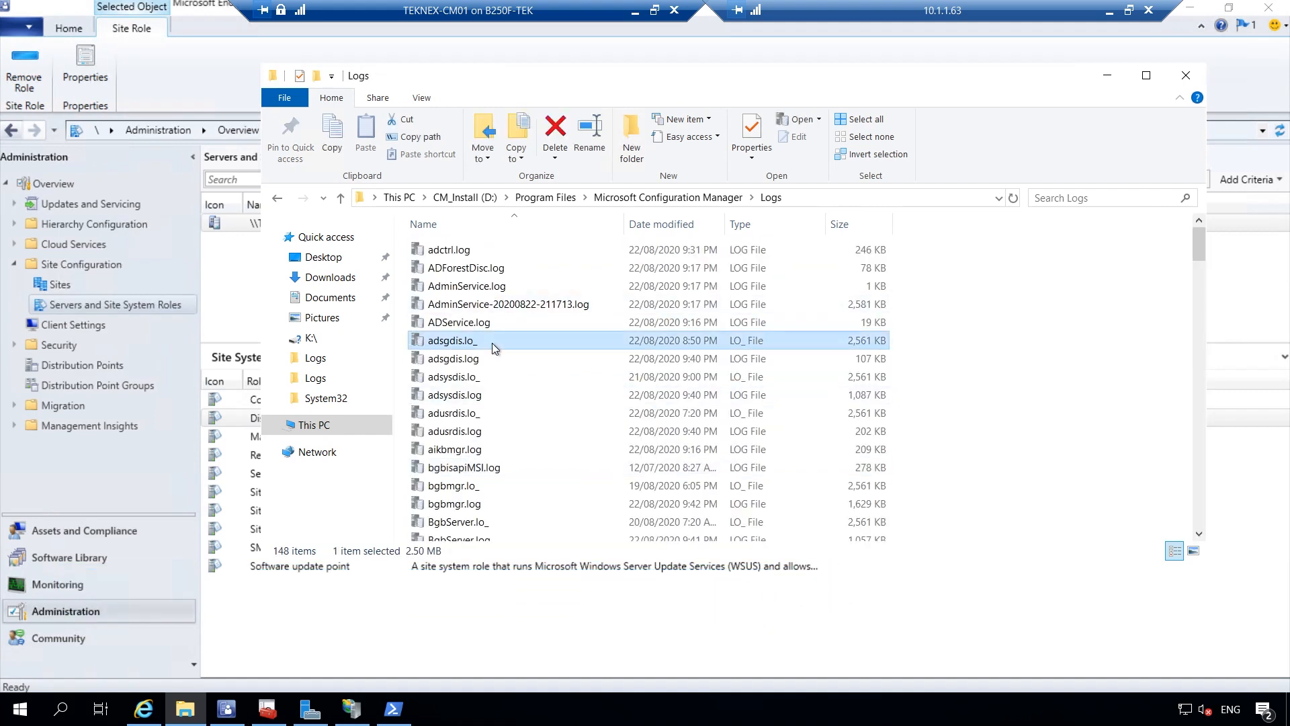
text(mp)
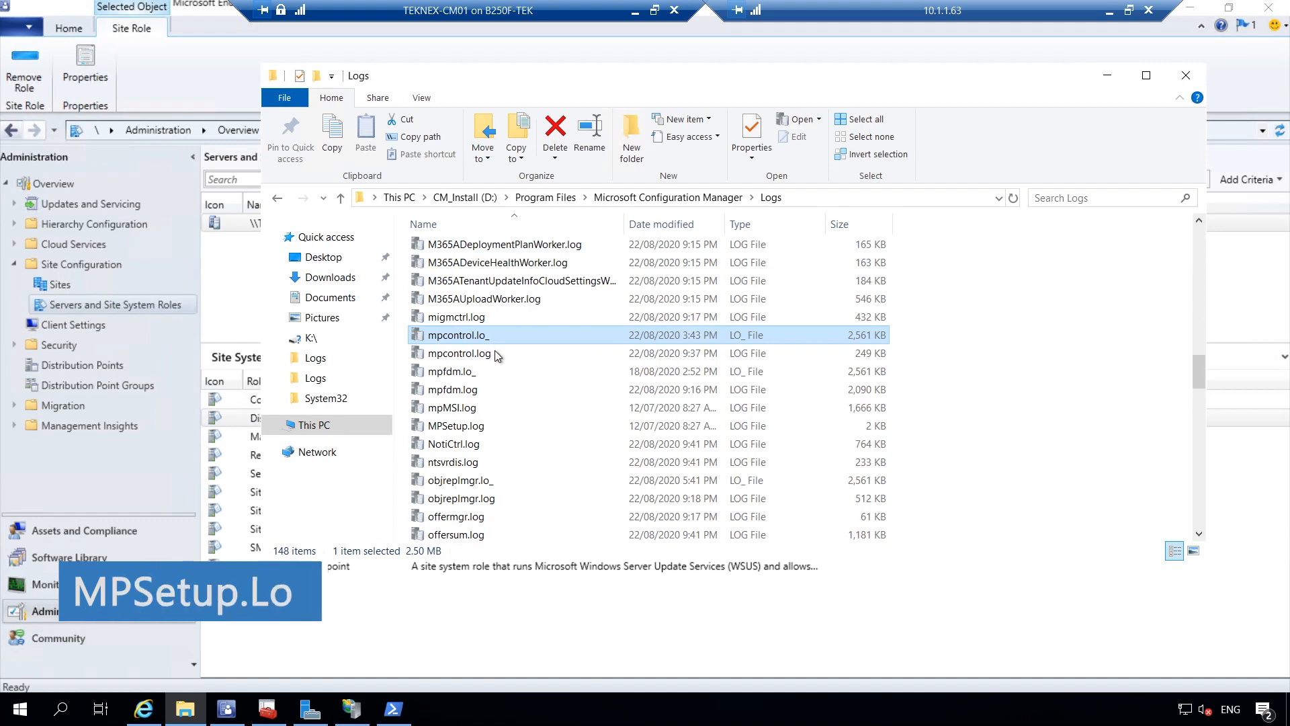
click(505, 426)
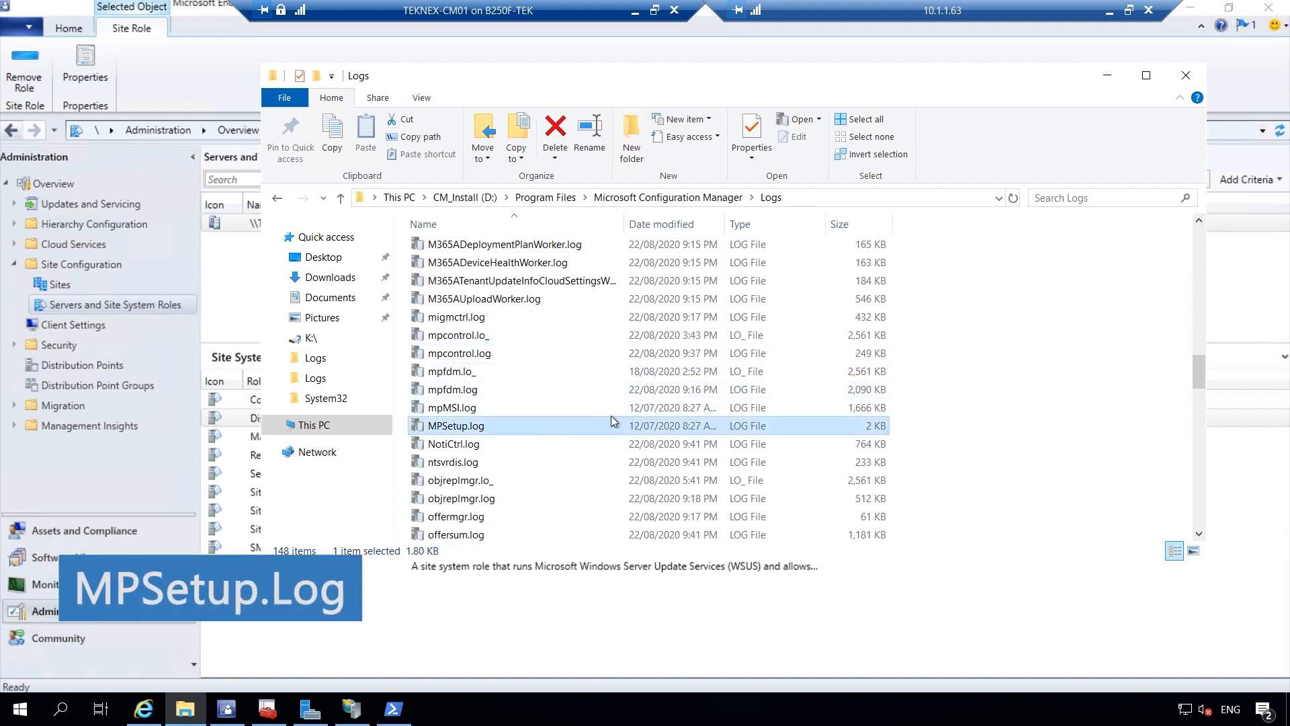
Open MPSetup.log in CMTrace, check 'Installation was successful.', then minimize CMTrace and Explorer
double_click(613, 426)
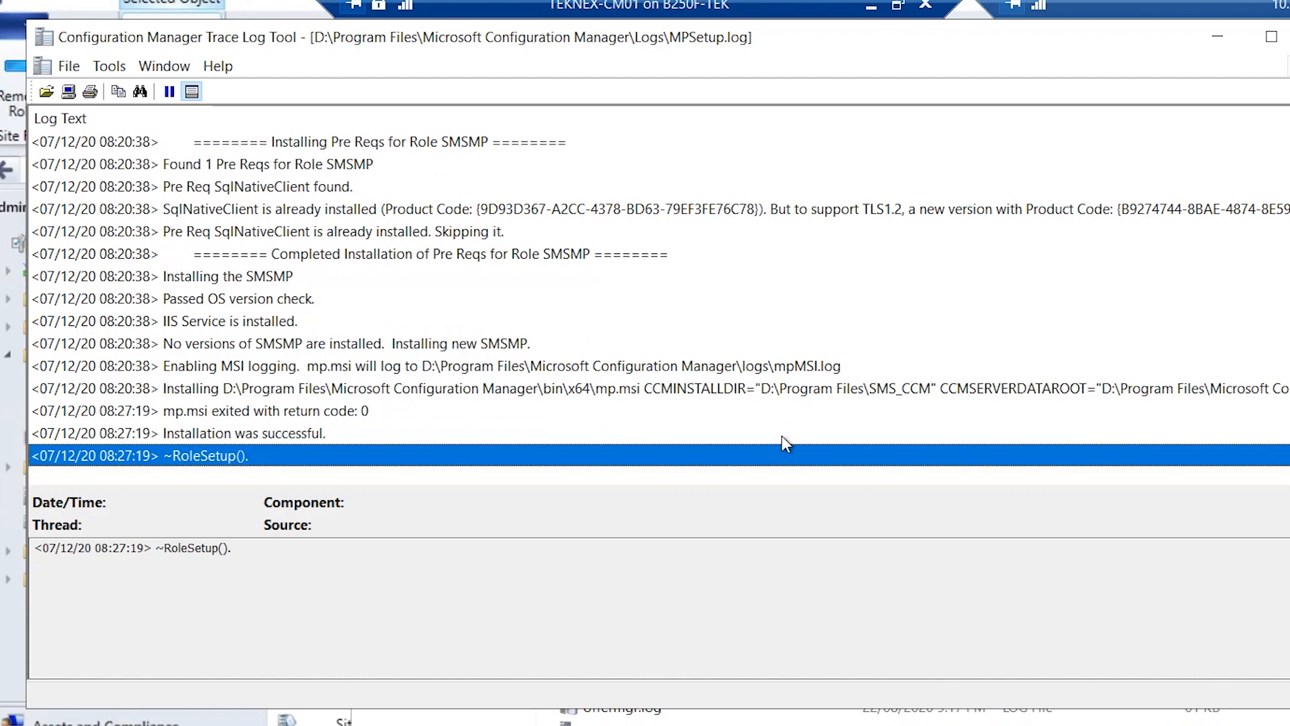
click(367, 435)
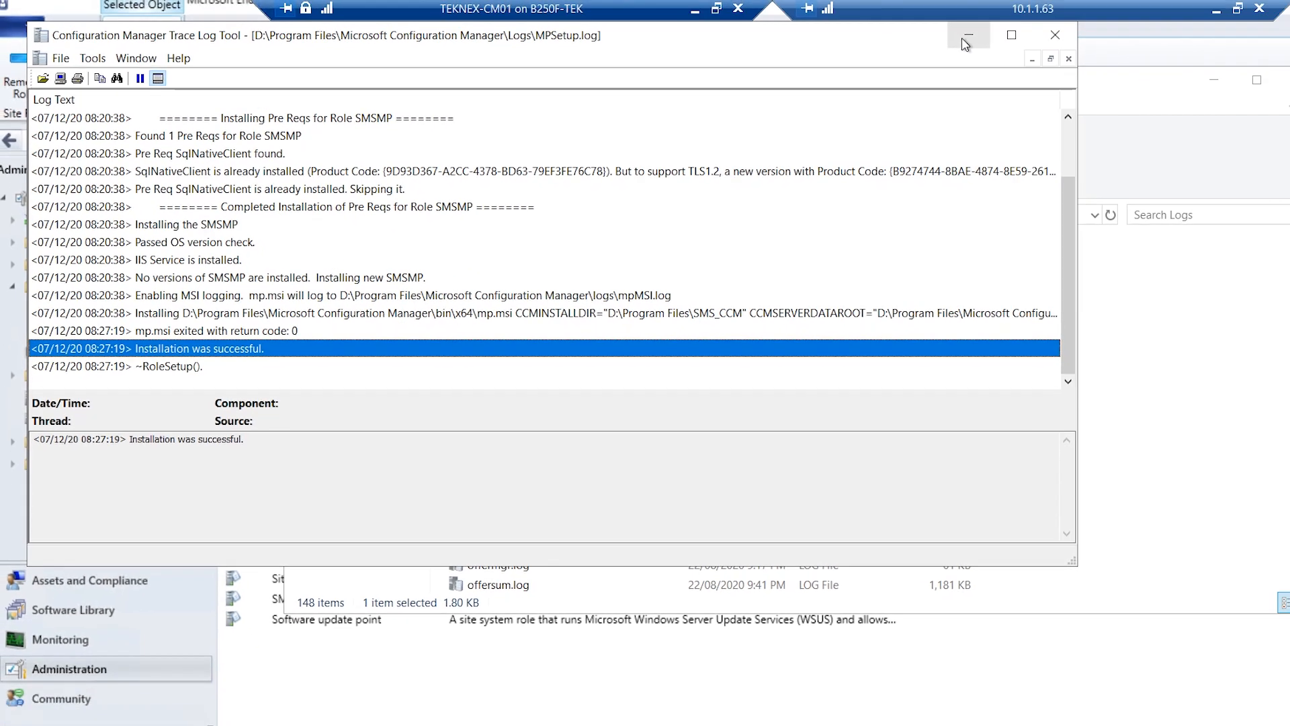
click(1214, 47)
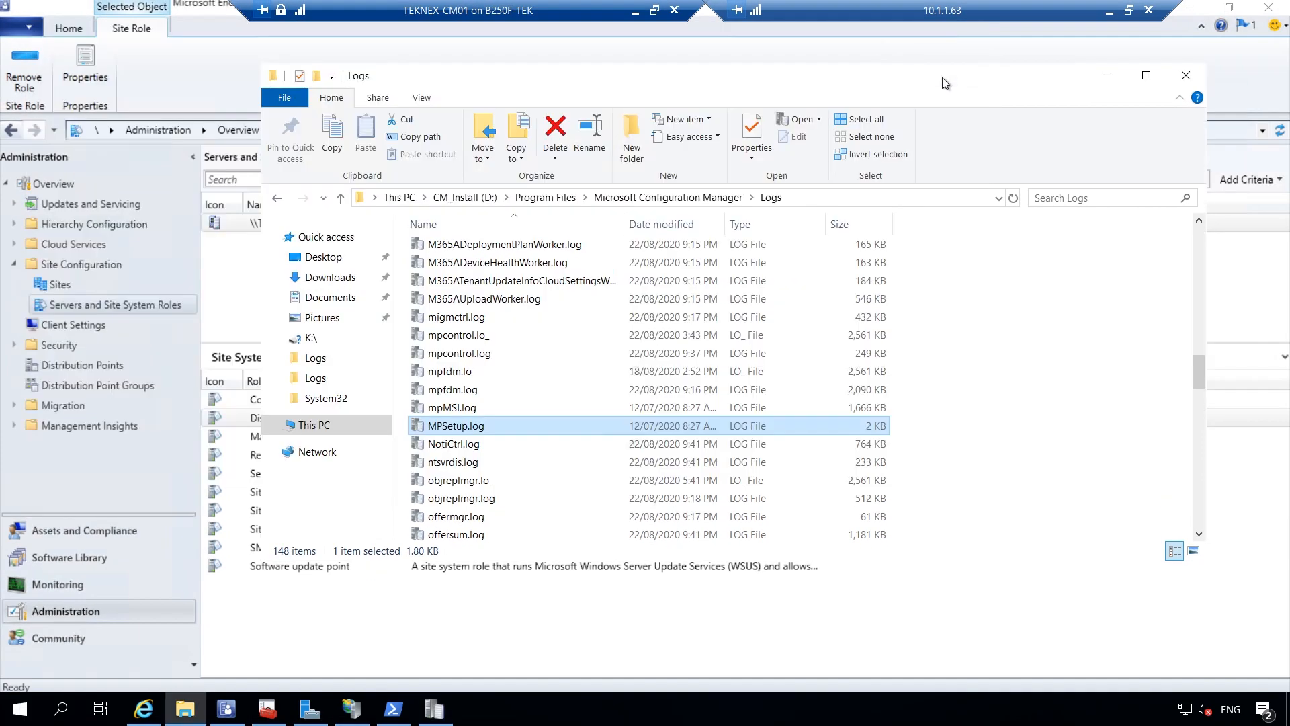
click(1104, 80)
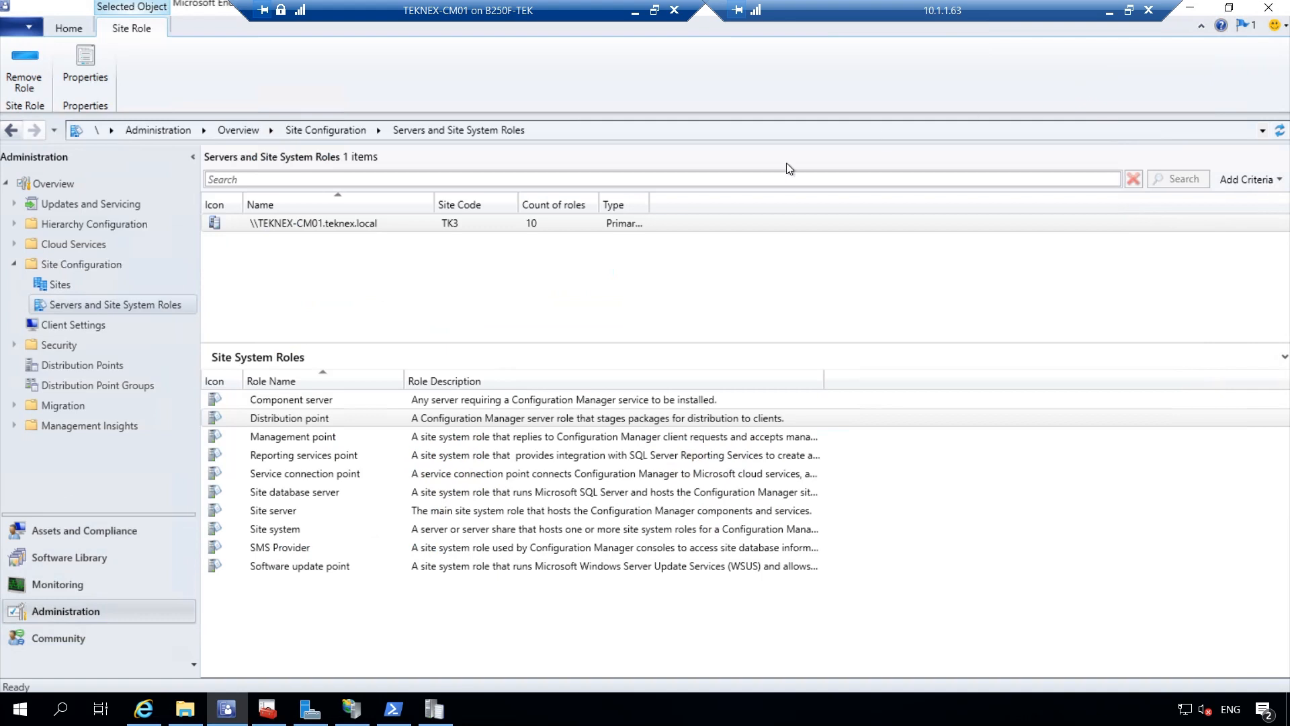
Switch the management point's client connections from HTTP to HTTPS and save the properties
right_click(346, 436)
click(414, 476)
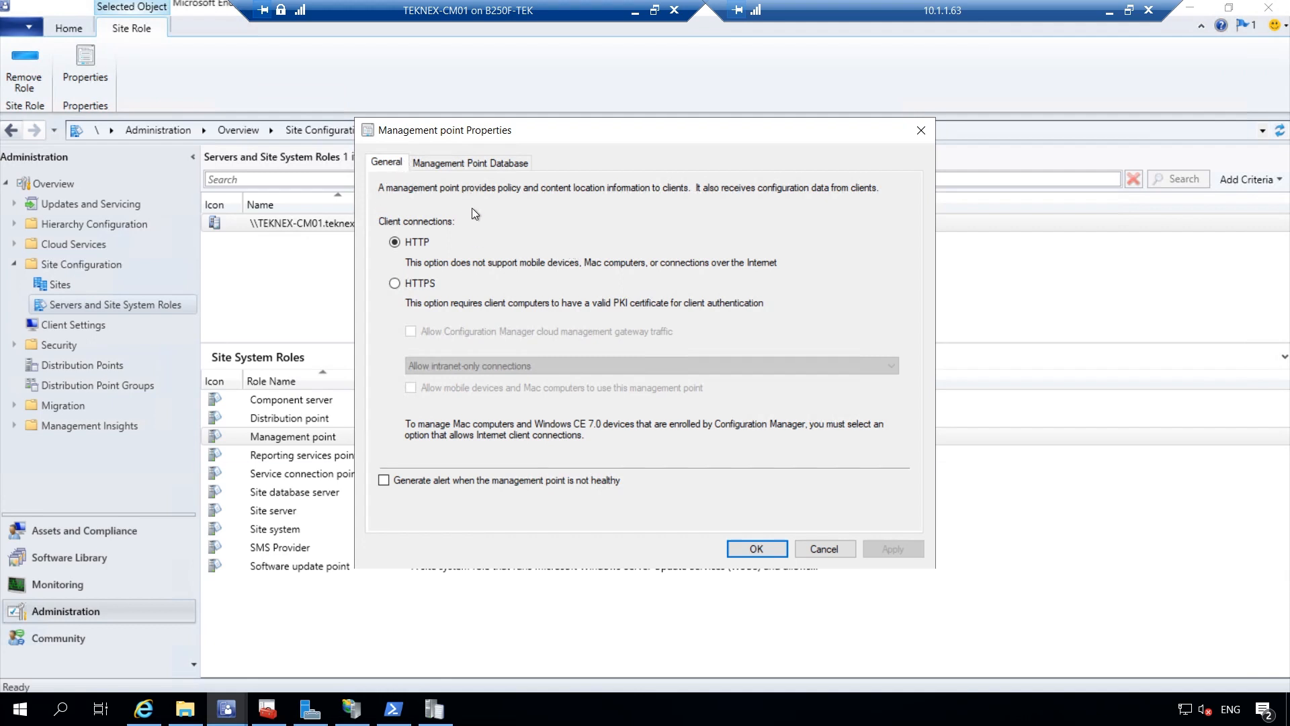
click(395, 284)
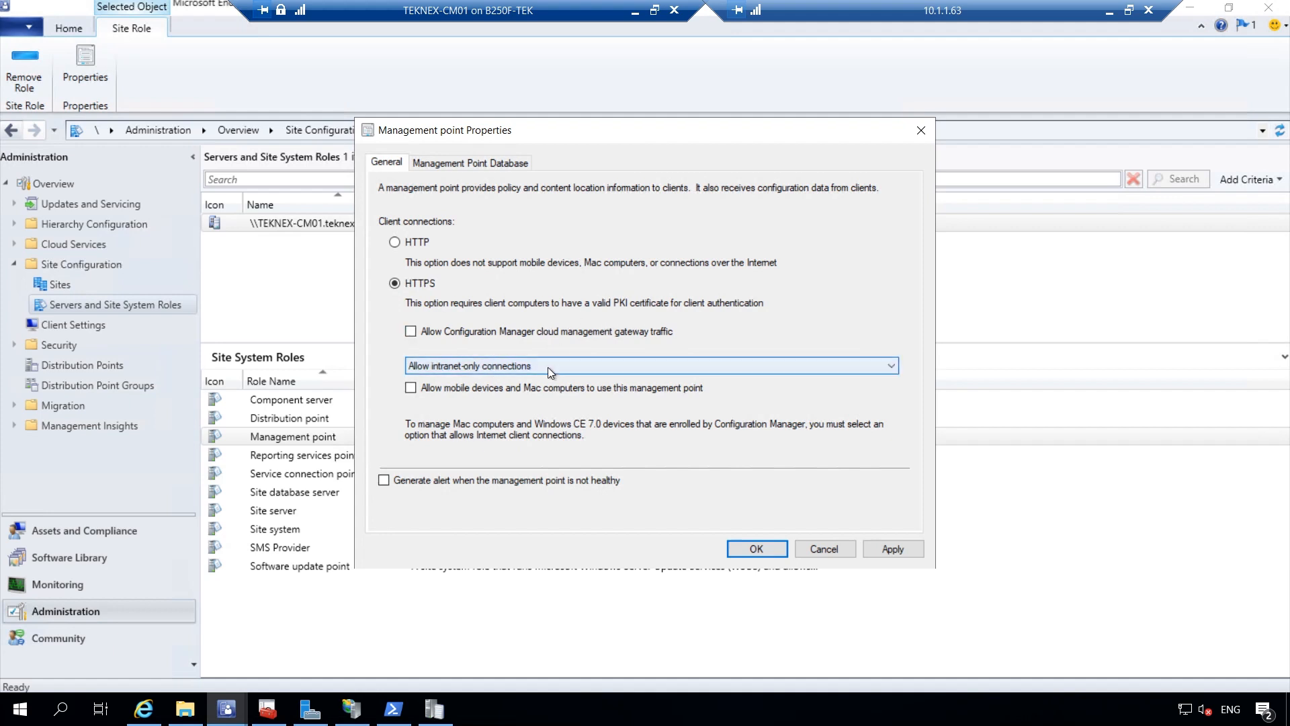
click(896, 549)
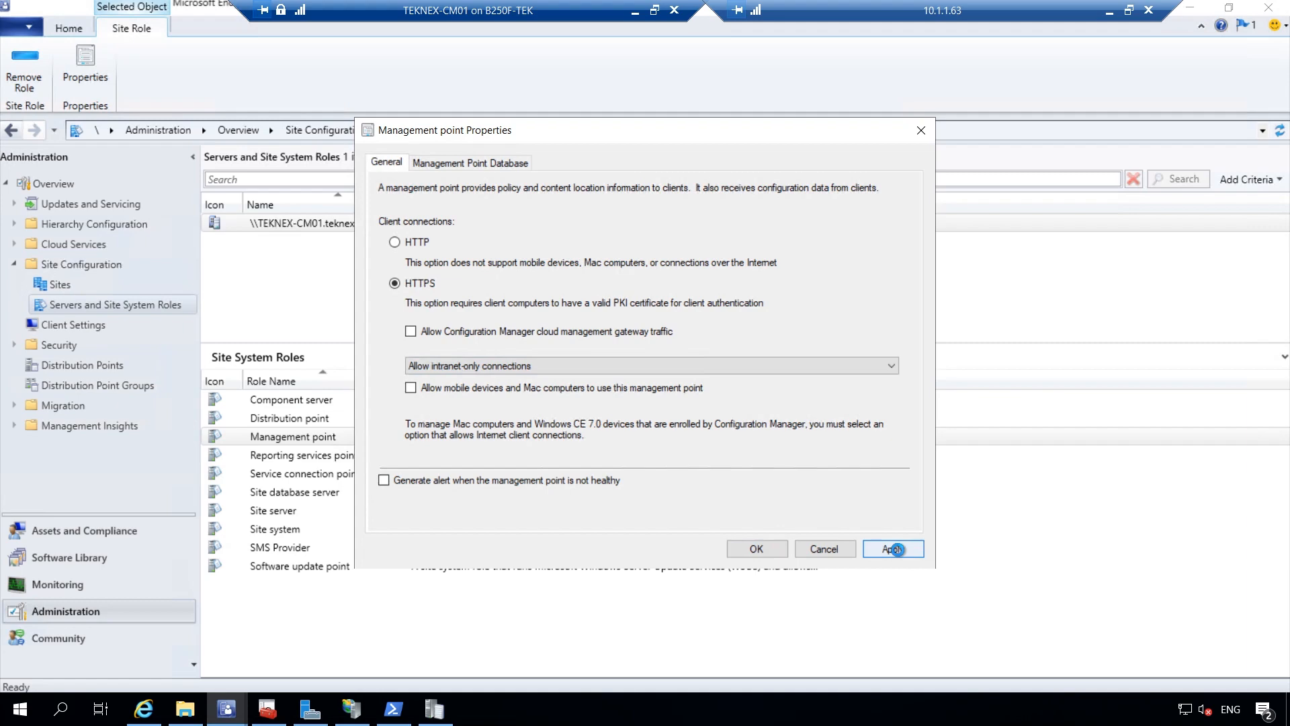
click(769, 555)
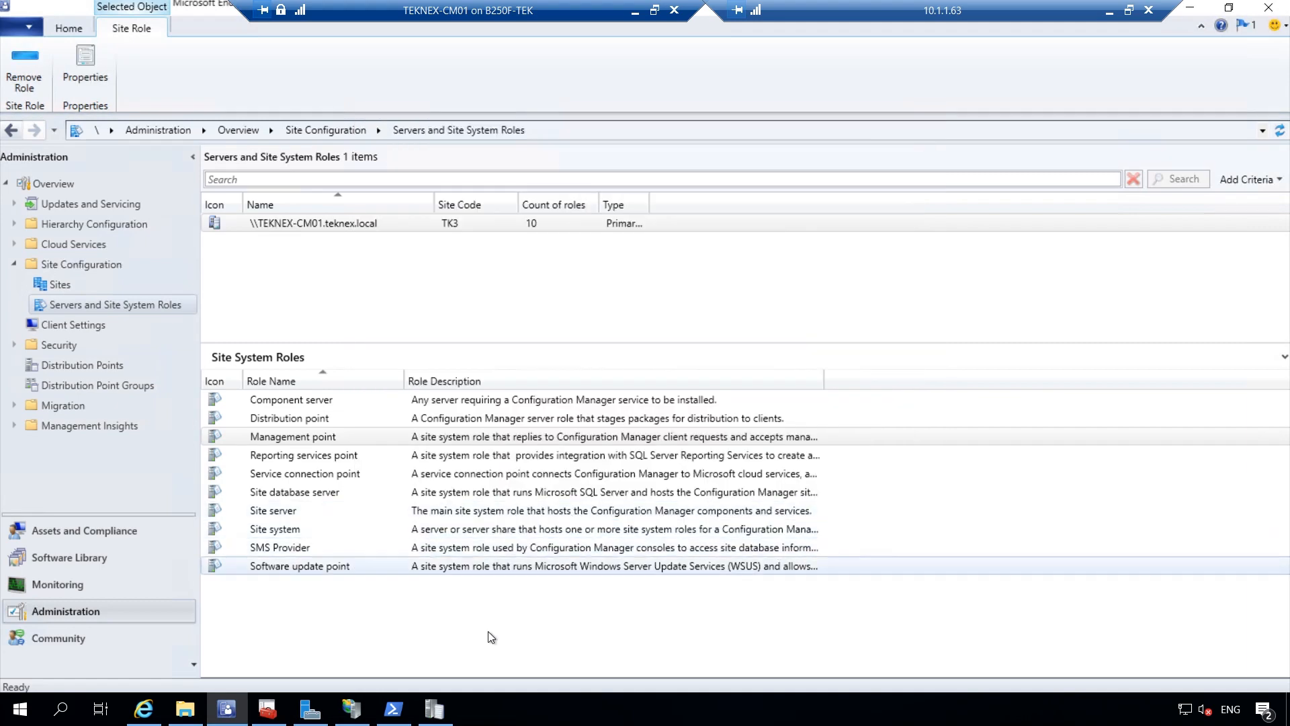
Show Monitoring > System Status > Site Status and select the Management point row
click(445, 709)
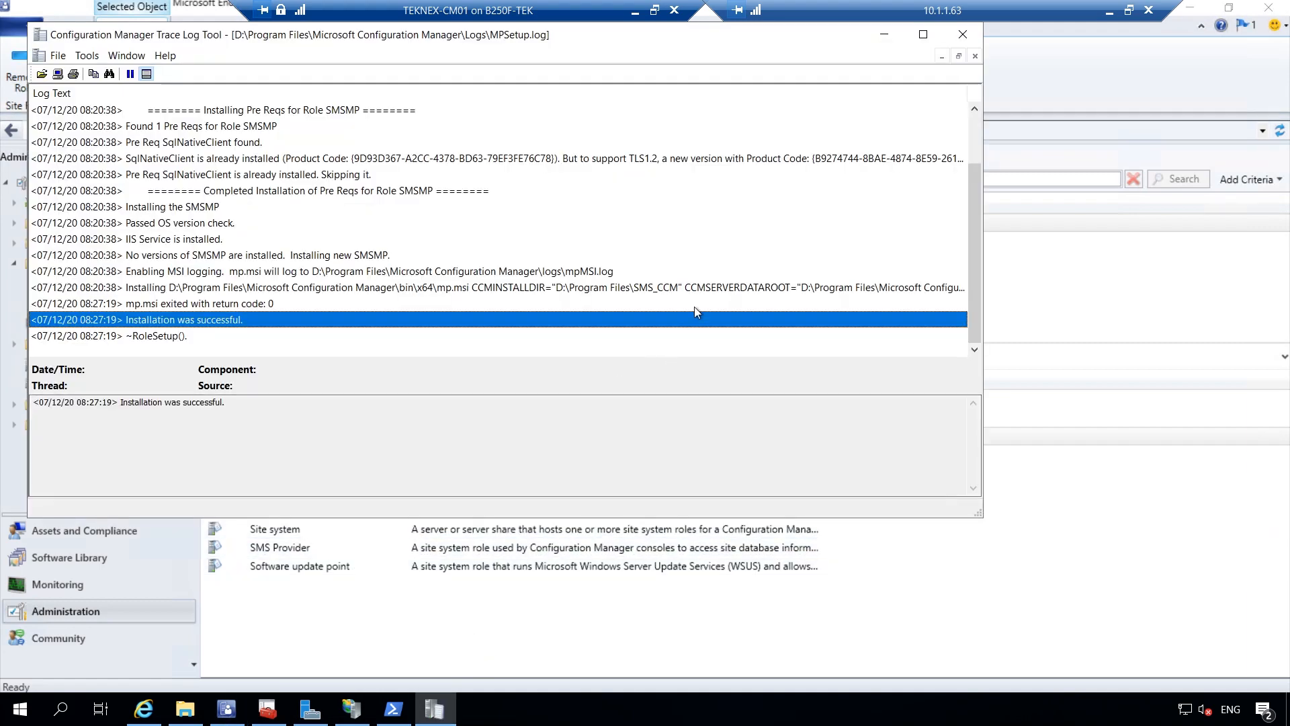
click(891, 34)
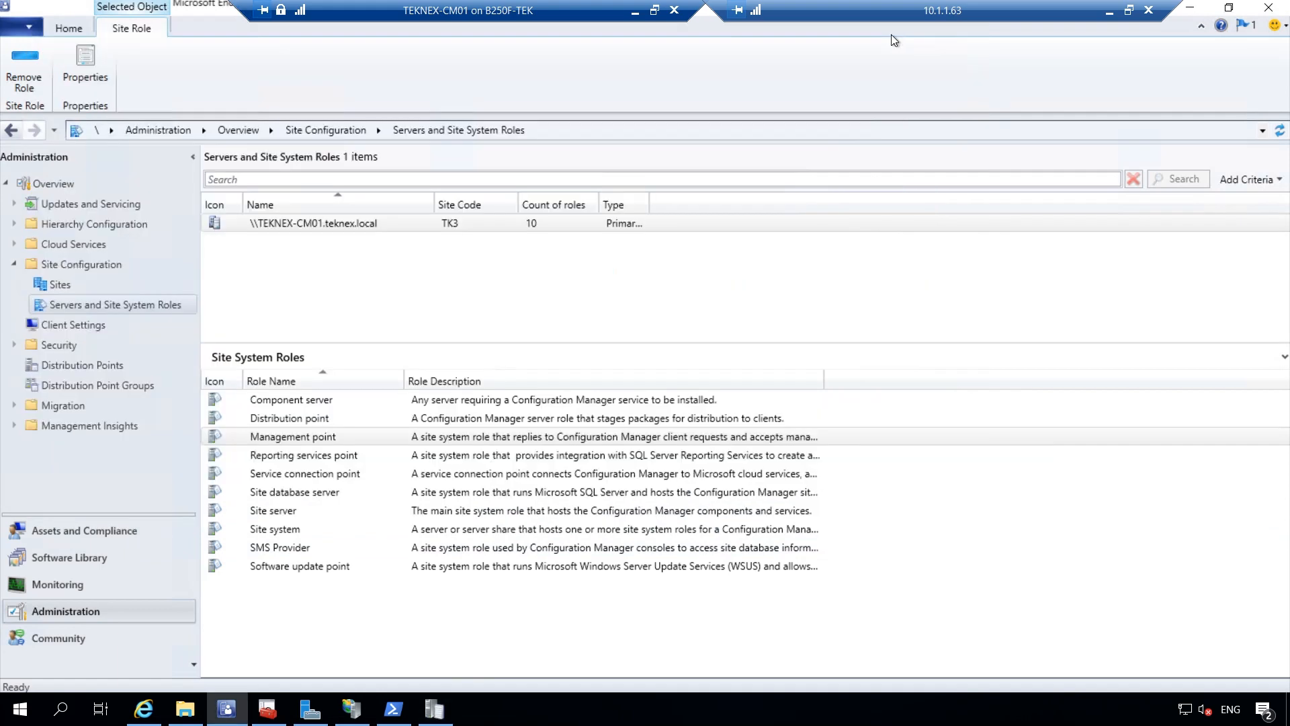
click(90, 577)
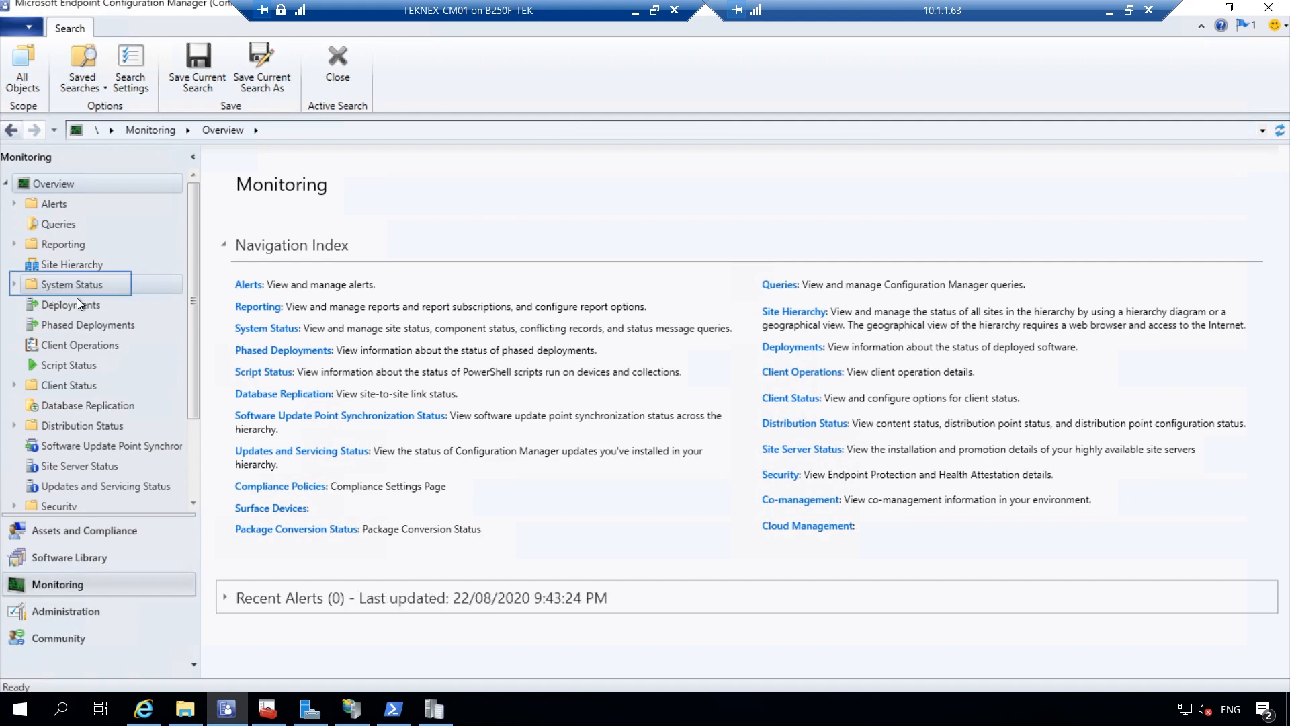
click(12, 287)
click(51, 301)
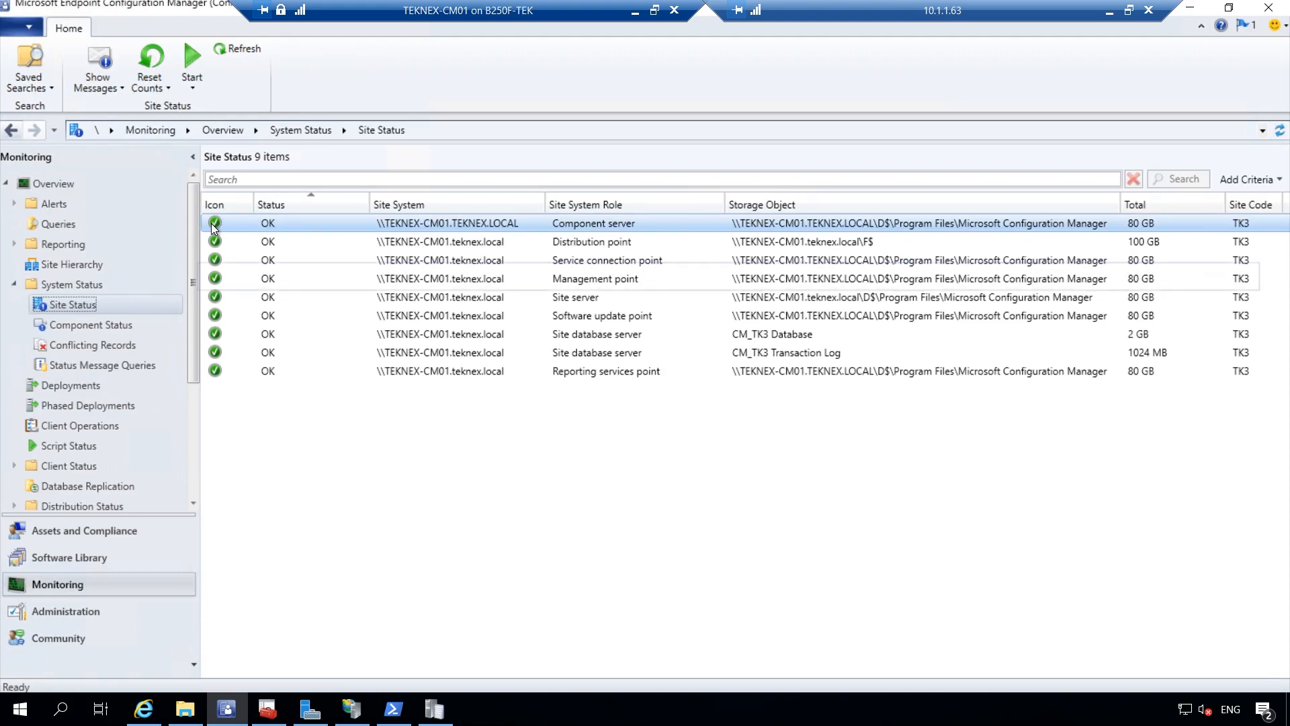
click(475, 282)
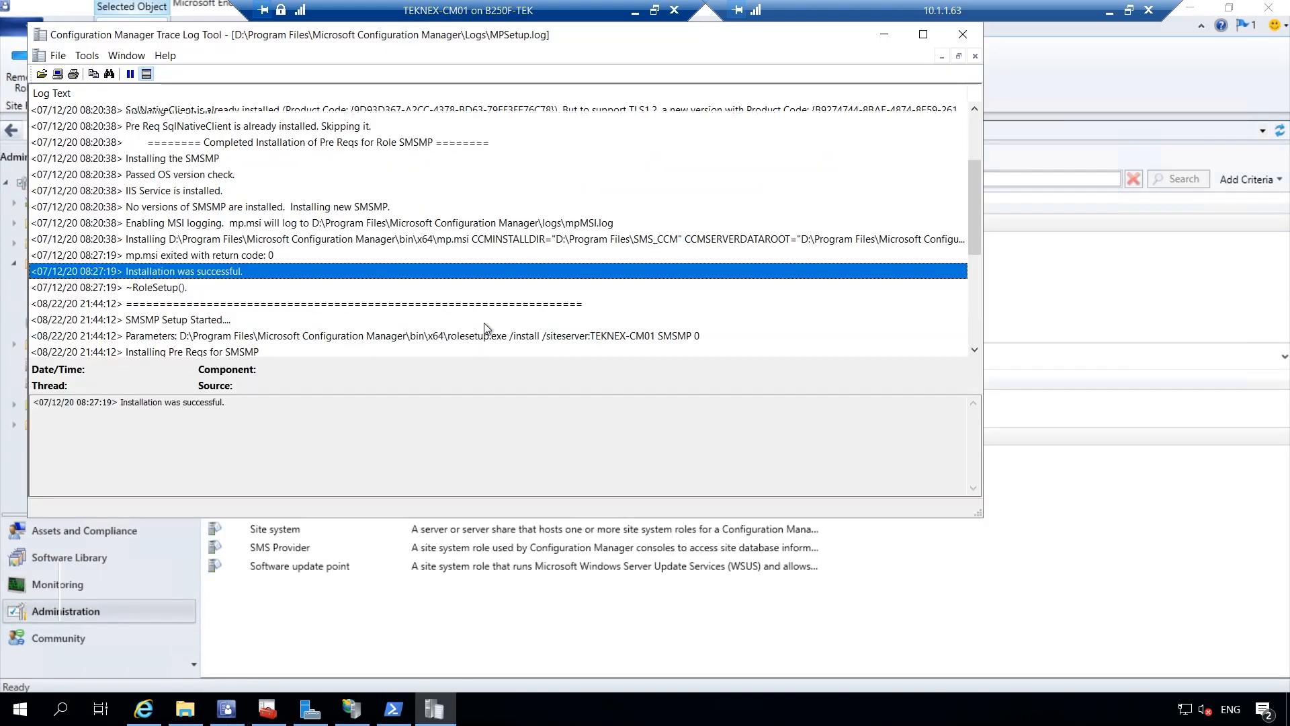
Review the MPSetup.log entries for IIS installed, MSI logging enabled and the mp.msi reinstall command
scroll(591, 376, down, 3)
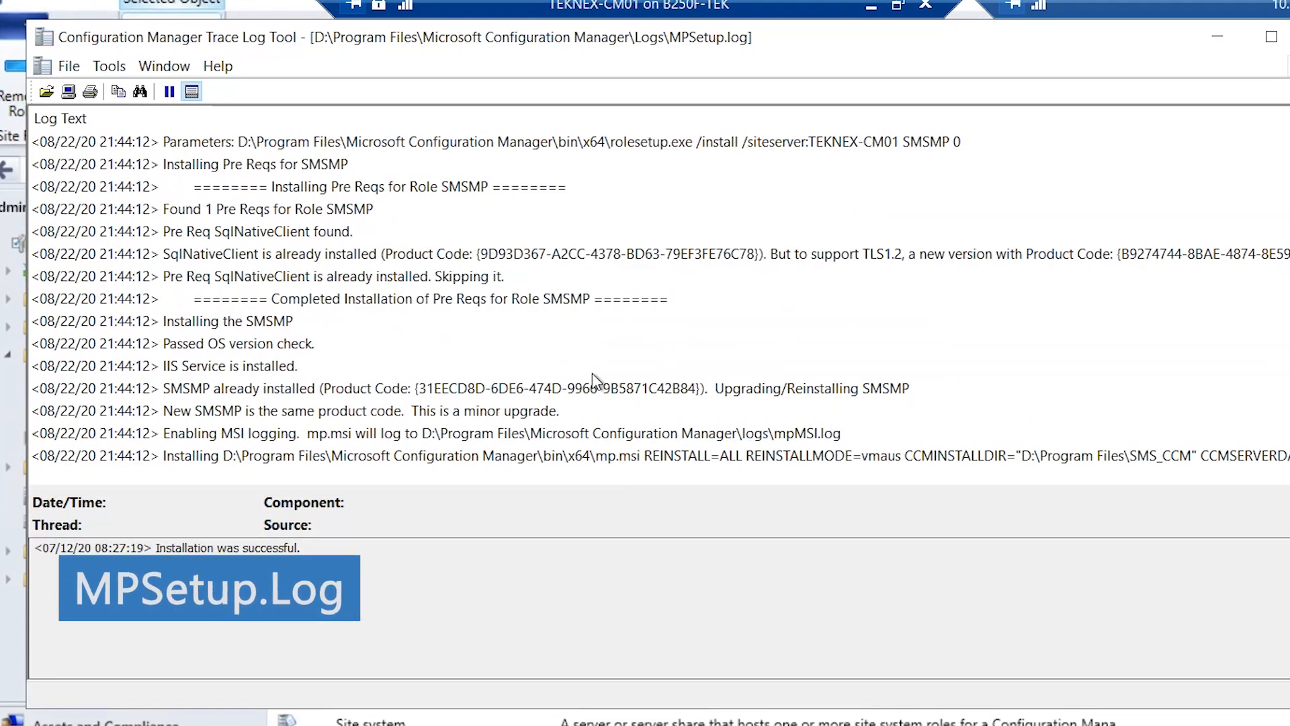
click(396, 366)
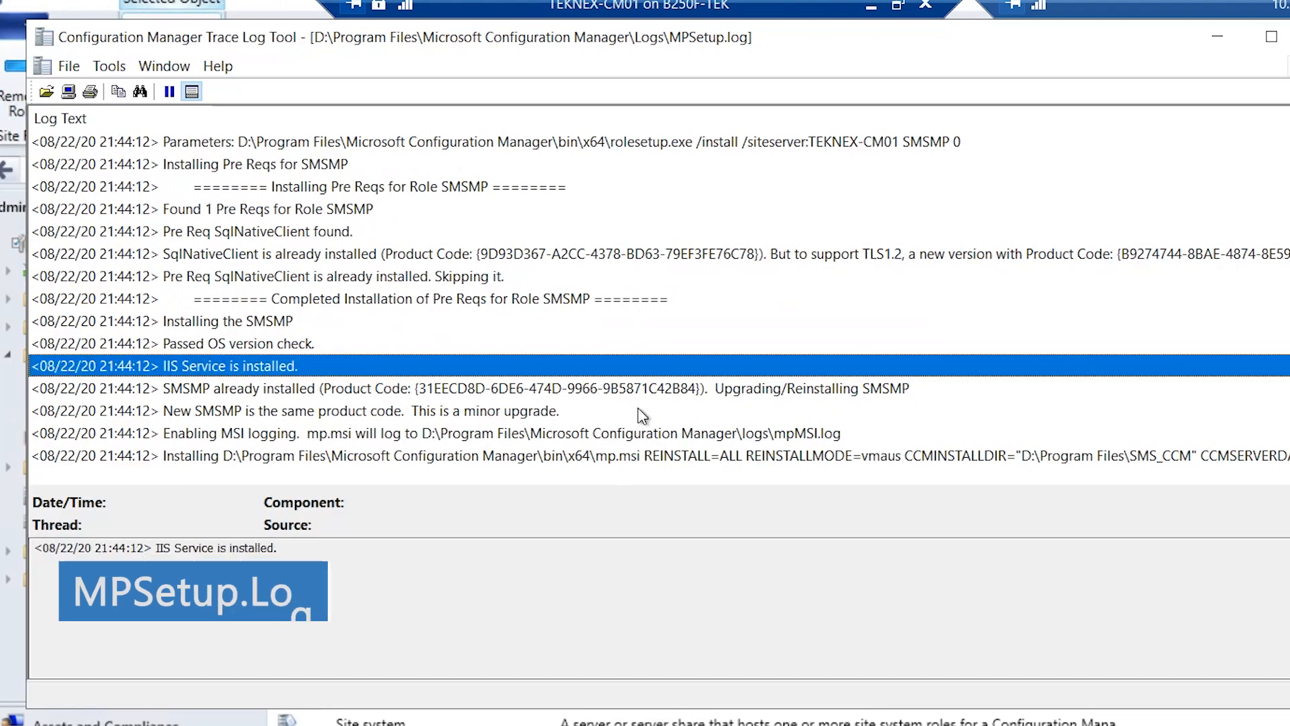
click(82, 433)
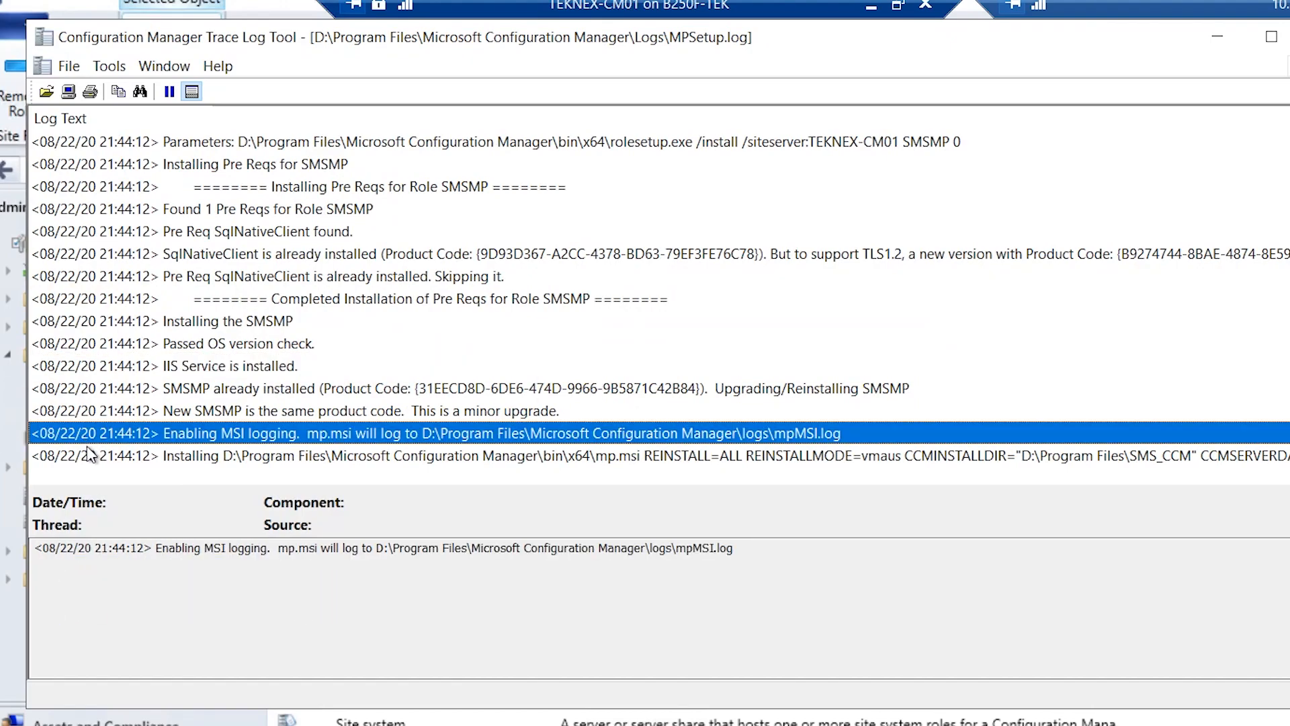
click(92, 457)
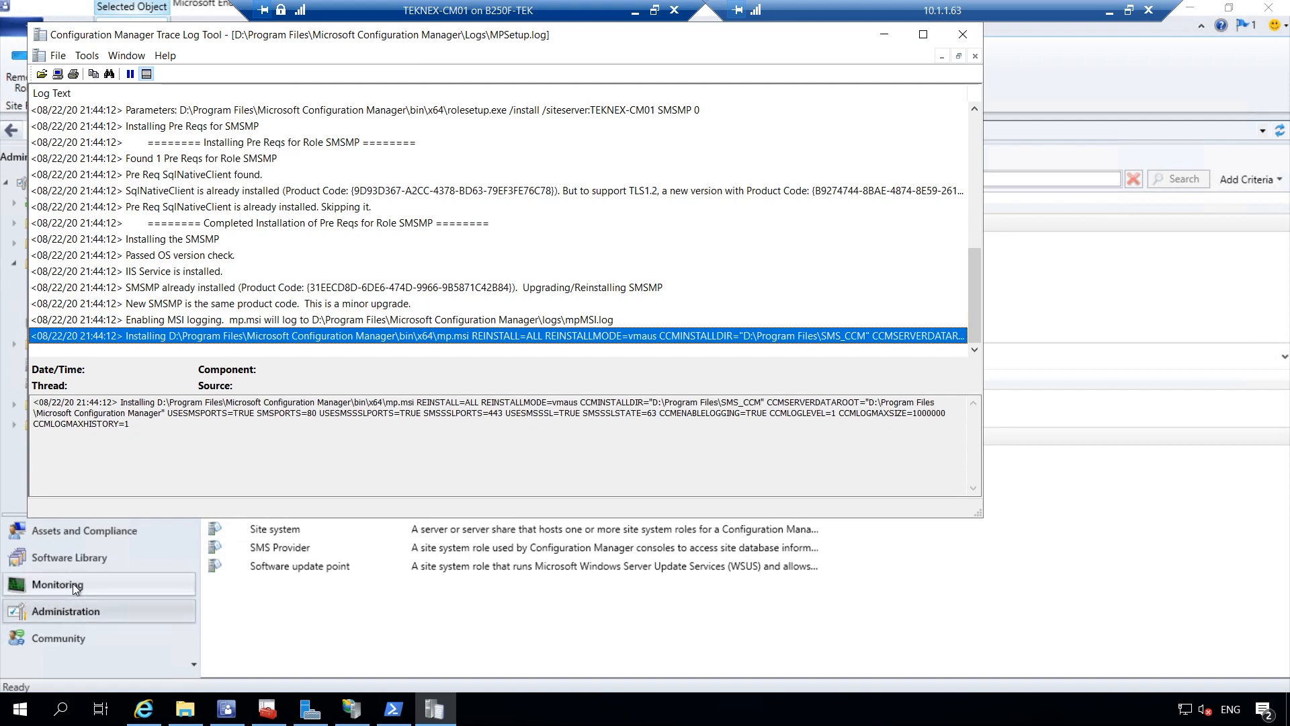
Refresh the Site Status list in Monitoring, then return to MPSetup.log
click(57, 584)
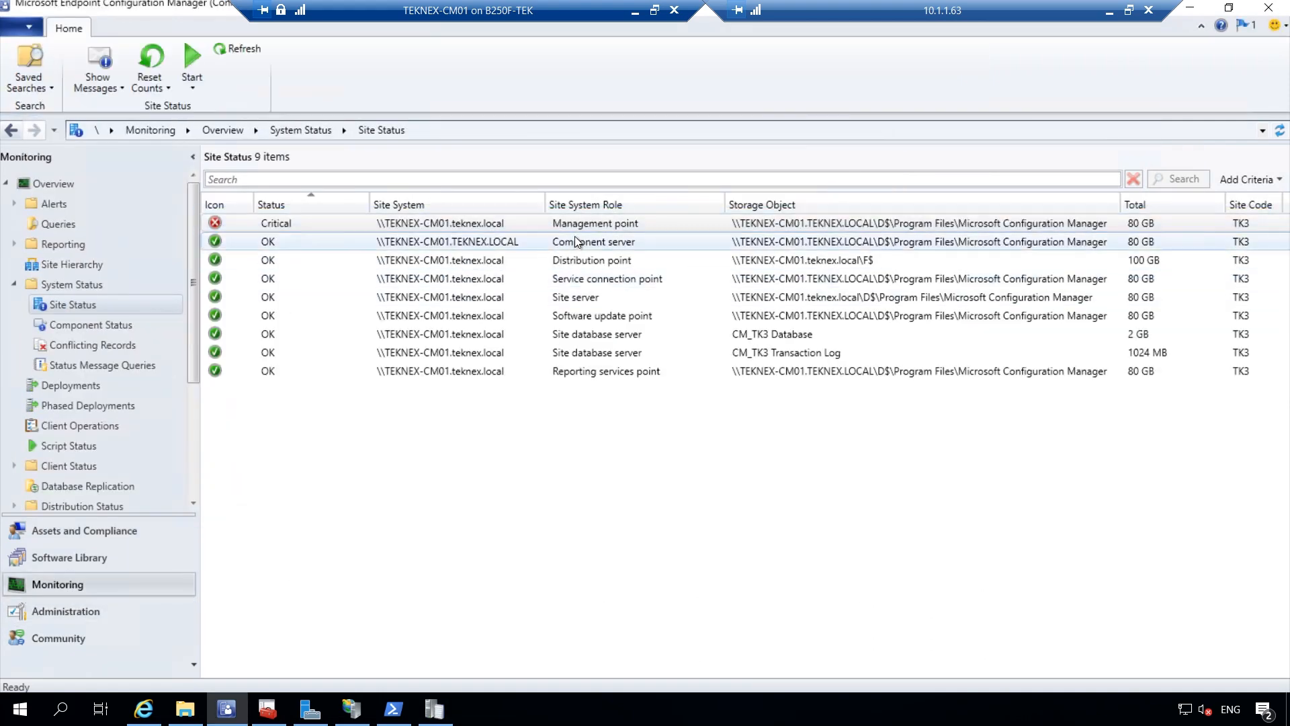
click(244, 48)
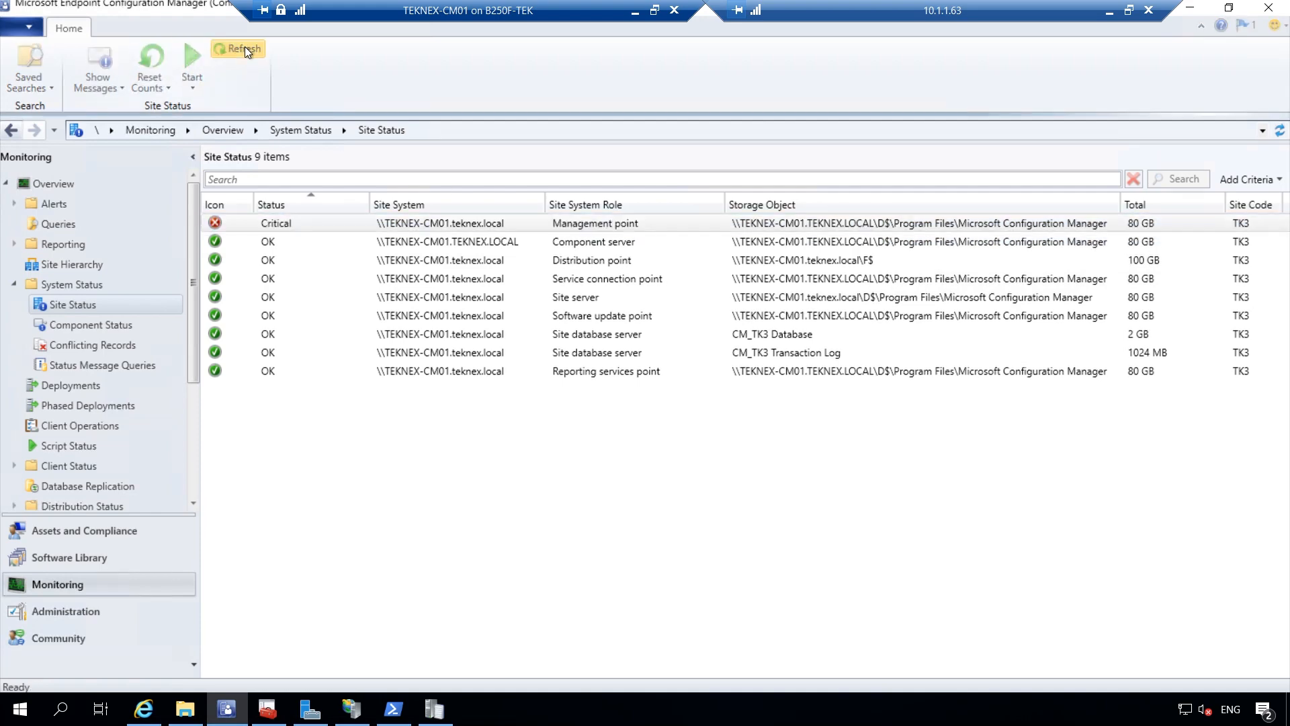
click(436, 708)
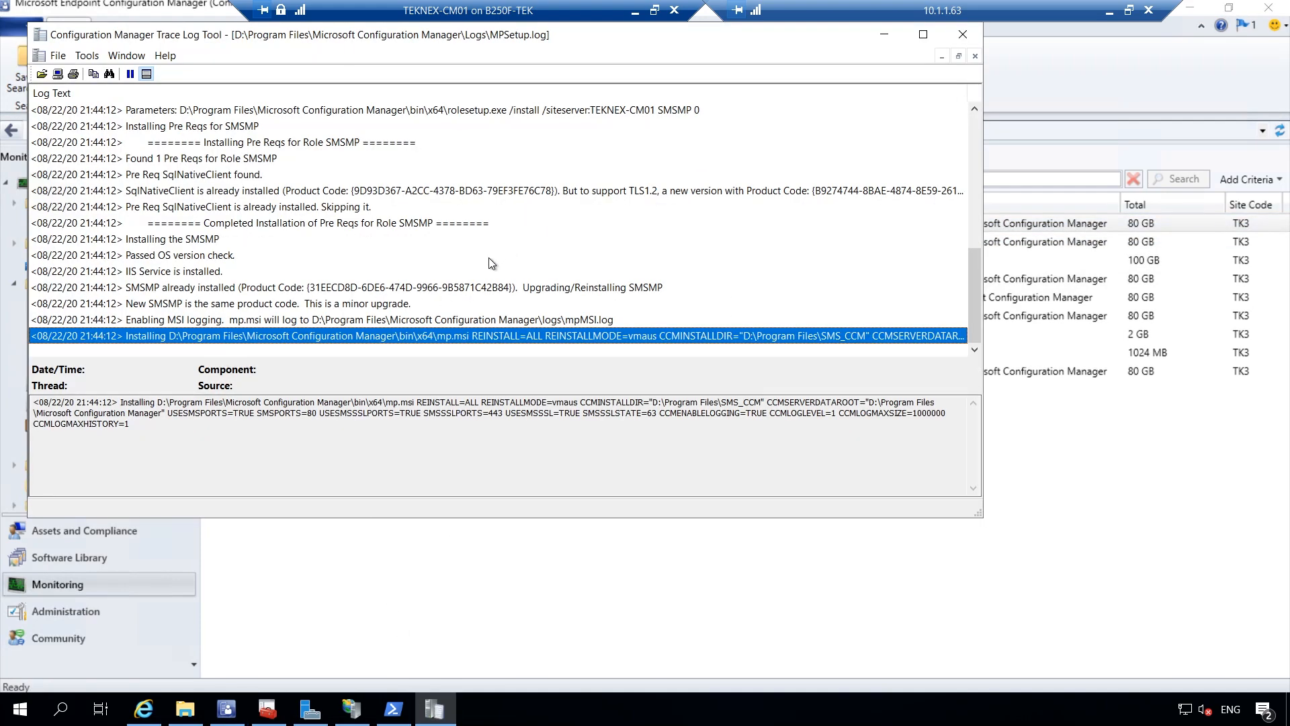
mouse_move(974, 307)
mouse_down()
mouse_move(970, 287)
mouse_move(974, 308)
mouse_up()
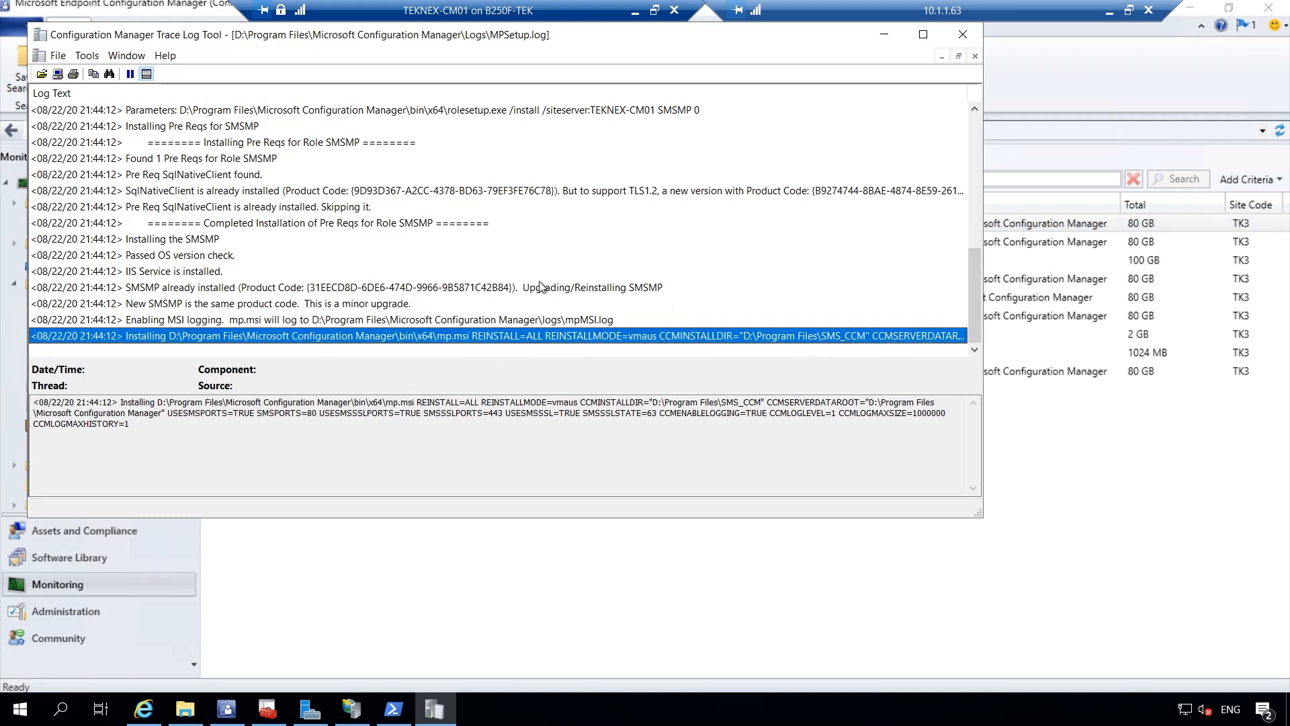
On PC-01, select the Application Deployment Evaluation Cycle in the Configuration Manager client's Actions tab
click(636, 12)
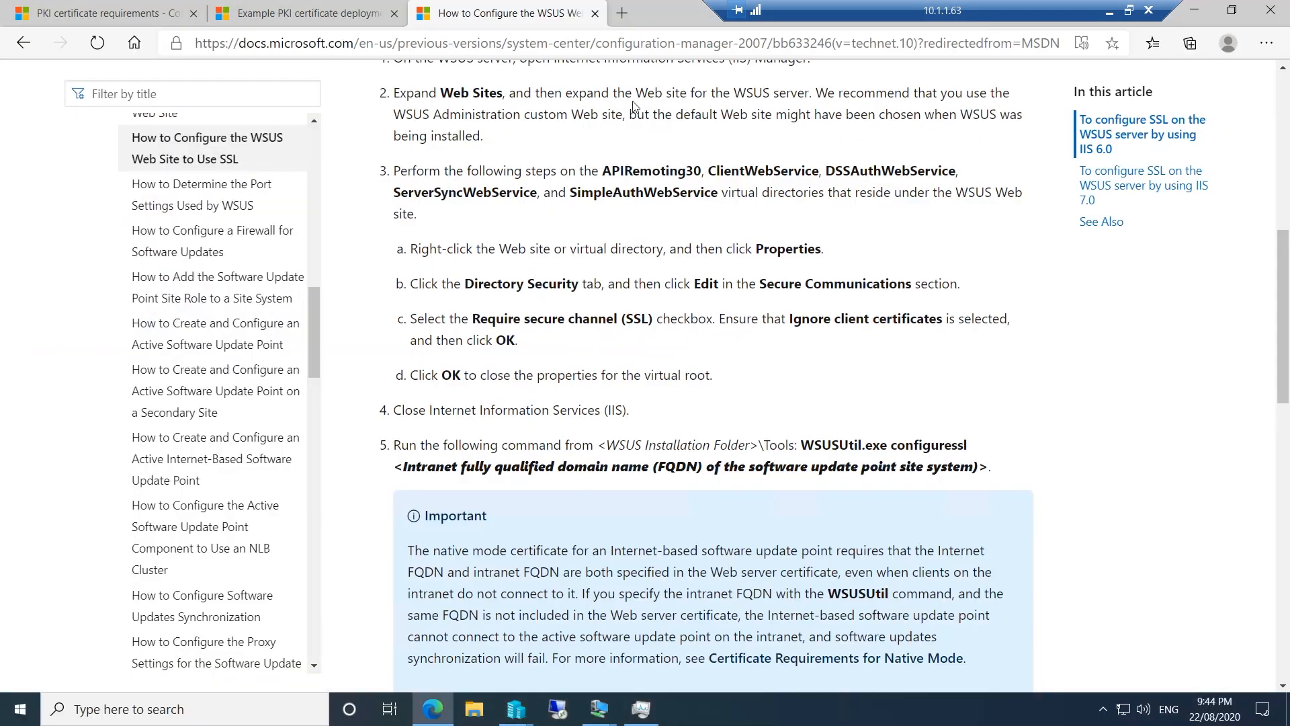
mouse_move(598, 705)
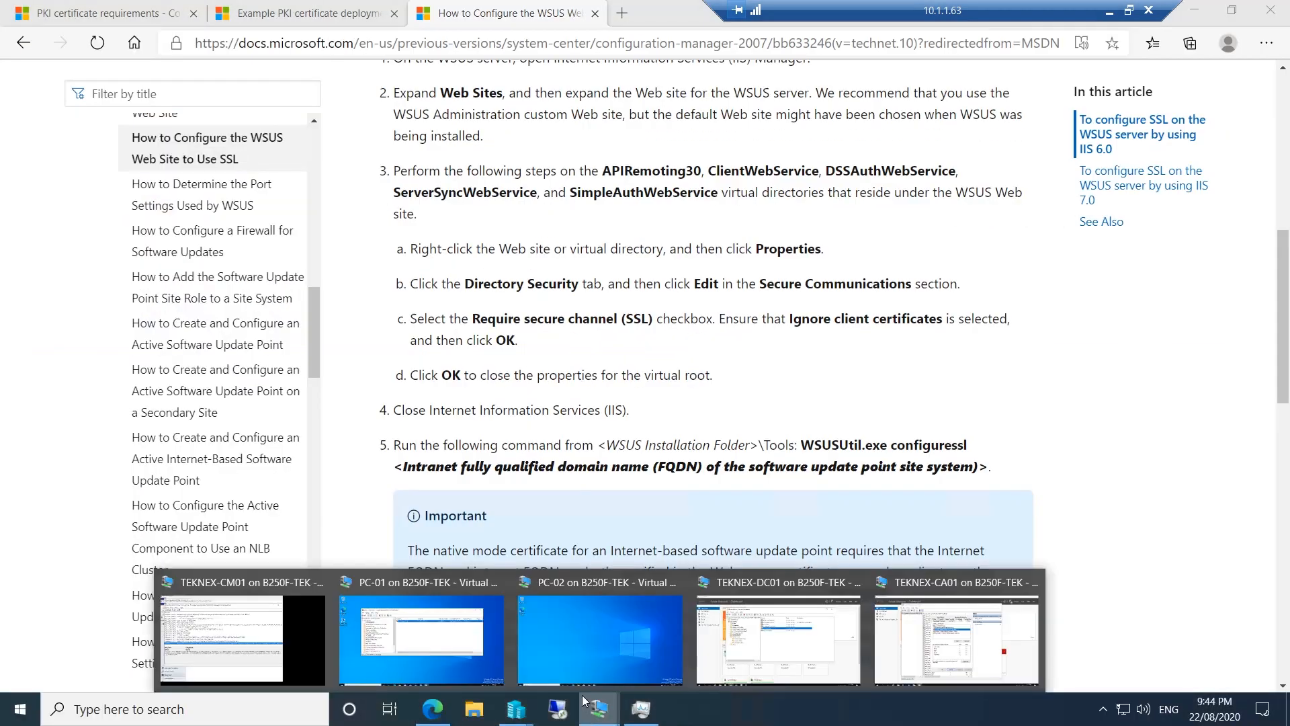
click(437, 605)
double_click(37, 211)
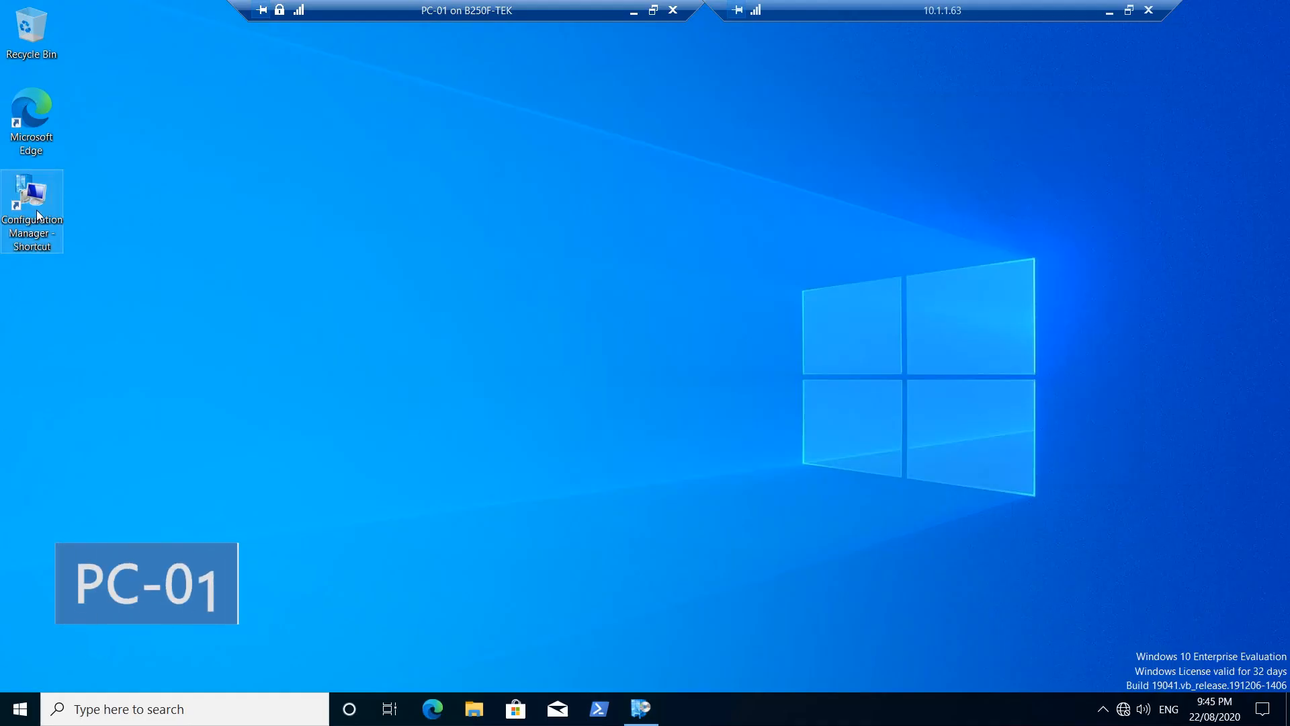
click(390, 211)
click(330, 306)
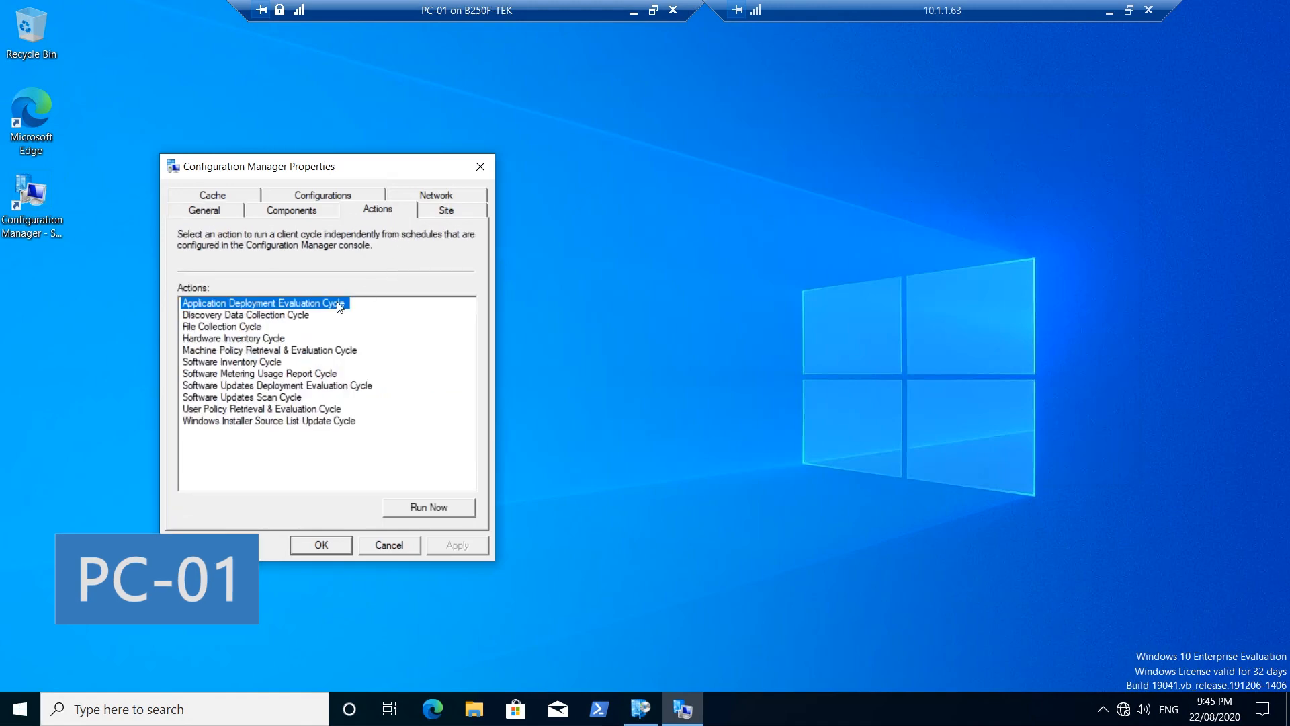
click(480, 166)
Restart PC-01 and switch back to the TEKNEX-CM01 server session
right_click(20, 709)
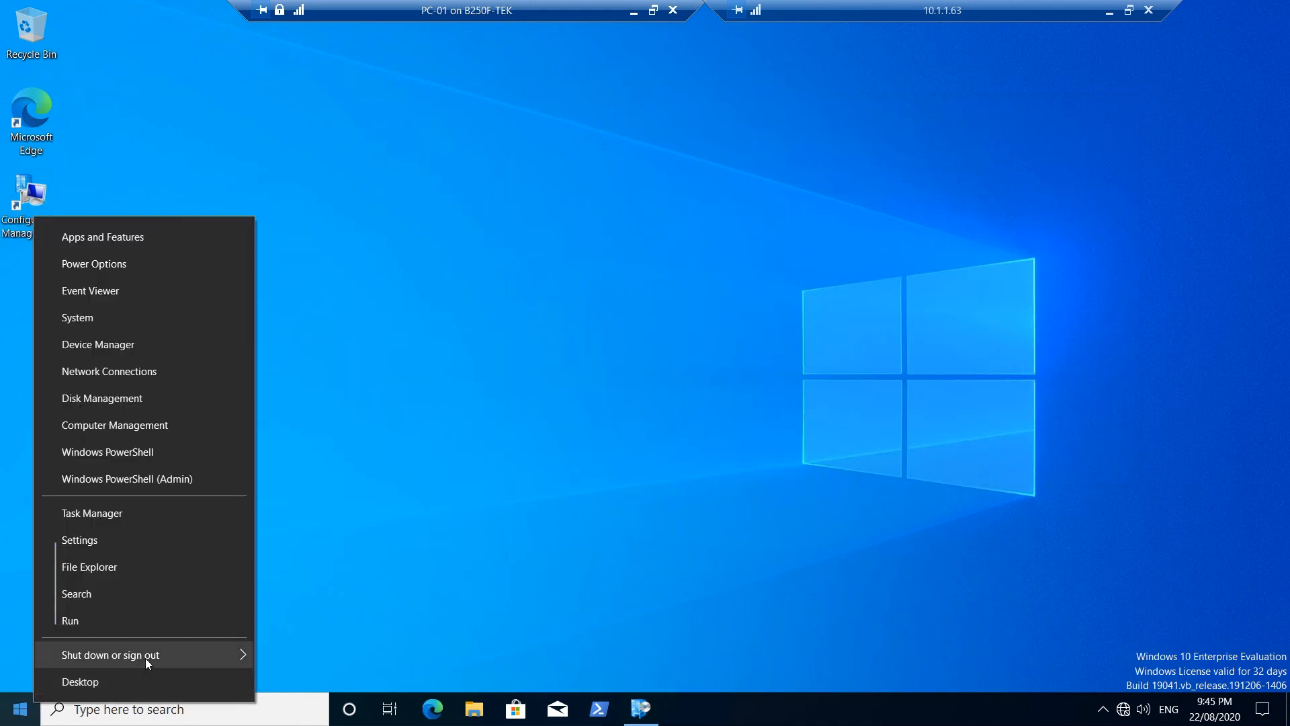
mouse_move(145, 656)
click(316, 650)
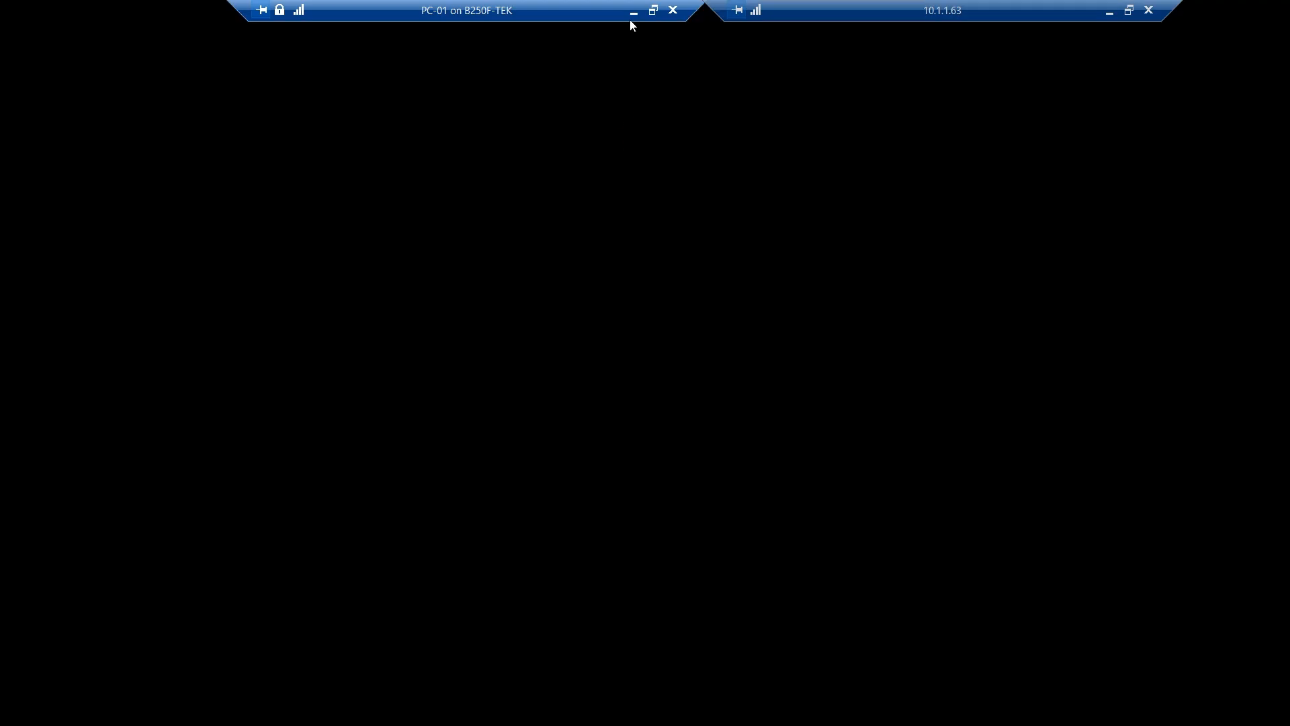
click(633, 12)
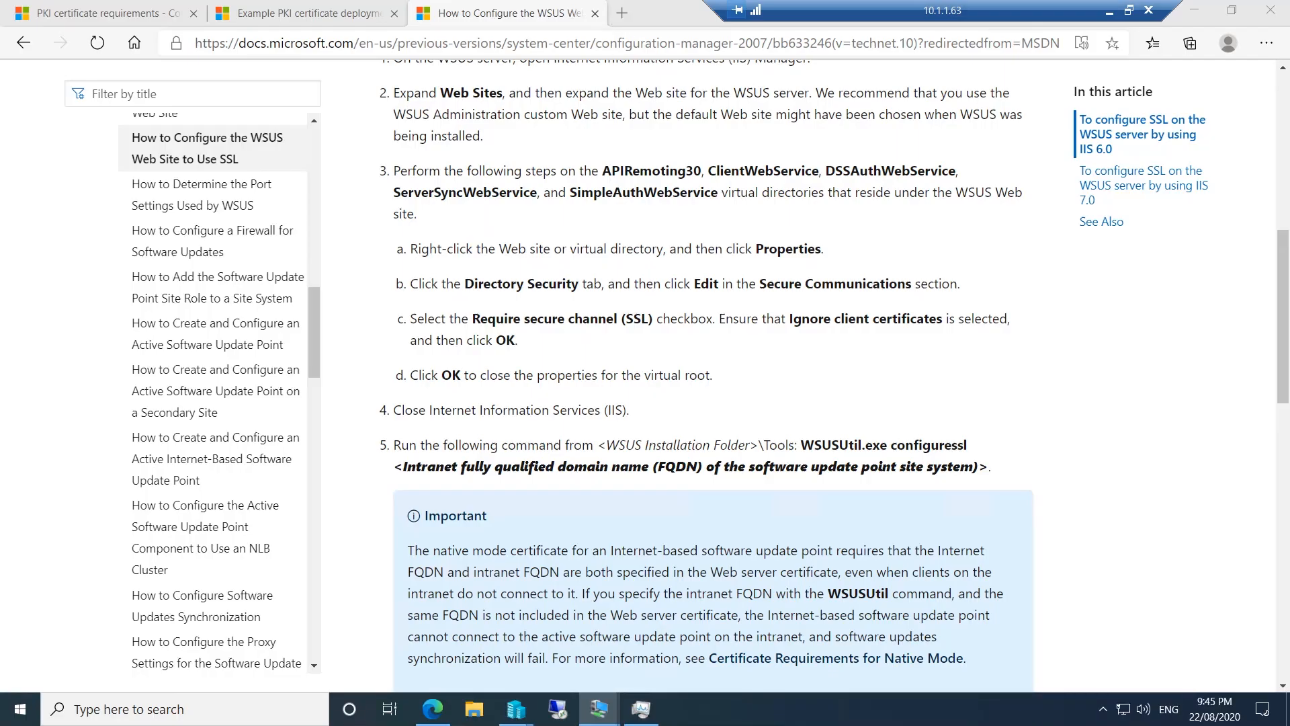
mouse_move(604, 711)
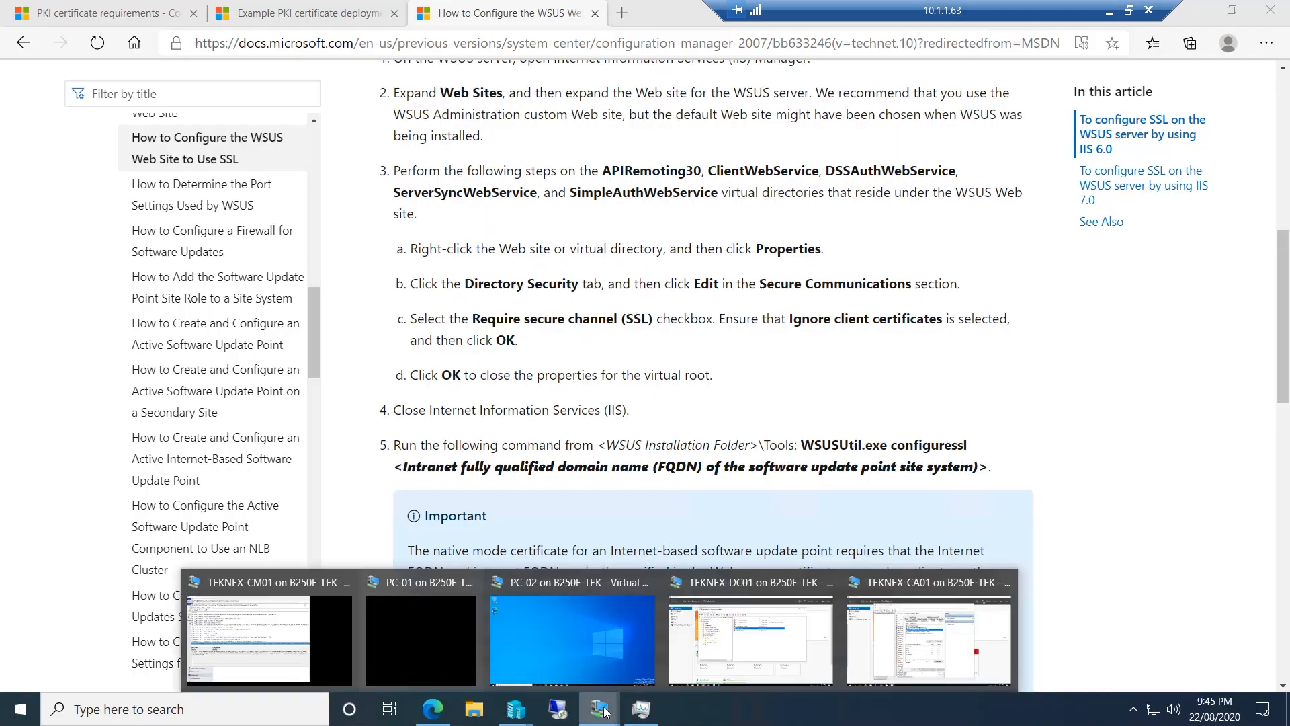
click(303, 643)
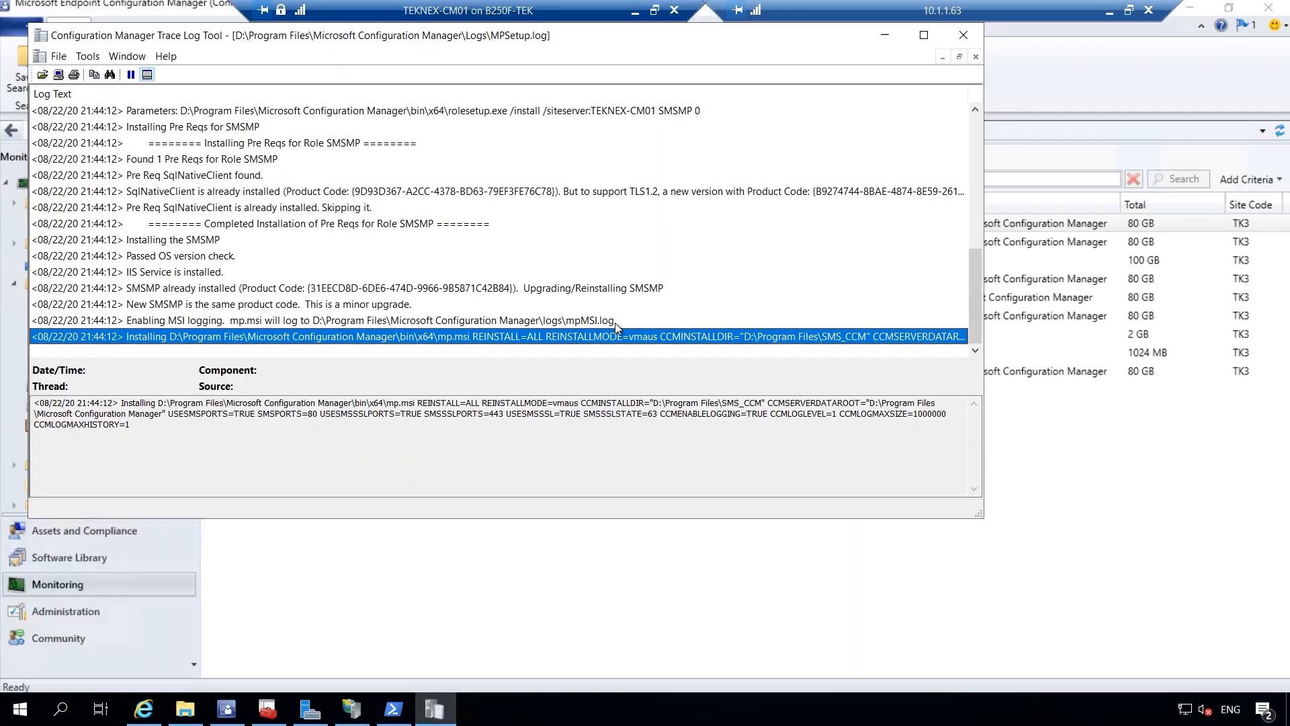
Confirm MPSetup.log reads 'Installation was successful', then check the Management point row in Site Status
scroll(970, 301, up, 1)
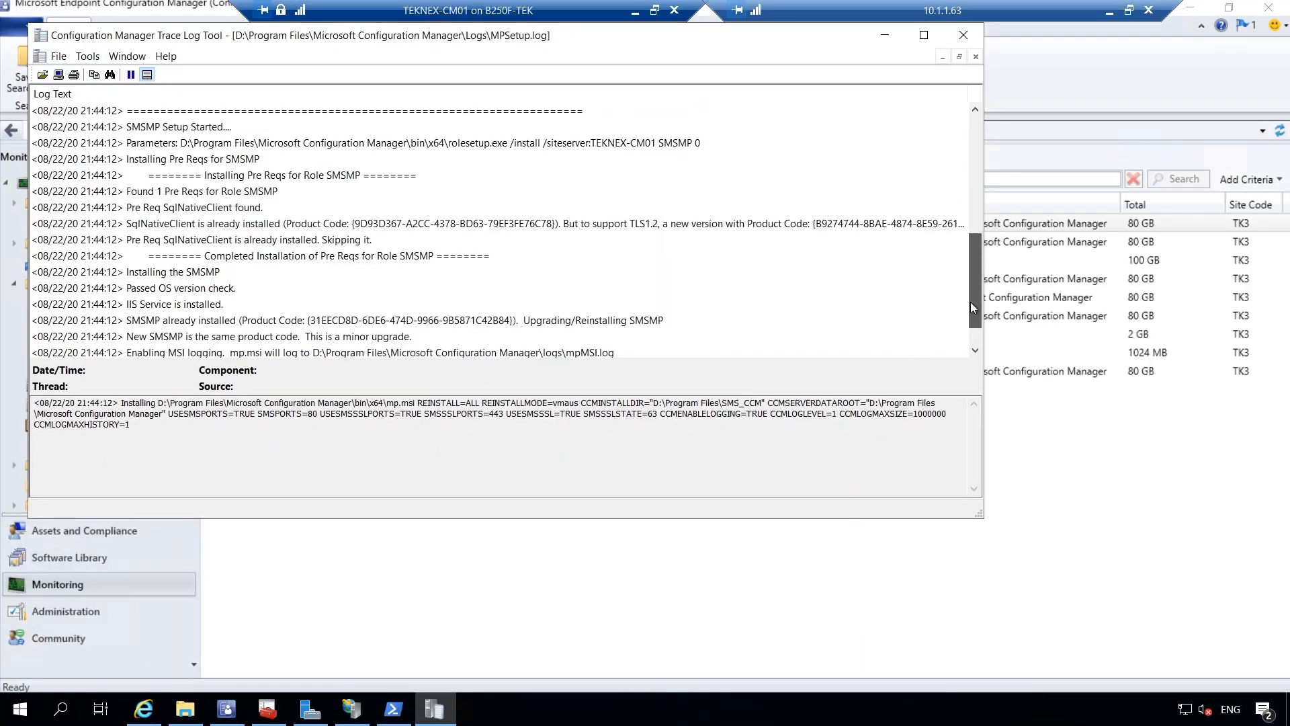
scroll(971, 310, down, 1)
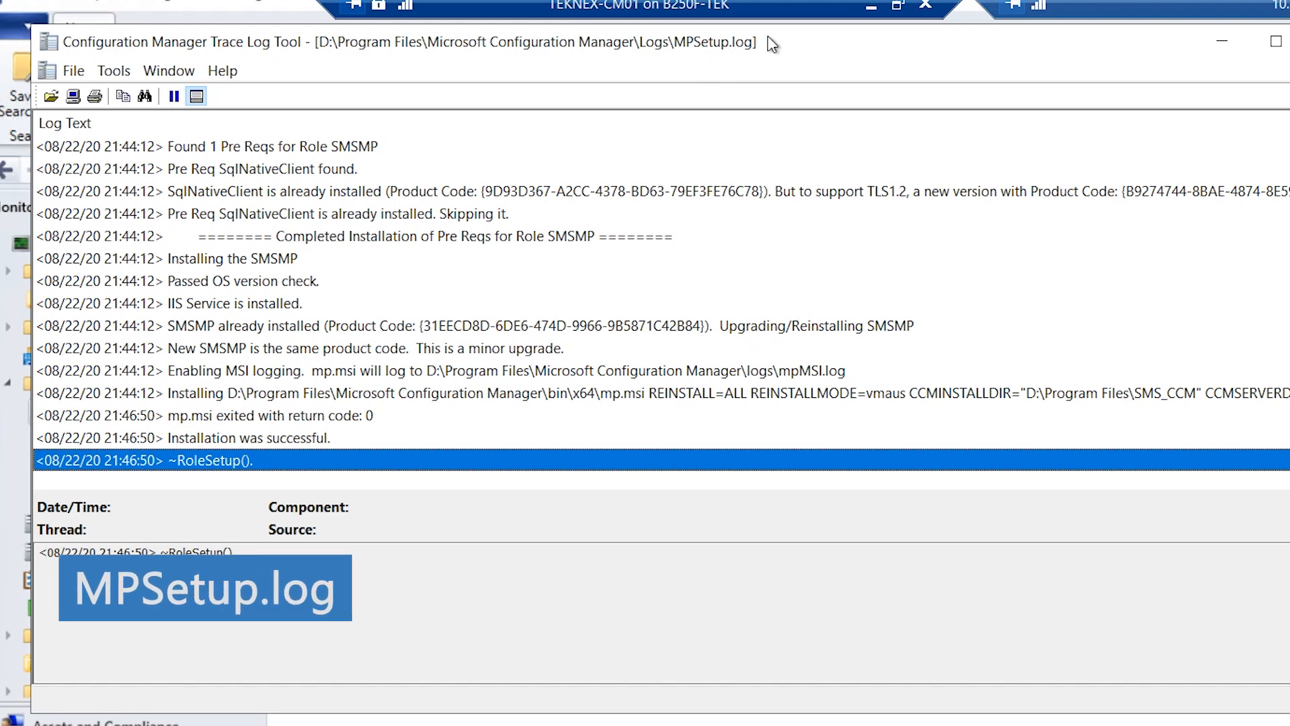
click(247, 439)
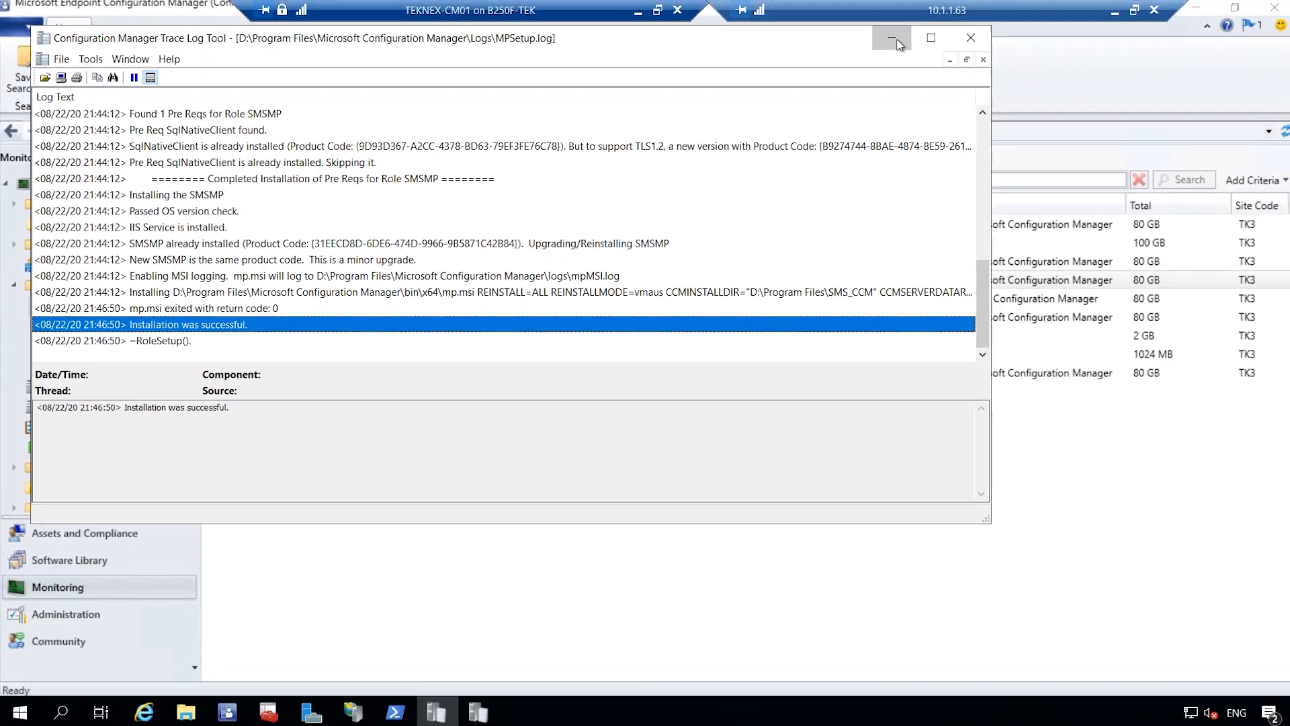
click(1218, 43)
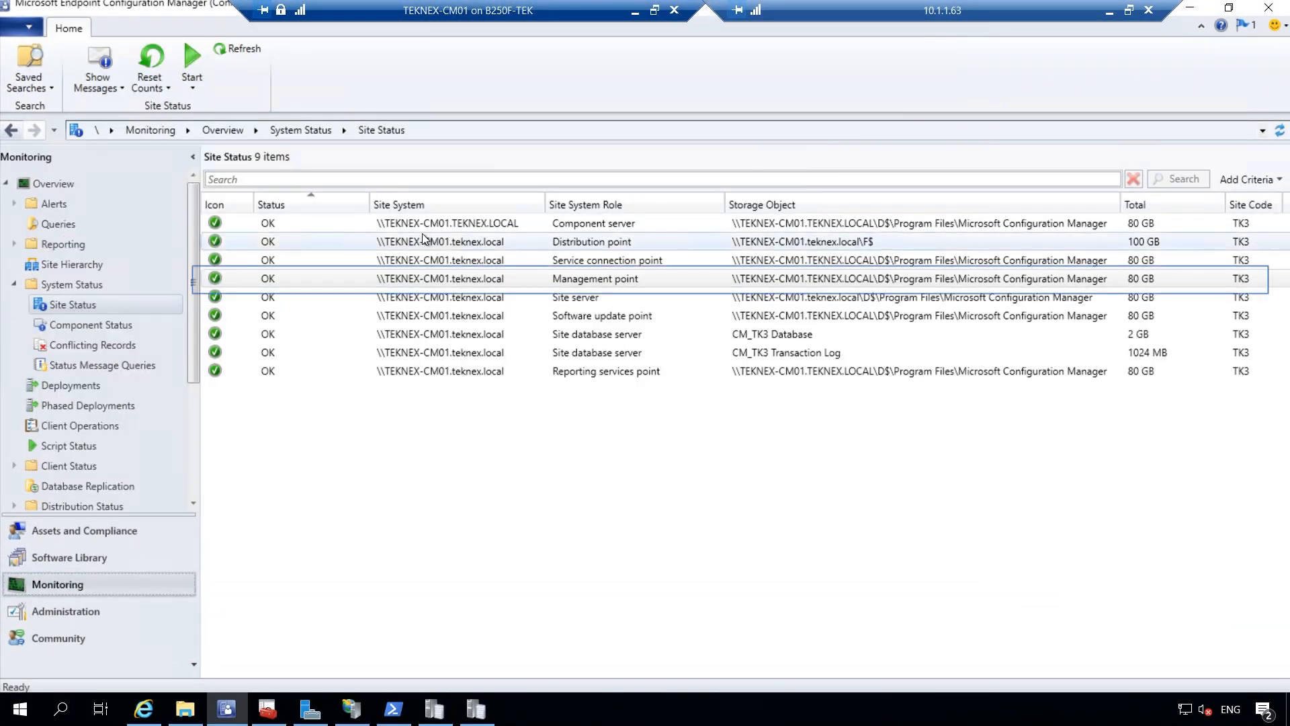
click(473, 279)
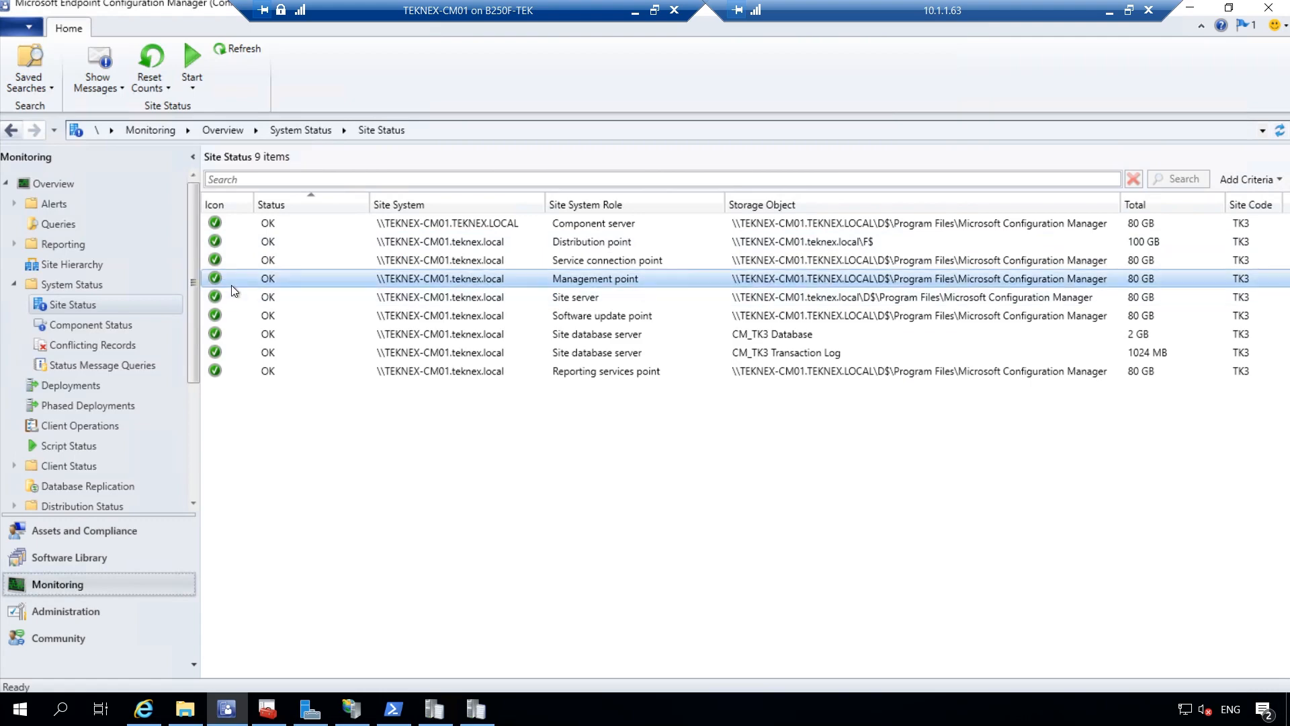
Open the Component Status view and scroll through its component list
click(124, 324)
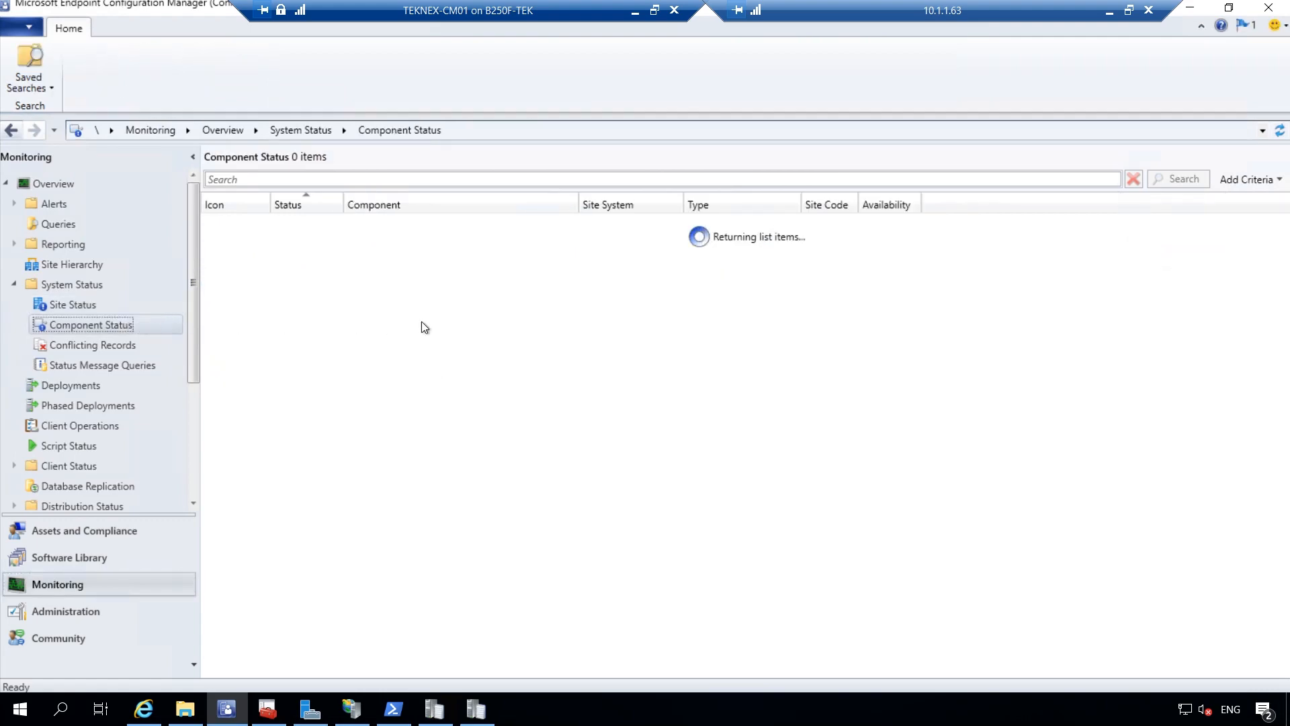
scroll(511, 319, down, 15)
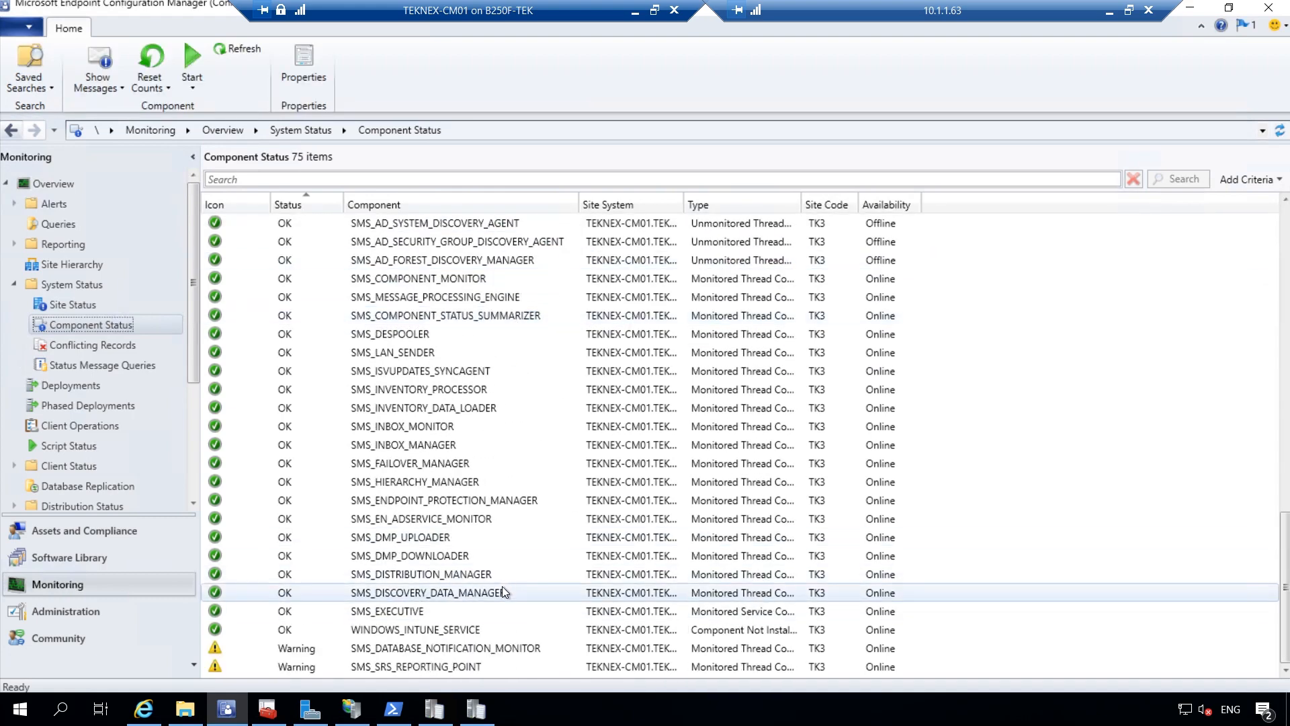
scroll(494, 558, up, 15)
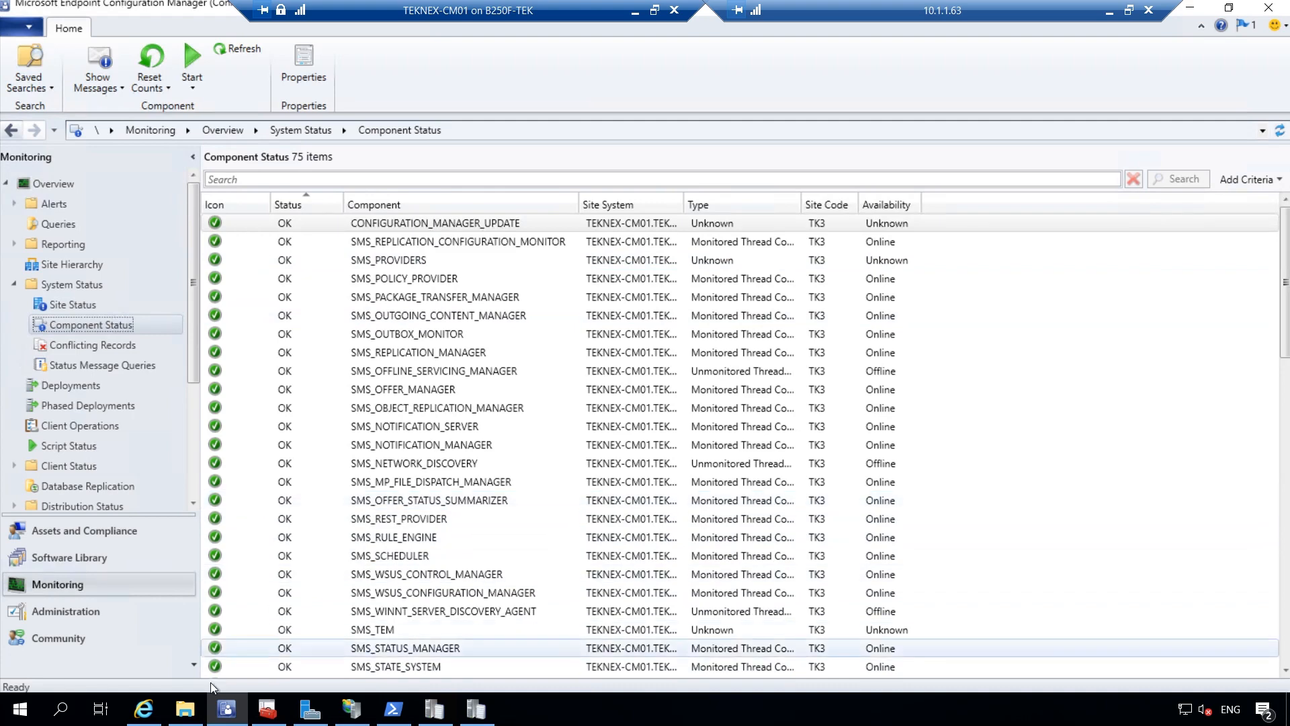
Open mpcontrol.log from the Logs folder and read its certificate validation entries for TEKNEX-CM01
click(198, 710)
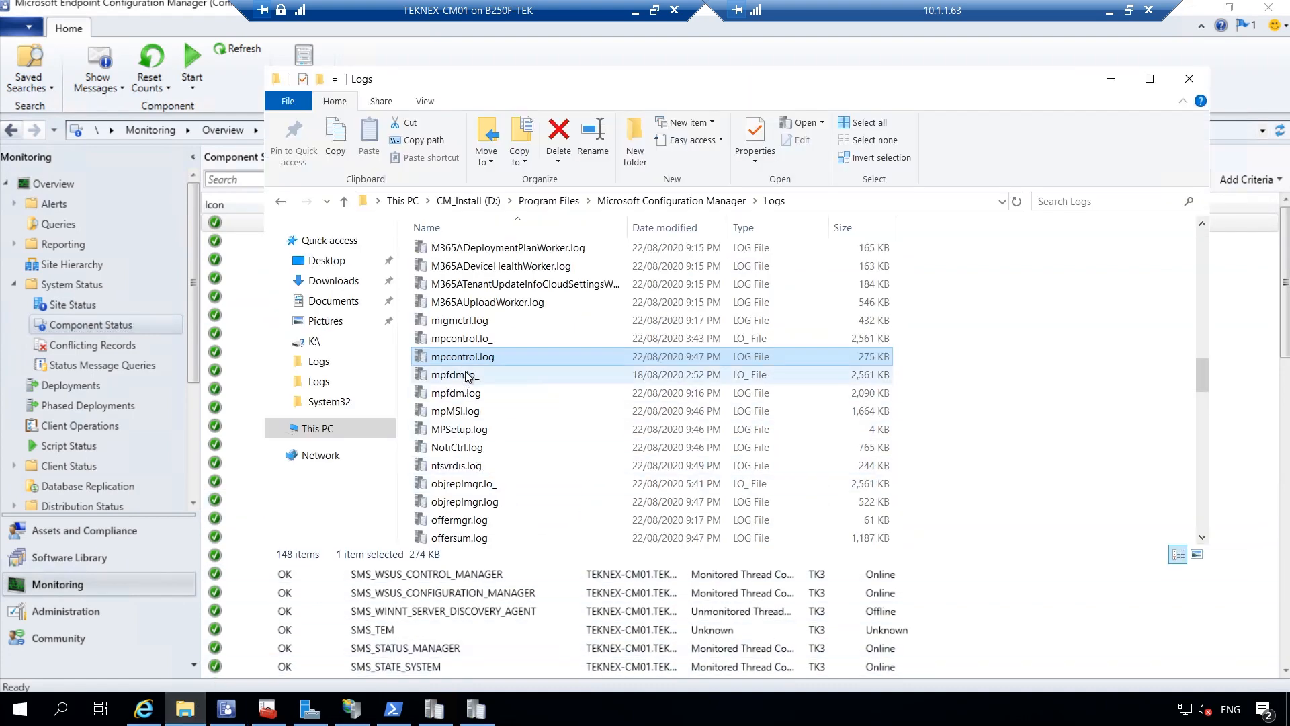
double_click(472, 353)
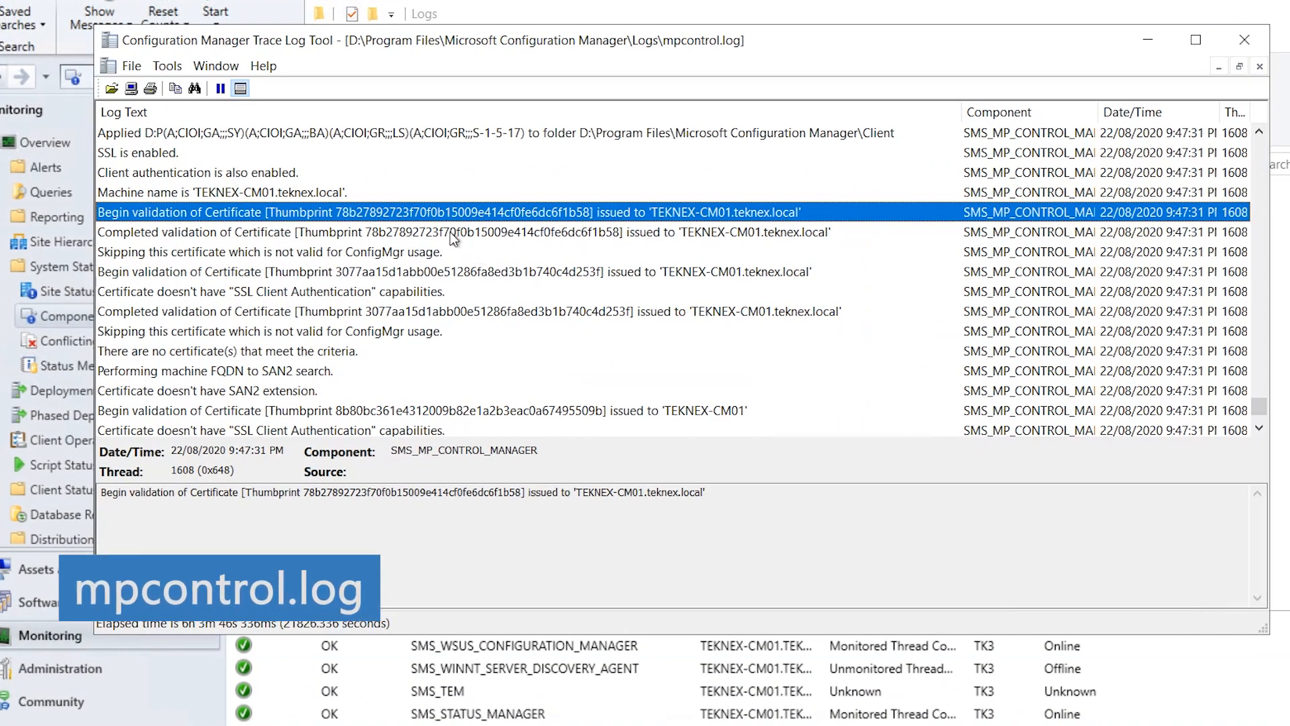
scroll(452, 237, down, 2)
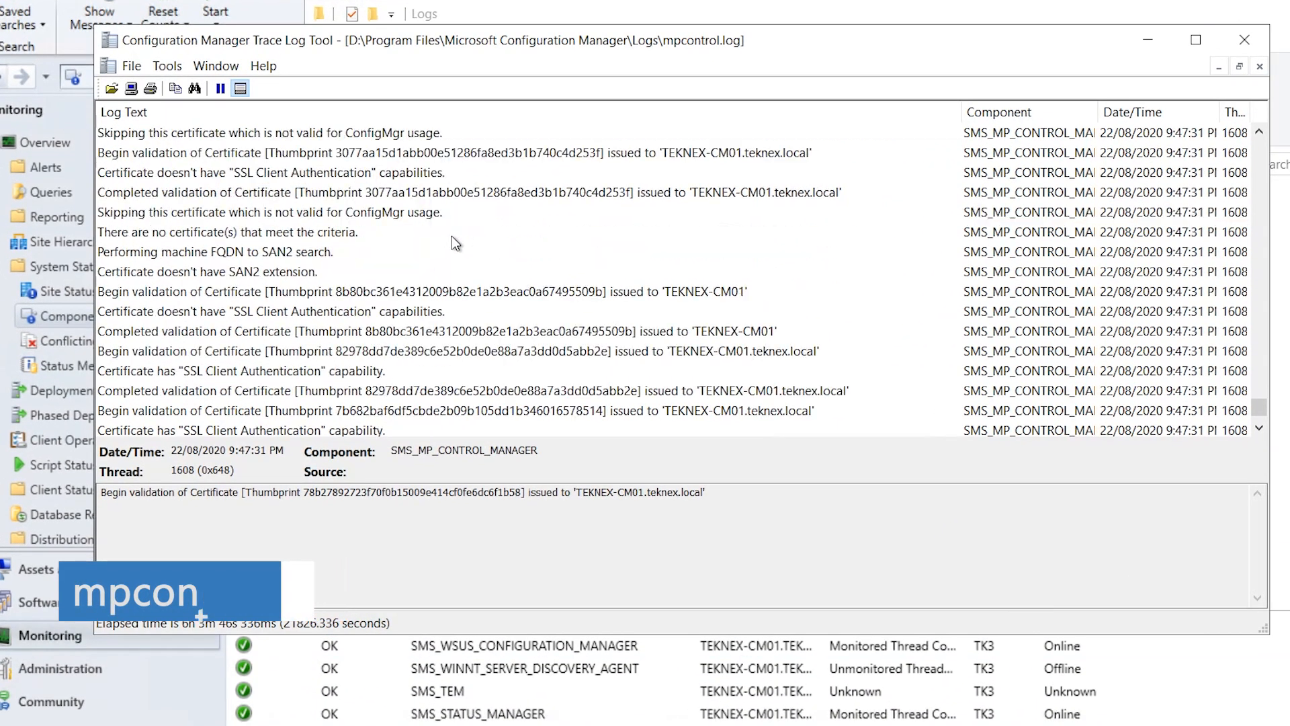
scroll(452, 236, up, 2)
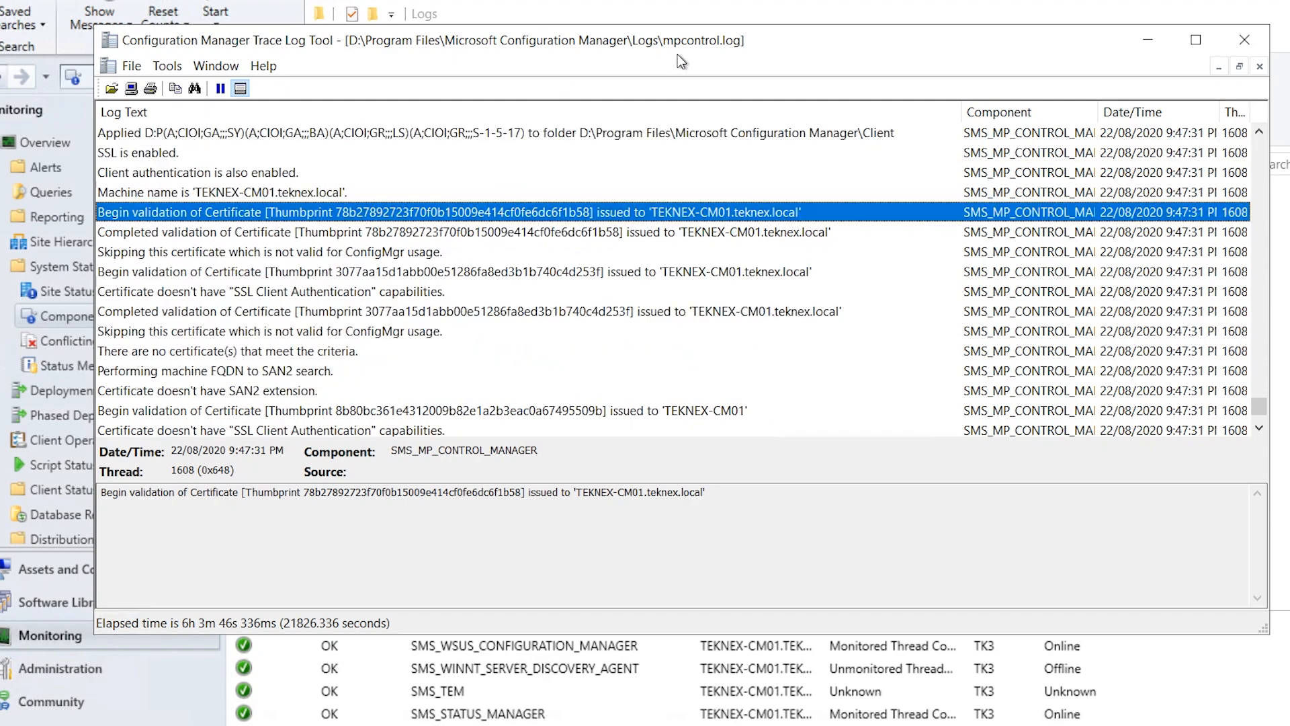
click(1147, 46)
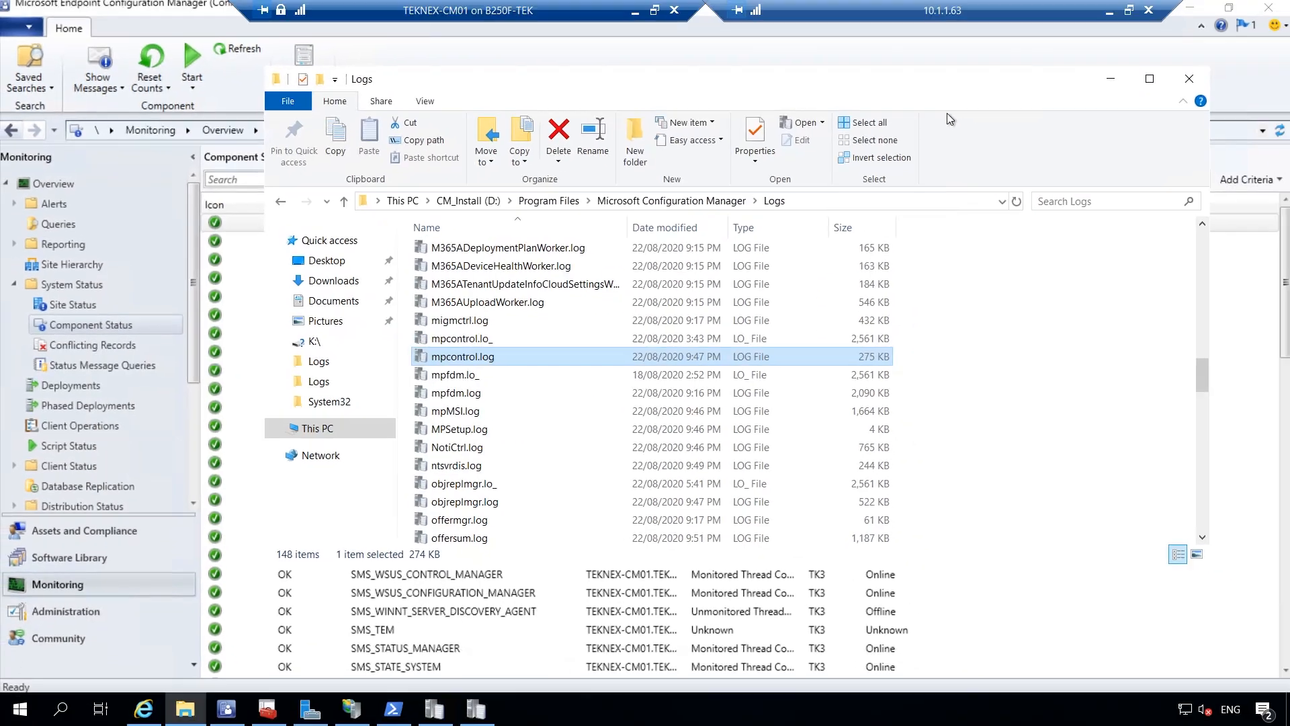
click(1108, 80)
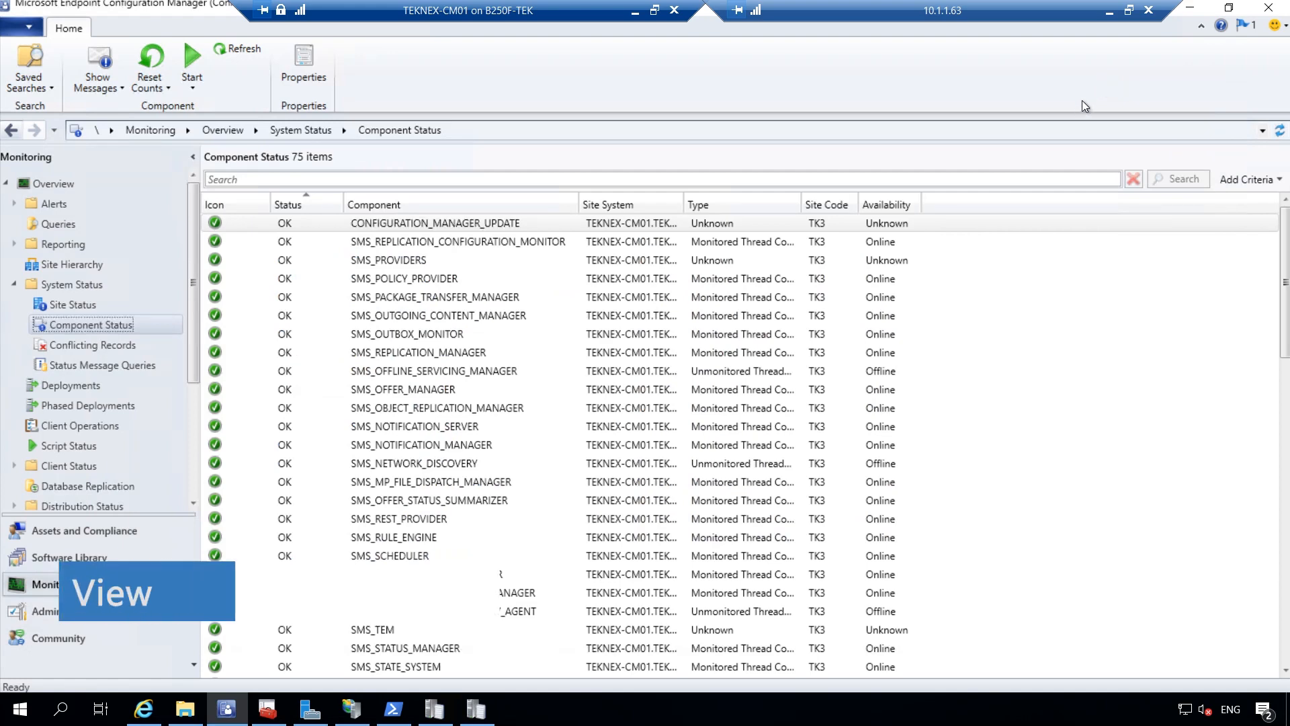
In Internet Explorer, examine the 403.7 error and the SMS_MP part of the MPLIST address
mouse_move(149, 716)
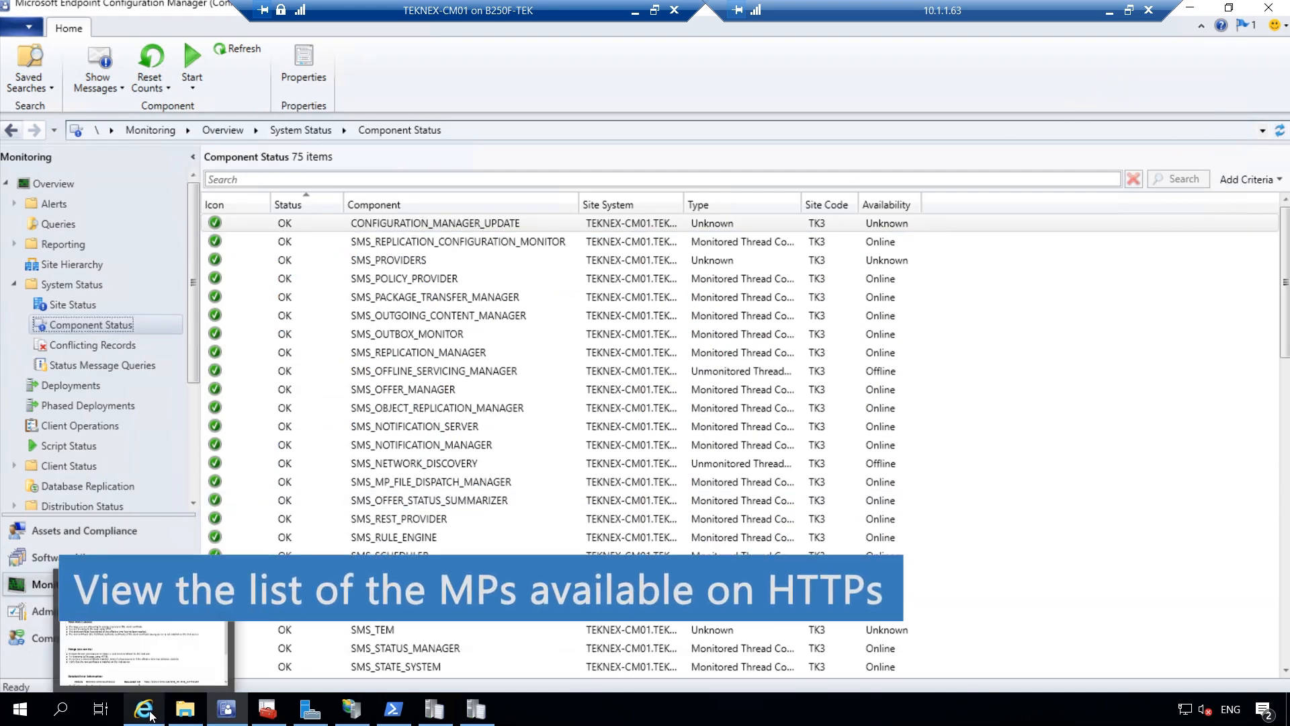
click(144, 628)
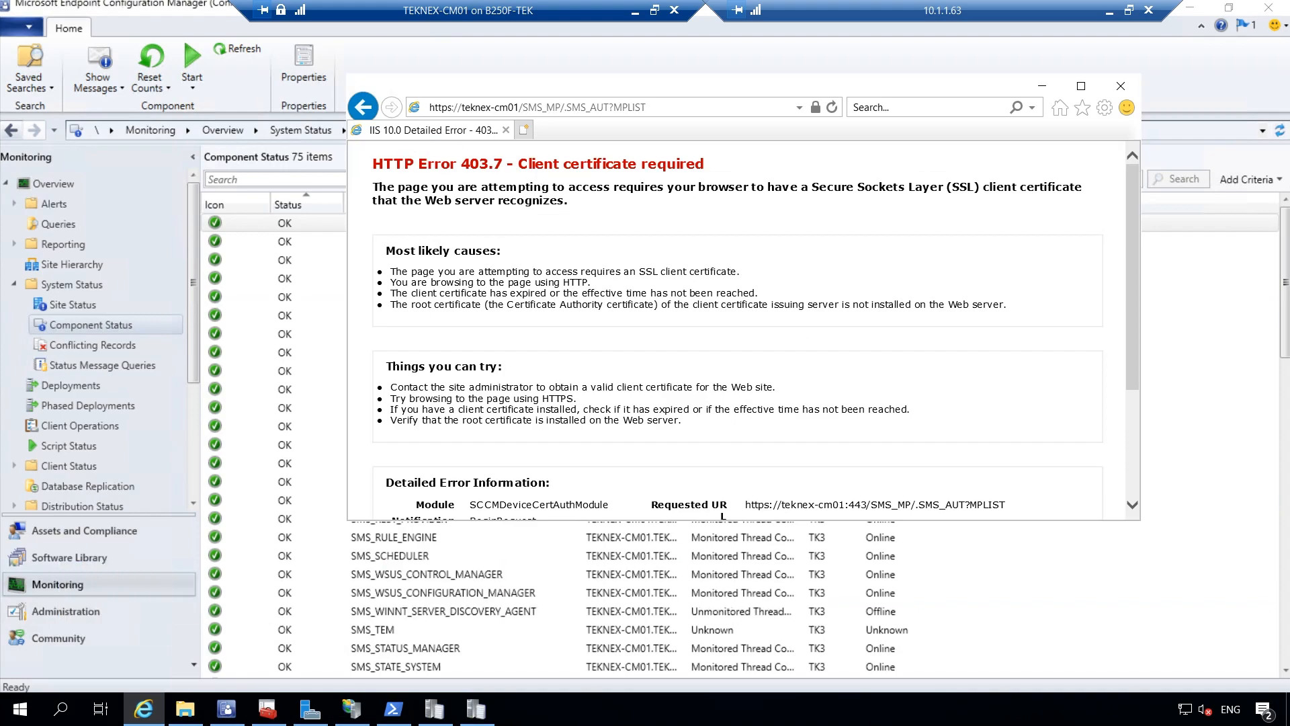
drag(469, 164, 704, 163)
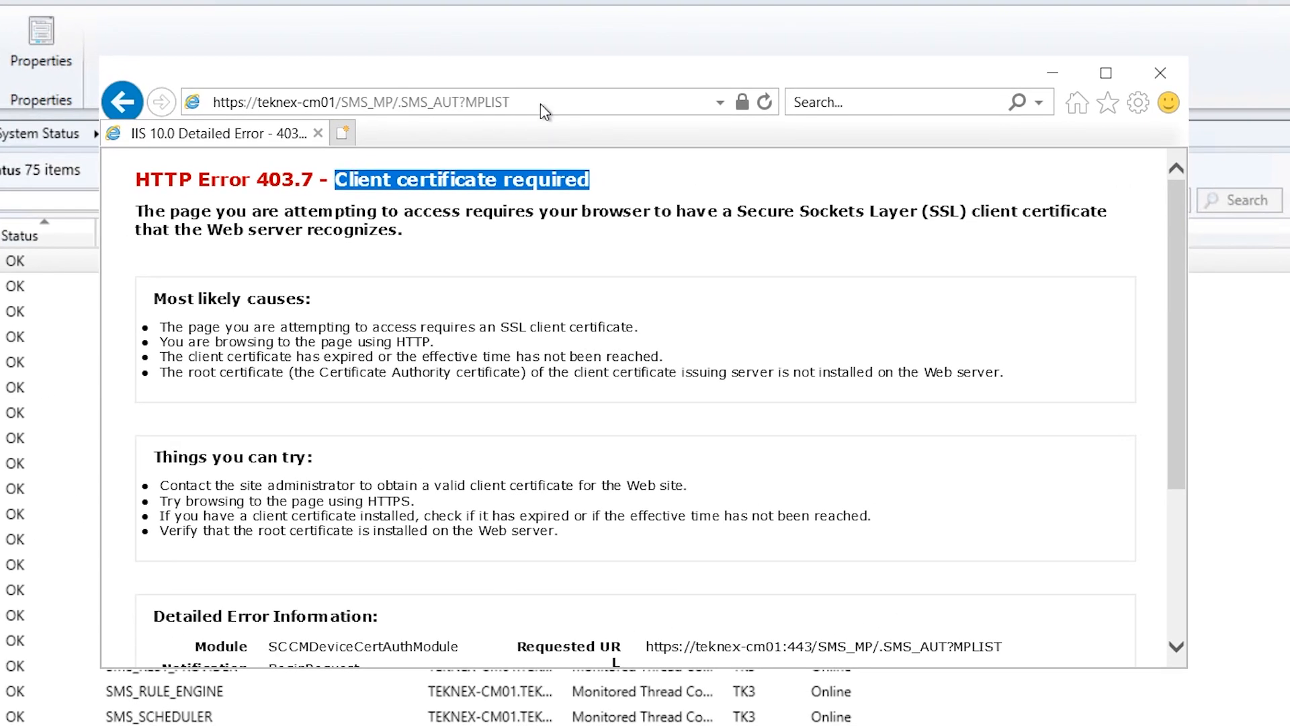
click(539, 101)
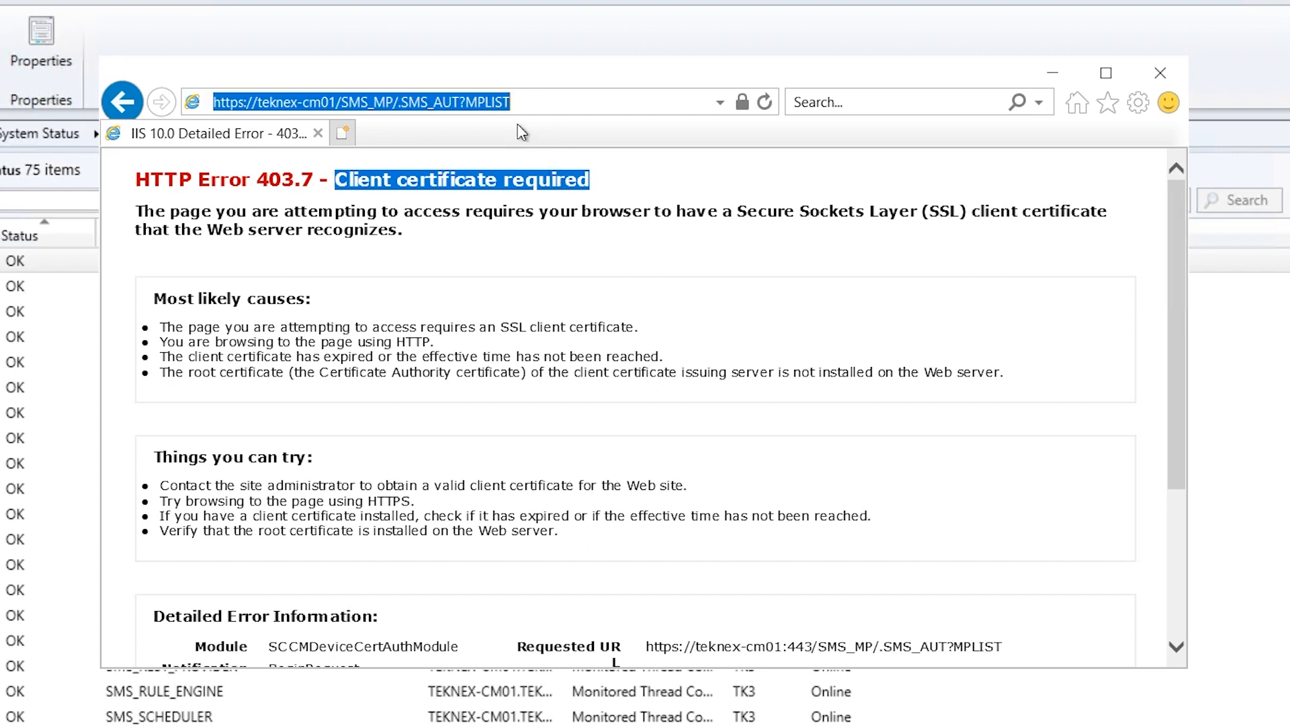
click(531, 101)
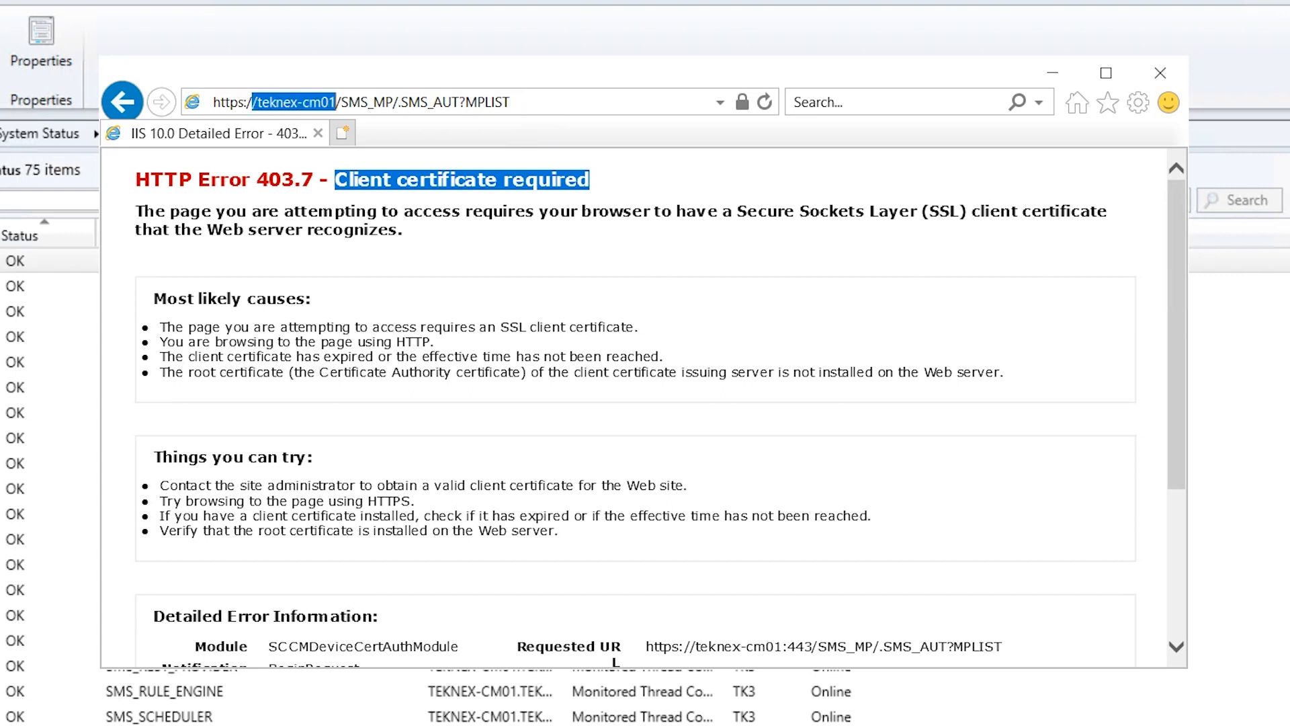
drag(341, 103, 408, 102)
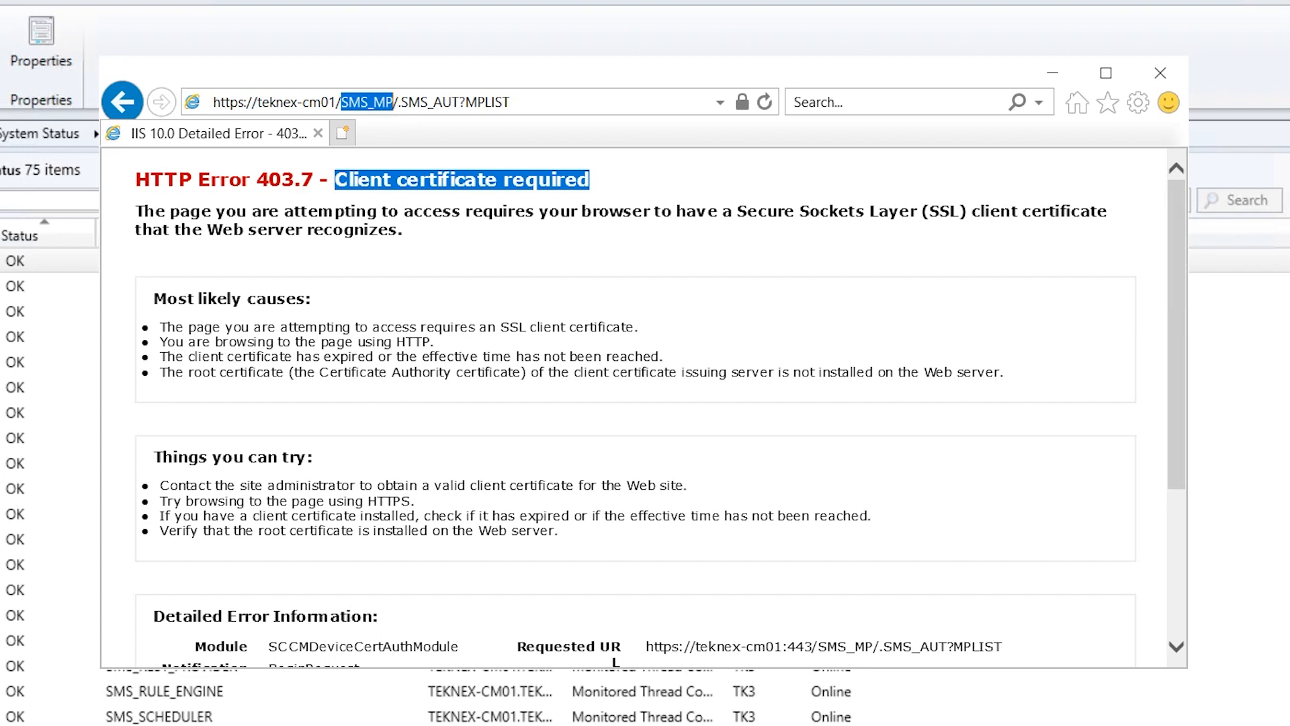
drag(511, 102, 213, 102)
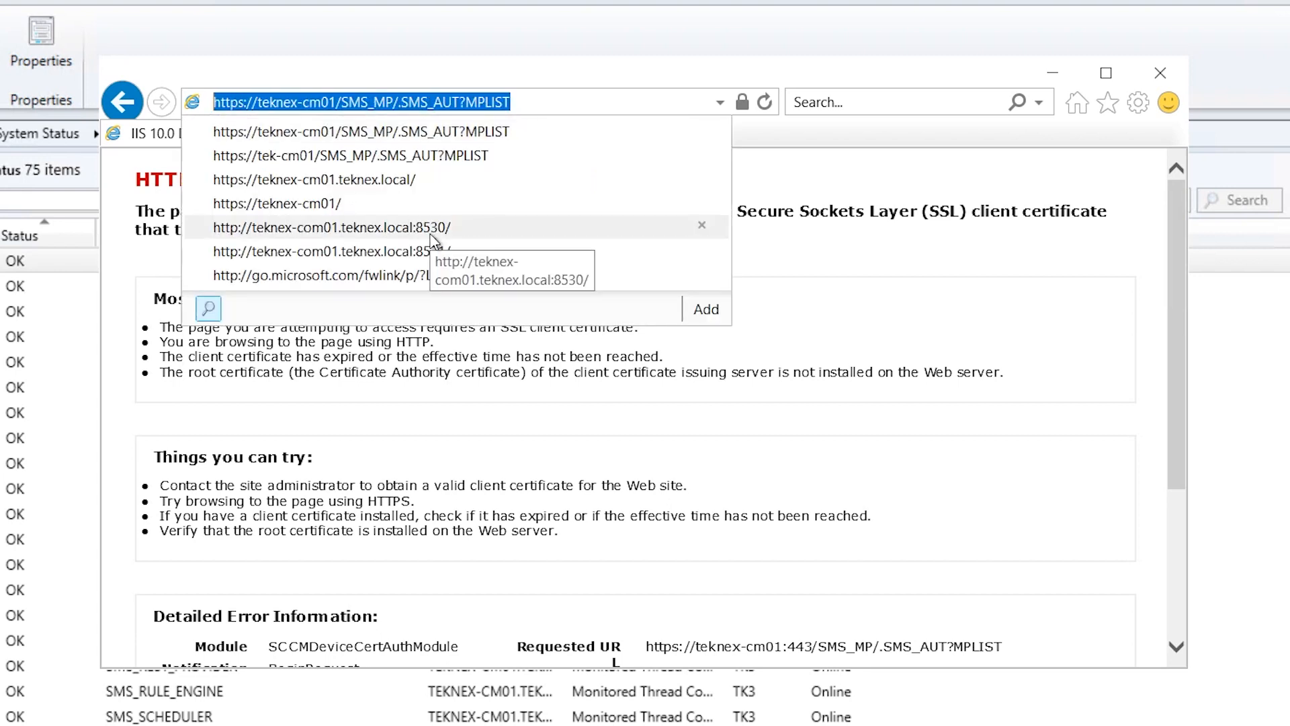
Reload the MPLIST page and highlight the 'Client certificate required' error
click(569, 57)
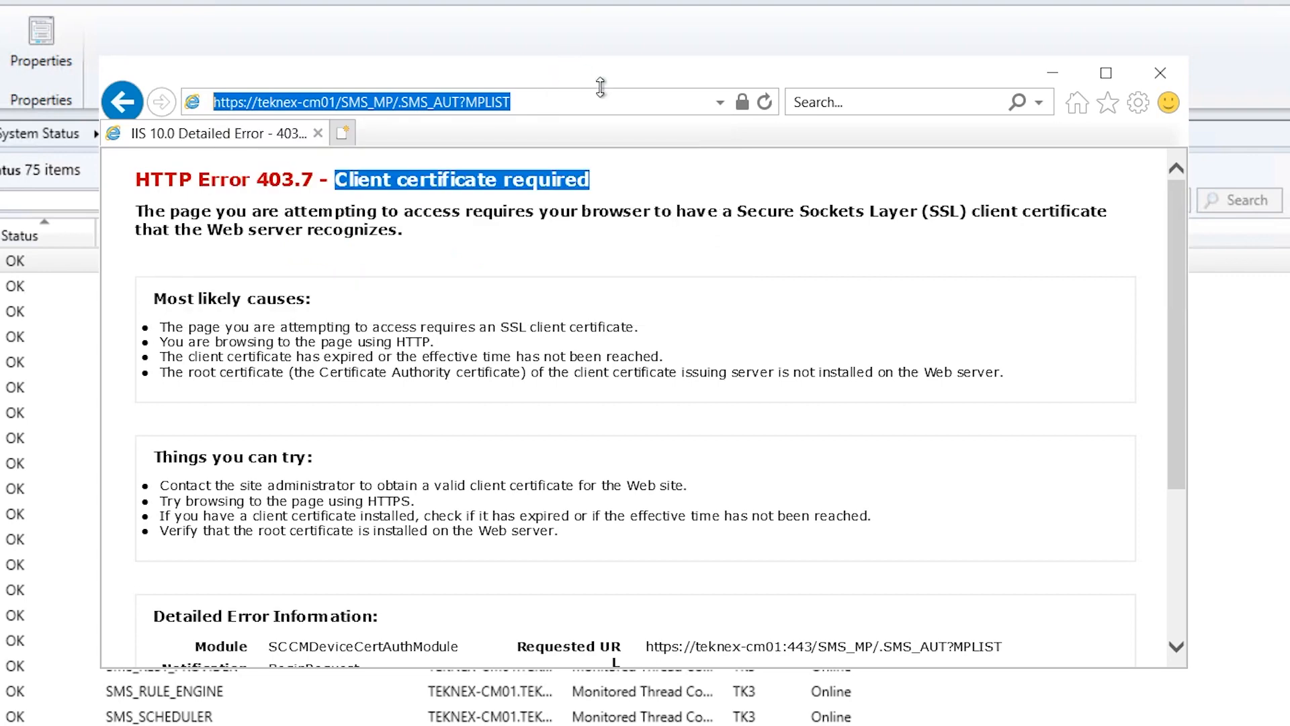
click(764, 102)
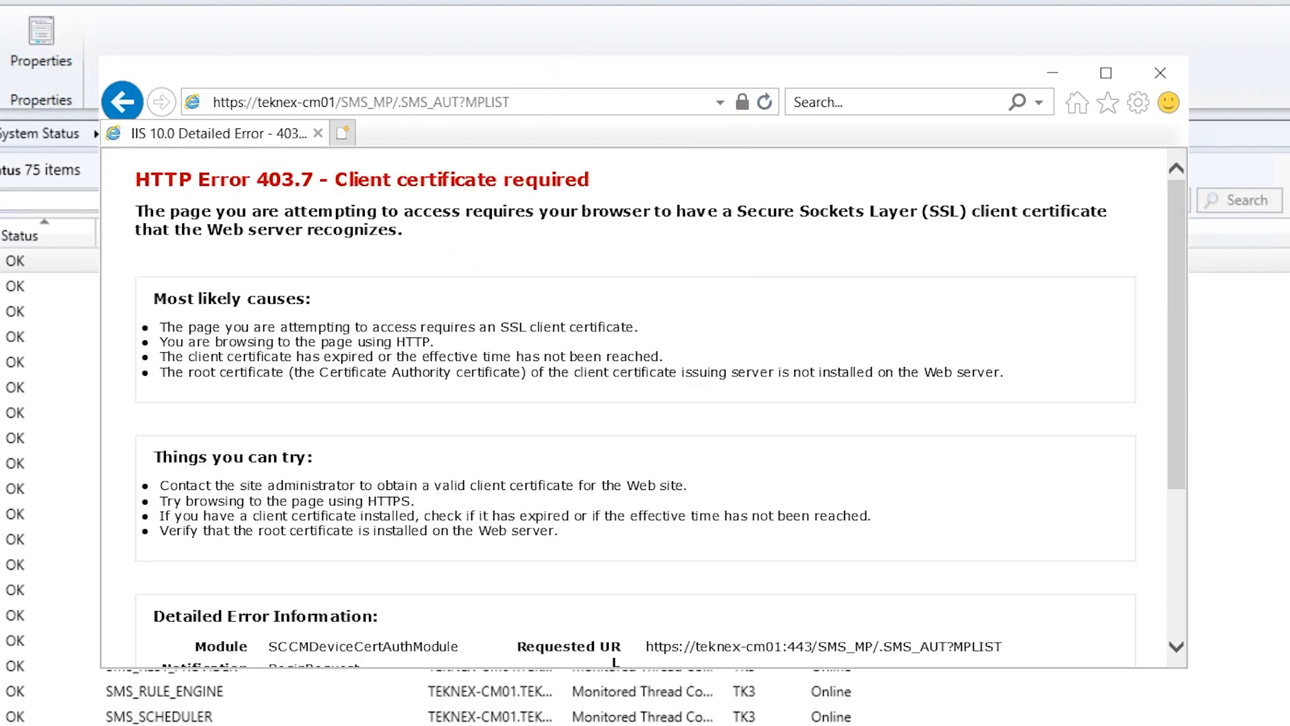
drag(335, 180, 589, 179)
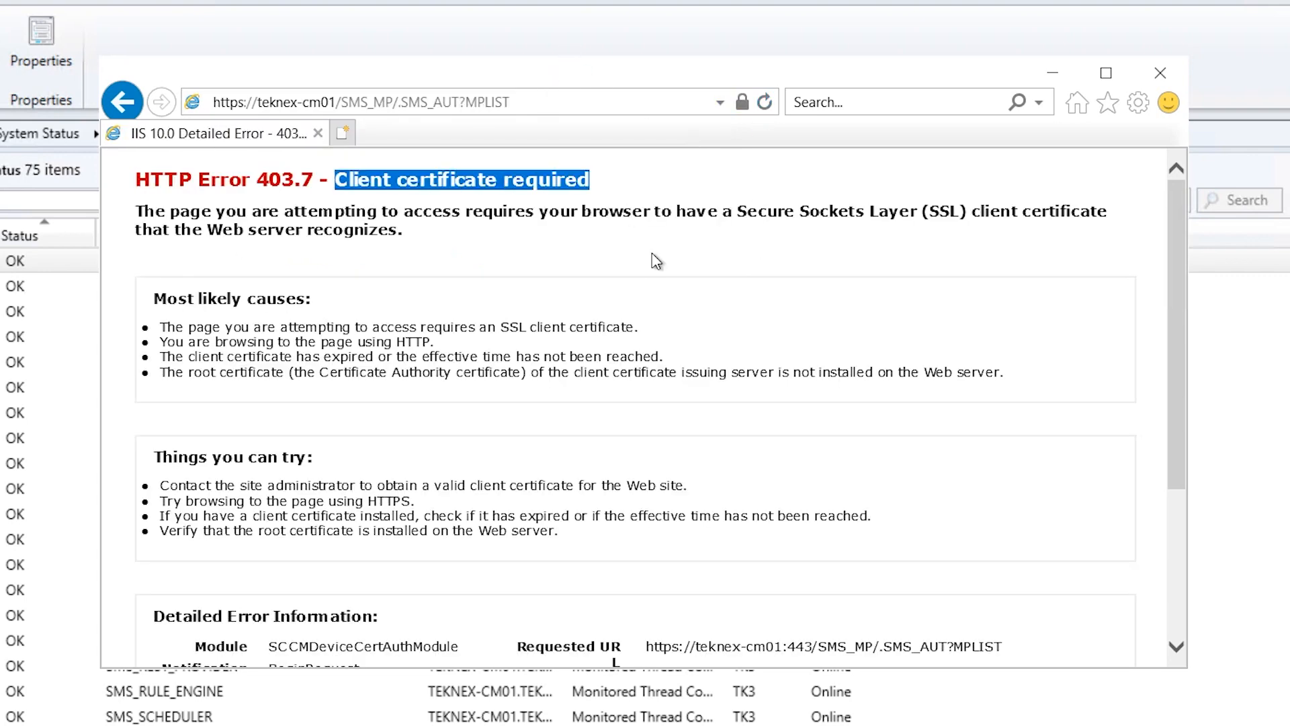
Start the Certificate Import Wizard from Internet Options > Content > Certificates
click(1140, 107)
click(964, 346)
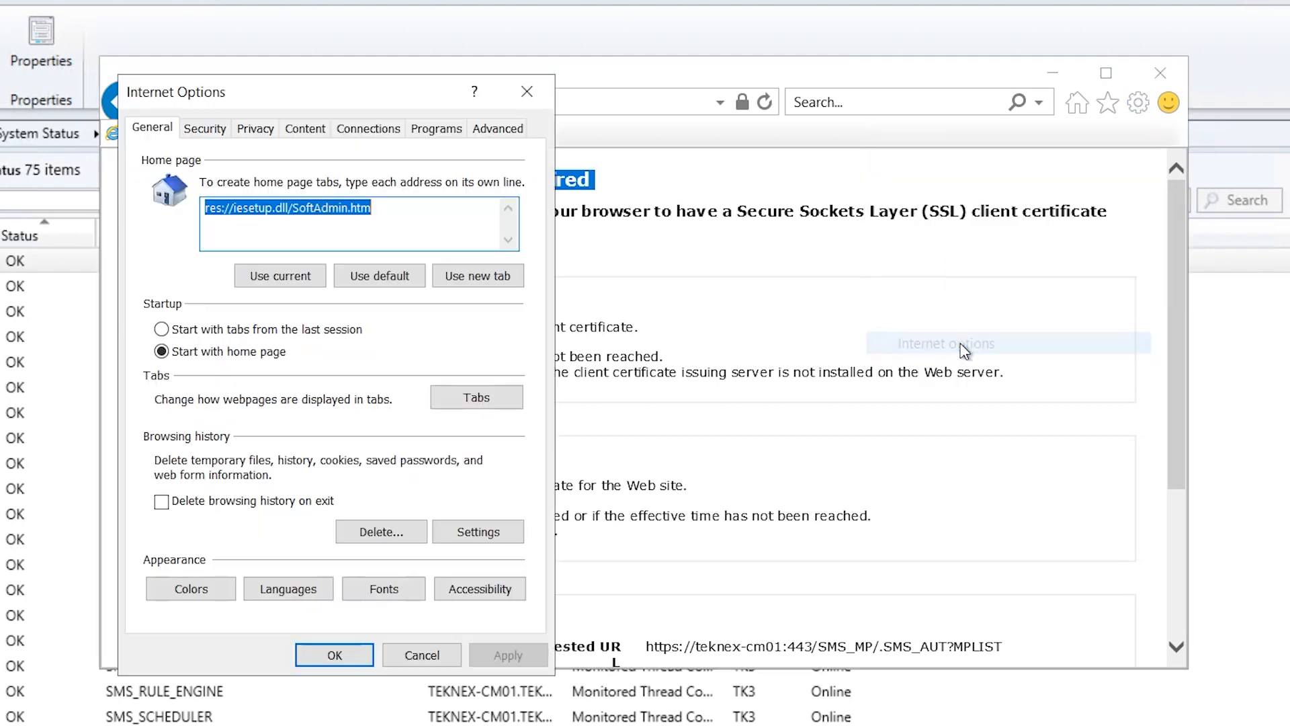
click(312, 135)
click(333, 227)
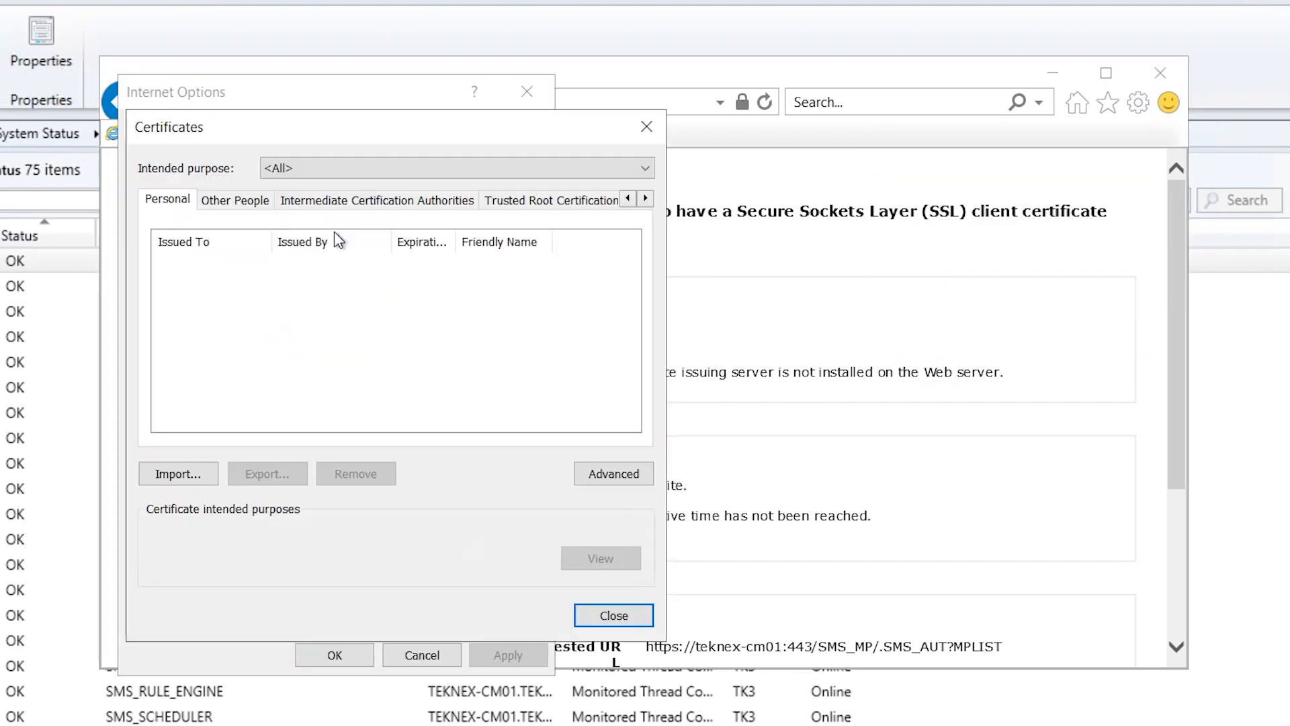
click(190, 478)
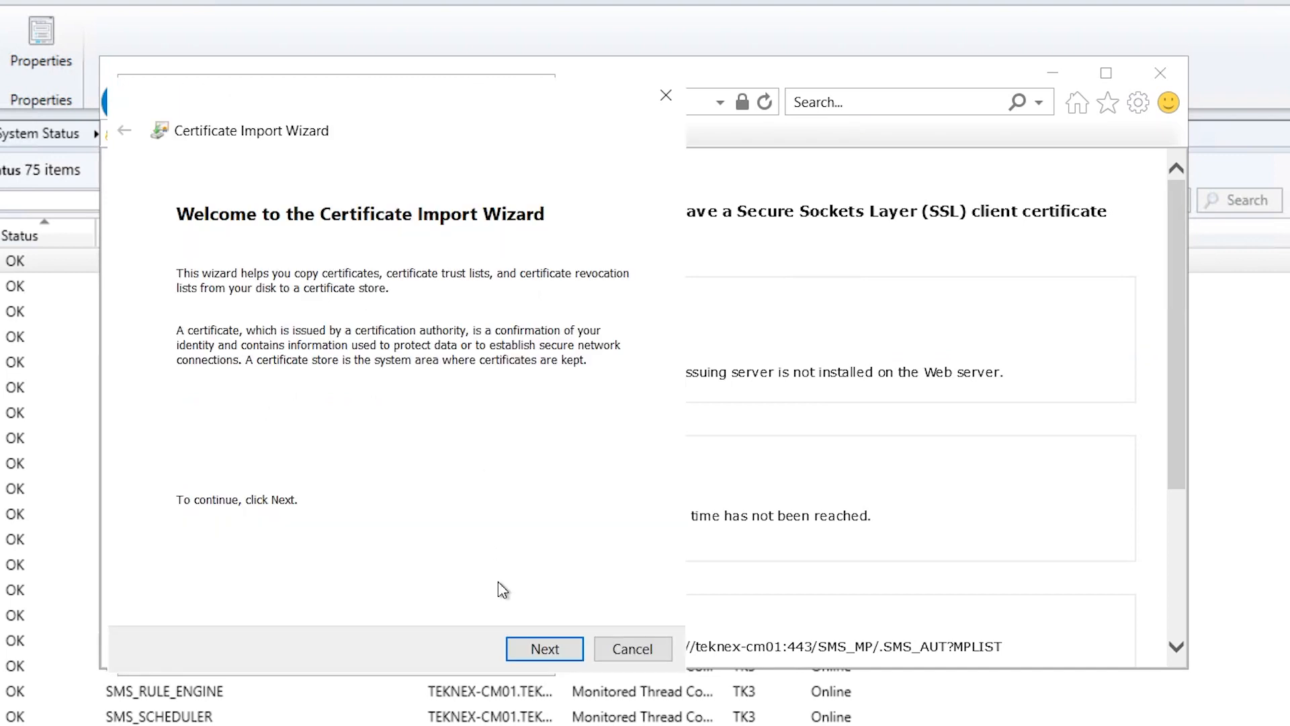
click(542, 649)
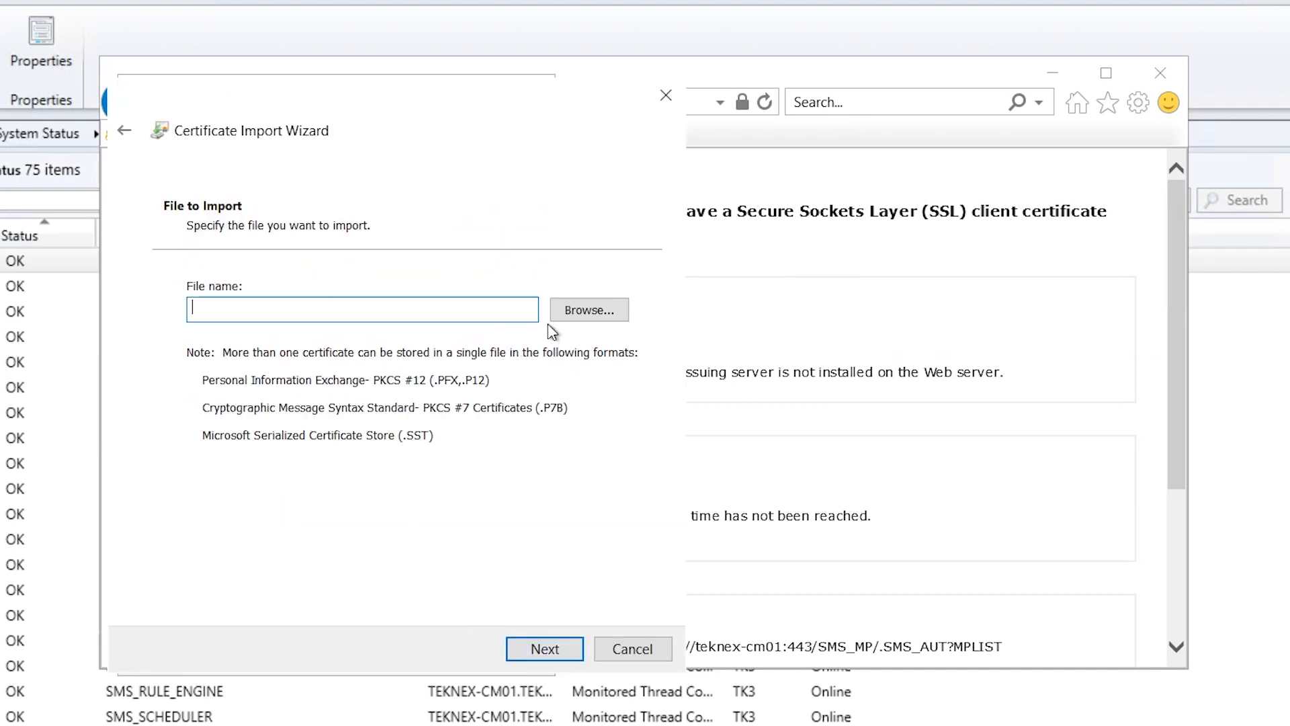
Select DP Certificate.pfx from Documents using the All Files filter
click(582, 312)
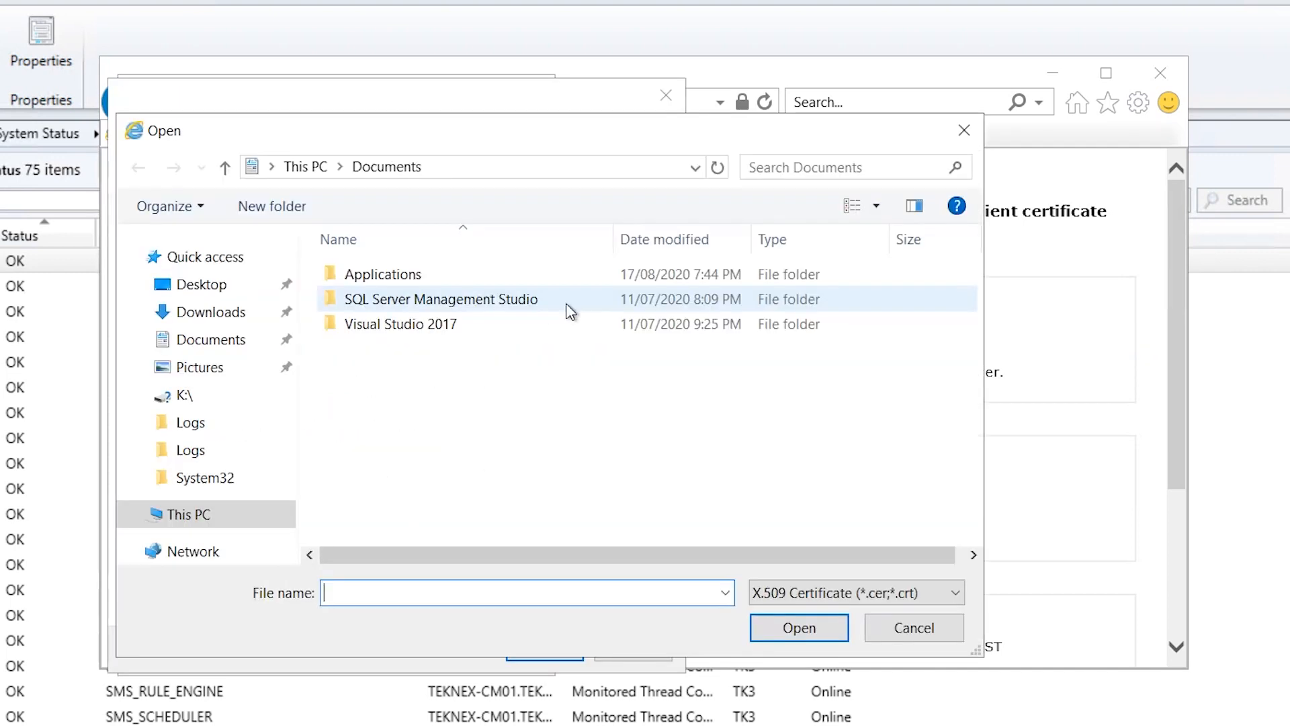
click(210, 345)
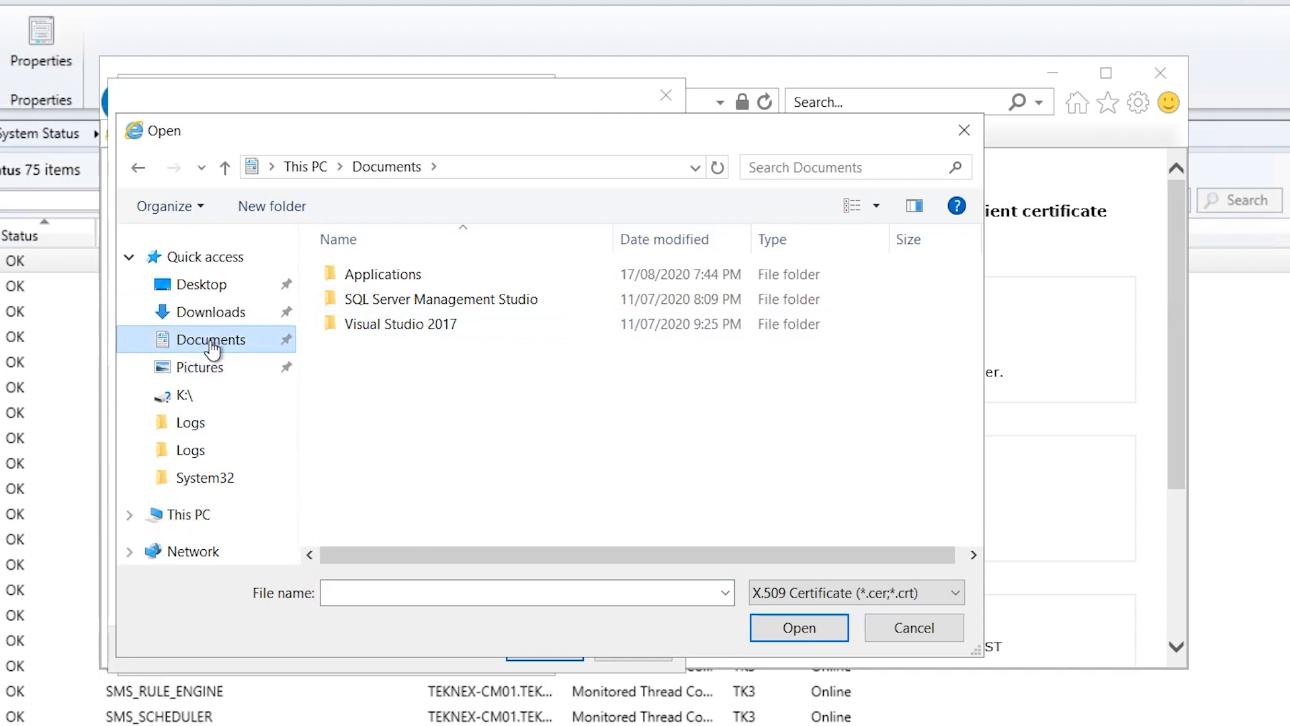
click(801, 593)
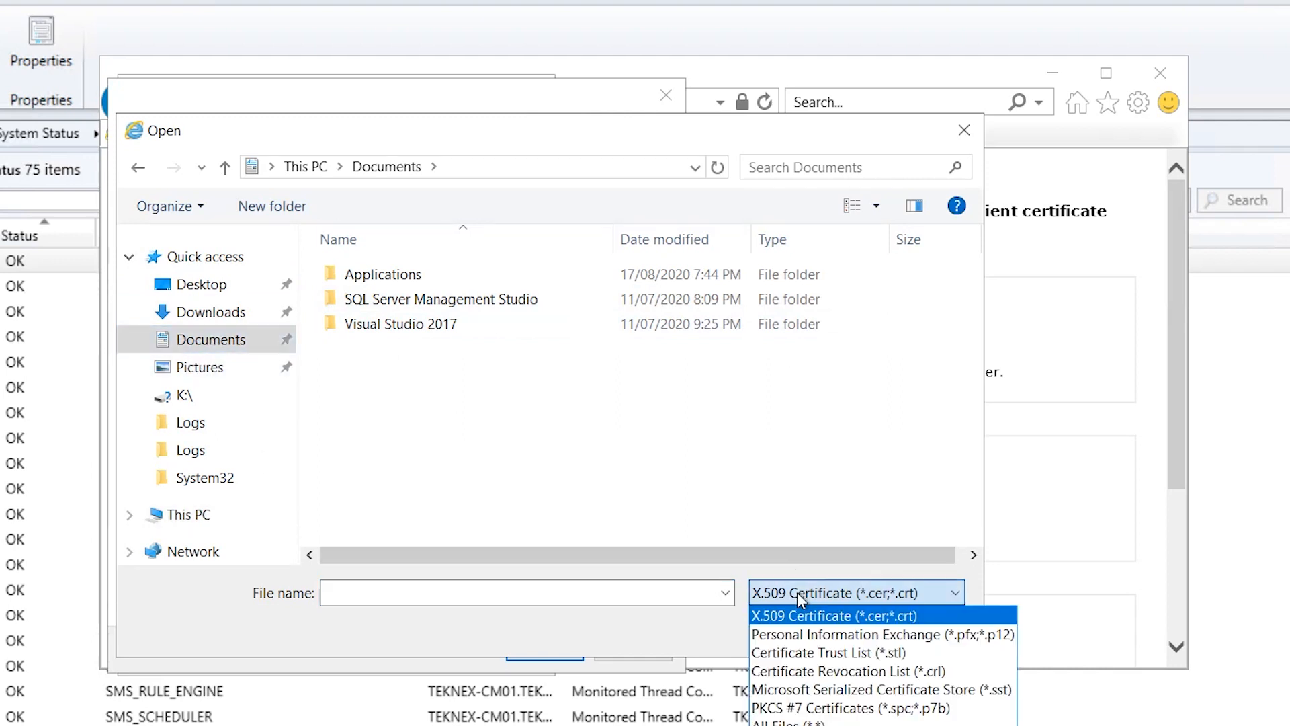
click(825, 722)
double_click(466, 350)
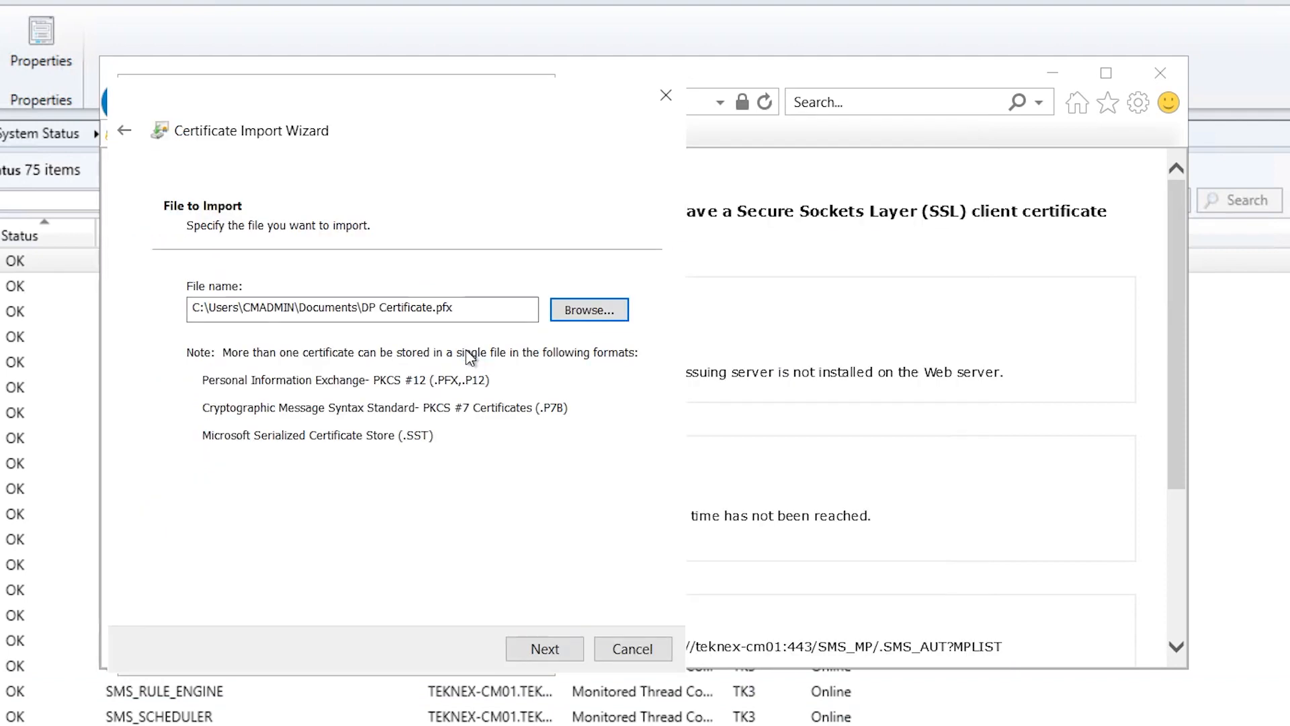
Enter the private key password, import into the Personal store, and close the dialogs
click(550, 653)
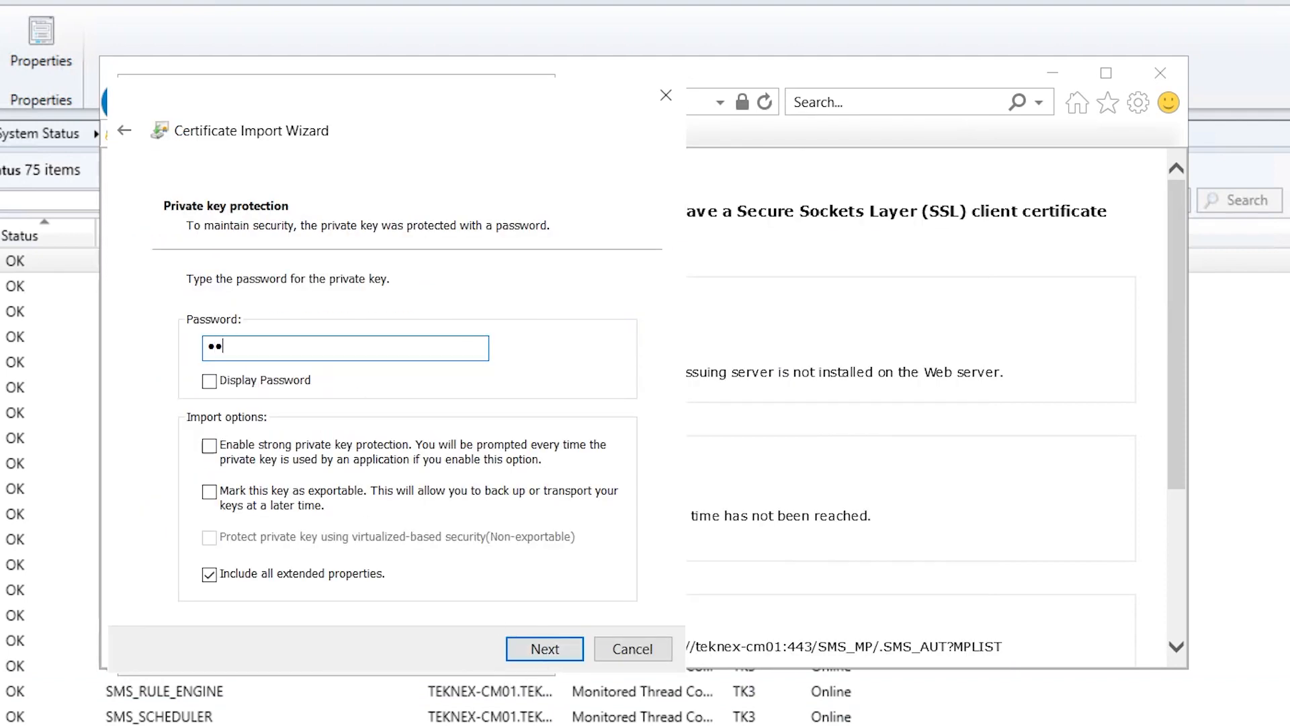
click(536, 659)
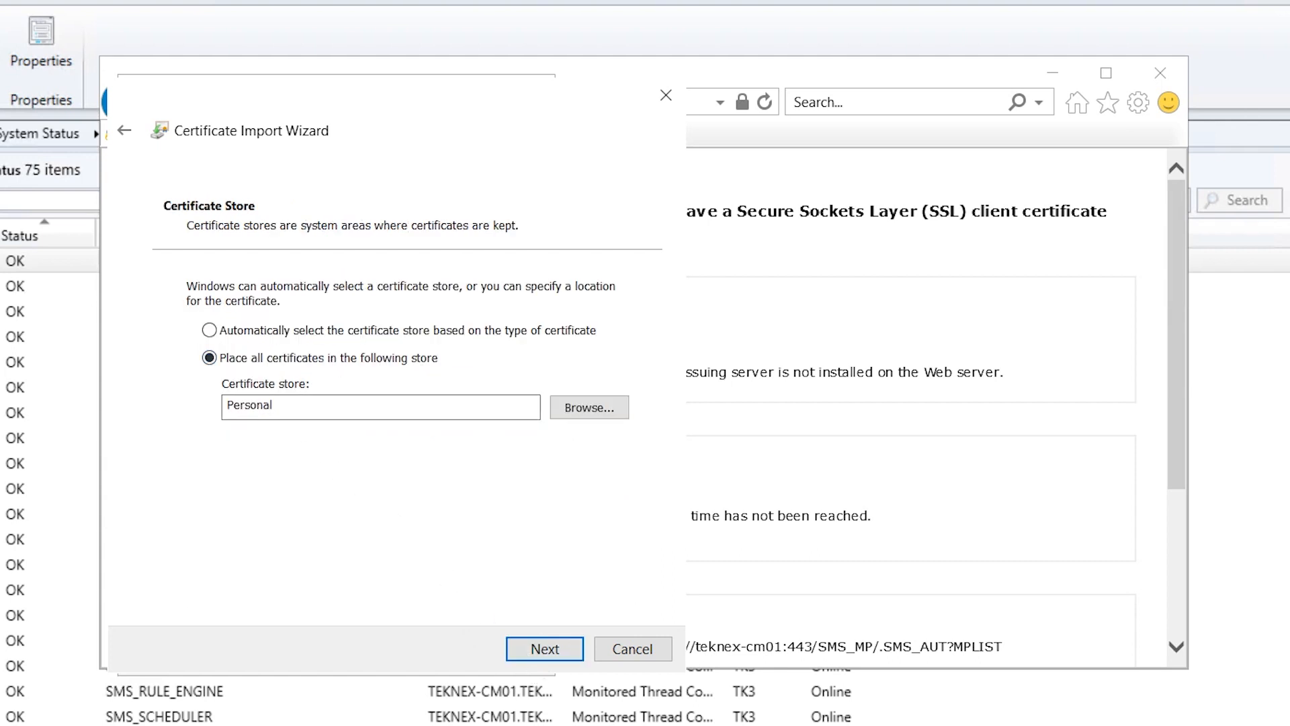
click(545, 650)
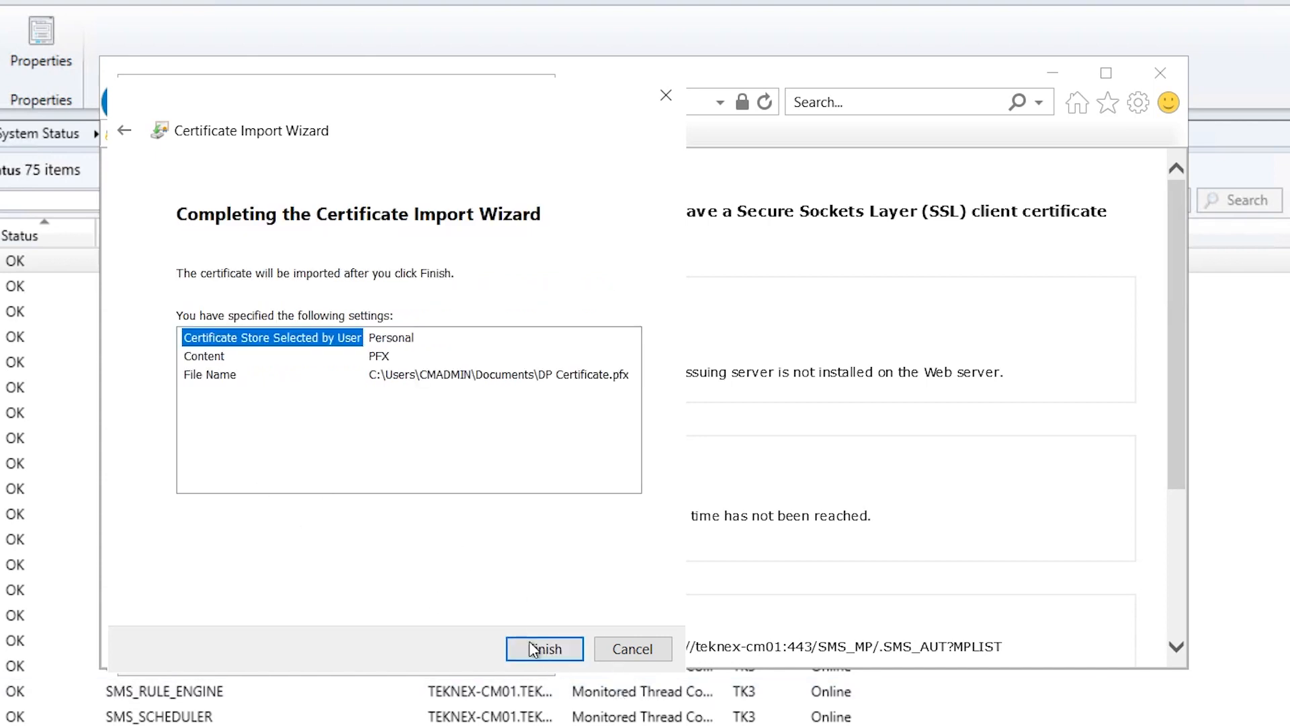
click(545, 650)
click(574, 537)
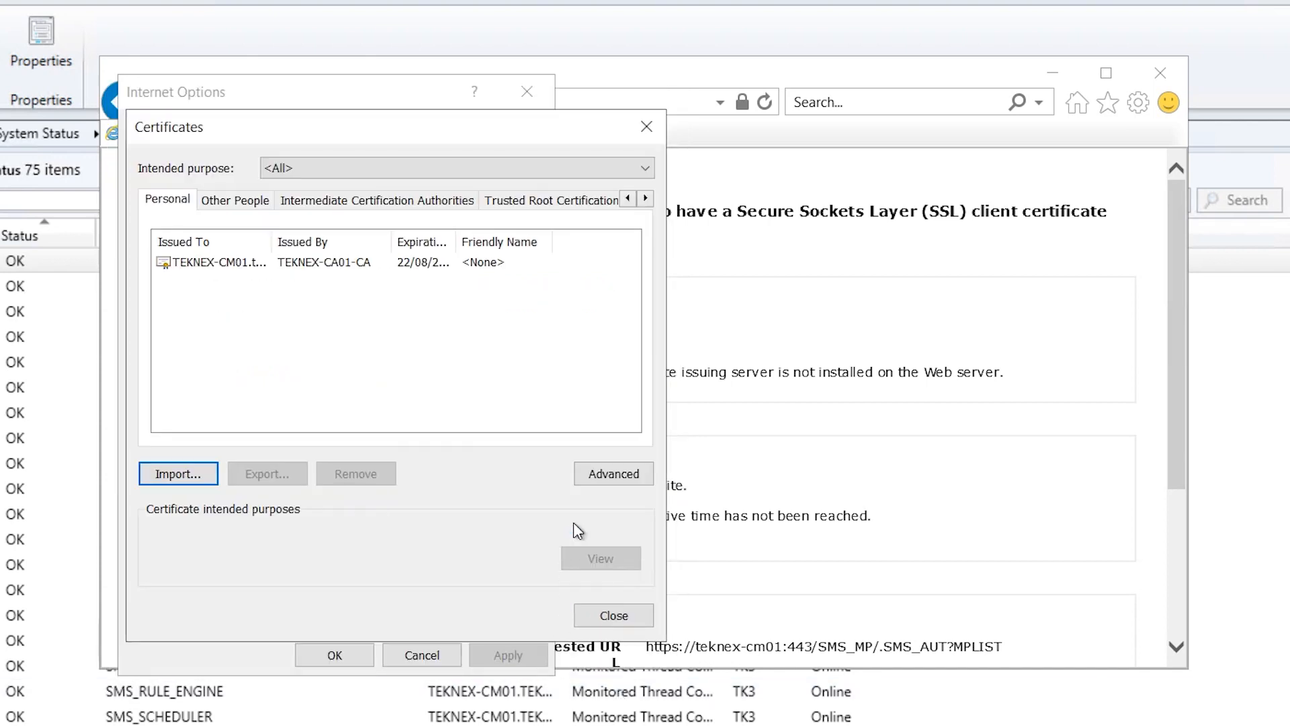
click(297, 265)
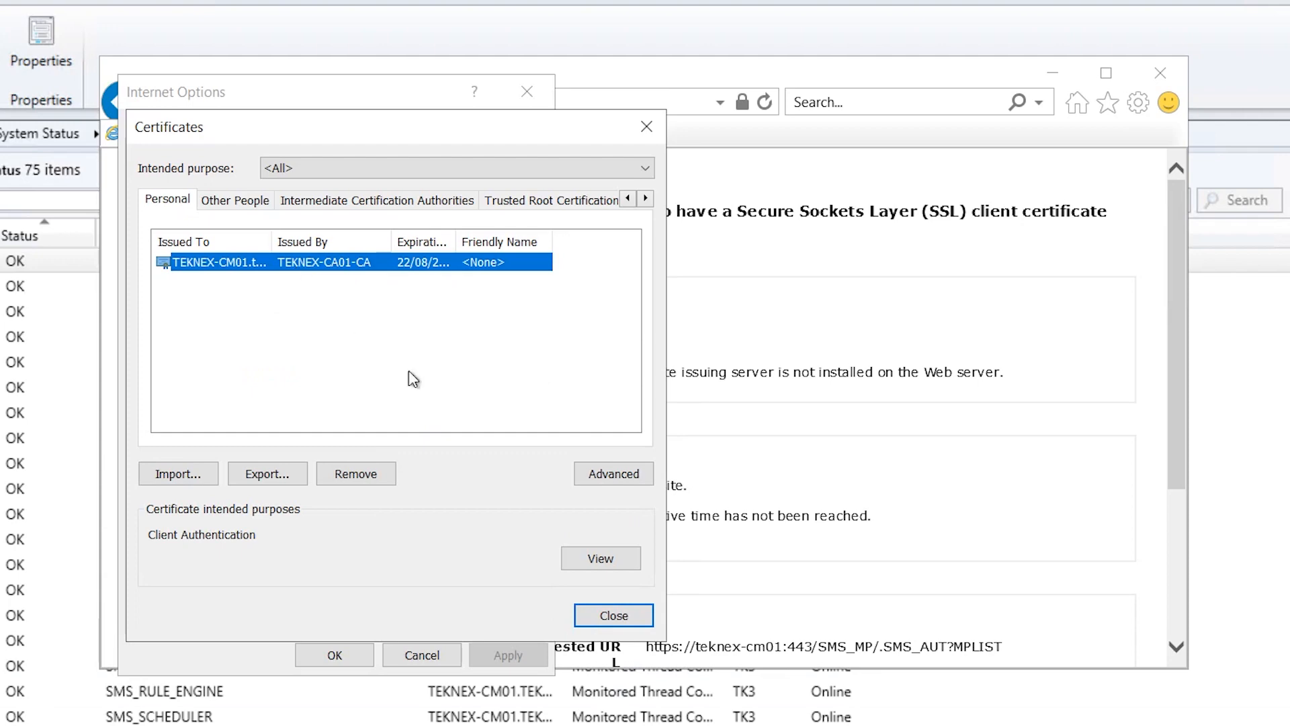
click(614, 615)
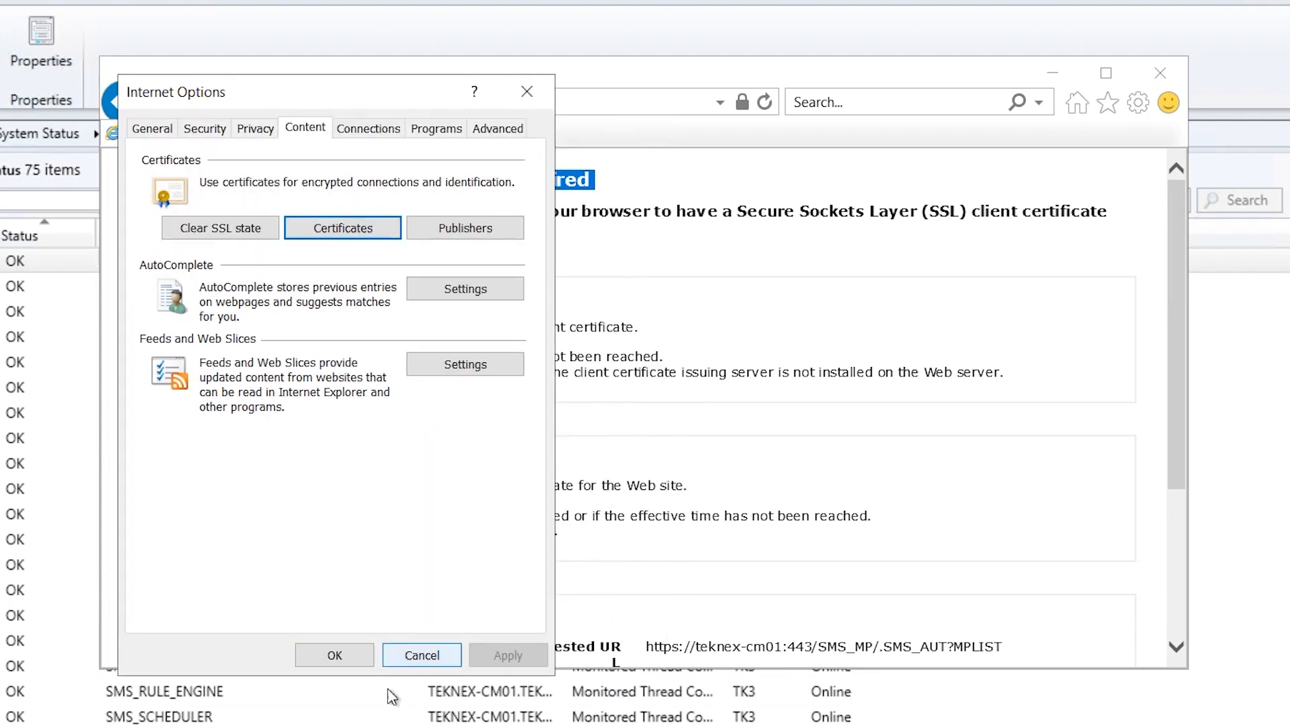
click(335, 656)
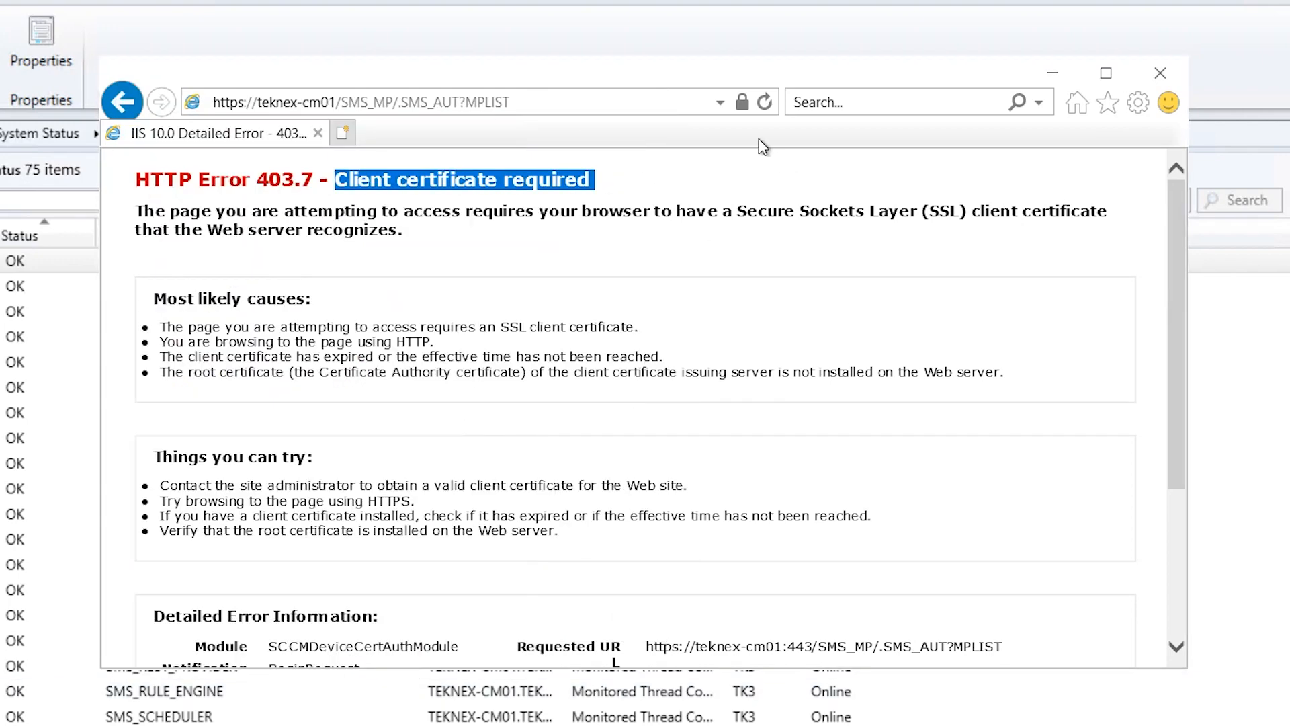
Reload the MPLIST page, copy its address, and close the browser
click(765, 103)
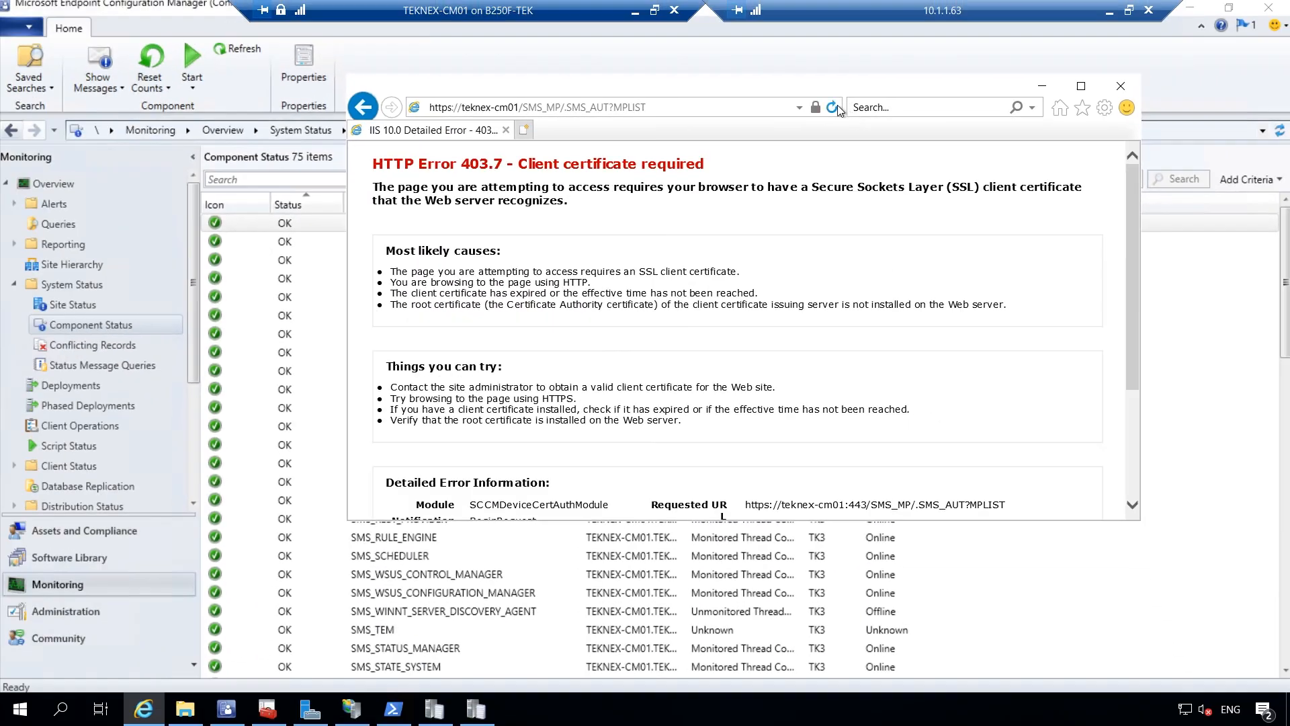
click(611, 111)
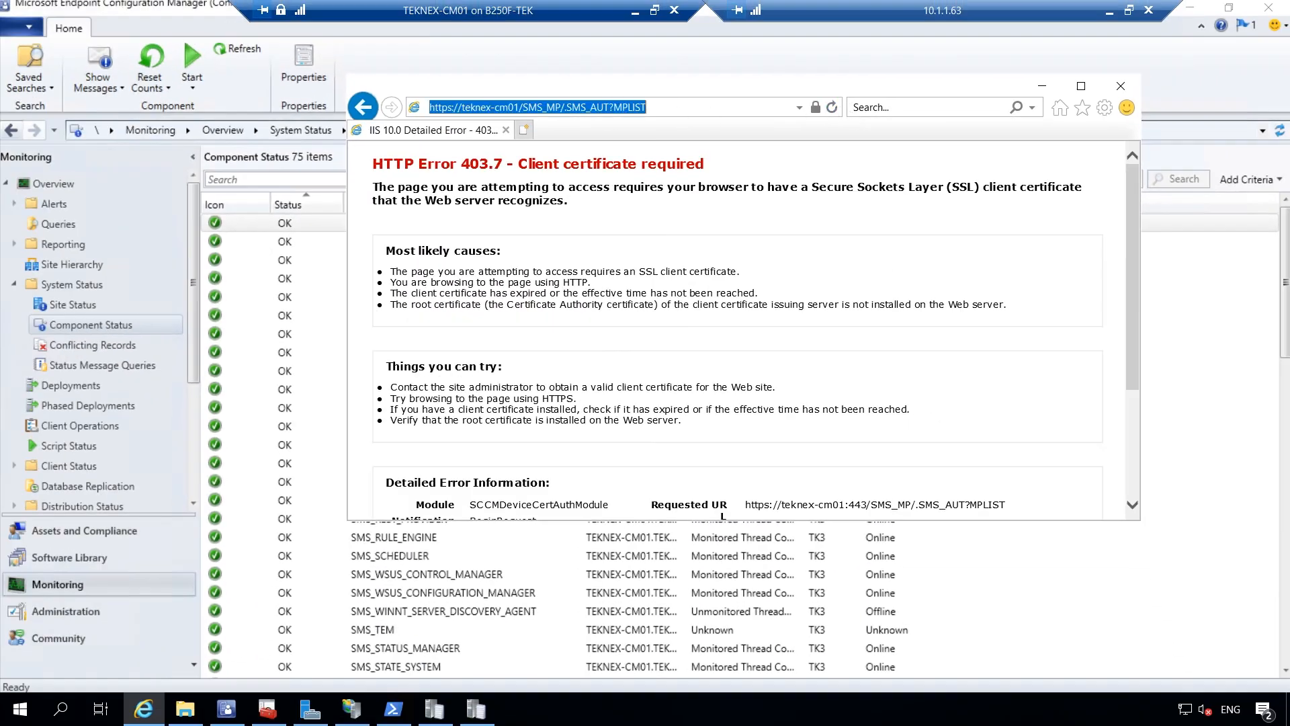
right_click(589, 110)
click(634, 157)
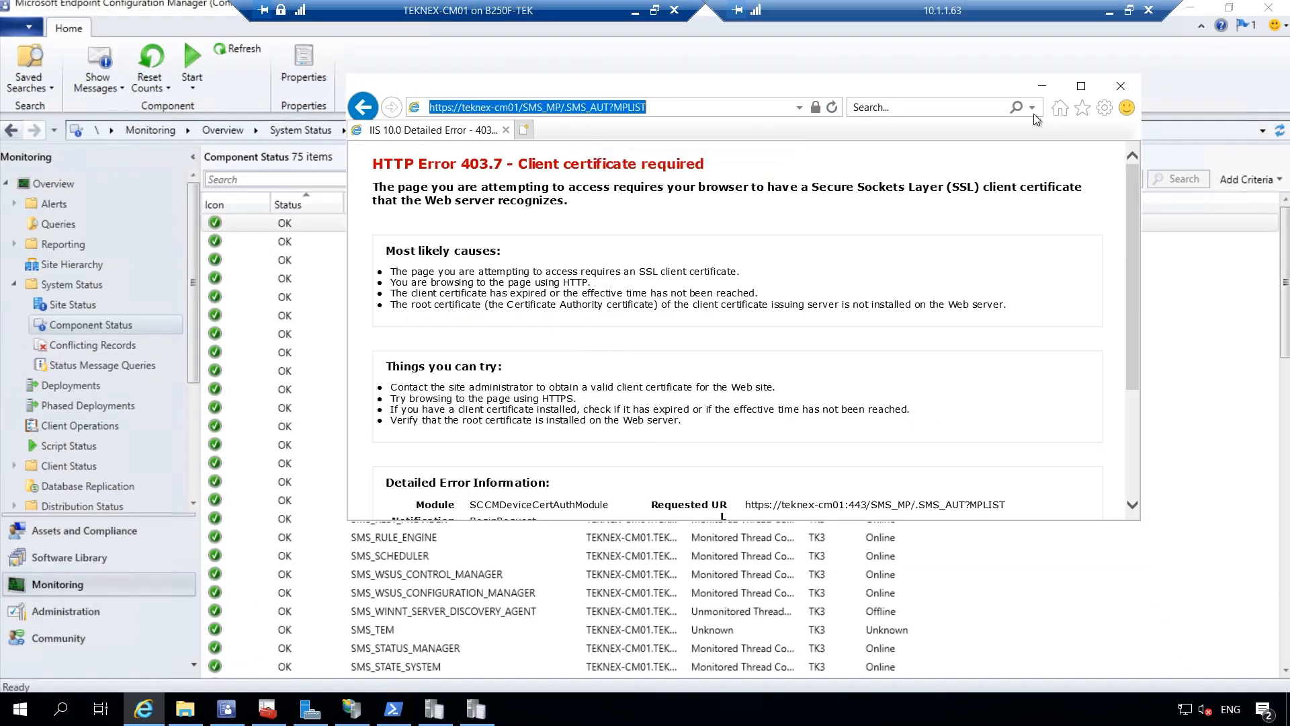
click(1127, 91)
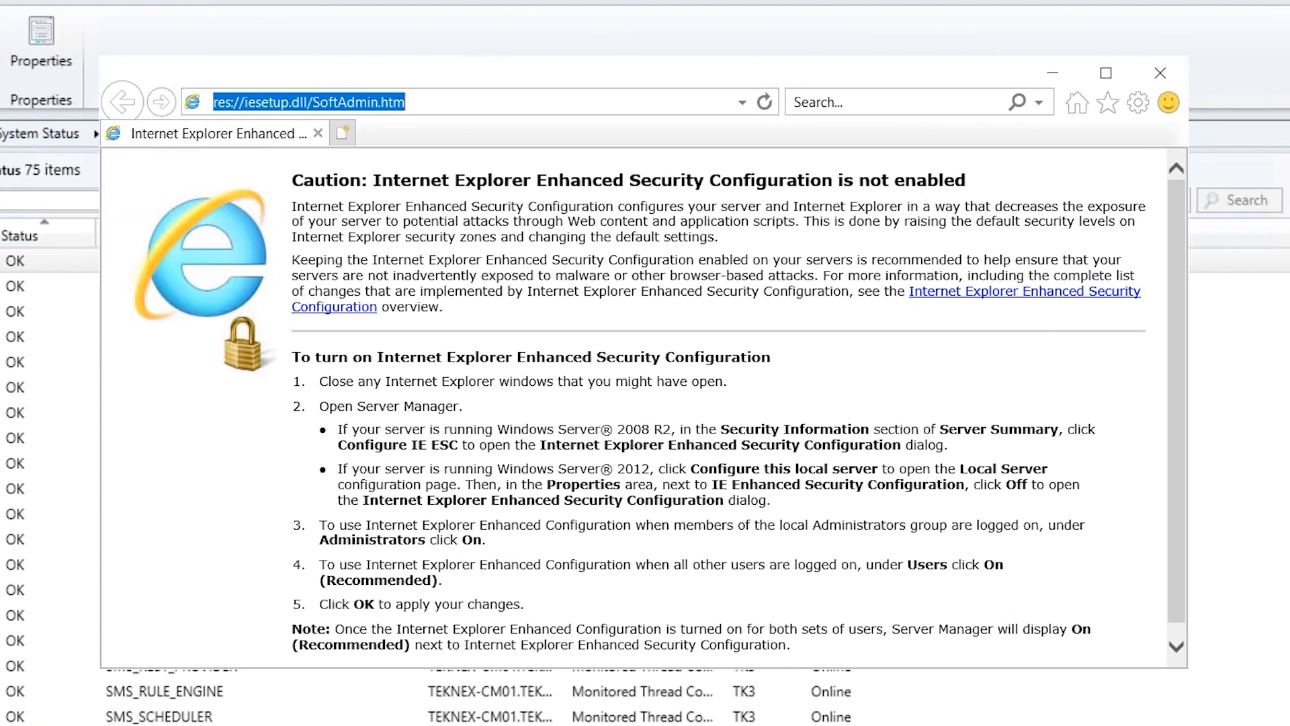
Paste the MPLIST address into a new browser window and select the returned MPList XML
right_click(596, 102)
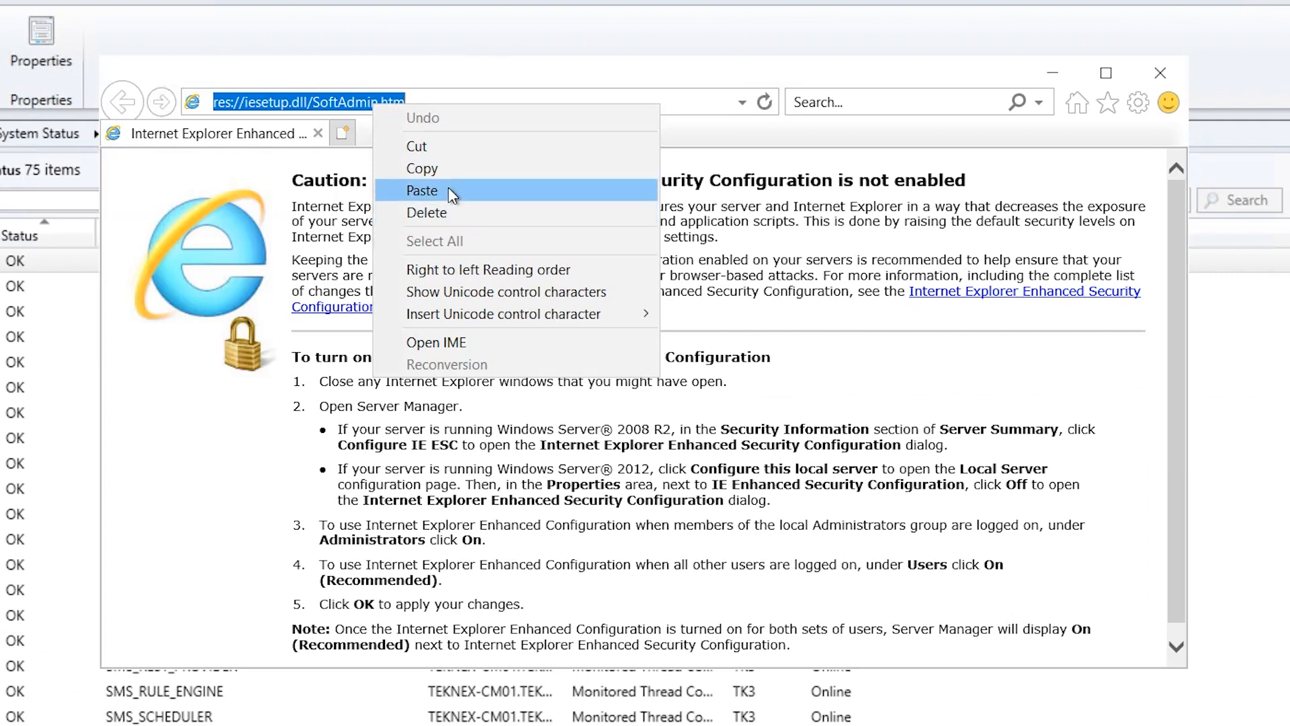
click(627, 187)
click(769, 107)
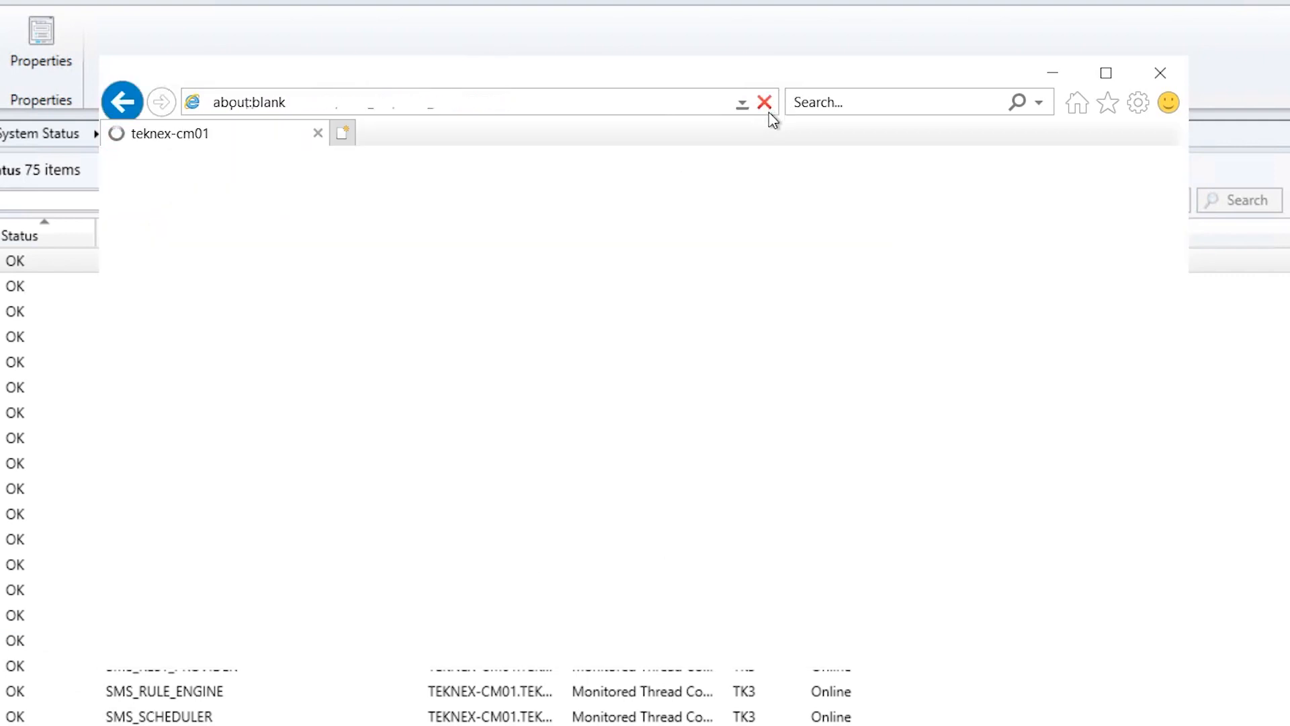
drag(248, 344, 120, 176)
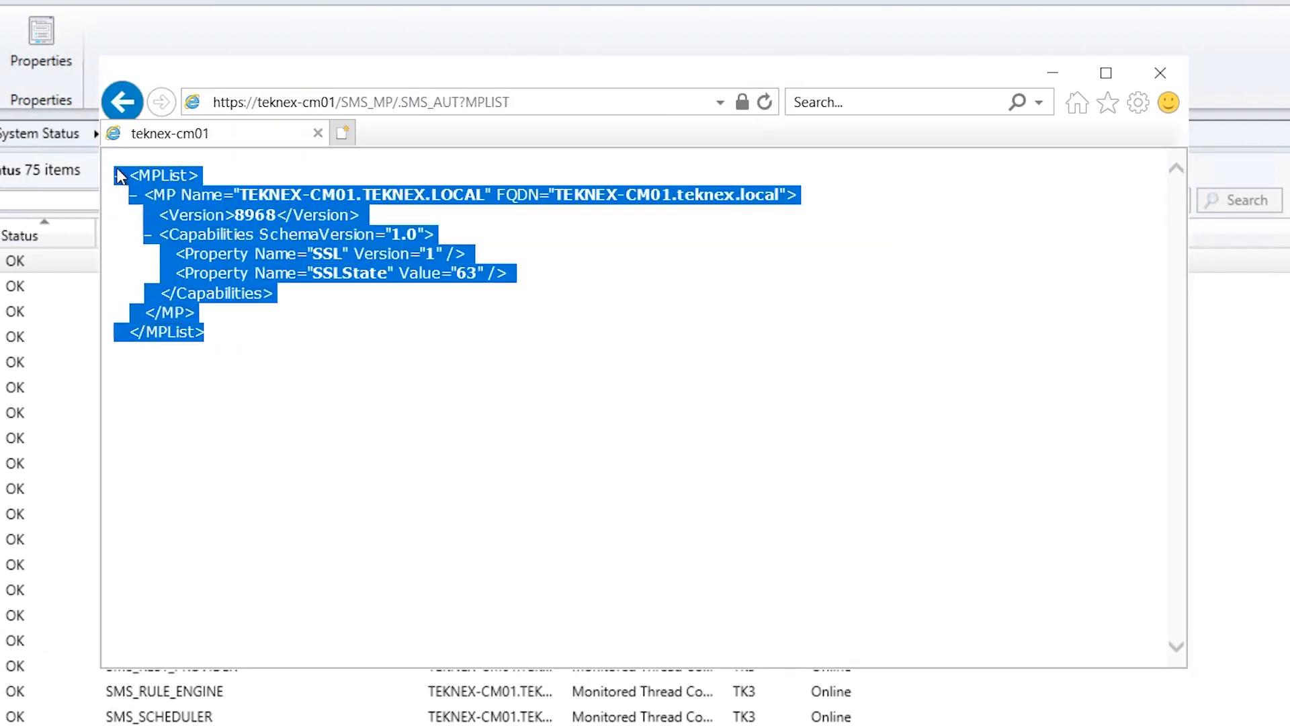
click(462, 348)
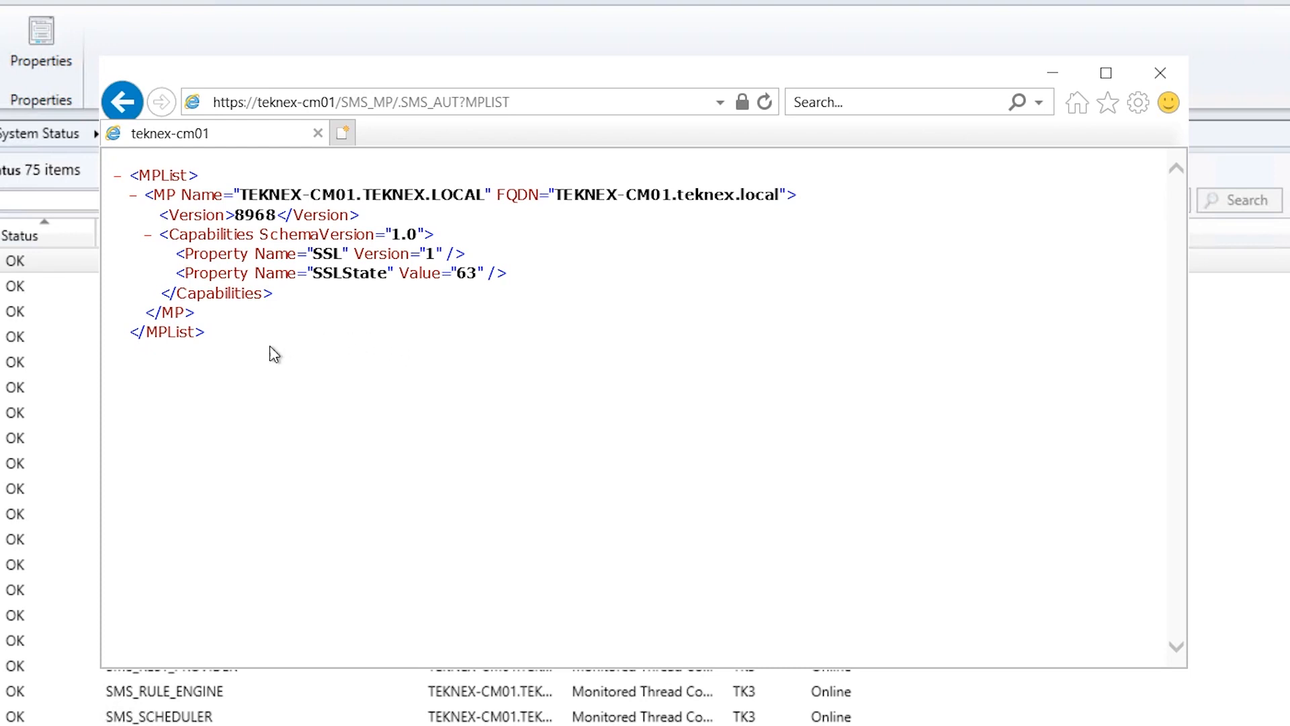
drag(274, 354, 112, 184)
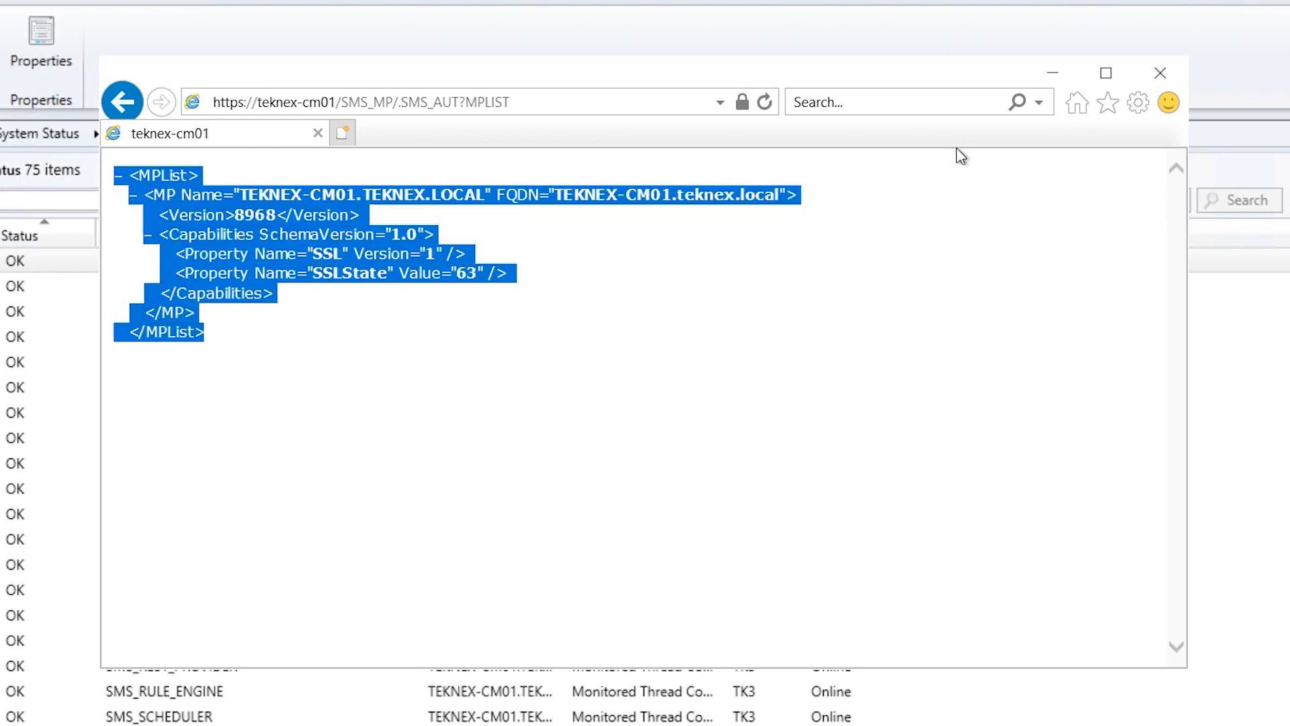
Open the certificates list via Tools > Internet Options > Content
click(1136, 105)
mouse_move(1105, 129)
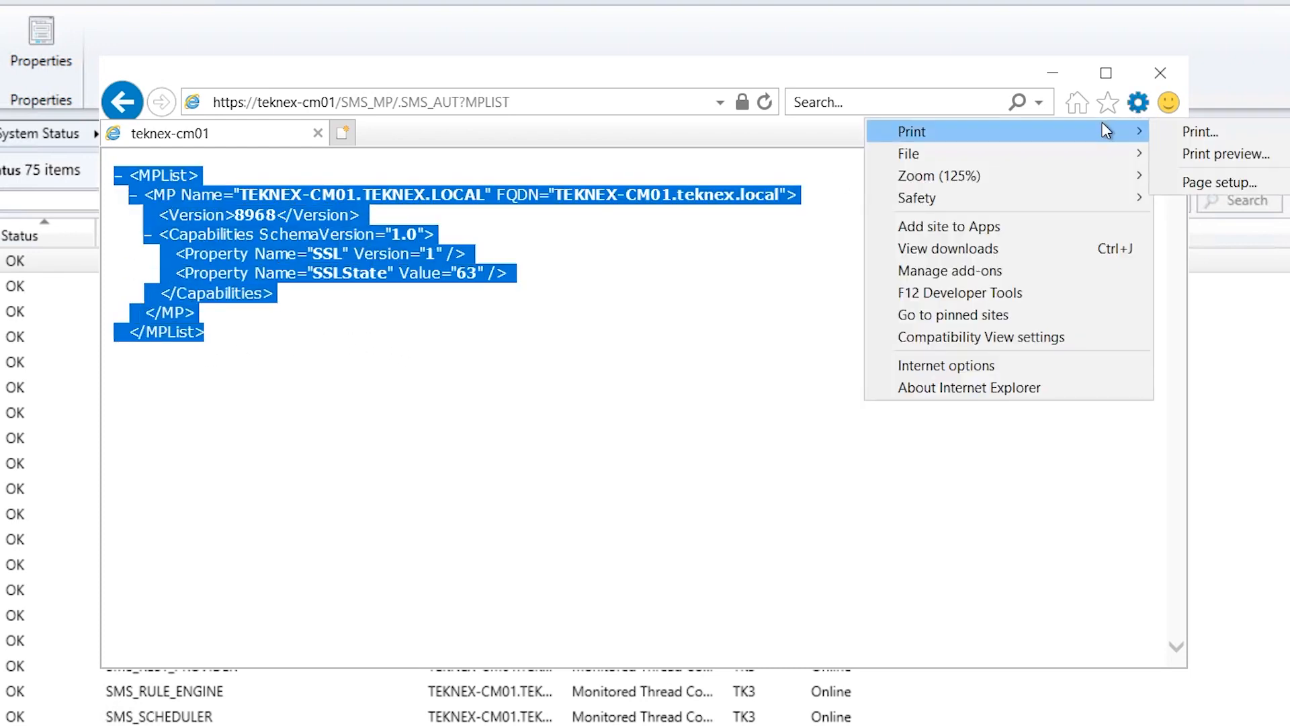
click(981, 365)
click(317, 134)
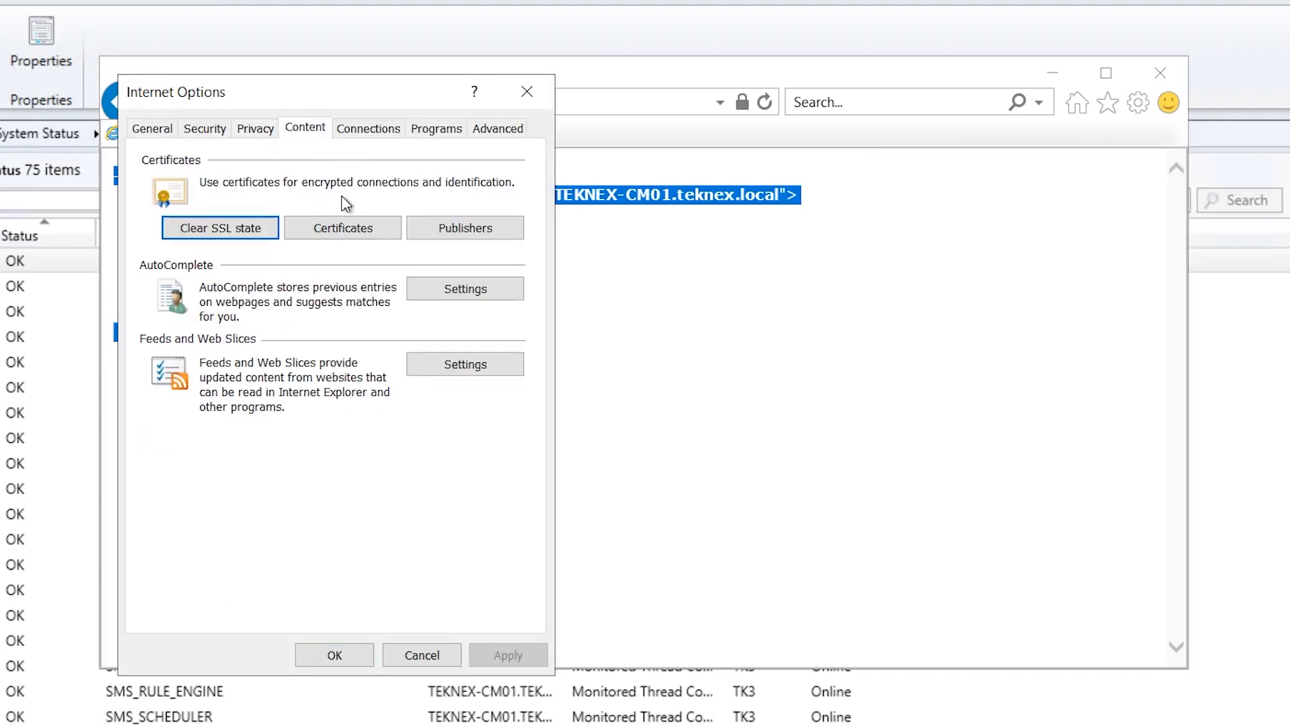
click(367, 230)
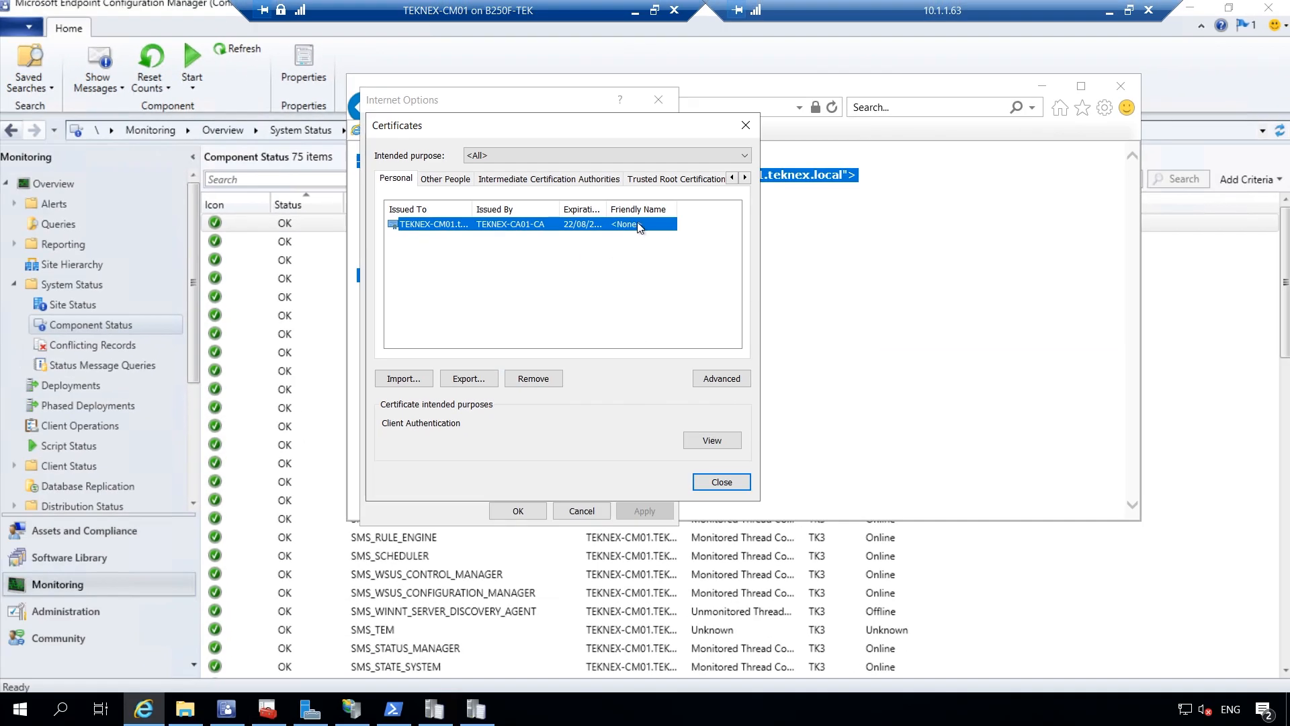
Remove the TEKNEX-CM01 Personal certificate, close both dialogs, and minimise the server session
click(537, 380)
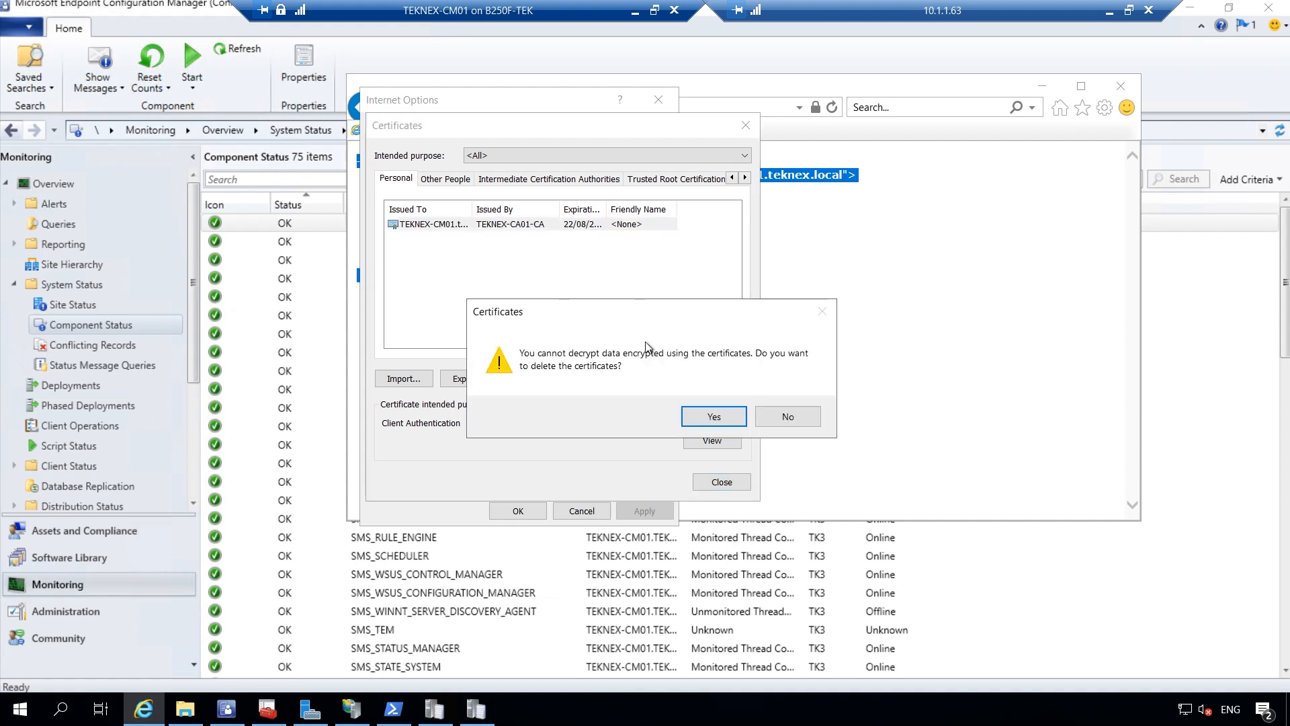
click(737, 418)
click(722, 482)
click(518, 511)
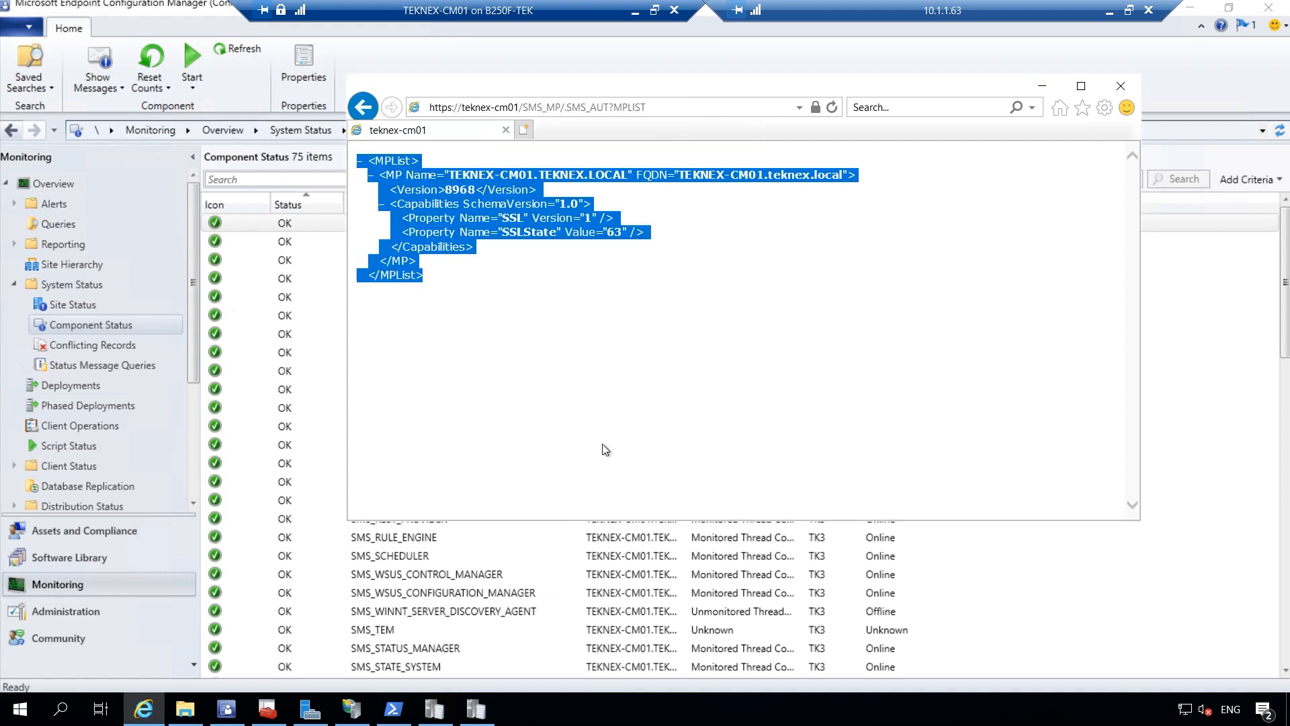
click(605, 449)
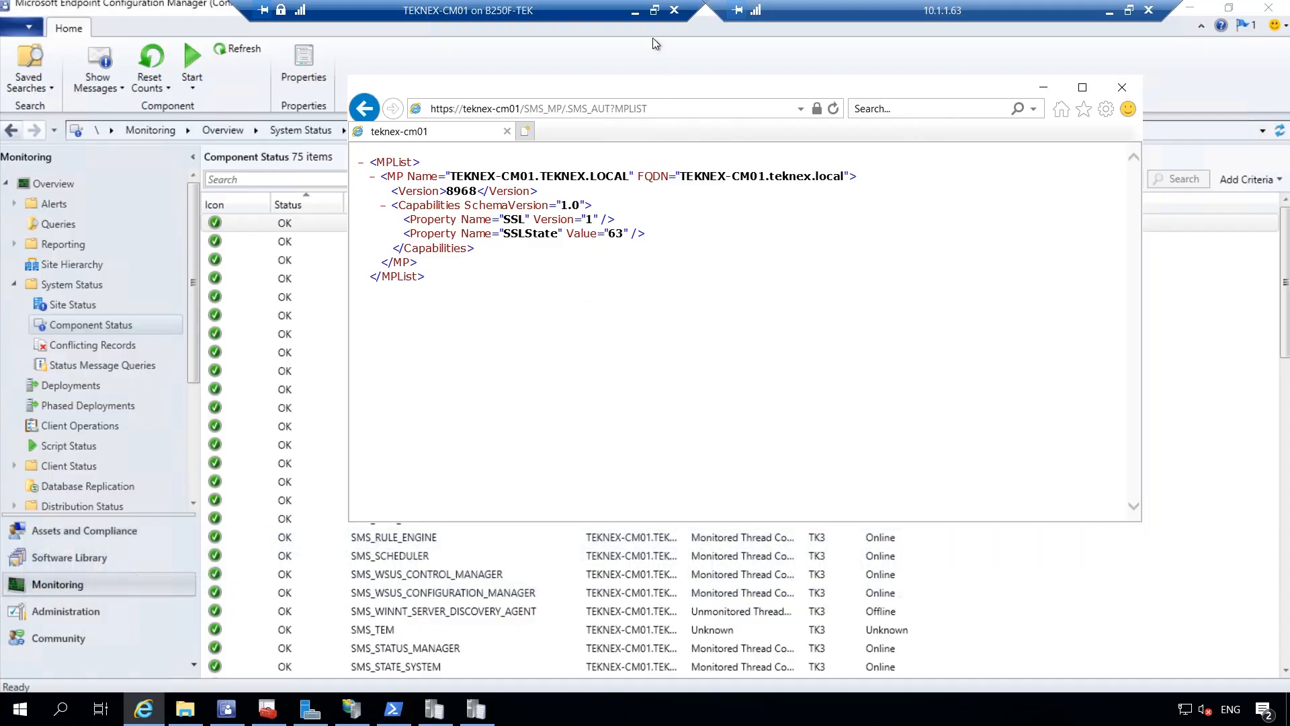
click(634, 11)
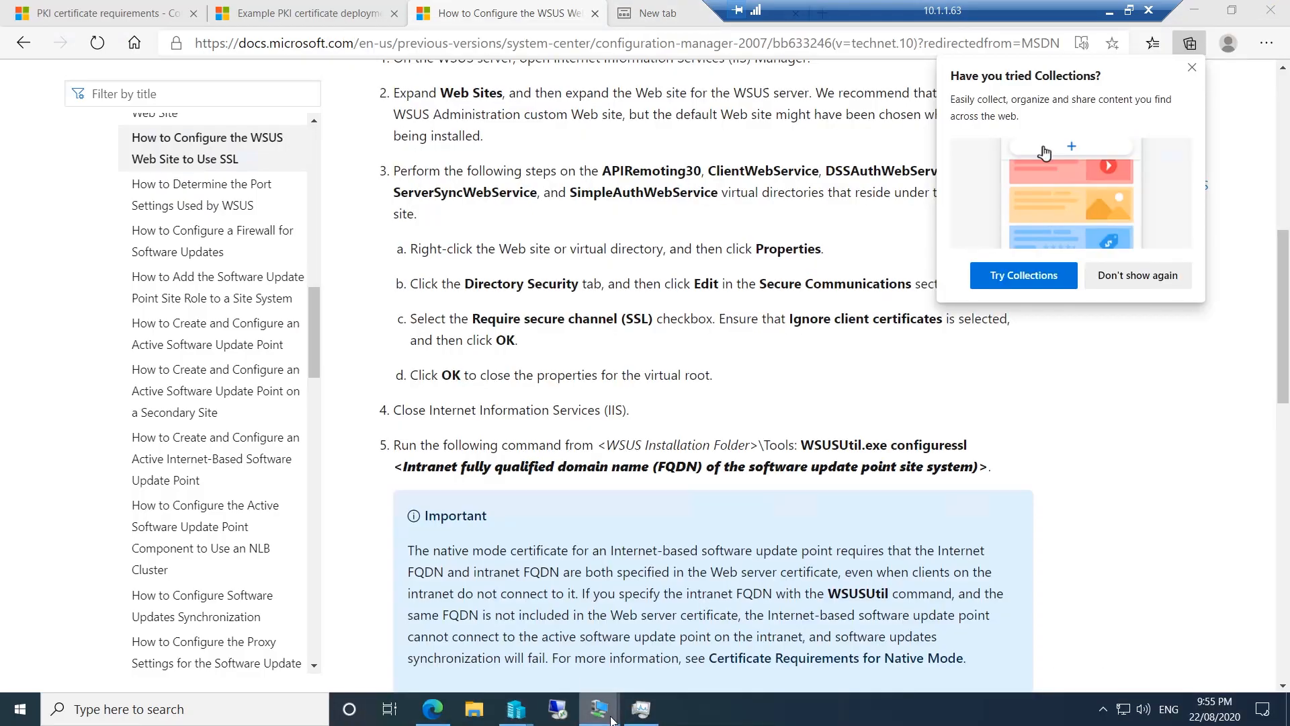
On PC-01, verify the Configuration Manager client's General tab shows Client certificate as PKI
mouse_move(613, 718)
click(443, 638)
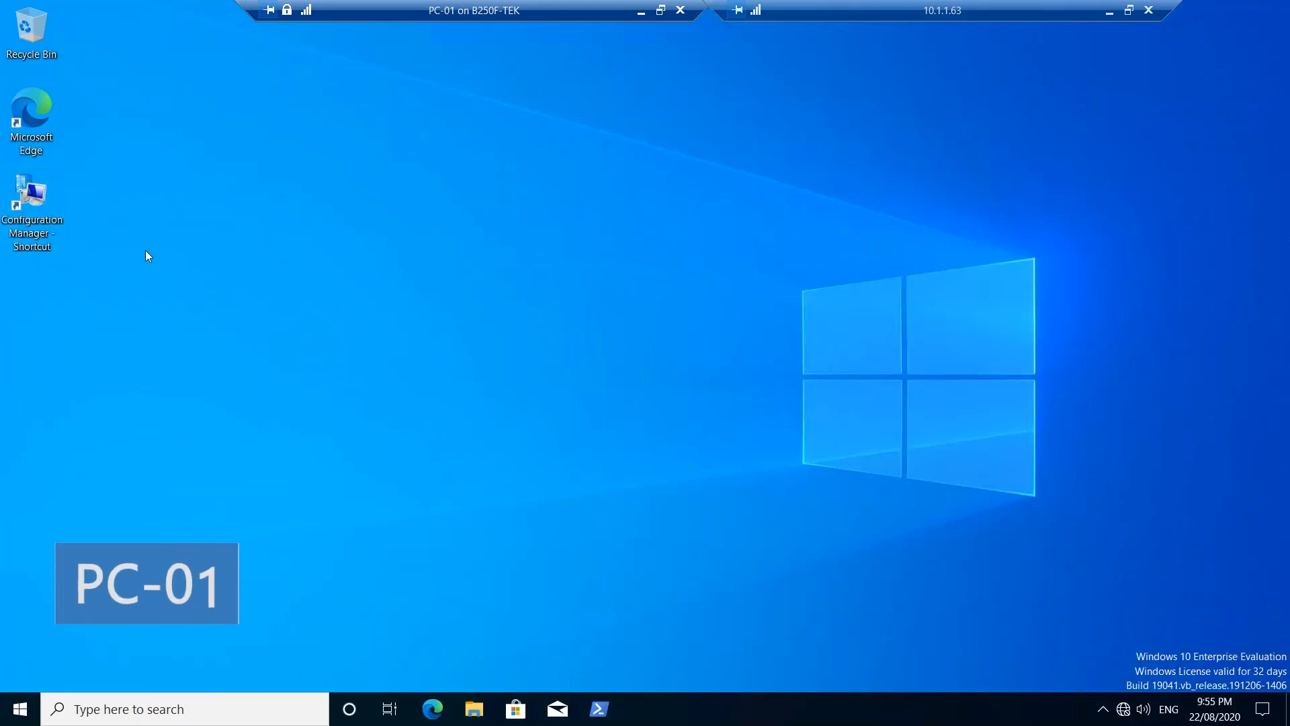
double_click(28, 221)
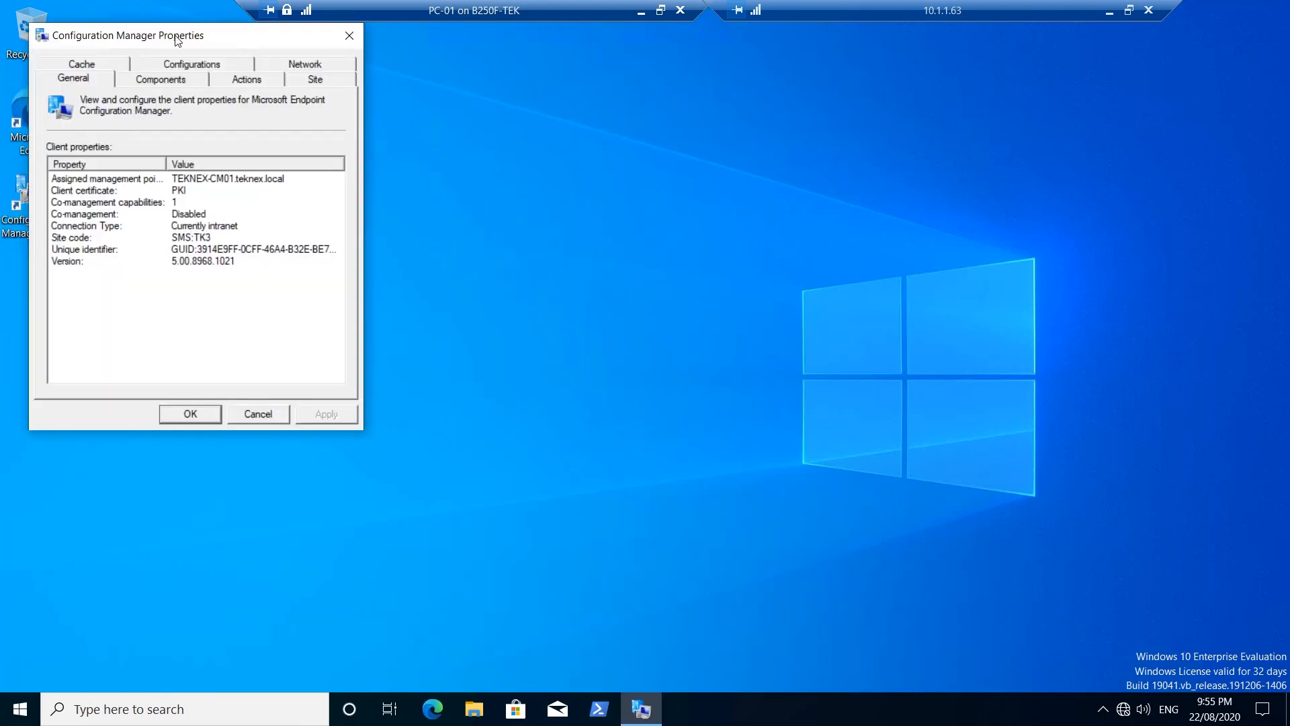
drag(177, 40, 663, 126)
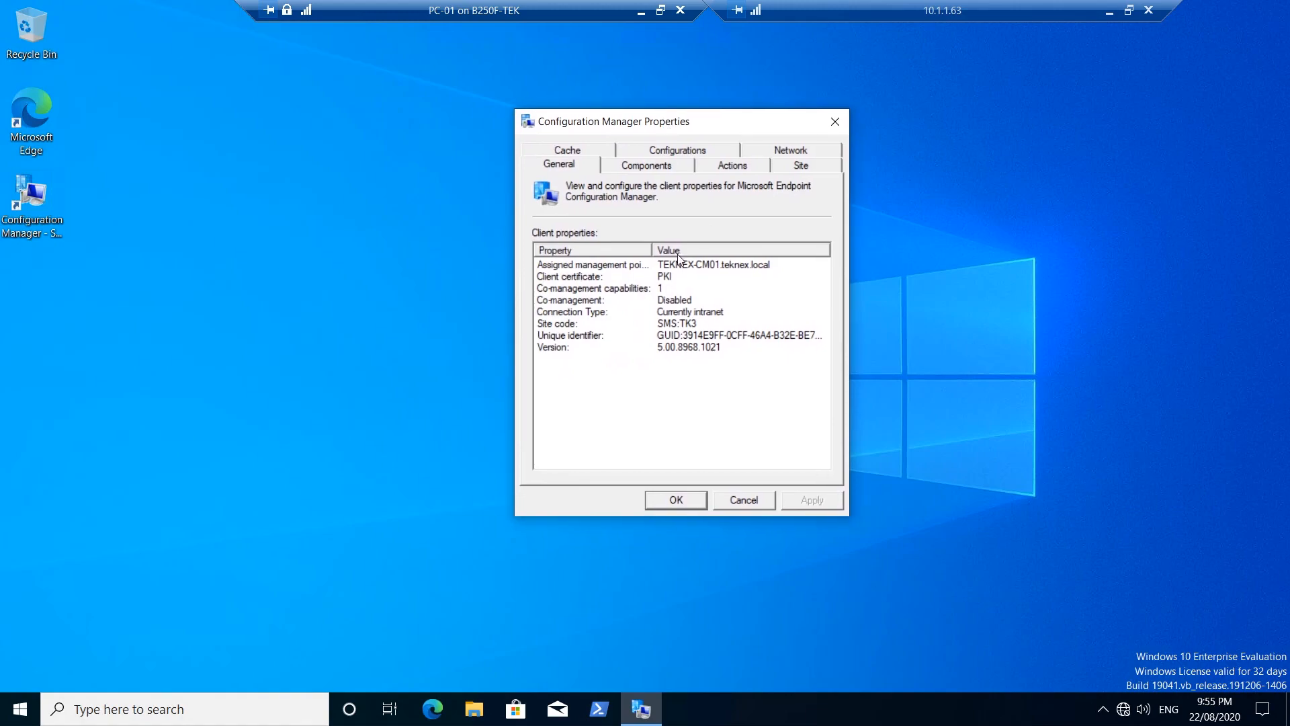
click(666, 283)
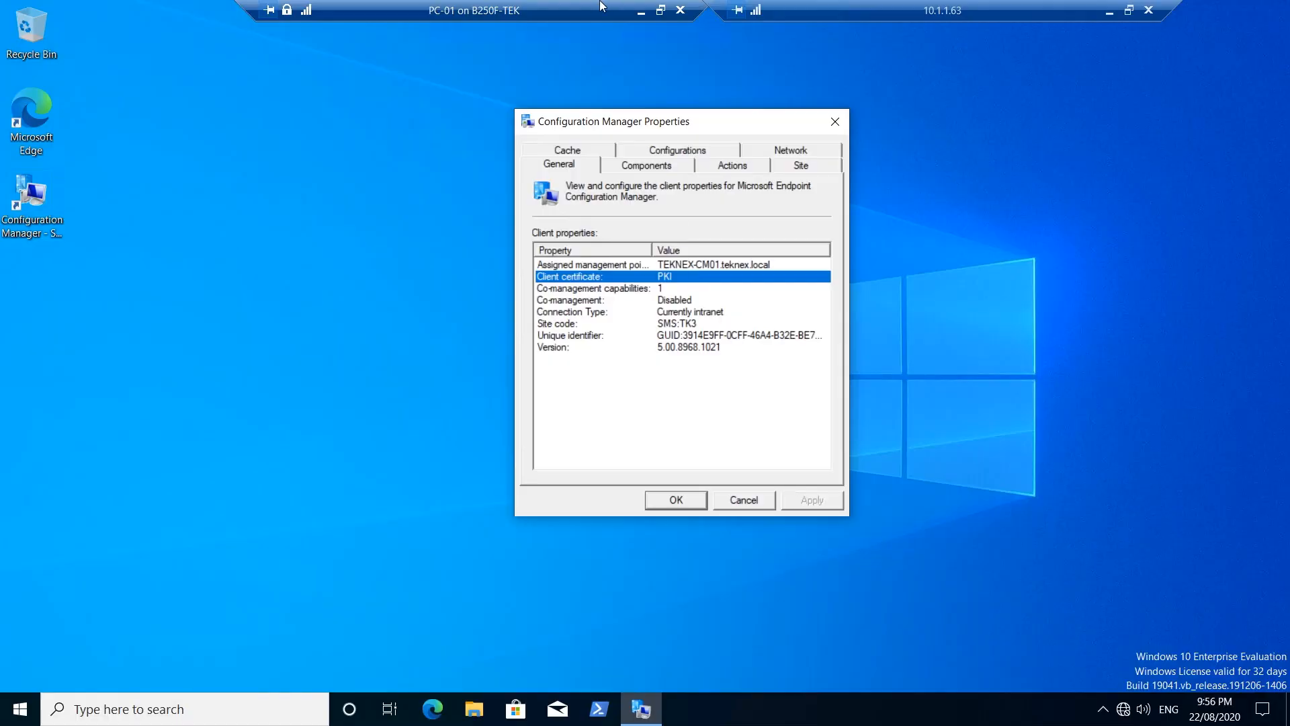
click(640, 12)
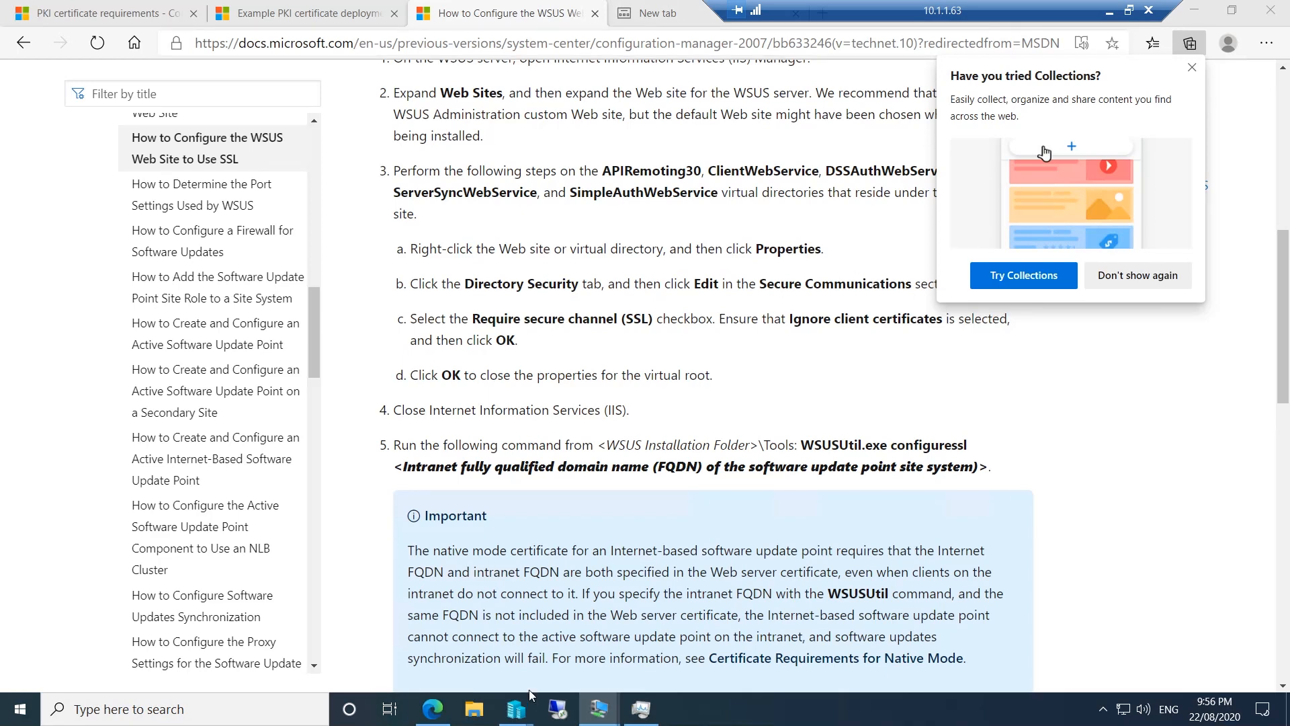
Move PC-02's network adapter to the top of its firmware boot order, save, then connect to PC-02
mouse_move(528, 703)
click(445, 649)
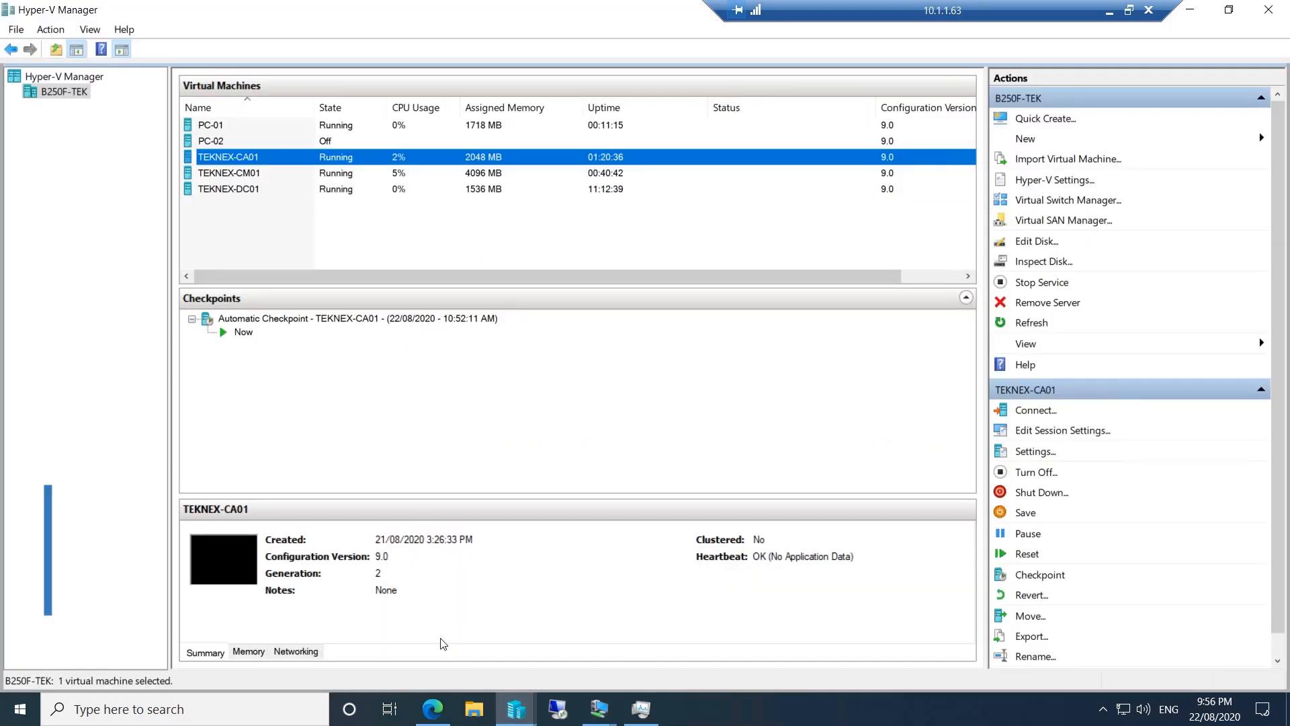
click(348, 141)
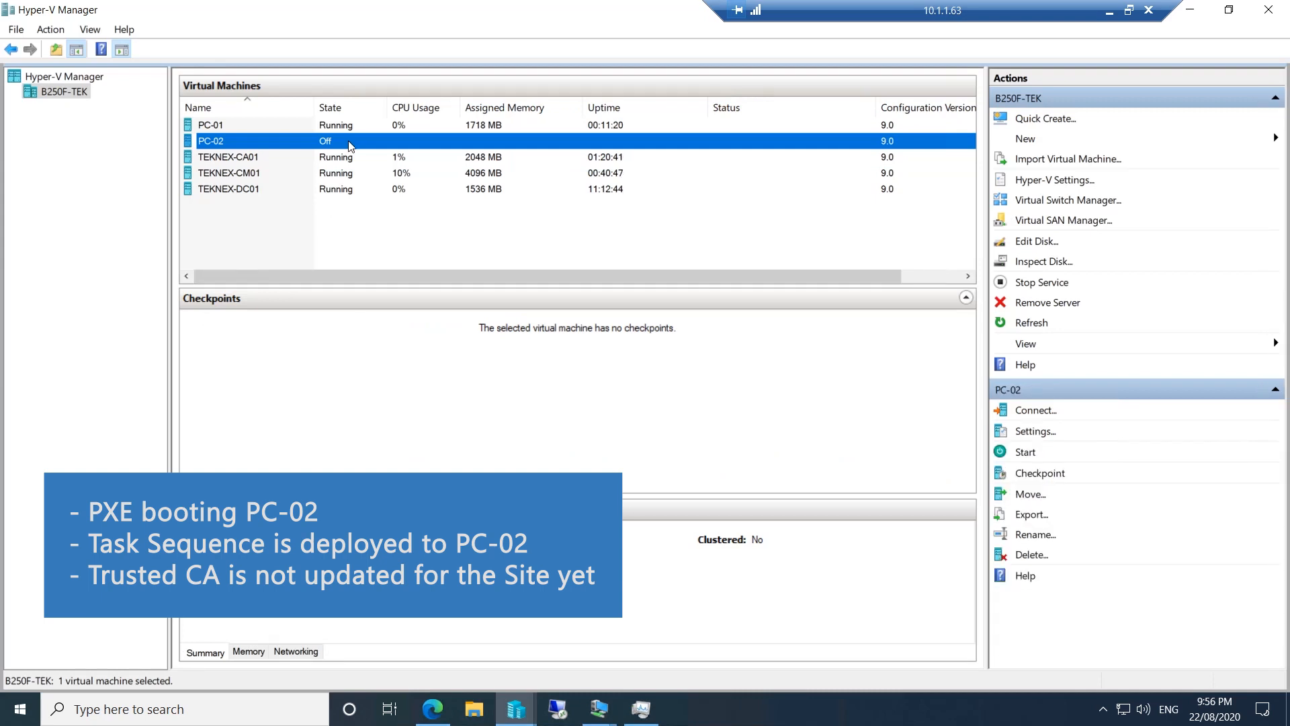
right_click(355, 146)
click(421, 183)
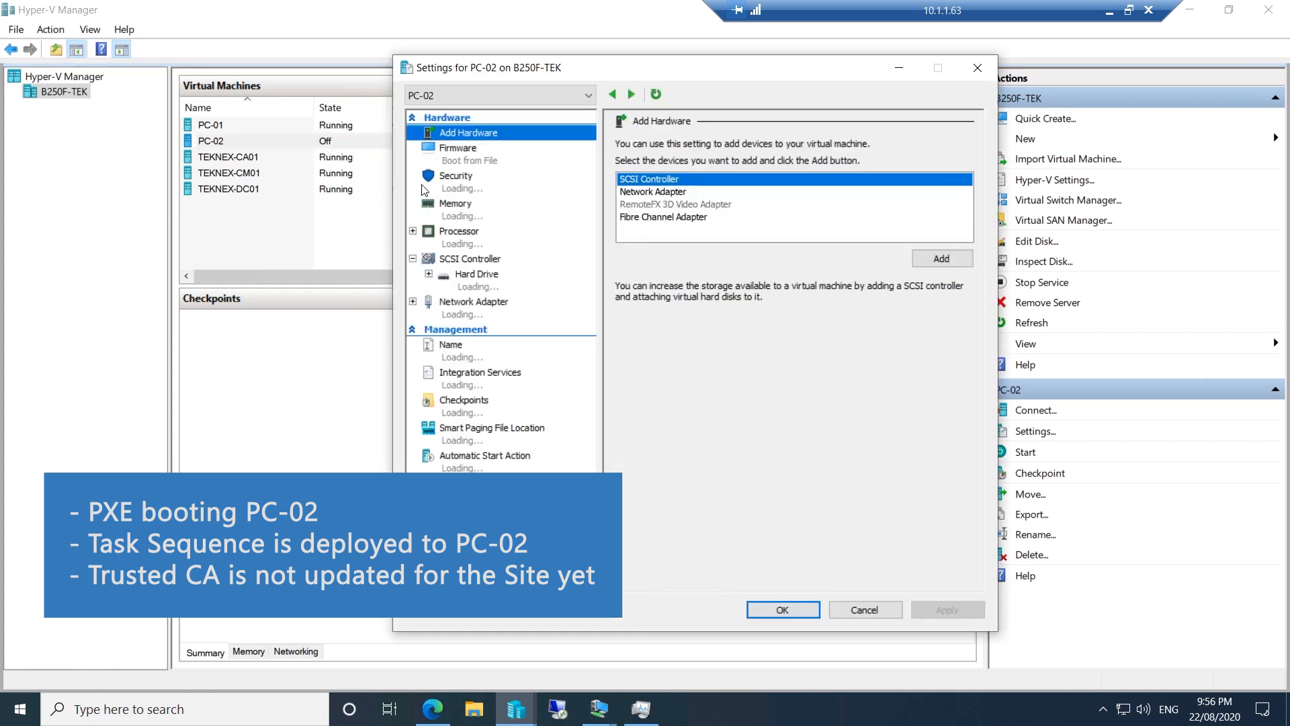
click(479, 164)
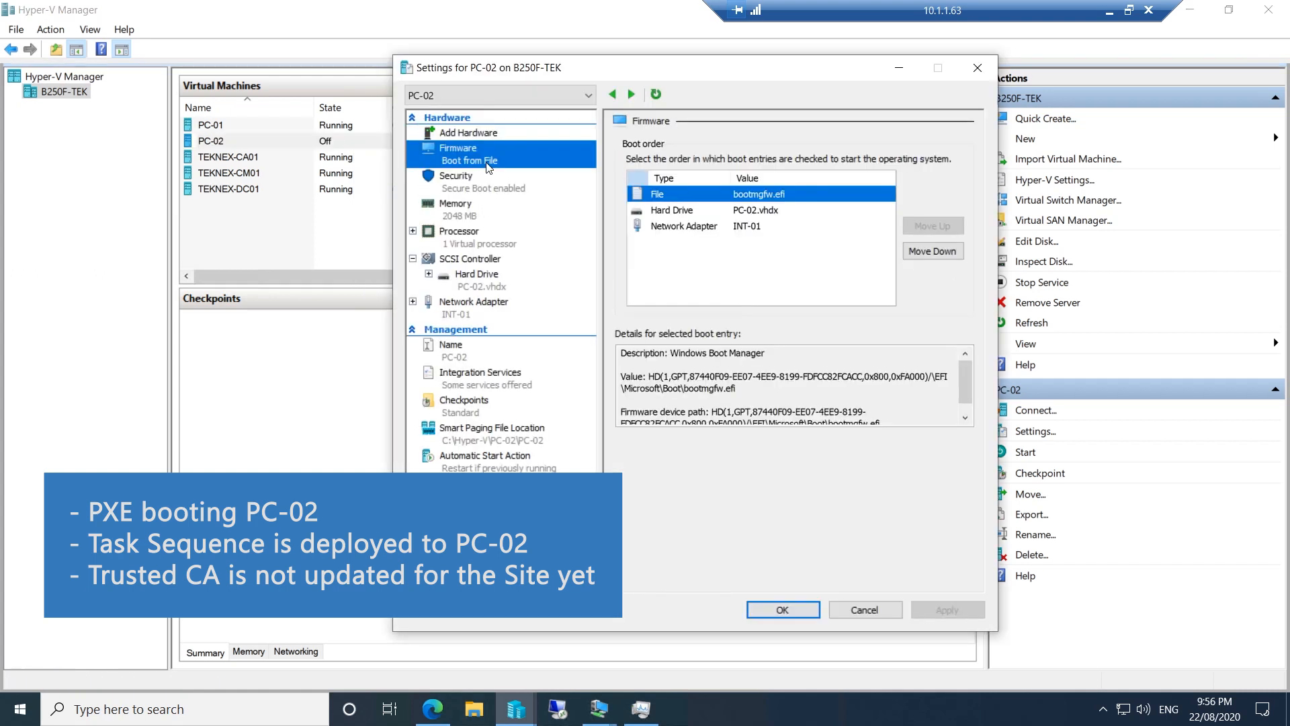
click(685, 226)
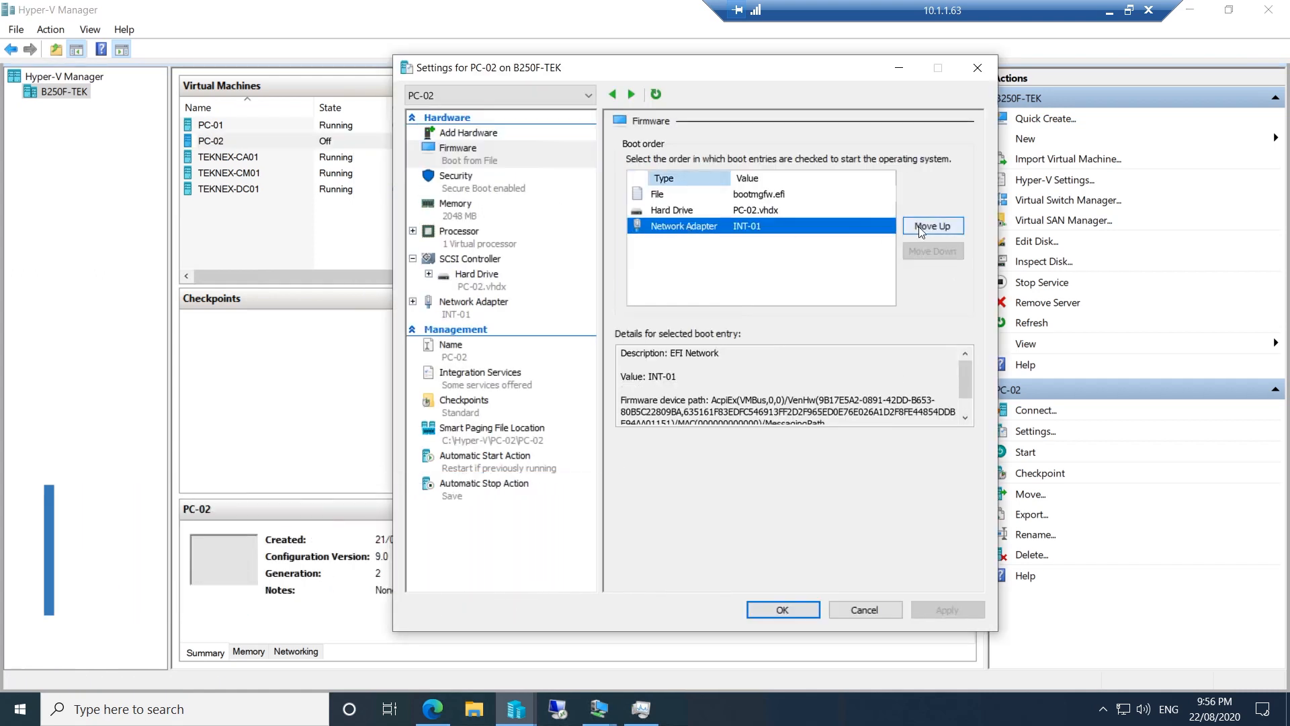
click(930, 224)
click(930, 225)
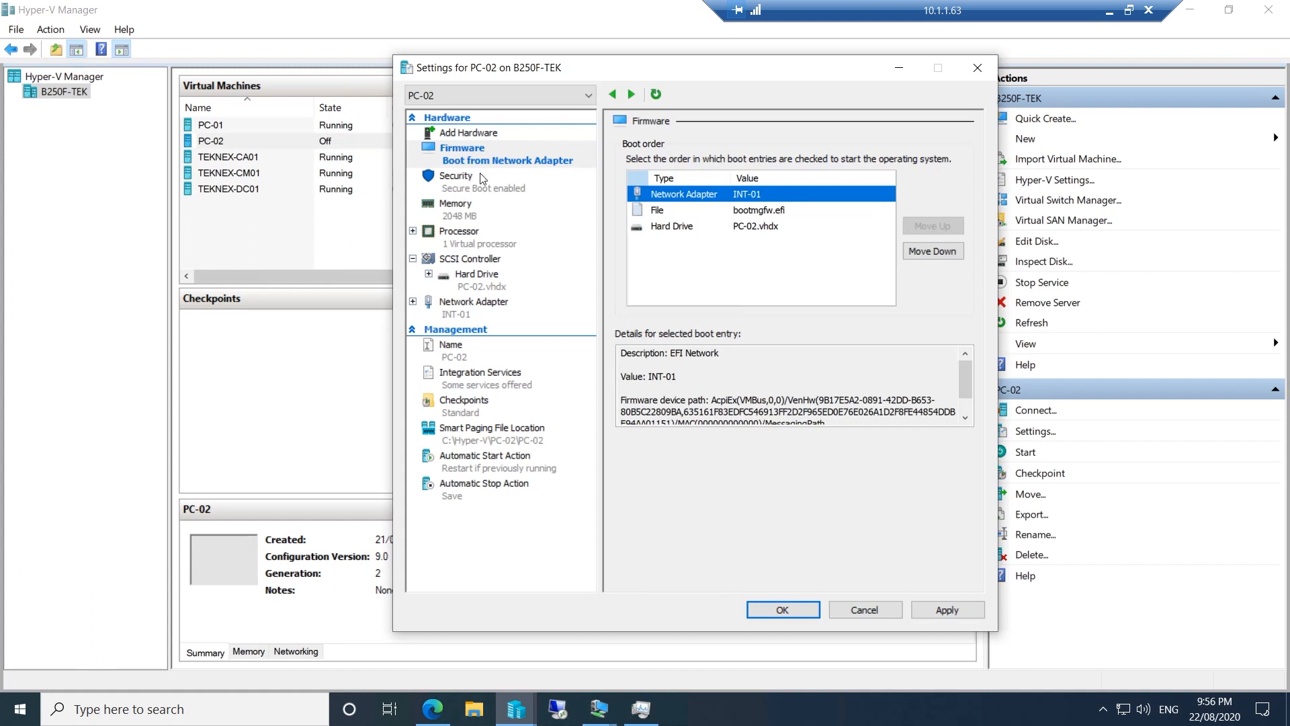
click(953, 609)
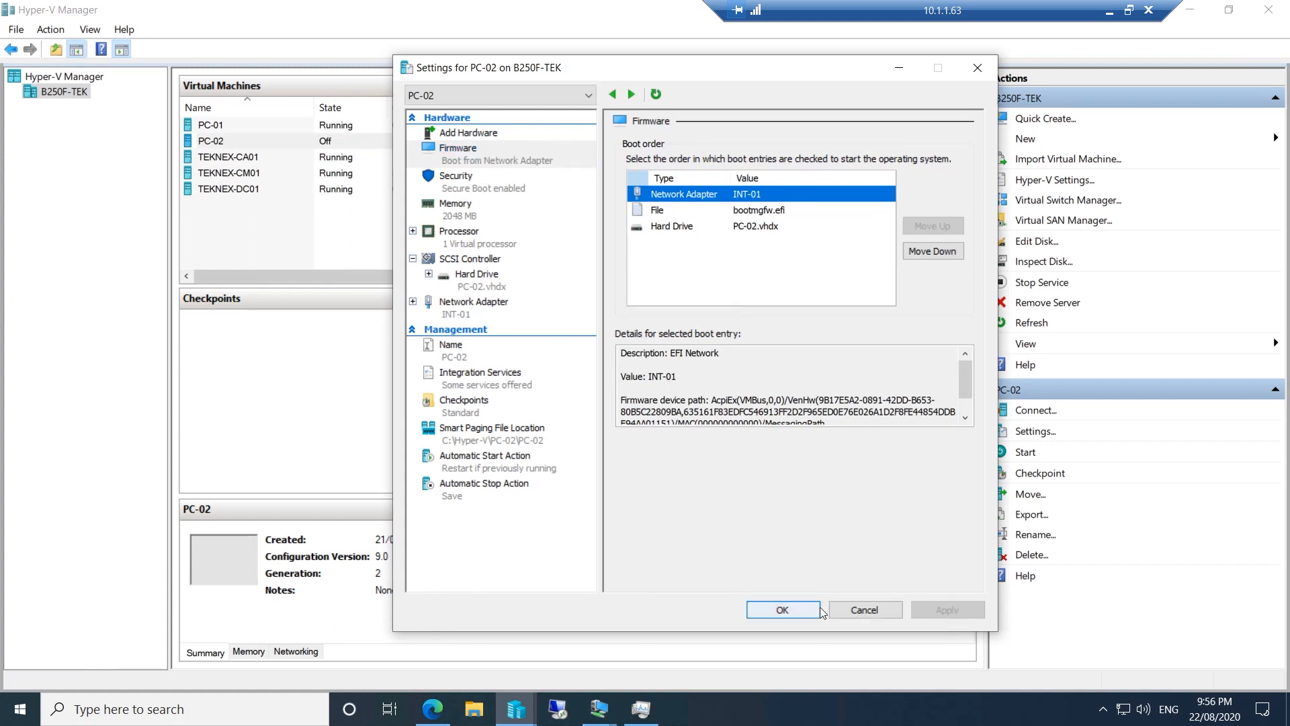
click(782, 610)
double_click(439, 141)
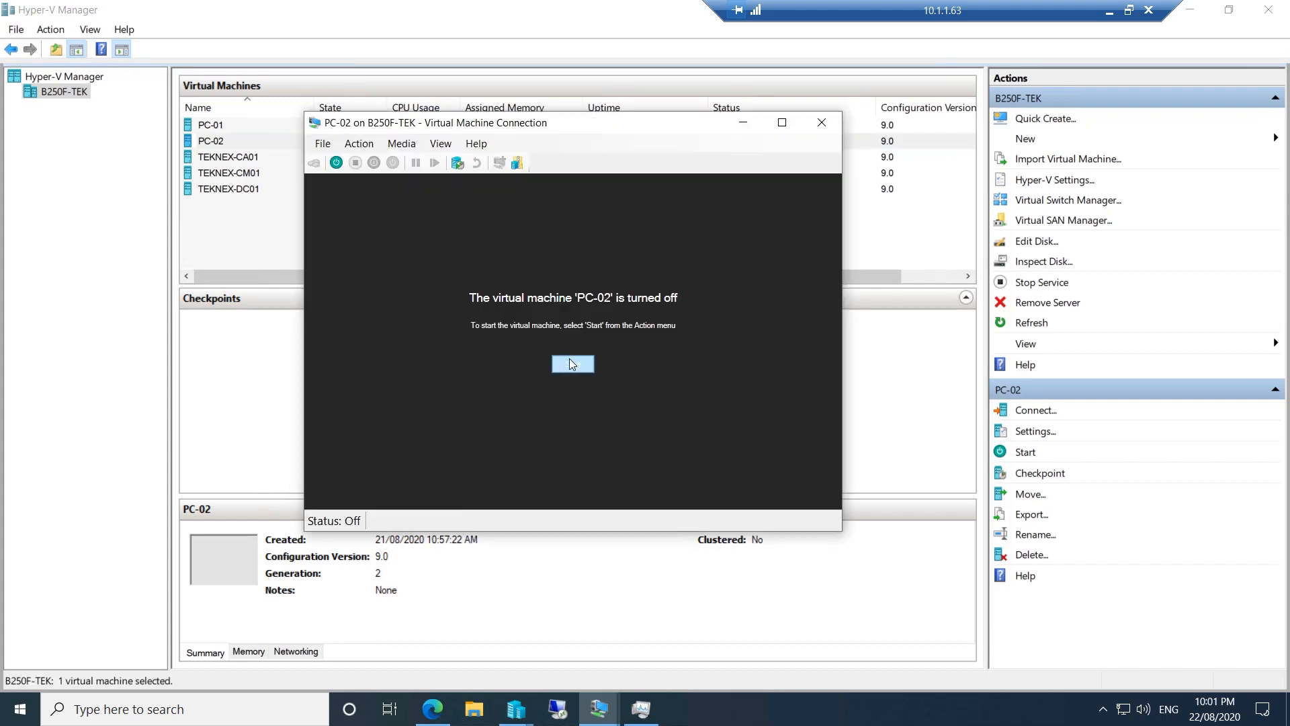
Start PC-02, accept the network boot, submit the media password, and open a command prompt with F8
click(570, 357)
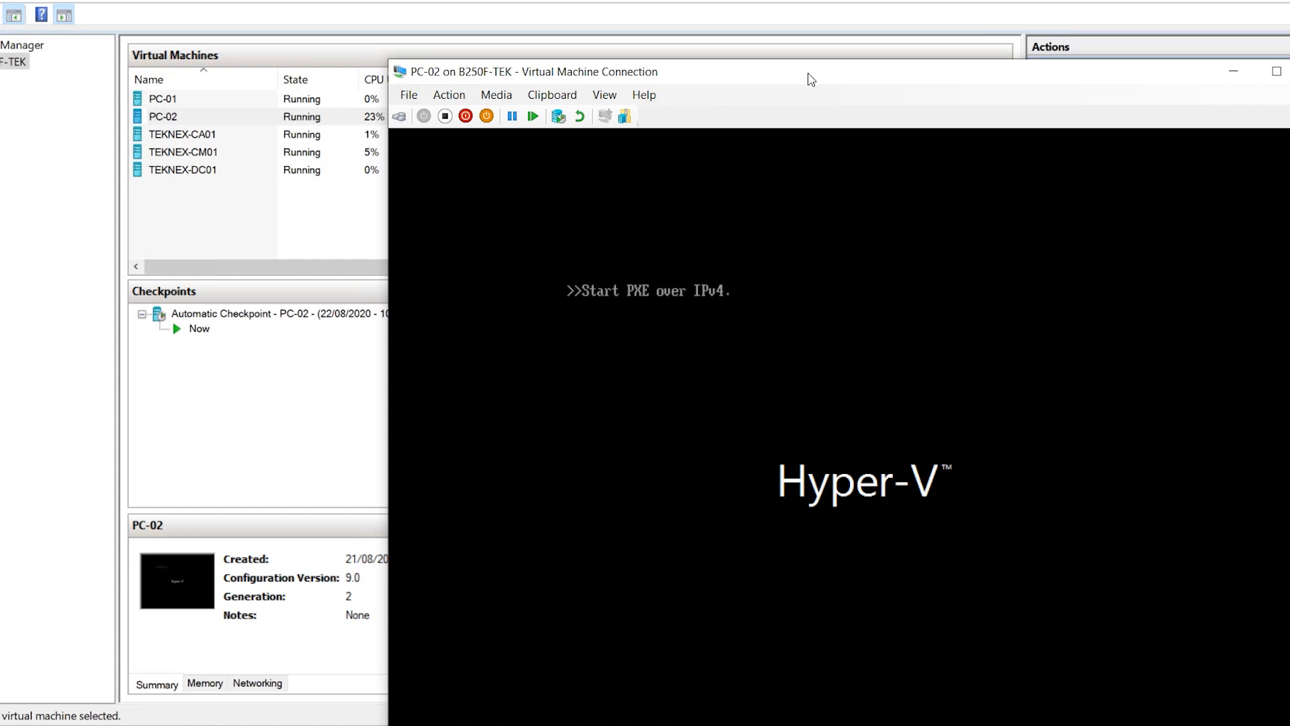
drag(811, 79, 673, 45)
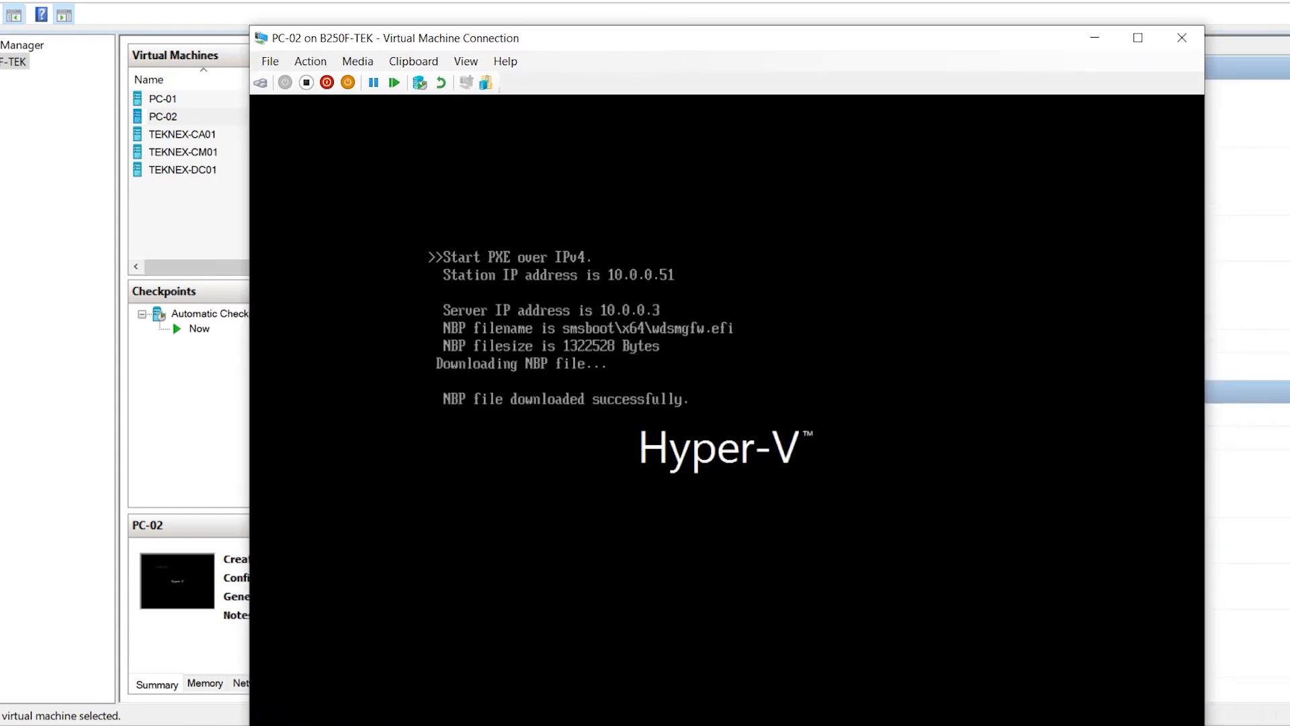
key(Return)
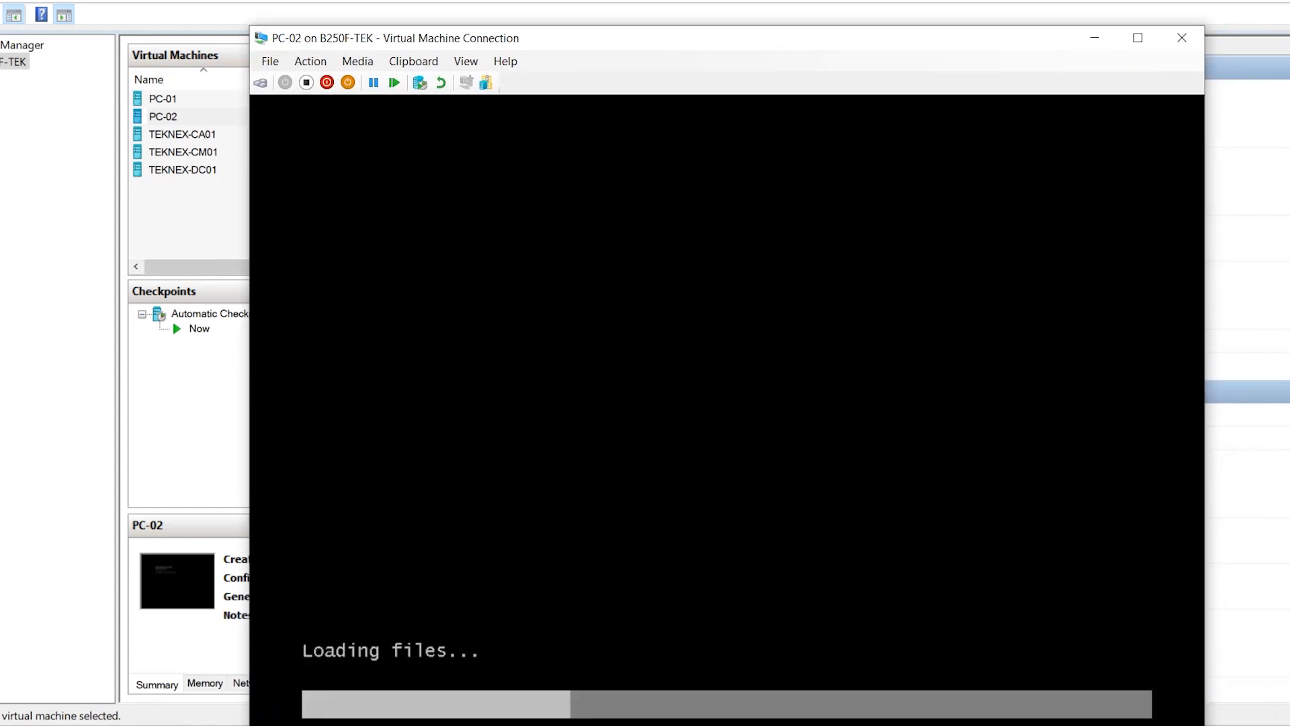
drag(737, 40, 718, 5)
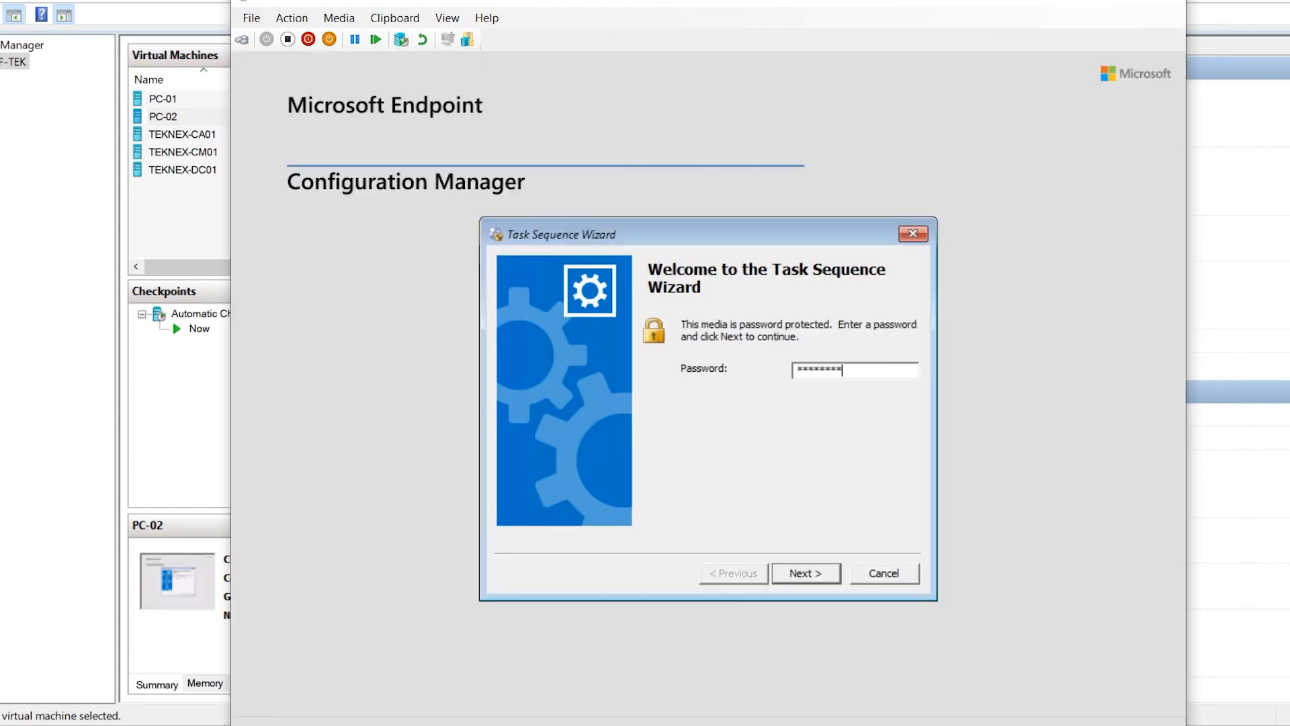
click(826, 576)
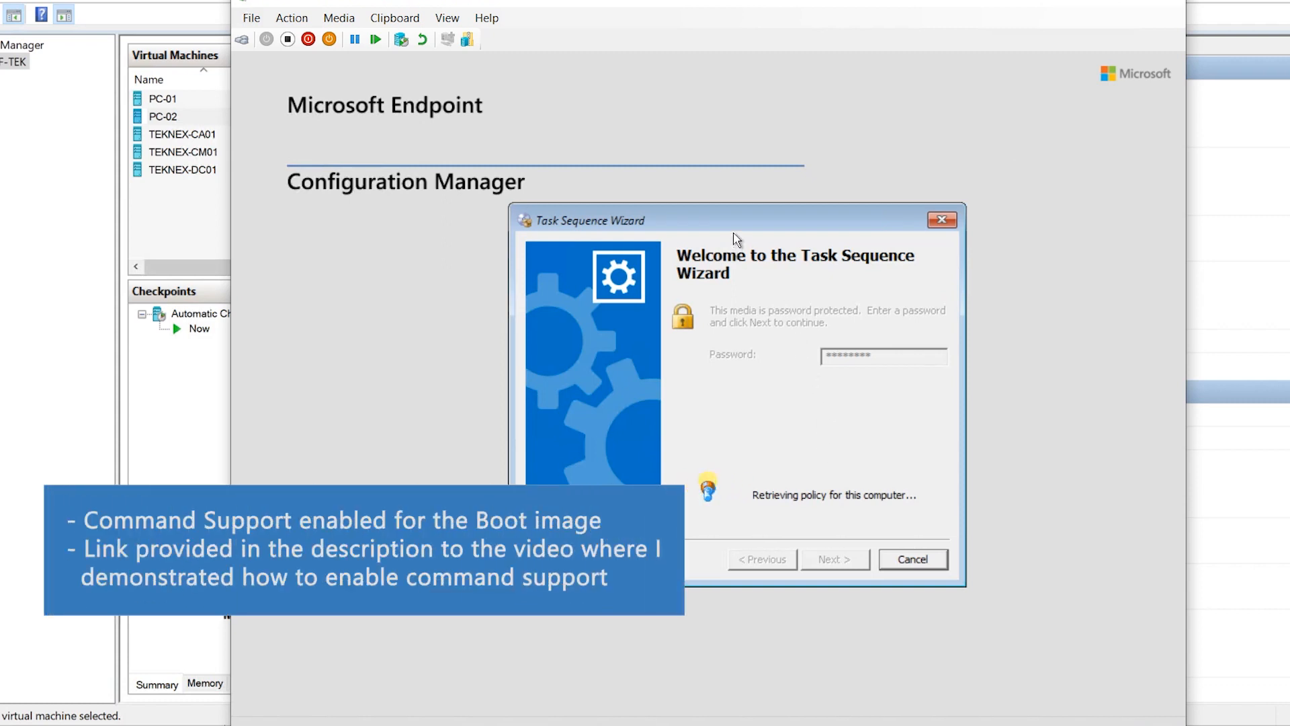
key(F8)
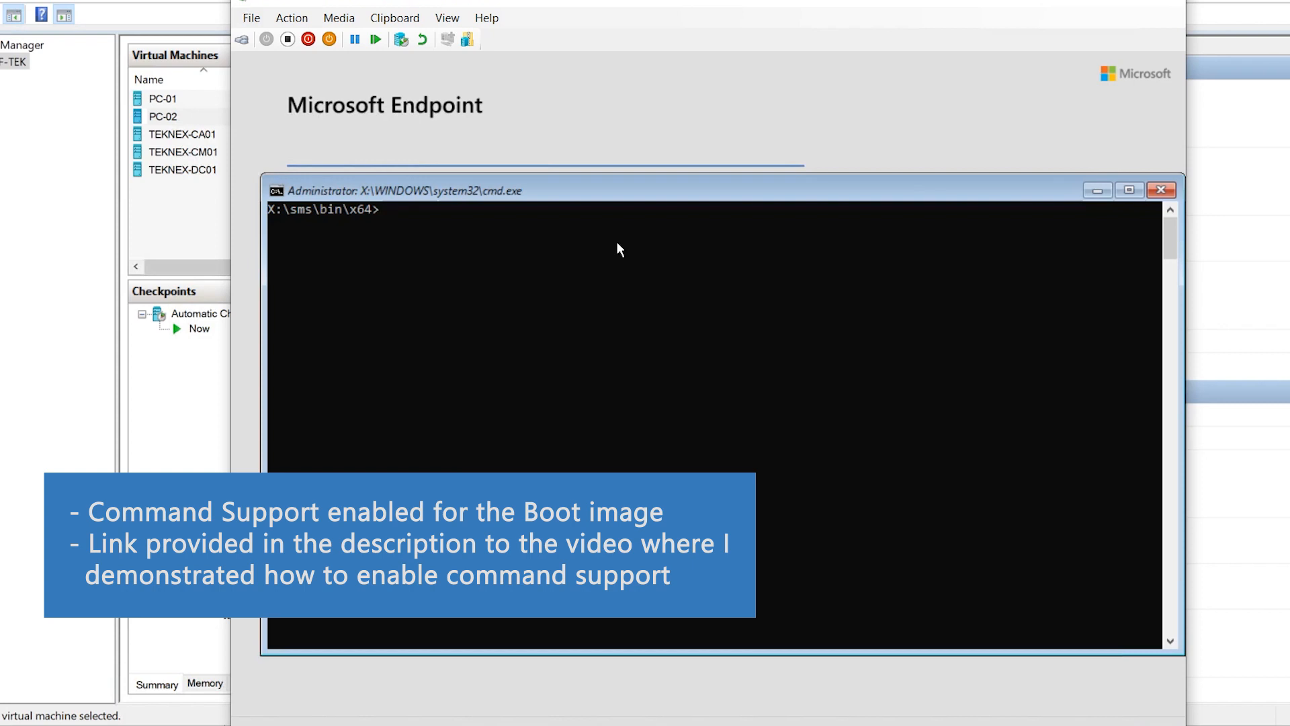
Launch cmtrace and open smsts.log from X:\Windows\temp\SMSTSLog
text(cmtrace)
key(Return)
click(404, 258)
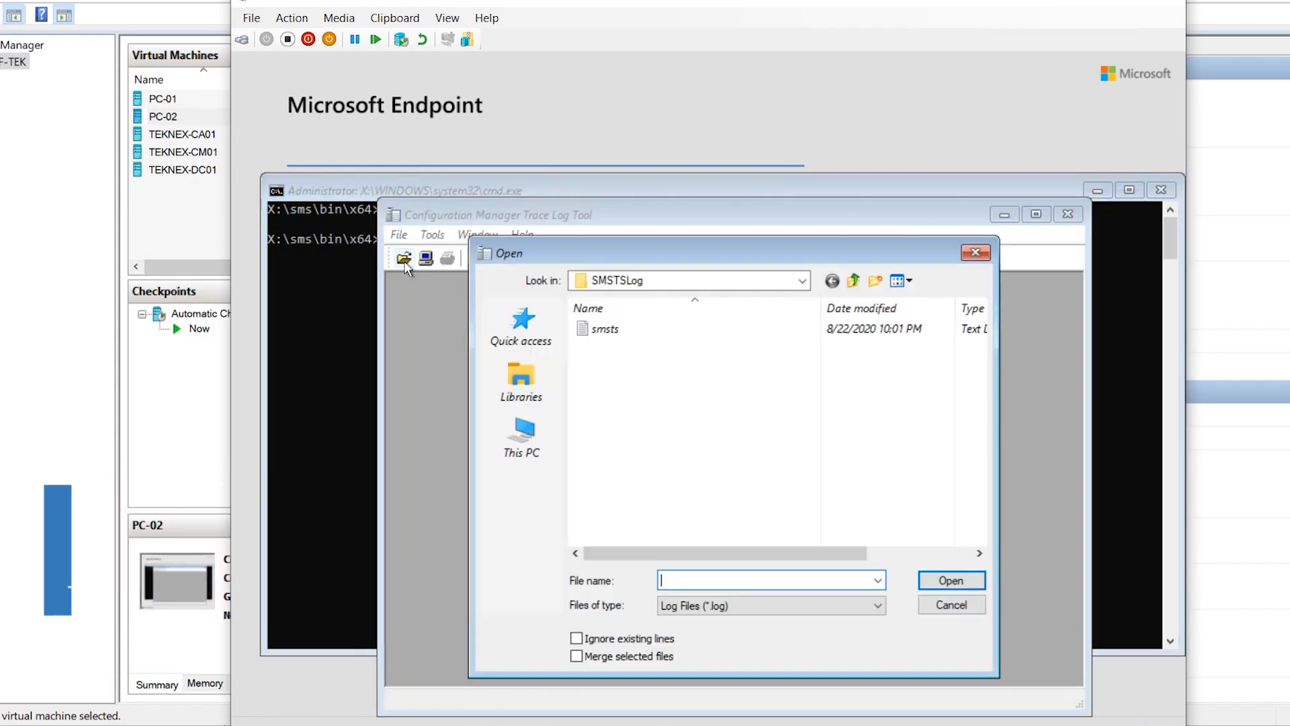
click(538, 456)
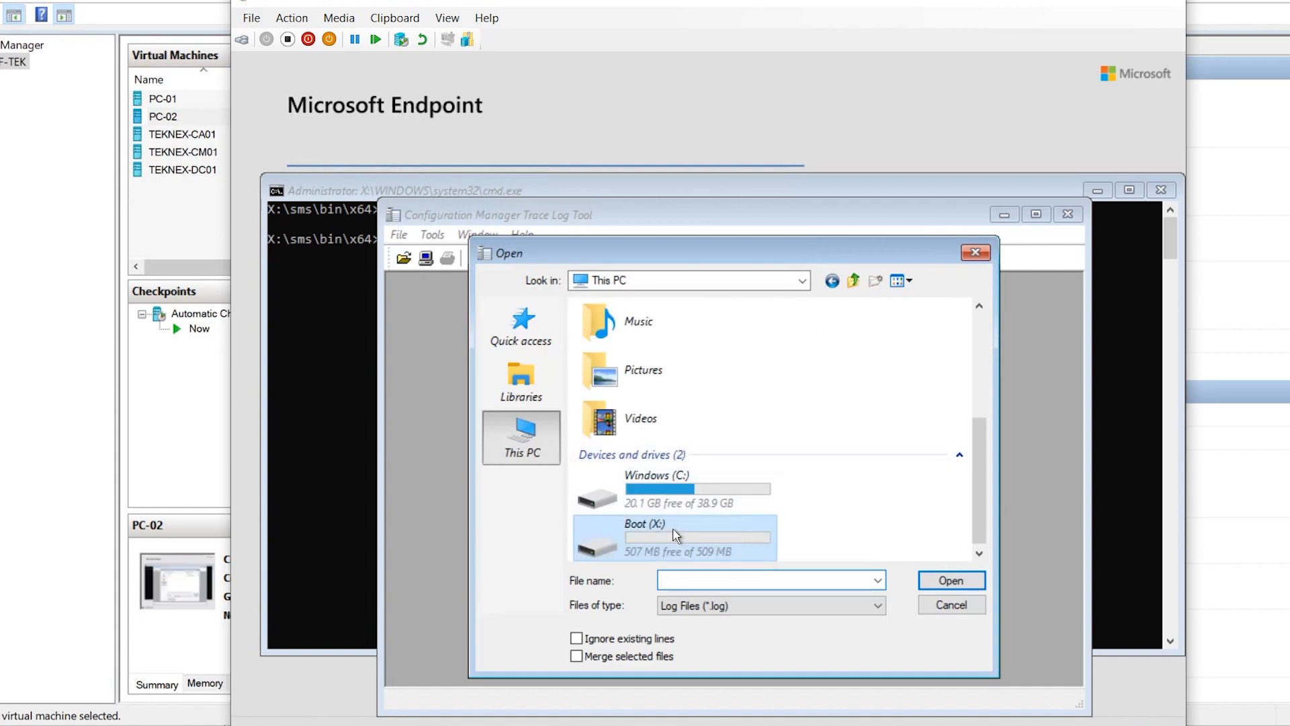
double_click(676, 535)
double_click(645, 400)
click(645, 457)
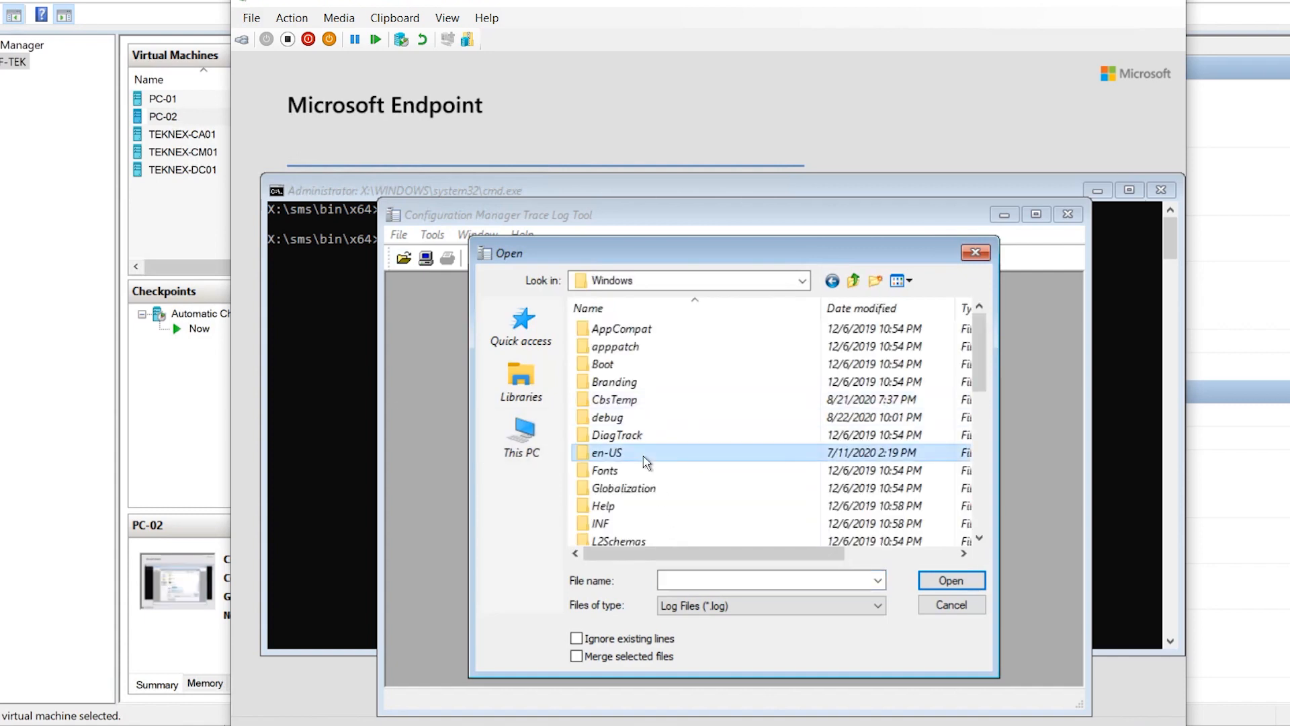
scroll(645, 461, down, 8)
double_click(608, 435)
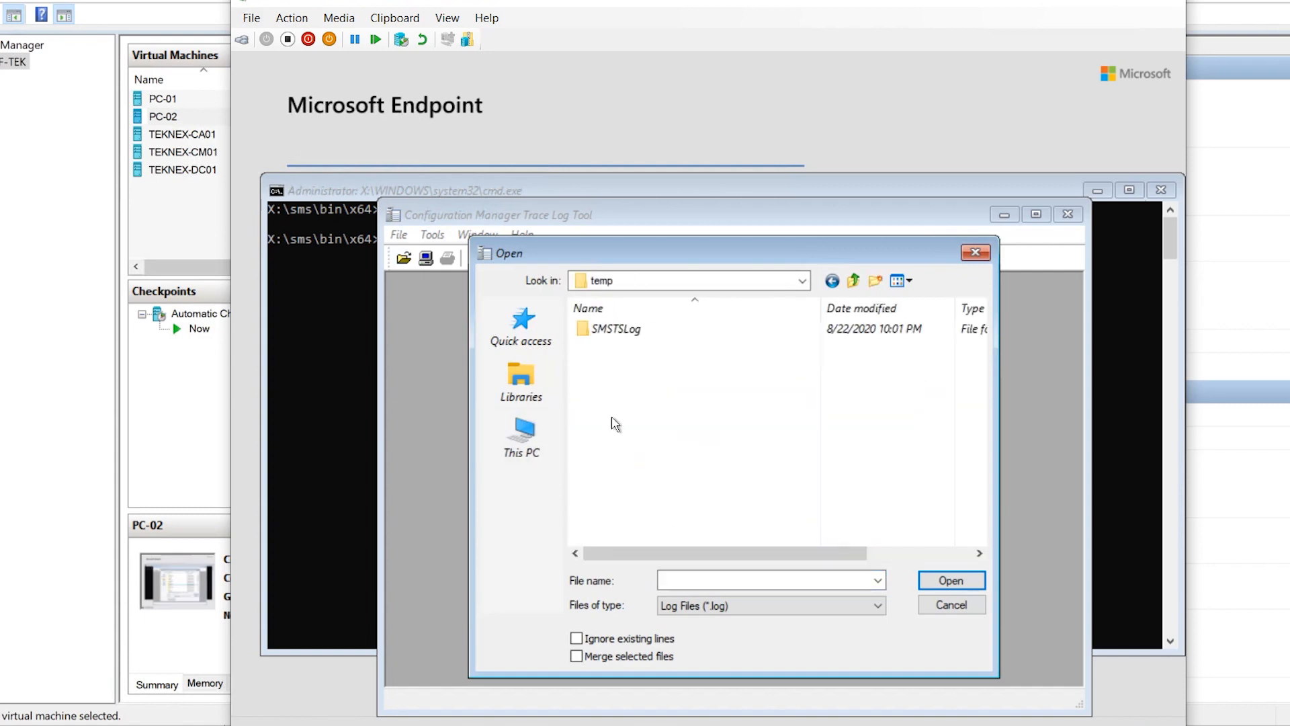
double_click(643, 334)
click(643, 330)
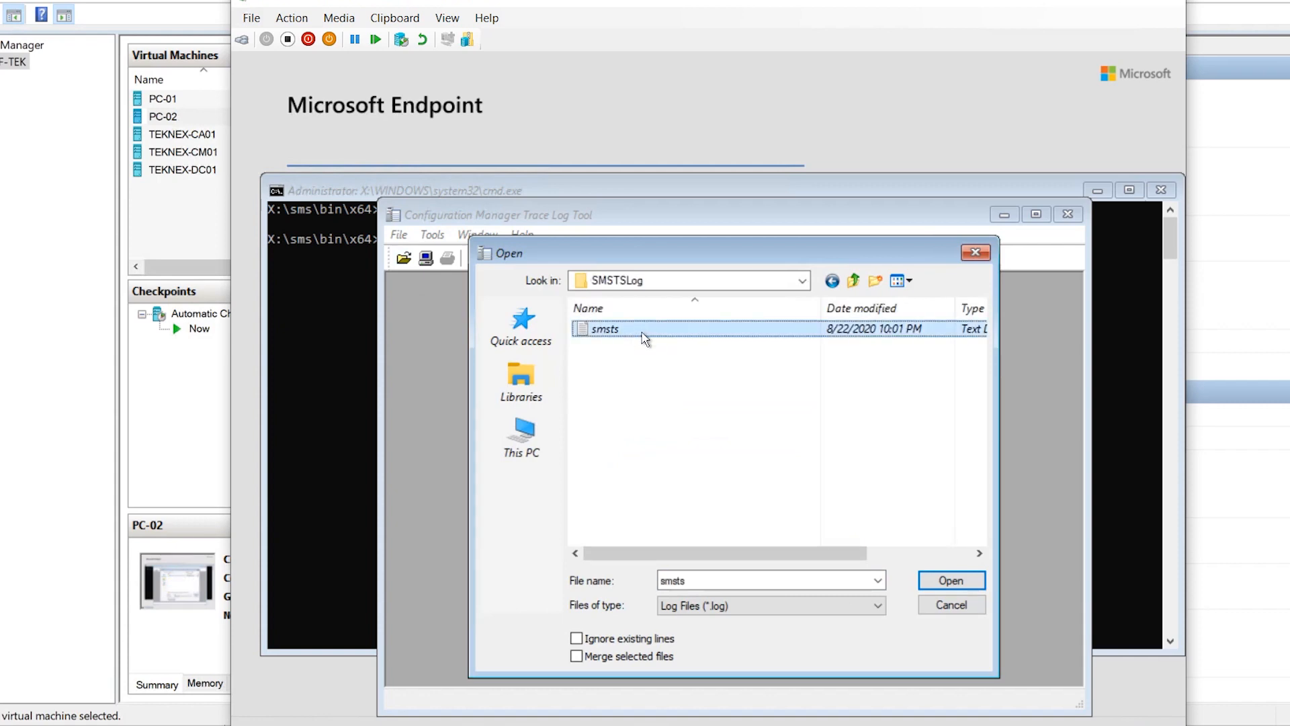
double_click(644, 331)
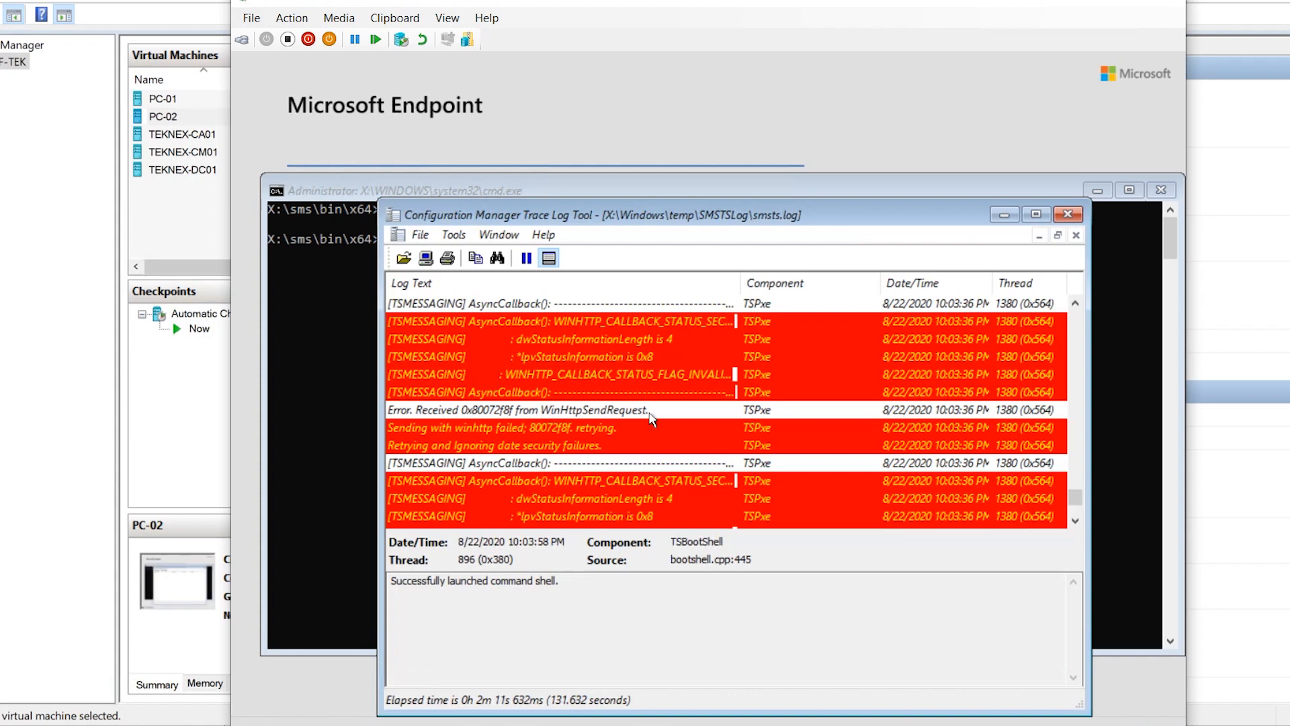
Inspect the WinHTTP send failure, SSL no-client-cert and SSL authenticator log entries
click(557, 446)
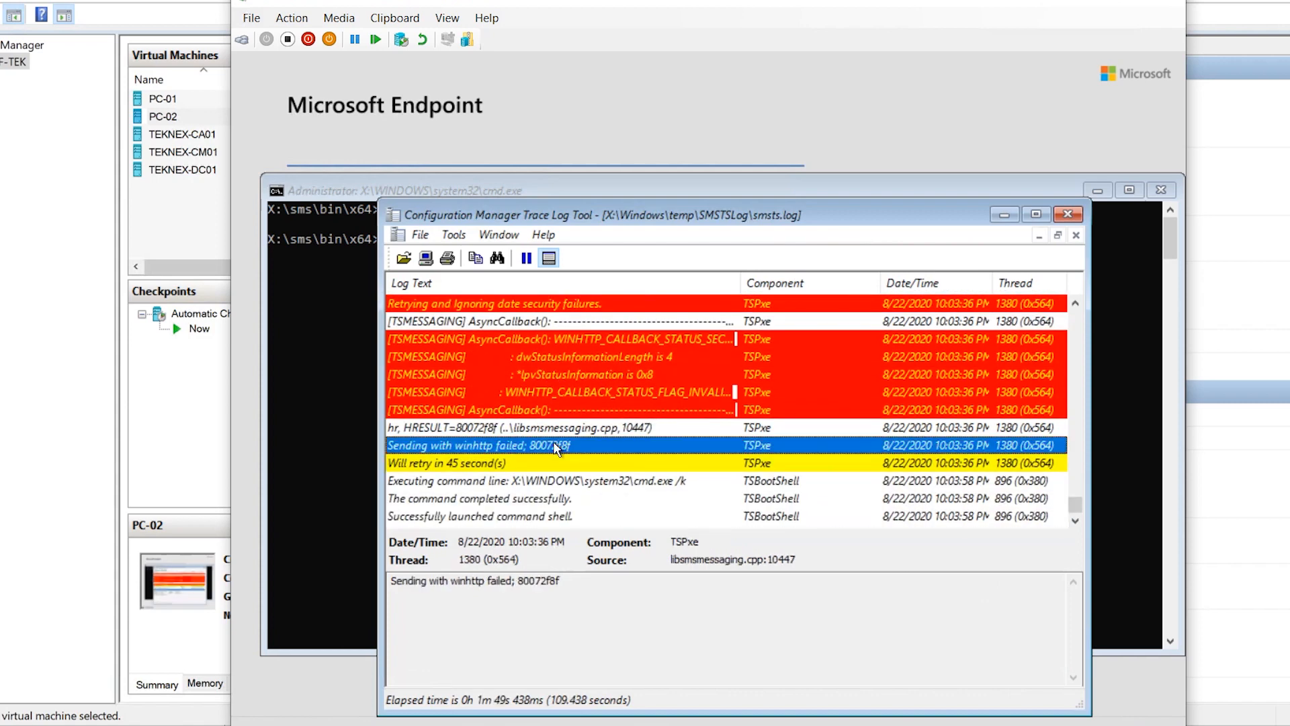
scroll(565, 487, up, 6)
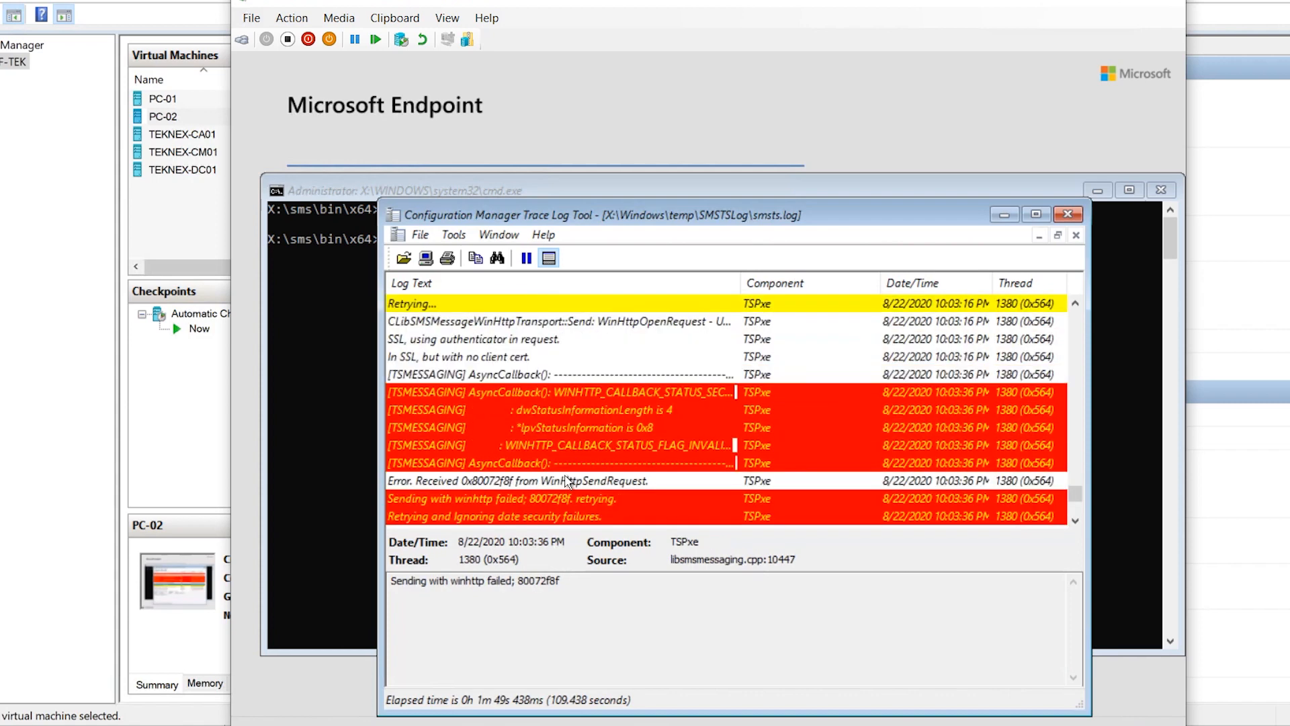
click(545, 464)
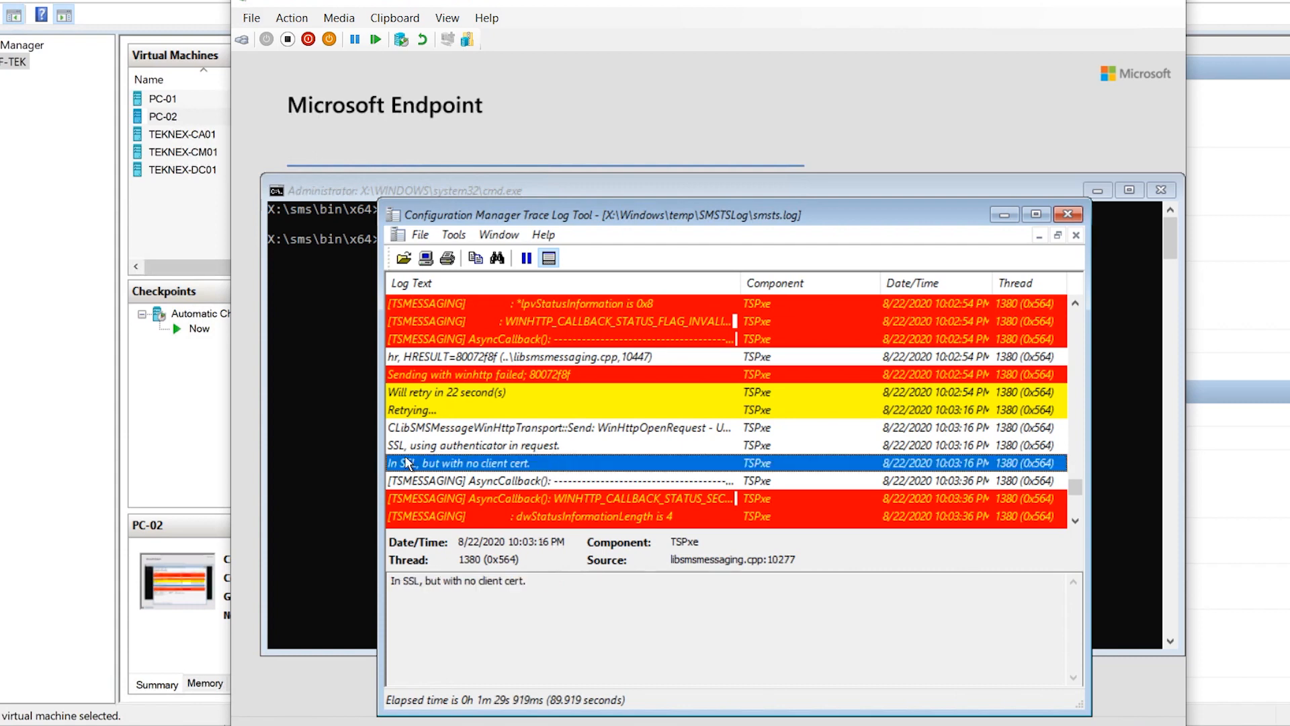
click(467, 447)
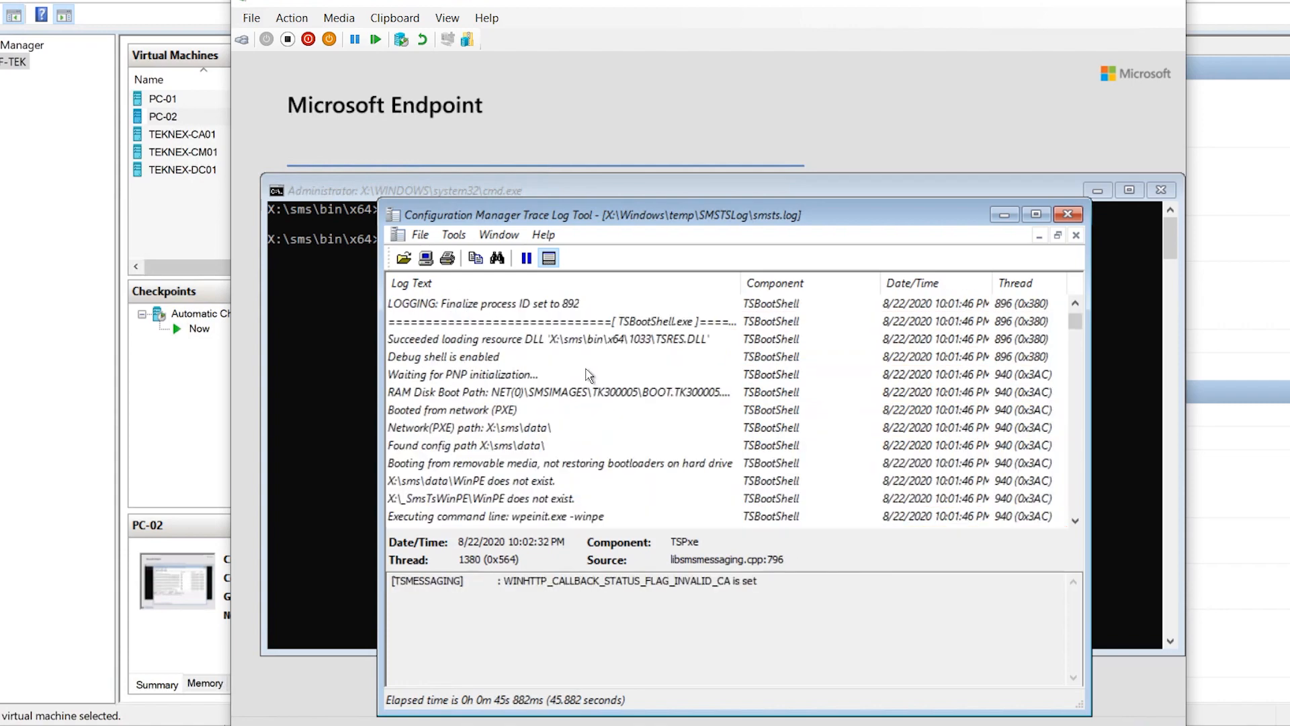
Close CMTrace and the command prompt, turn off PC-02, and put its connection window away
click(1004, 214)
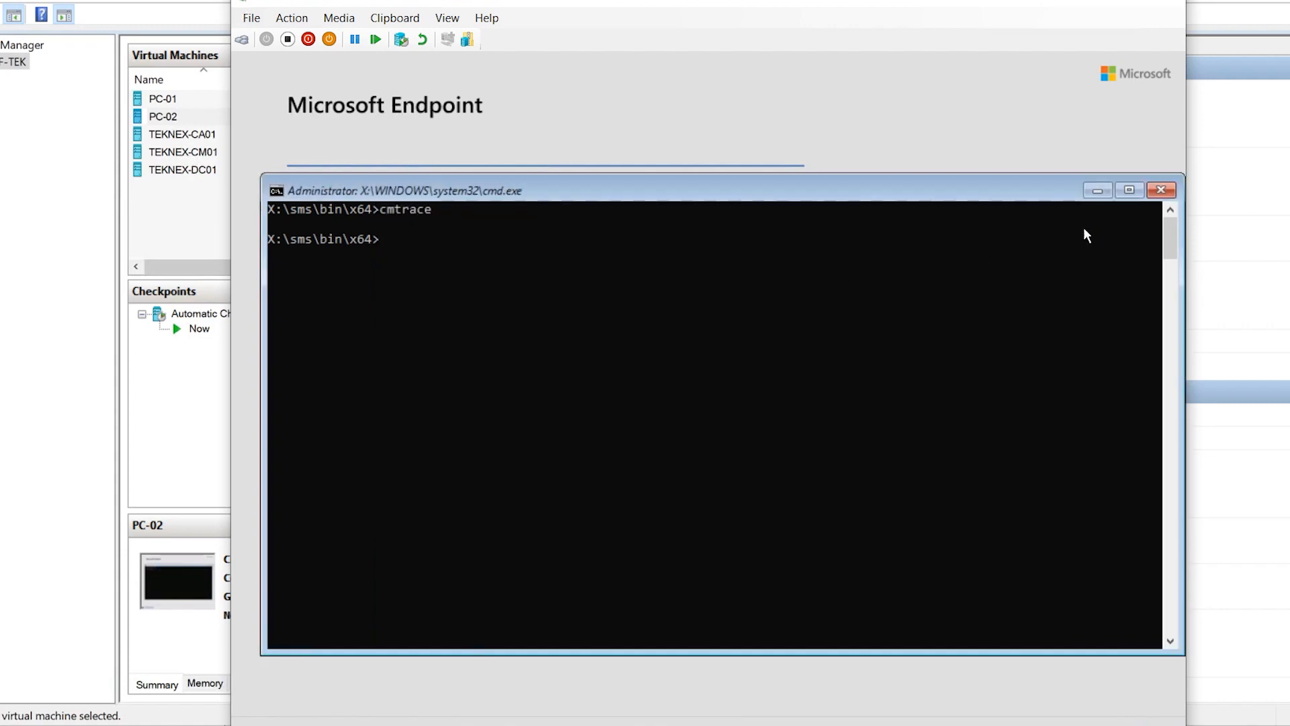
click(1160, 190)
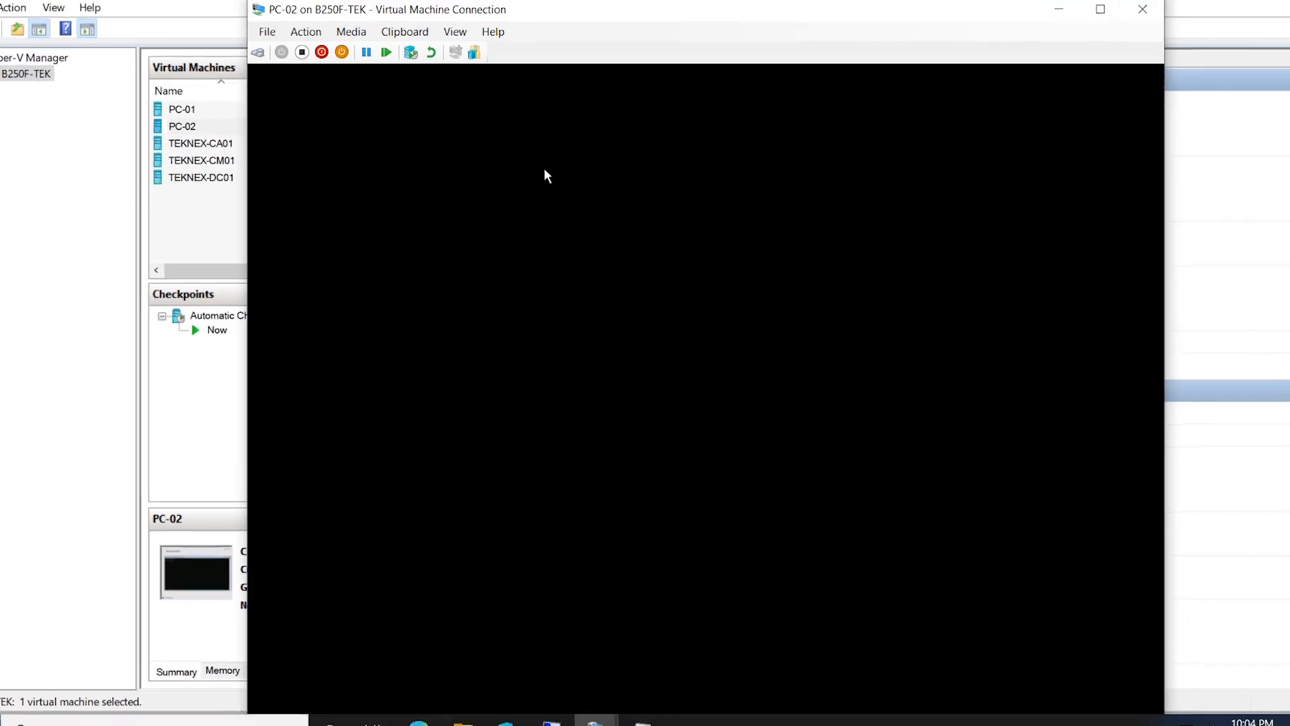
click(287, 39)
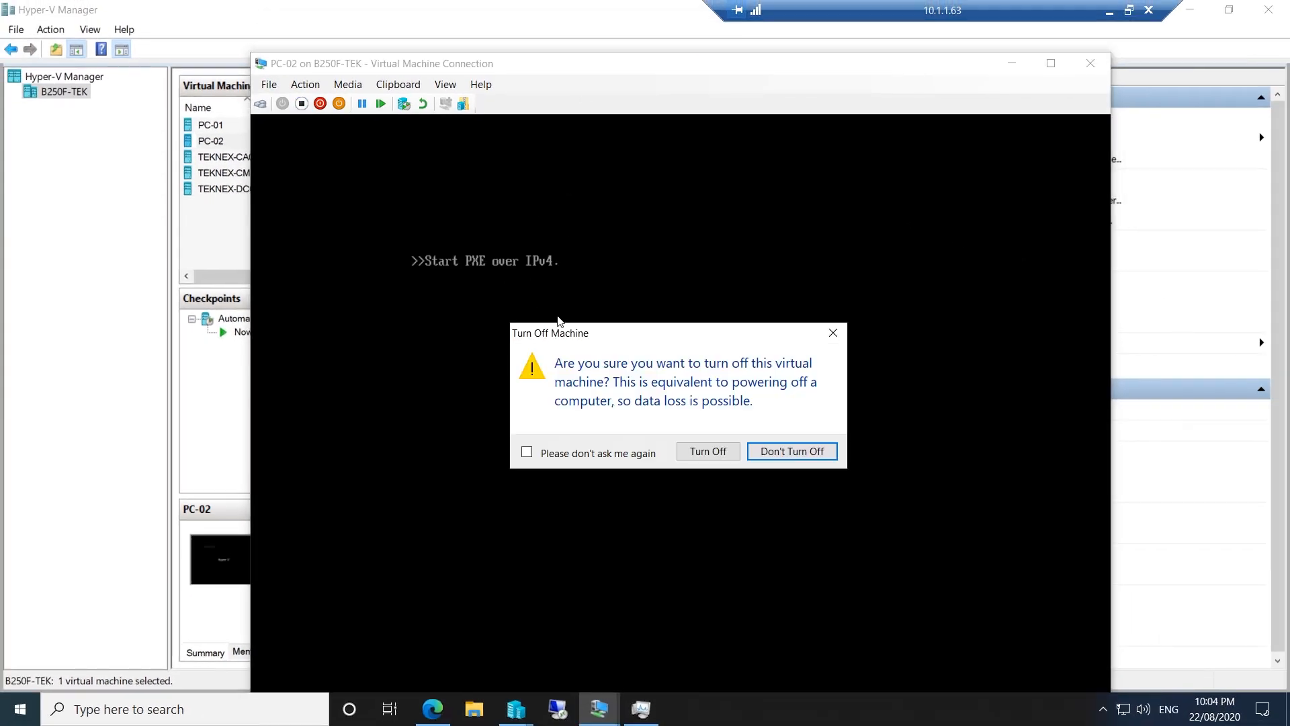
click(705, 452)
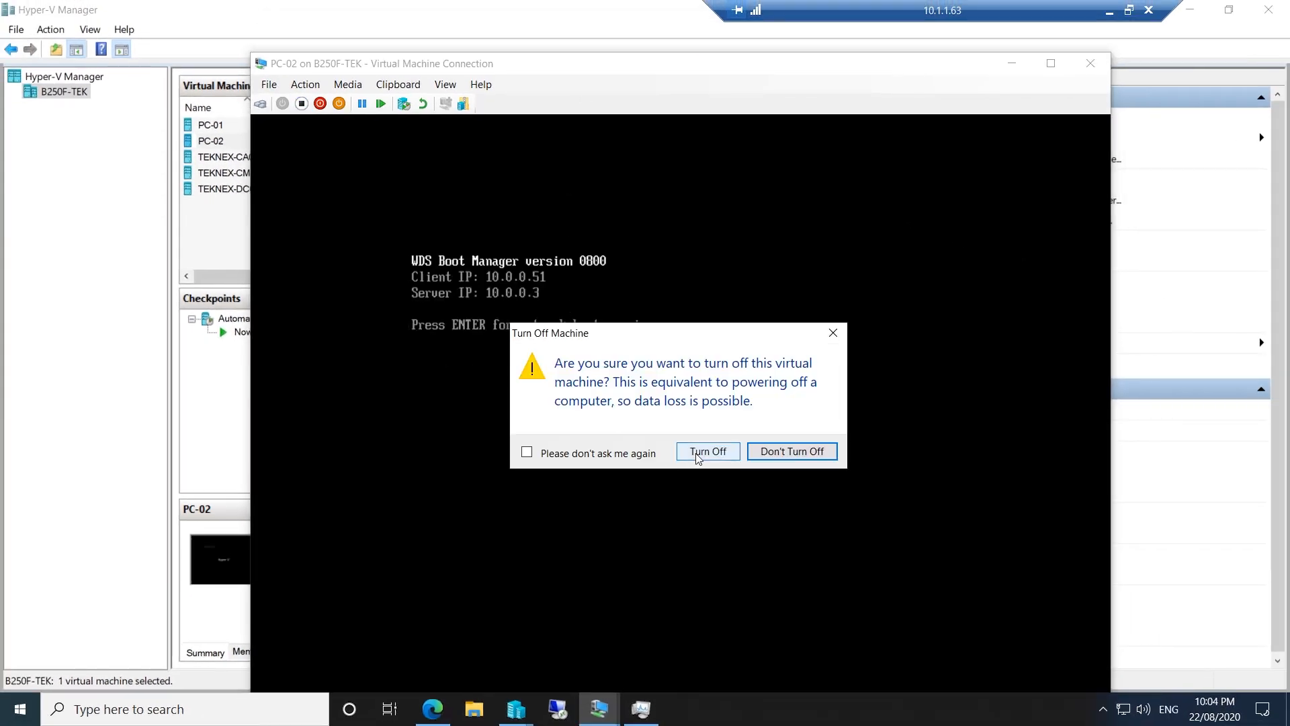
click(691, 62)
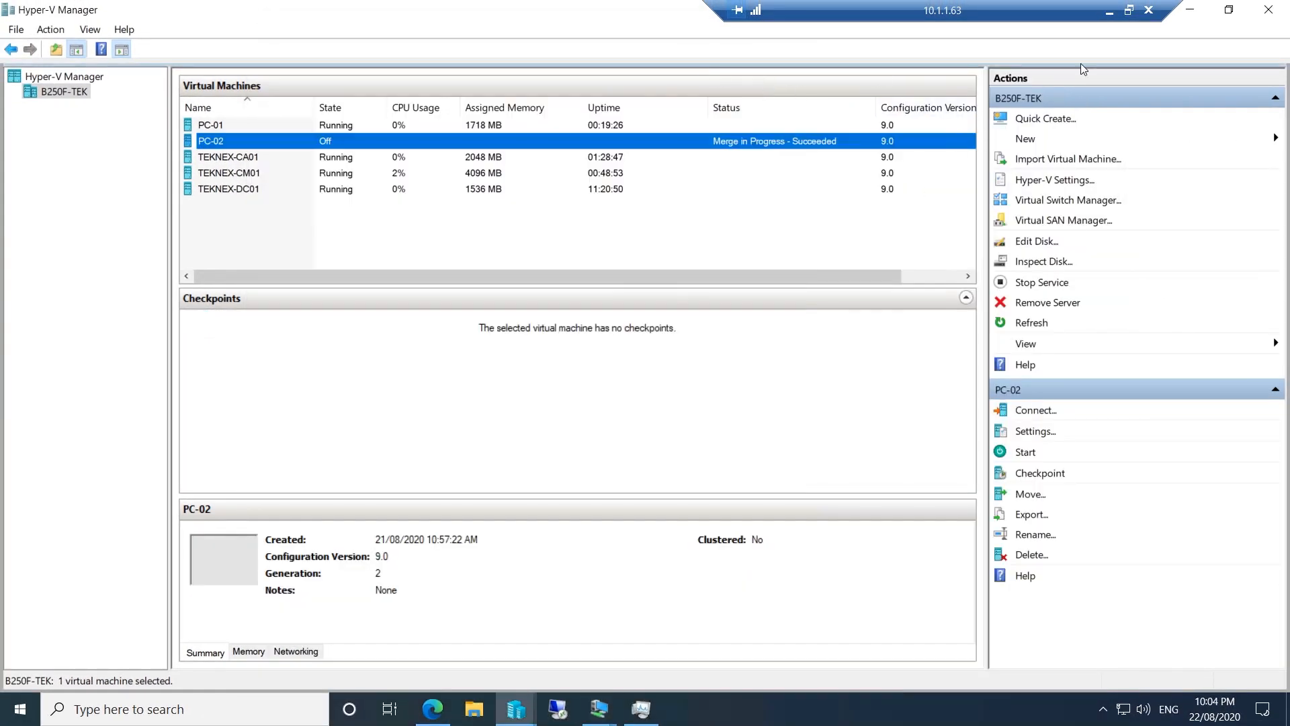
click(599, 709)
On TEKNEX-CM01, run certlm.msc as administrator and list the Trusted Root Certification Authorities certificates
click(272, 602)
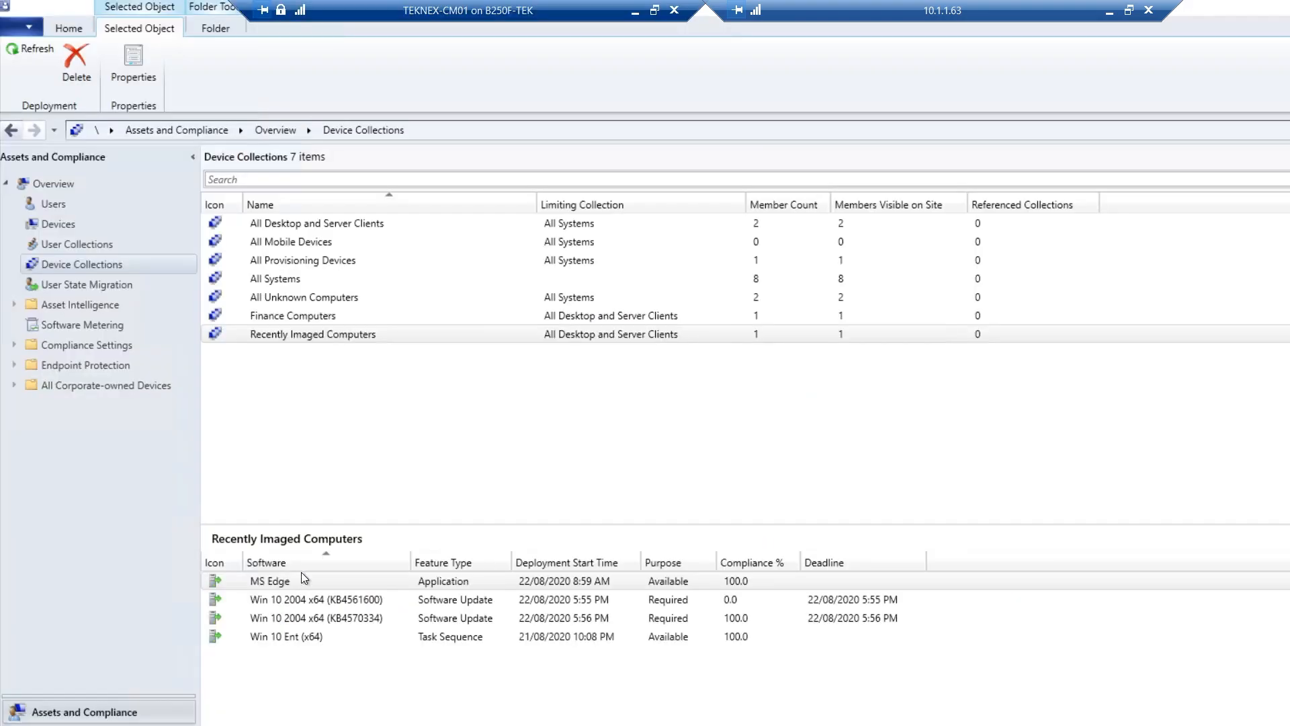
key(super+r)
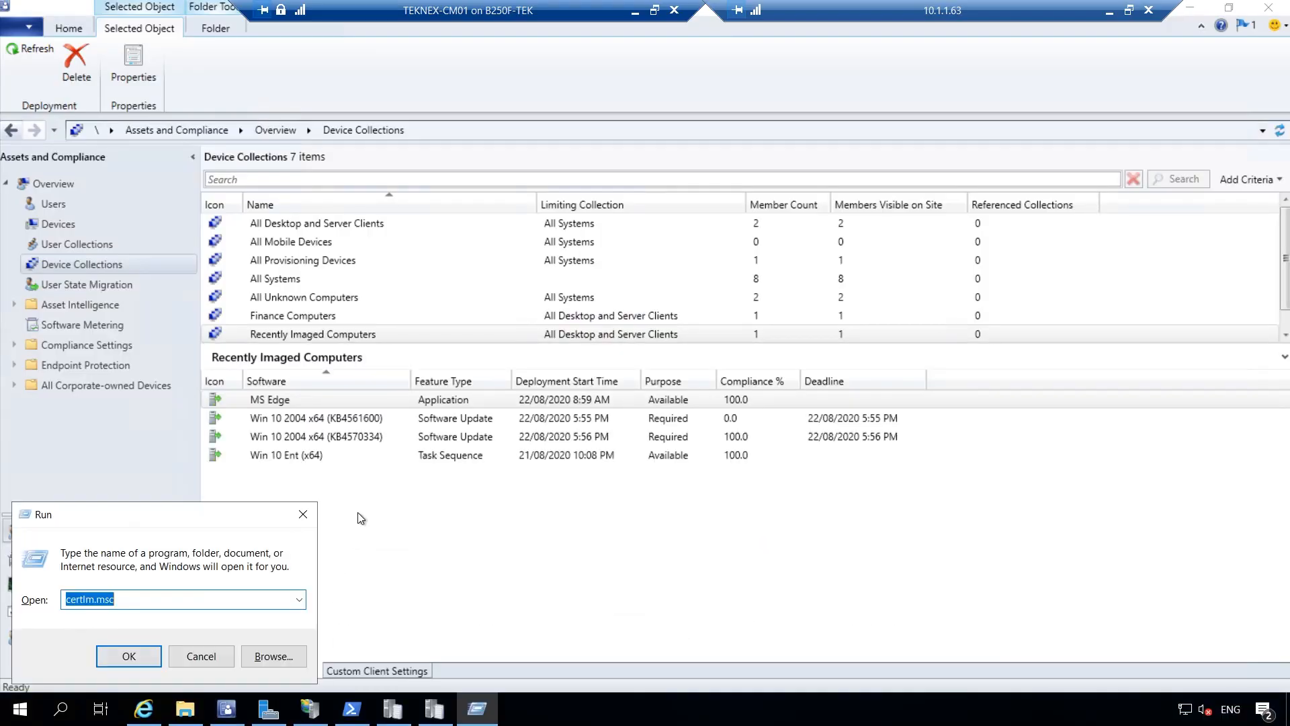
text(certlm.msc)
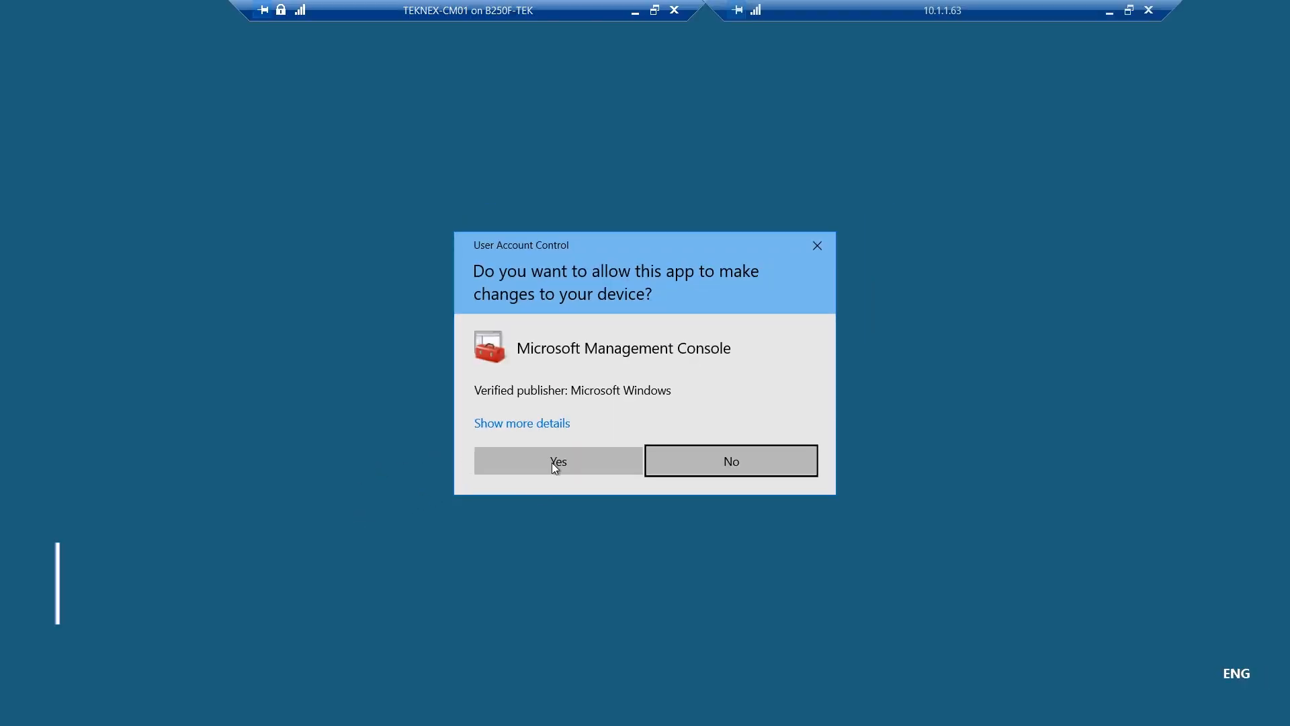
click(553, 461)
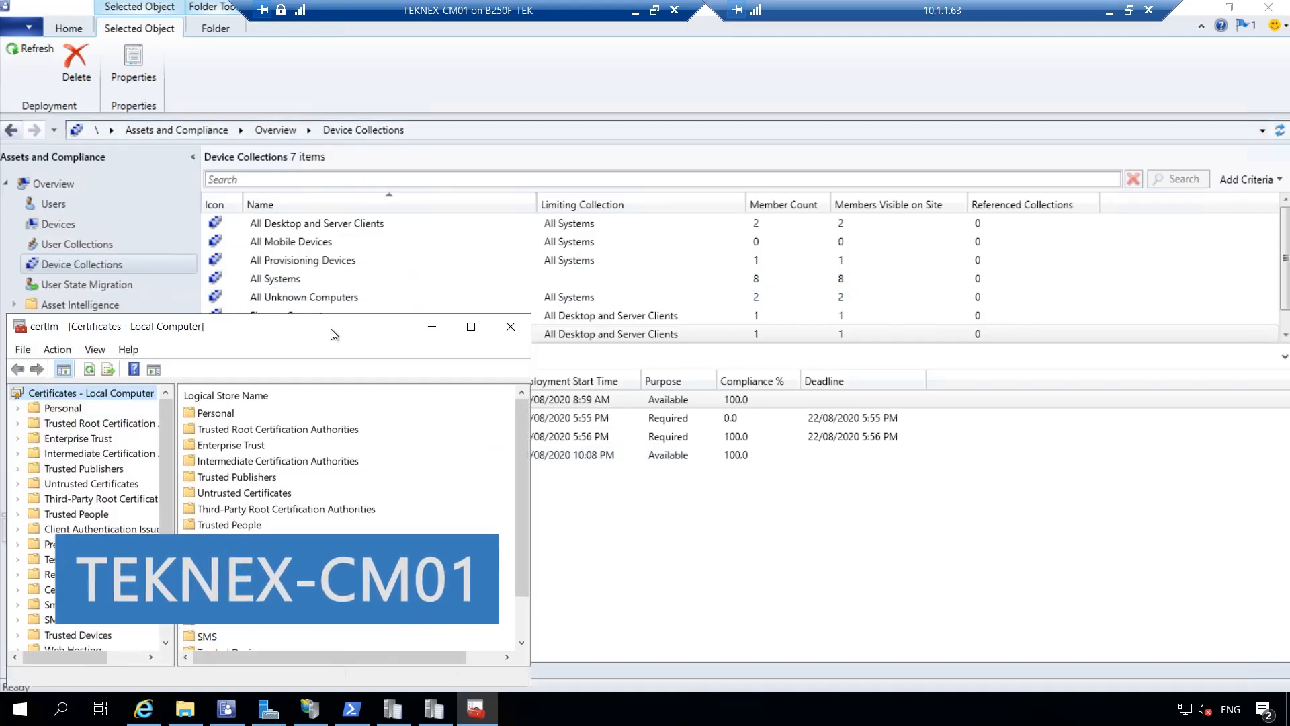
drag(329, 328, 648, 127)
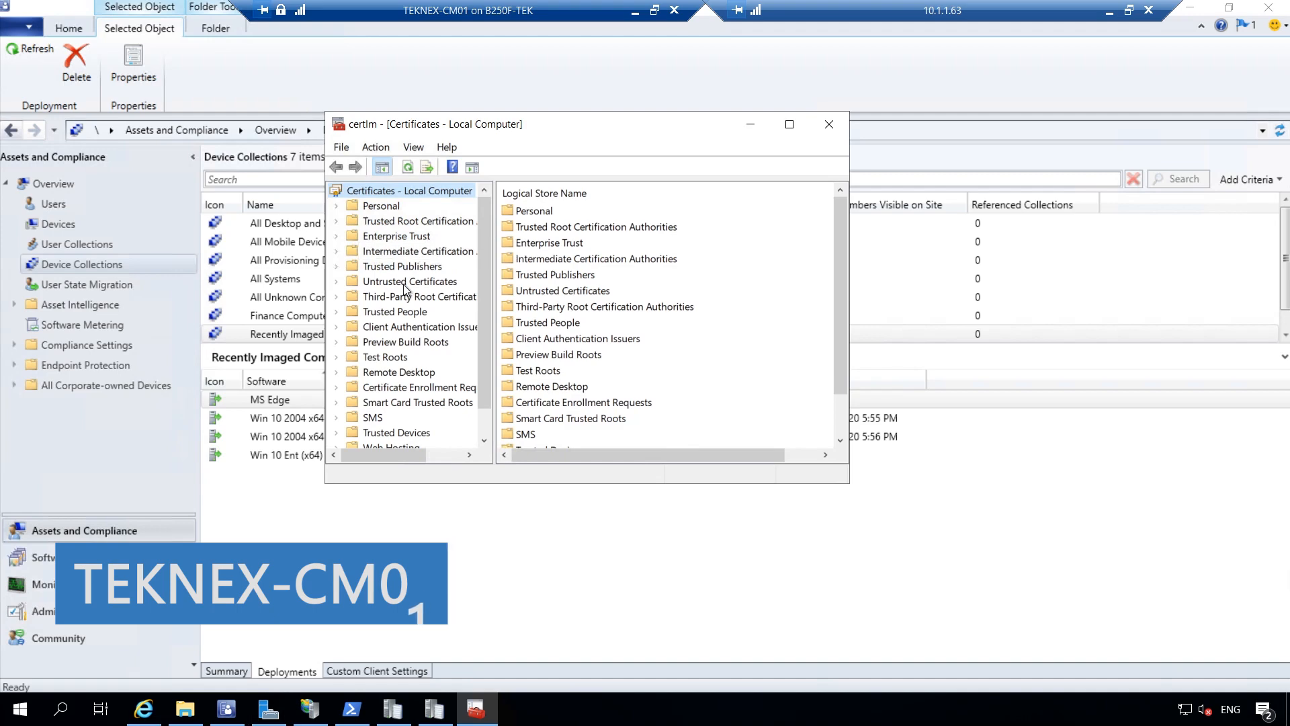
click(407, 223)
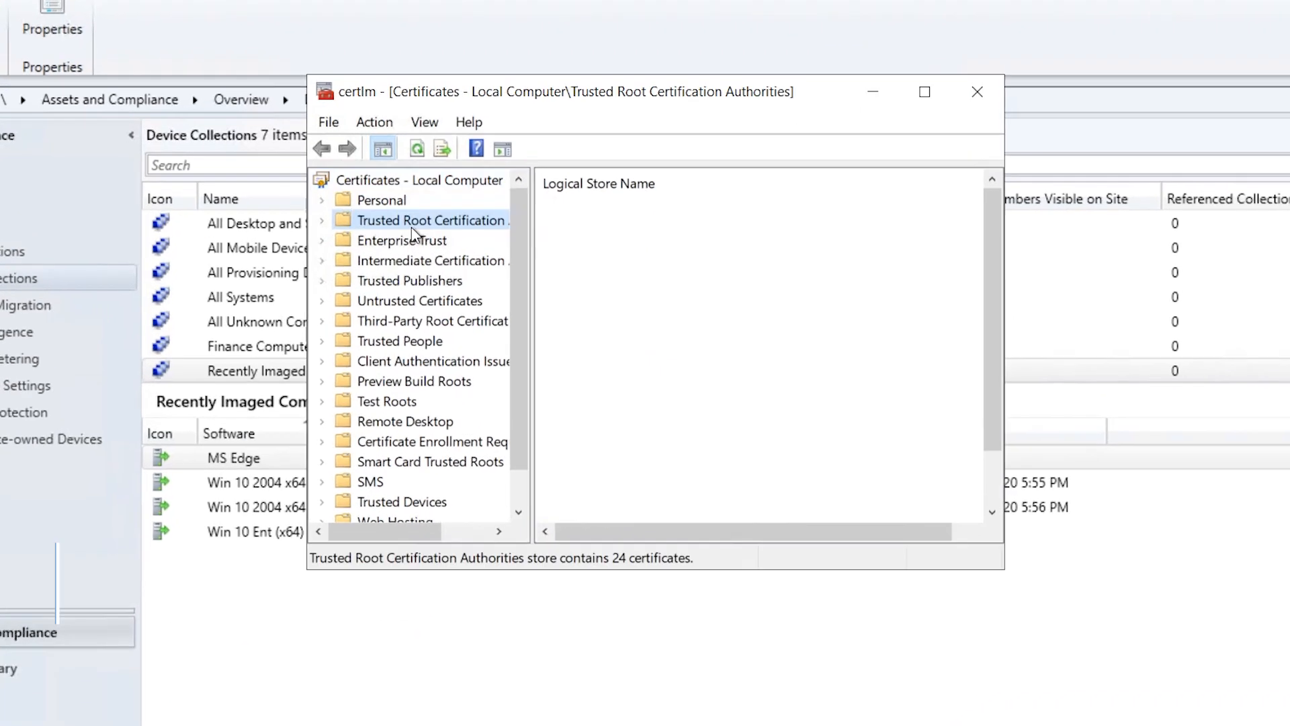
double_click(567, 209)
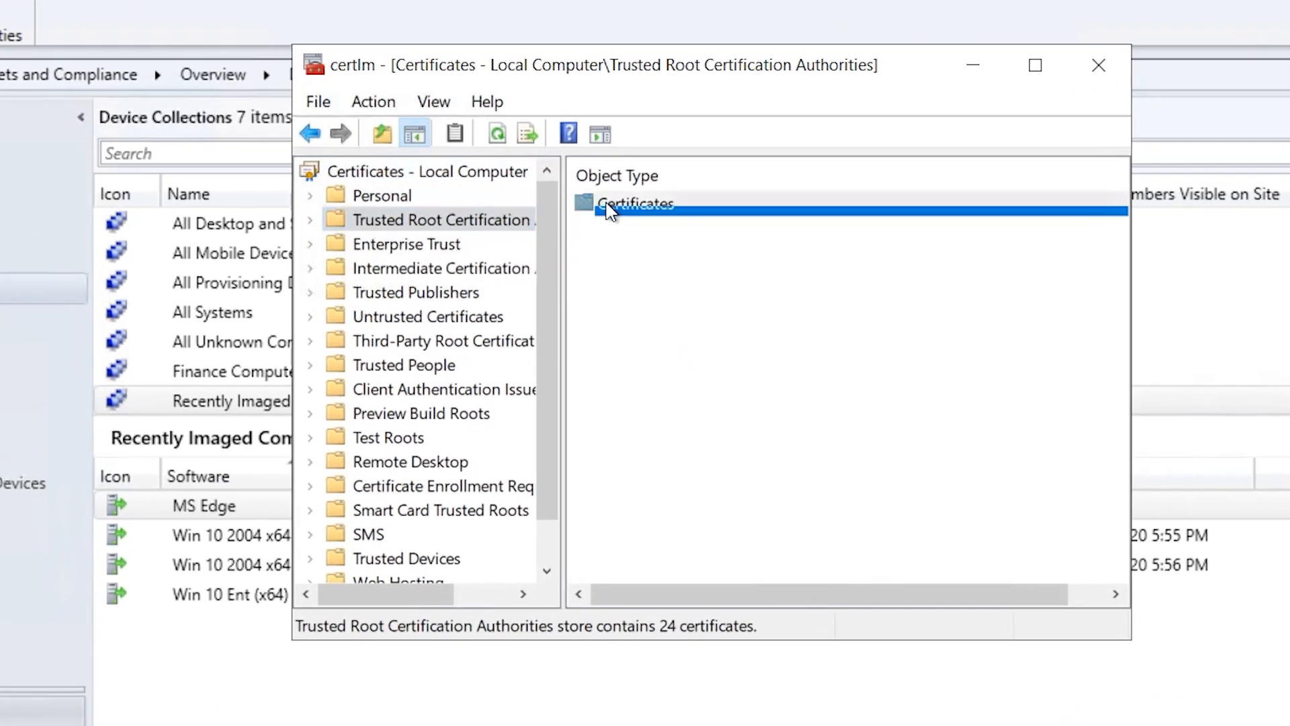
Start exporting the TEKNEX-CA01-CA certificate in DER encoded binary format
scroll(707, 437, down, 3)
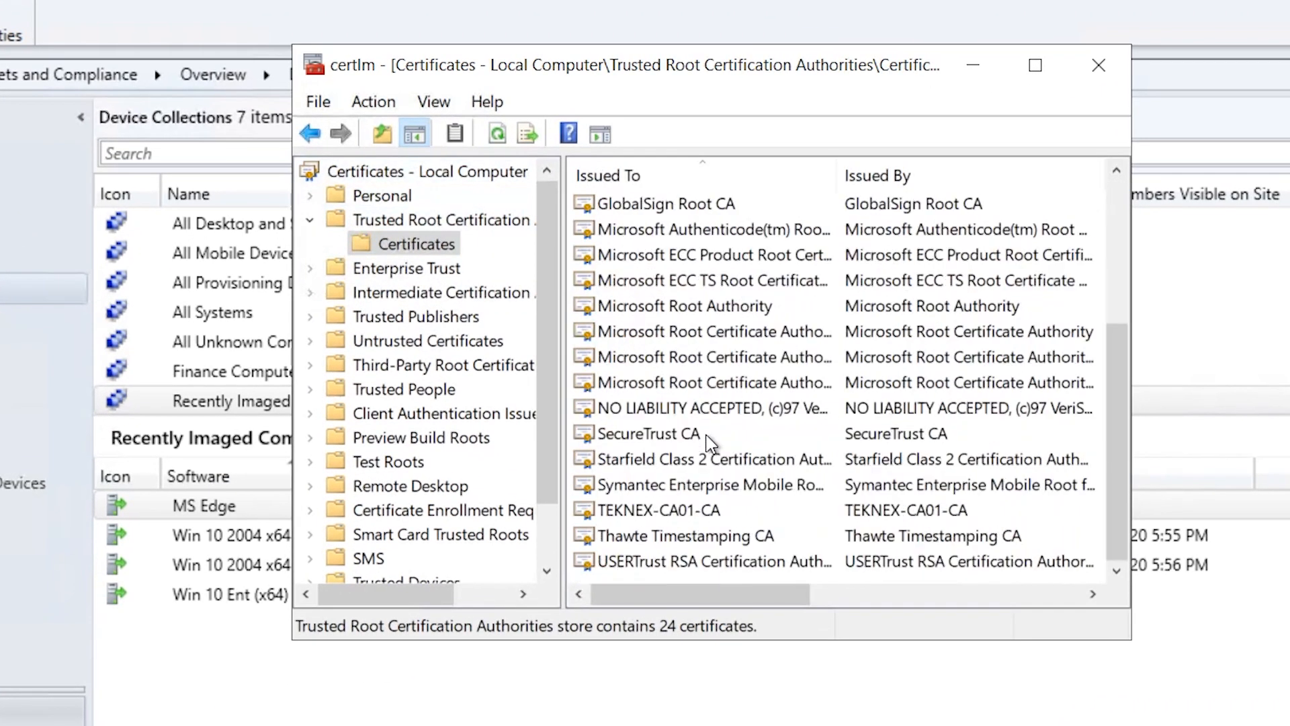
click(709, 511)
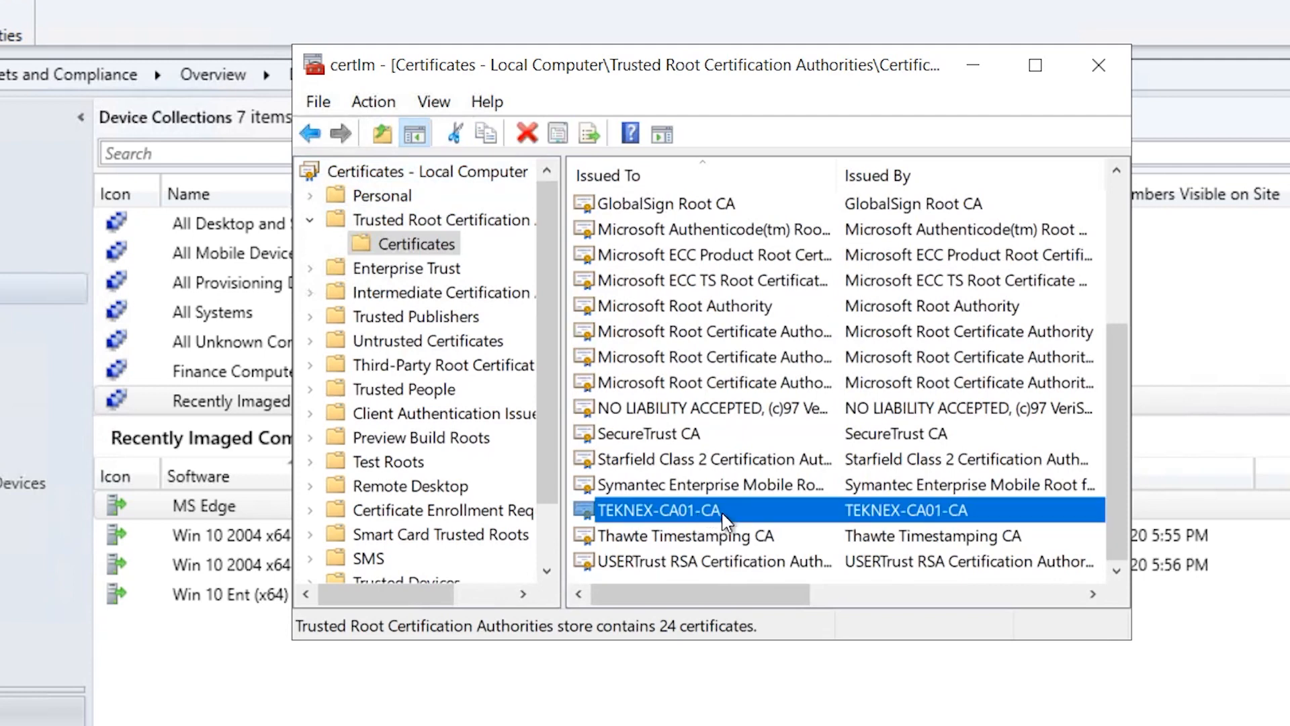
right_click(723, 513)
mouse_move(804, 571)
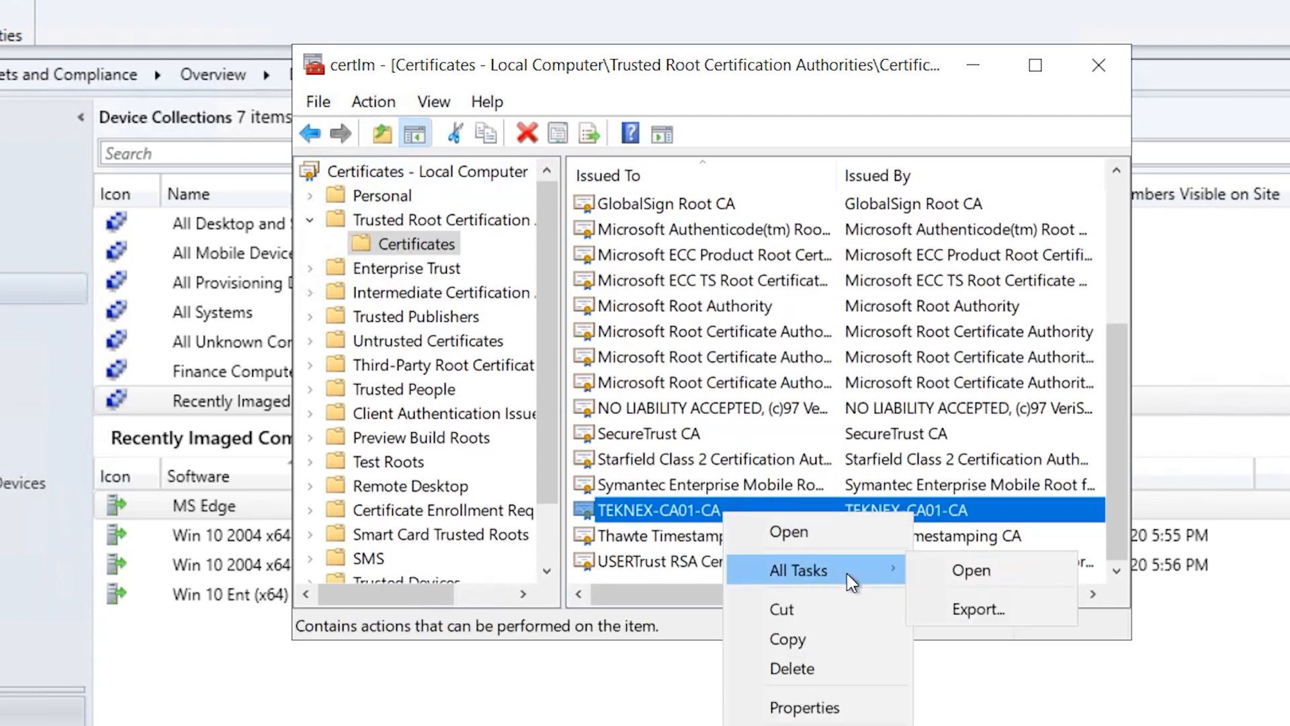
click(967, 606)
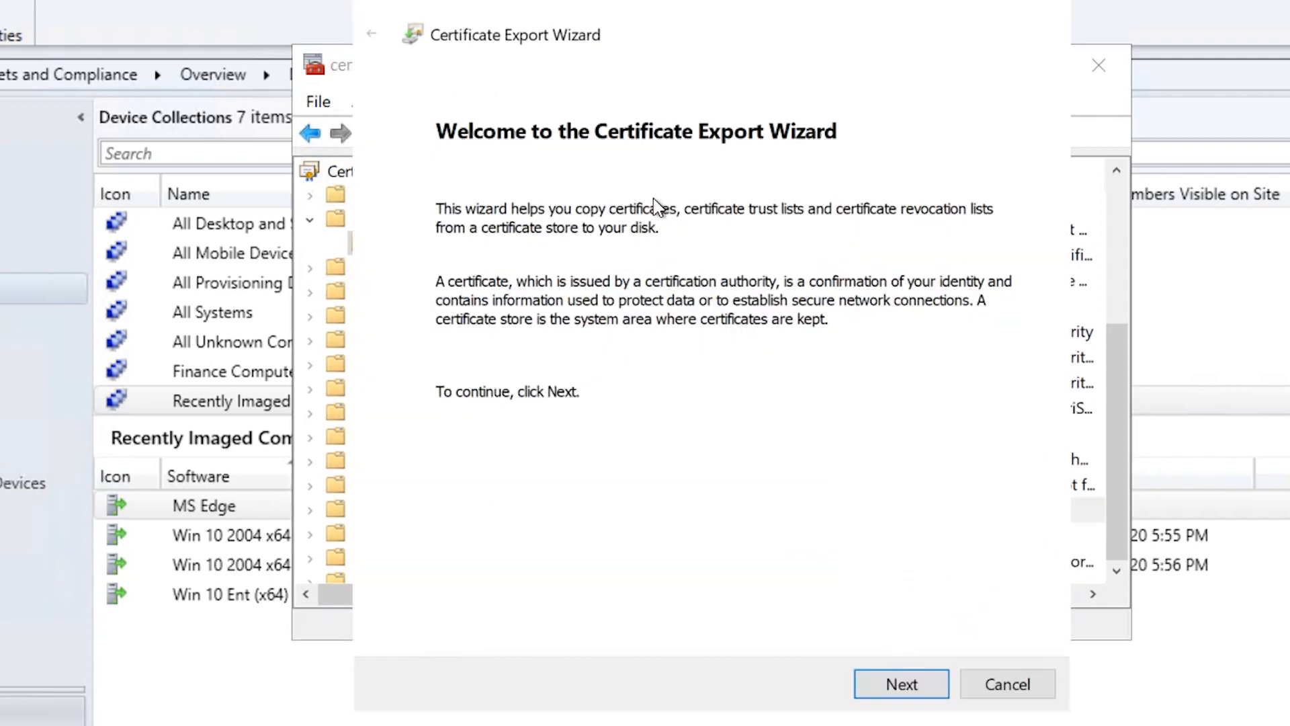
click(924, 691)
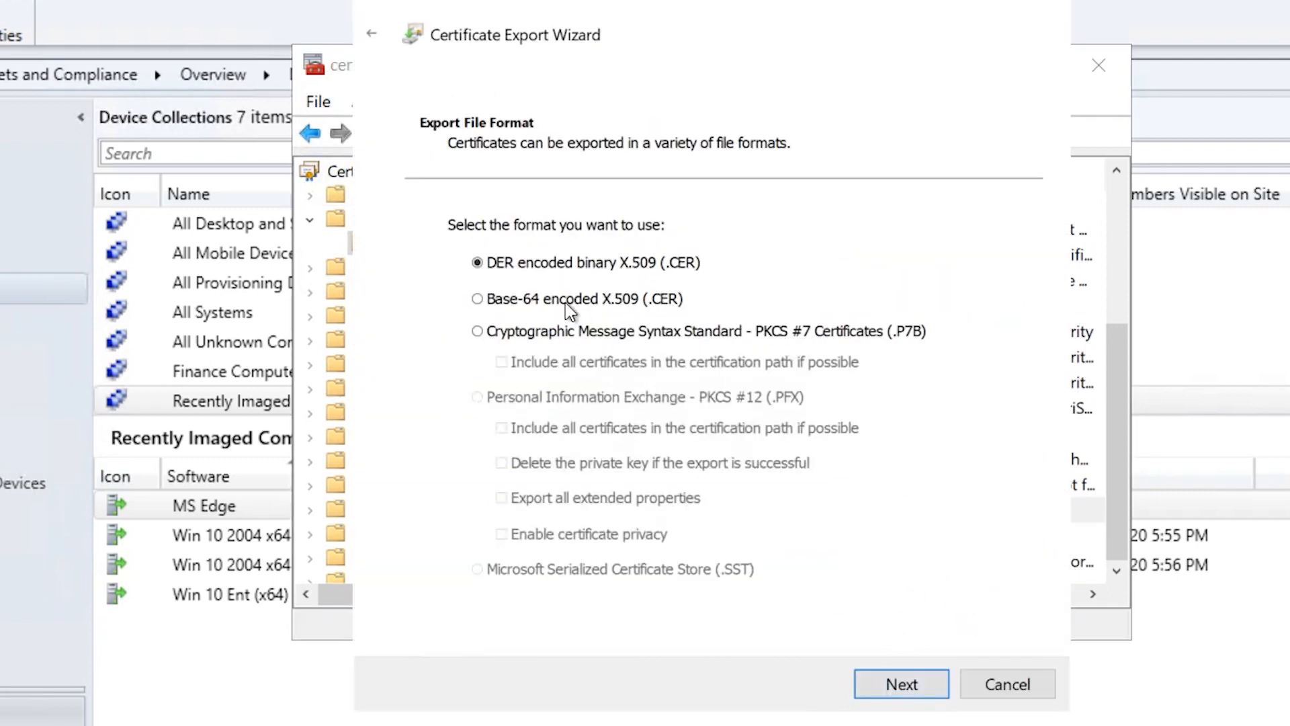
click(939, 688)
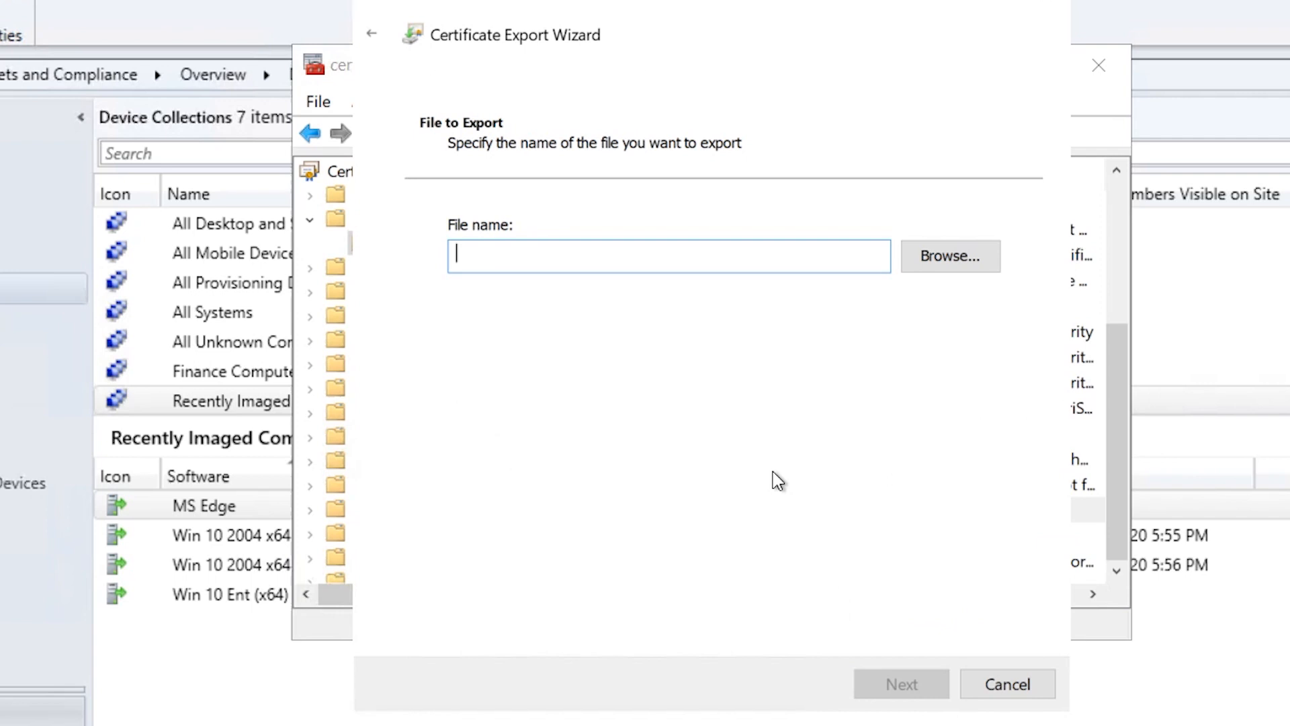
Save the export as 'Teknex Root Cert' in Documents and finish the wizard
click(934, 269)
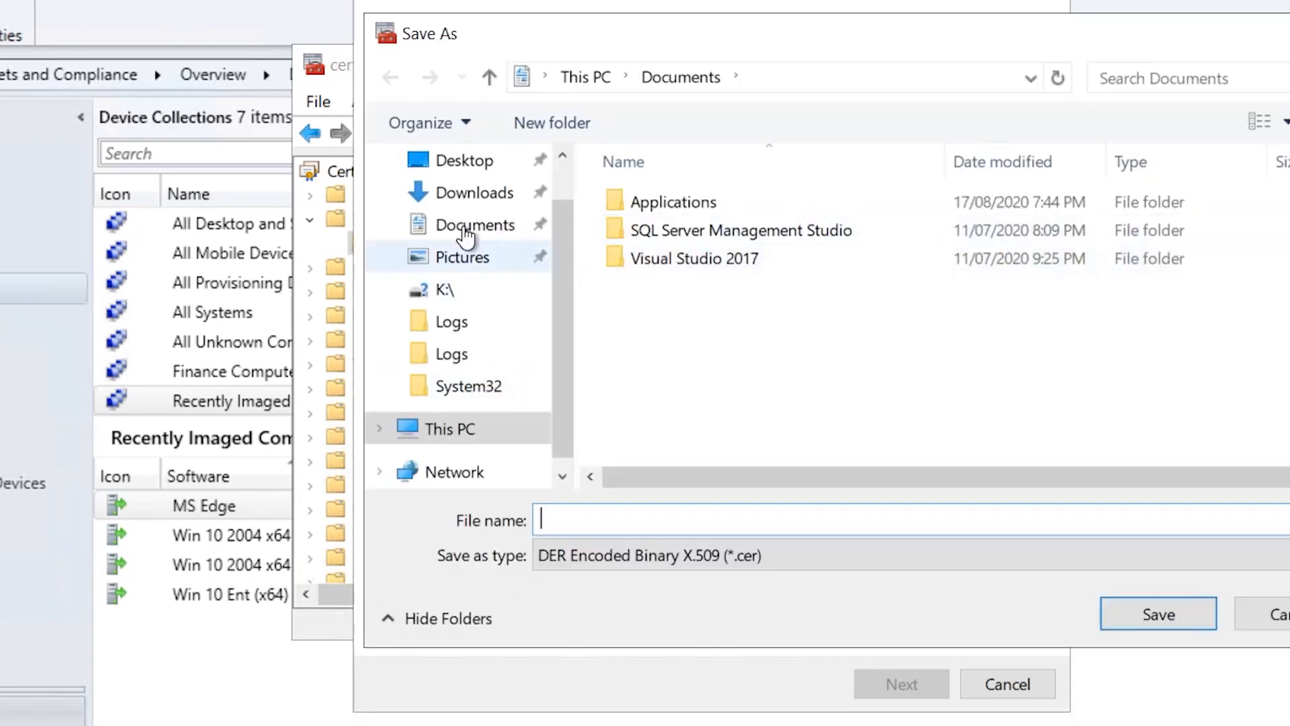
click(468, 232)
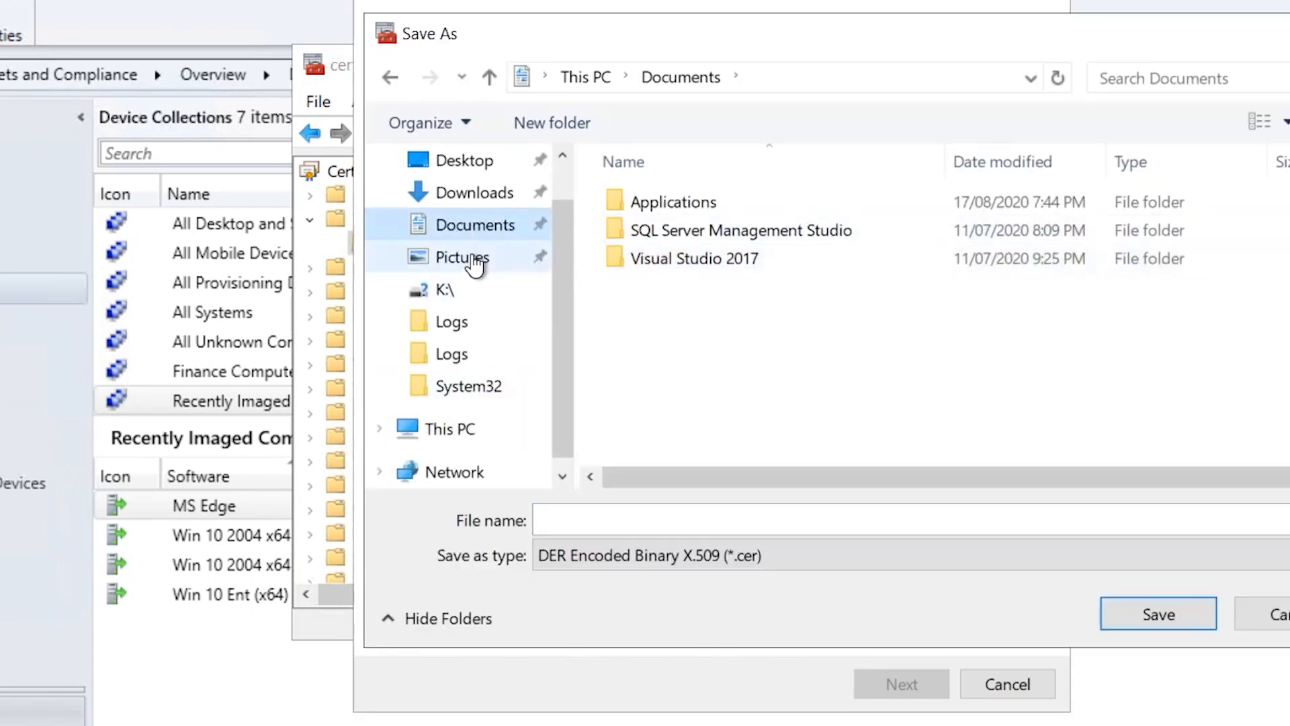
click(789, 524)
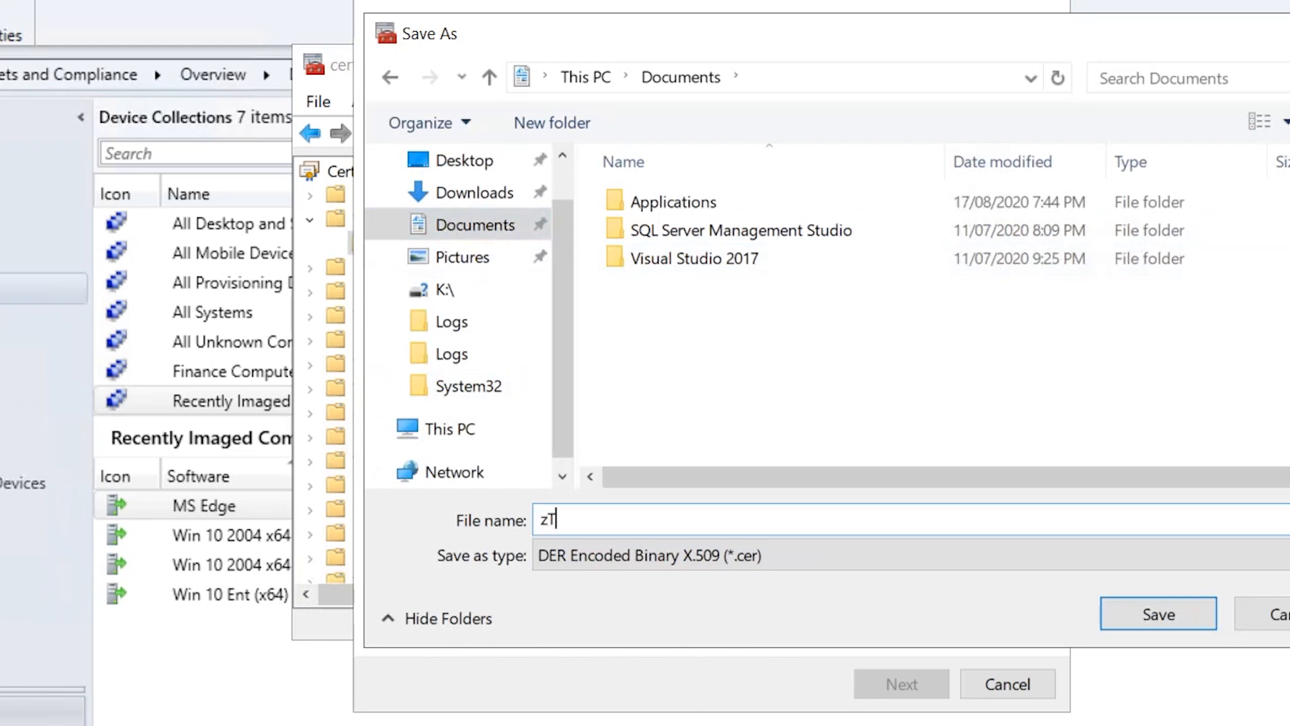
text(Teknex Root Cert)
click(1156, 613)
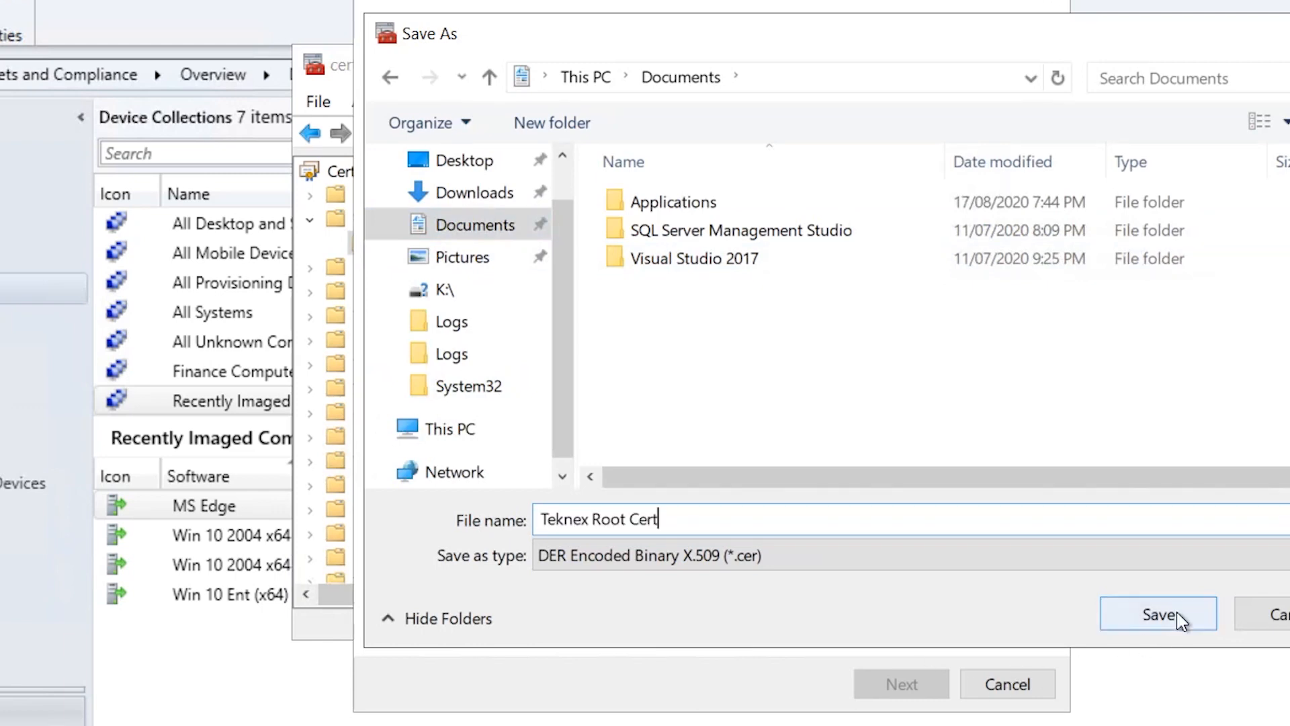
click(901, 684)
click(935, 684)
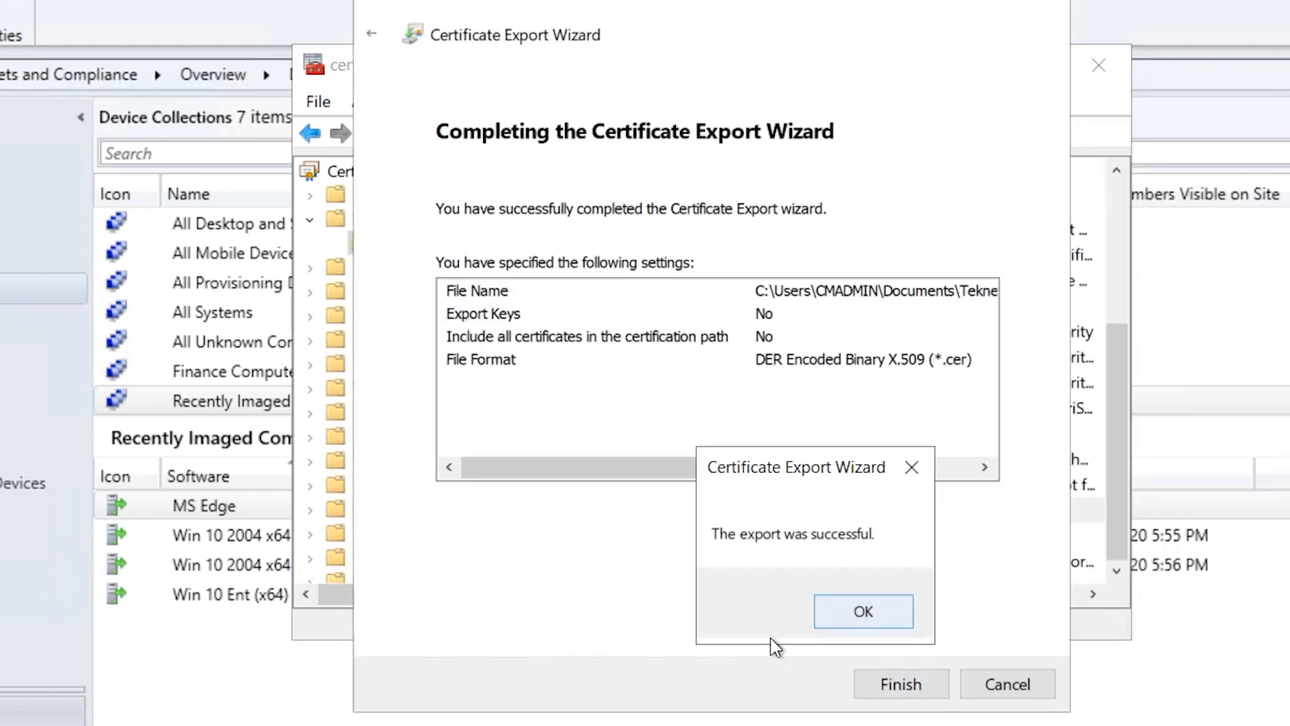
click(857, 613)
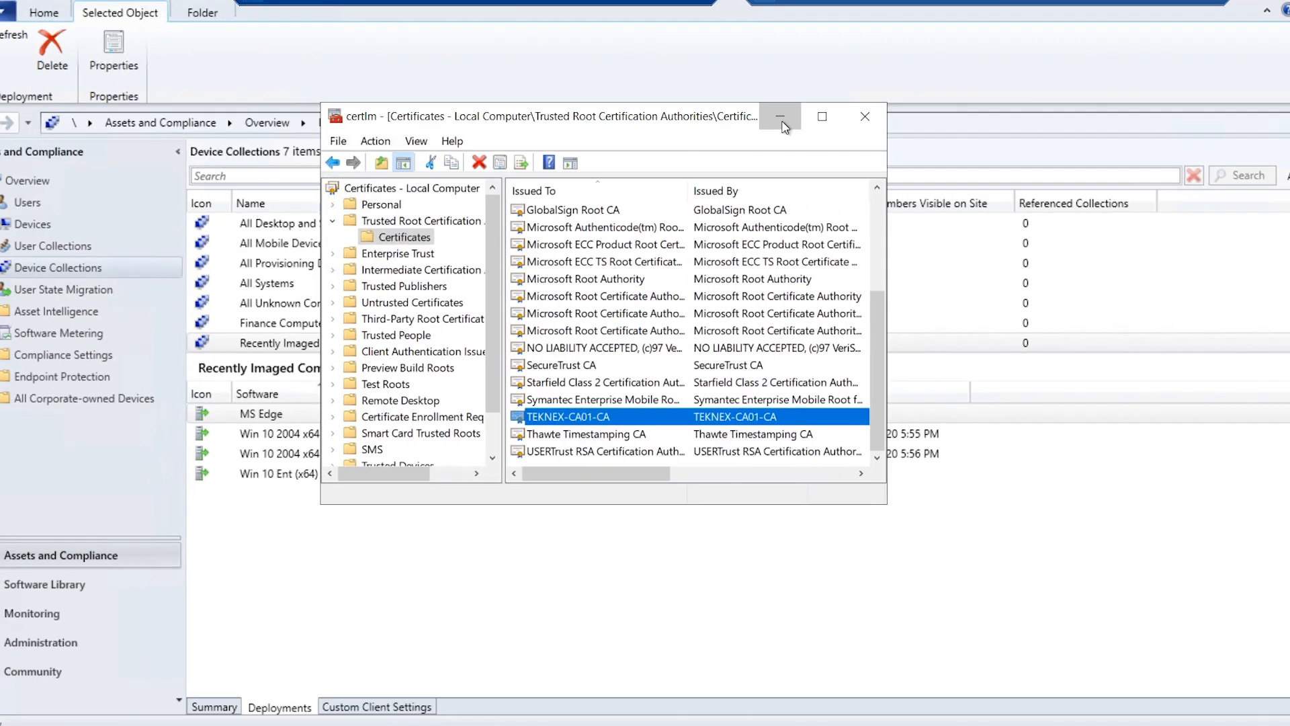
click(973, 65)
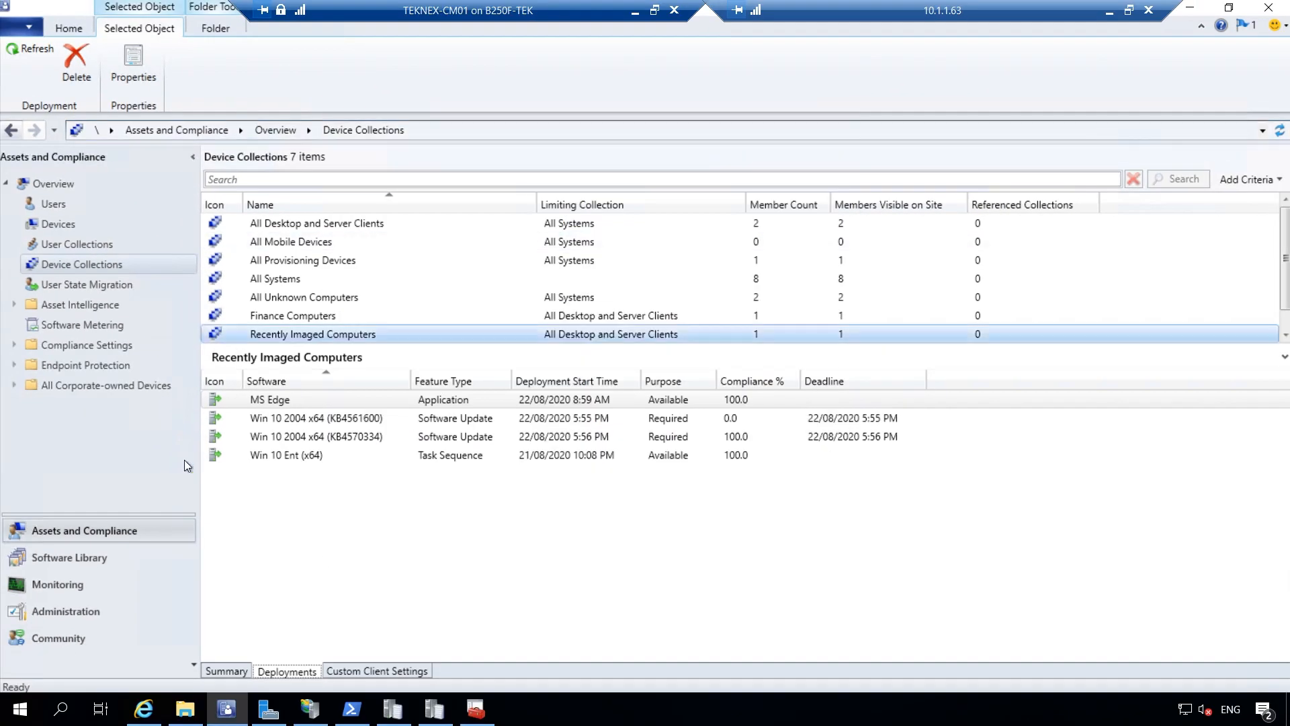
Open the TK3 - TEKNEX HEAD OFFICE site properties at Communication Security in the Administration workspace
click(289, 398)
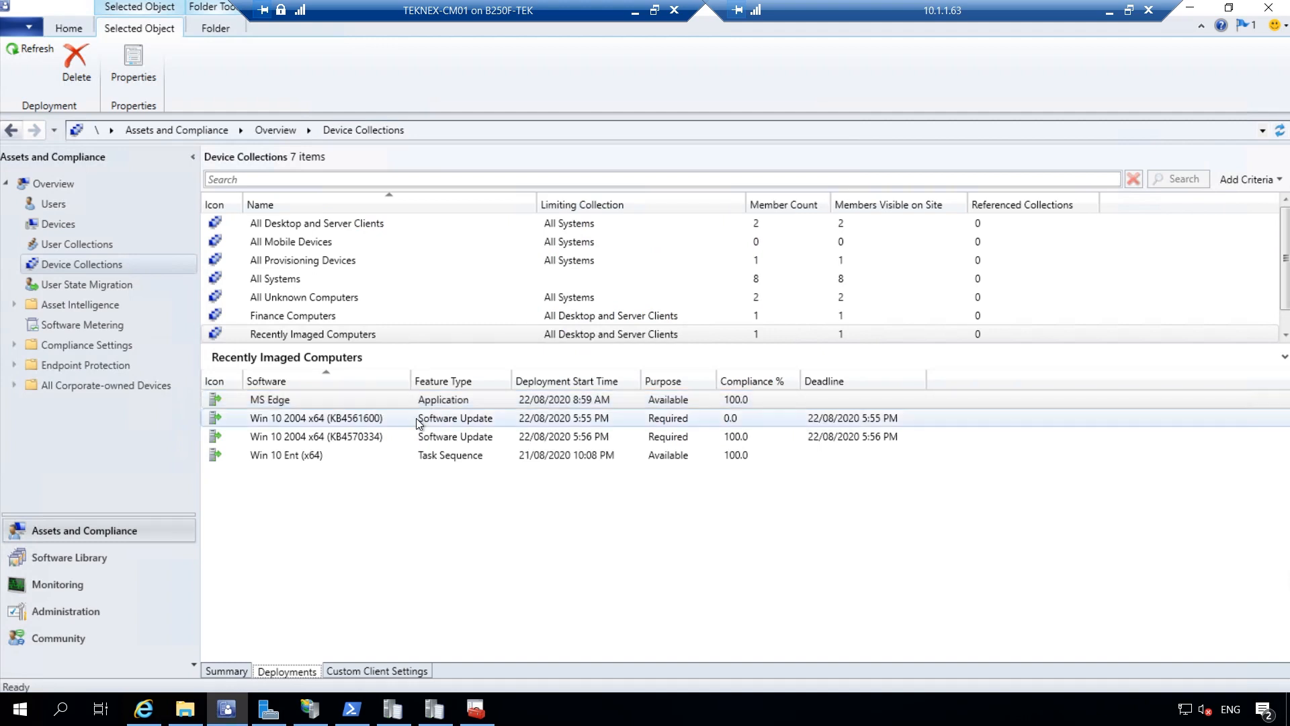
click(115, 609)
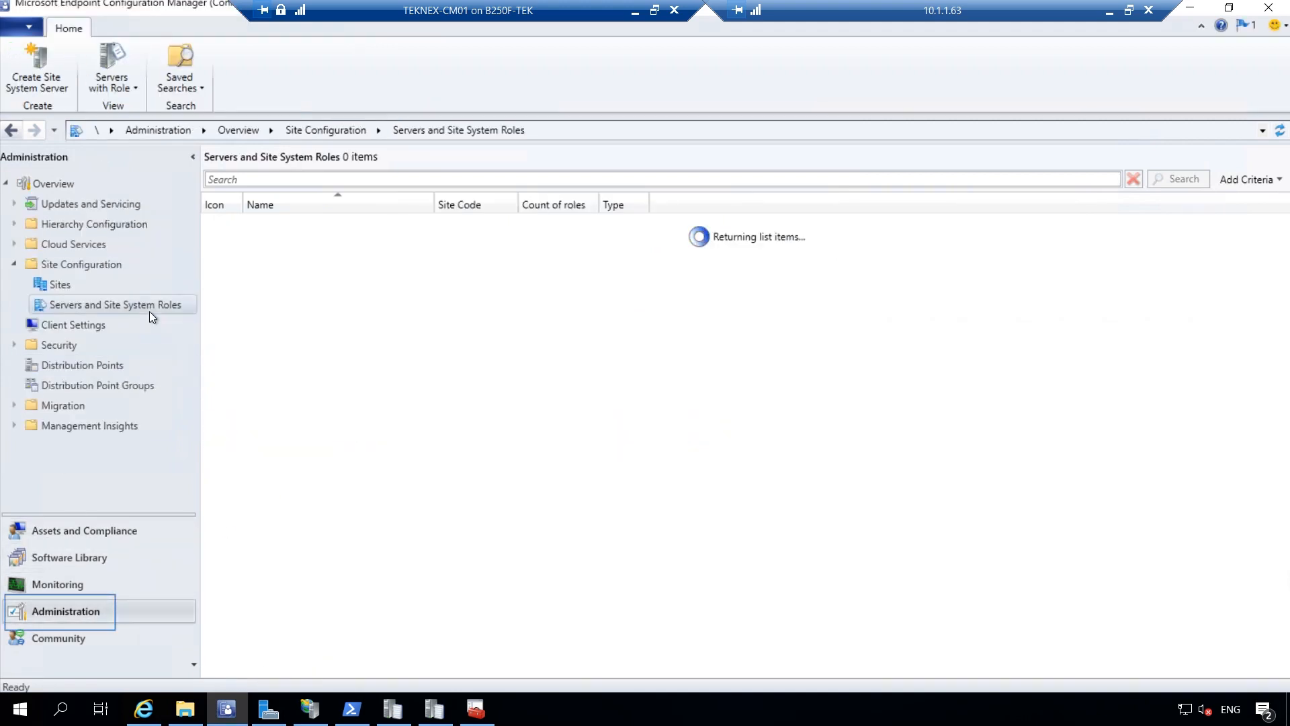
click(56, 285)
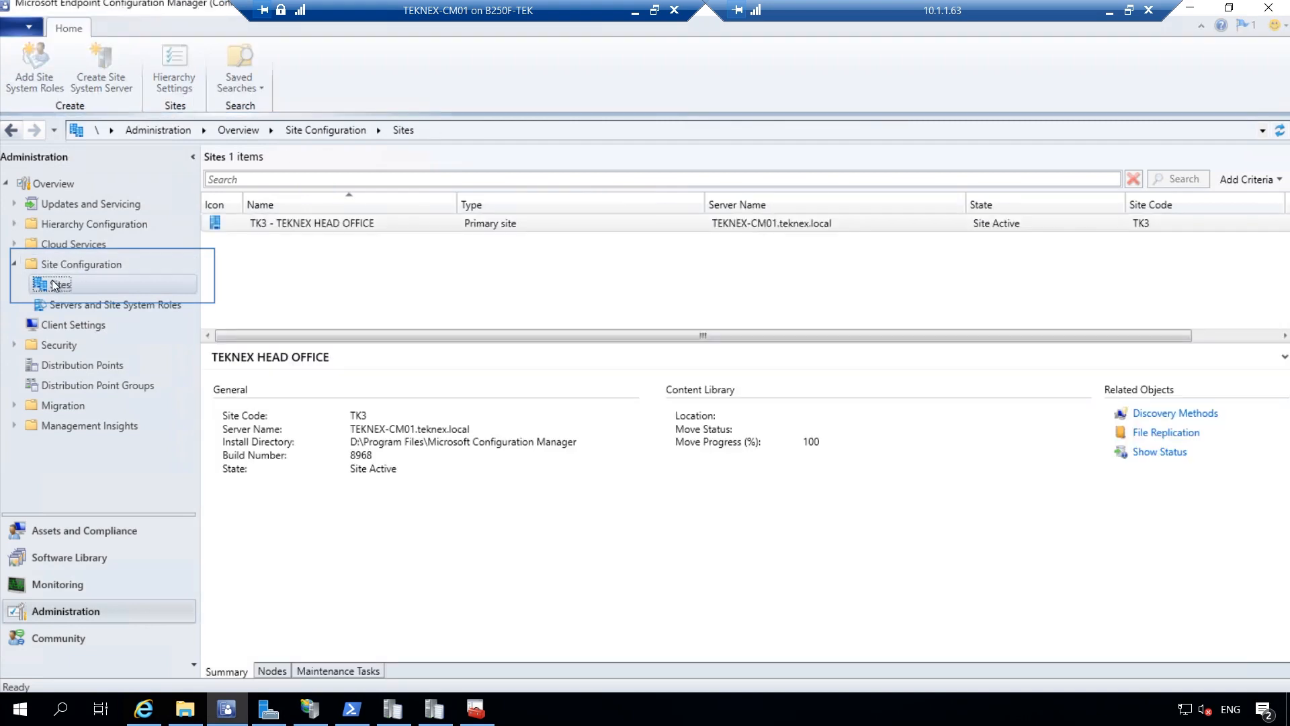
click(344, 223)
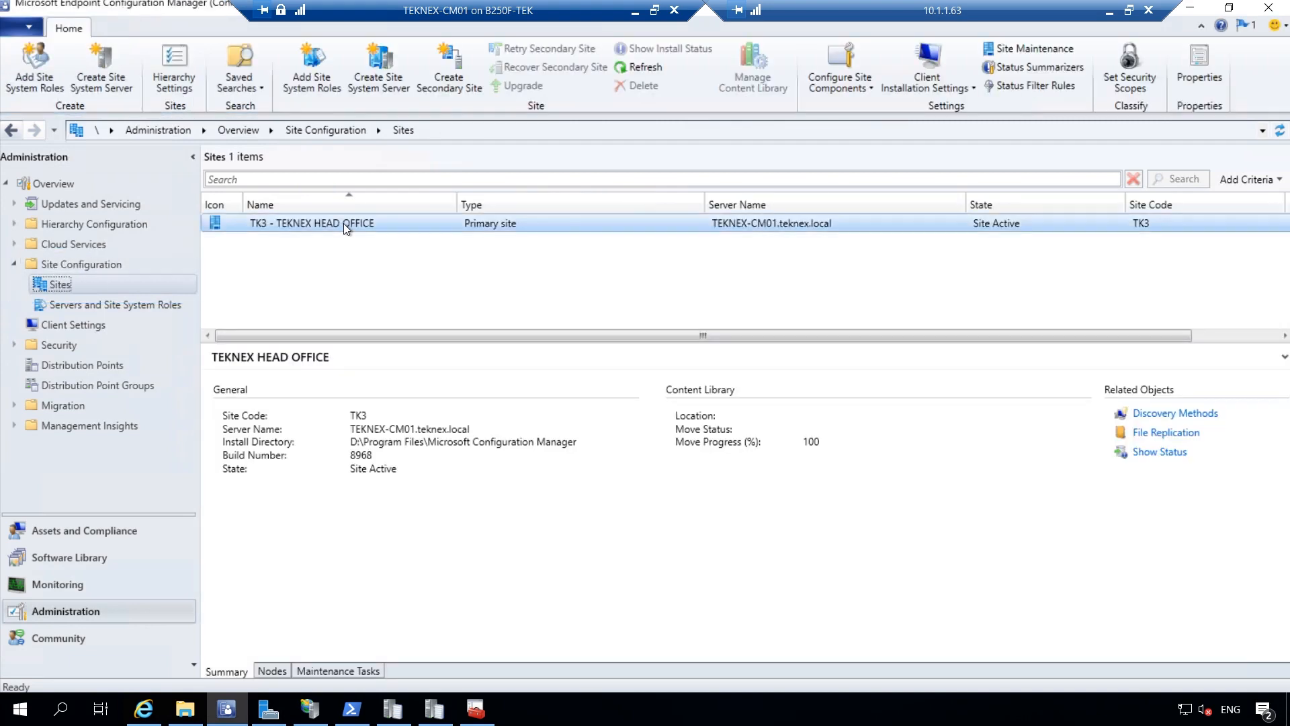
right_click(409, 221)
click(485, 570)
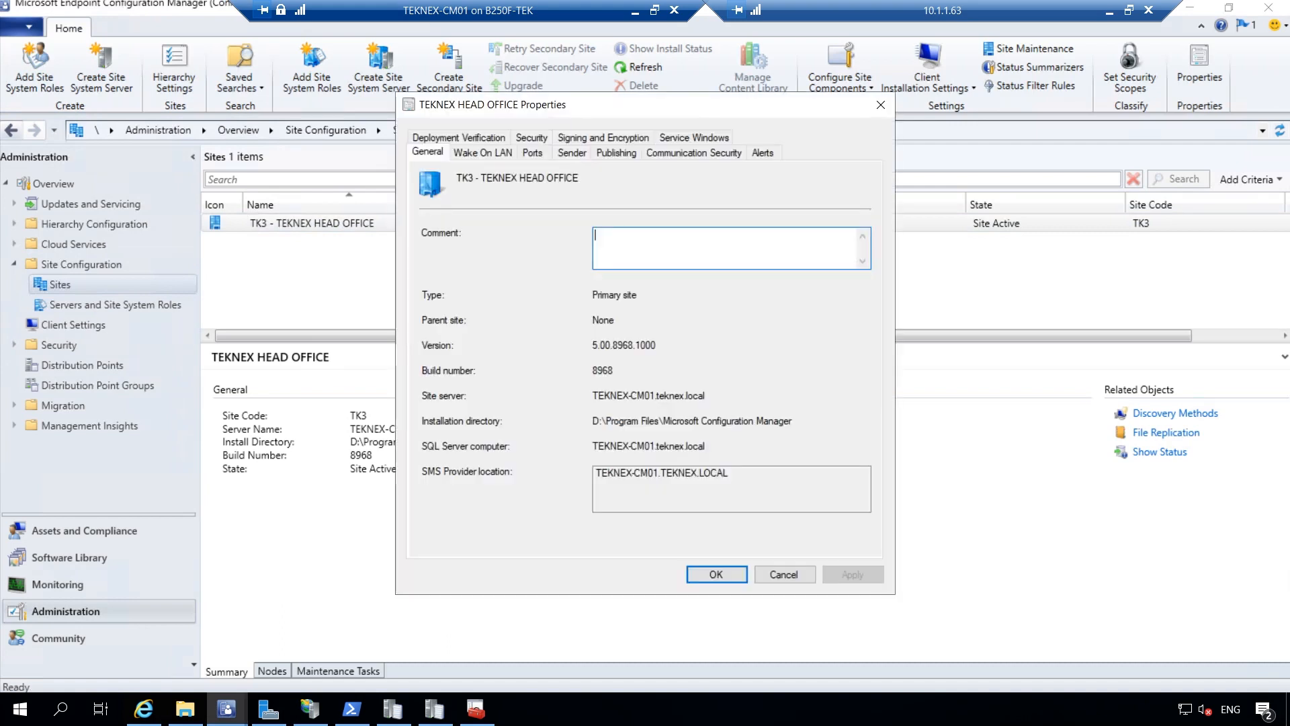
click(664, 153)
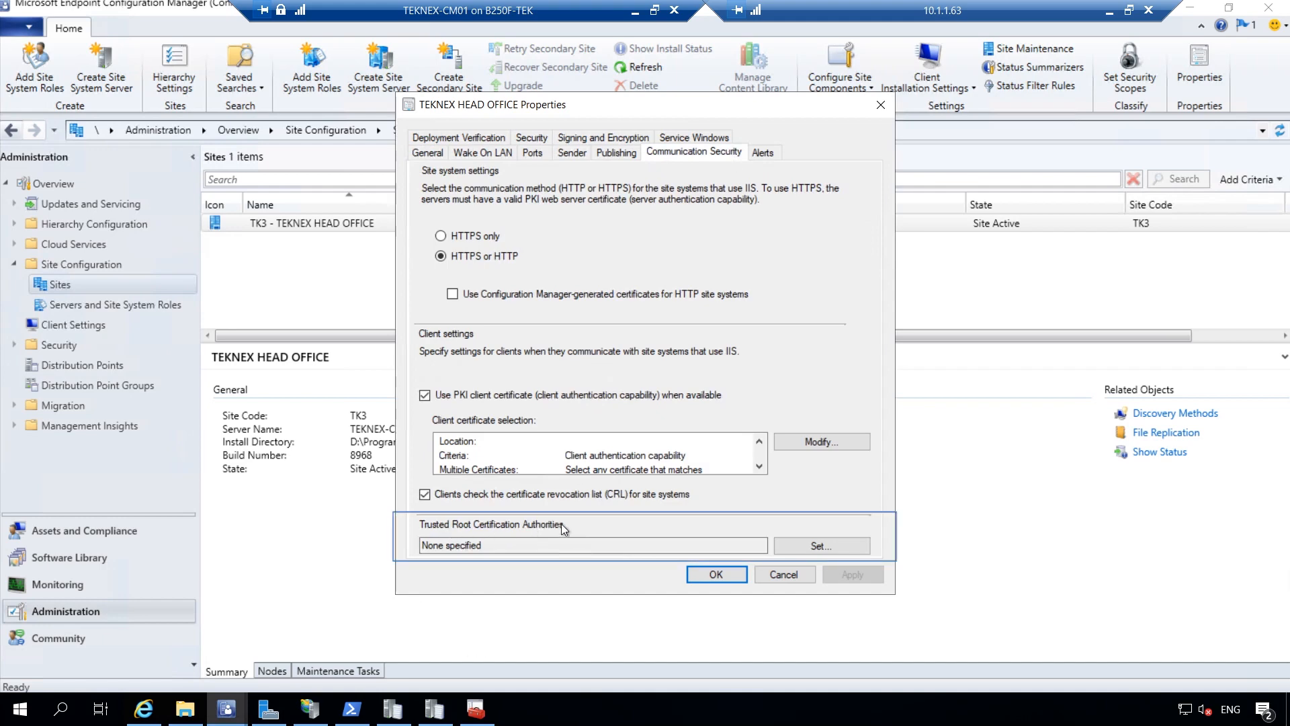
Import Teknex Root Cert.cer as the trusted root CA certificate and apply the site properties
click(790, 552)
click(525, 383)
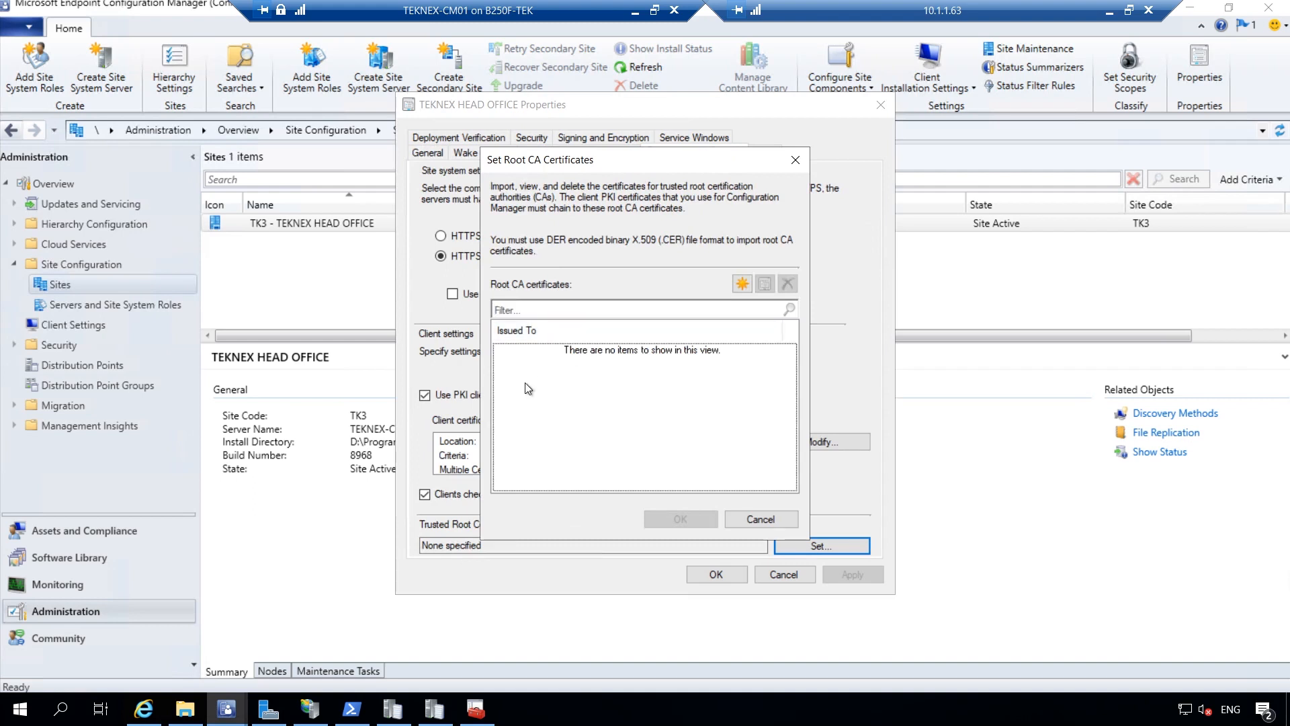
click(742, 285)
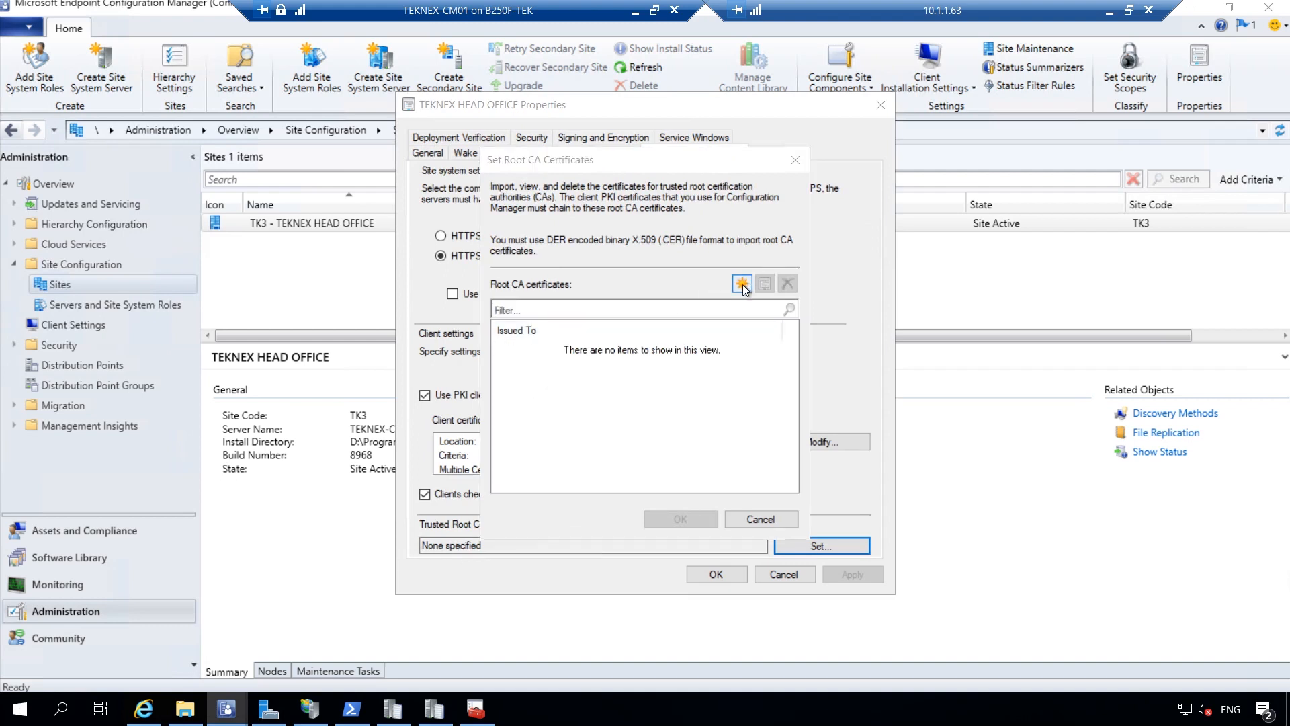
click(672, 341)
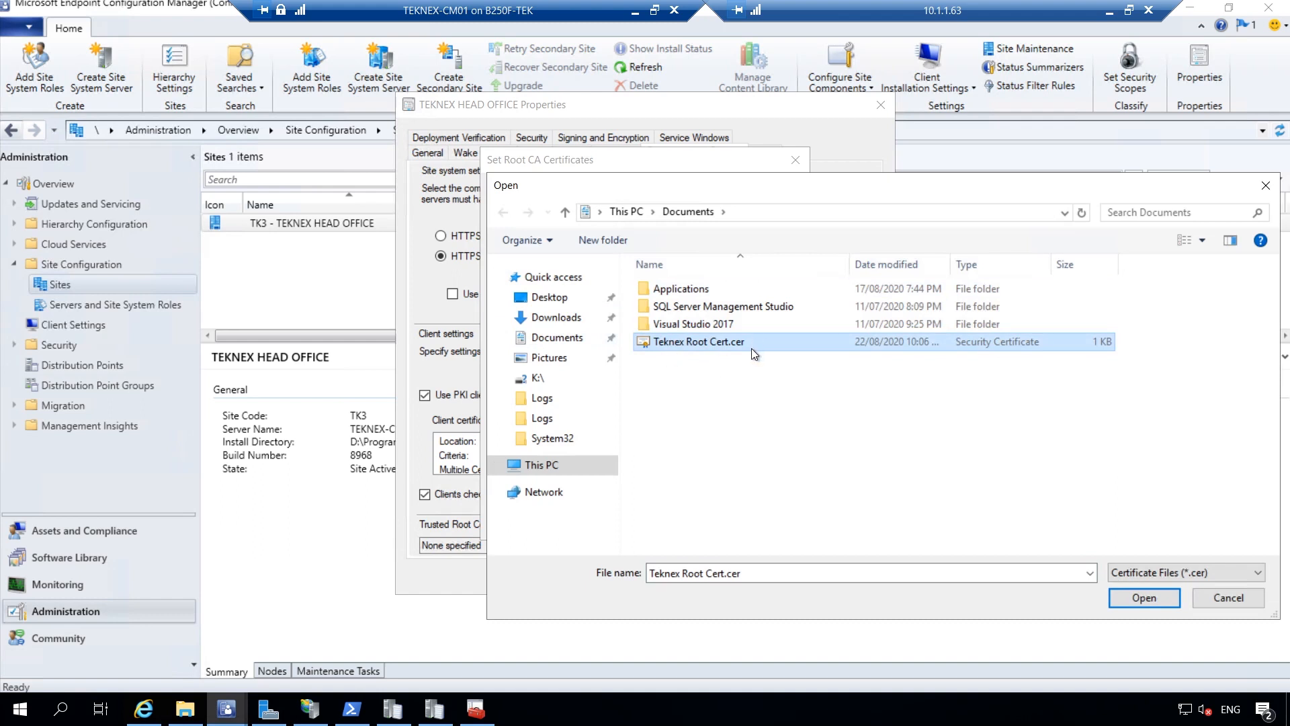
double_click(832, 344)
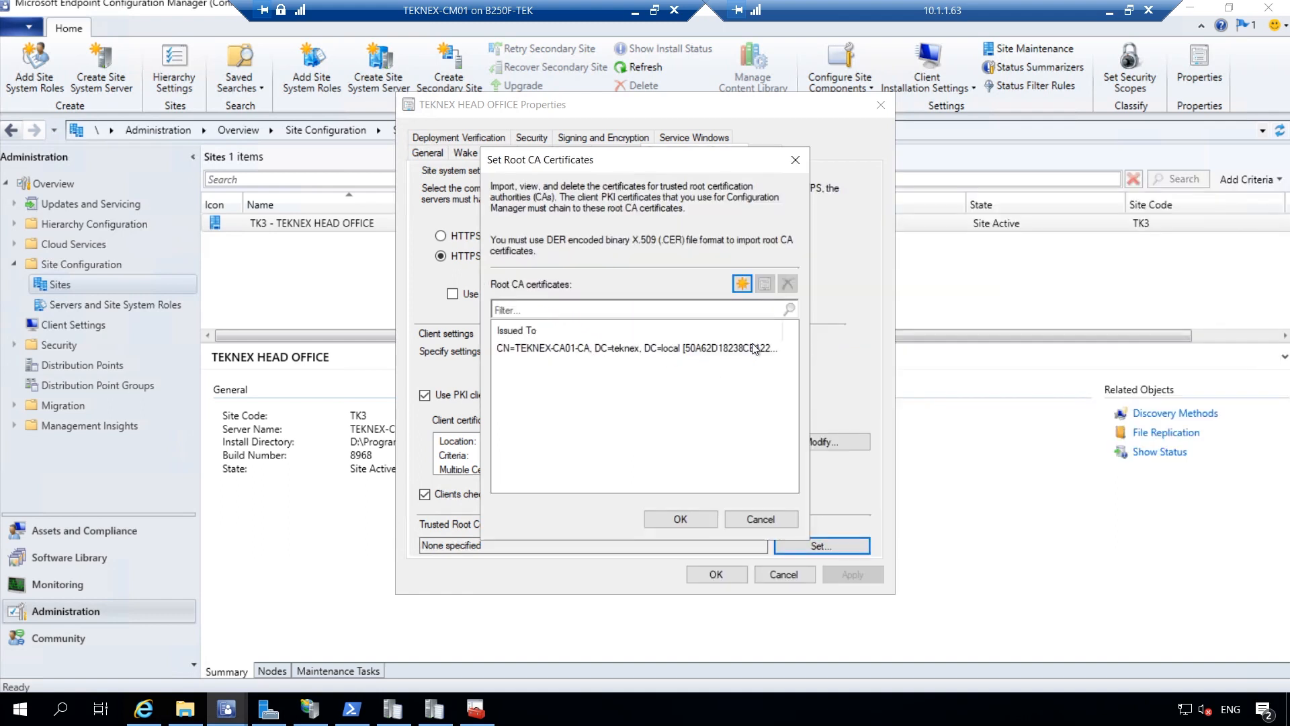
click(590, 351)
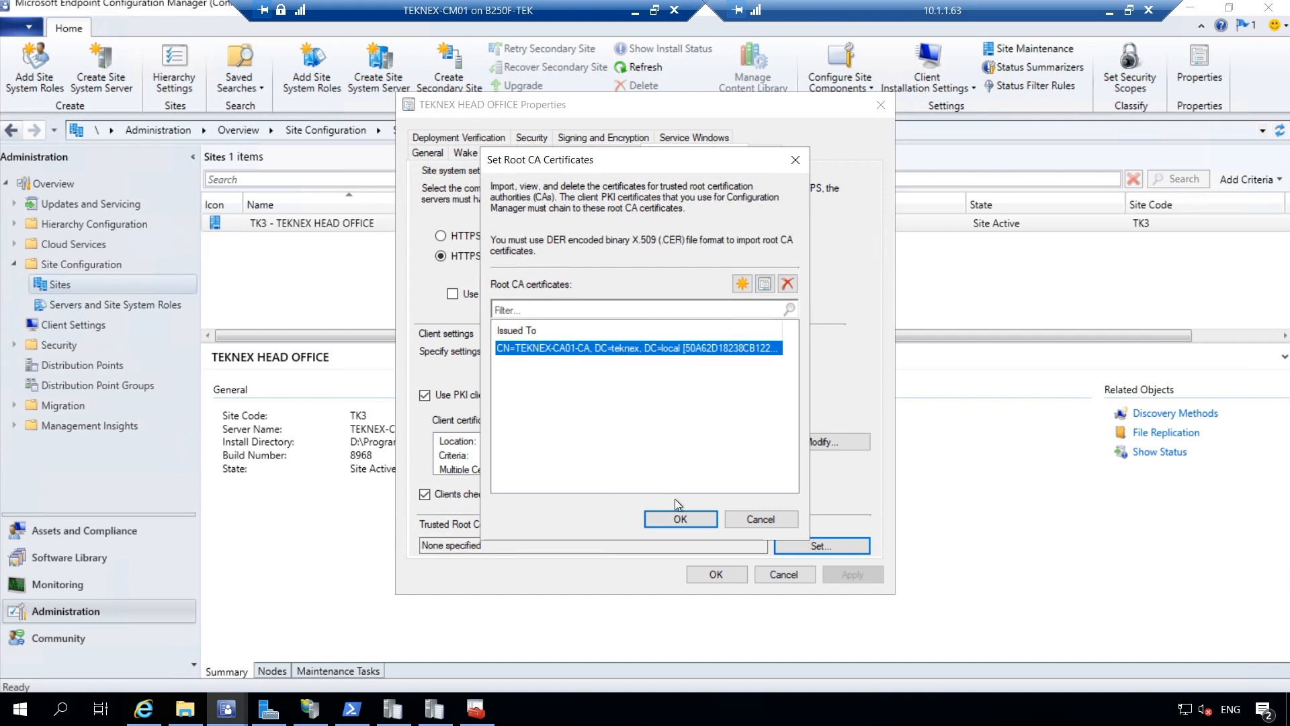
click(680, 516)
click(850, 578)
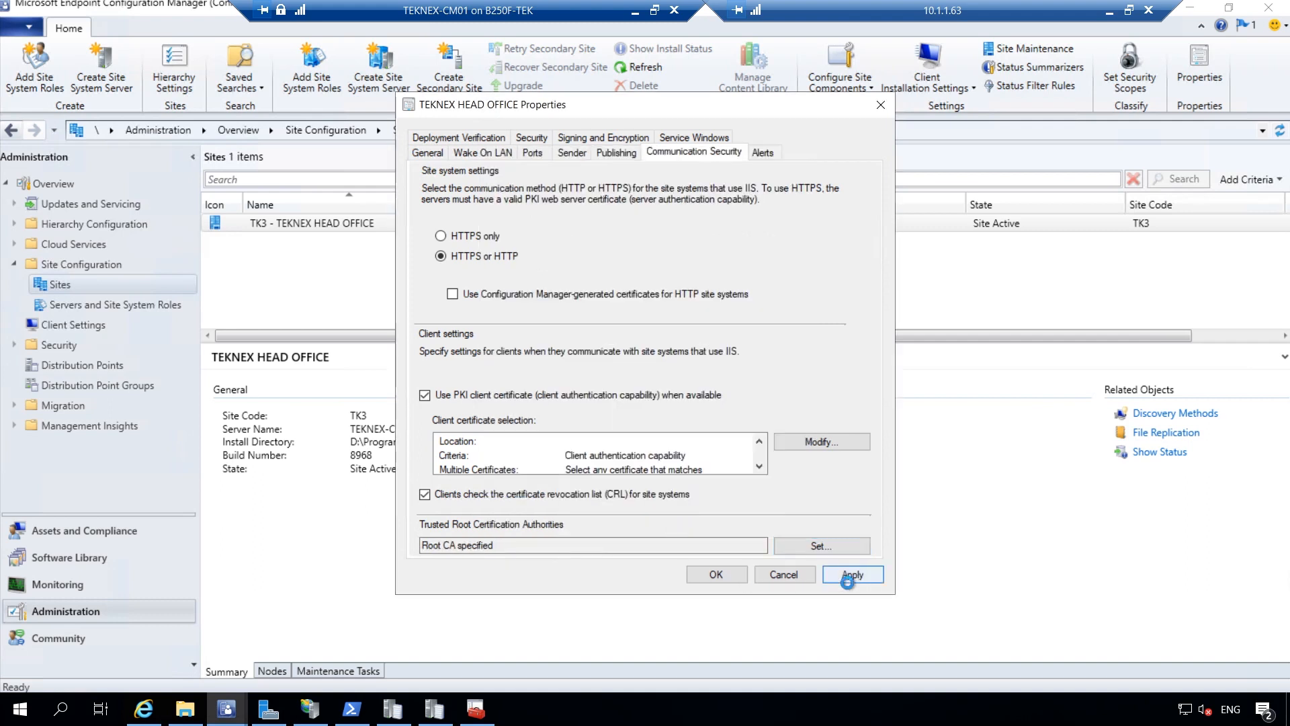
click(729, 575)
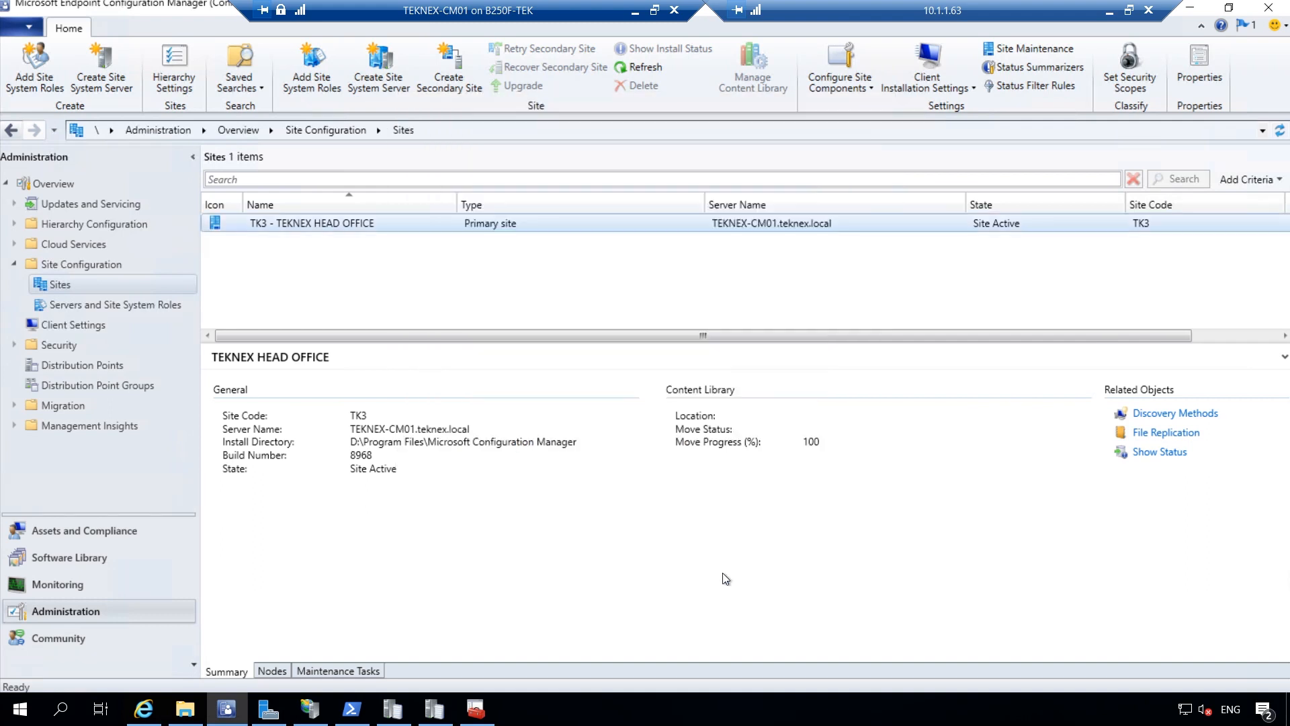
Reopen the TK3 site properties, then set the TEKNEX-CM01 session aside
right_click(735, 224)
click(866, 578)
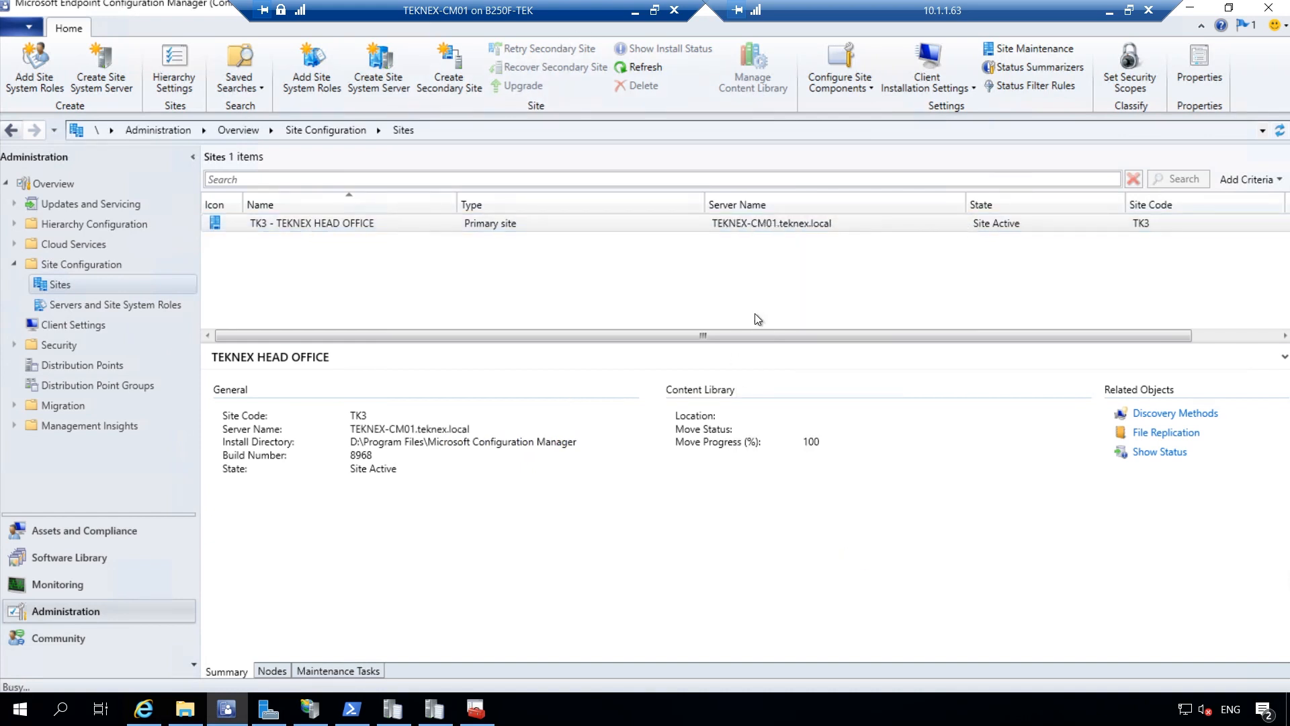
click(635, 13)
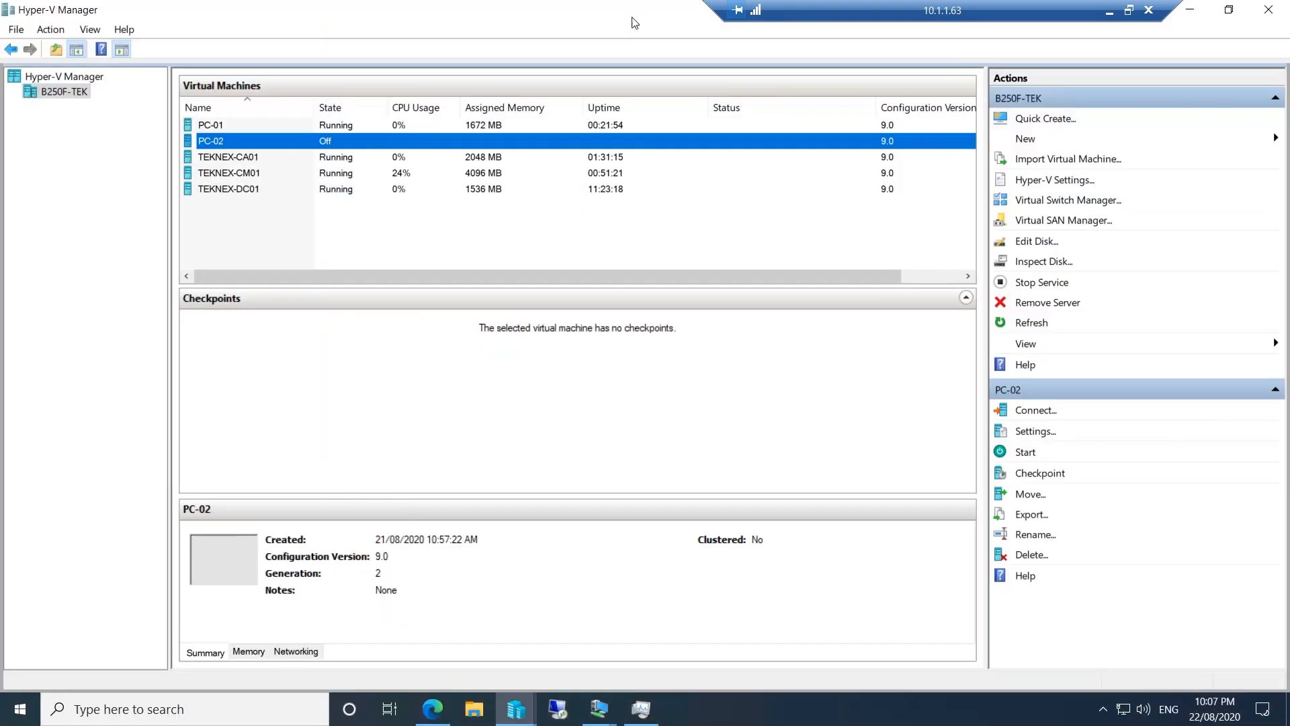
Network boot PC-02 to the Task Sequence Wizard's Win 10 Ent (x64) selection, then return to TEKNEX-CM01
double_click(290, 144)
click(519, 305)
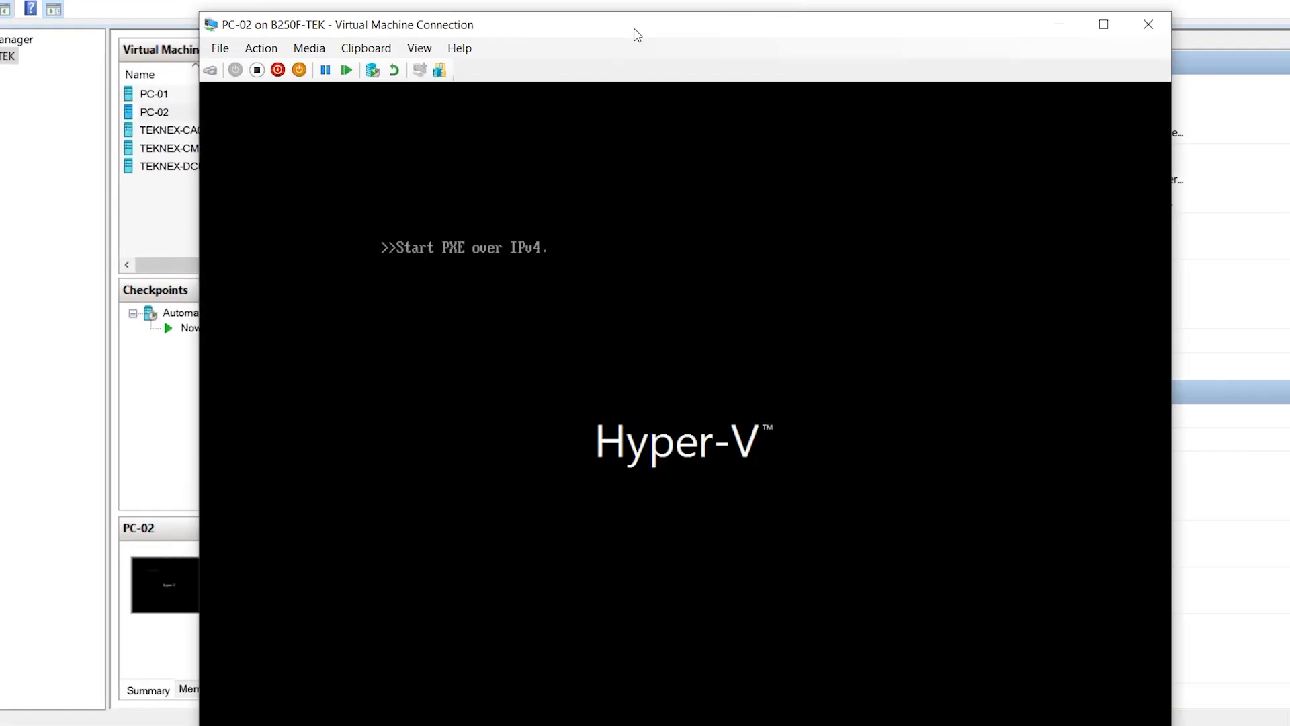
drag(637, 35, 628, 0)
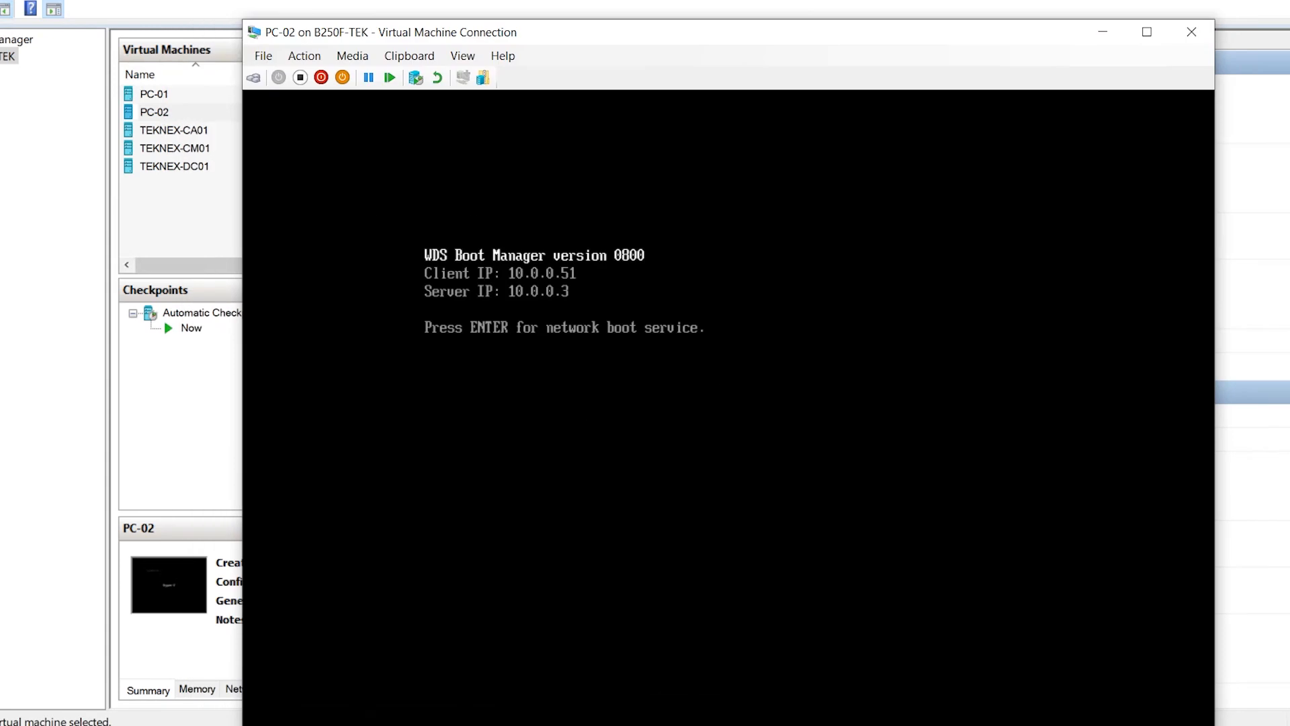
key(Return)
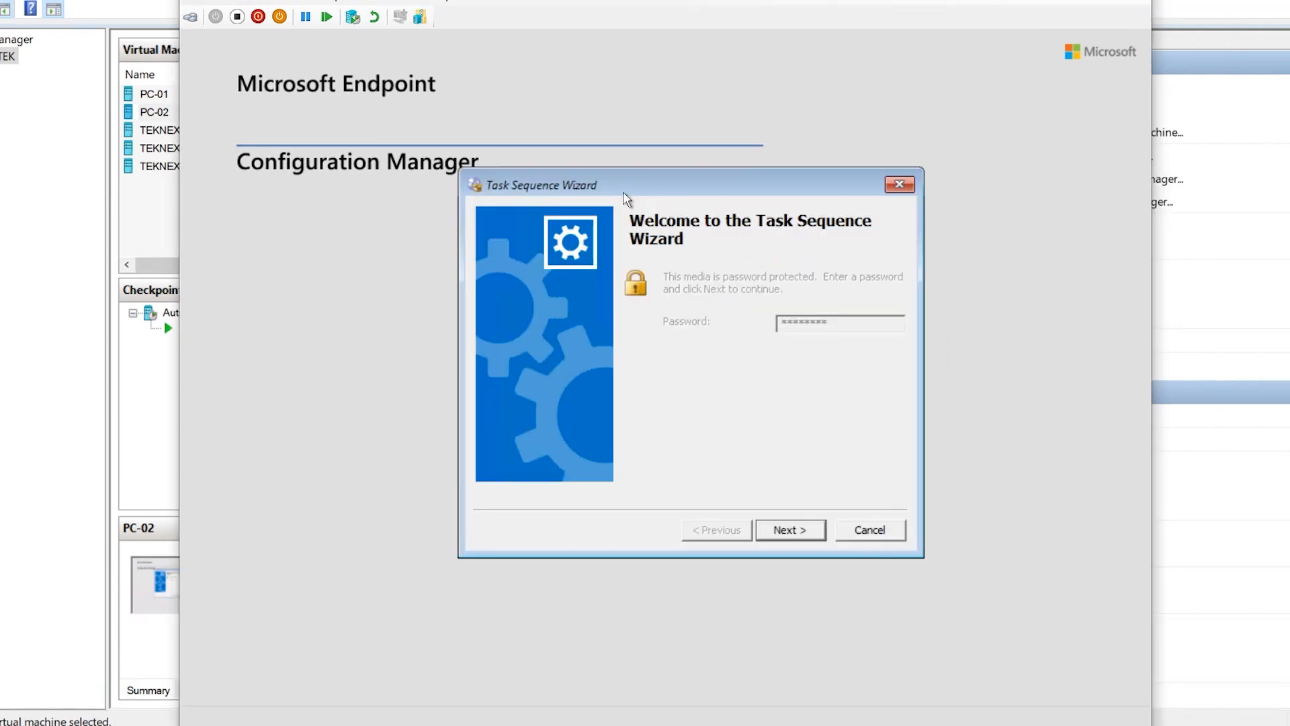
click(790, 529)
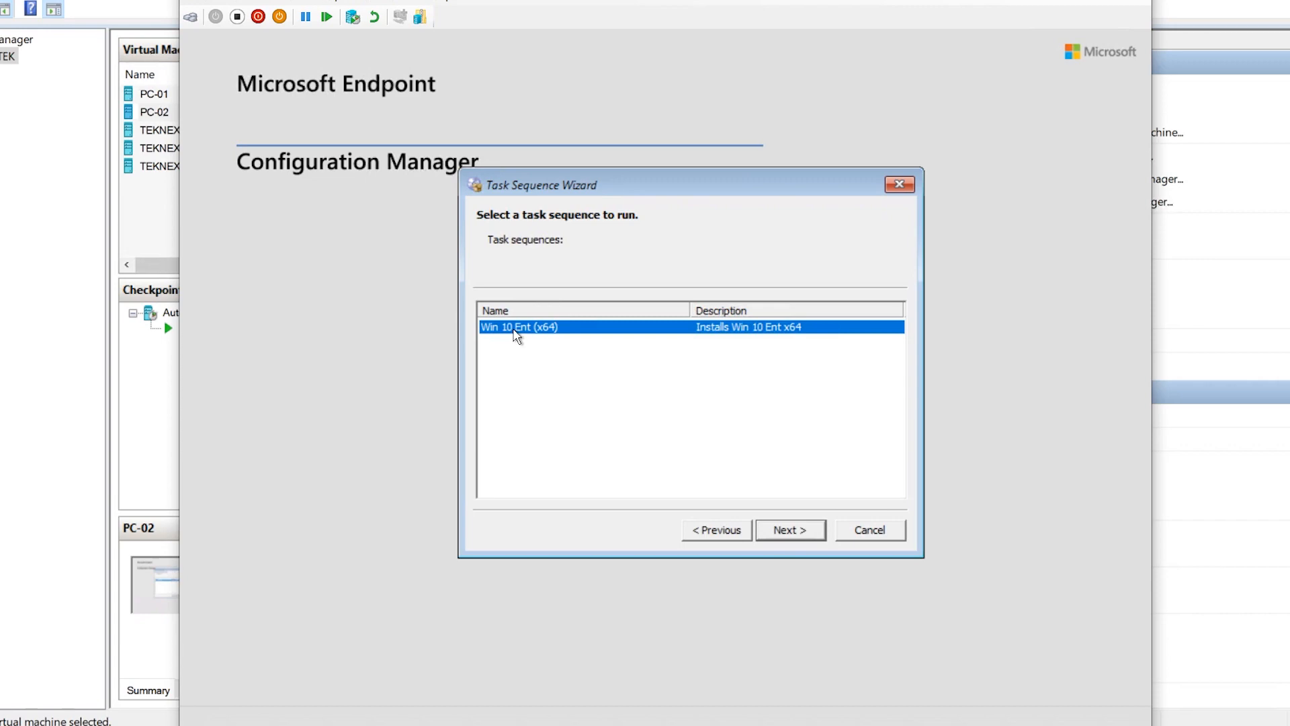
mouse_move(516, 725)
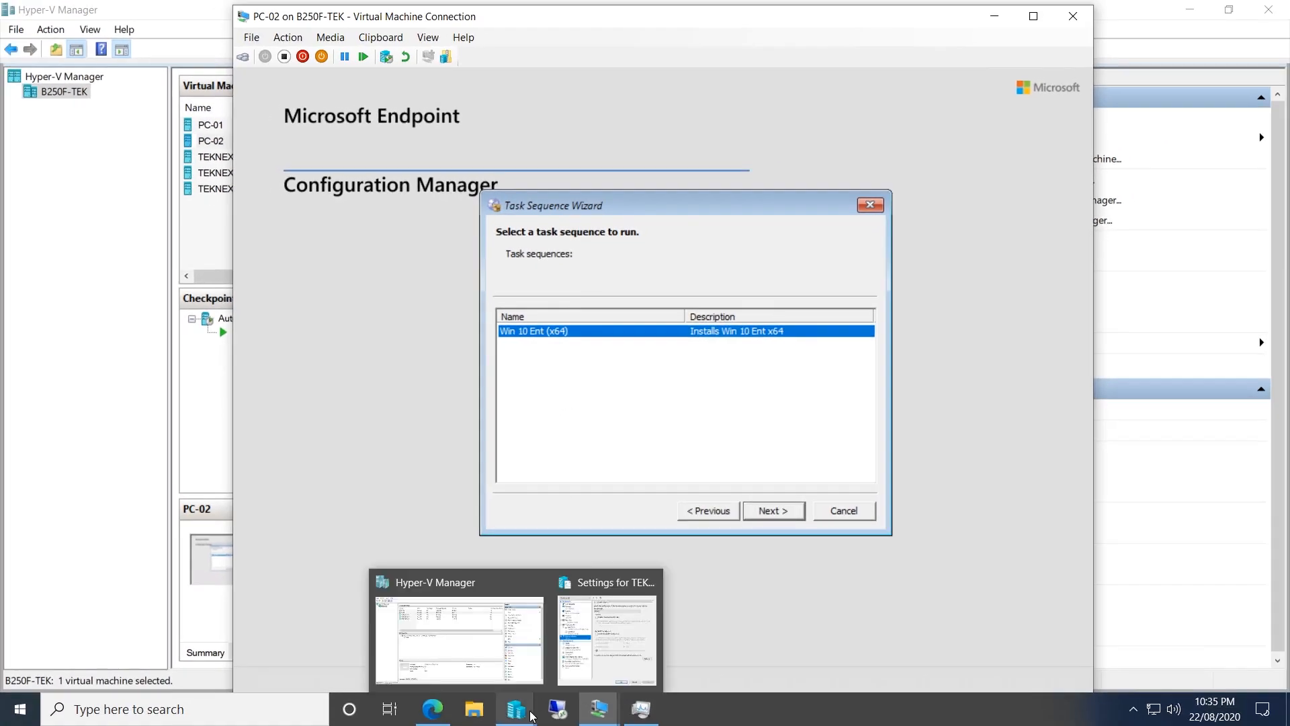
mouse_move(596, 714)
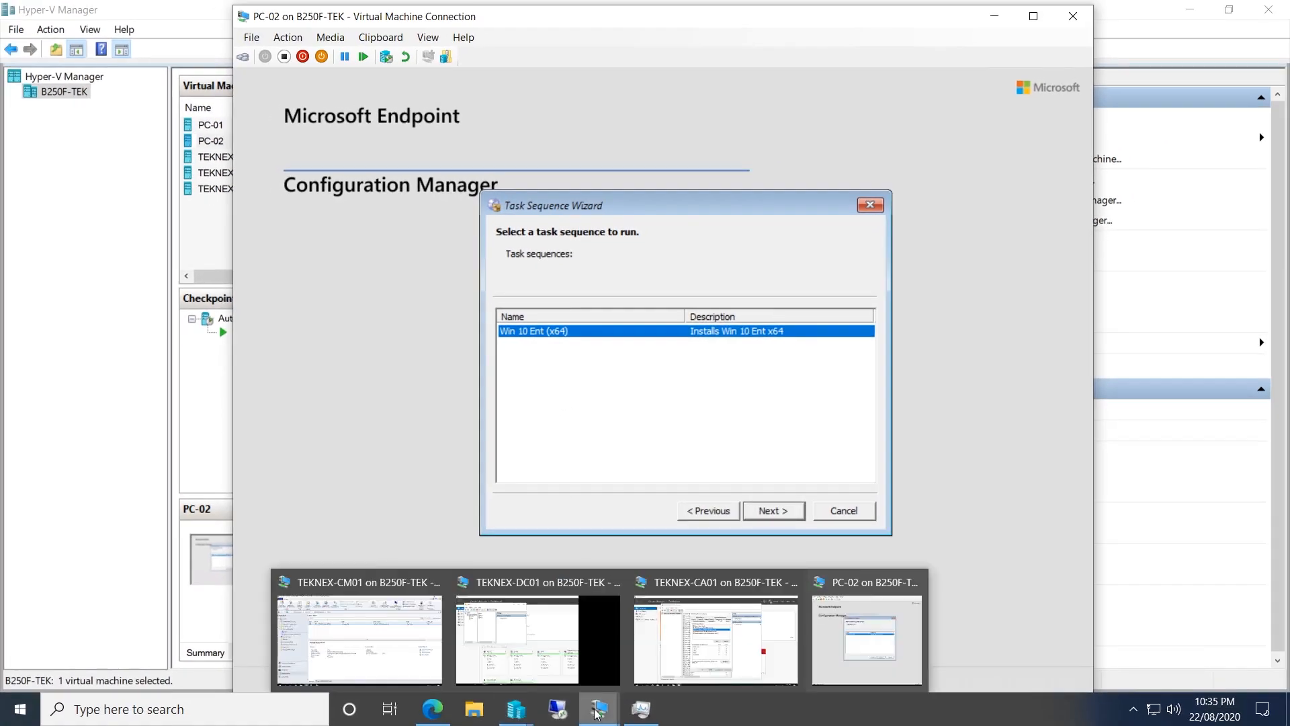
click(381, 653)
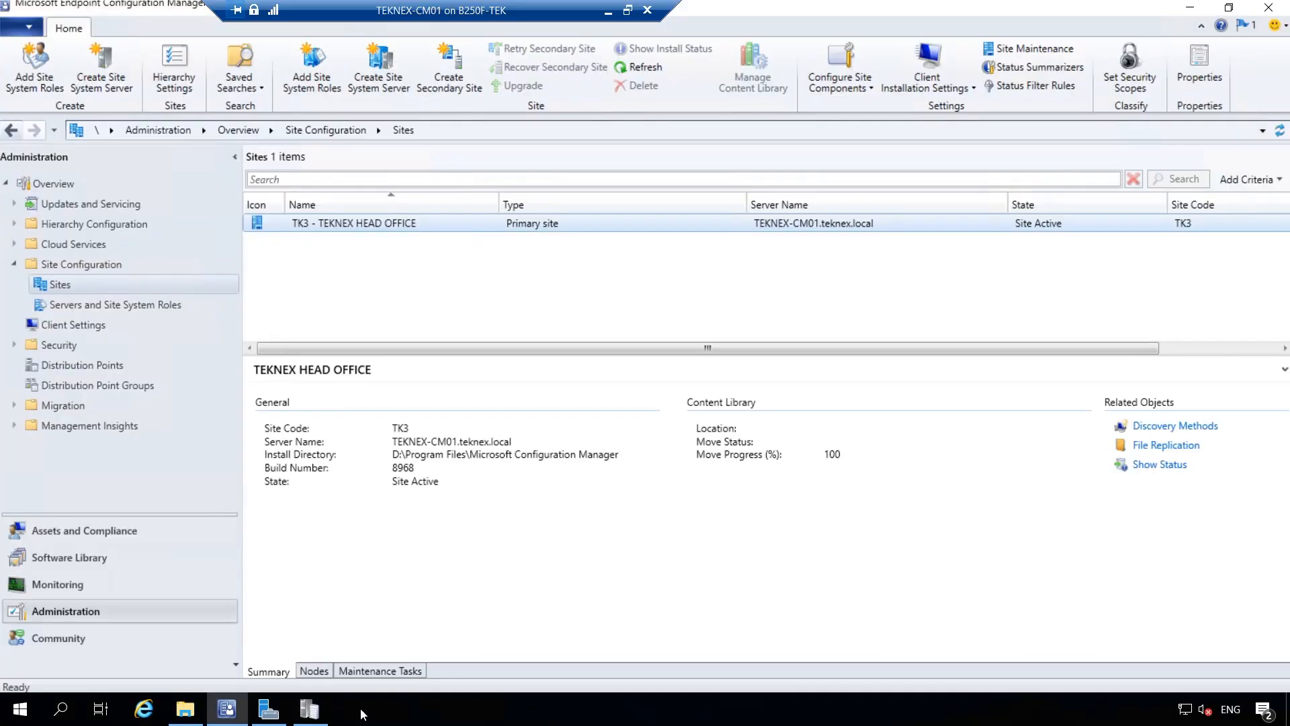
click(310, 710)
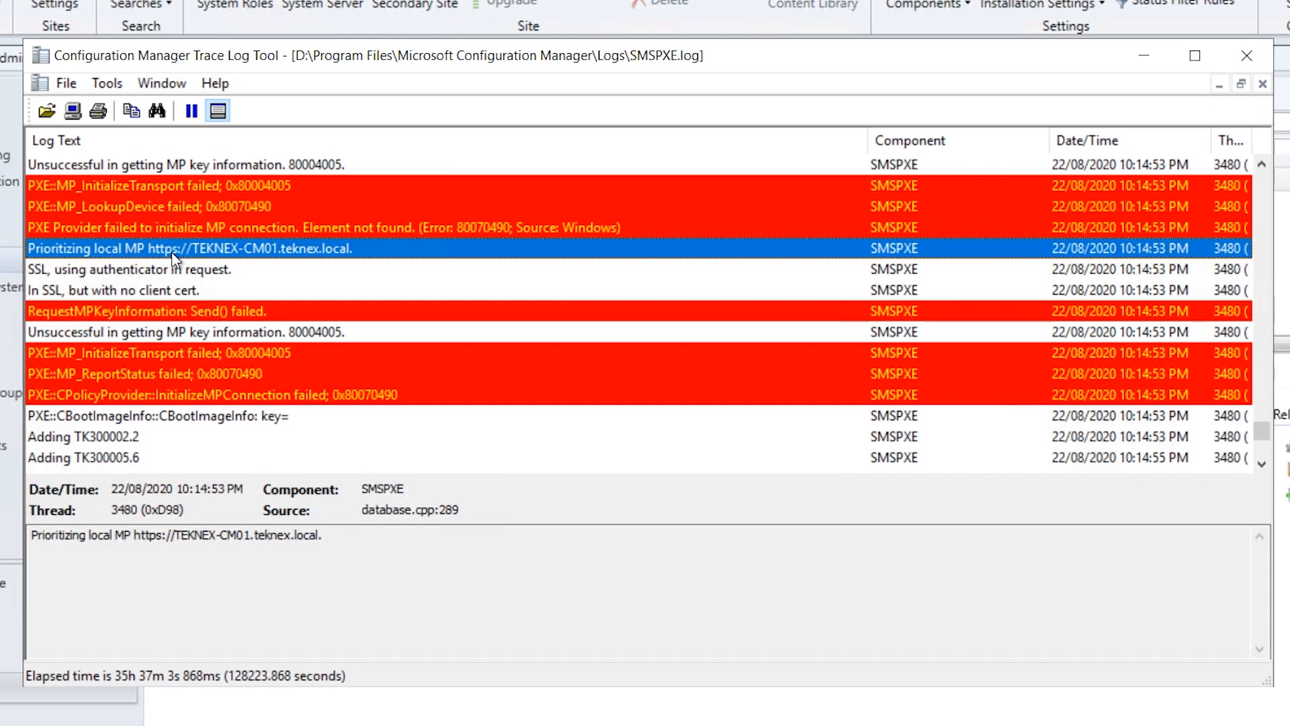
click(163, 228)
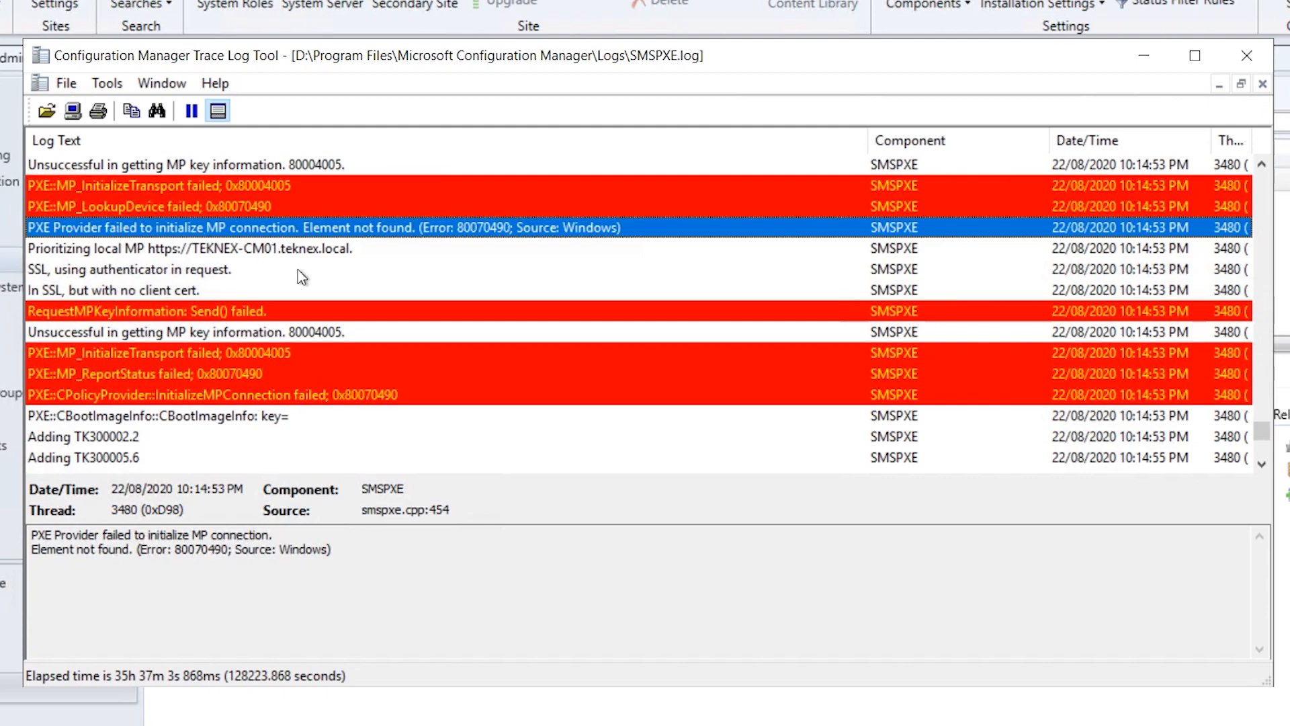
scroll(329, 293, down, 5)
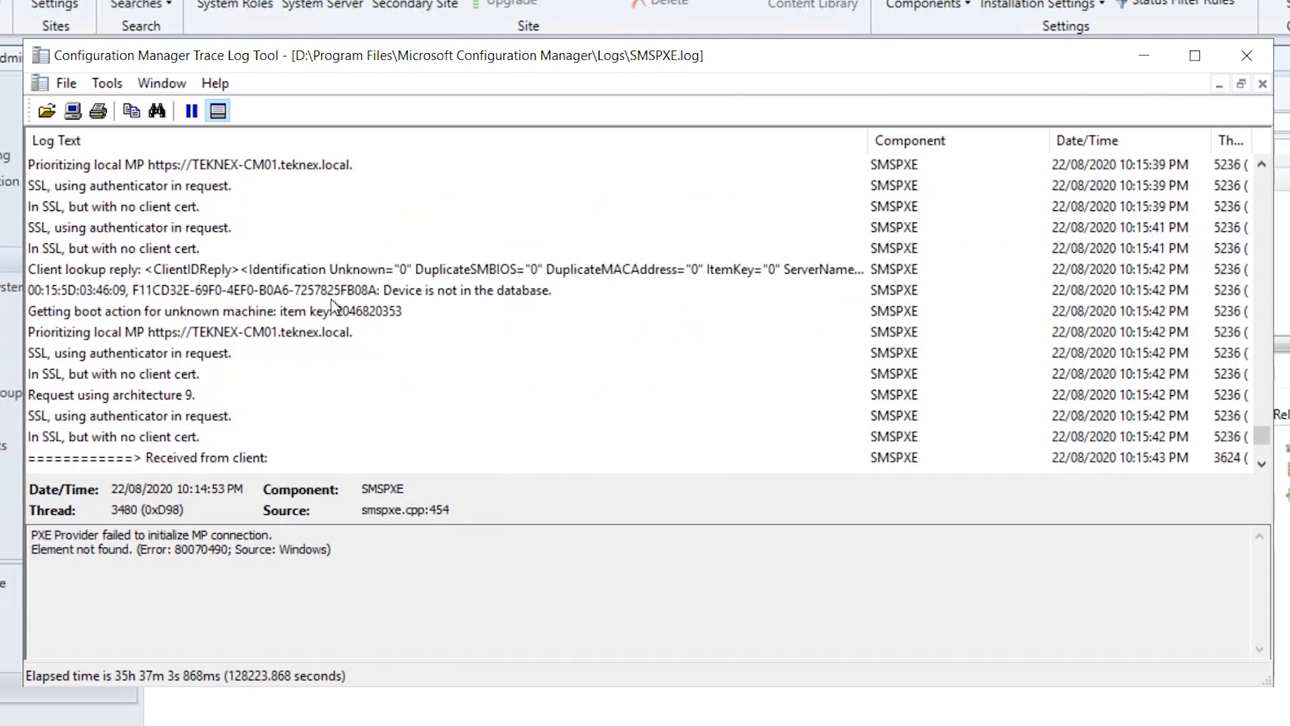
click(193, 331)
scroll(322, 346, down, 3)
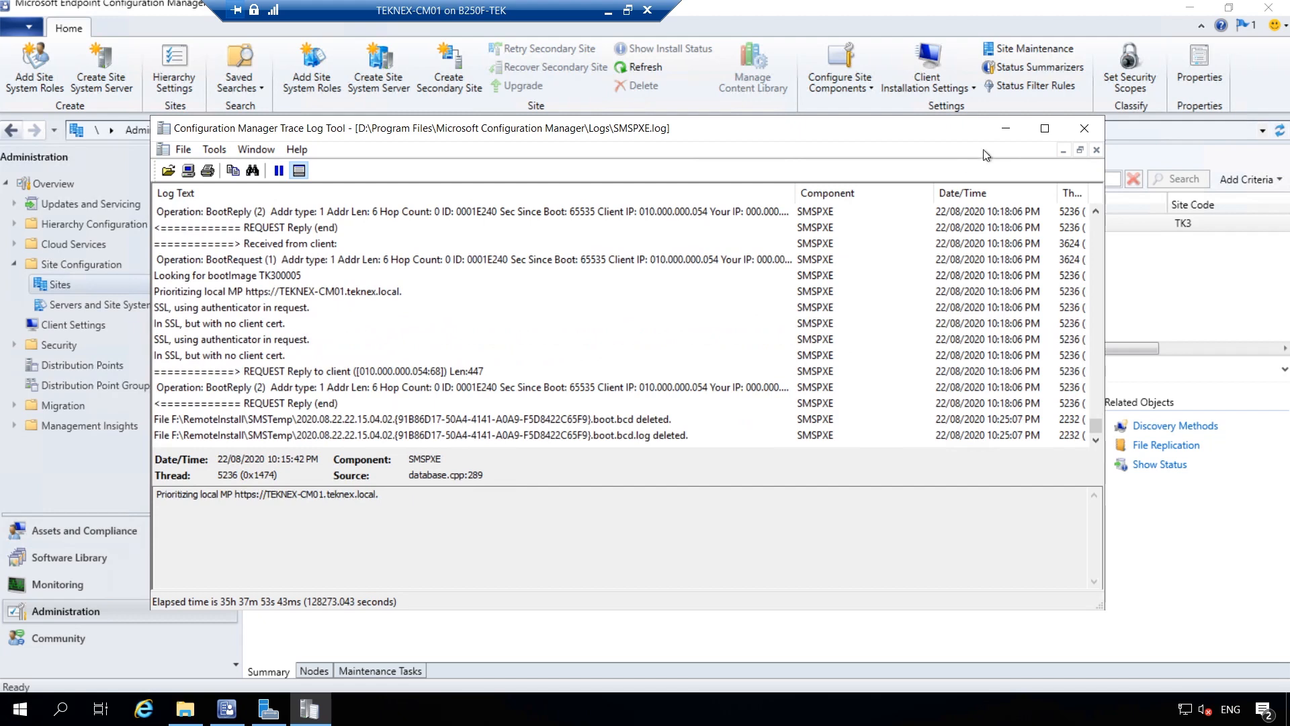
click(1006, 128)
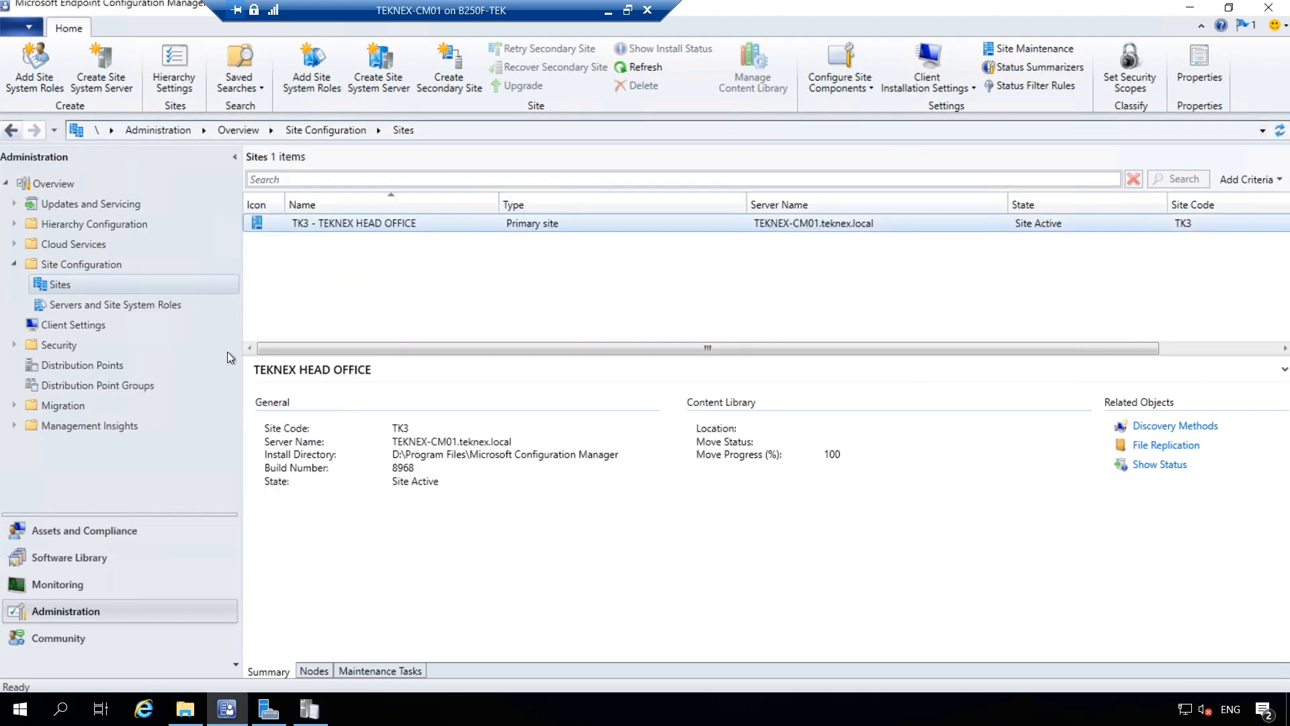
Reopen TK3 site properties, view the trusted root CA list under Communication Security, and close it
right_click(475, 223)
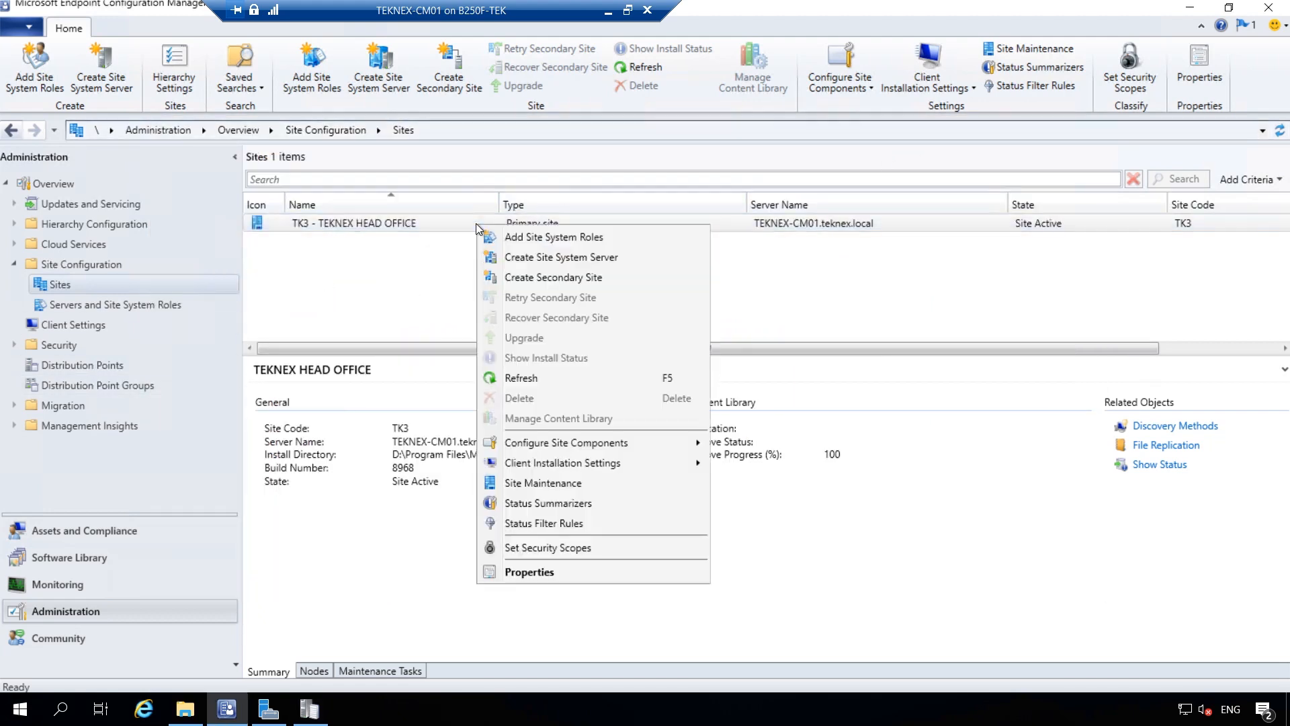
click(530, 571)
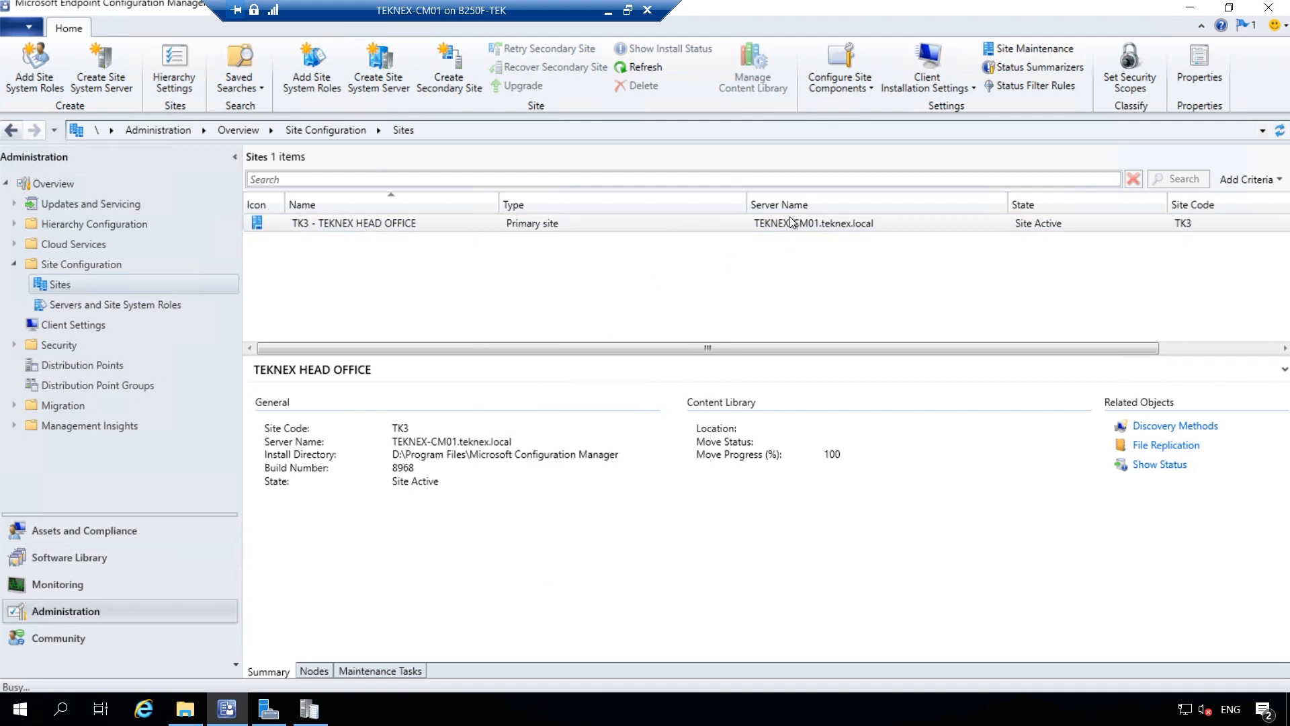
click(711, 152)
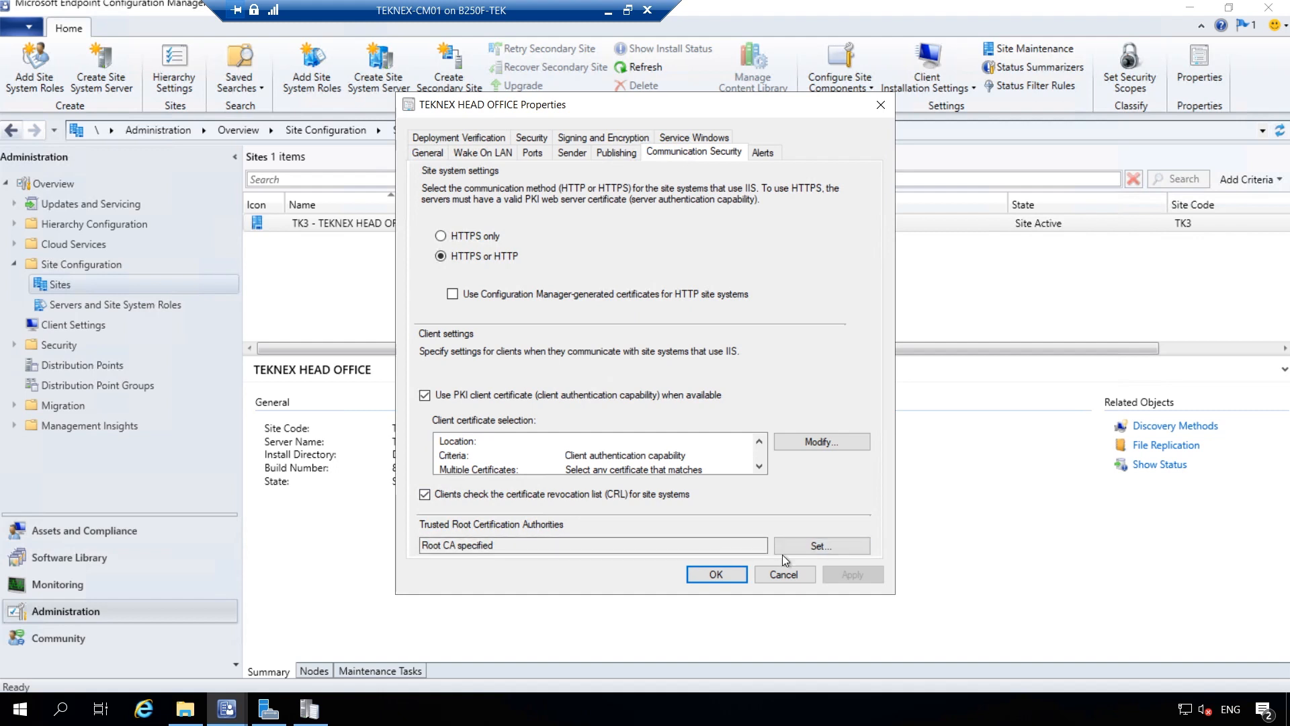
click(822, 546)
click(796, 160)
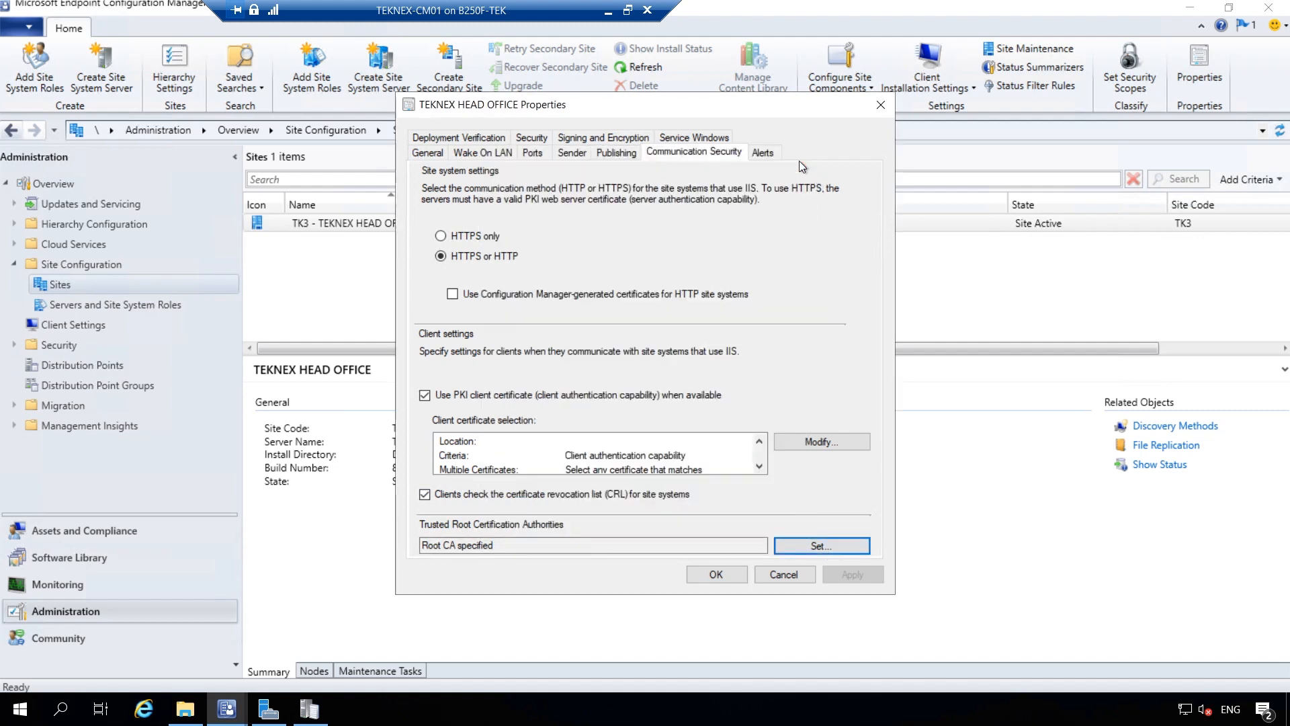